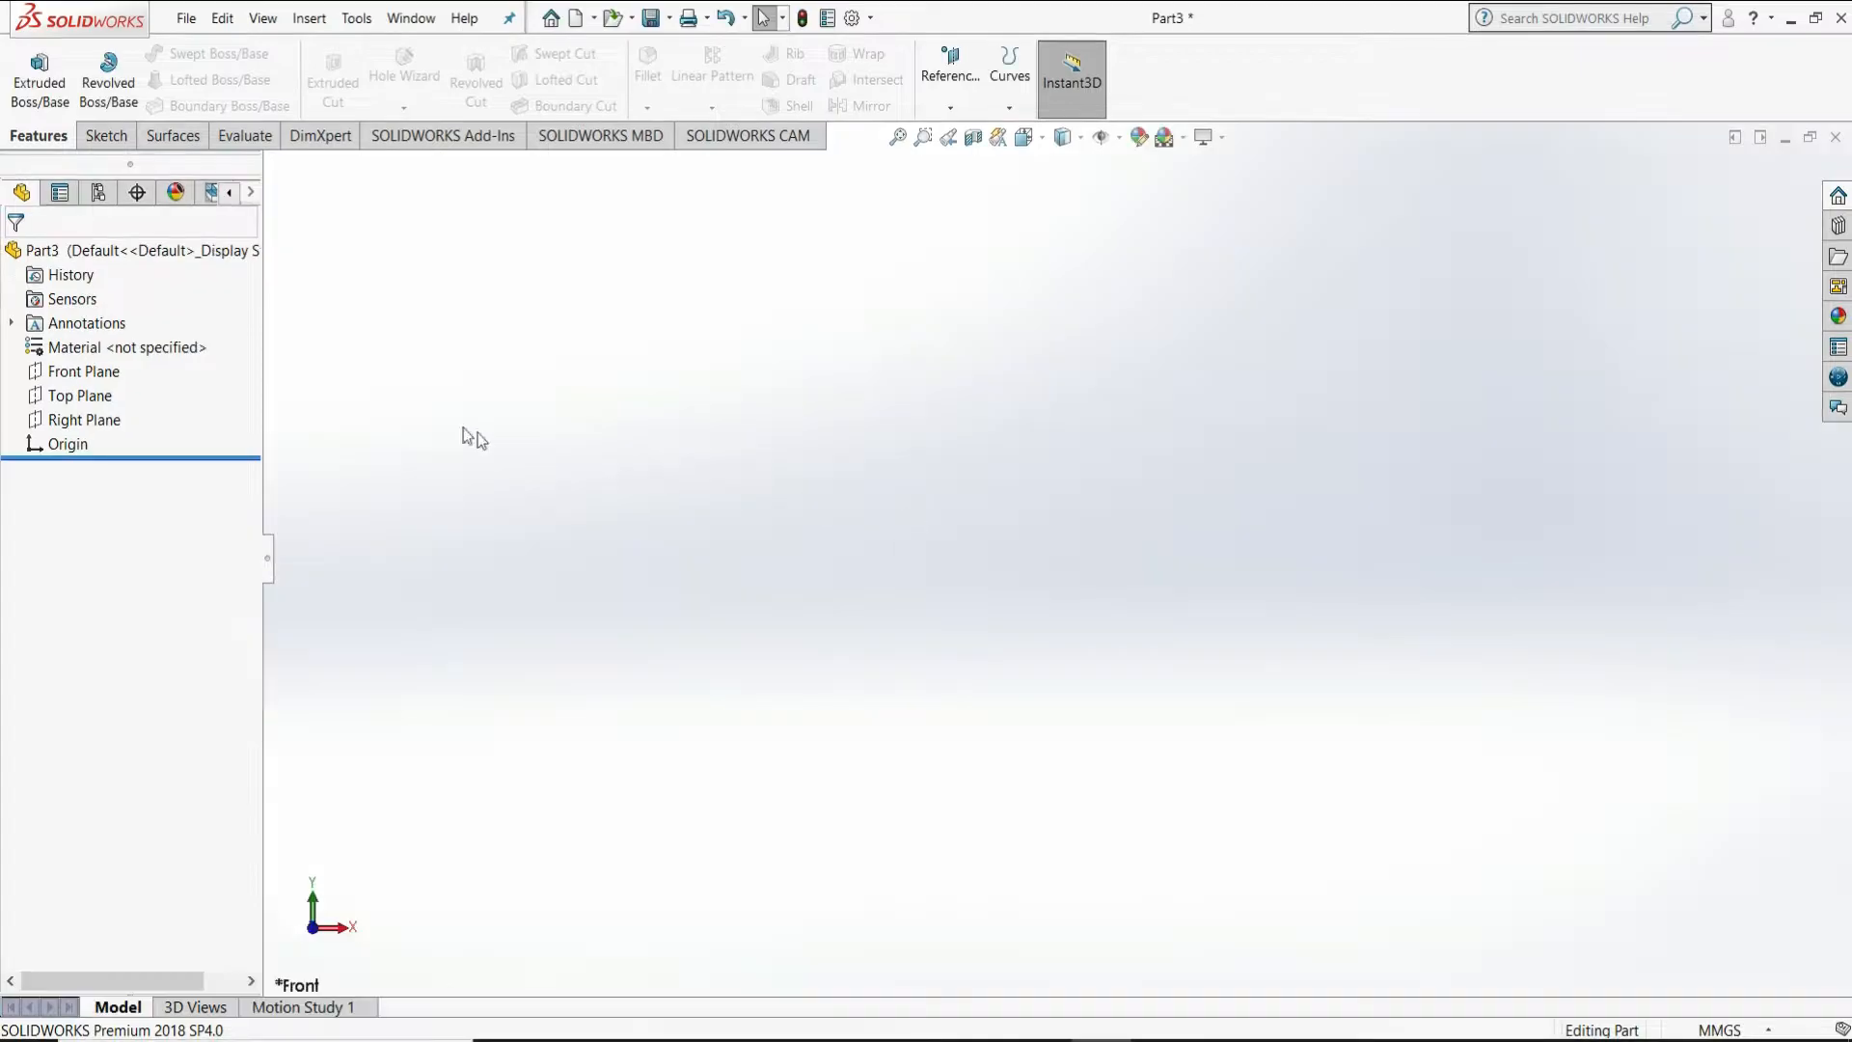
Start a sketch on the Front Plane and draw a horizontal centerline passing through the origin
{"action": "left_click", "coordinate": [100, 381]}
{"action": "left_click", "coordinate": [125, 344]}
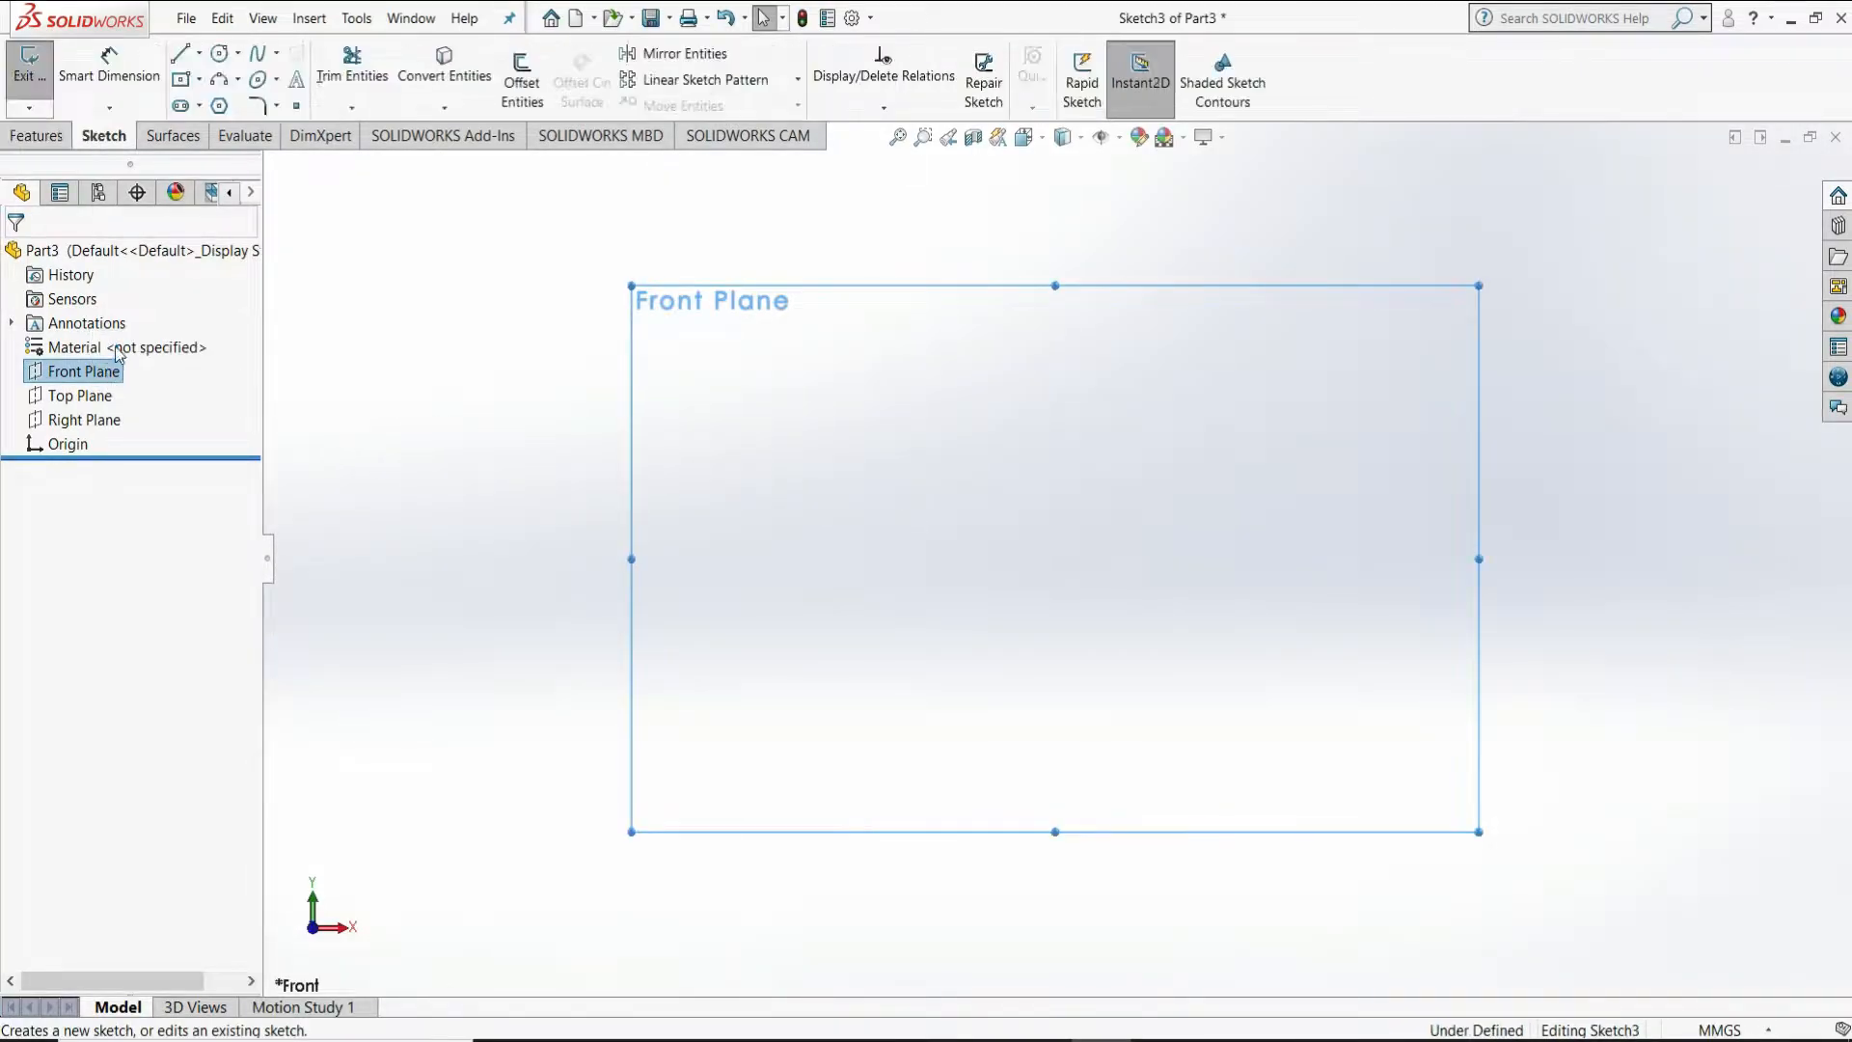
{"action": "left_click", "coordinate": [199, 54]}
{"action": "left_click", "coordinate": [227, 103]}
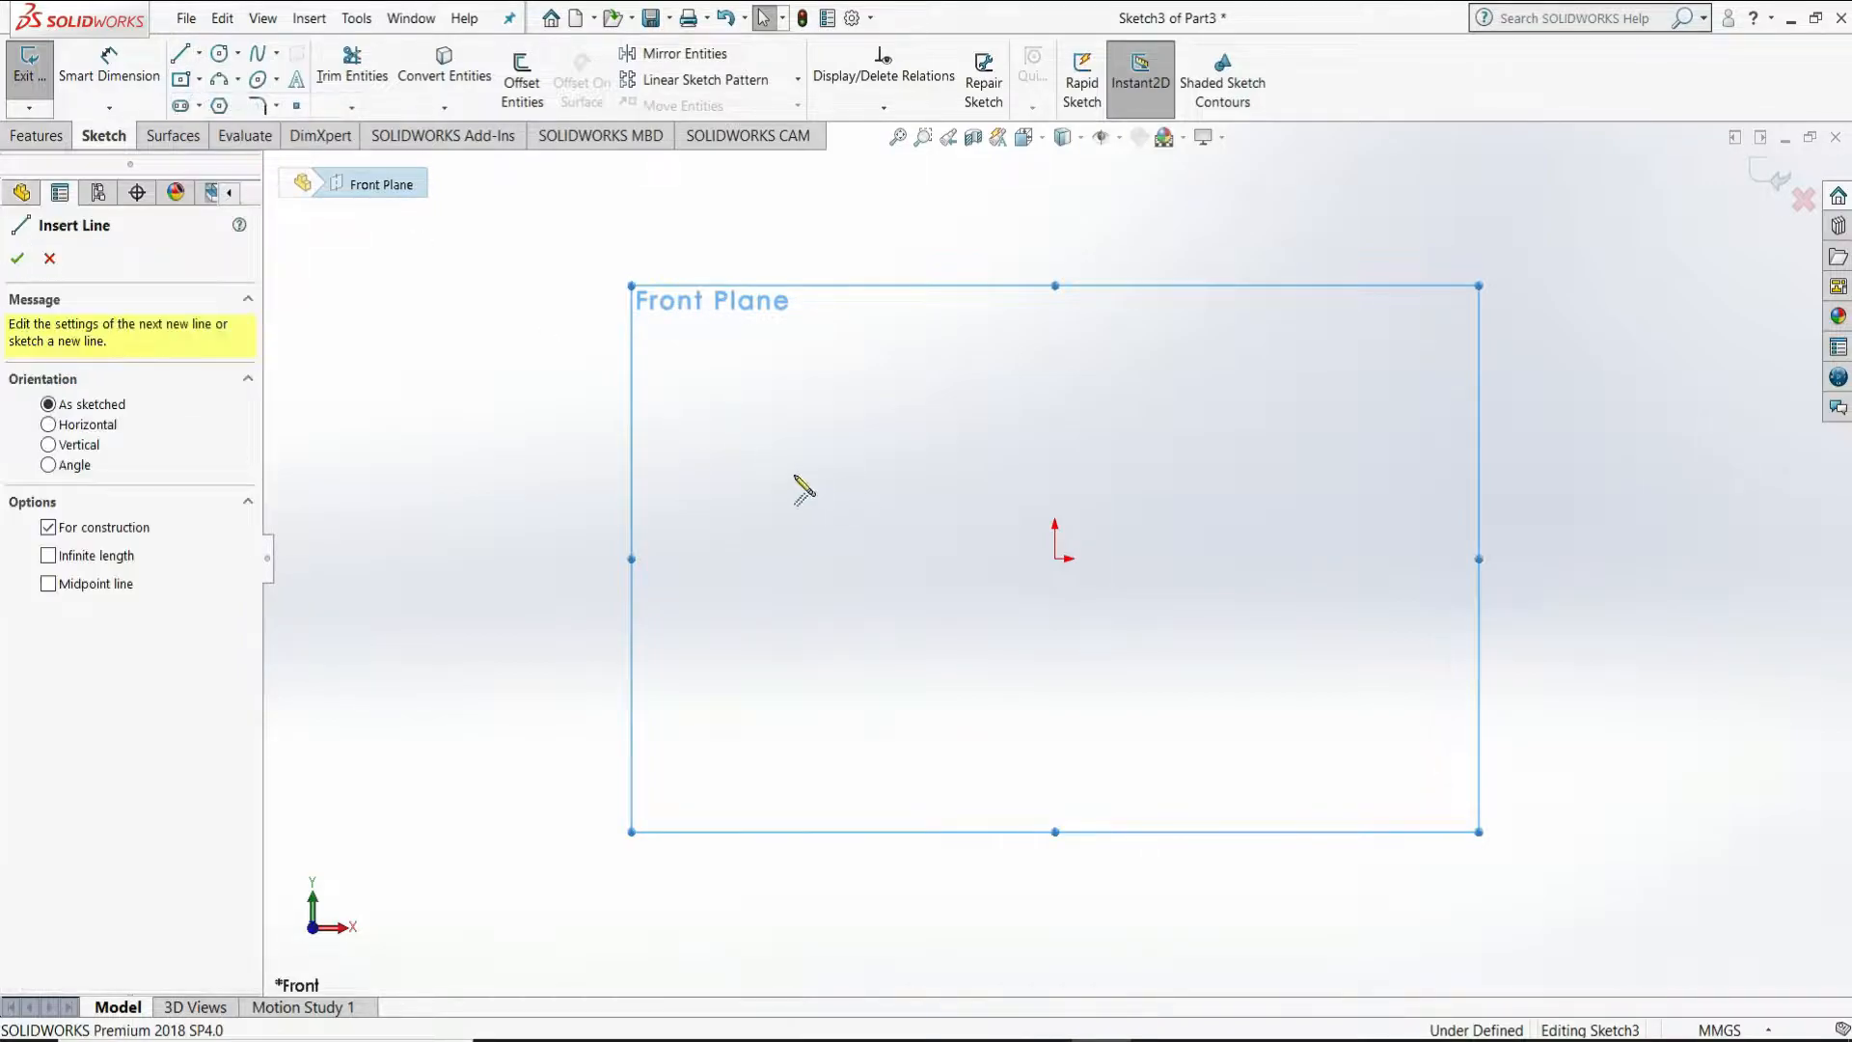
{"action": "left_click", "coordinate": [811, 558]}
{"action": "left_click", "coordinate": [1247, 558]}
{"action": "right_click", "coordinate": [1257, 567]}
{"action": "left_click", "coordinate": [1291, 577]}
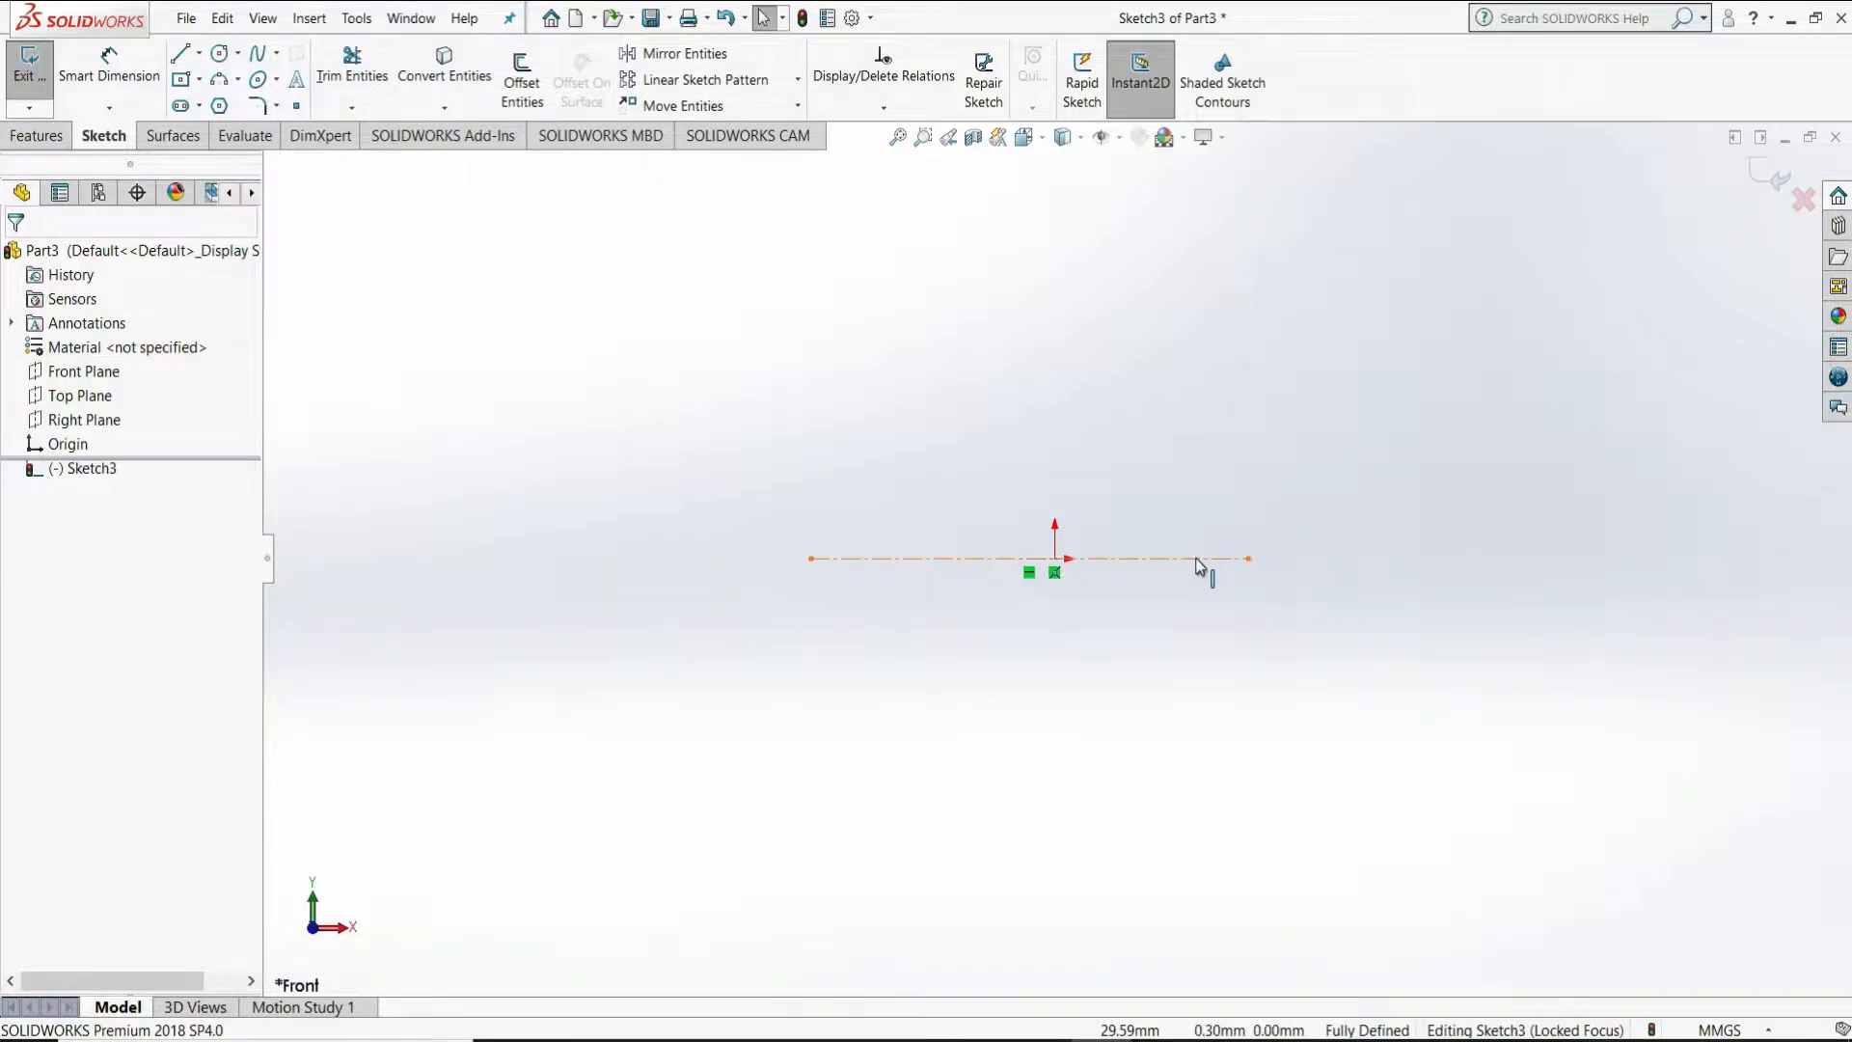
Add a midpoint relation between the horizontal centerline and the origin
{"action": "left_click", "coordinate": [1065, 558]}
{"action": "left_click", "coordinate": [1054, 559], "text": "ctrl"}
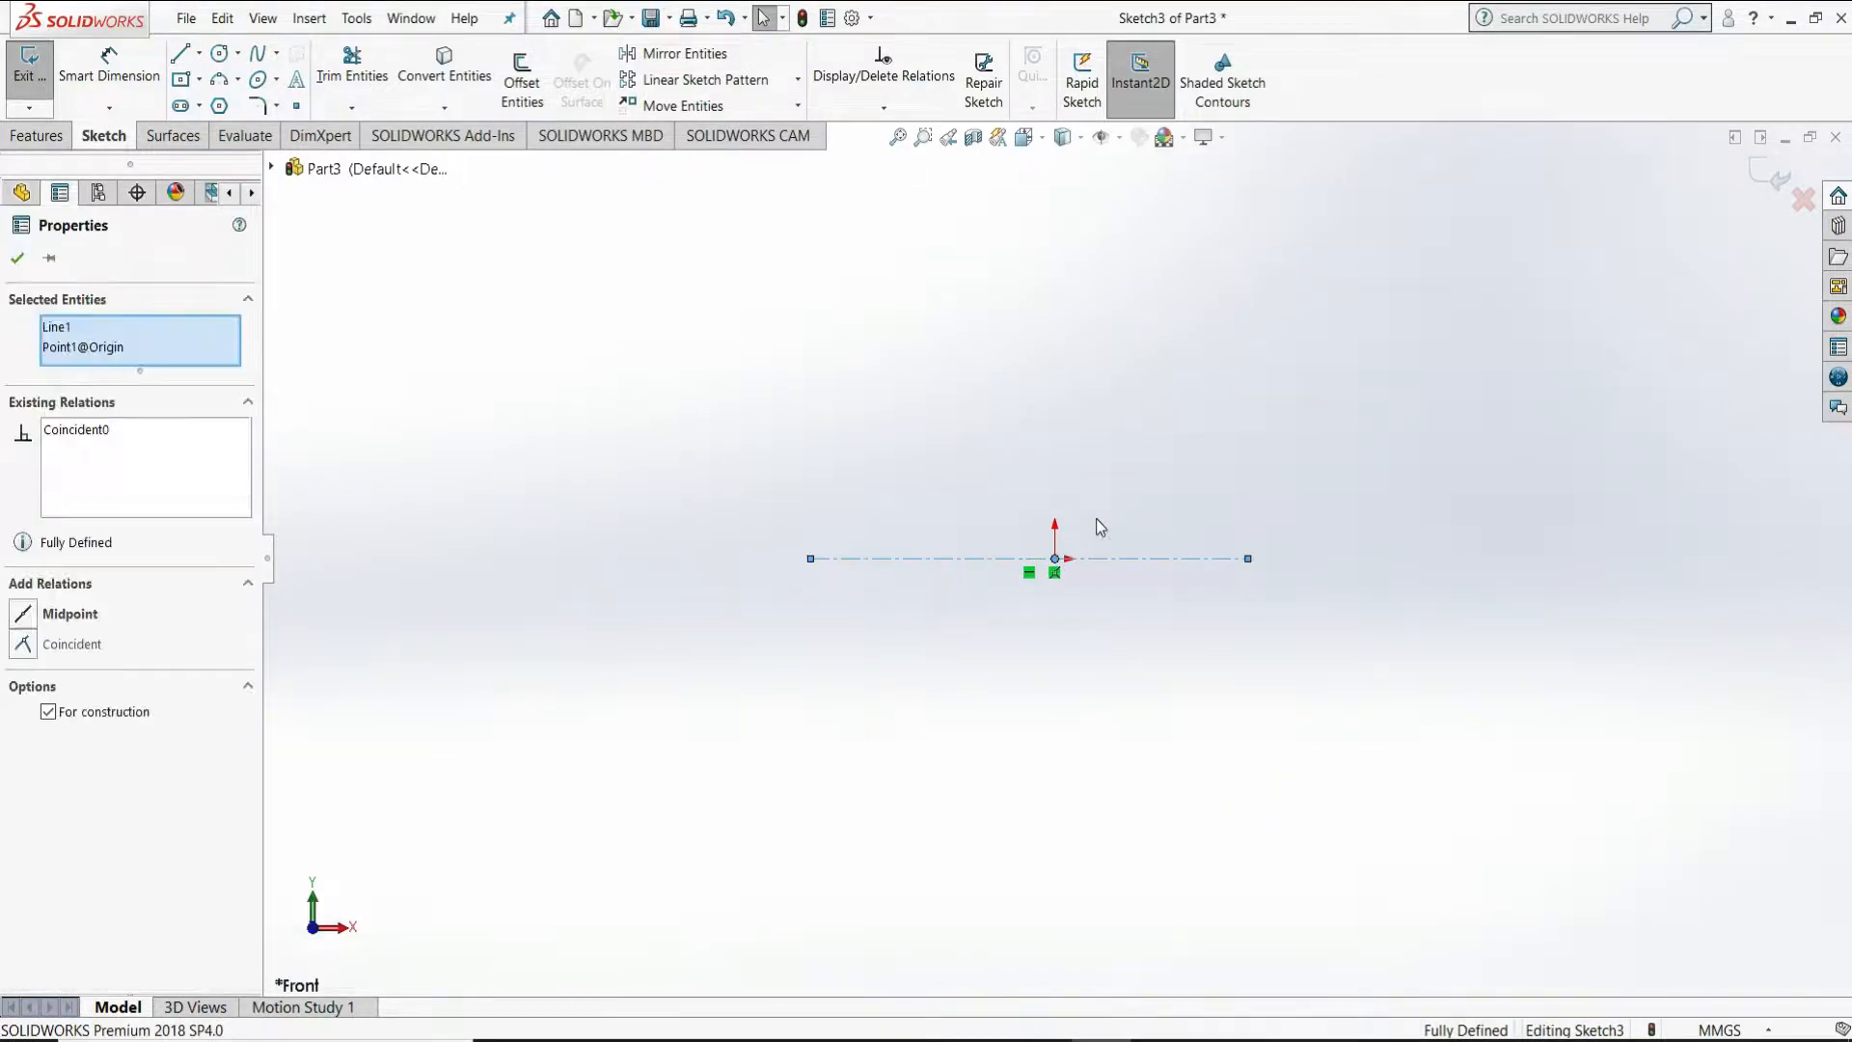
{"action": "left_click", "coordinate": [1110, 472]}
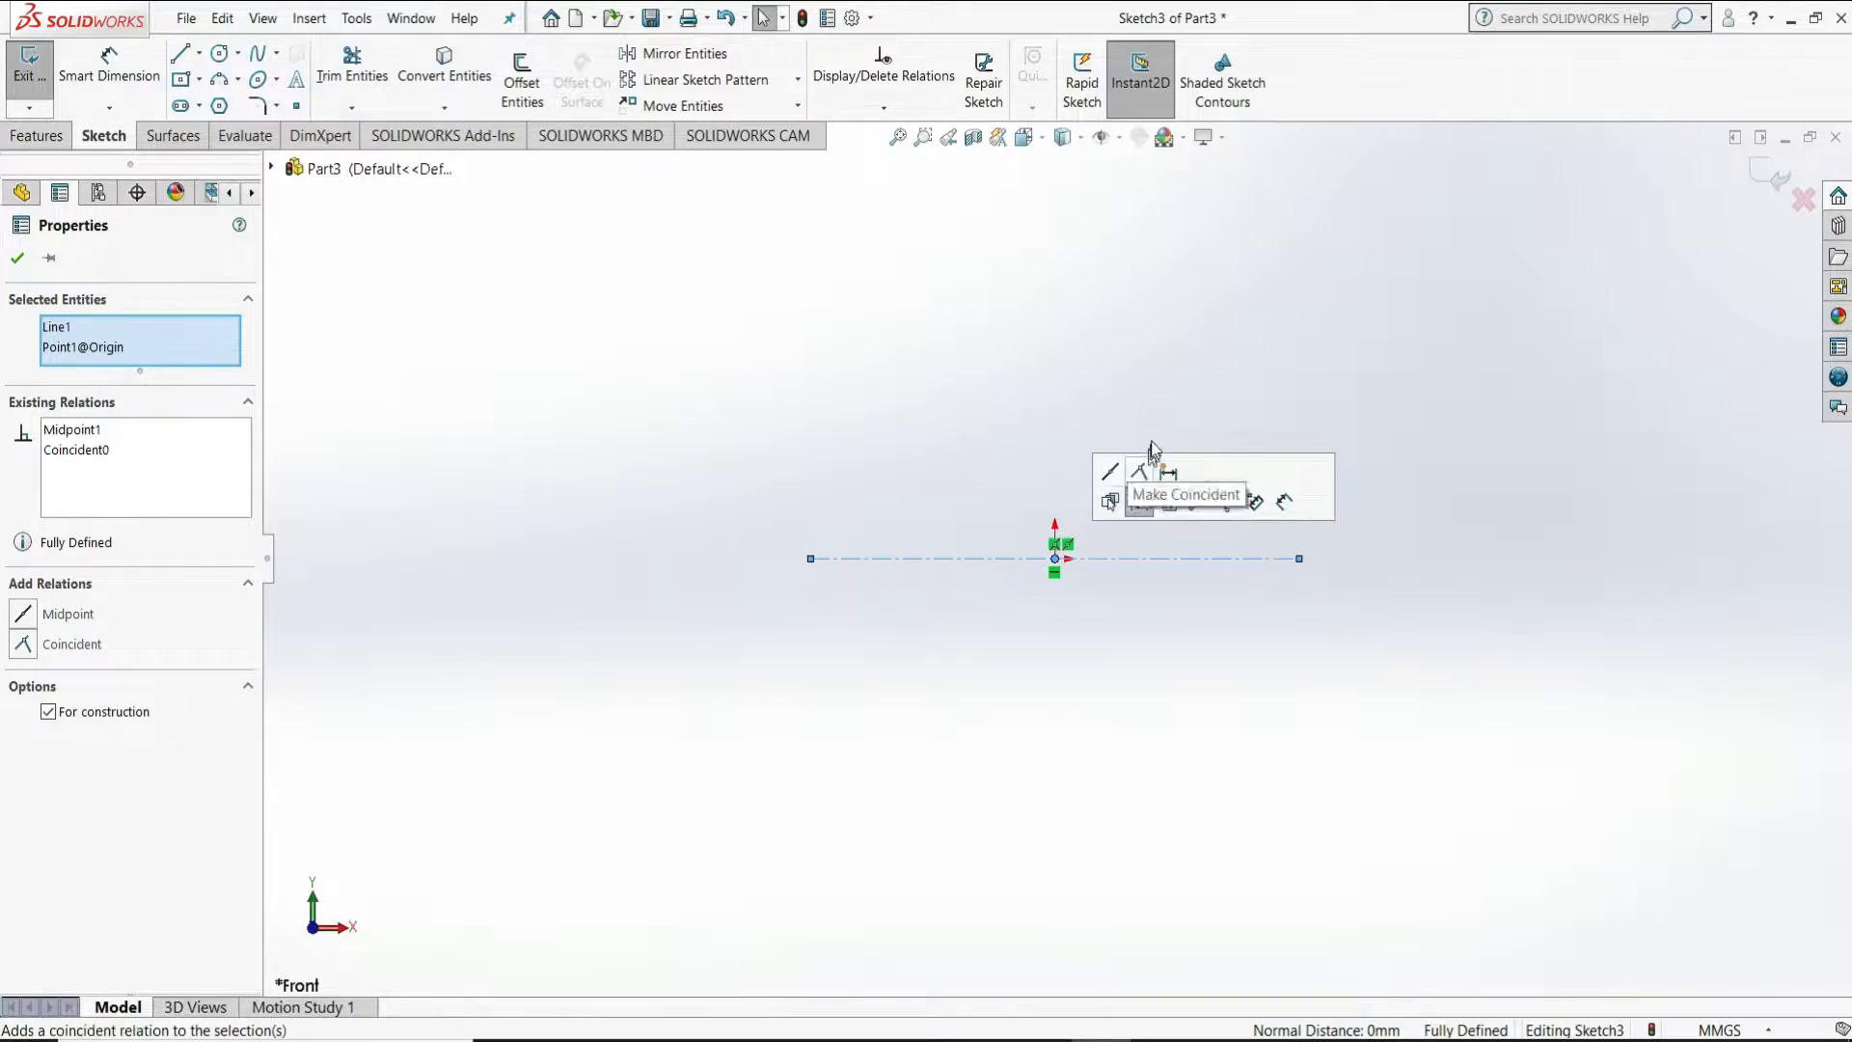
{"action": "left_click", "coordinate": [1185, 421]}
Dimension the centerline's length below the line and set it to 24 mm
{"action": "key", "text": "d"}
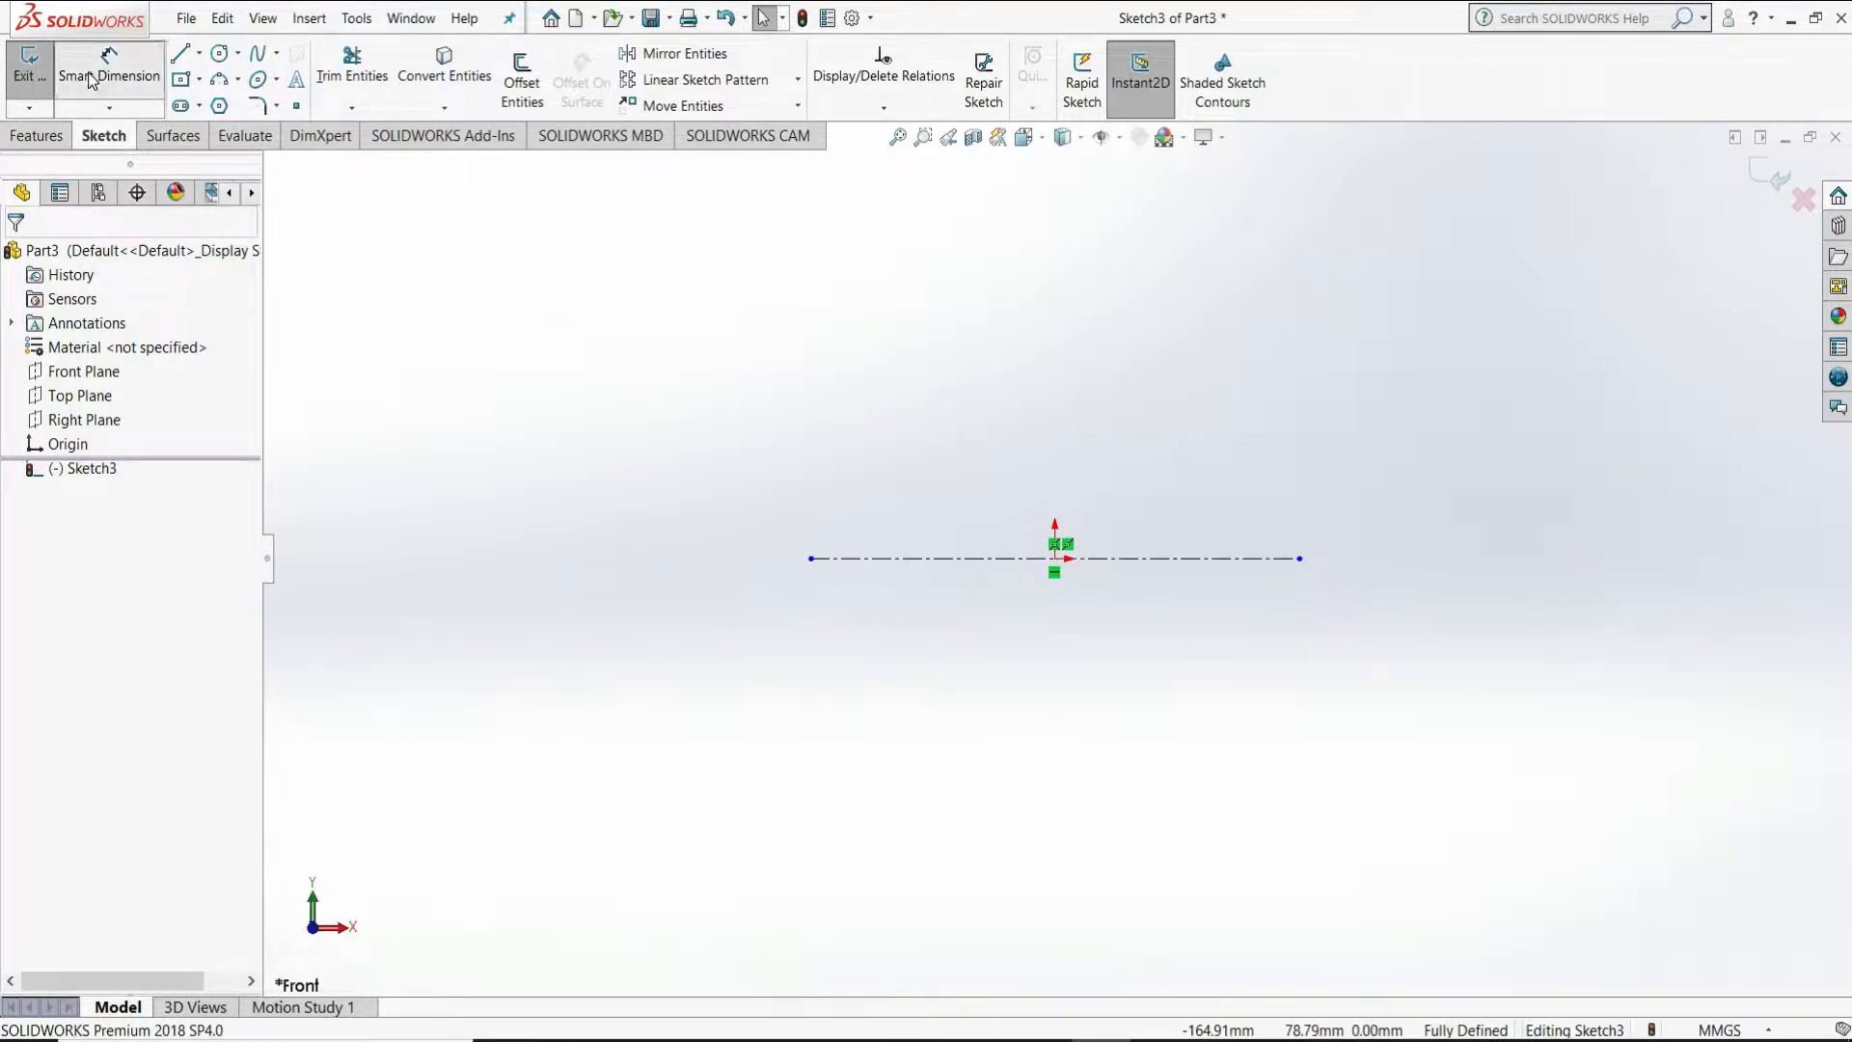
{"action": "left_click", "coordinate": [1080, 559]}
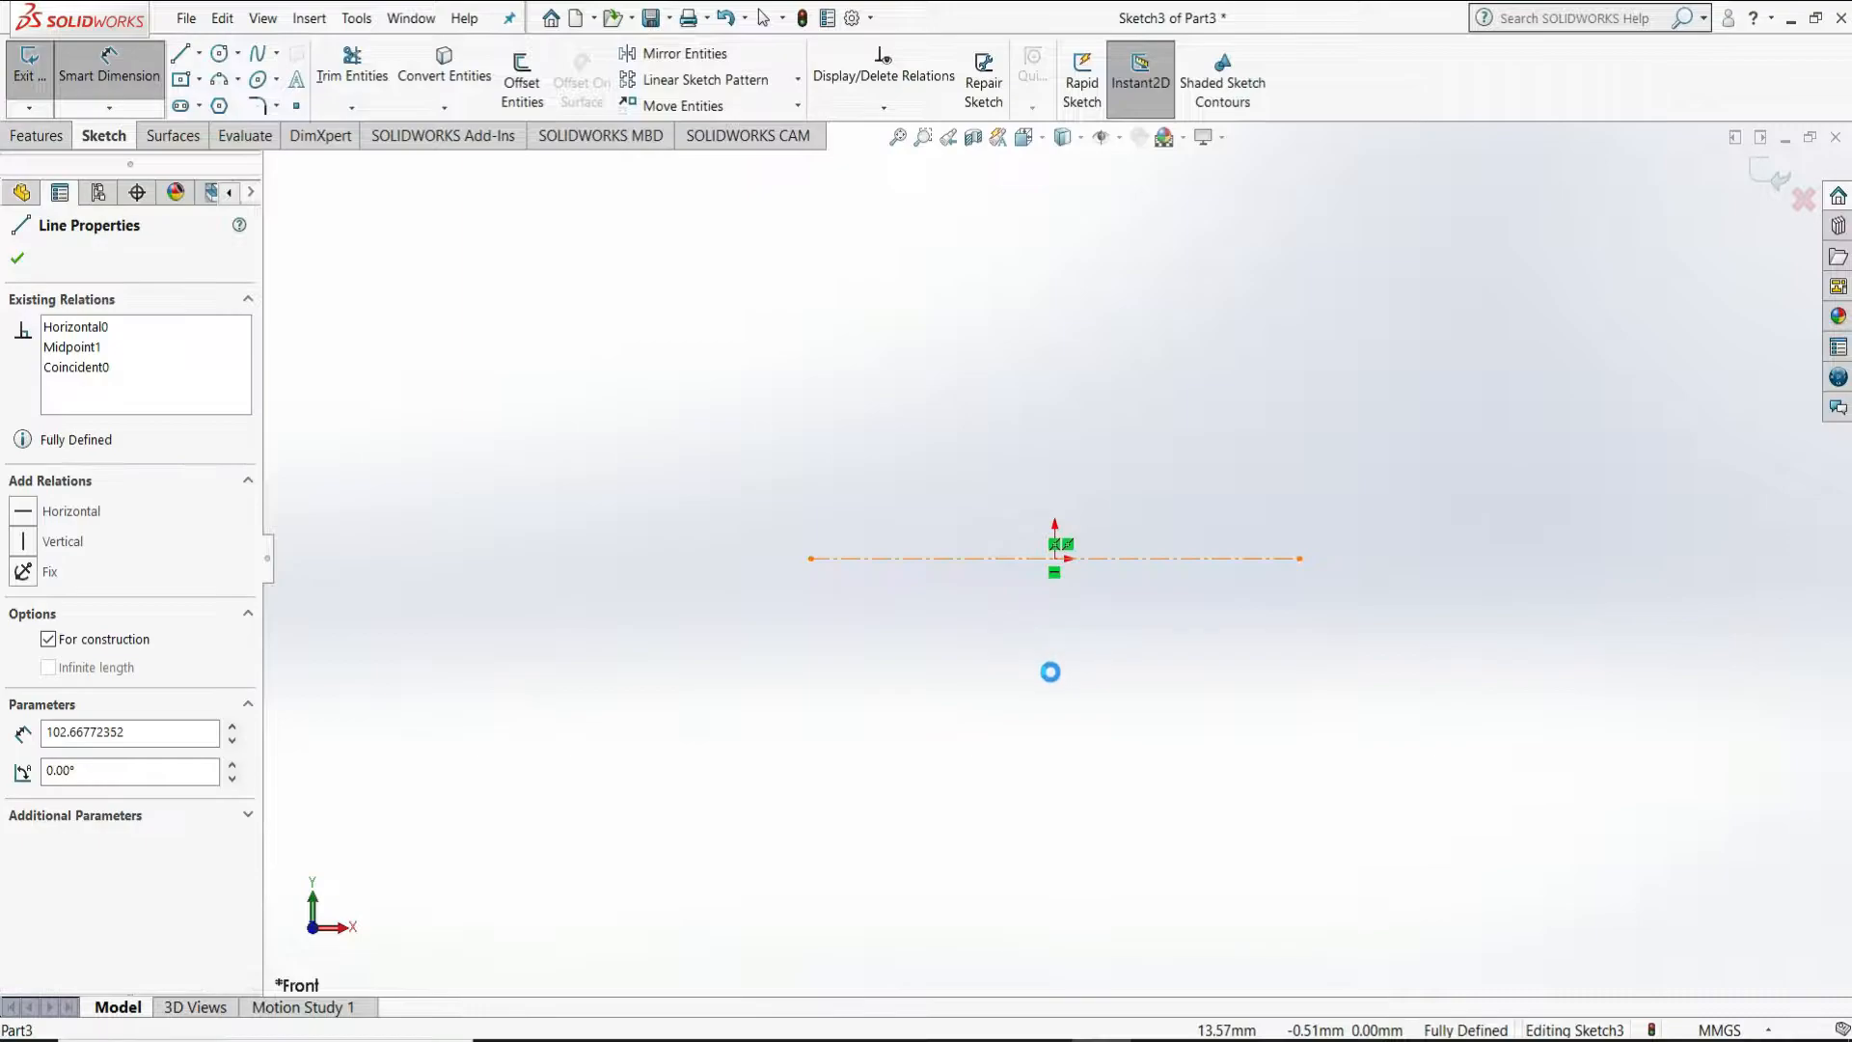
{"action": "left_click", "coordinate": [1078, 687]}
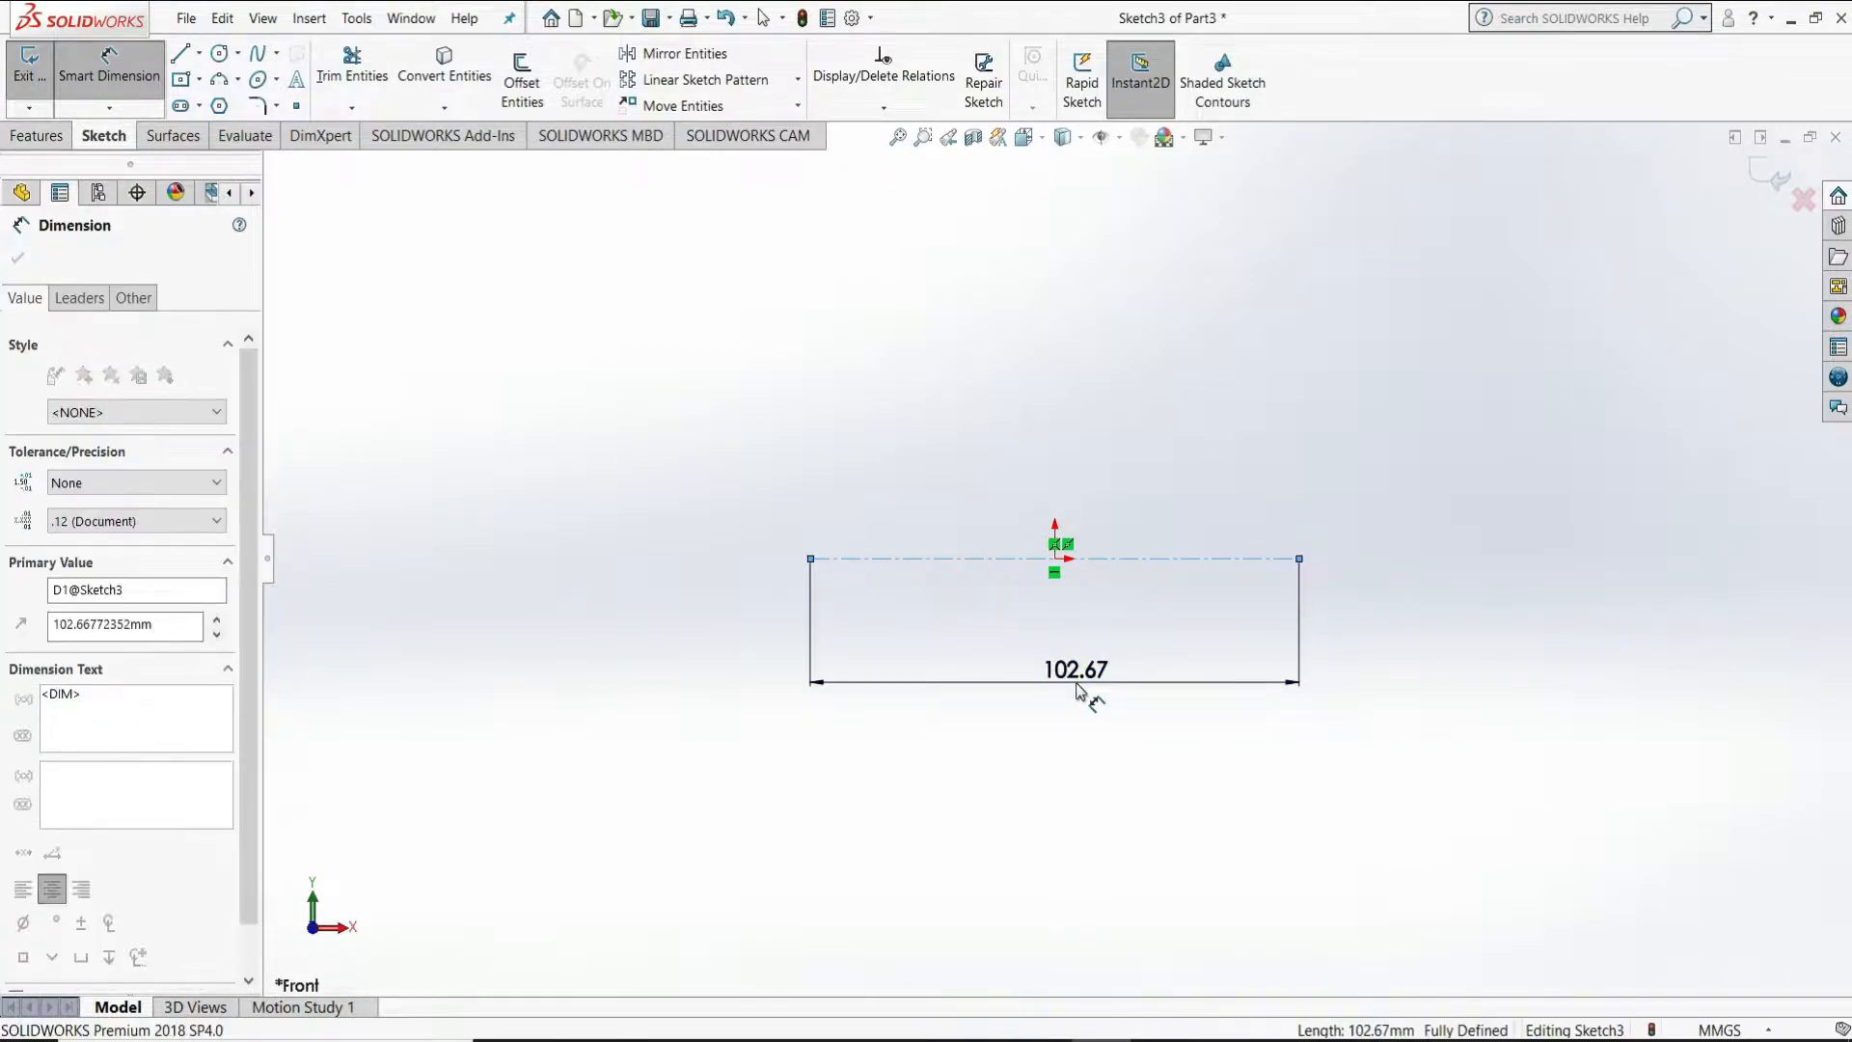
{"action": "type", "text": "24"}
{"action": "key", "text": "Return"}
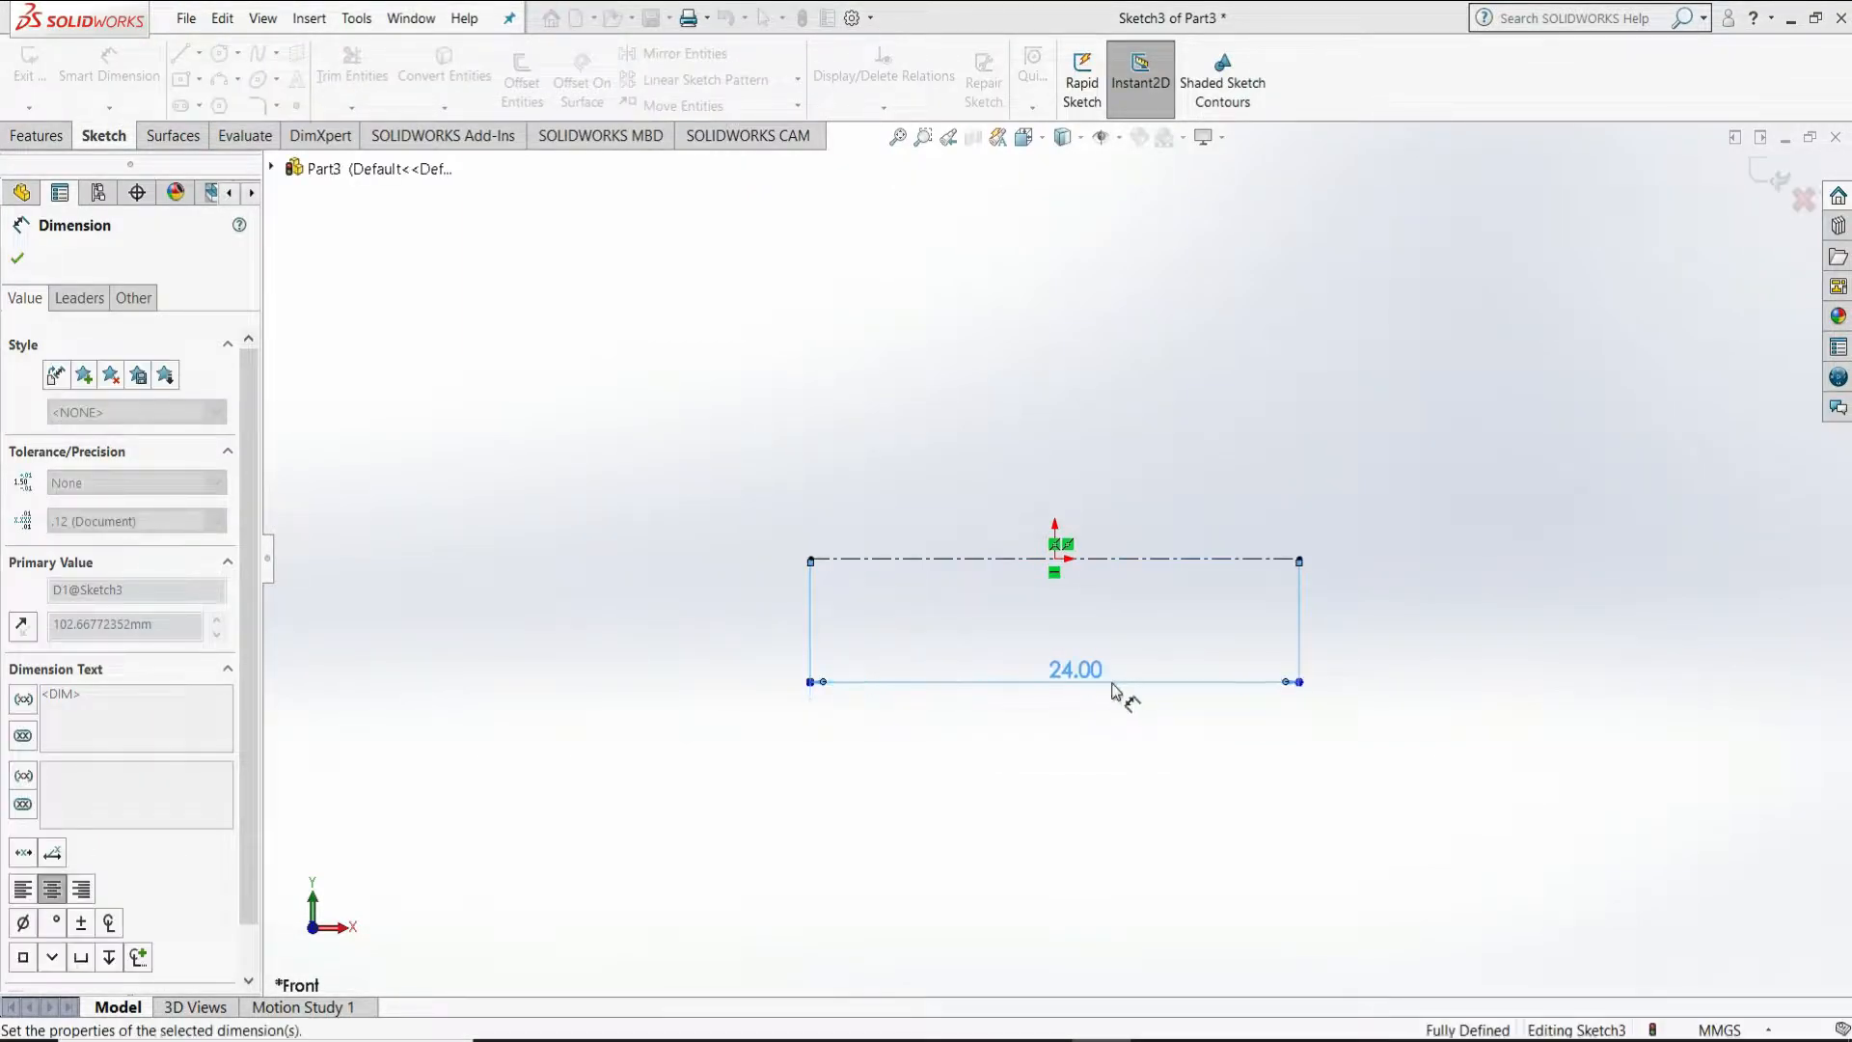
{"action": "right_click", "coordinate": [1220, 639]}
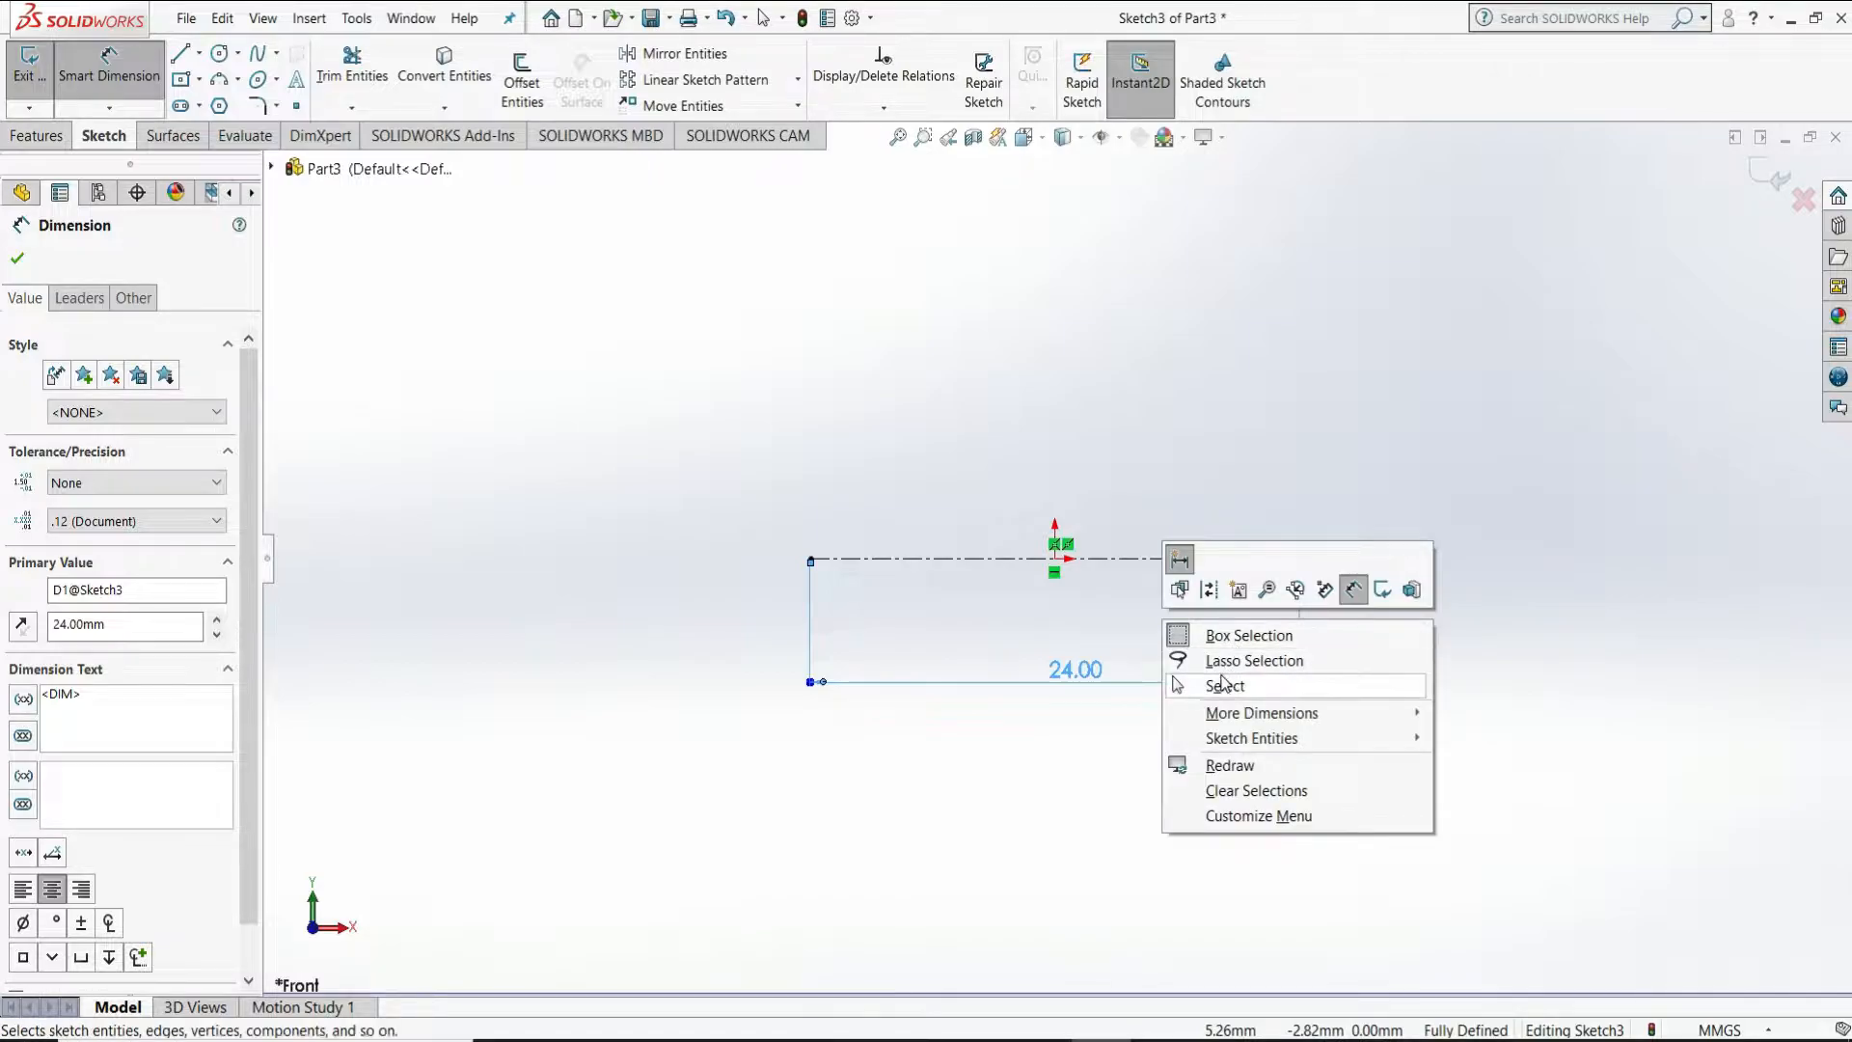
{"action": "left_click", "coordinate": [1223, 676]}
Draw two circles about 5 mm in diameter, one centred on each end of the centerline
{"action": "left_click", "coordinate": [223, 53]}
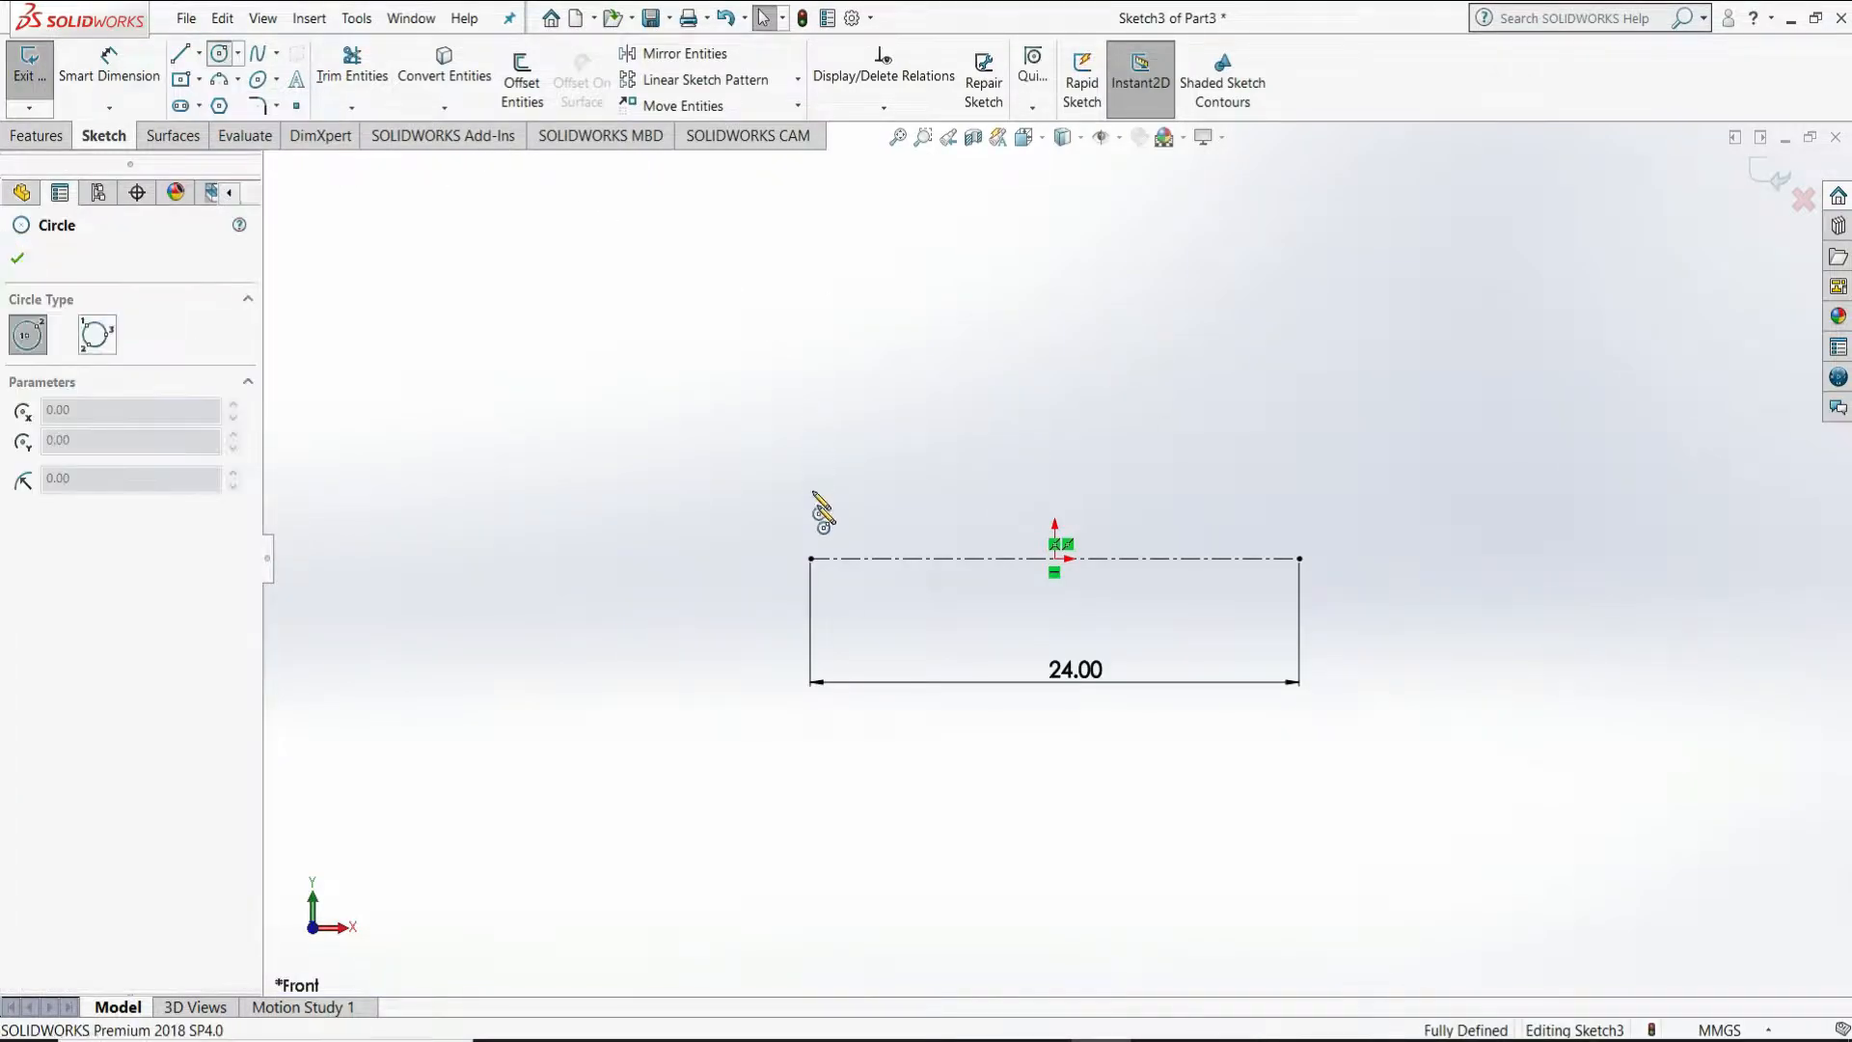
{"action": "left_click_drag", "start_coordinate": [810, 557], "coordinate": [835, 518]}
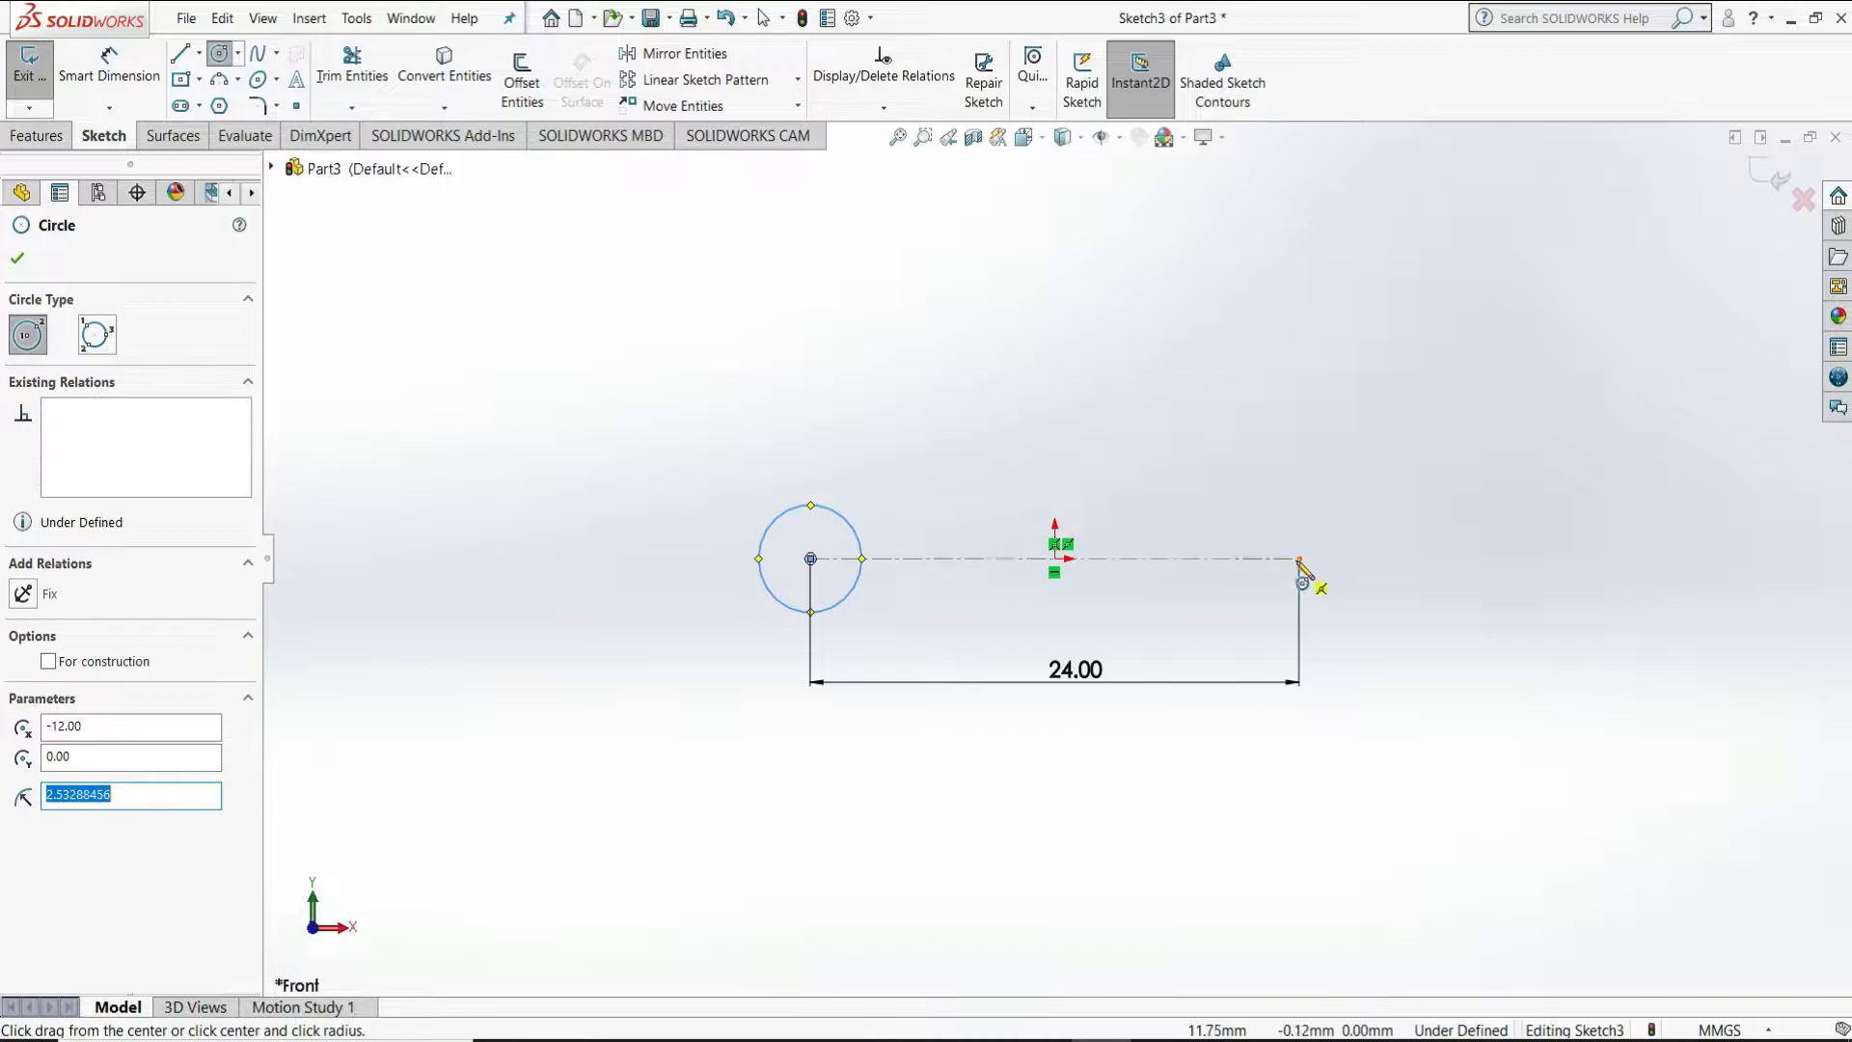
{"action": "left_click_drag", "start_coordinate": [1299, 558], "coordinate": [1318, 524]}
{"action": "right_click", "coordinate": [1351, 518]}
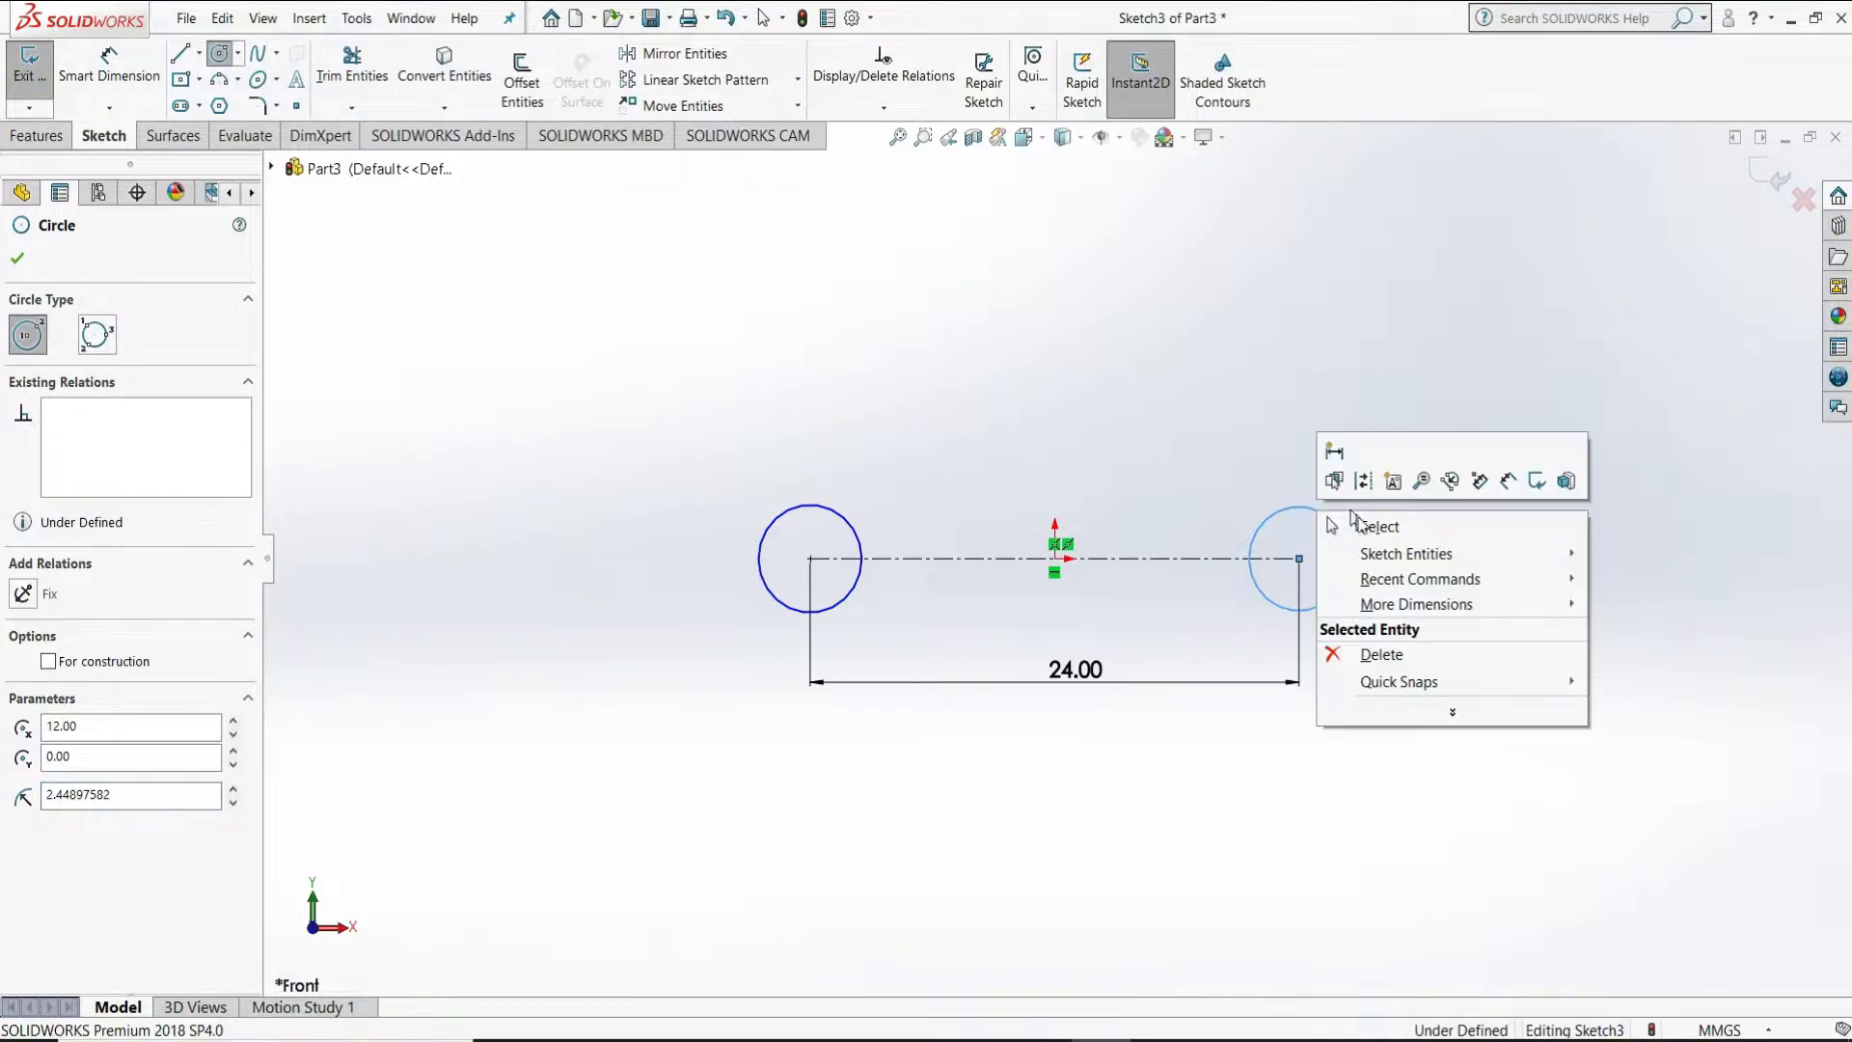
{"action": "left_click", "coordinate": [1360, 523]}
Dimension the diameter of the circle at the centerline's left end as 9 mm
{"action": "left_click", "coordinate": [109, 68]}
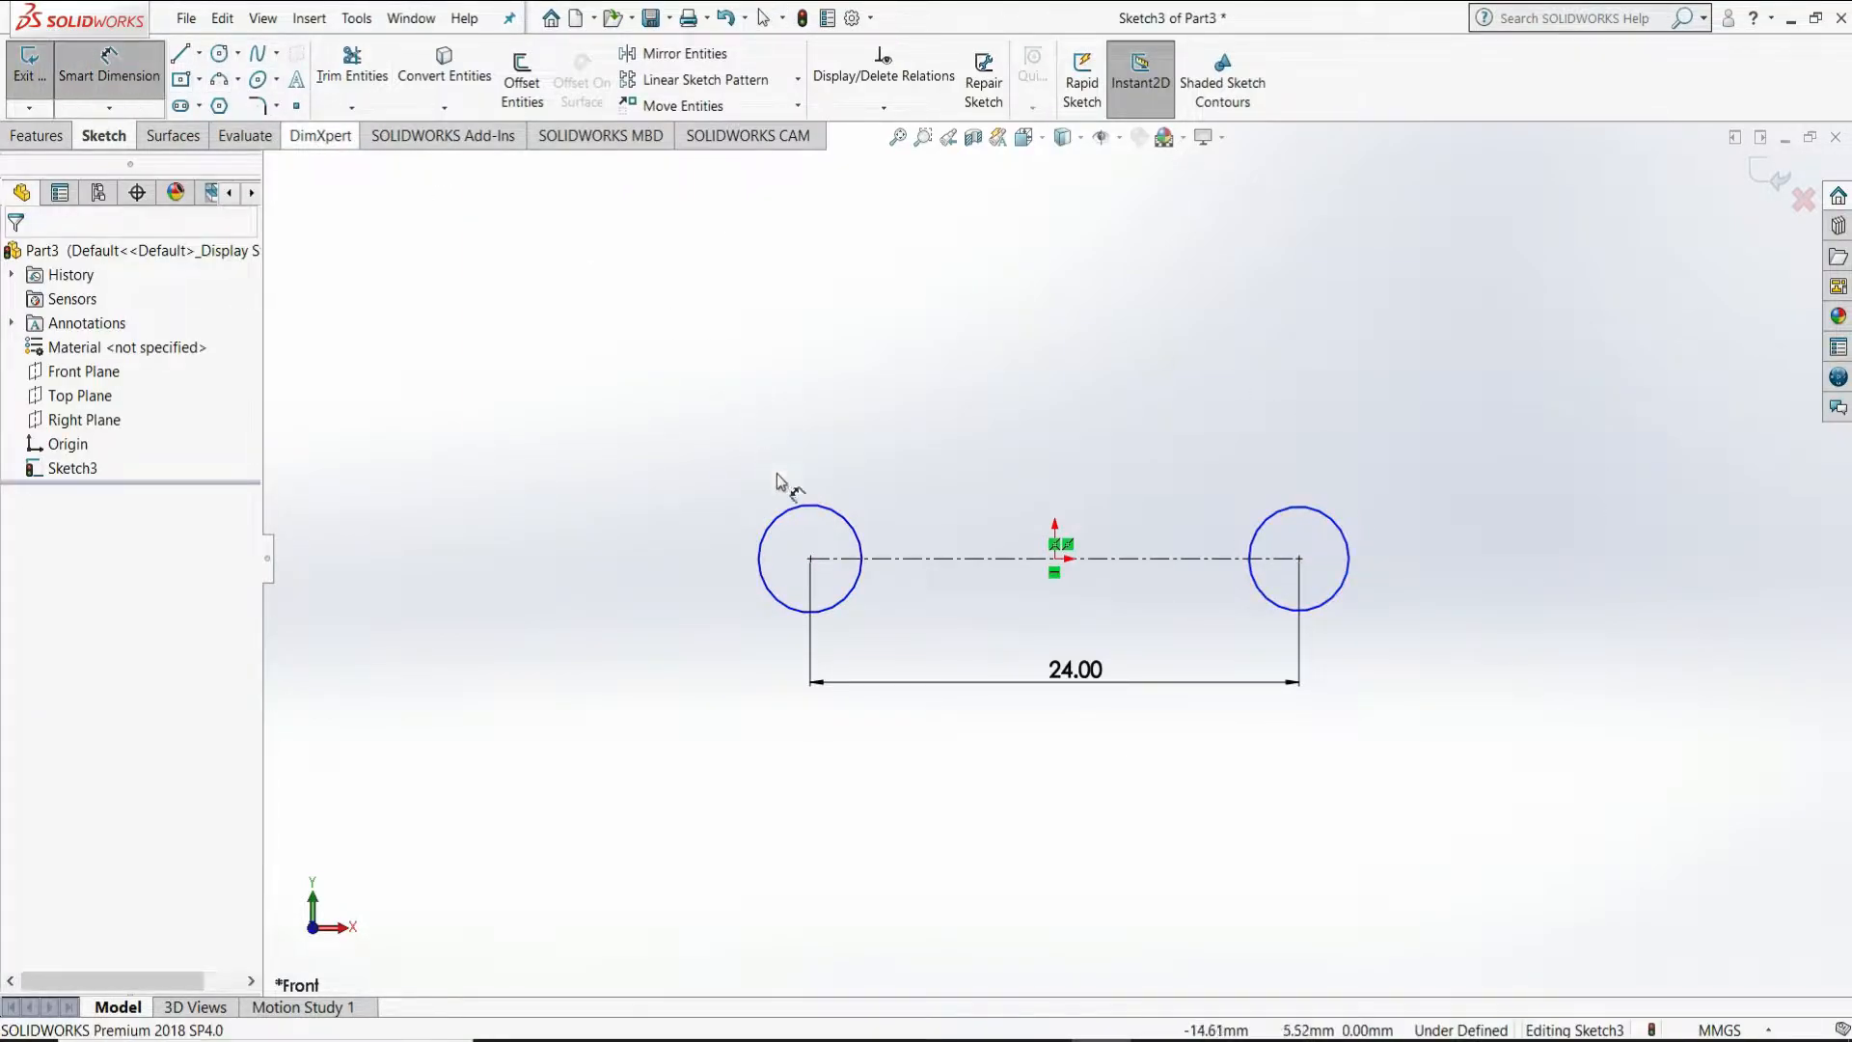
{"action": "left_click", "coordinate": [790, 511]}
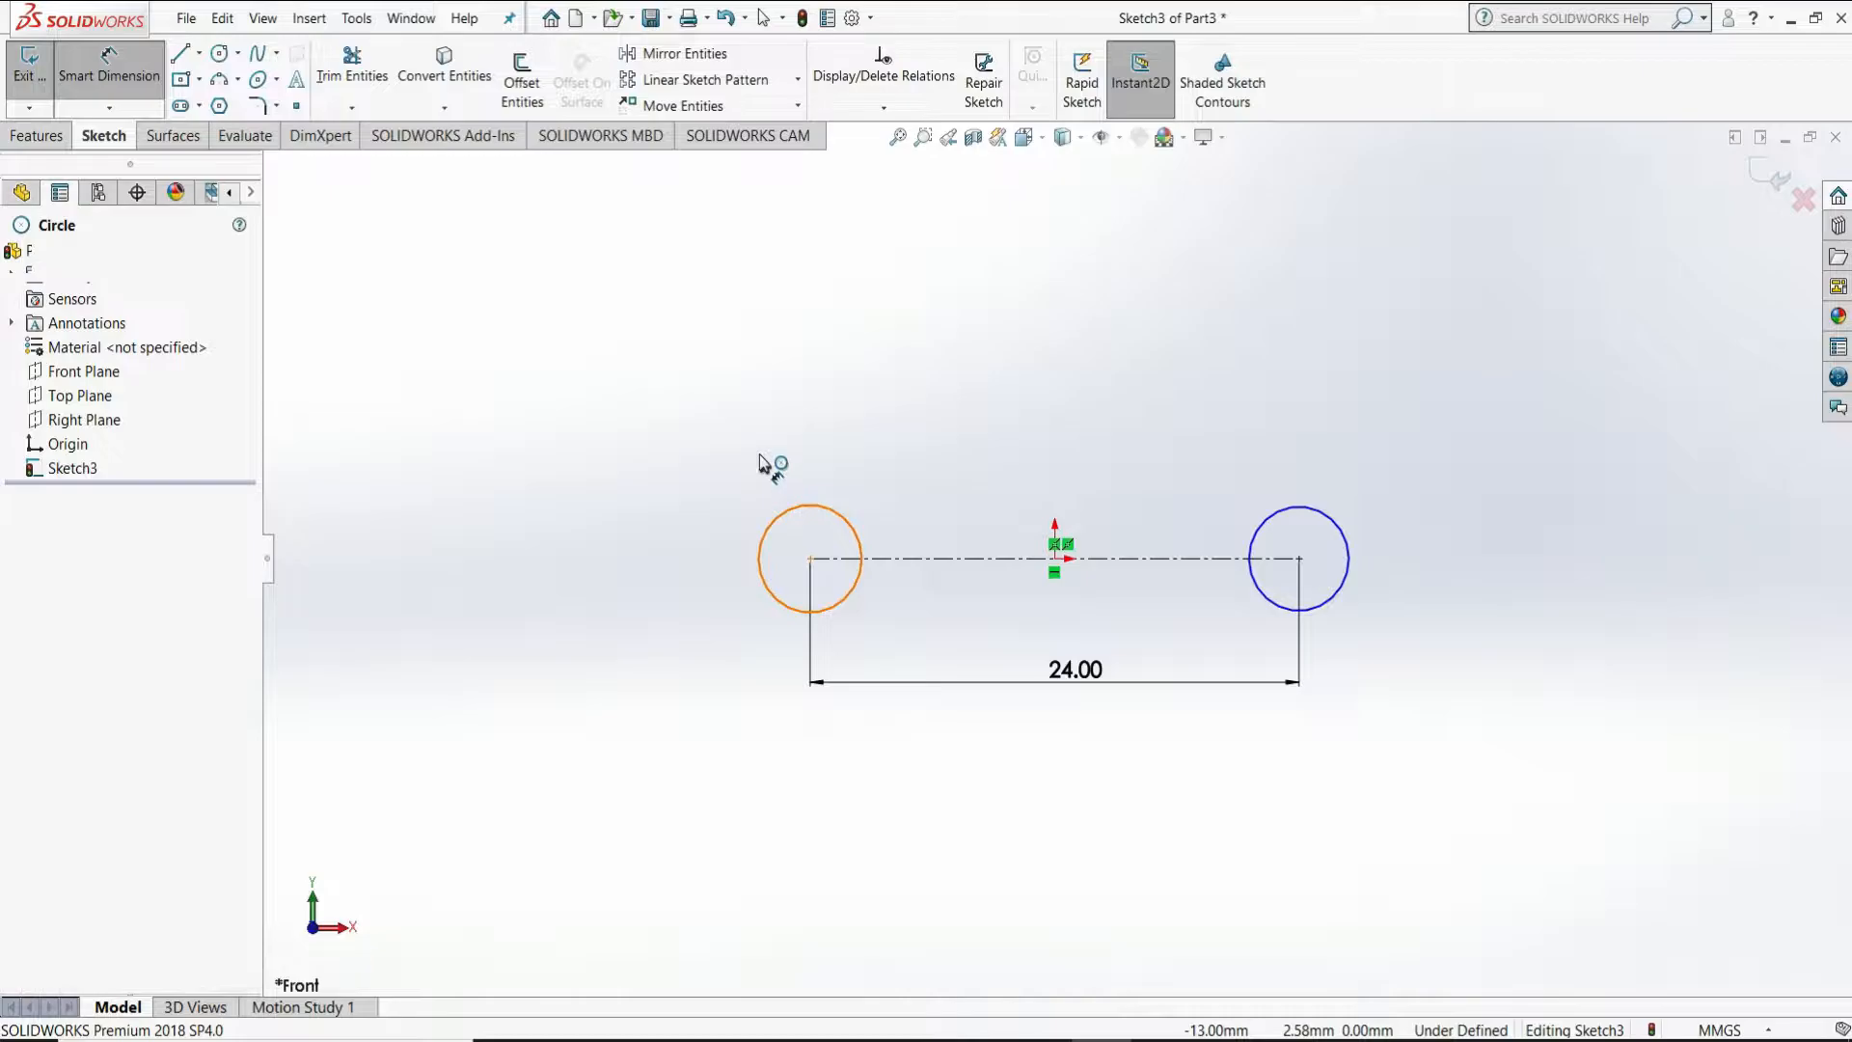
{"action": "left_click", "coordinate": [825, 444]}
{"action": "type", "text": "5"}
{"action": "key", "text": "Return"}
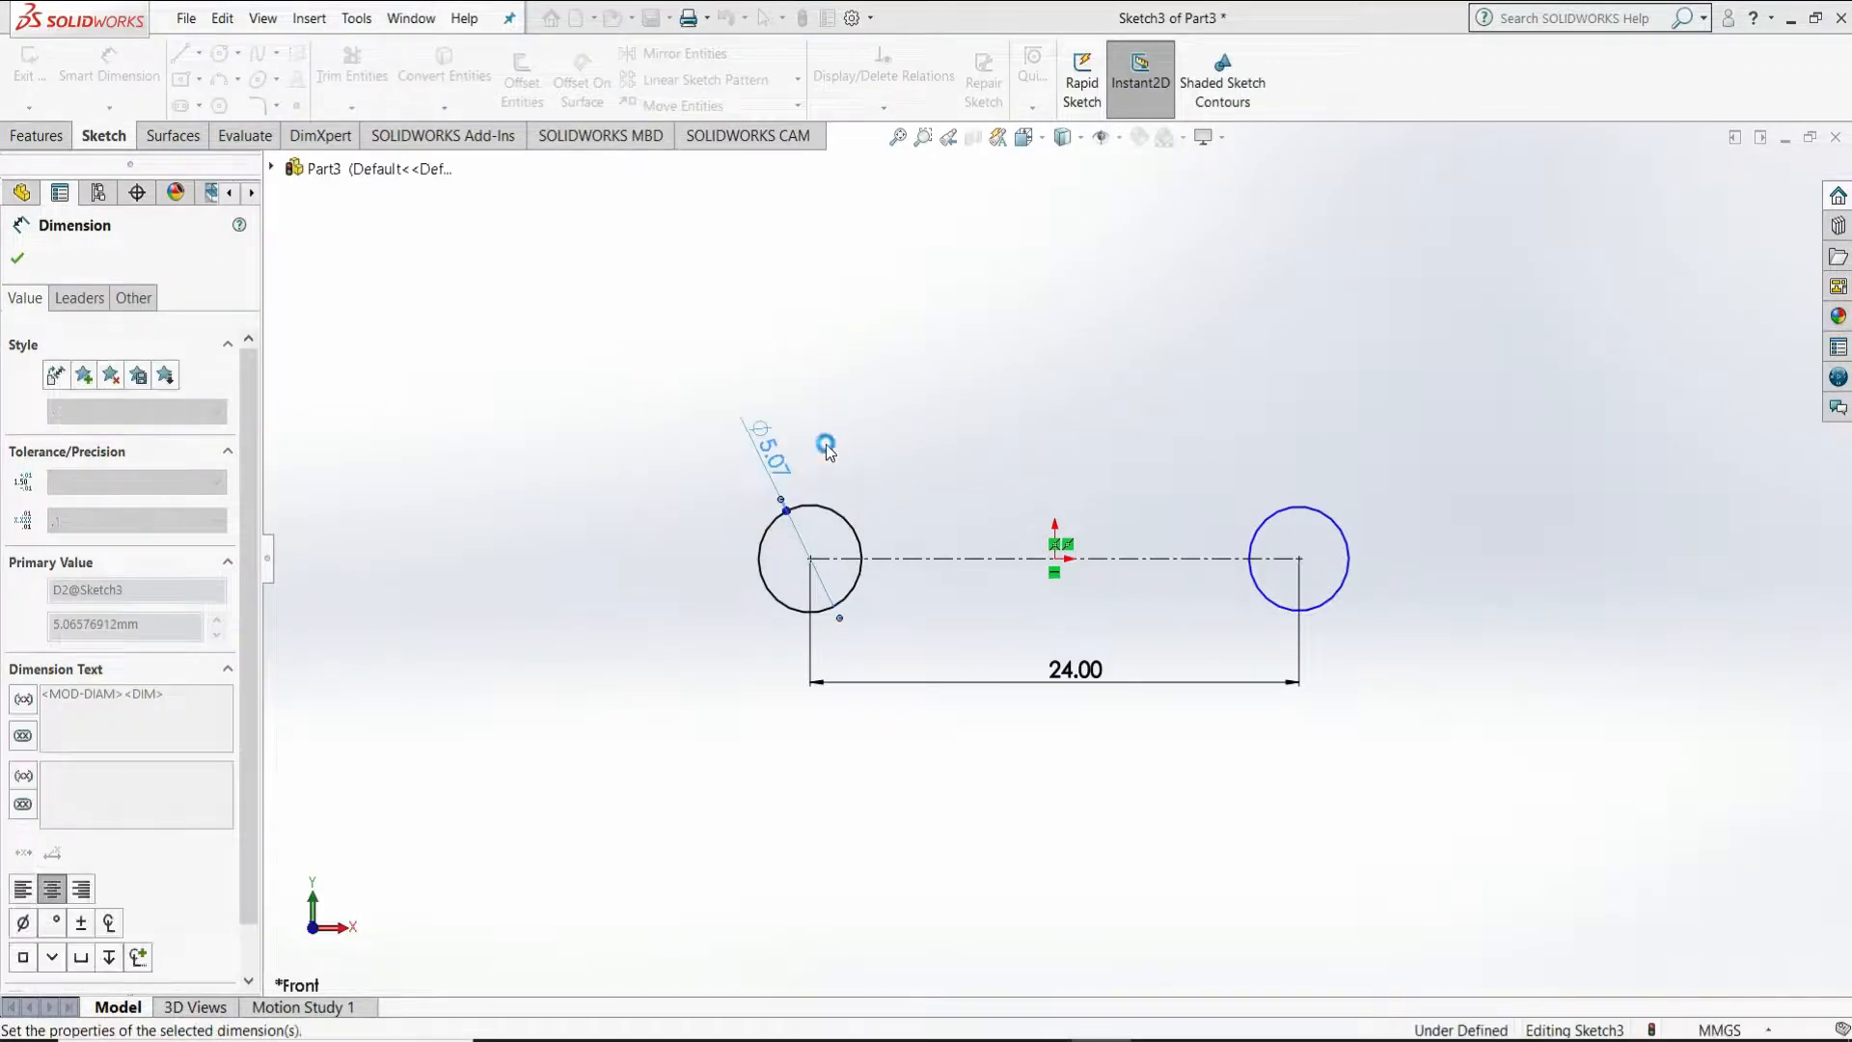
{"action": "right_click", "coordinate": [890, 445]}
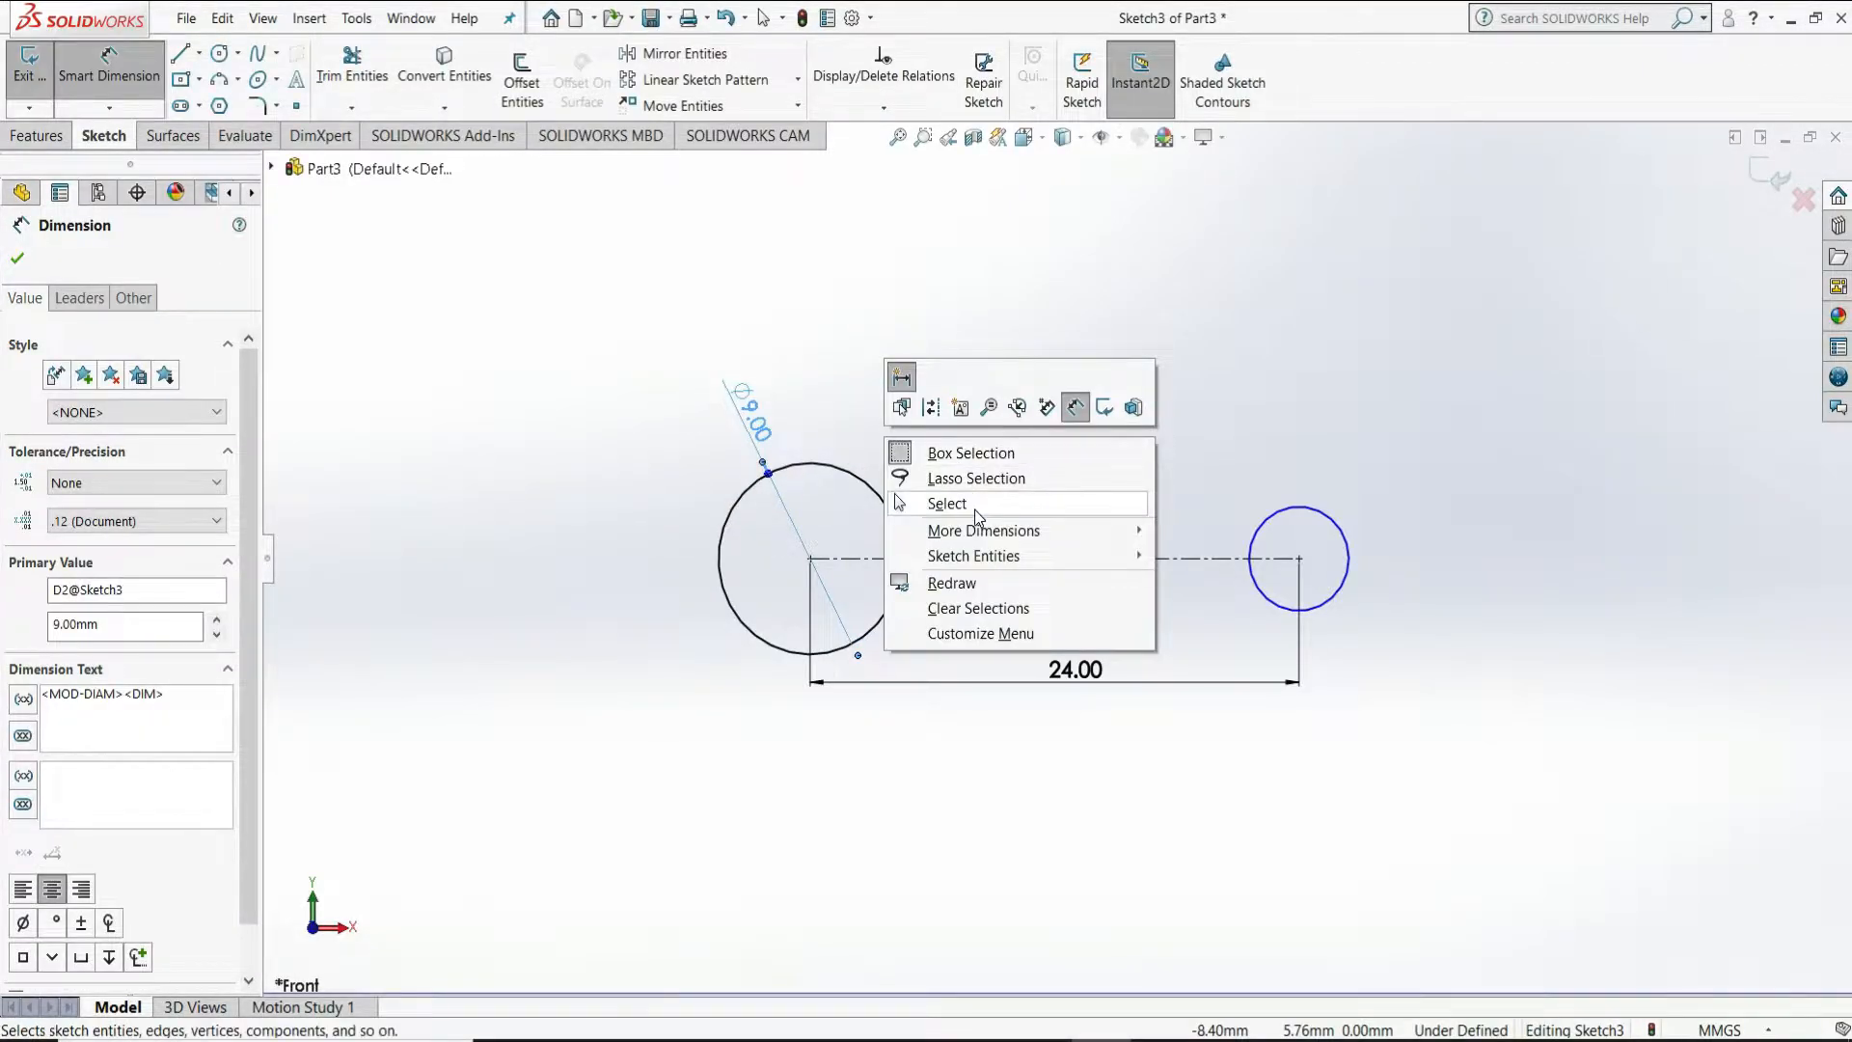
{"action": "left_click", "coordinate": [974, 509]}
Make the circle at the centerline's right end equal to the 9 mm circle
{"action": "left_click", "coordinate": [888, 511]}
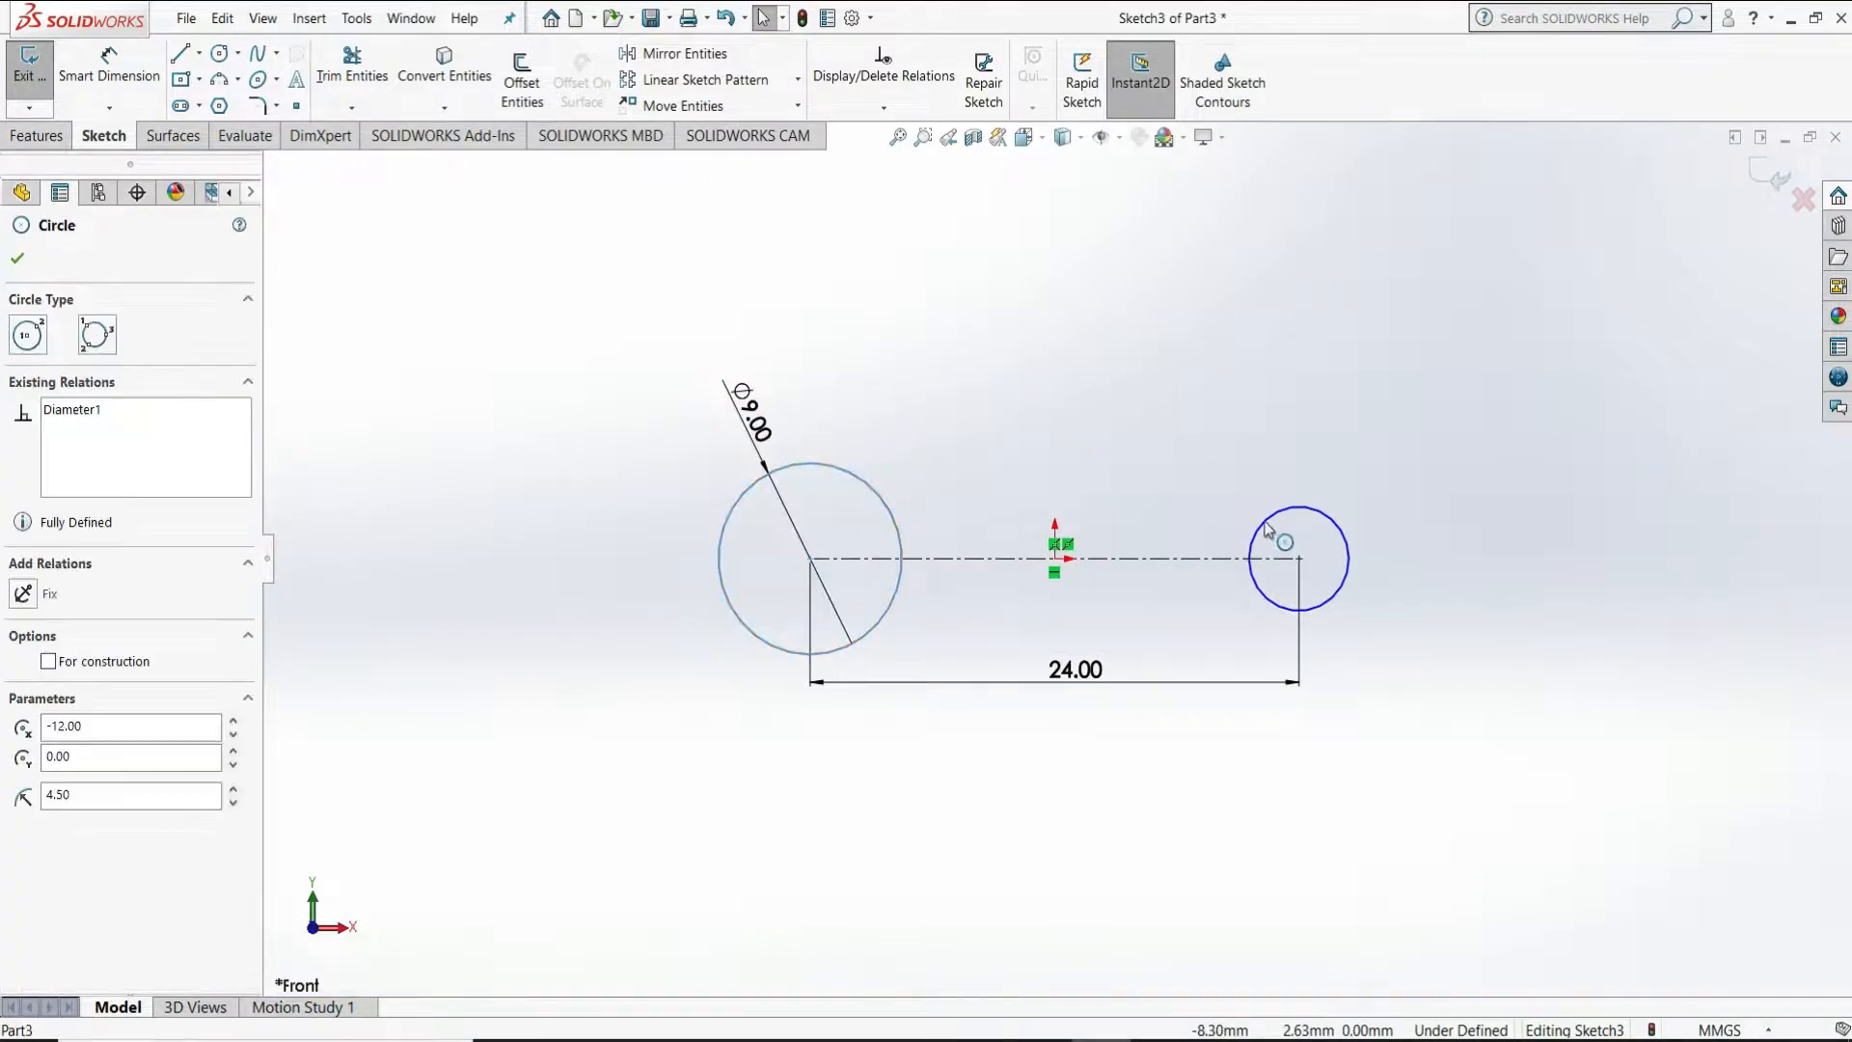
{"action": "left_click", "coordinate": [1297, 511], "text": "ctrl"}
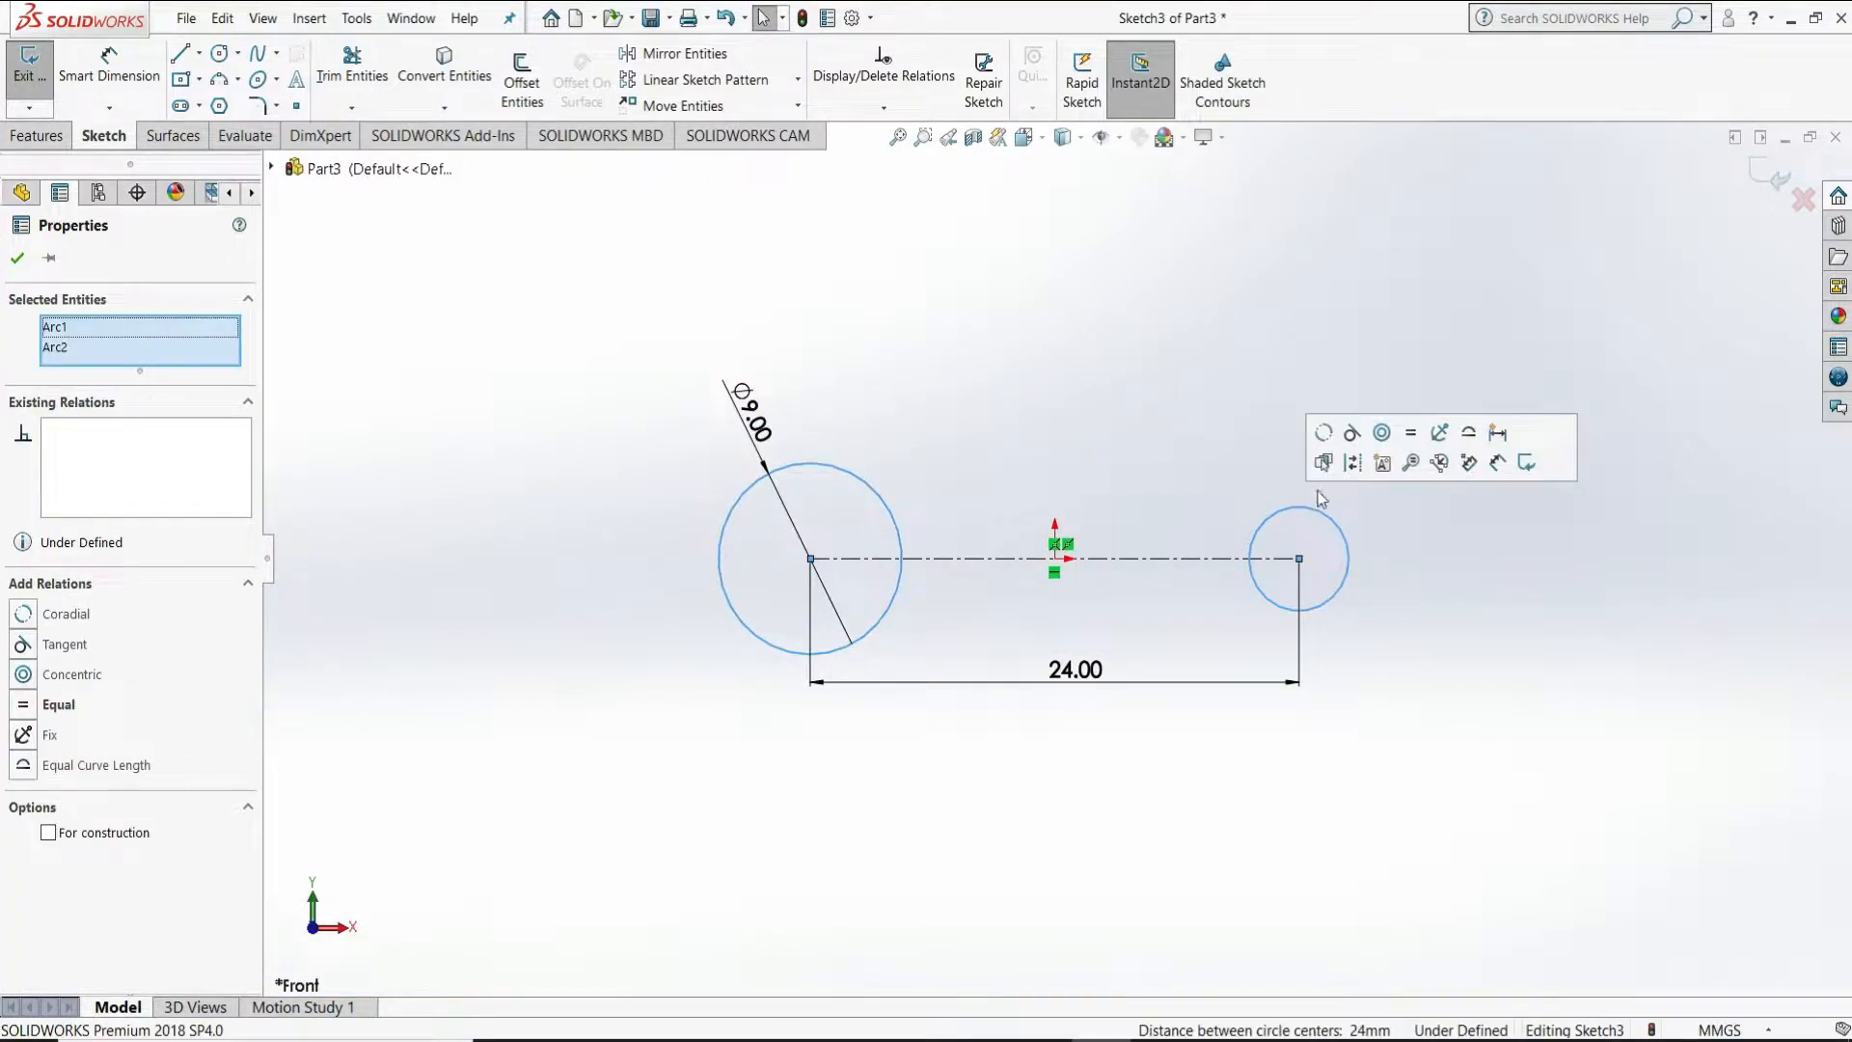
{"action": "left_click", "coordinate": [1410, 432]}
{"action": "left_click", "coordinate": [16, 260]}
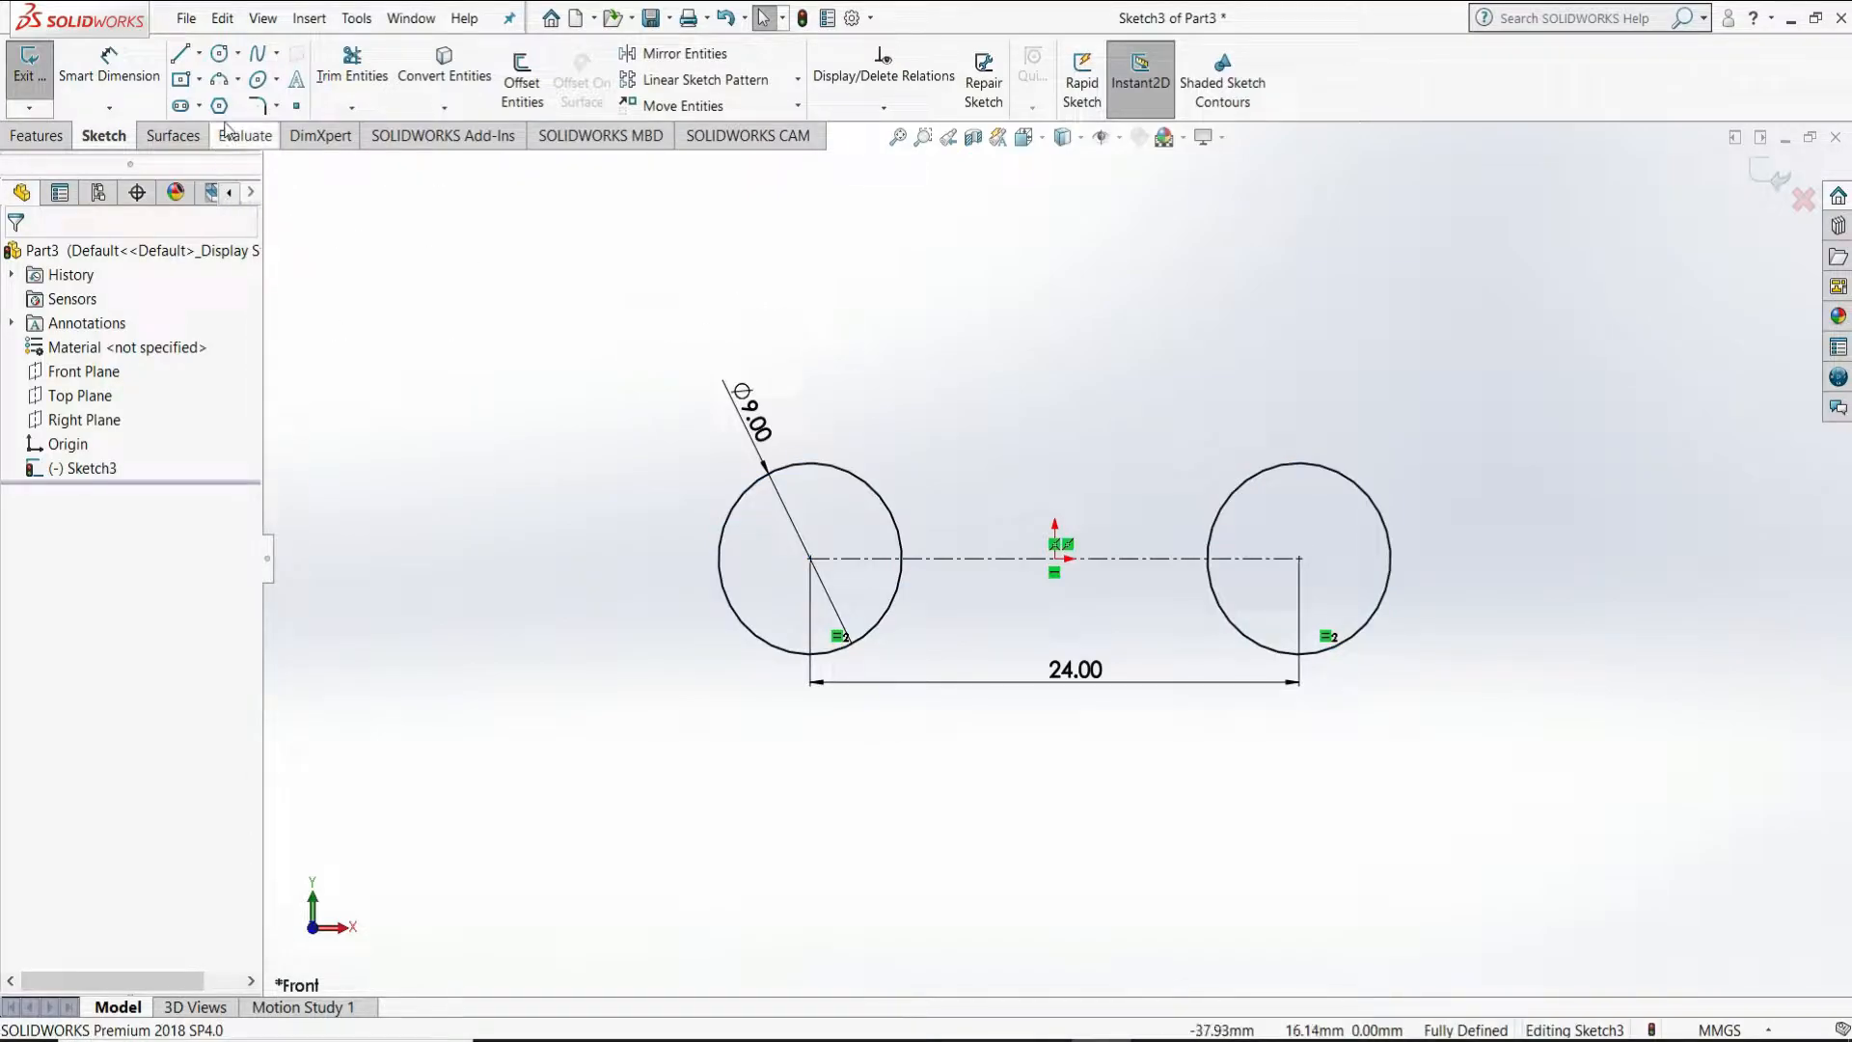
Draw a larger concentric circle around each 9 mm circle, about 15 mm in diameter at the left and 13 mm at the right
{"action": "left_click", "coordinate": [220, 54]}
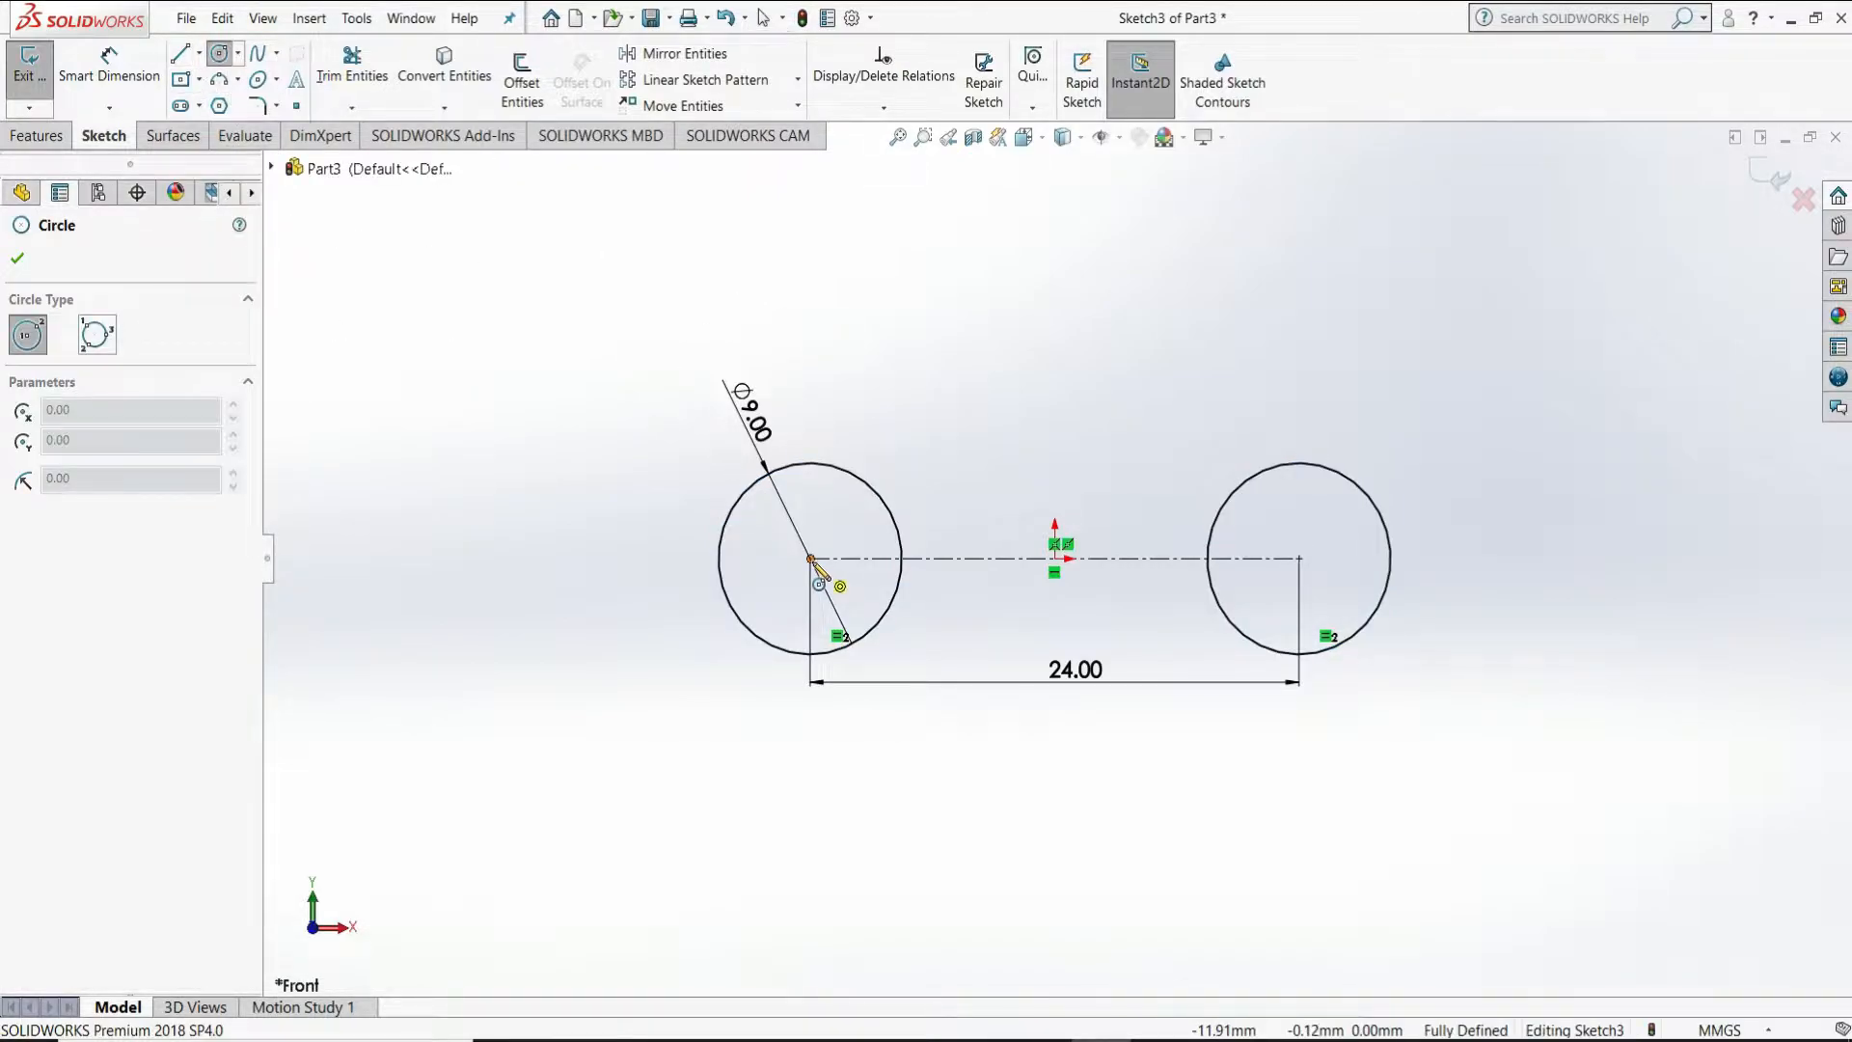
{"action": "left_click", "coordinate": [810, 558]}
{"action": "left_click", "coordinate": [938, 473]}
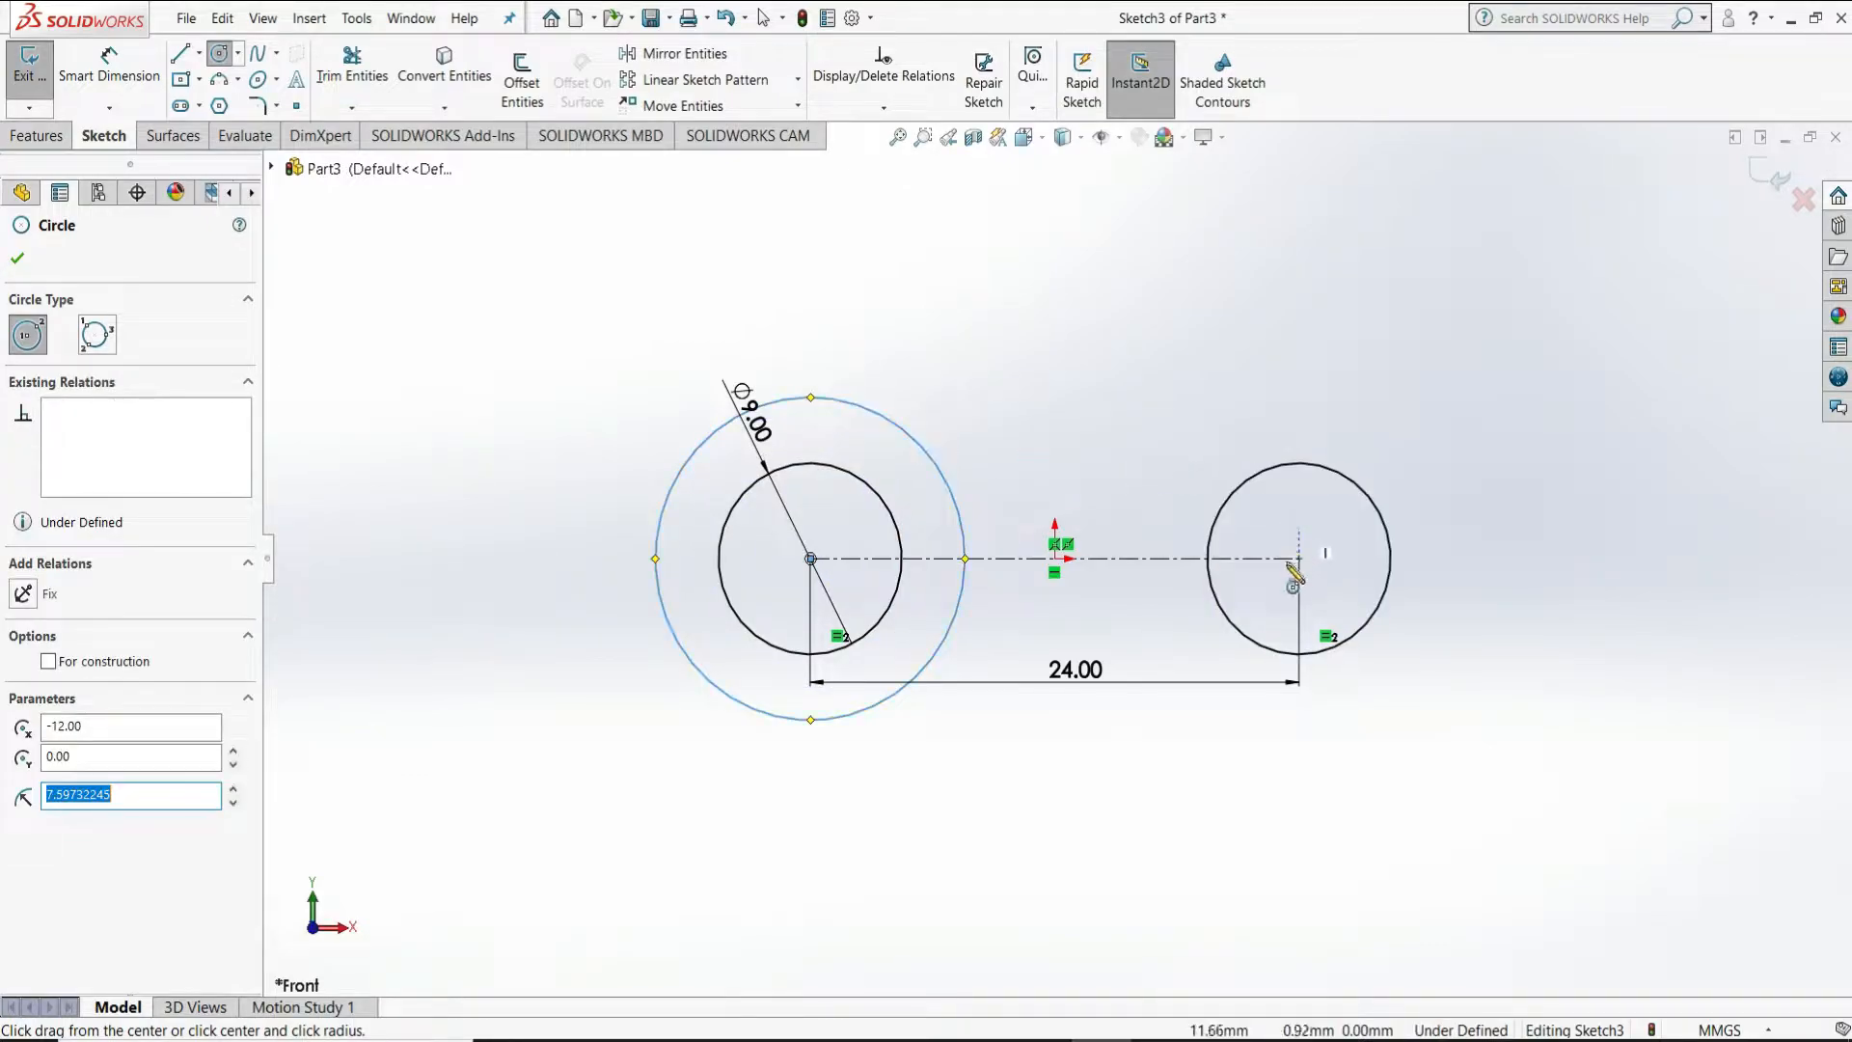
{"action": "left_click", "coordinate": [1299, 559]}
{"action": "left_click", "coordinate": [1352, 444]}
{"action": "right_click", "coordinate": [1356, 441]}
{"action": "left_click", "coordinate": [1388, 453]}
Dimension the diameter of the left outer circle as 18 mm
{"action": "left_click", "coordinate": [109, 65]}
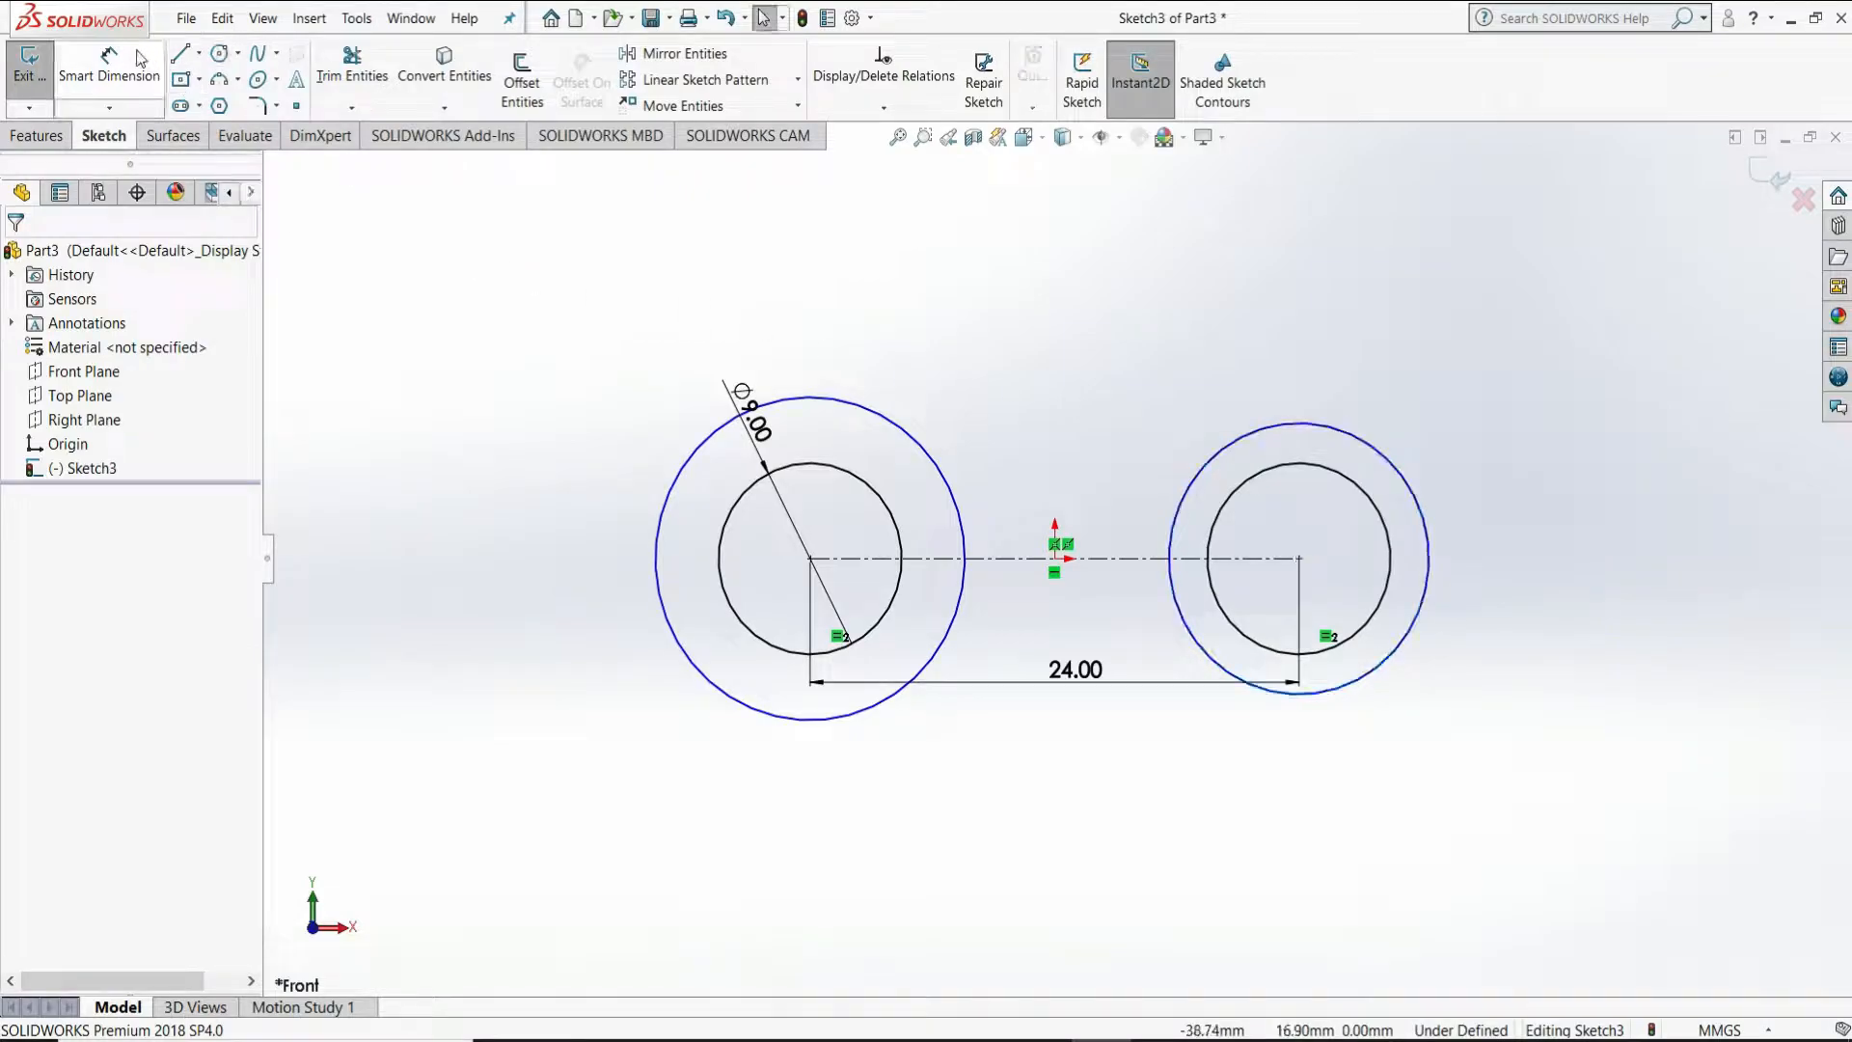
{"action": "left_click", "coordinate": [845, 403]}
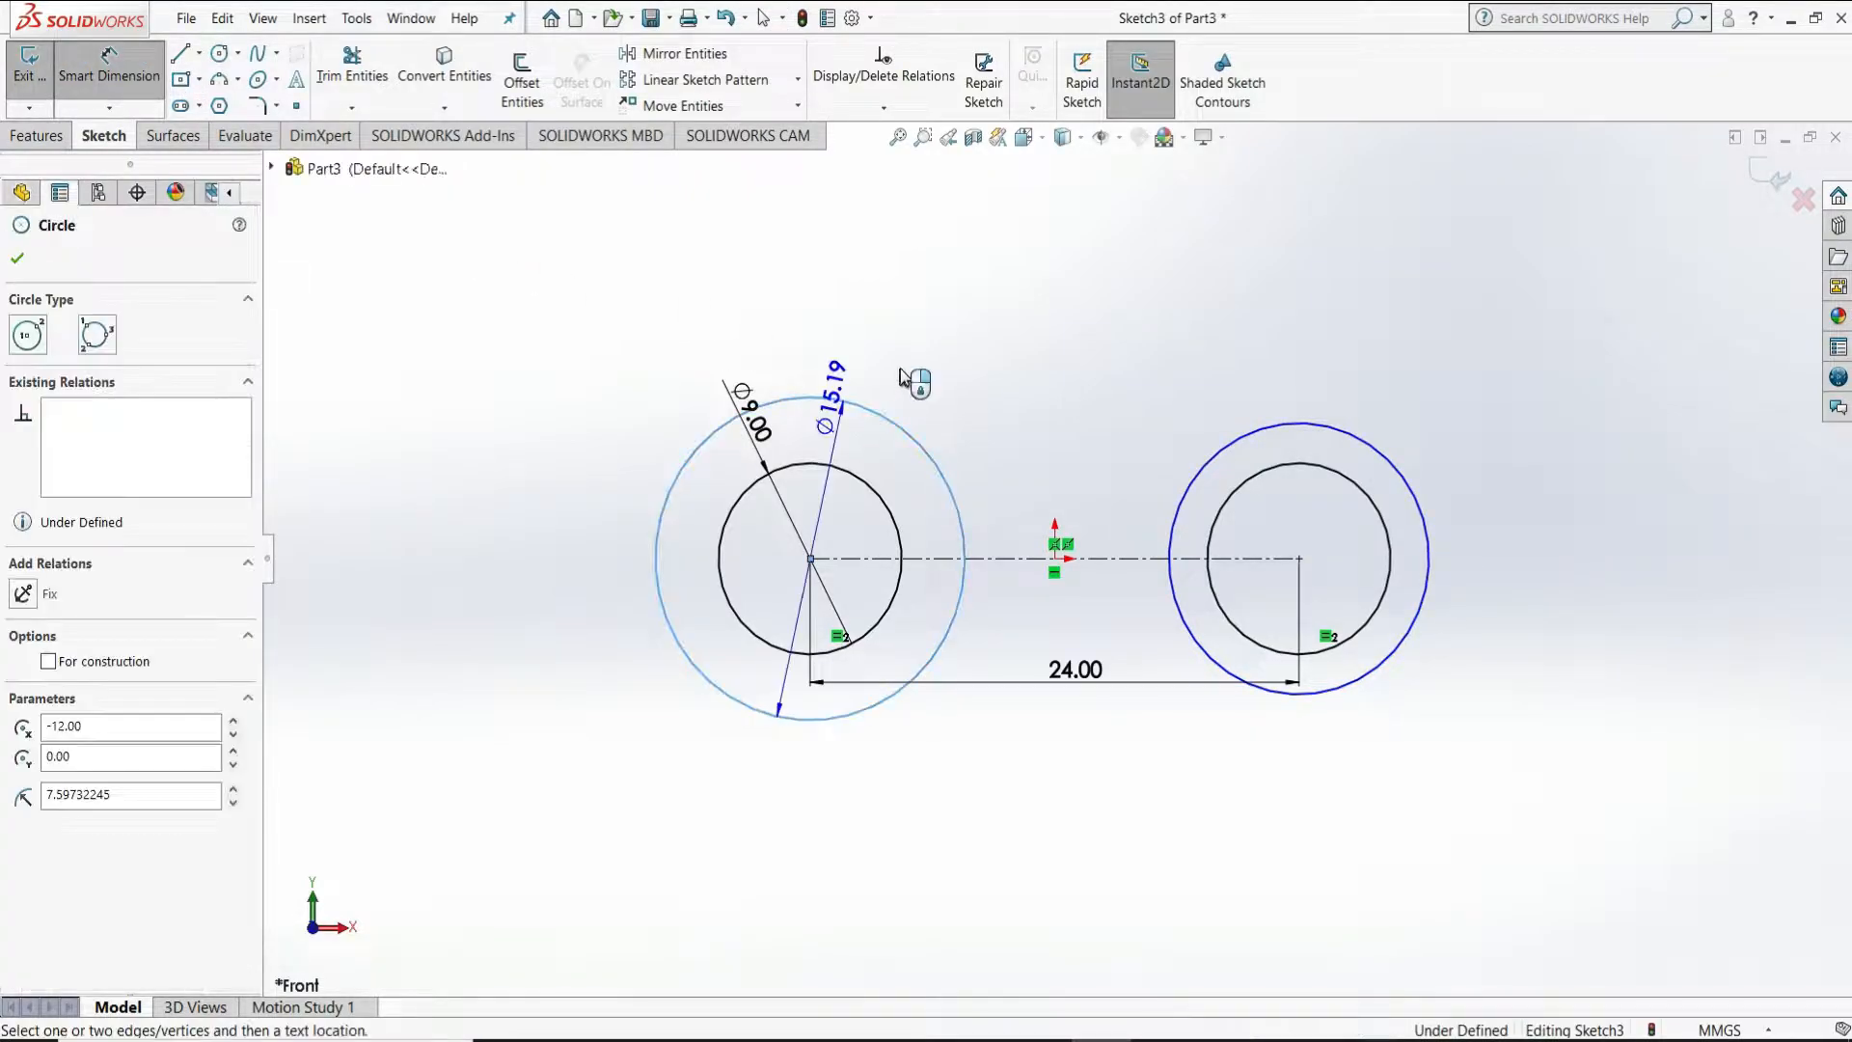
{"action": "left_click", "coordinate": [921, 365]}
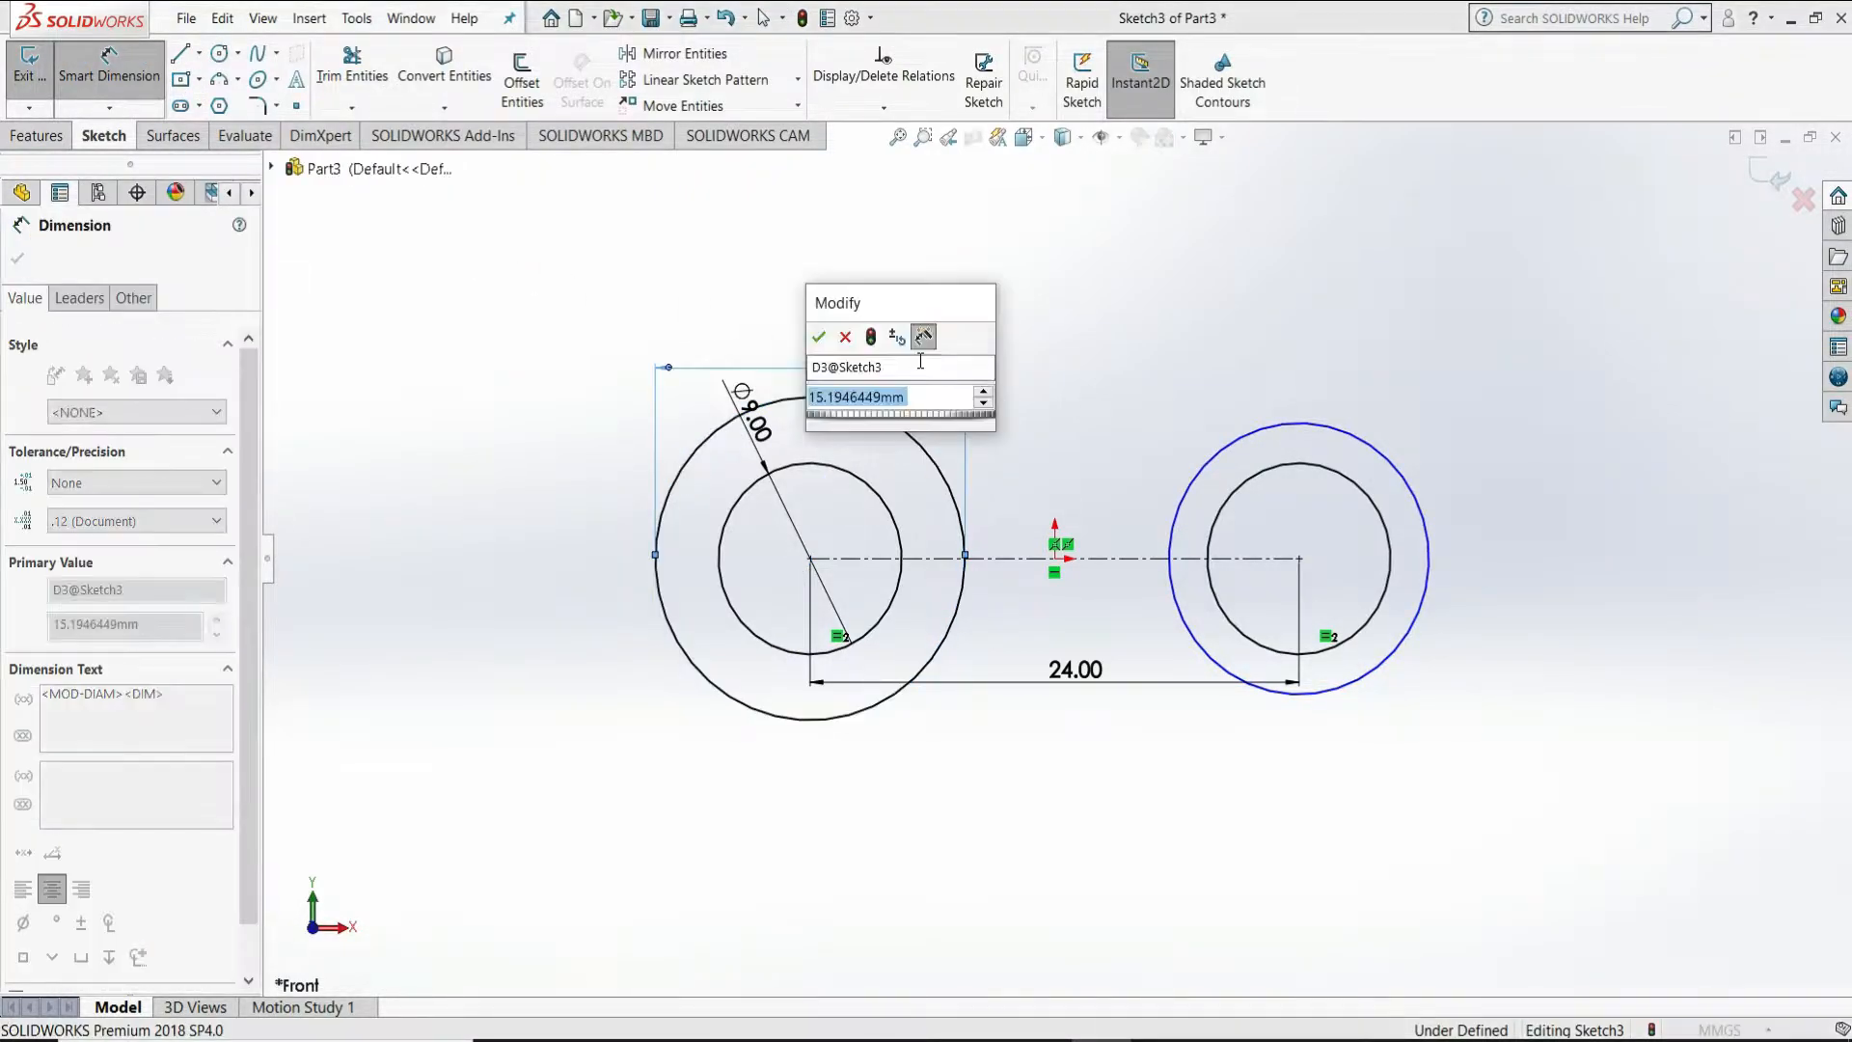
{"action": "type", "text": "16"}
{"action": "key", "text": "Return"}
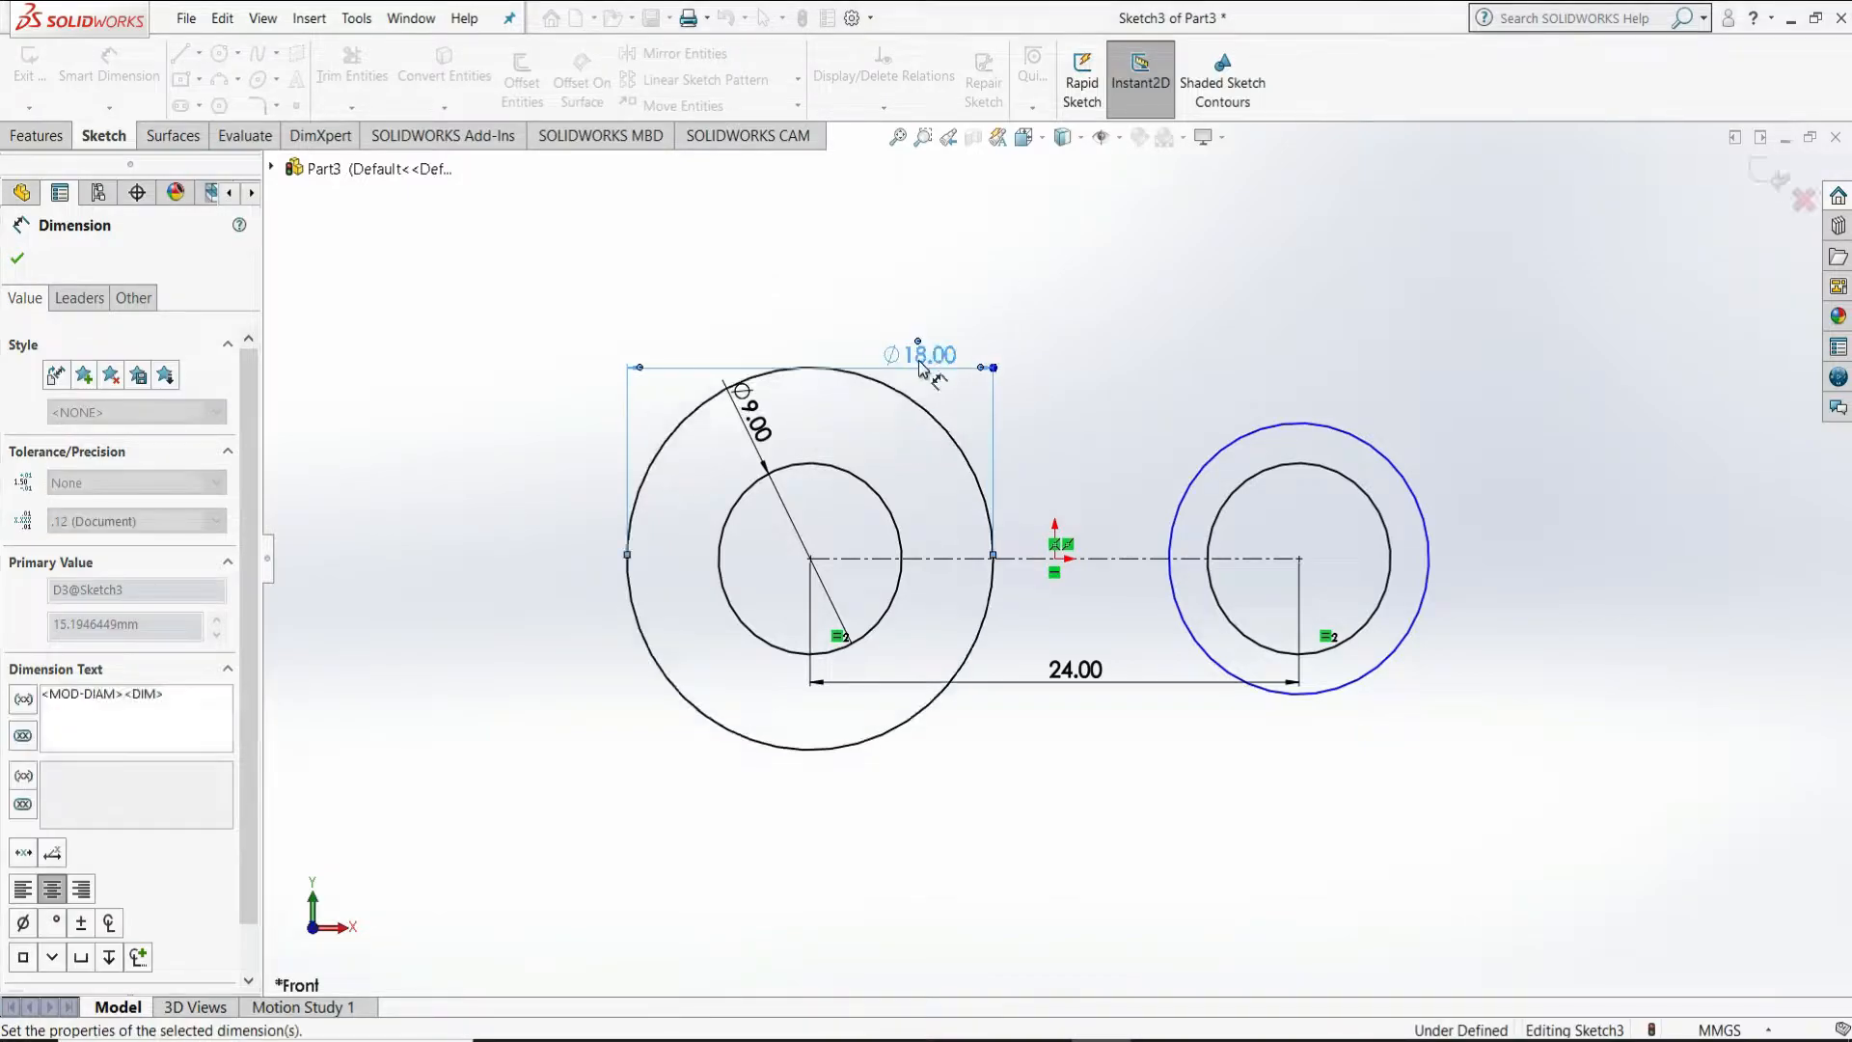
Dimension the diameter of the right outer circle as 18 mm
{"action": "left_click", "coordinate": [1217, 467]}
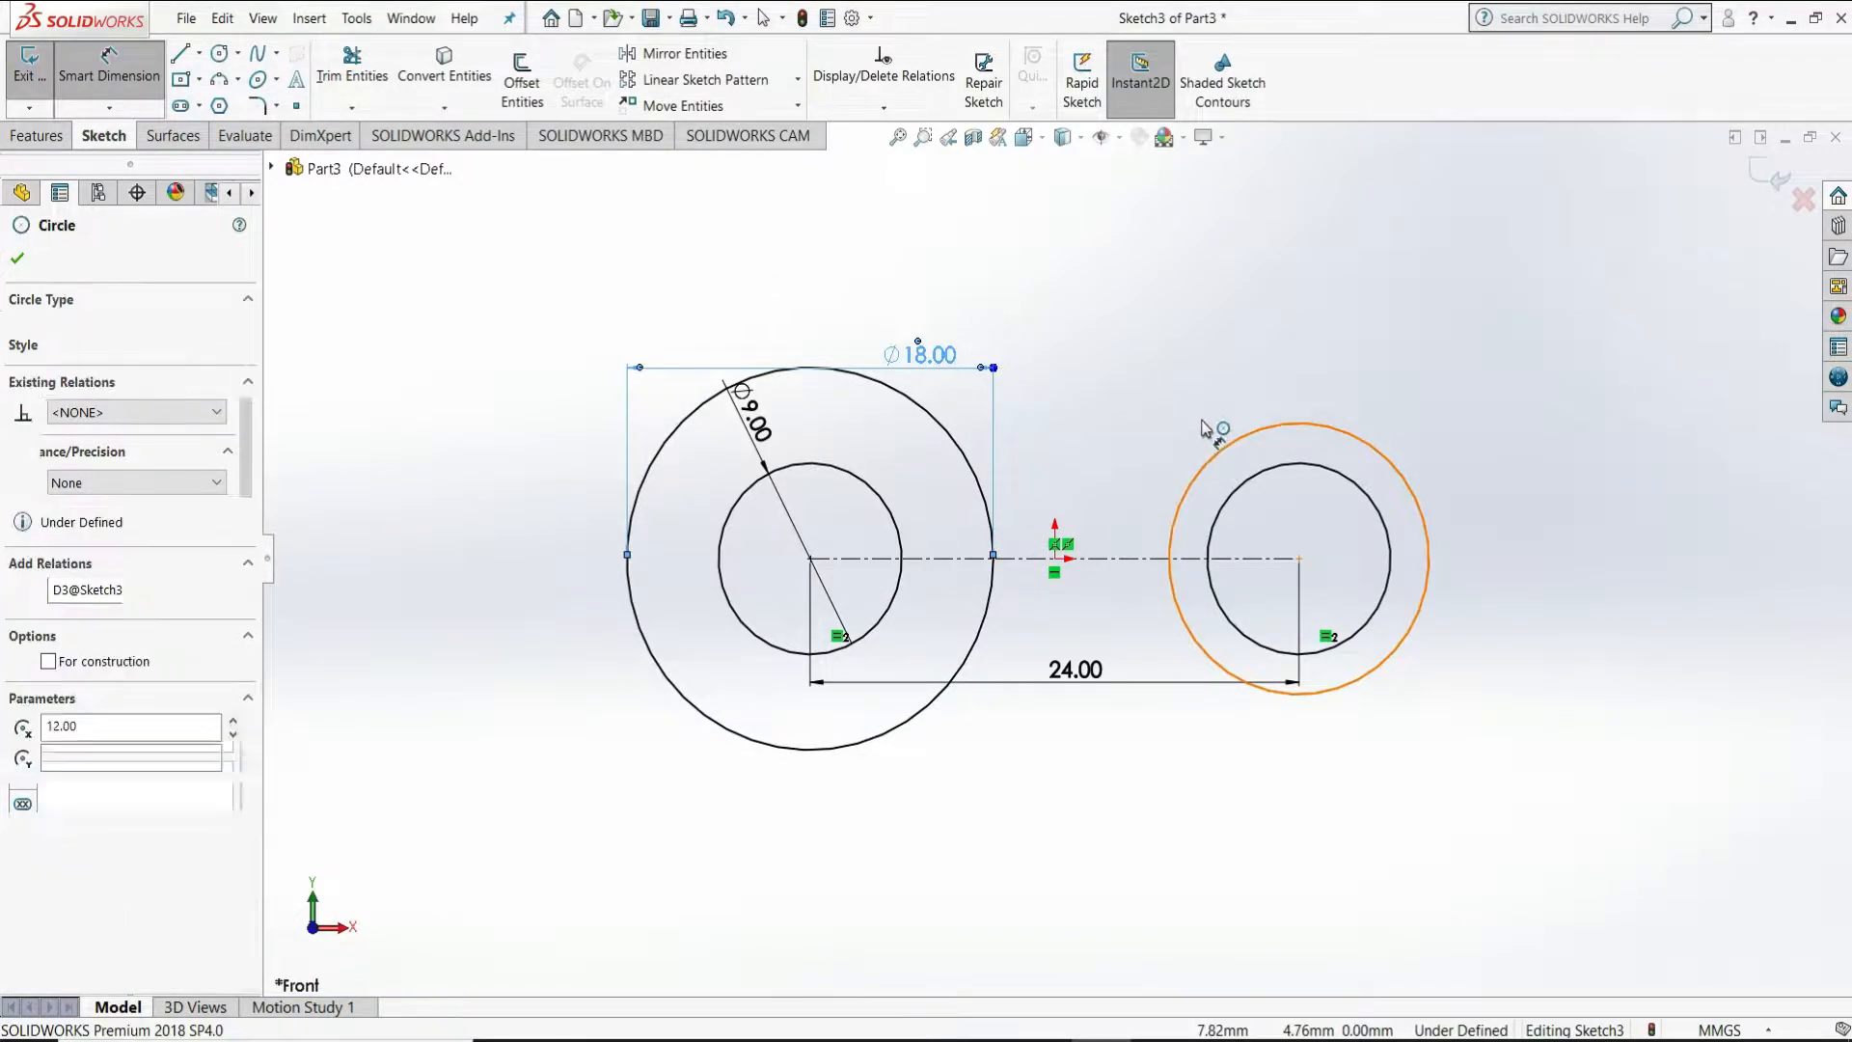
{"action": "left_click", "coordinate": [1210, 410]}
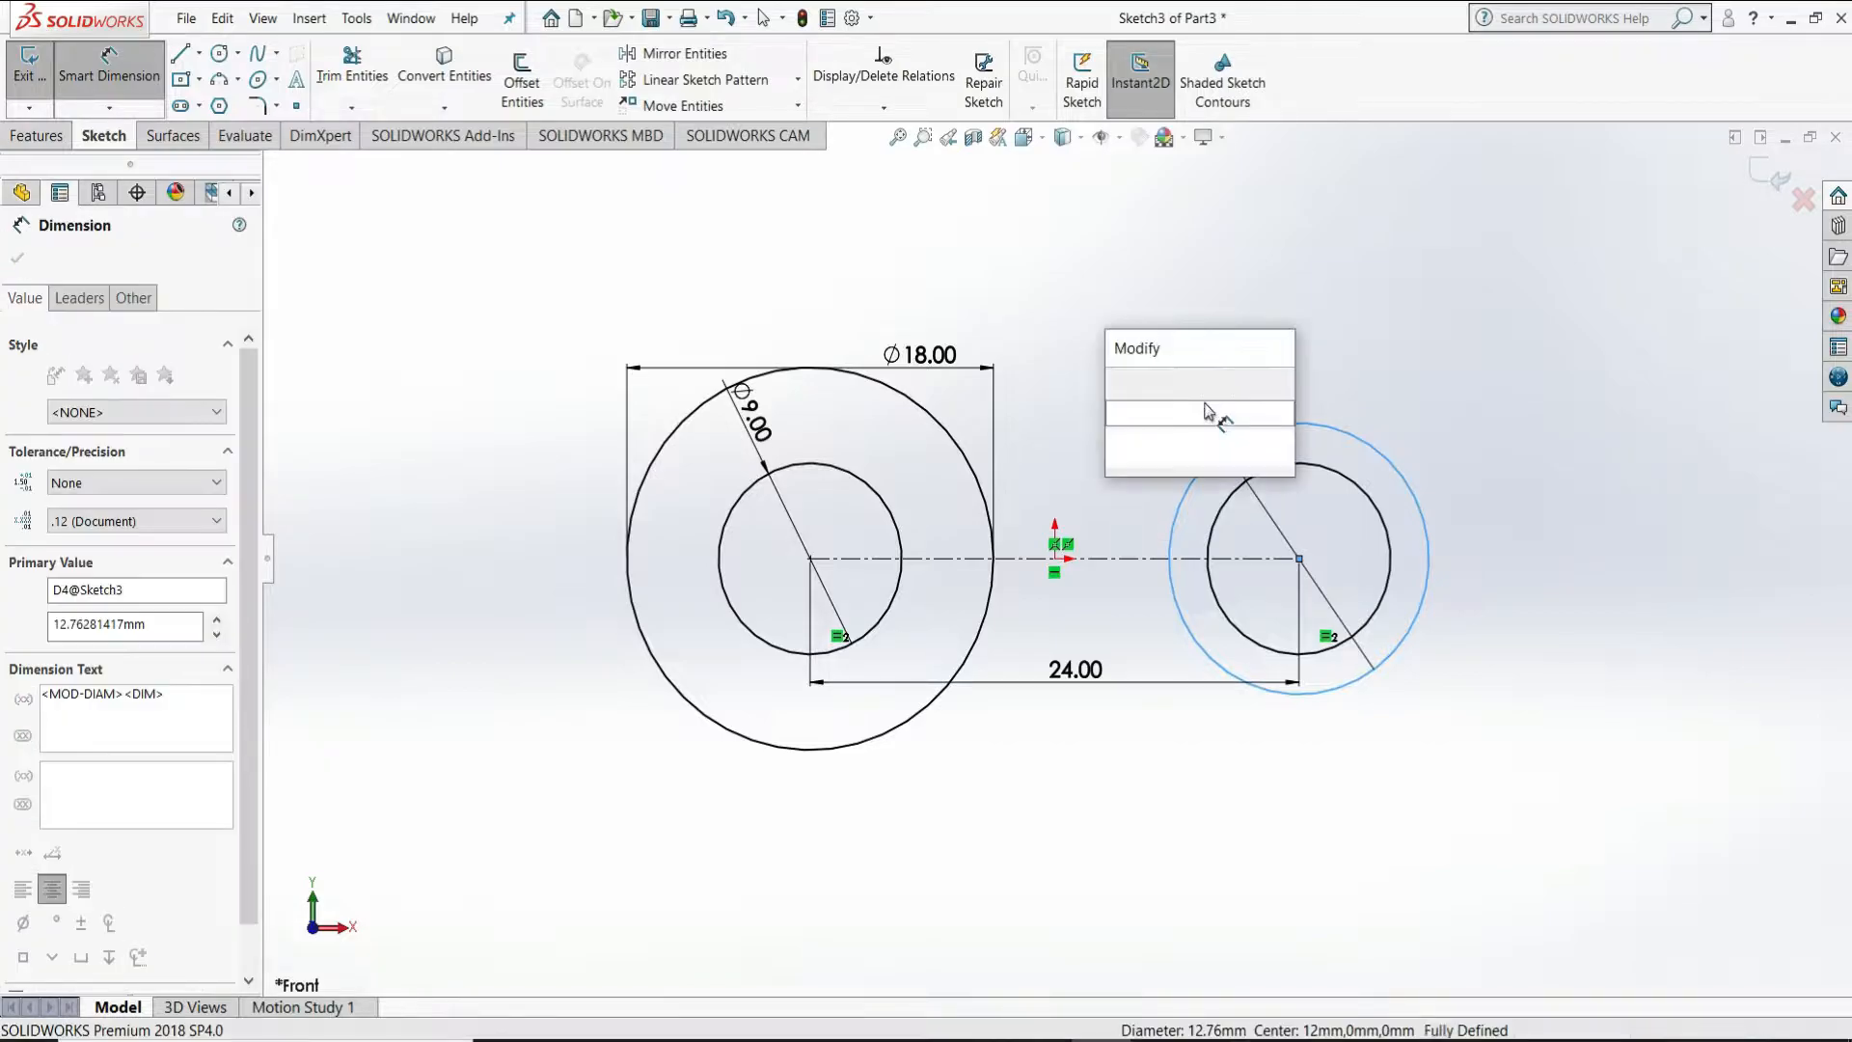
{"action": "type", "text": "12"}
{"action": "key", "text": "Return"}
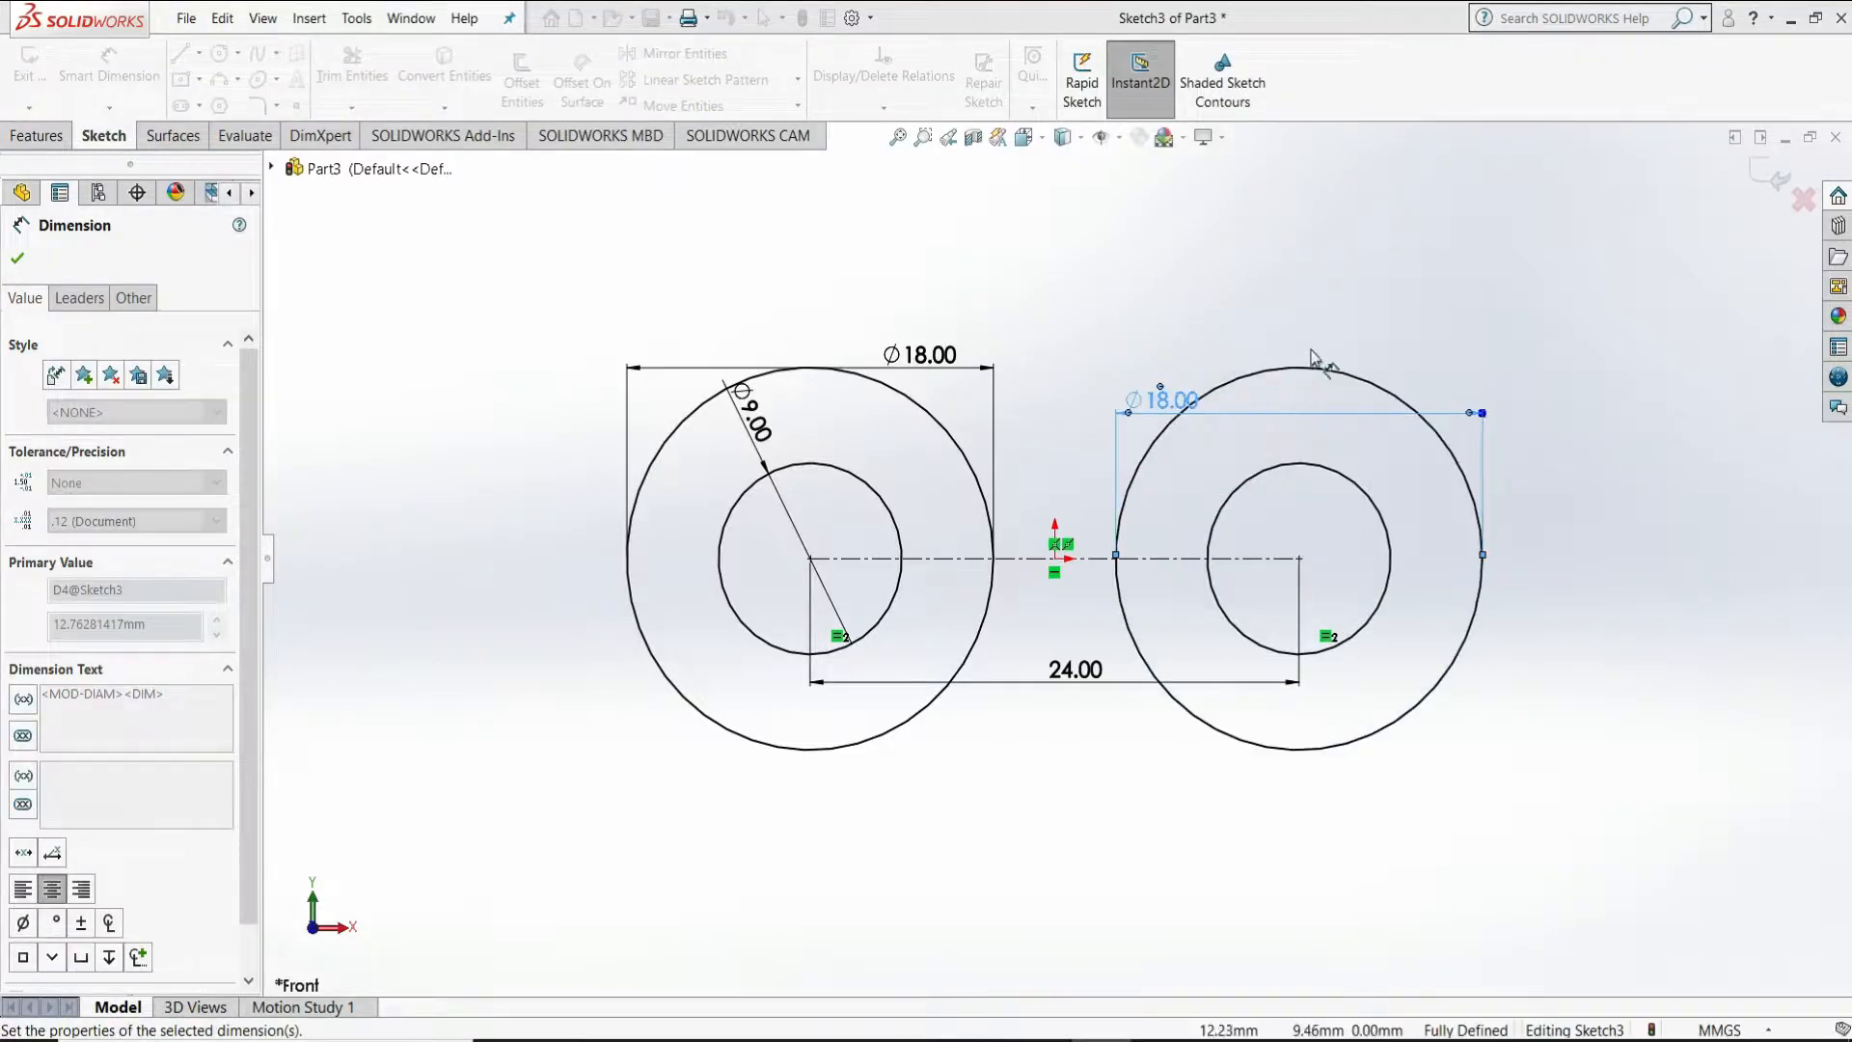
{"action": "right_click", "coordinate": [1331, 320]}
{"action": "left_click", "coordinate": [1383, 387]}
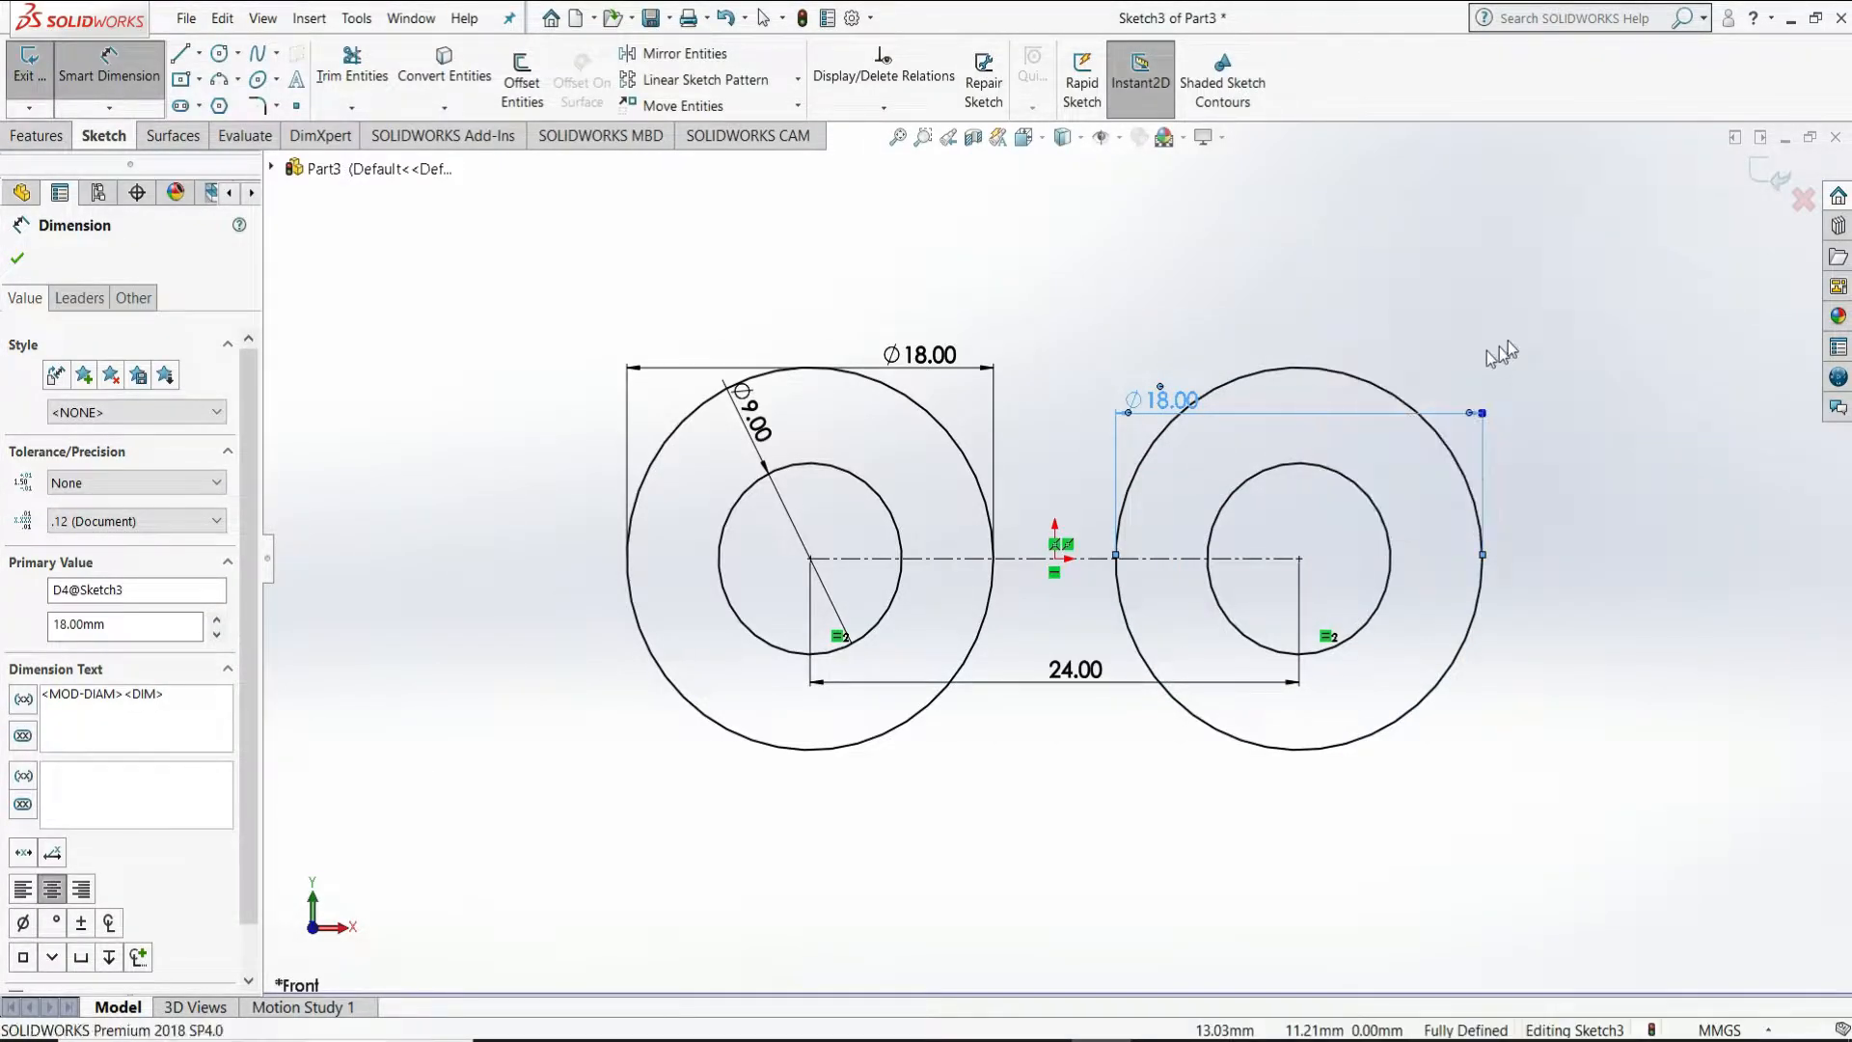
Draw a separate circle about 12.6 mm in diameter above and to the left of the two concentric circle pairs
{"action": "scroll", "coordinate": [961, 338], "scroll_direction": "up", "scroll_amount": 3}
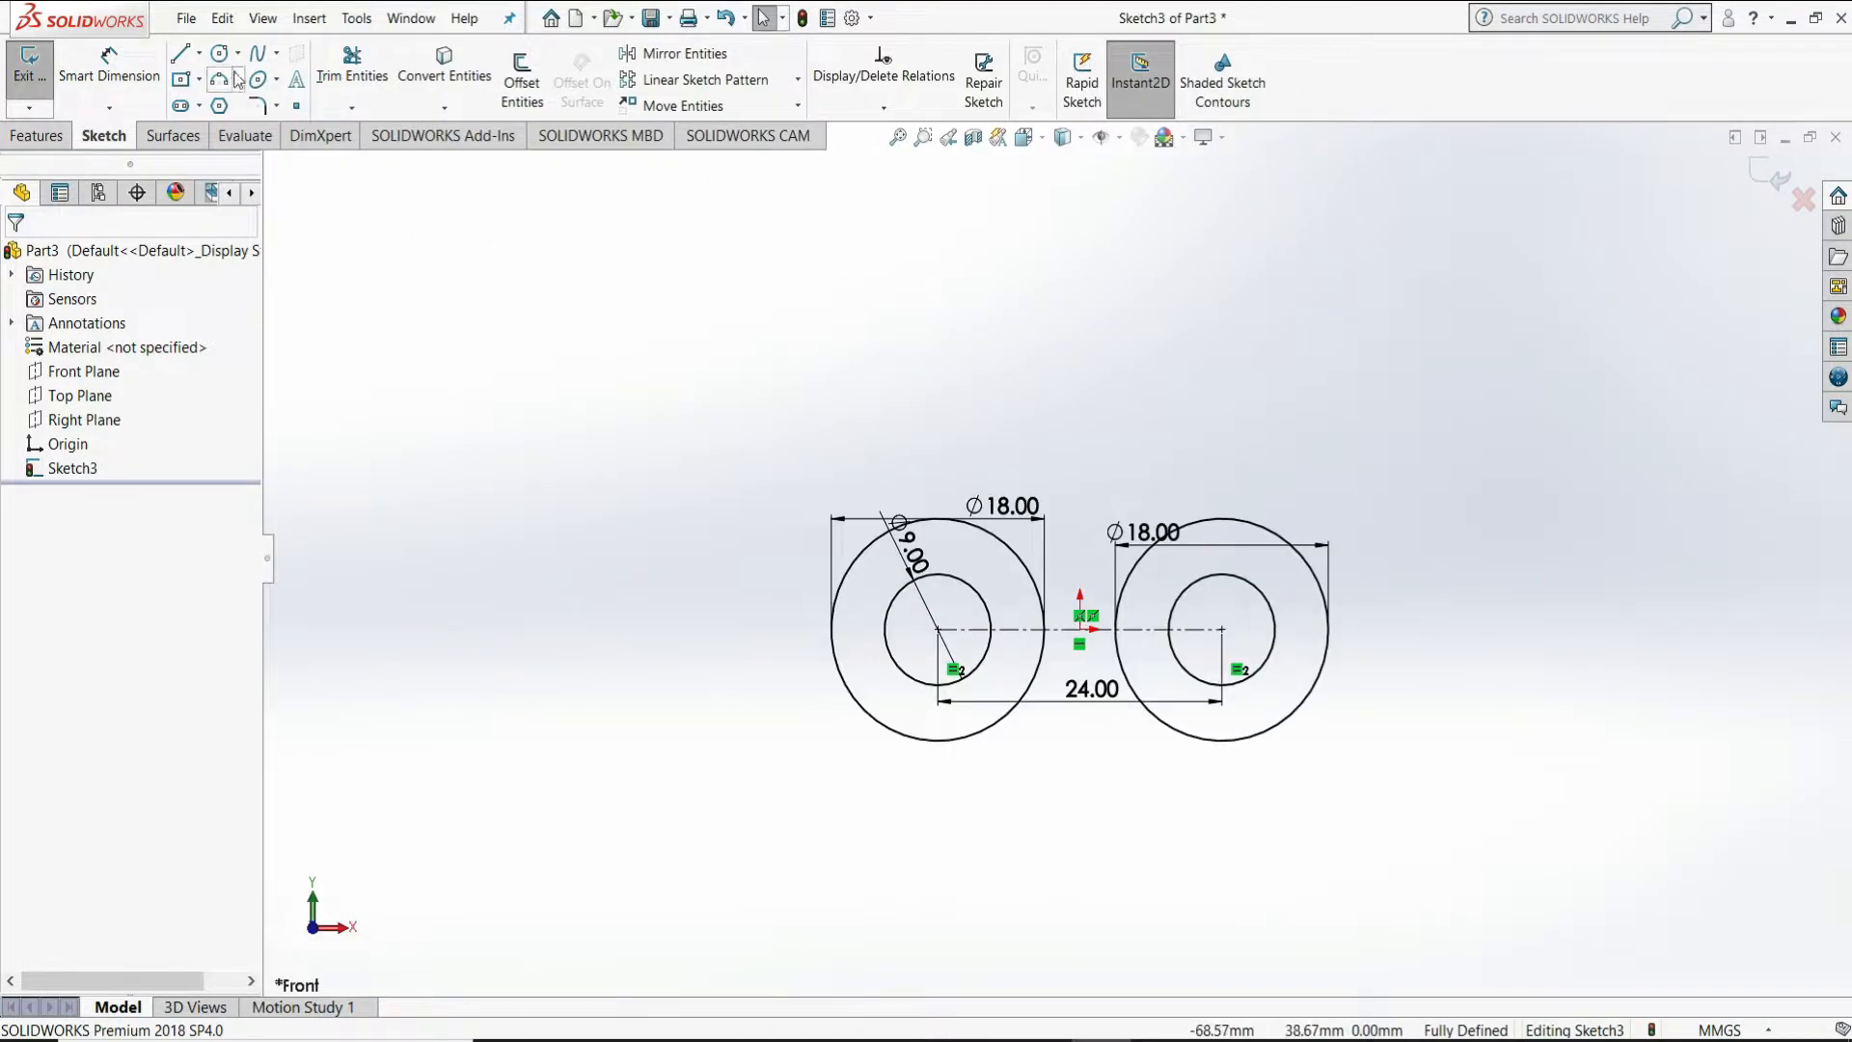
{"action": "left_click", "coordinate": [564, 290]}
{"action": "left_click", "coordinate": [634, 262]}
{"action": "right_click", "coordinate": [634, 262]}
{"action": "left_click", "coordinate": [656, 276]}
Dimension the diameter of the separate upper-left circle as 14 mm
{"action": "left_click", "coordinate": [108, 67]}
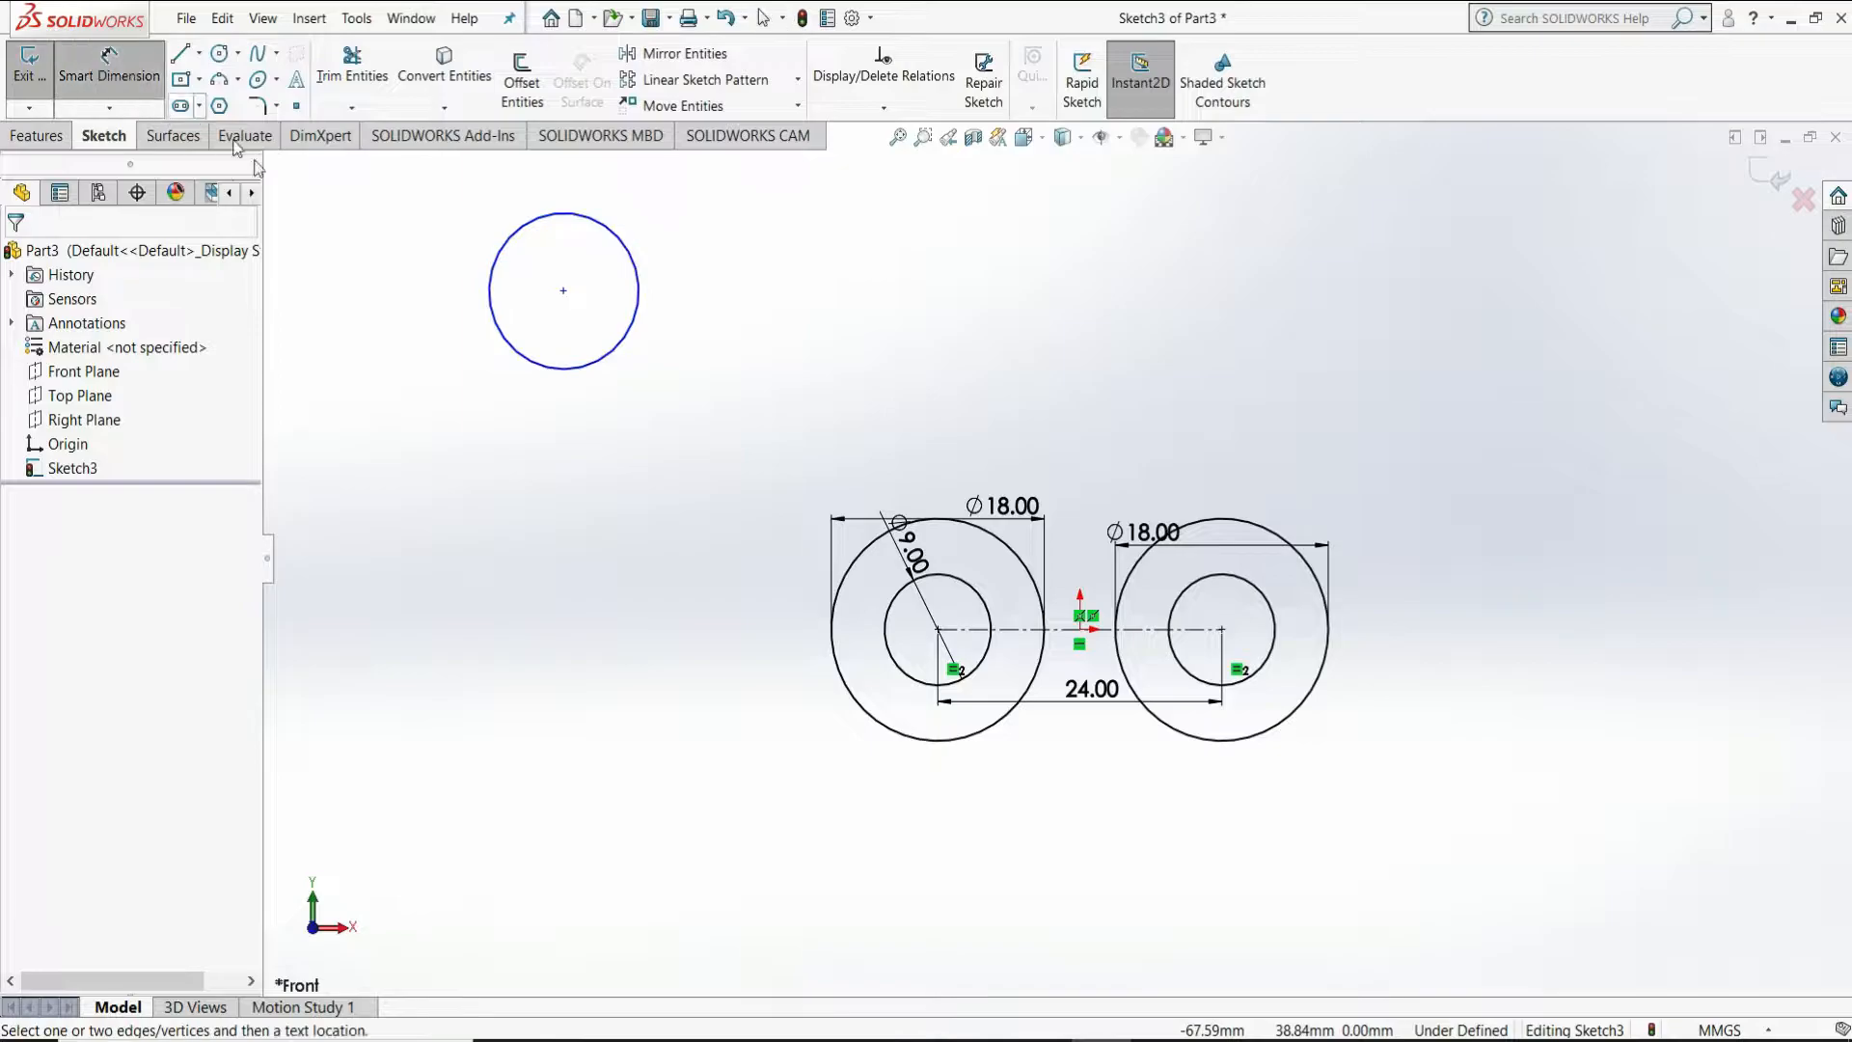
{"action": "left_click", "coordinate": [494, 253]}
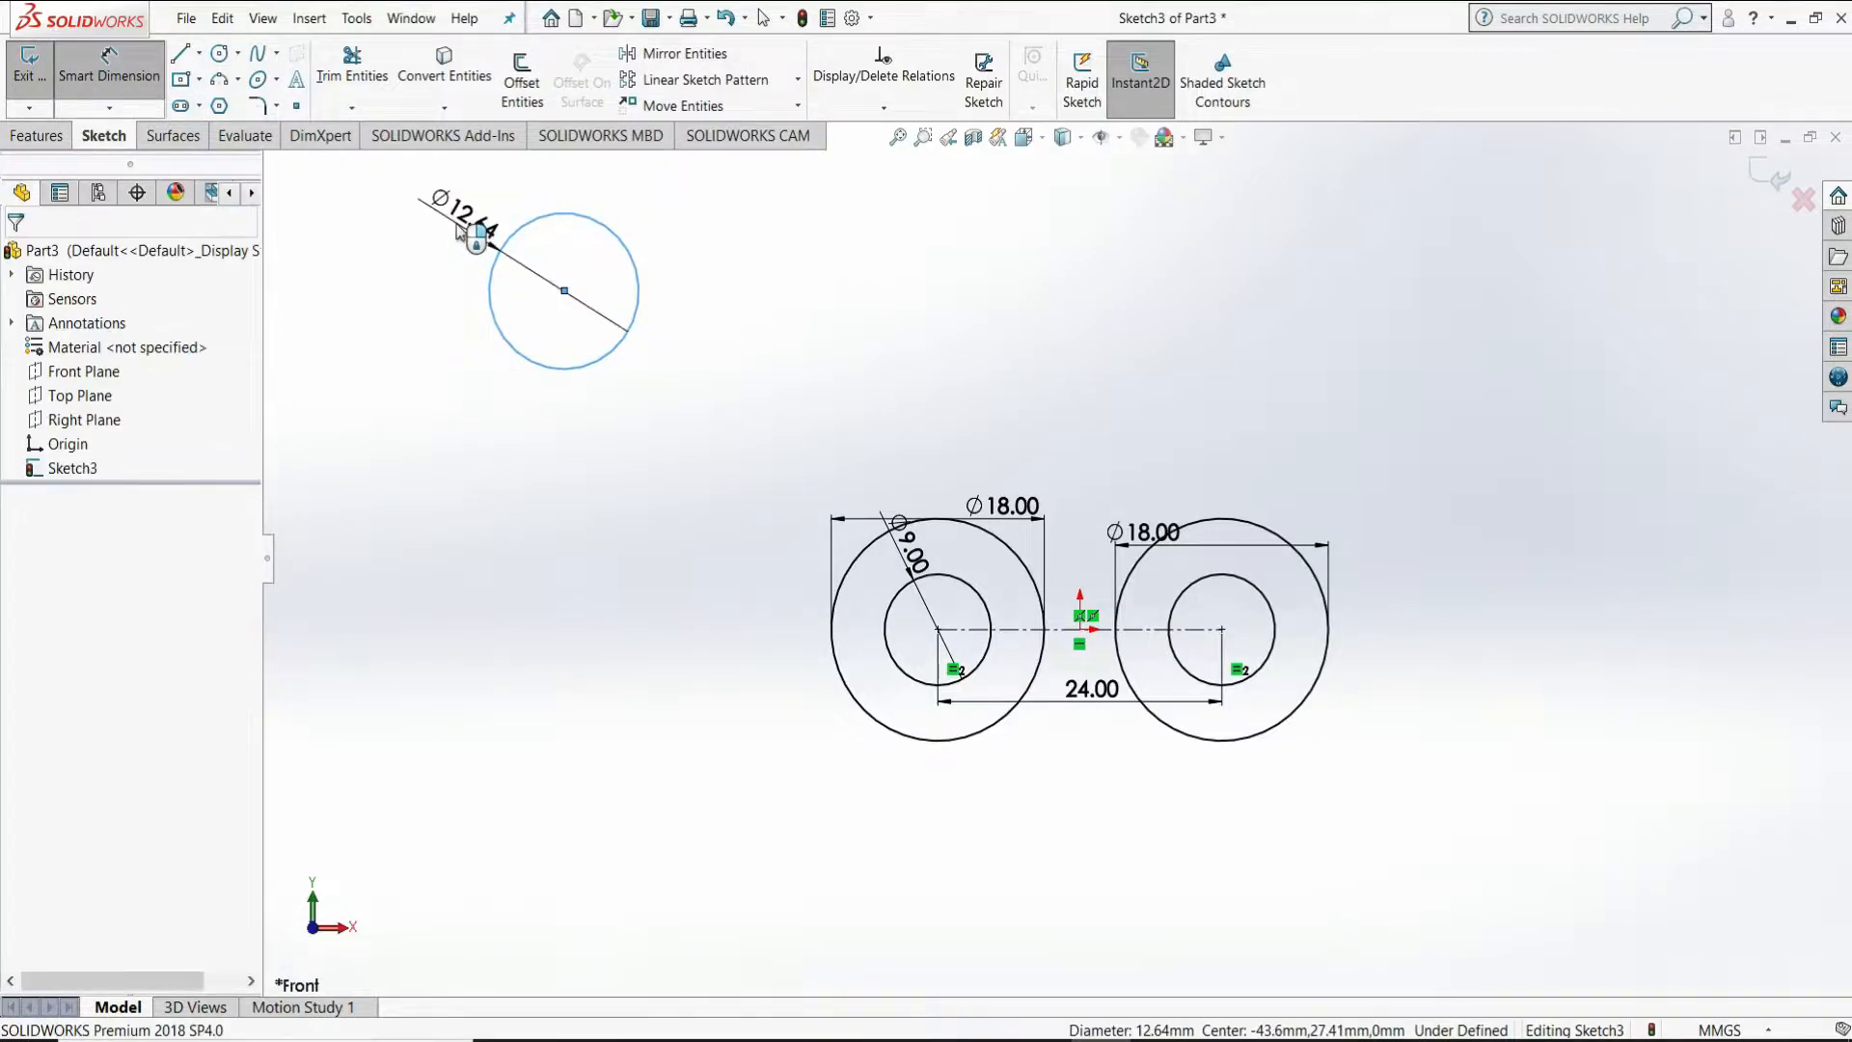
{"action": "left_click", "coordinate": [458, 223]}
{"action": "type", "text": "14"}
{"action": "key", "text": "Return"}
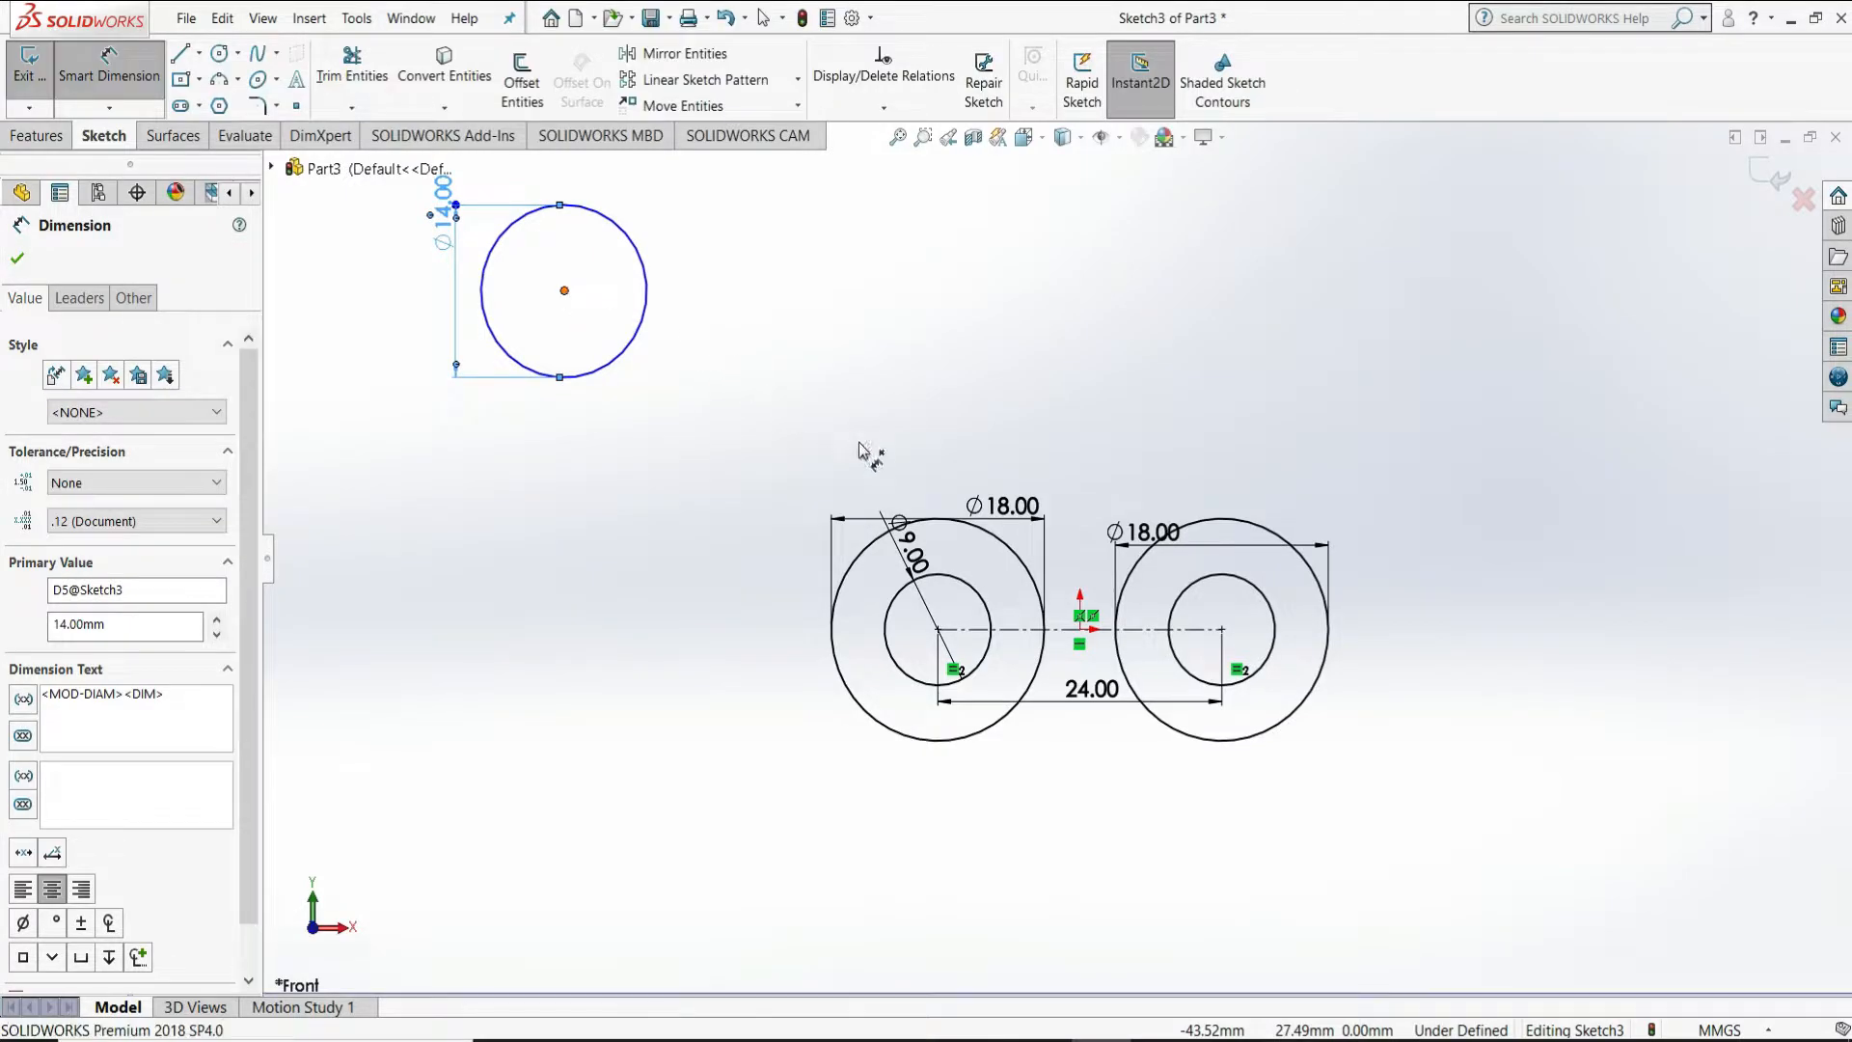
Dimension the vertical distance between the left concentric pair's center and the 14 mm circle's center as 30 mm
{"action": "left_click", "coordinate": [938, 631]}
{"action": "left_click", "coordinate": [564, 291]}
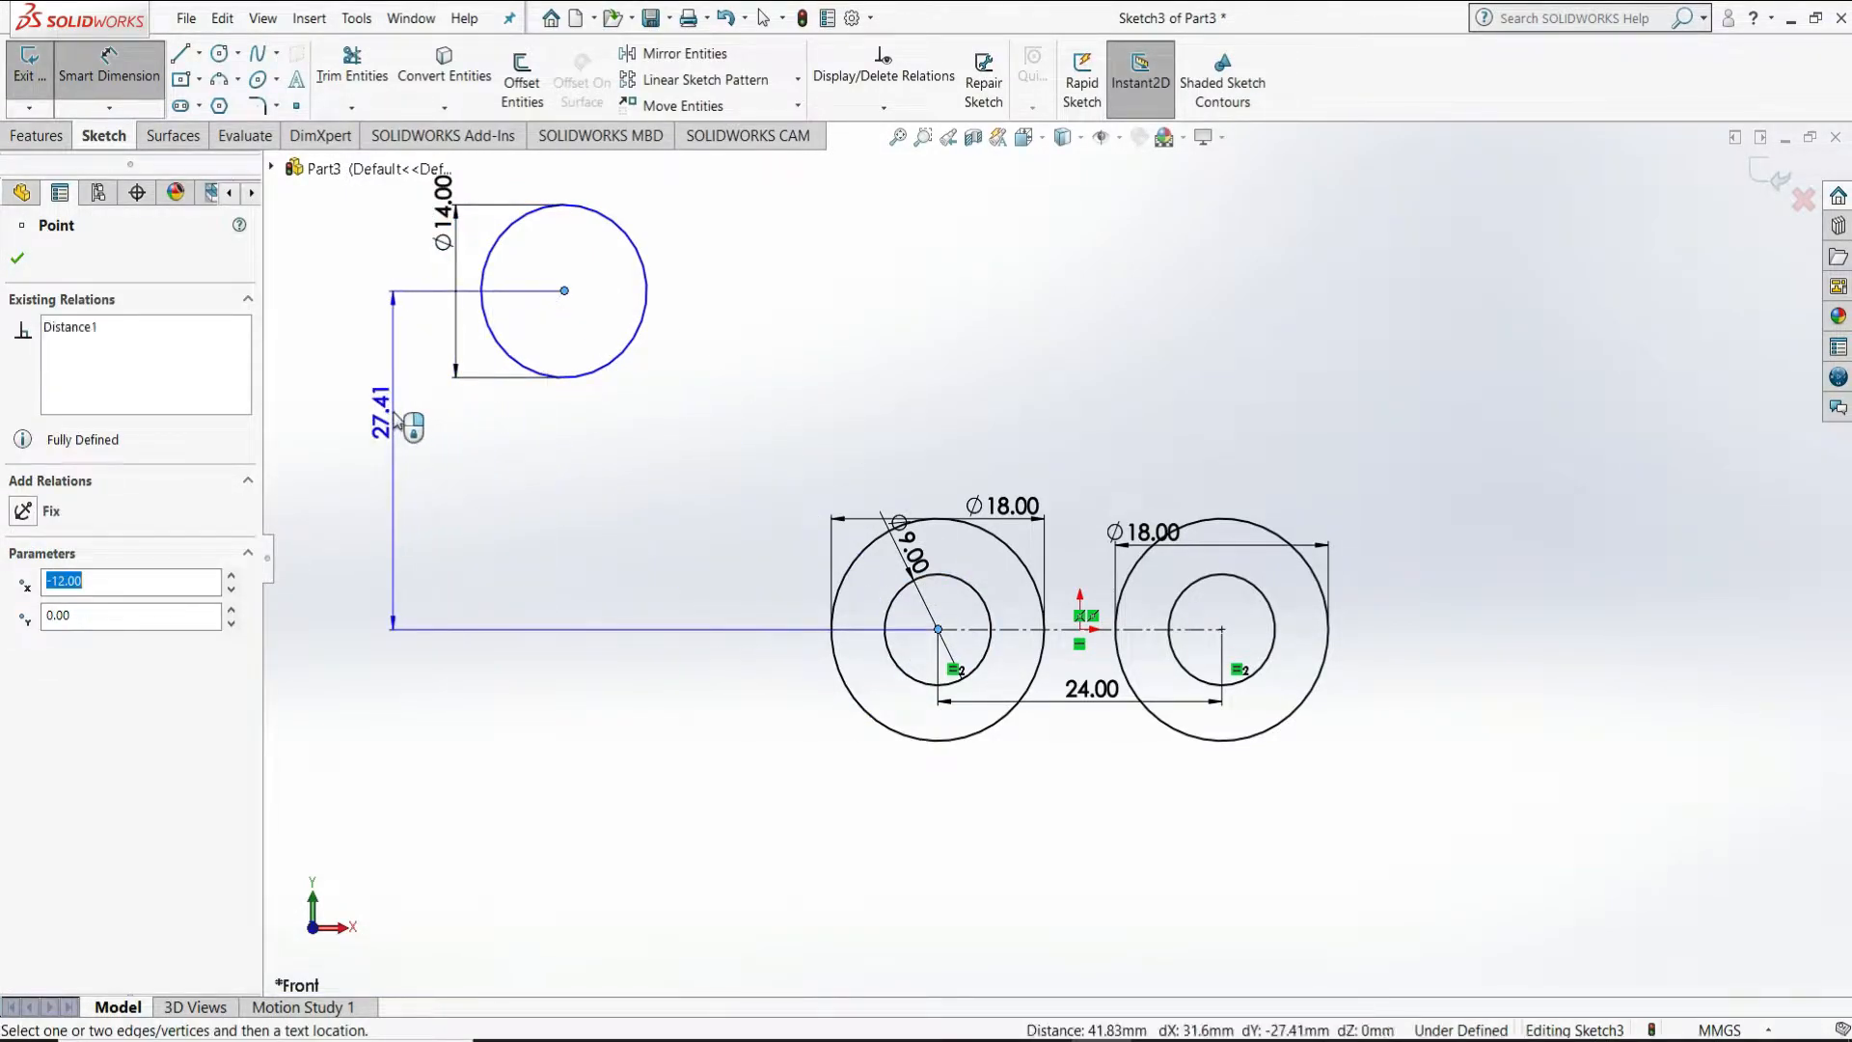
{"action": "left_click", "coordinate": [398, 421]}
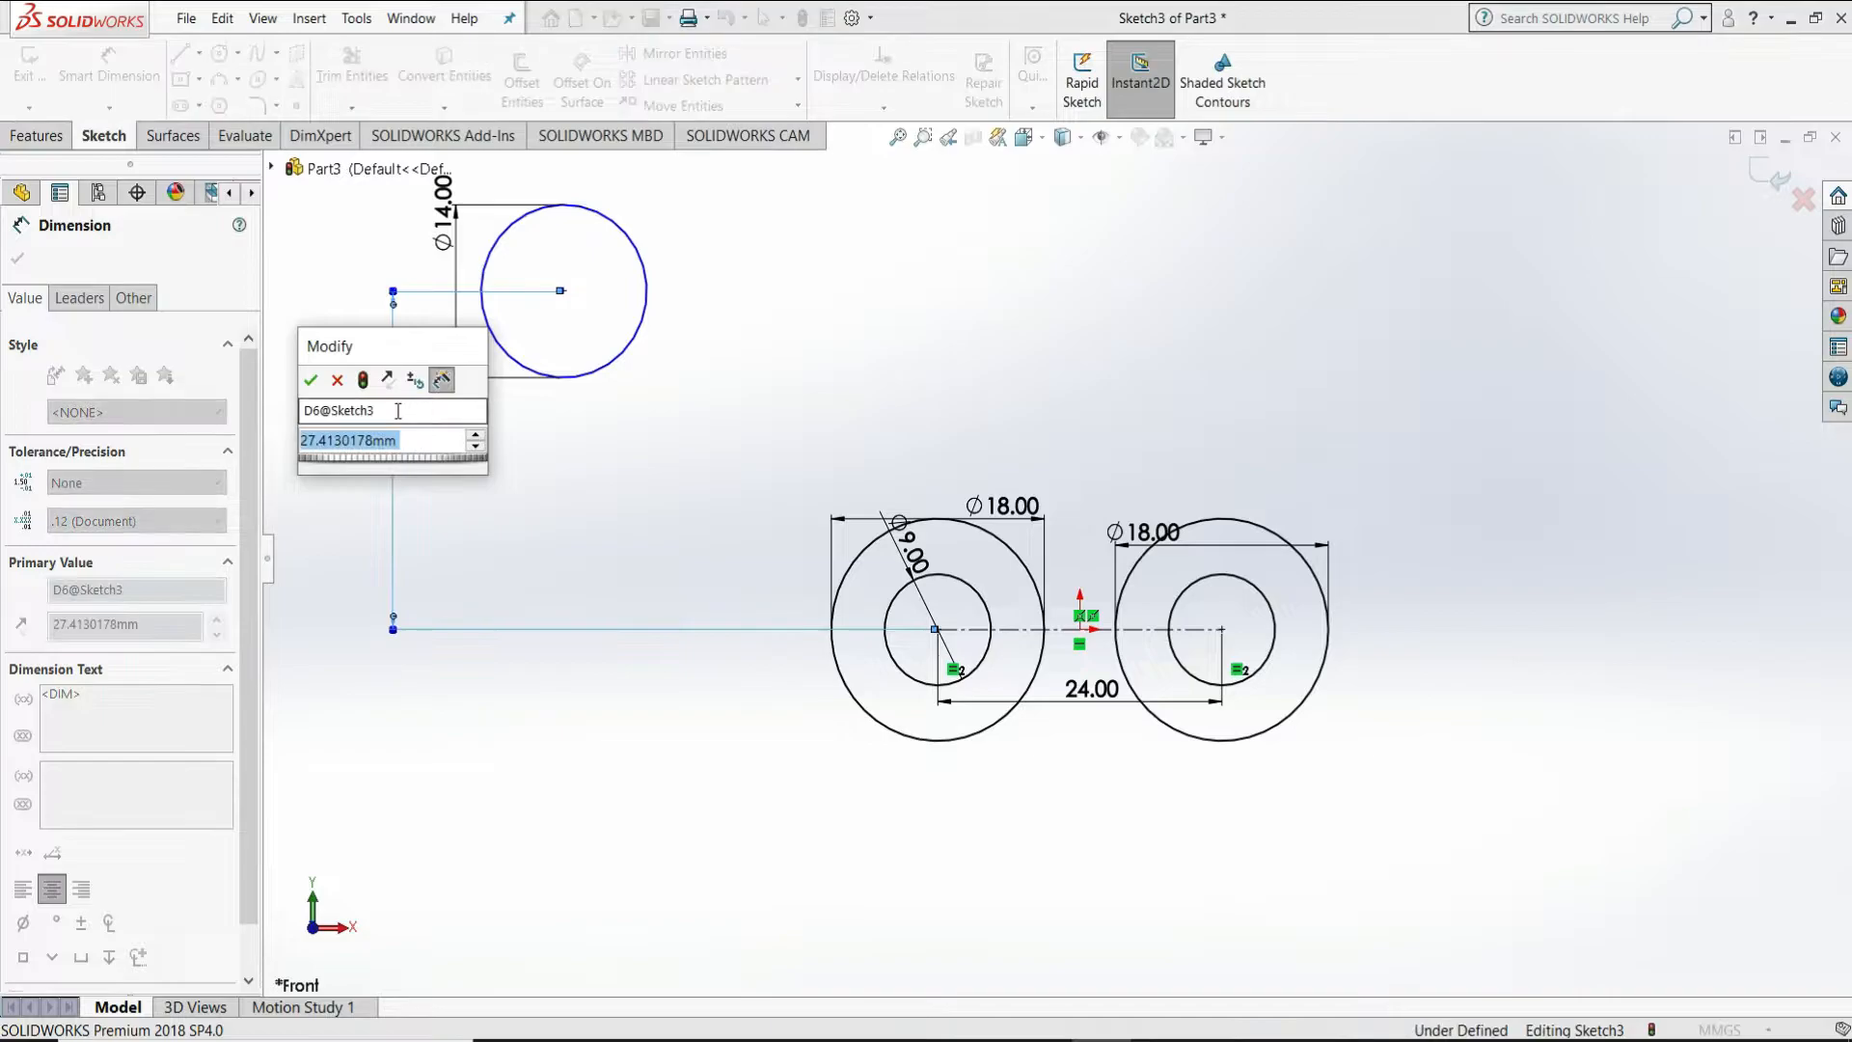
{"action": "key", "text": "Return"}
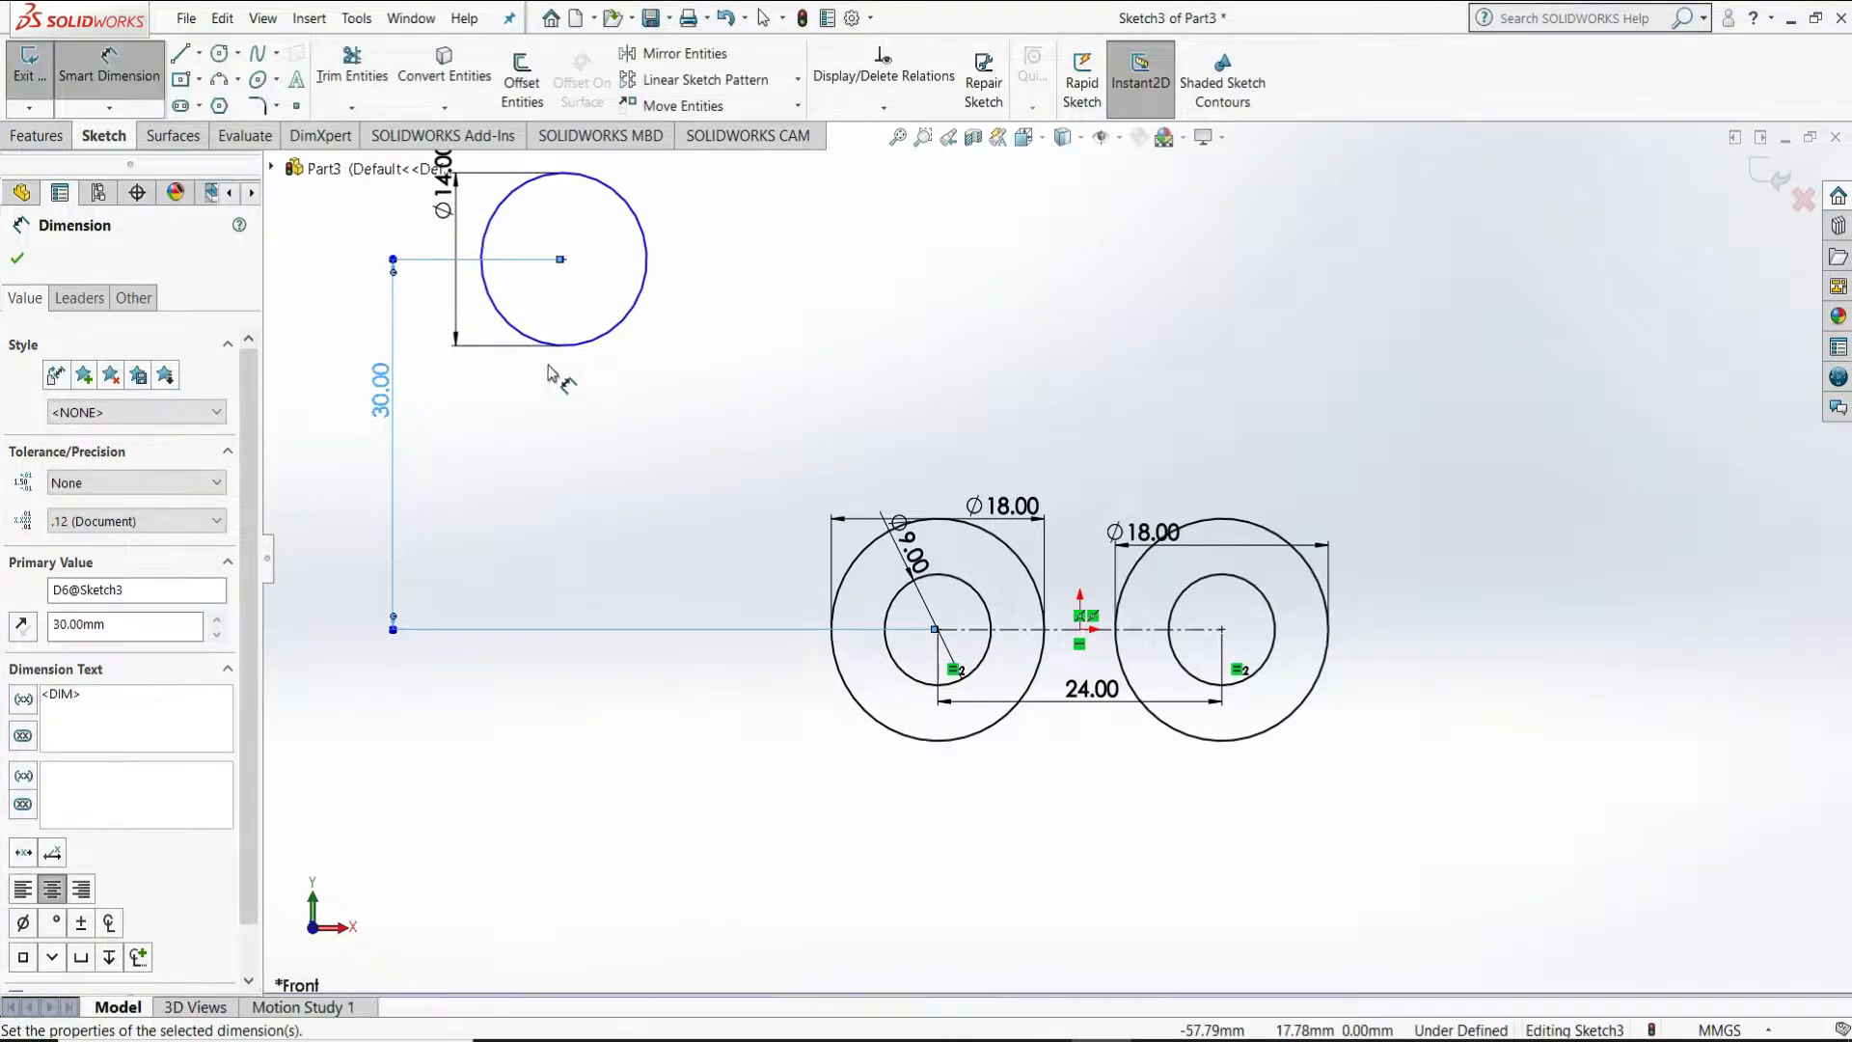
Dimension the horizontal distance between the 14 mm circle's center and the left concentric pair's center as 76 mm, and end dimensioning
{"action": "left_click", "coordinate": [564, 260]}
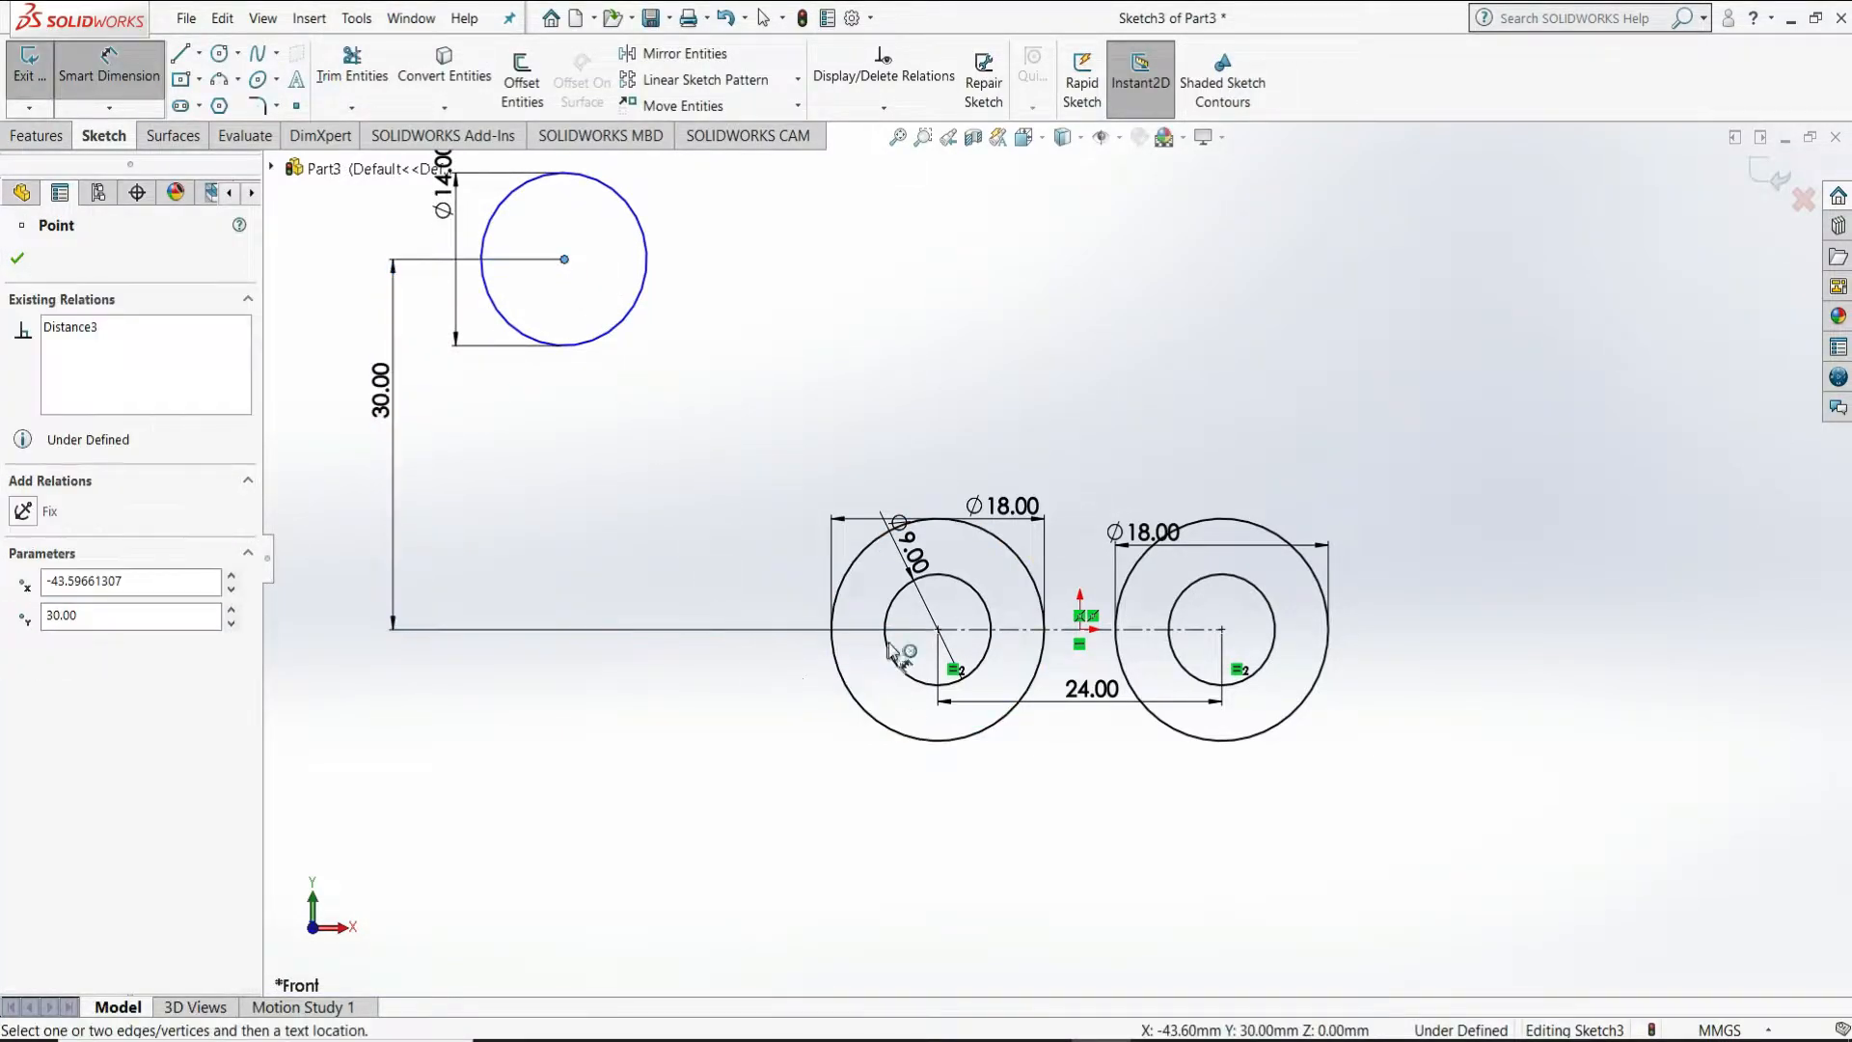
{"action": "left_click", "coordinate": [937, 630]}
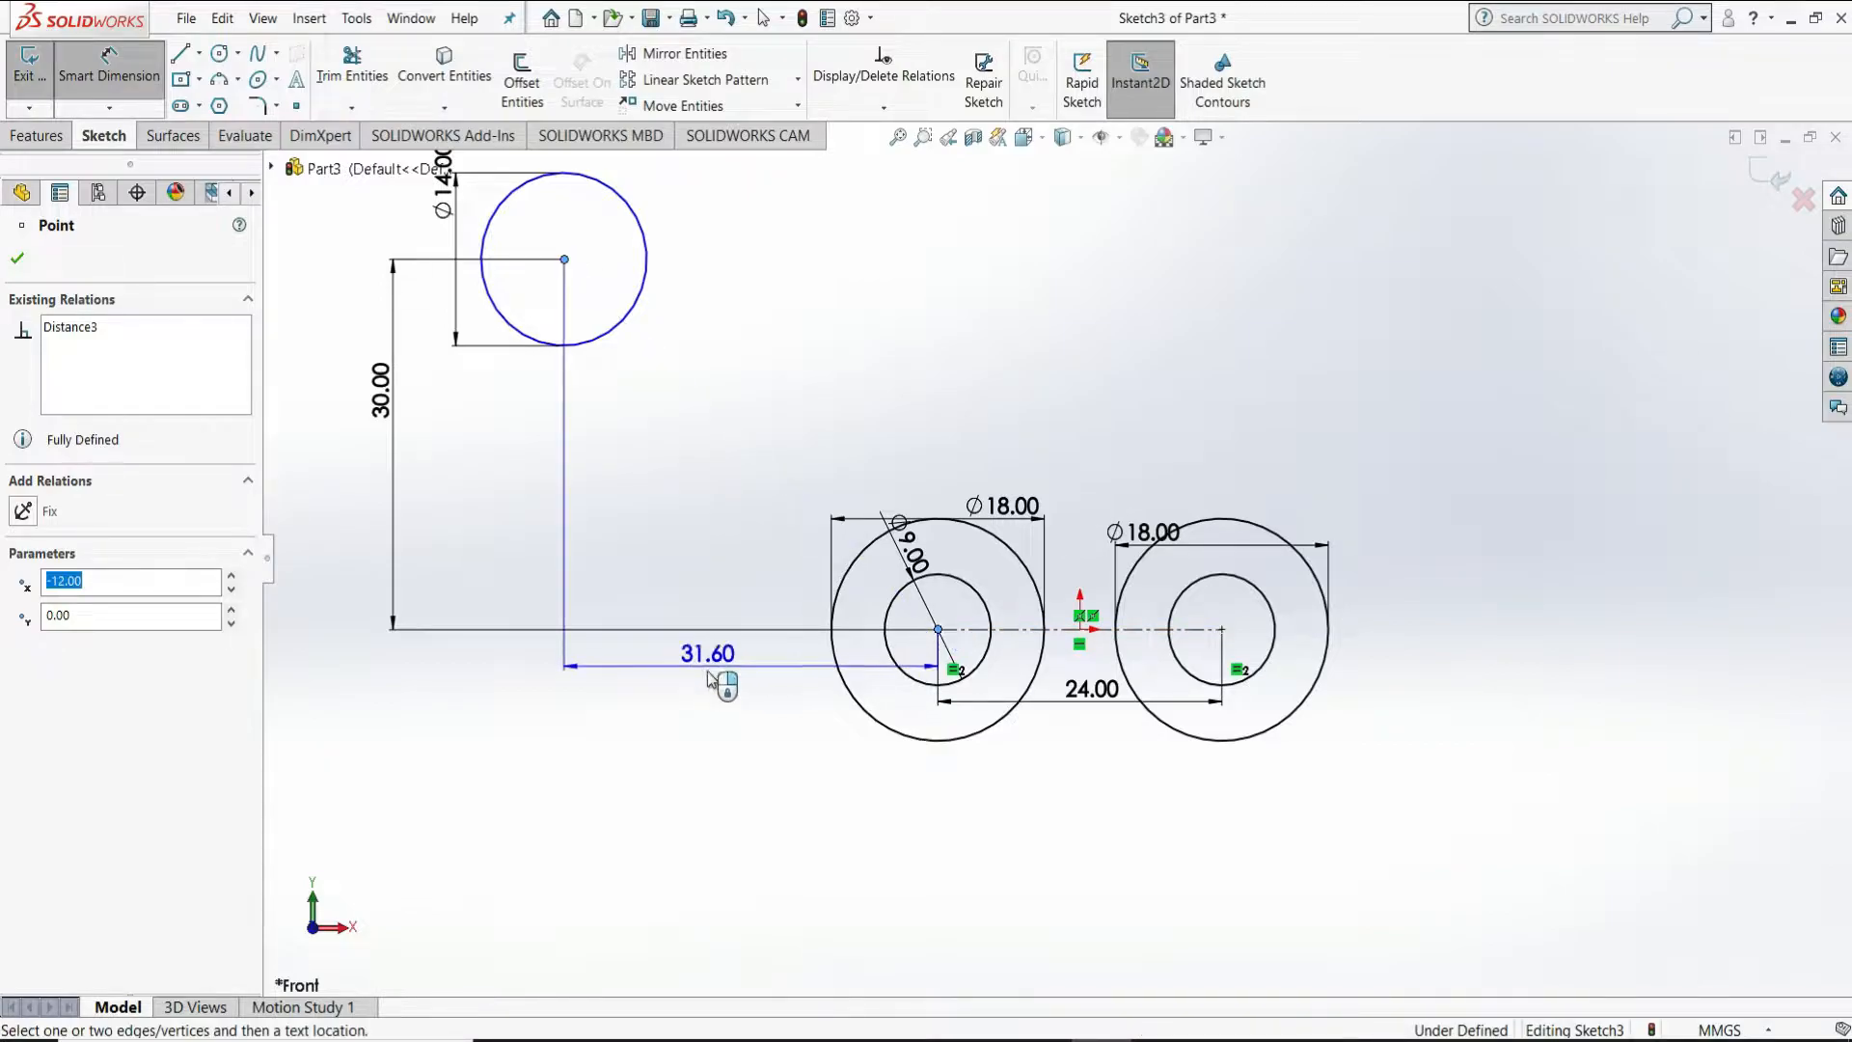
{"action": "left_click", "coordinate": [710, 824]}
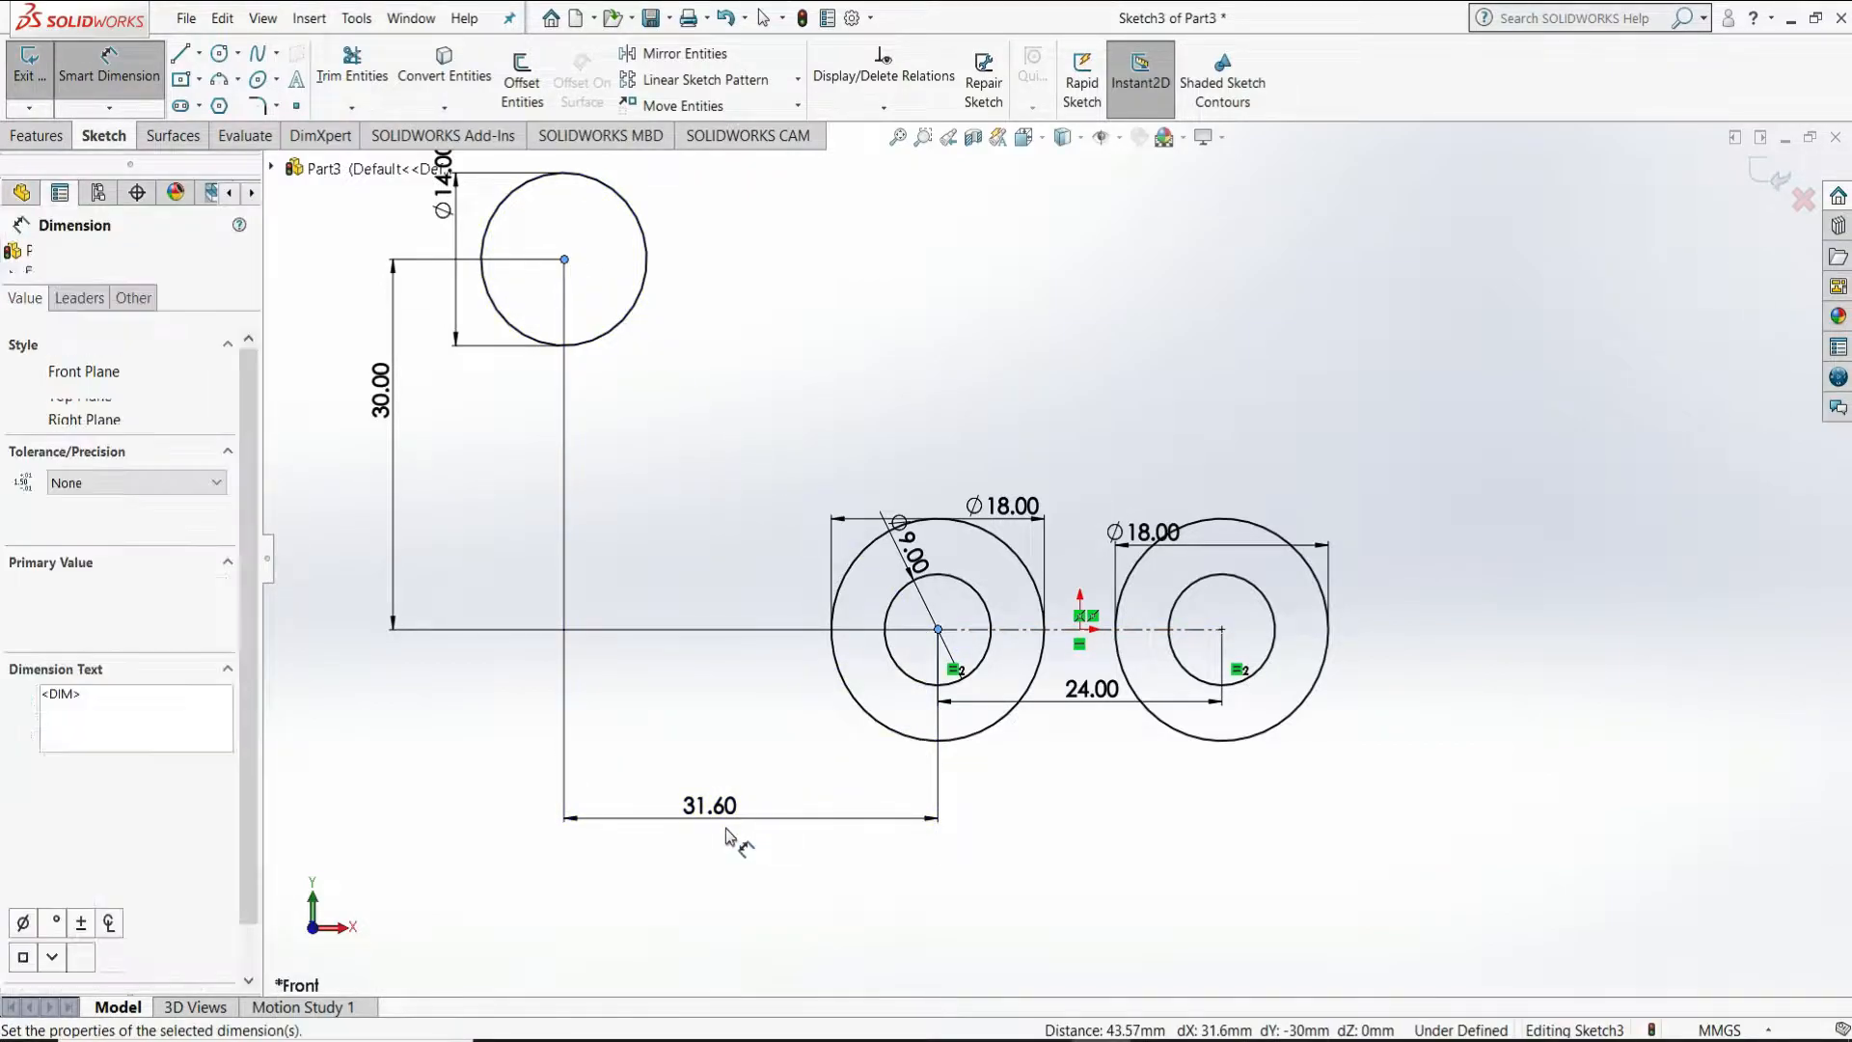
{"action": "key", "text": "Return"}
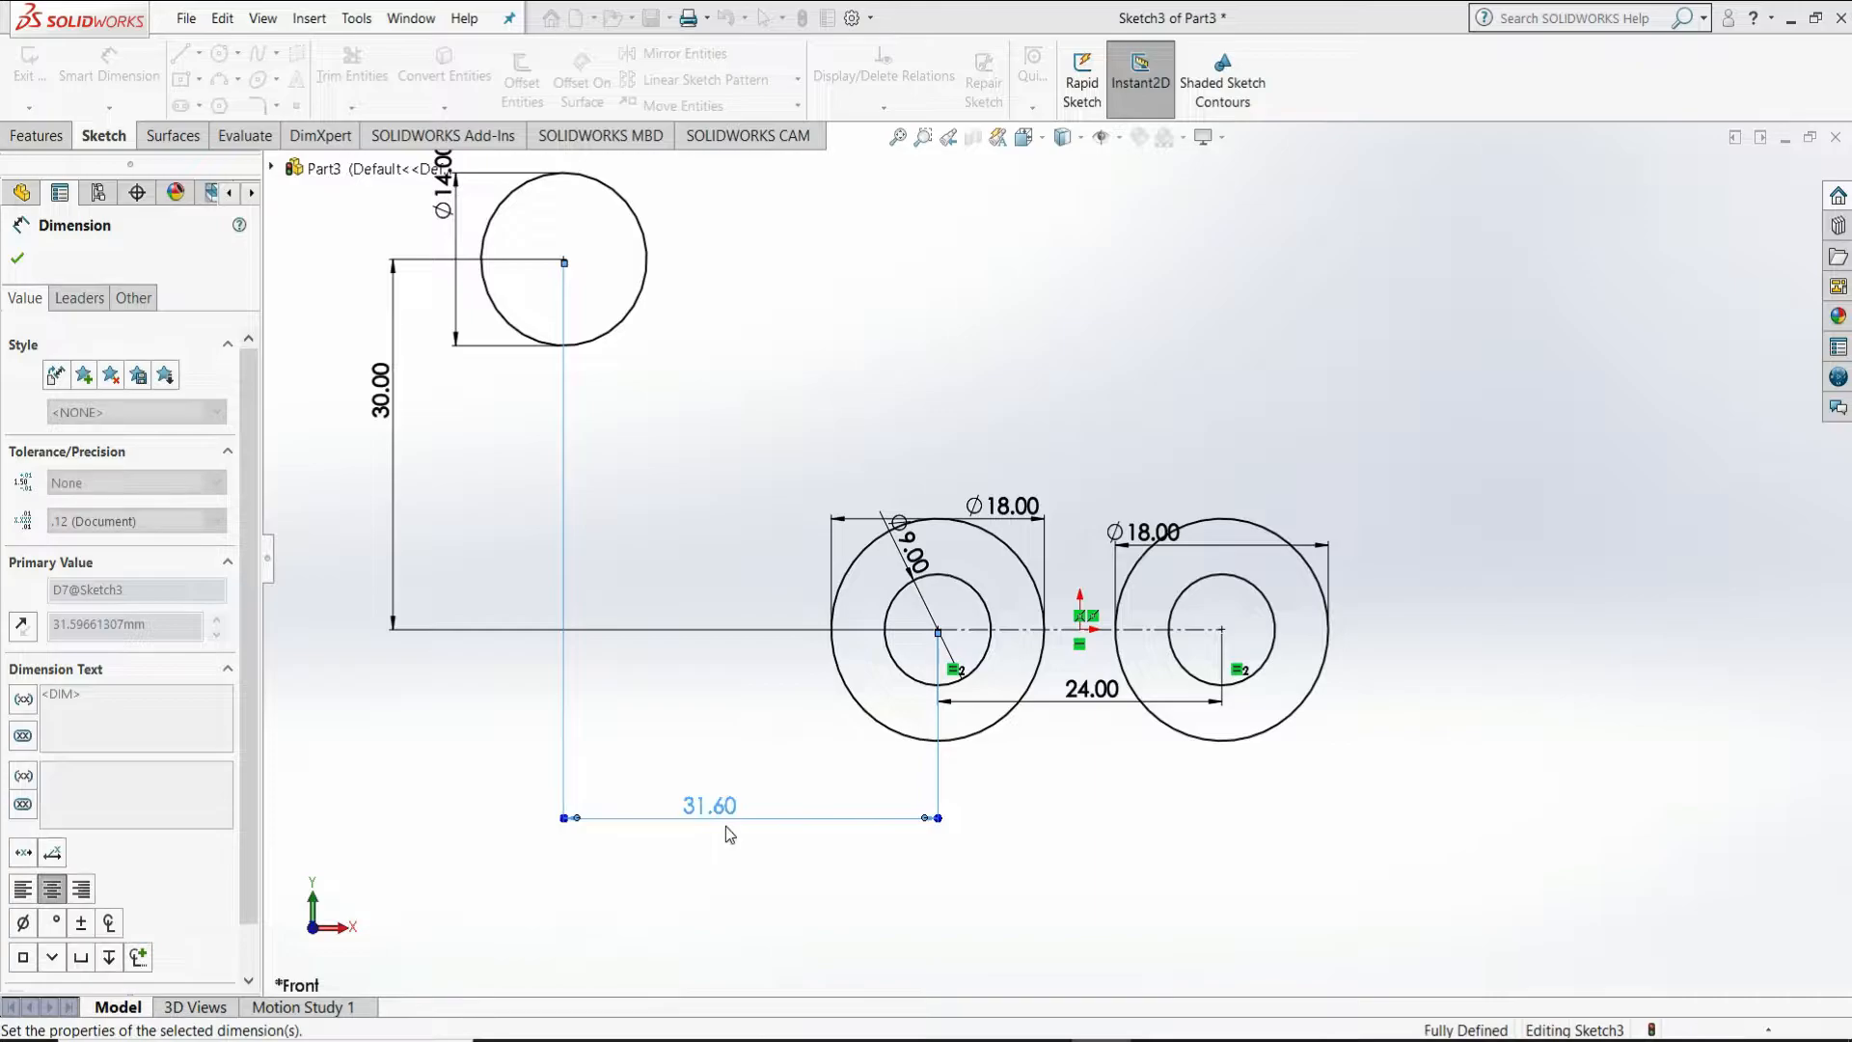
{"action": "scroll", "coordinate": [889, 853], "scroll_direction": "up", "scroll_amount": 3}
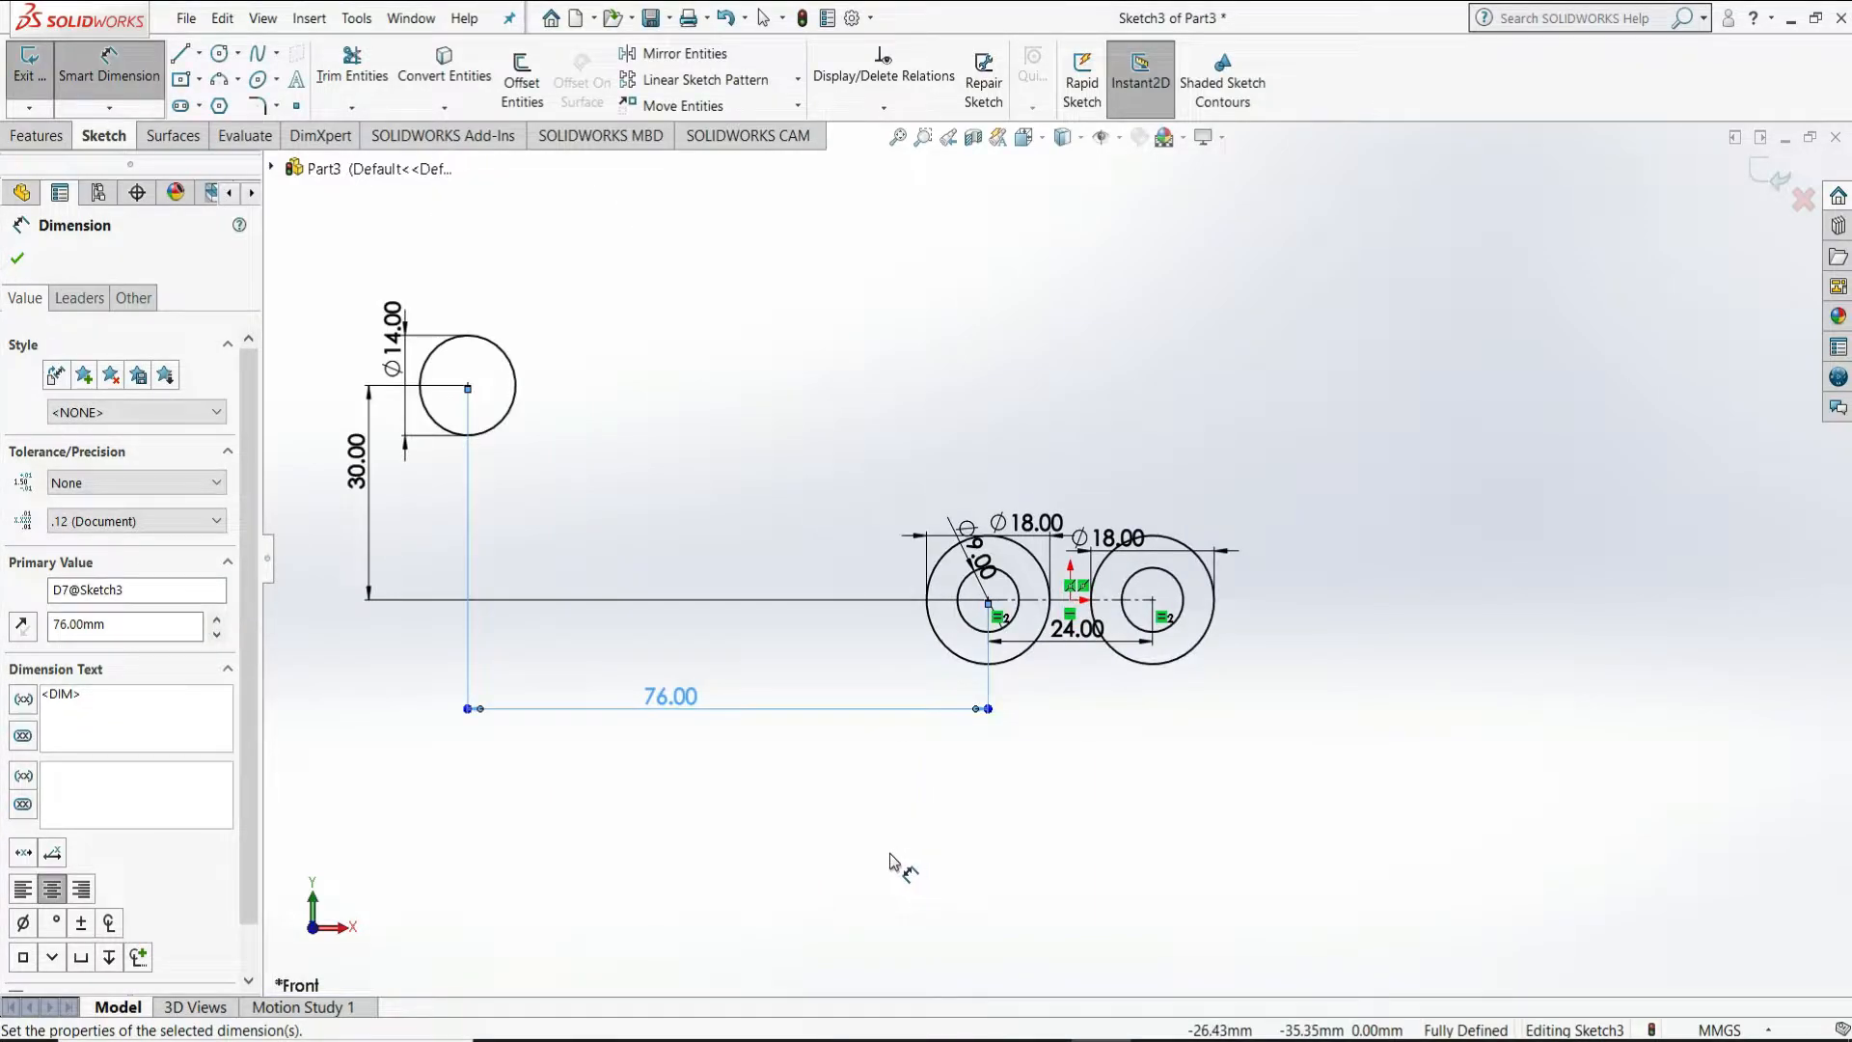
{"action": "scroll", "coordinate": [733, 656], "scroll_direction": "down", "scroll_amount": 1}
{"action": "right_click", "coordinate": [810, 688]}
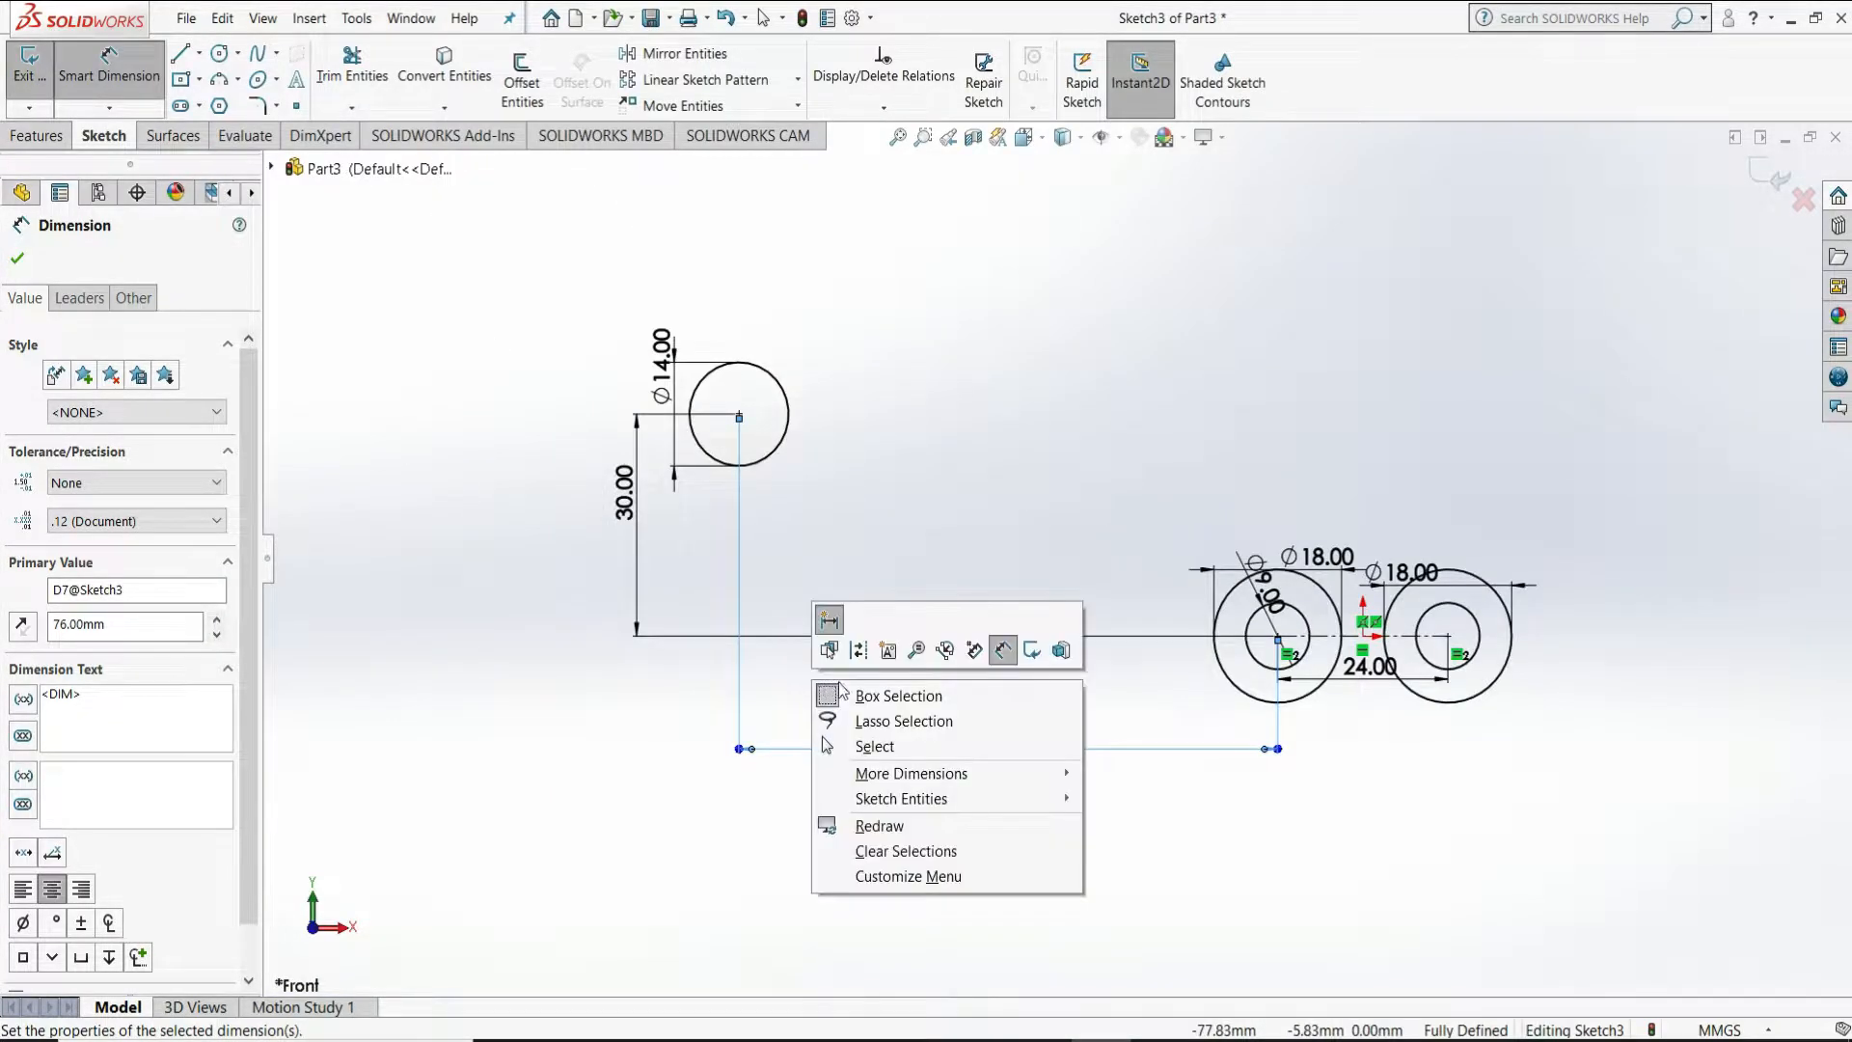
{"action": "left_click", "coordinate": [858, 742]}
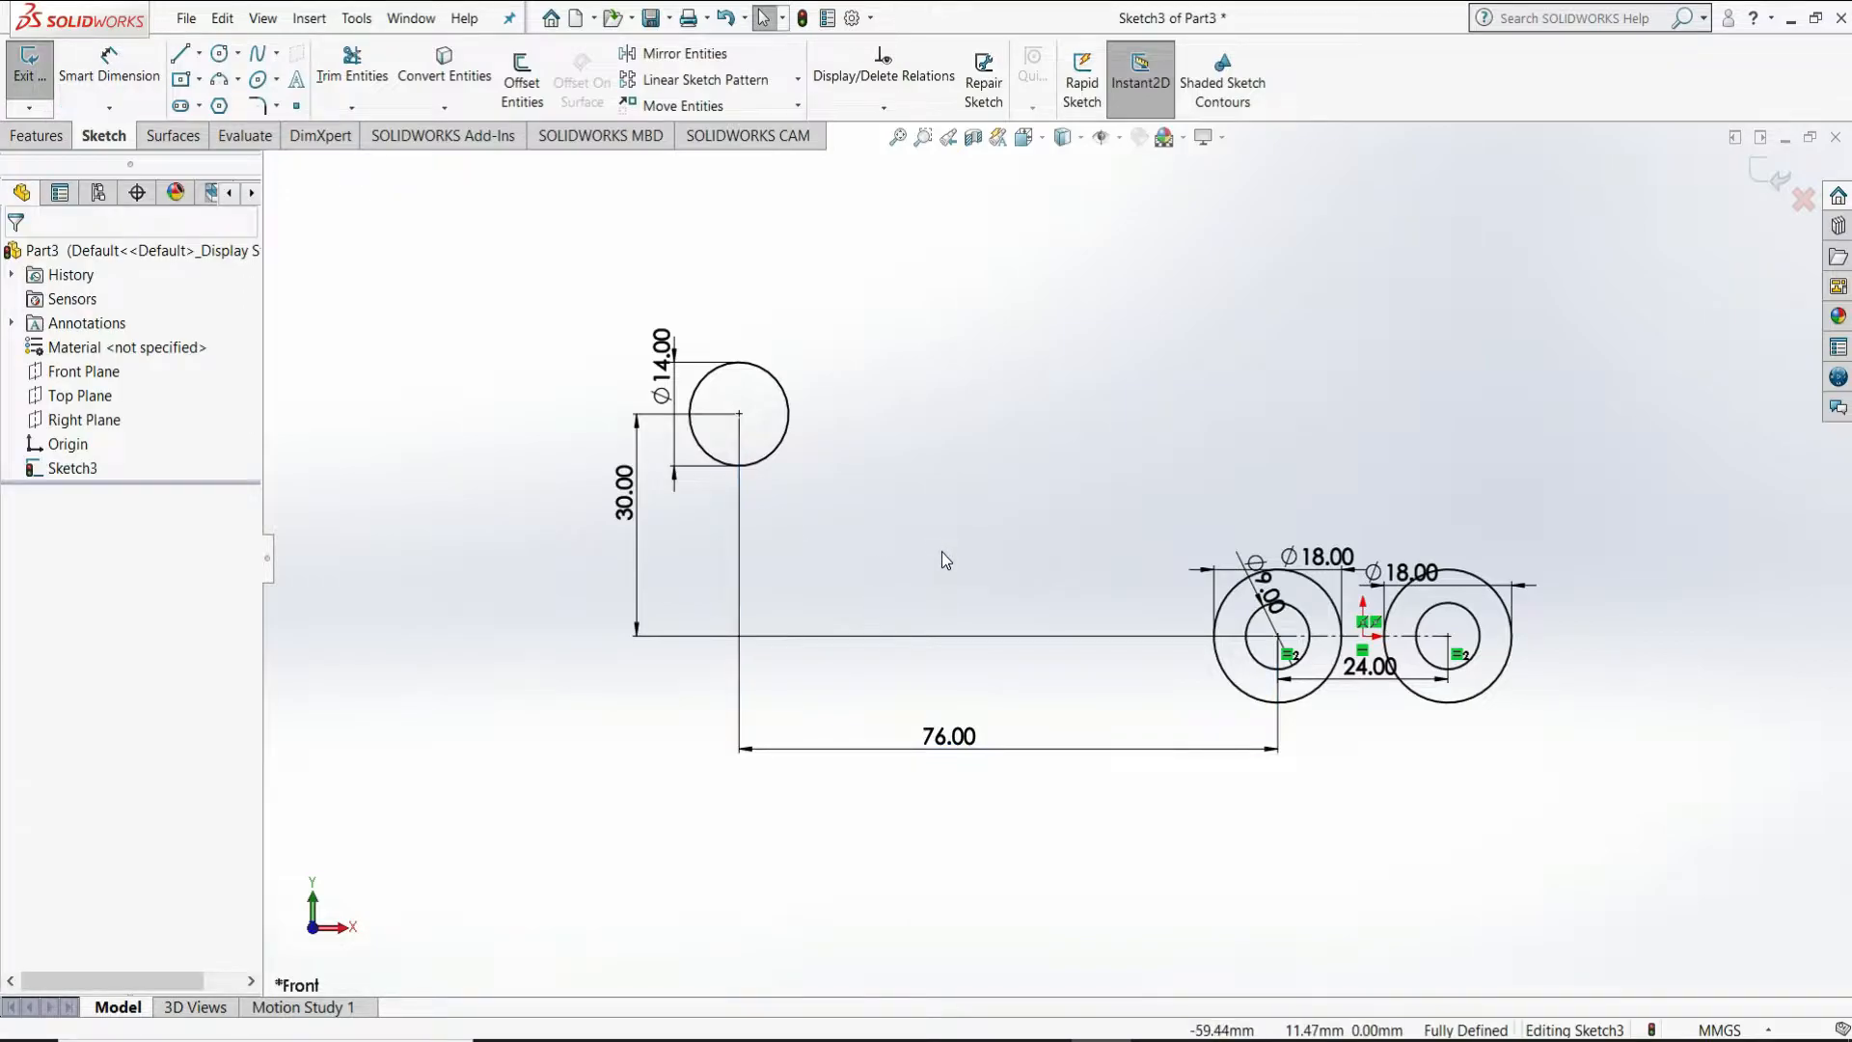
Draw a horizontal line about 41 mm long, running right from the top quadrant point of the 14 mm circle
{"action": "left_click", "coordinate": [181, 54]}
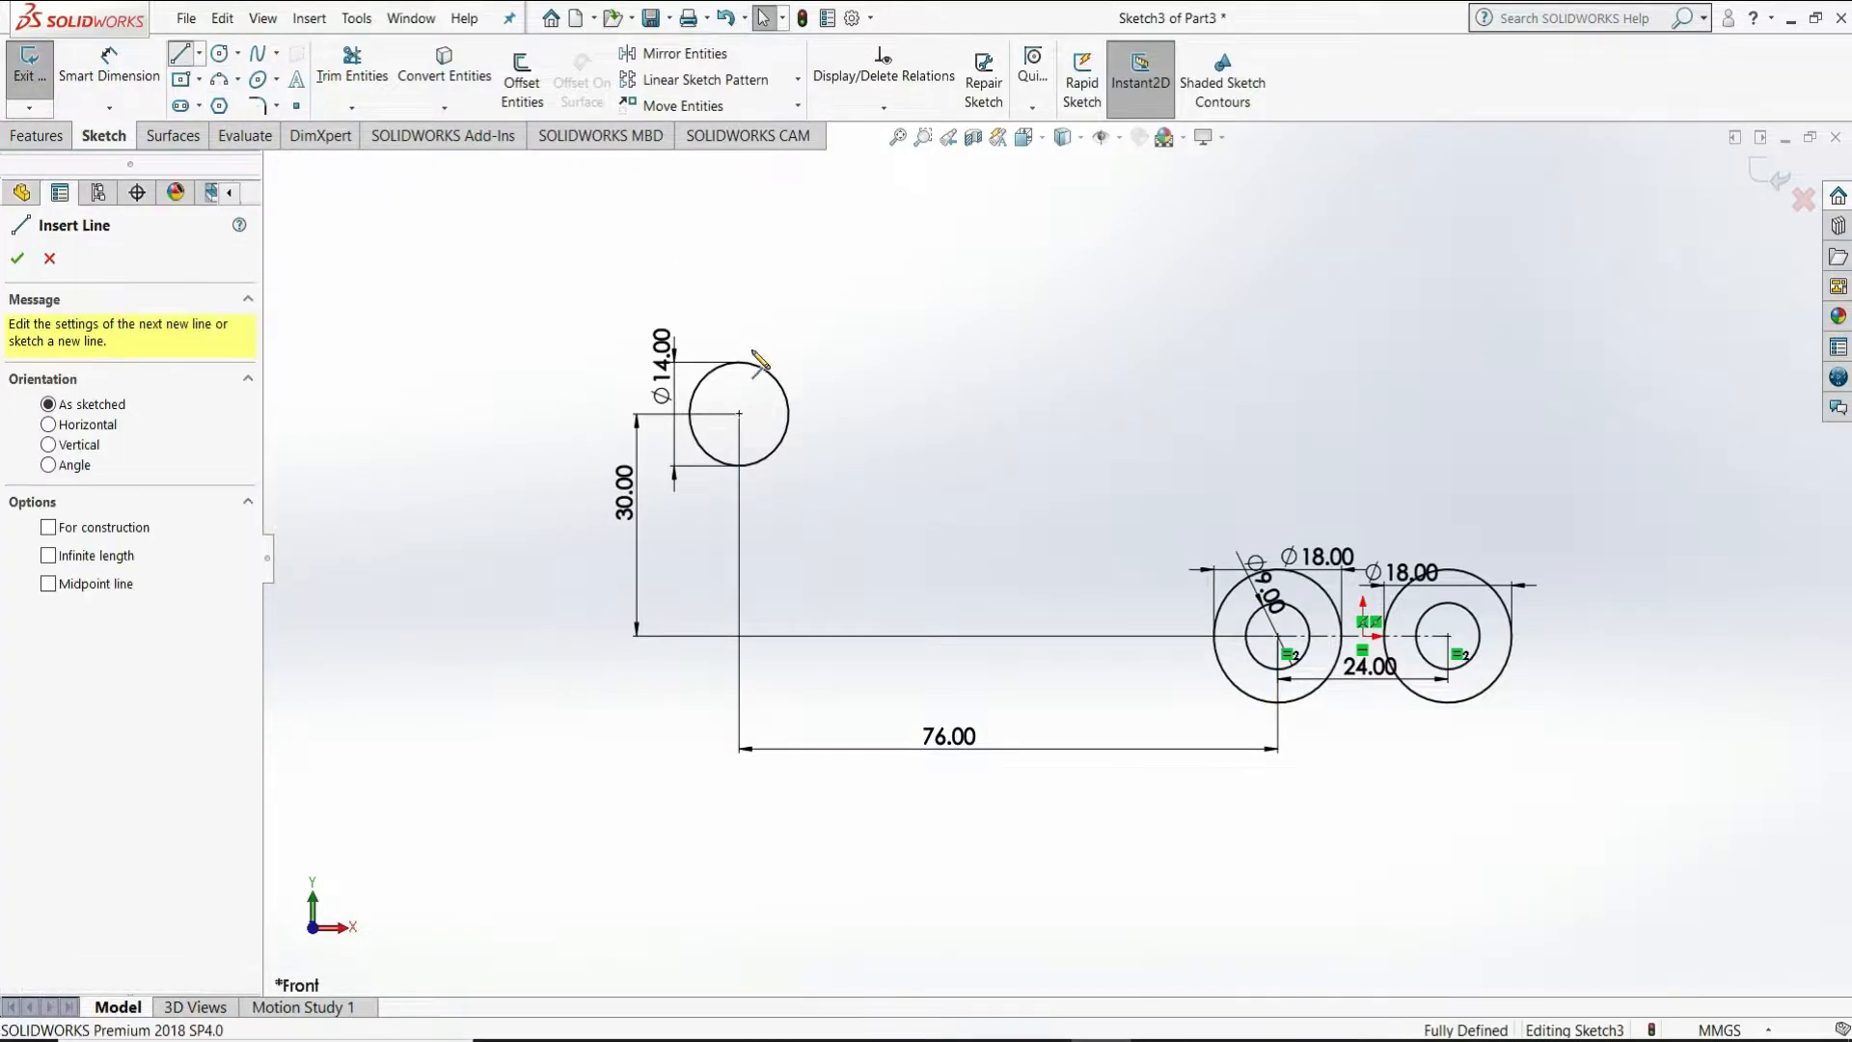
{"action": "left_click", "coordinate": [739, 362]}
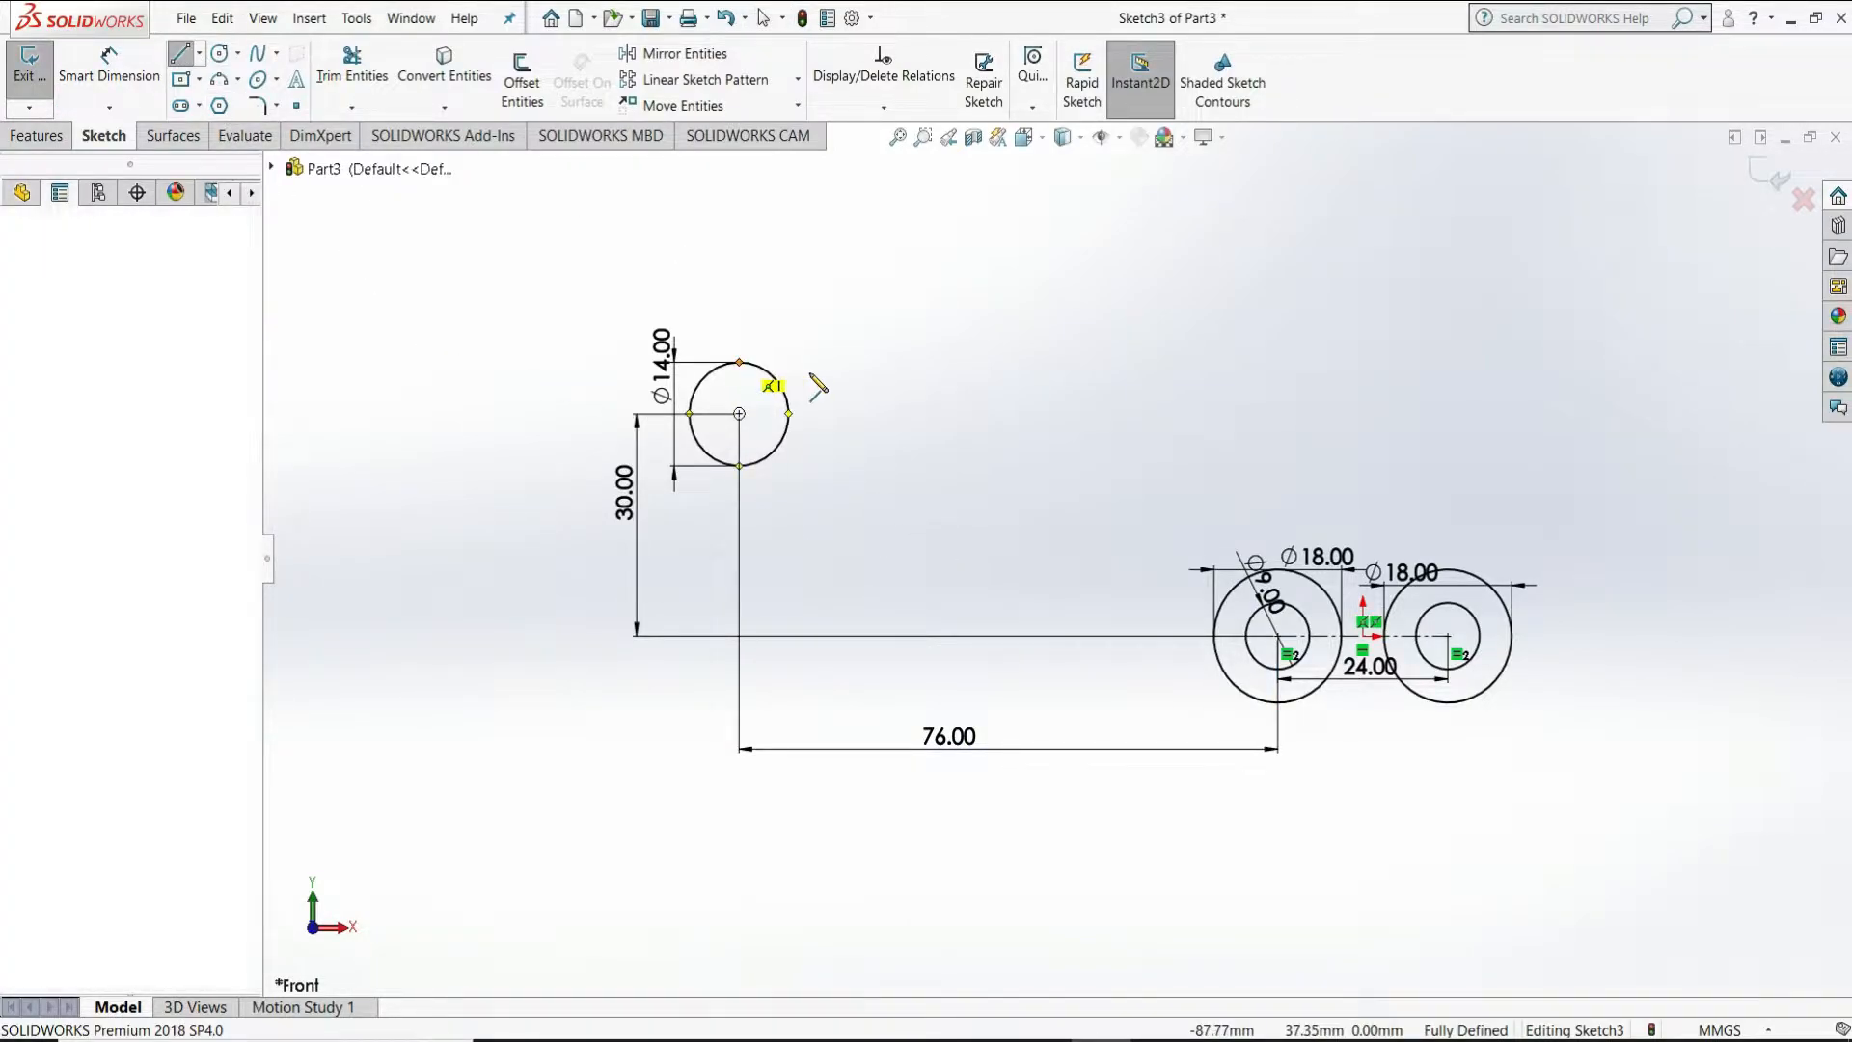
{"action": "left_click", "coordinate": [1027, 363]}
{"action": "right_click", "coordinate": [1029, 364]}
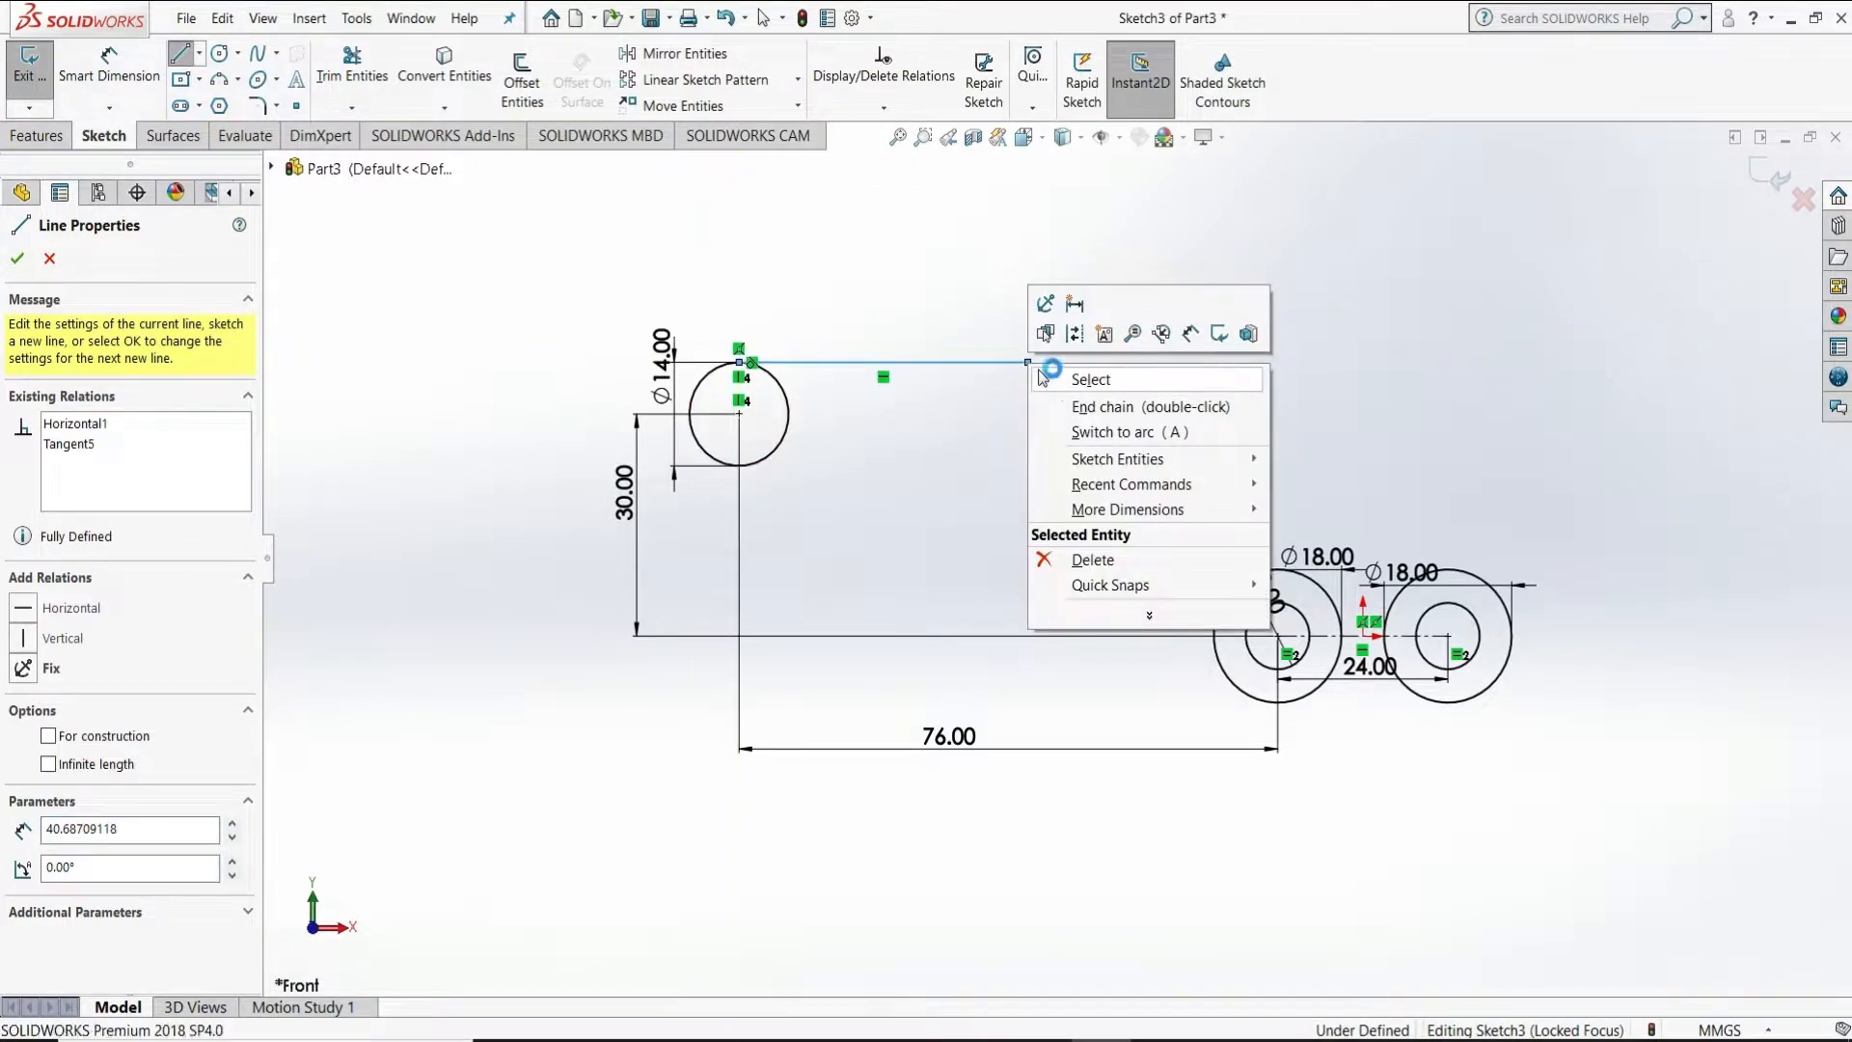
{"action": "left_click", "coordinate": [1043, 379]}
Draw a three-point arc of about 75 mm radius from the line's right end to the upper right of the right outer circle
{"action": "left_click", "coordinate": [219, 78]}
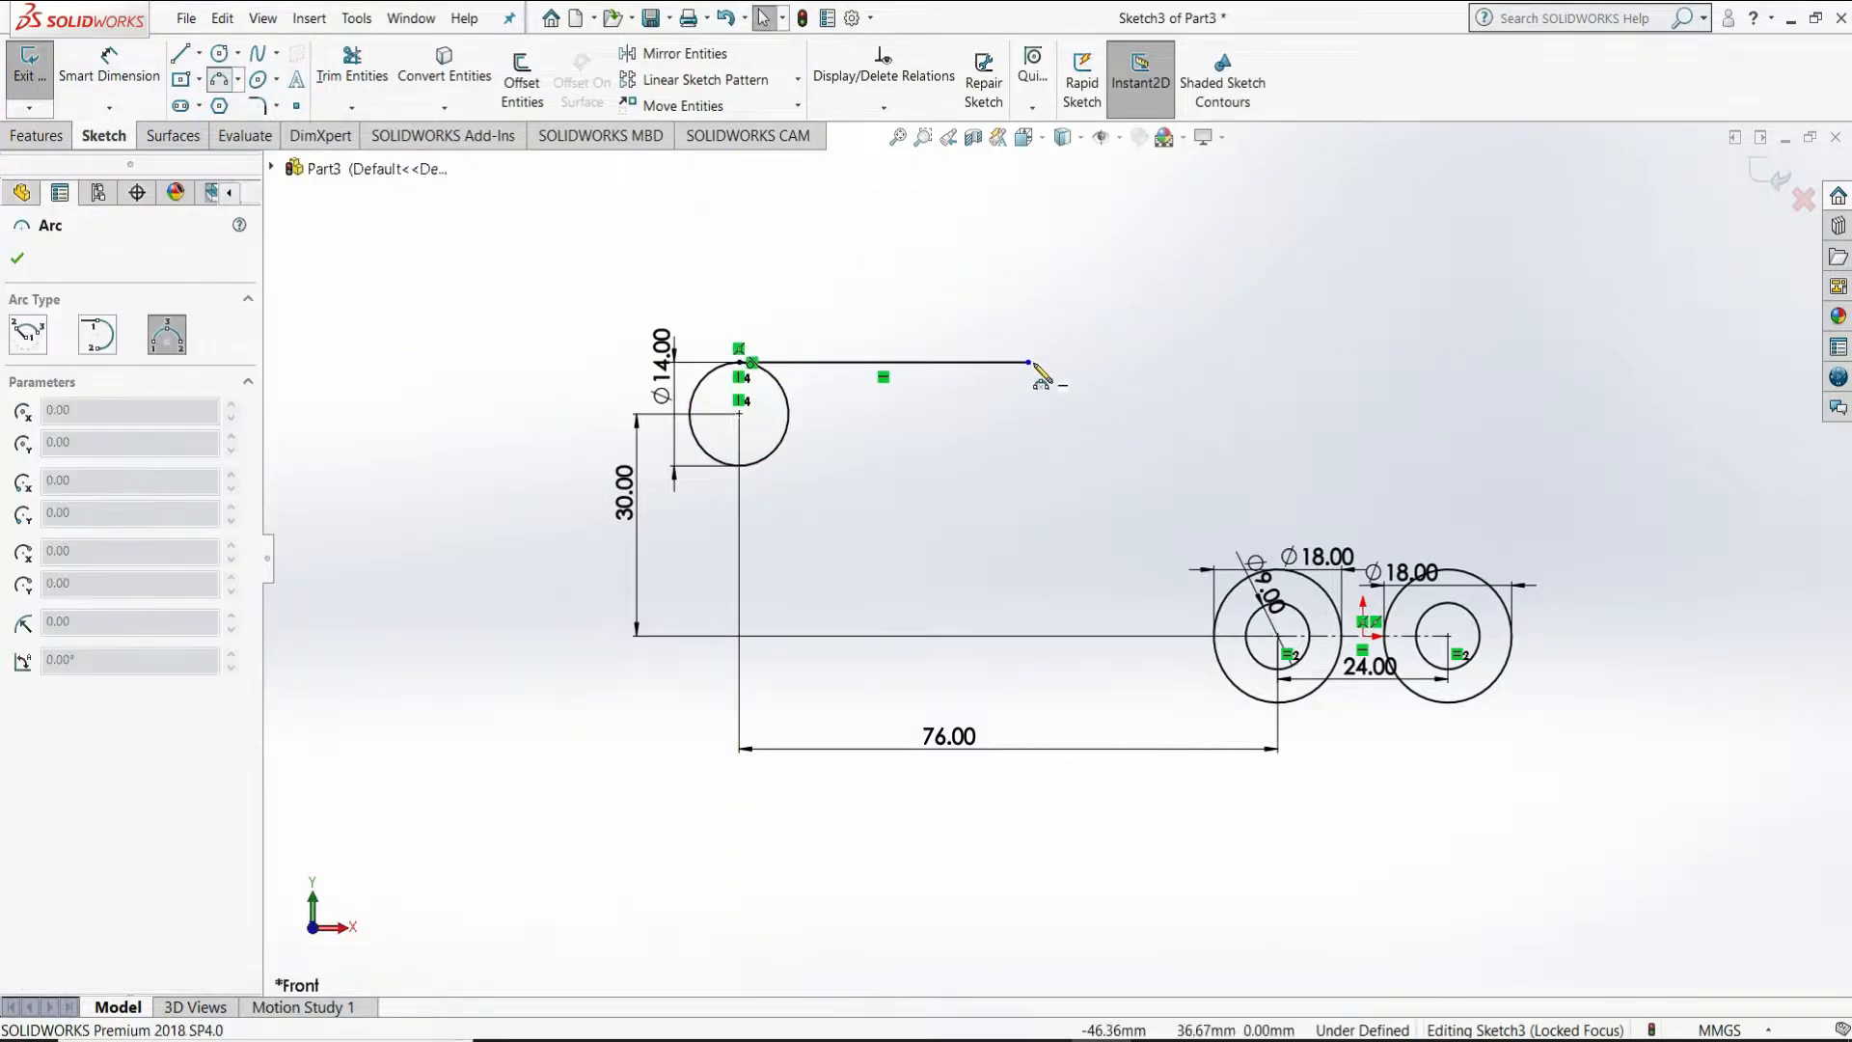
{"action": "left_click", "coordinate": [1028, 363]}
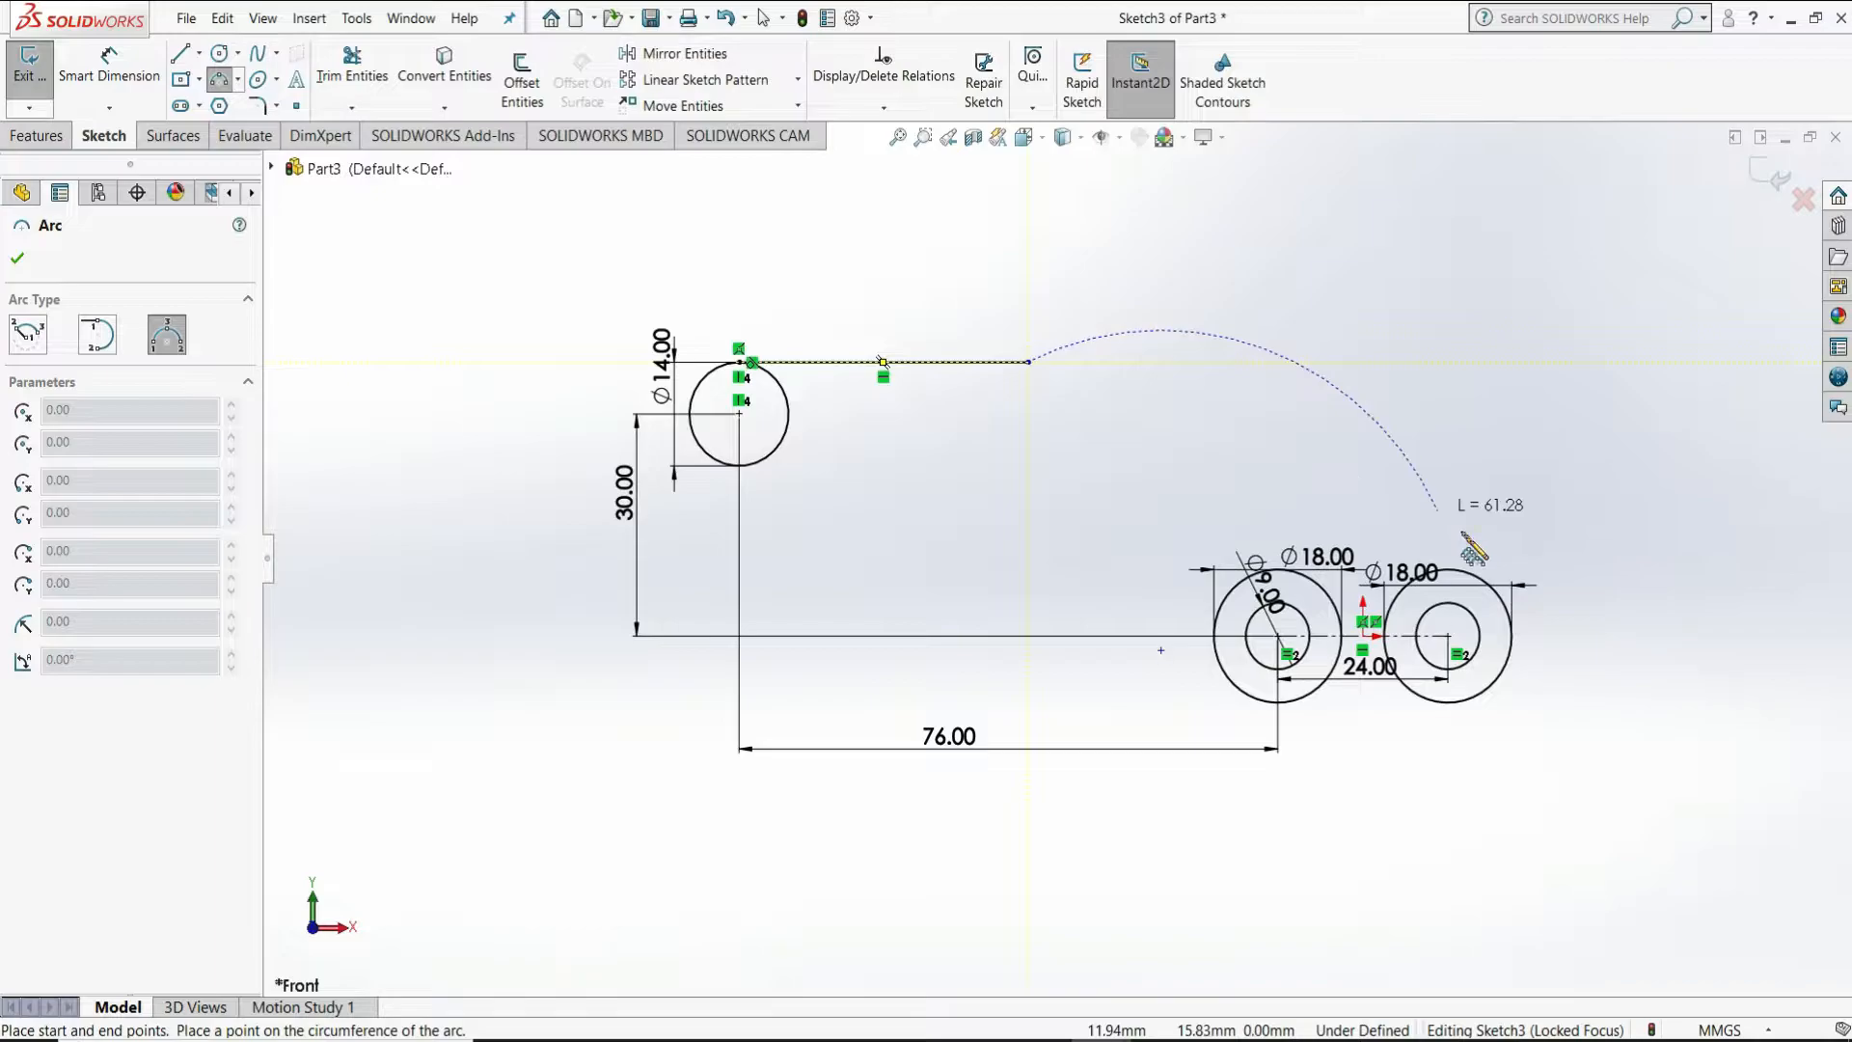
{"action": "left_click", "coordinate": [1502, 613]}
{"action": "left_click", "coordinate": [1481, 571]}
{"action": "right_click", "coordinate": [1475, 492]}
{"action": "left_click", "coordinate": [1533, 574]}
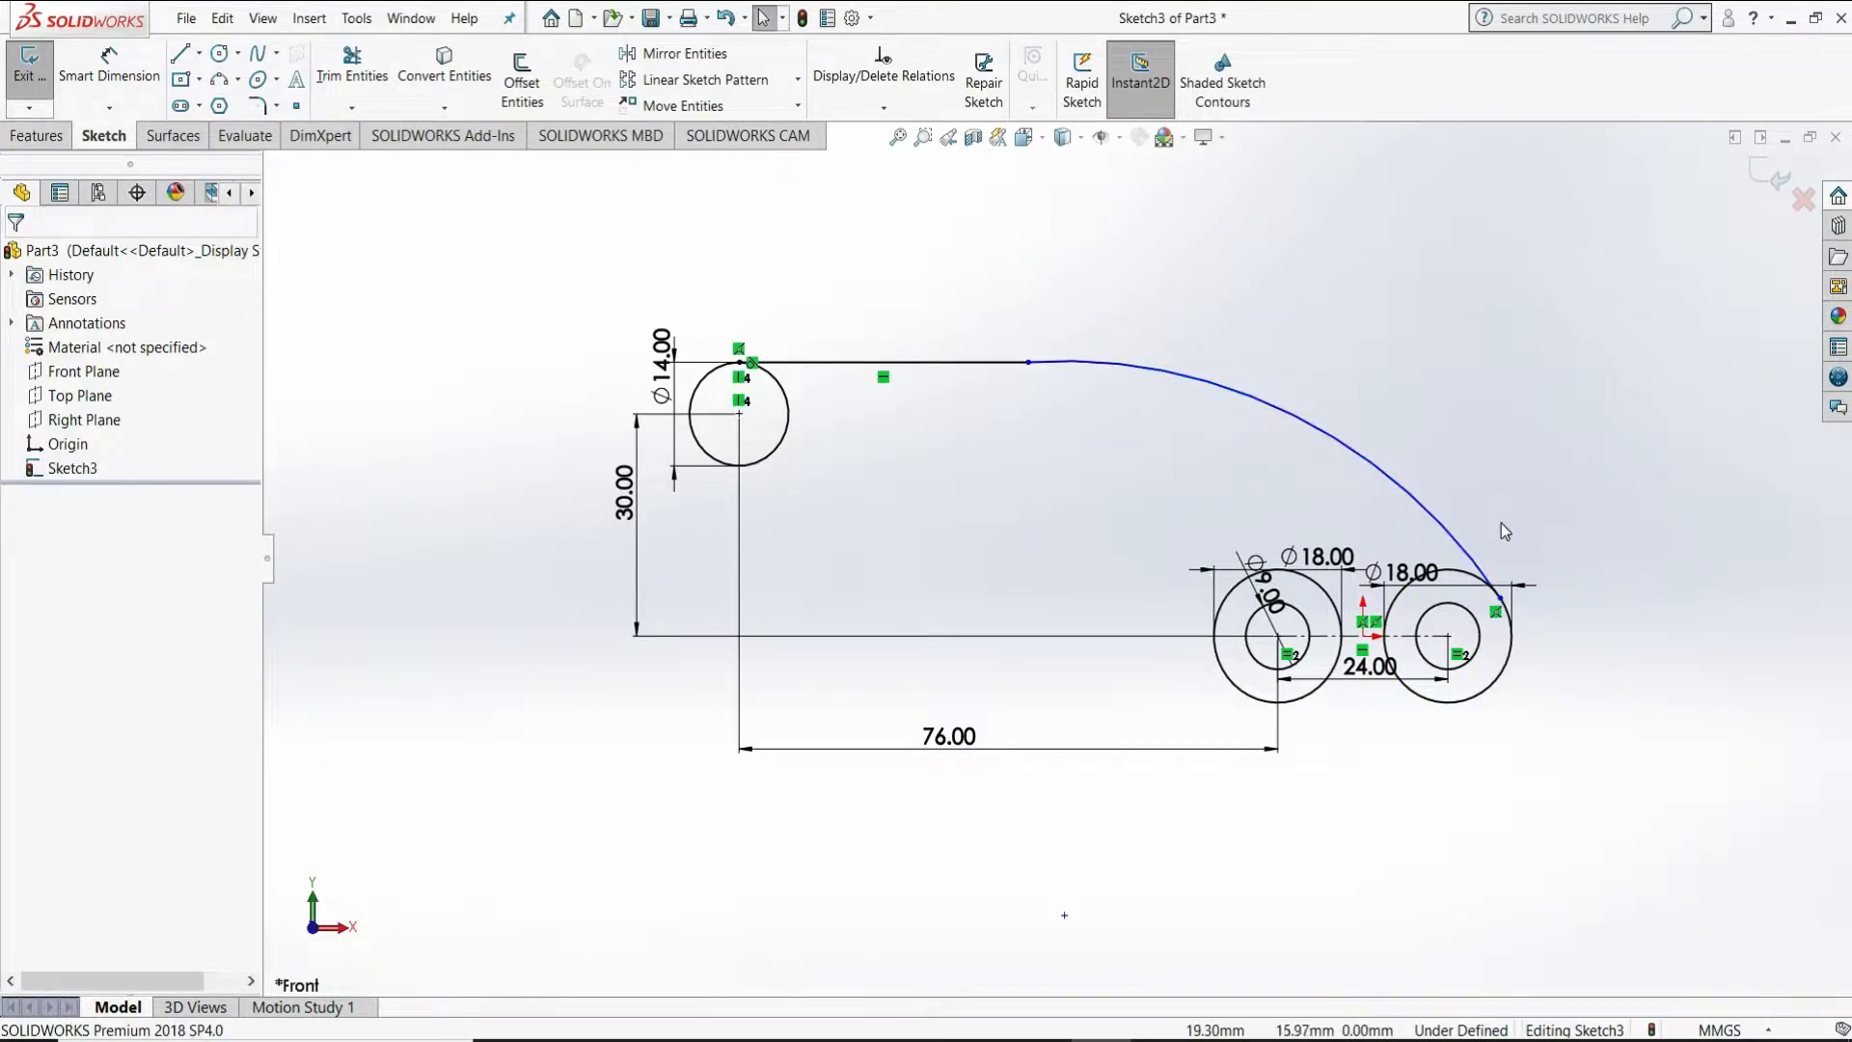
Make the large arc tangent to the right outer circle
{"action": "left_click", "coordinate": [1498, 589]}
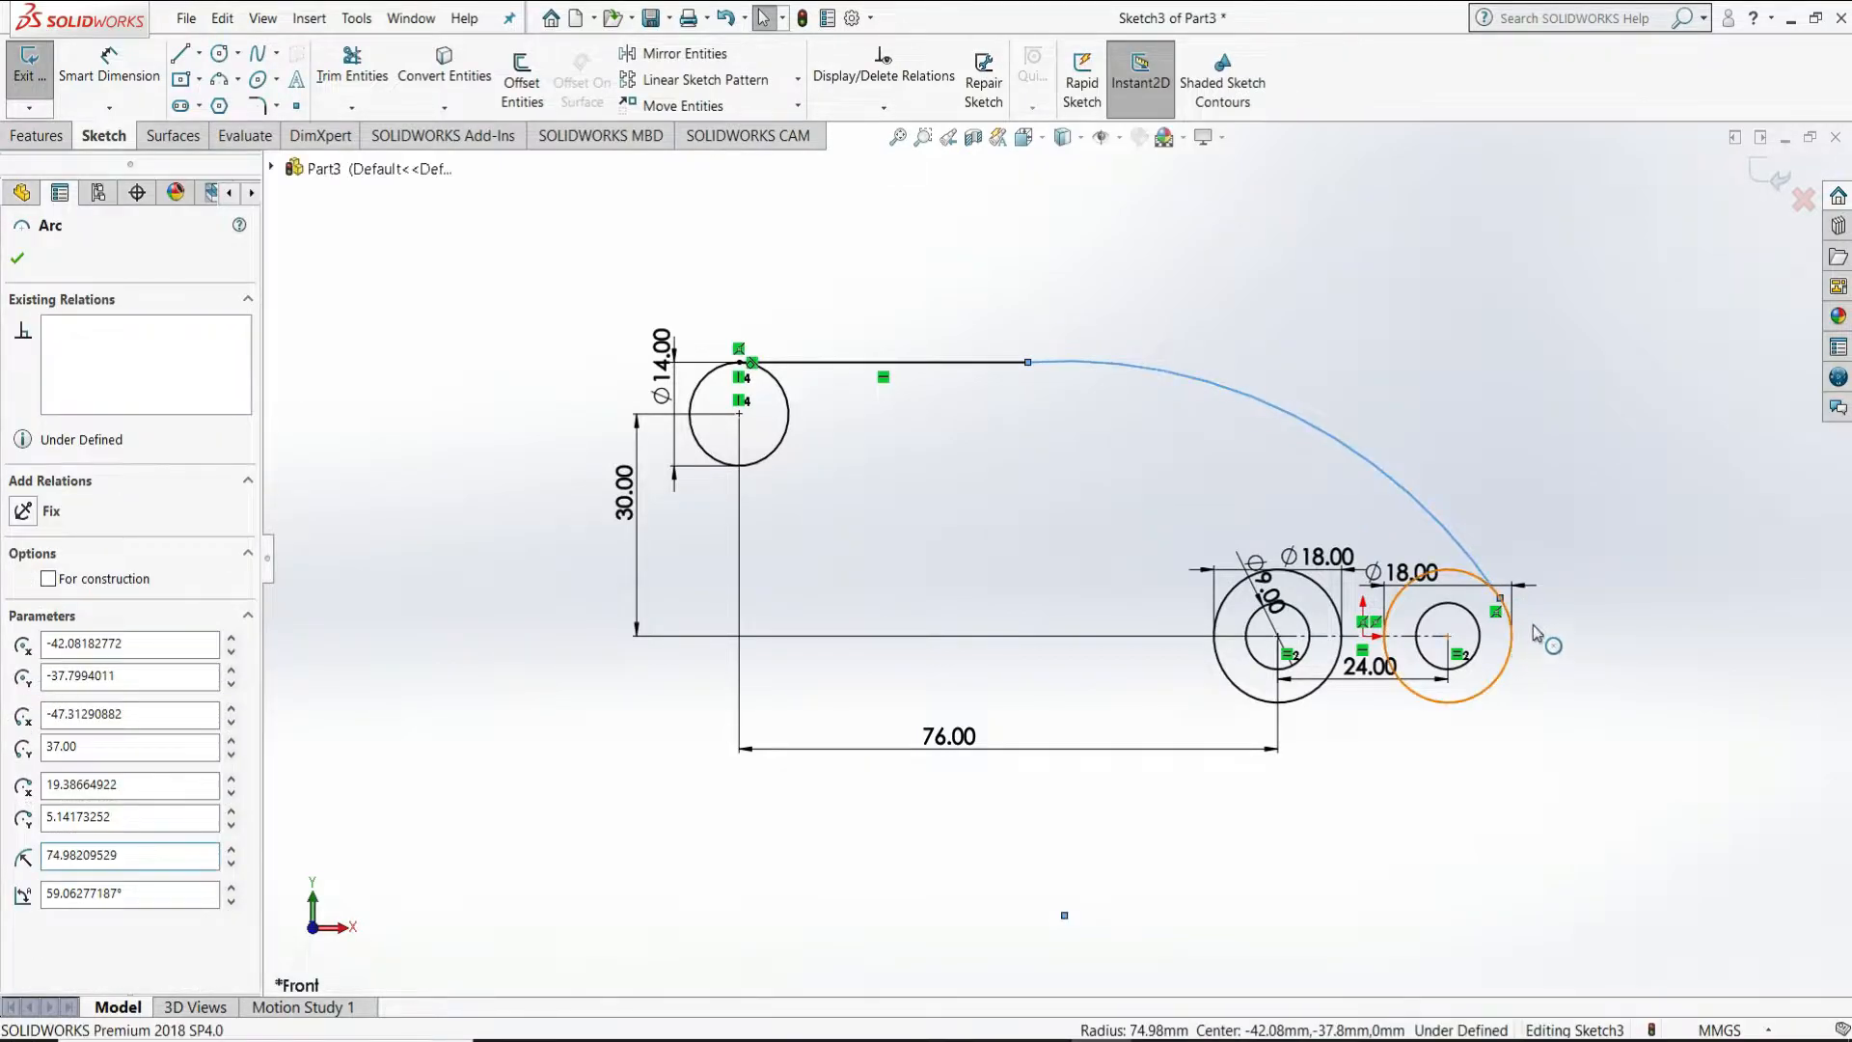
{"action": "left_click", "coordinate": [1531, 638], "text": "ctrl"}
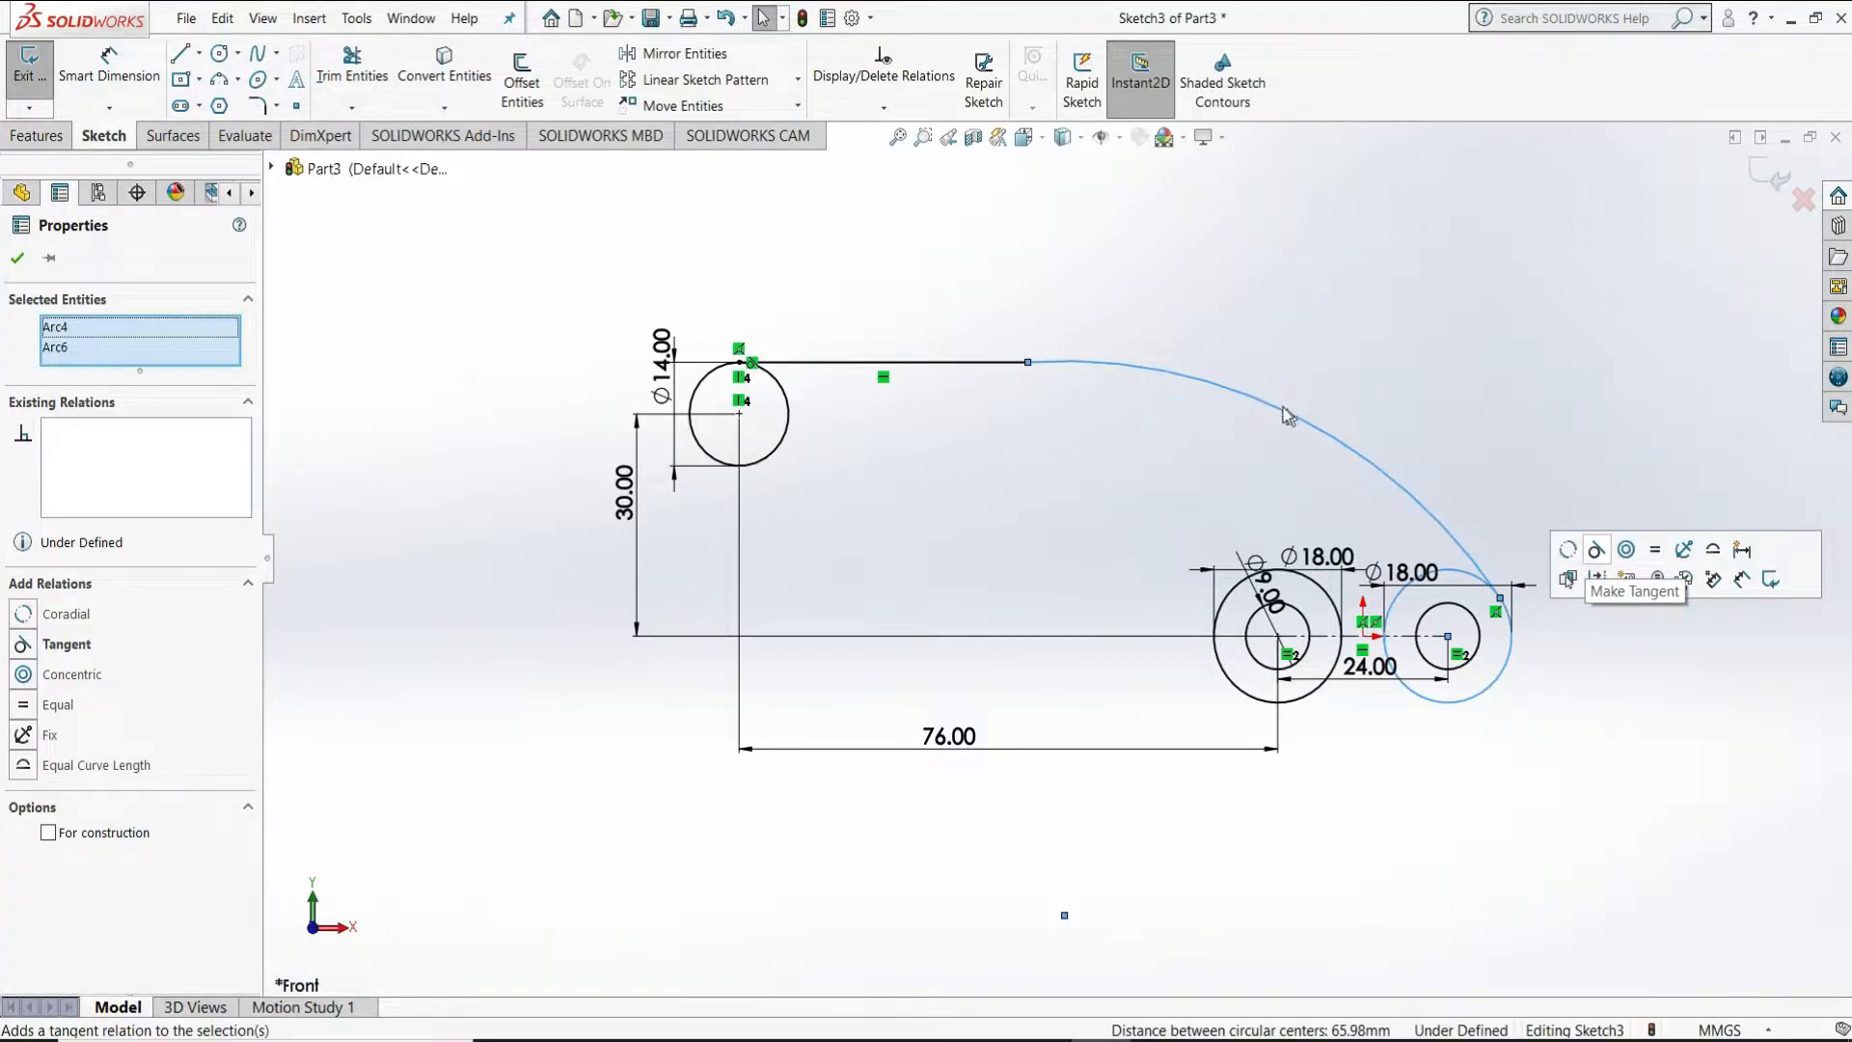
{"action": "left_click", "coordinate": [1126, 333]}
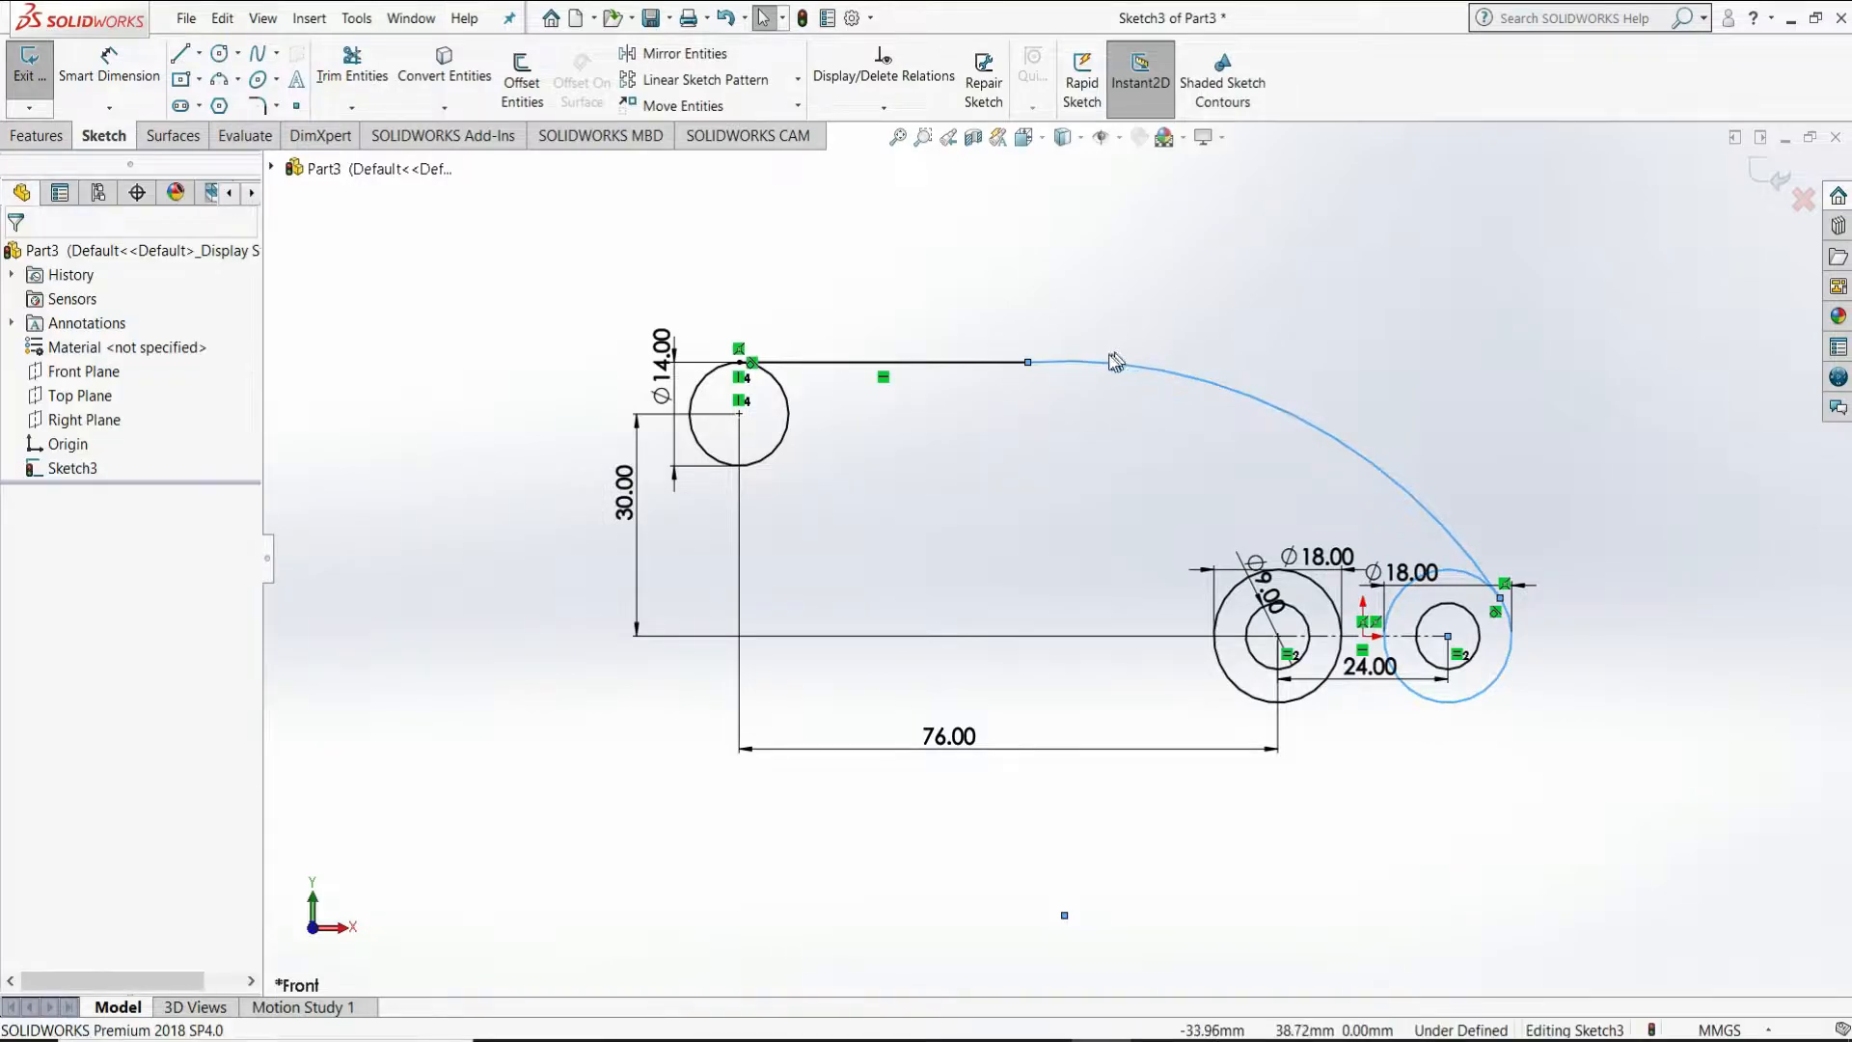
Make the large arc tangent to the horizontal line at their shared endpoint
{"action": "left_click", "coordinate": [1104, 364]}
{"action": "left_click", "coordinate": [1008, 364]}
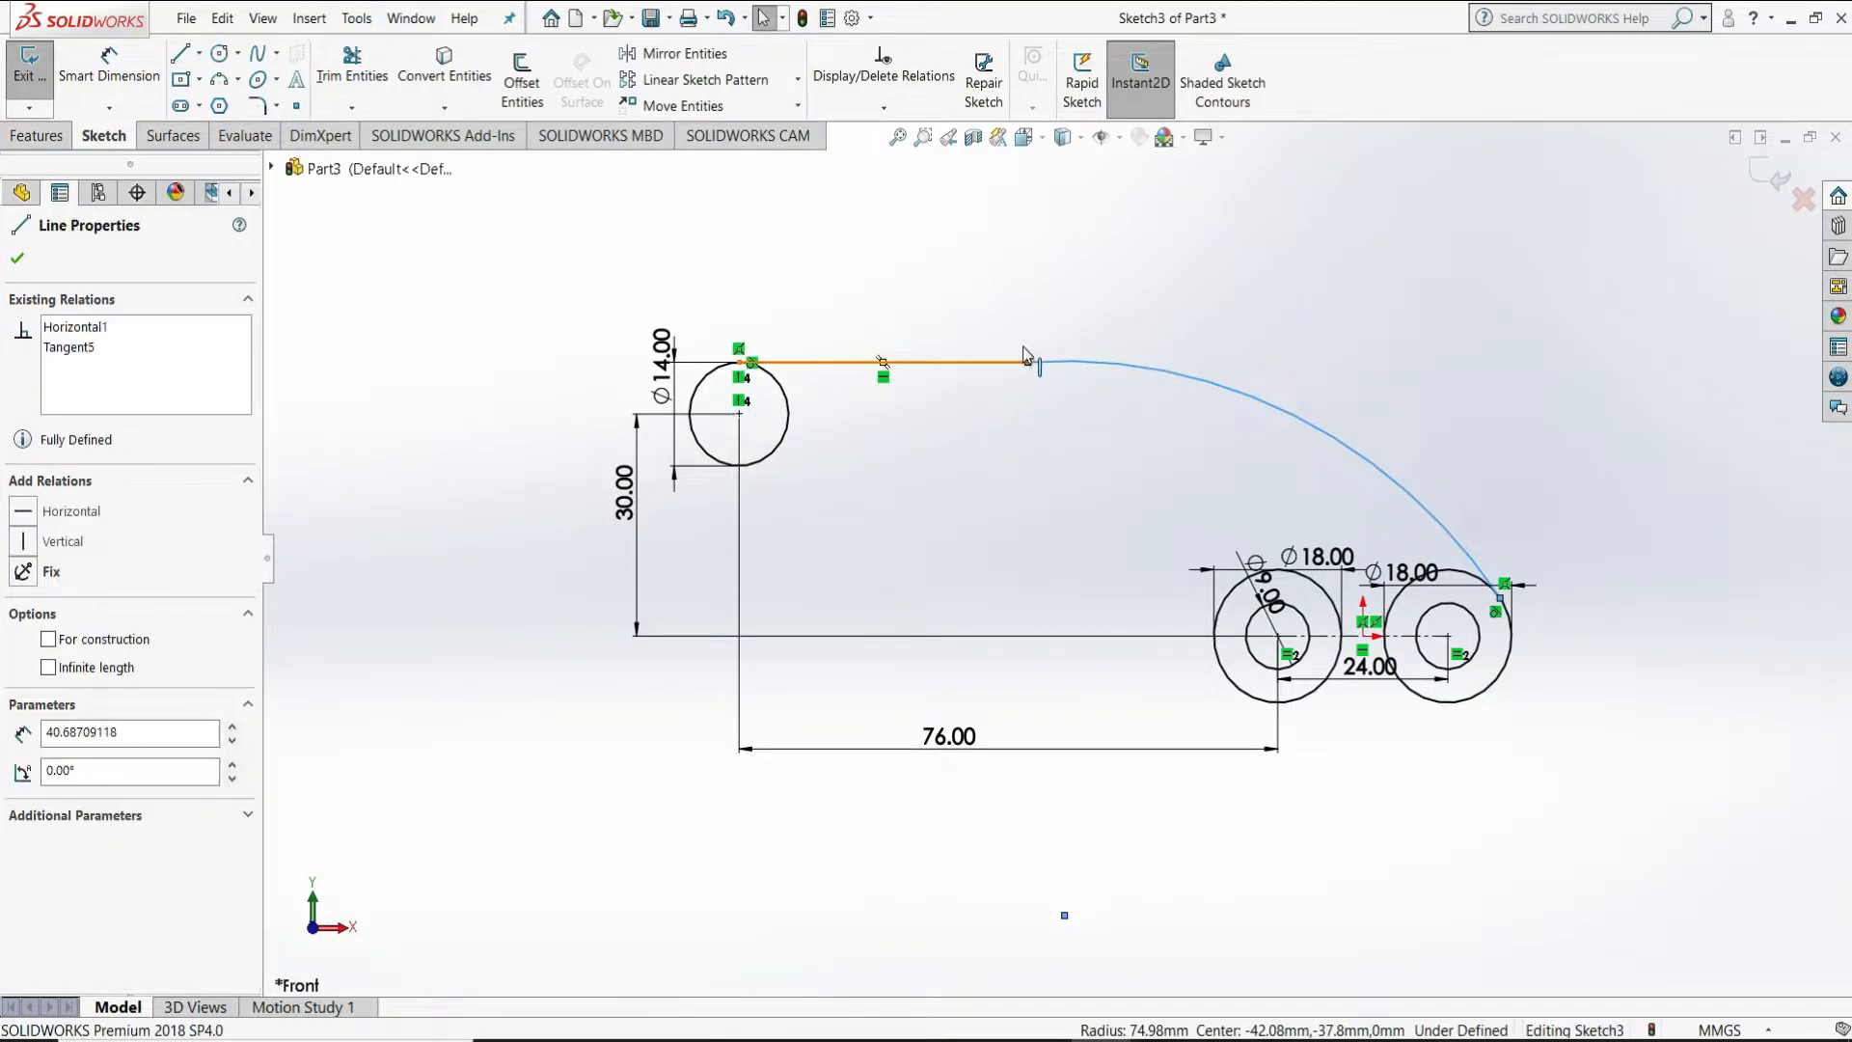
{"action": "left_click", "coordinate": [1085, 362], "text": "ctrl"}
{"action": "left_click", "coordinate": [1040, 271]}
{"action": "left_click", "coordinate": [1108, 266]}
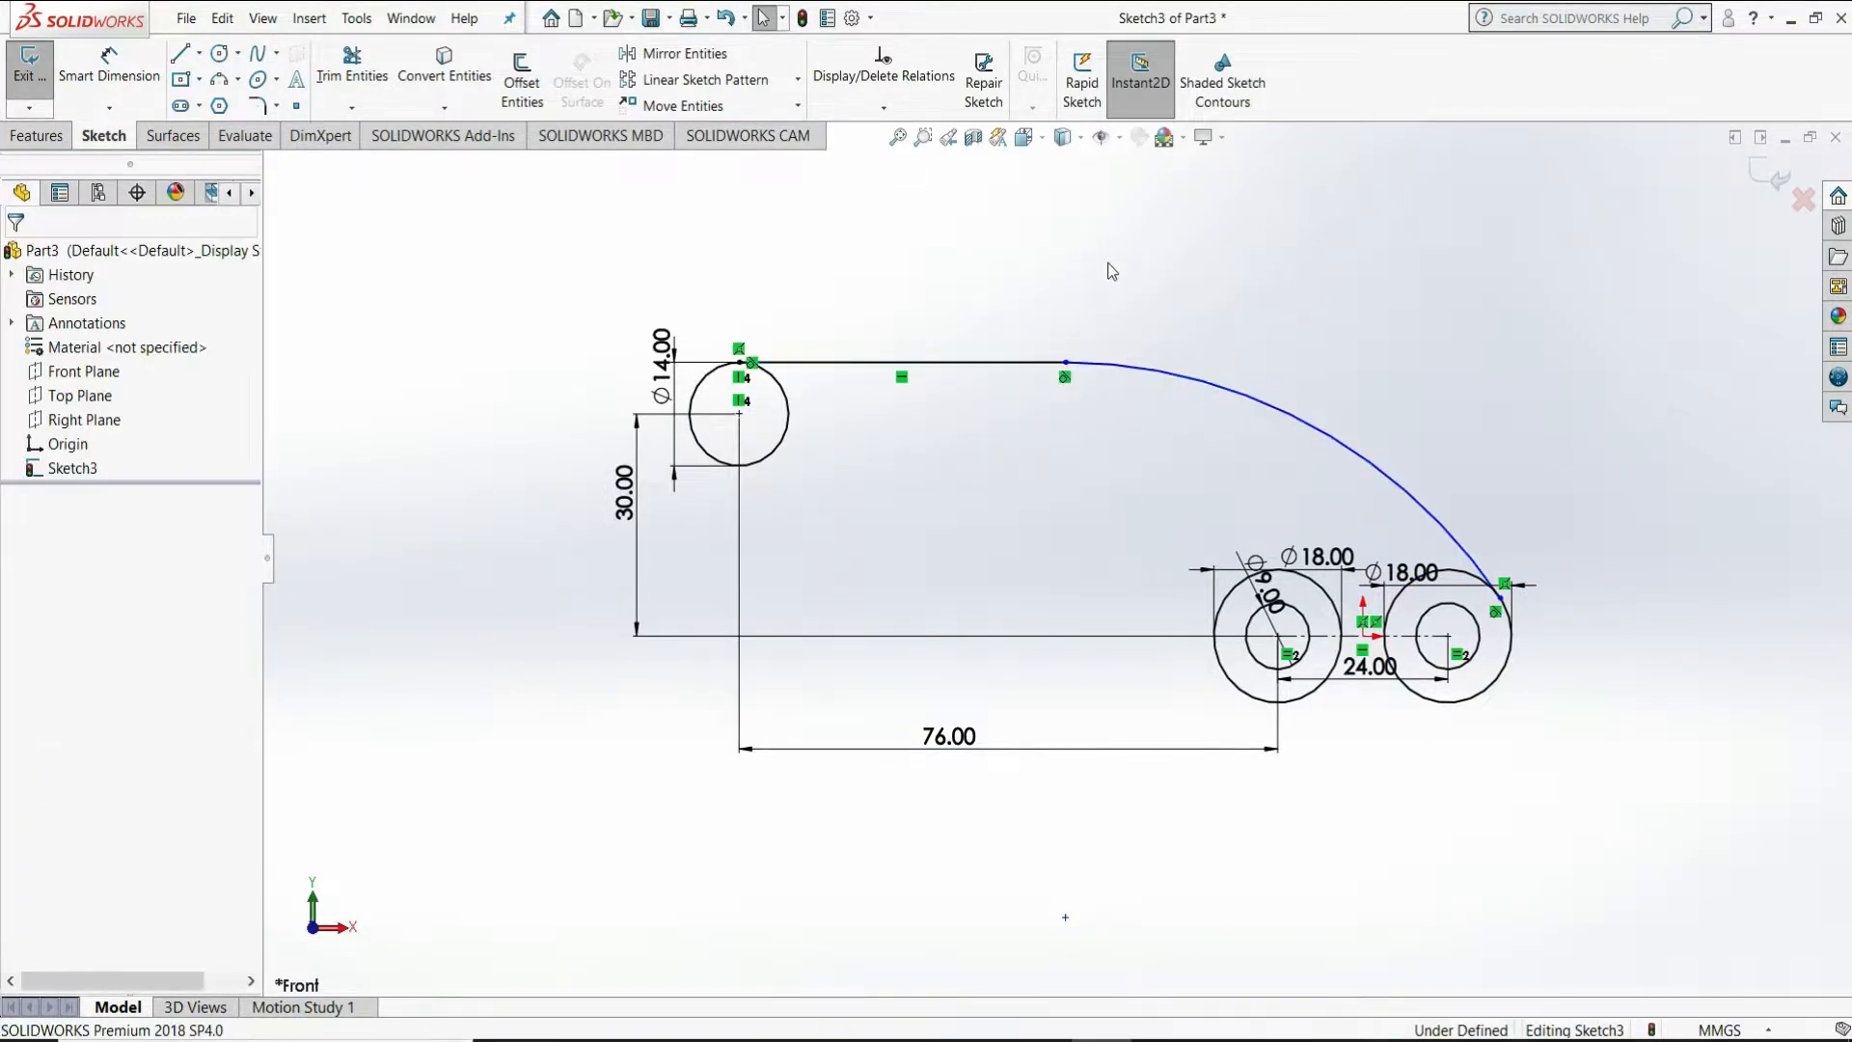
Dimension the large upper arc's radius as 100 mm and end dimensioning
{"action": "left_click", "coordinate": [148, 100]}
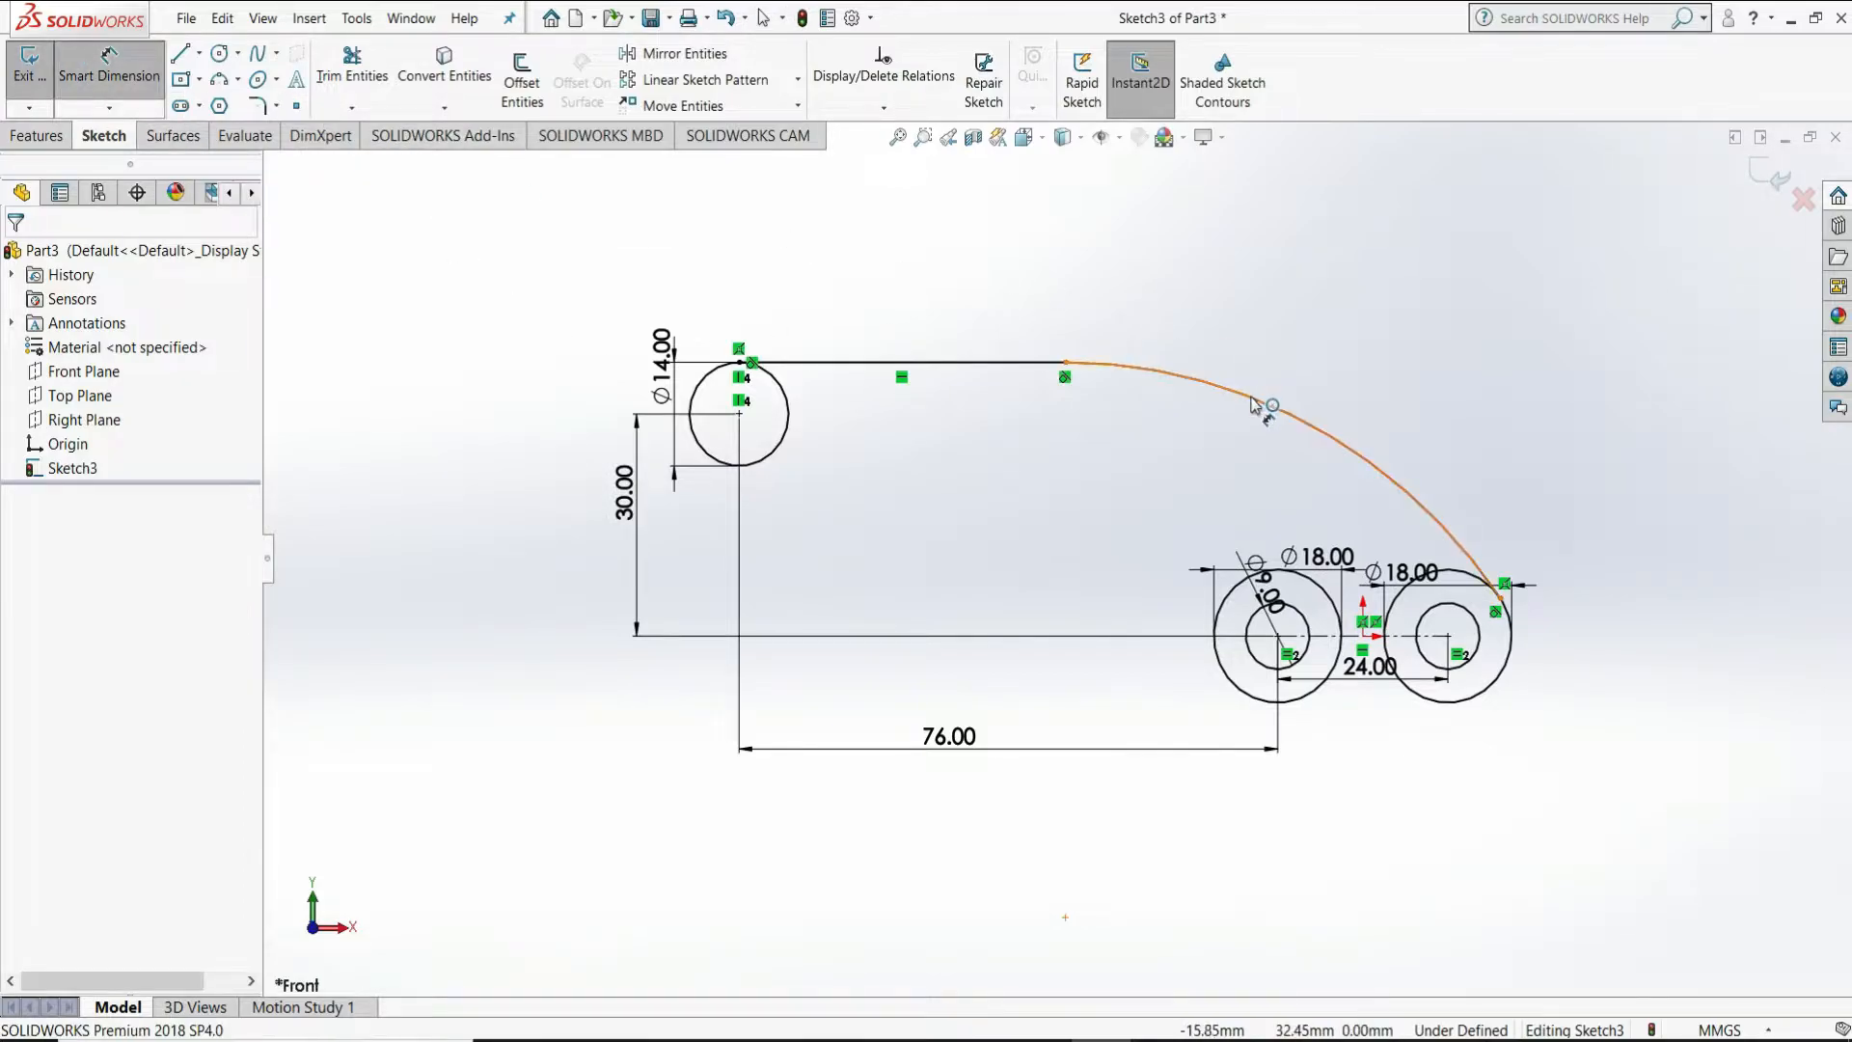
{"action": "left_click", "coordinate": [1177, 471]}
{"action": "left_click", "coordinate": [1178, 465]}
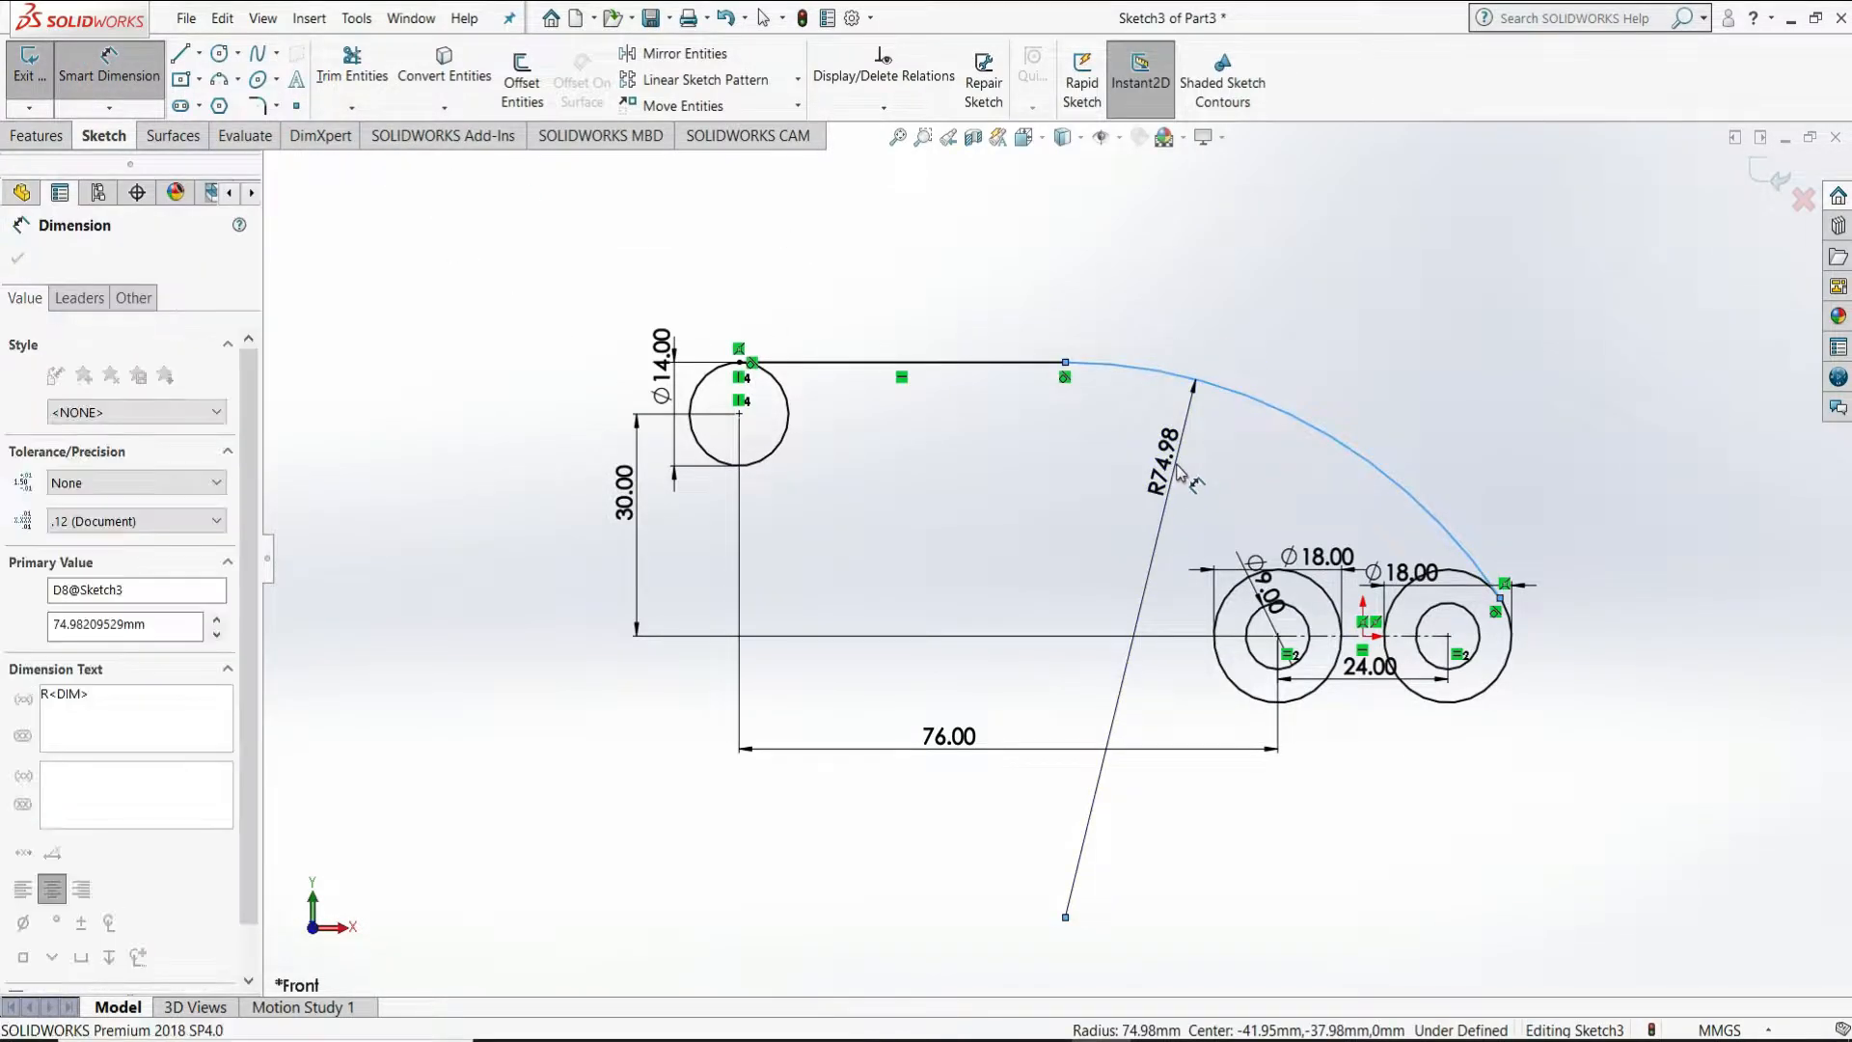
{"action": "type", "text": "100"}
{"action": "key", "text": "Return"}
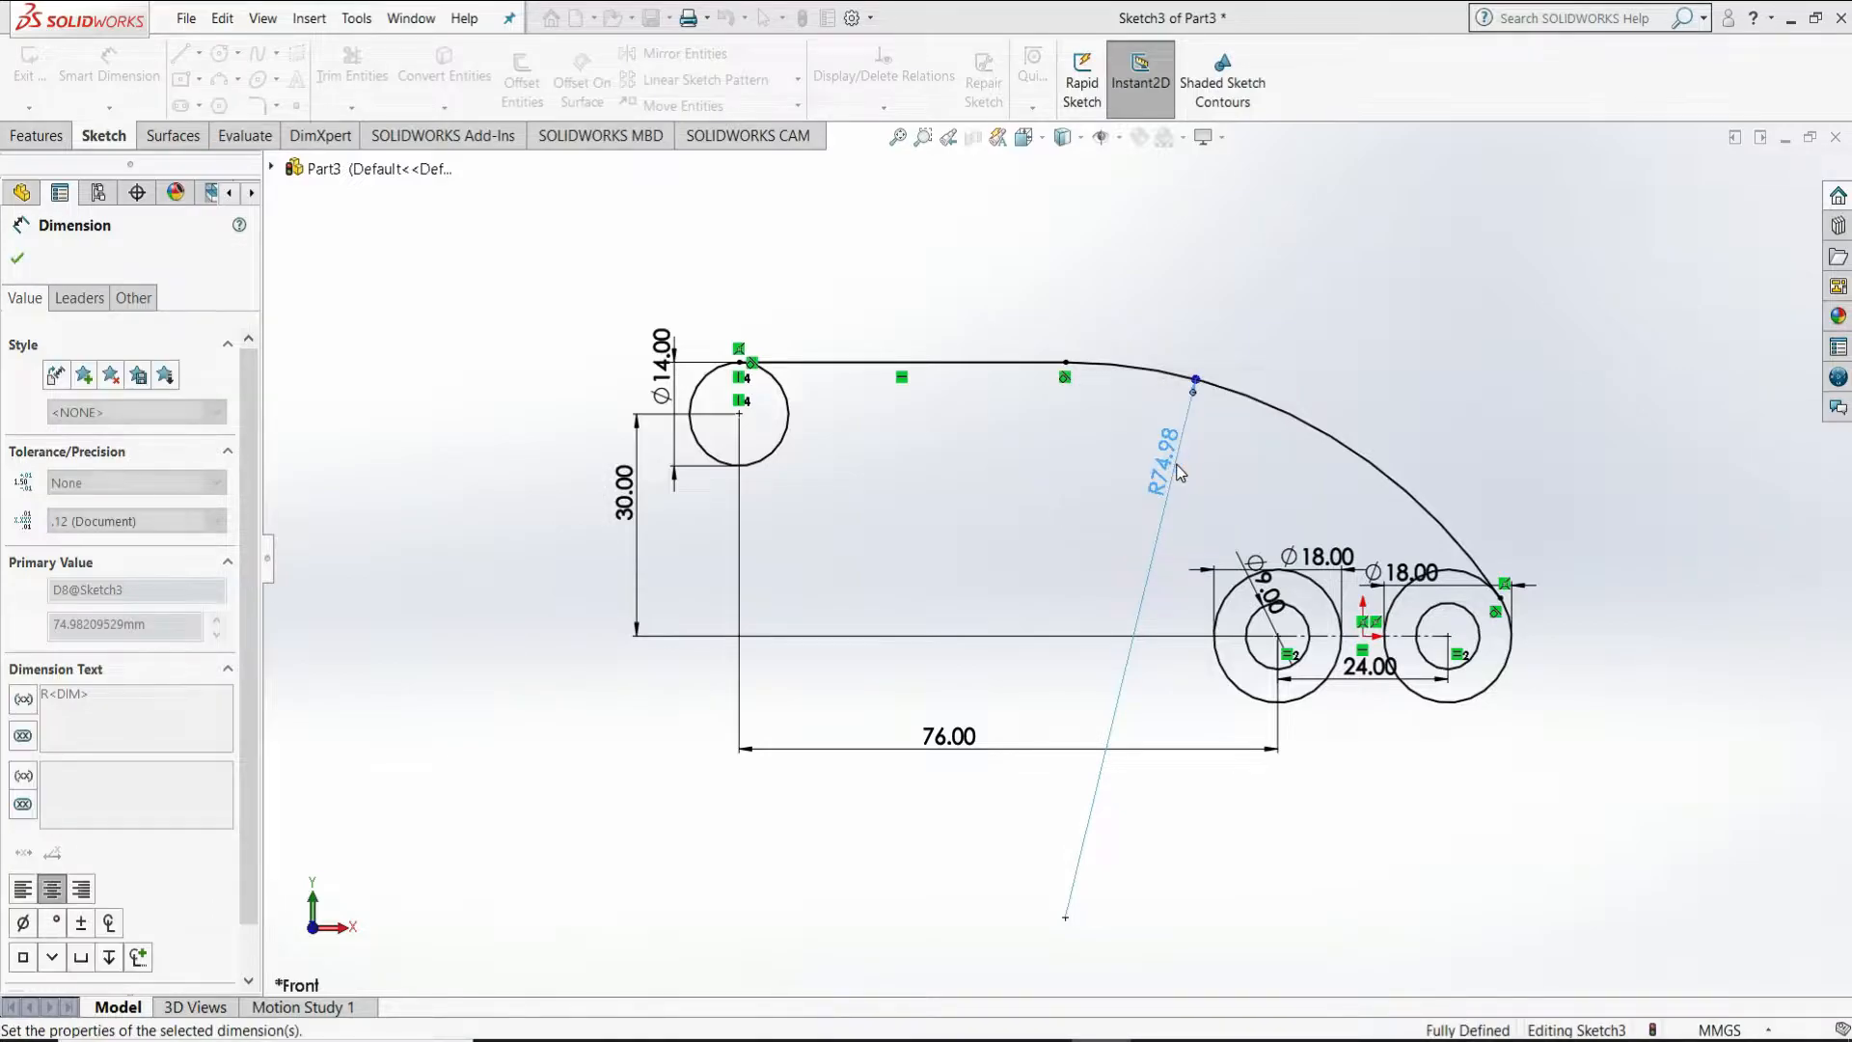
{"action": "right_click", "coordinate": [1288, 351]}
{"action": "left_click", "coordinate": [1360, 416]}
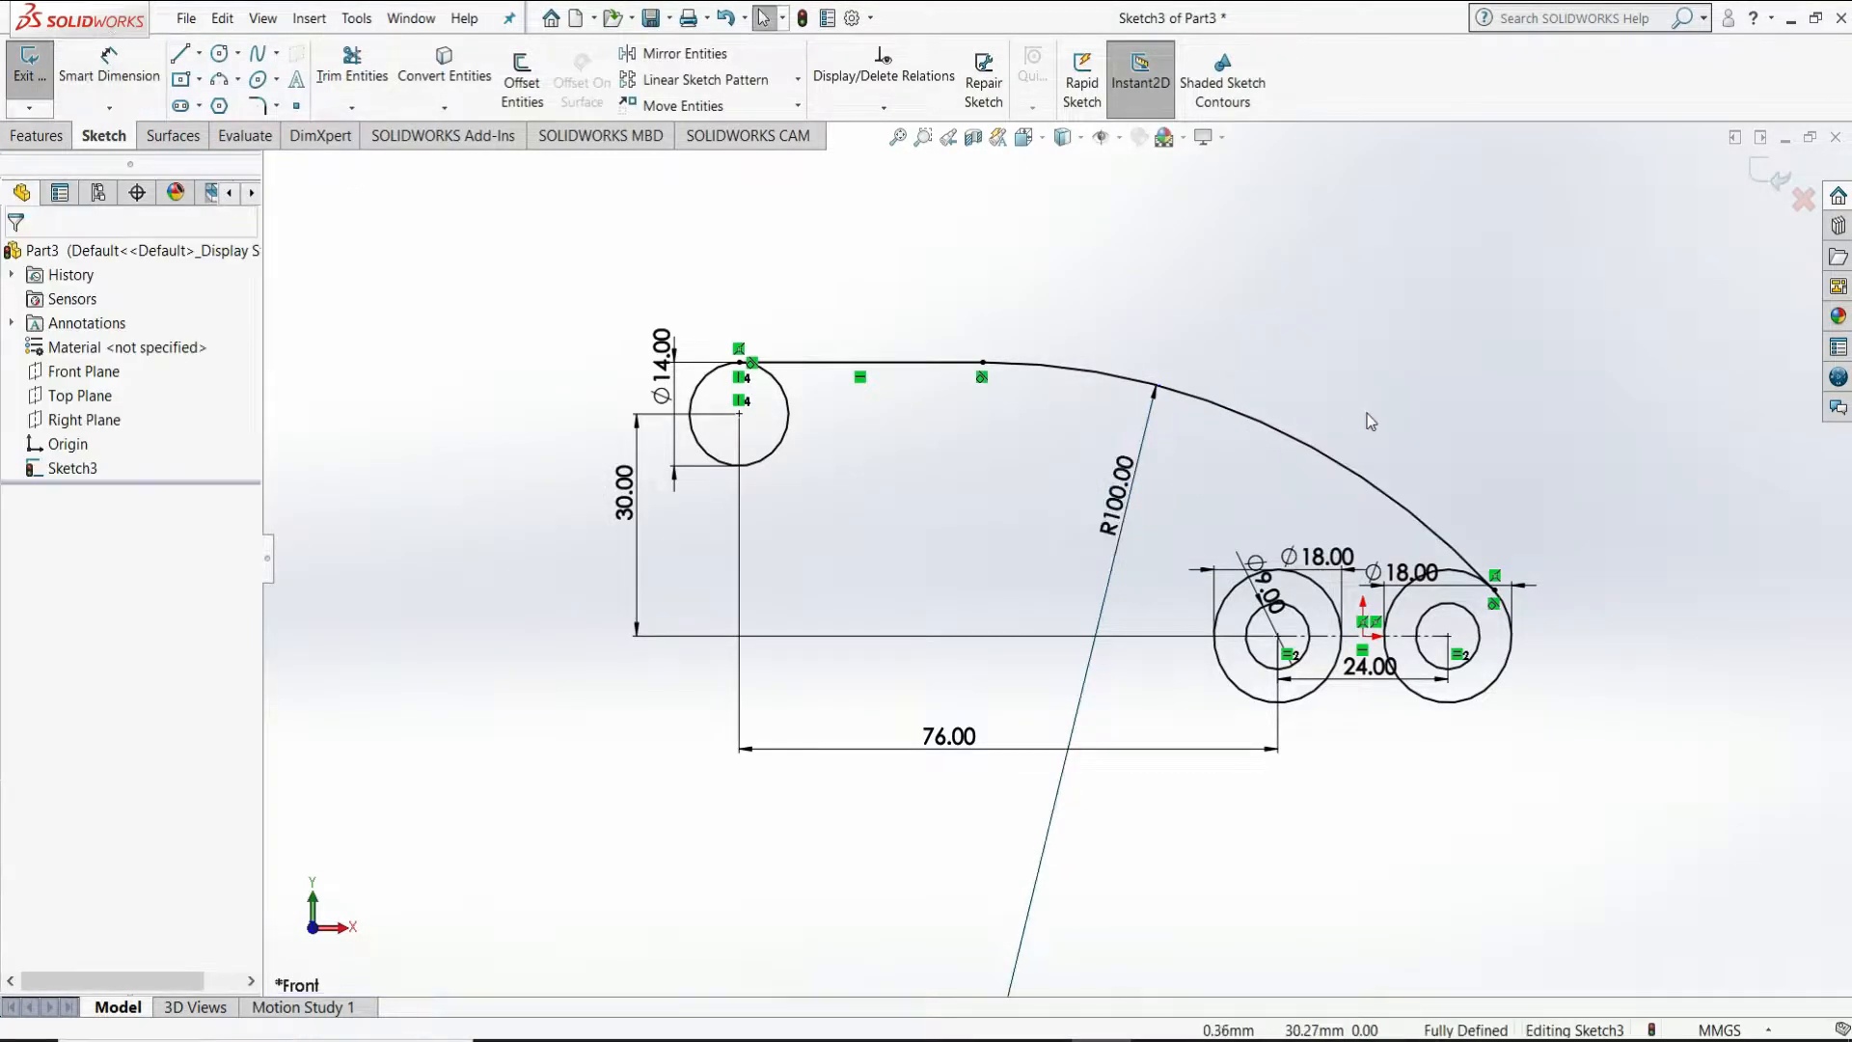
Draw an upward-bulging three-point arc of about 16.4 mm radius joining the lower sides of the two 18 mm circles
{"action": "scroll", "coordinate": [1379, 729], "scroll_direction": "down", "scroll_amount": 3}
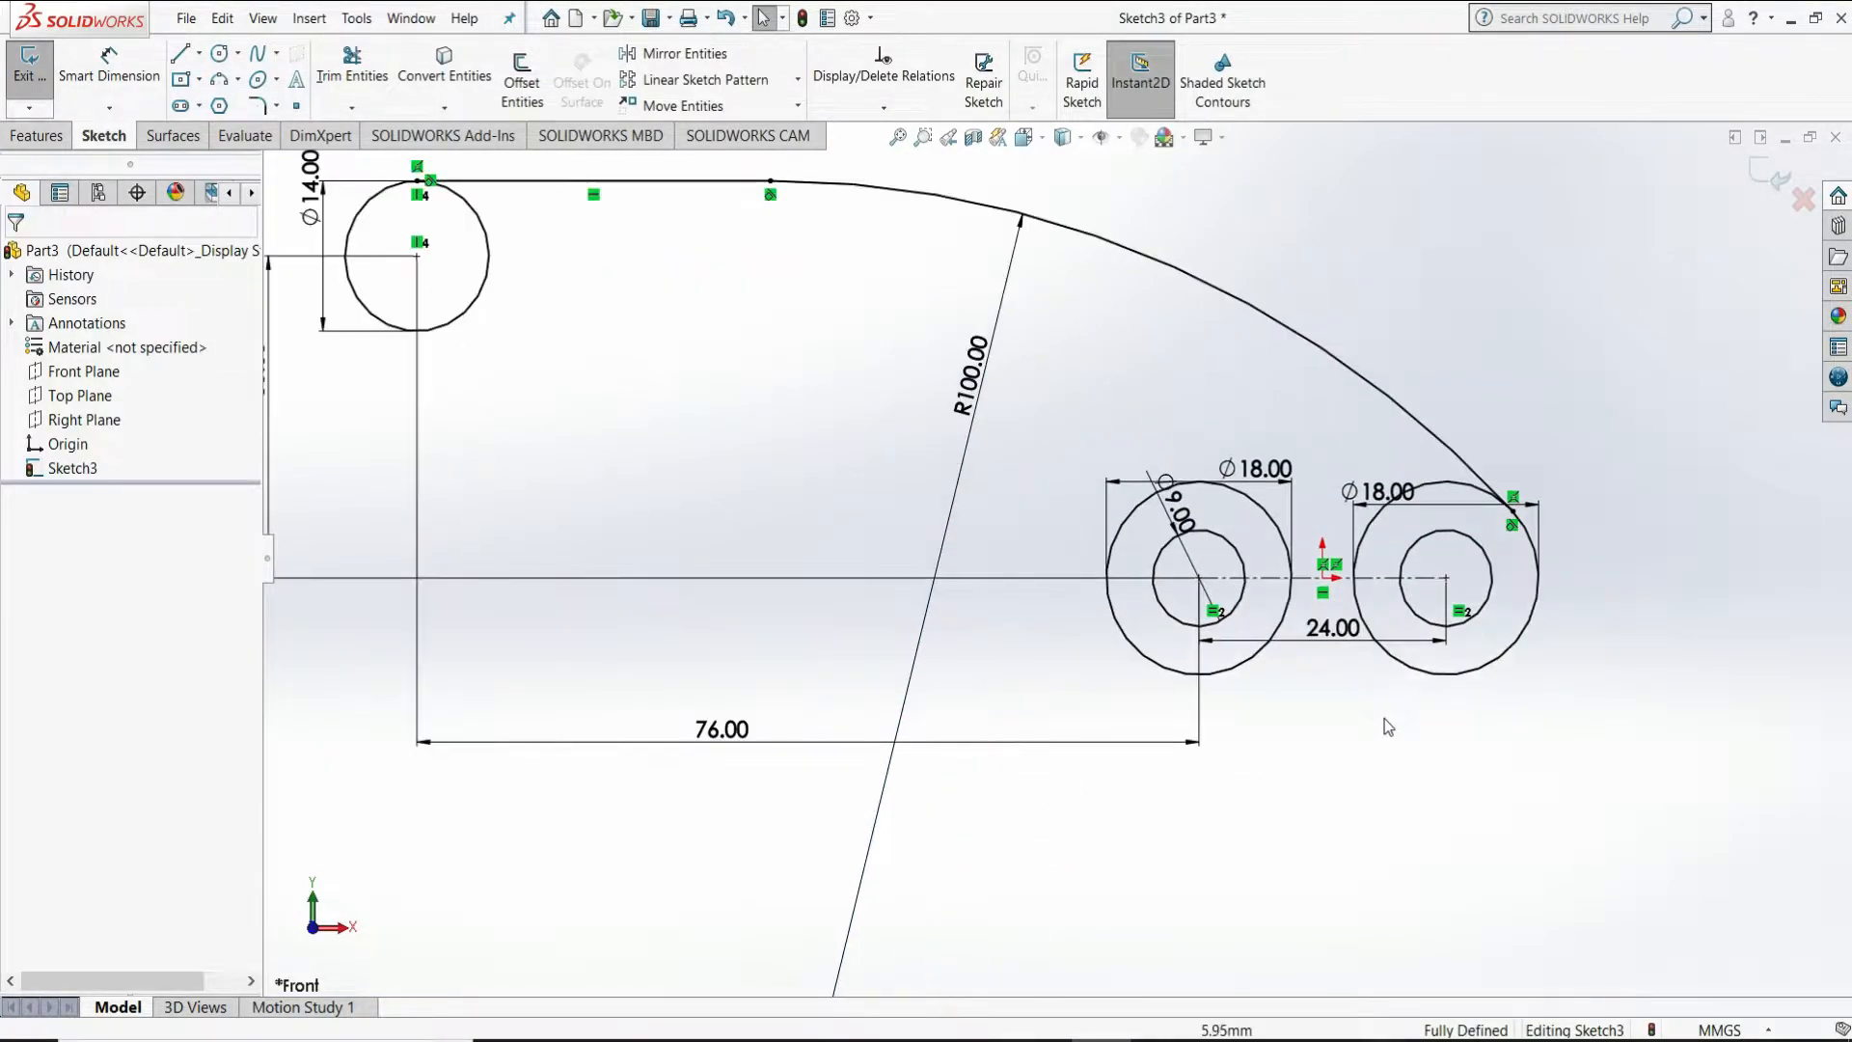
{"action": "left_click", "coordinate": [1240, 672]}
{"action": "left_click", "coordinate": [1399, 670]}
{"action": "left_click", "coordinate": [1347, 654]}
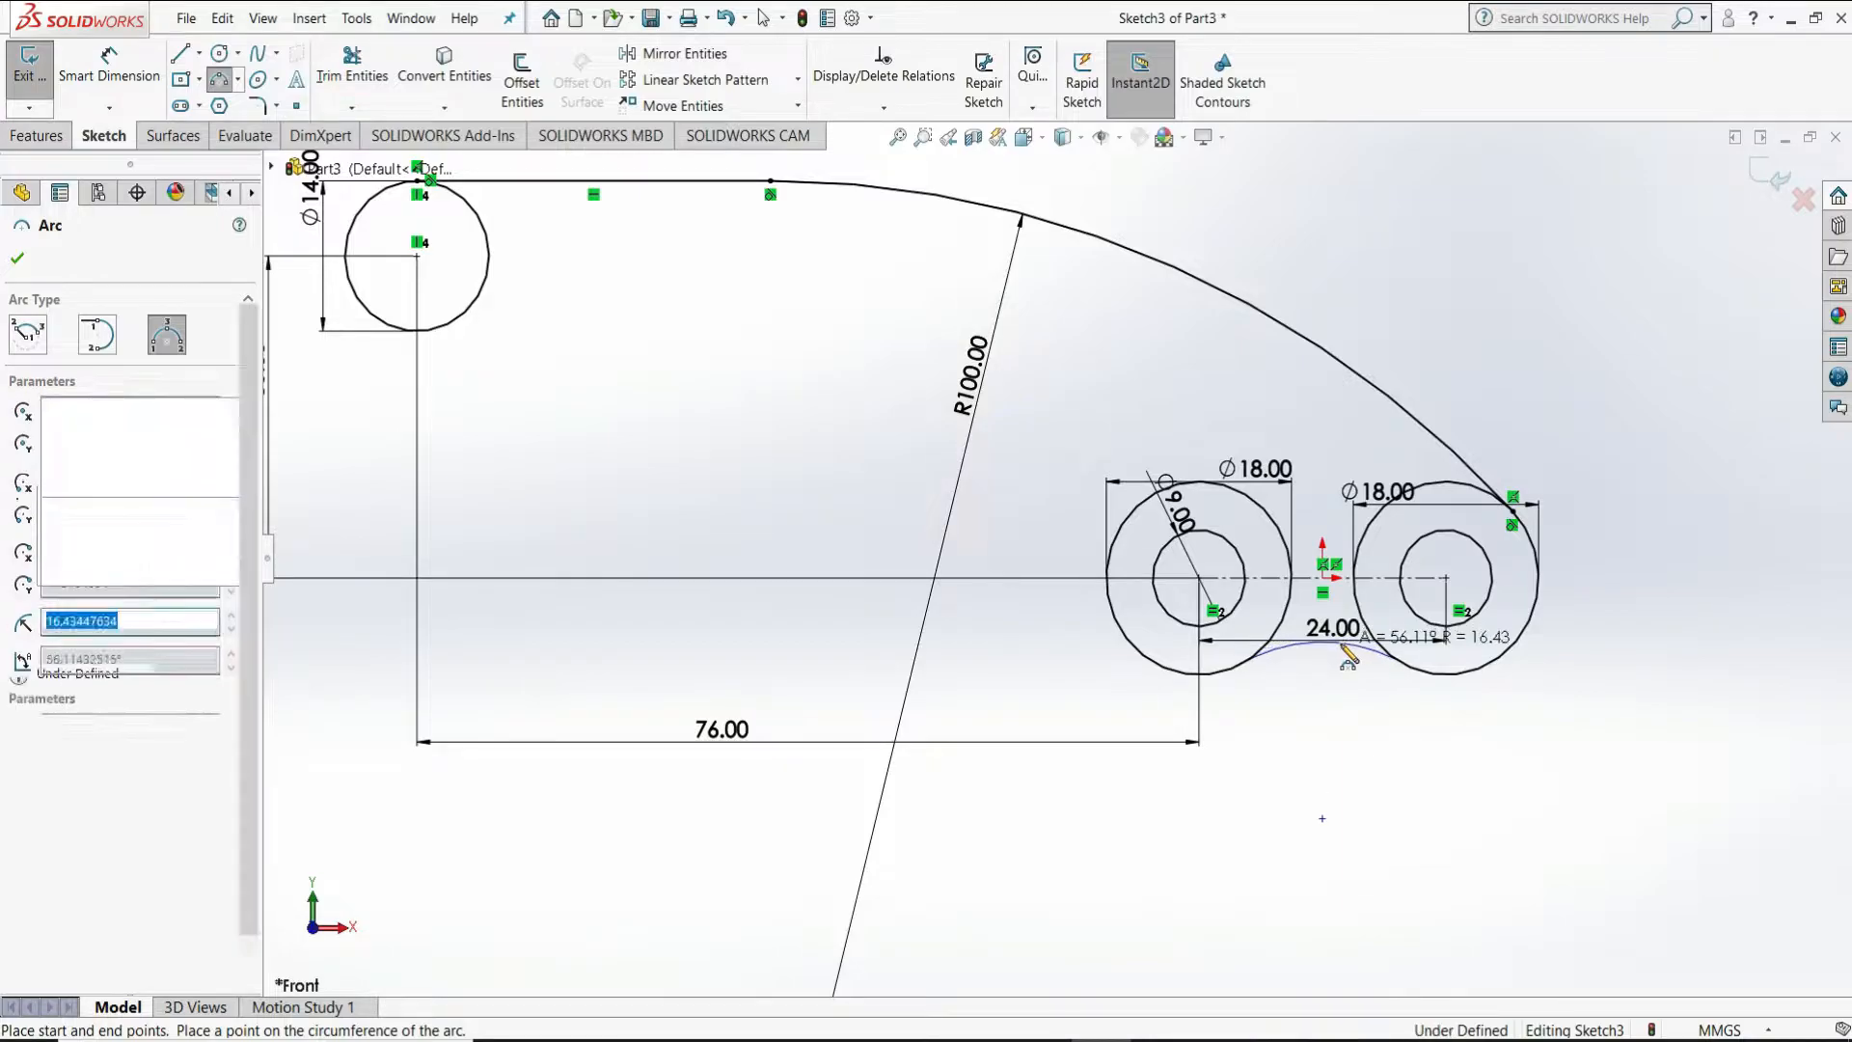
{"action": "right_click", "coordinate": [1350, 658]}
{"action": "left_click", "coordinate": [1371, 665]}
{"action": "key", "text": "Escape"}
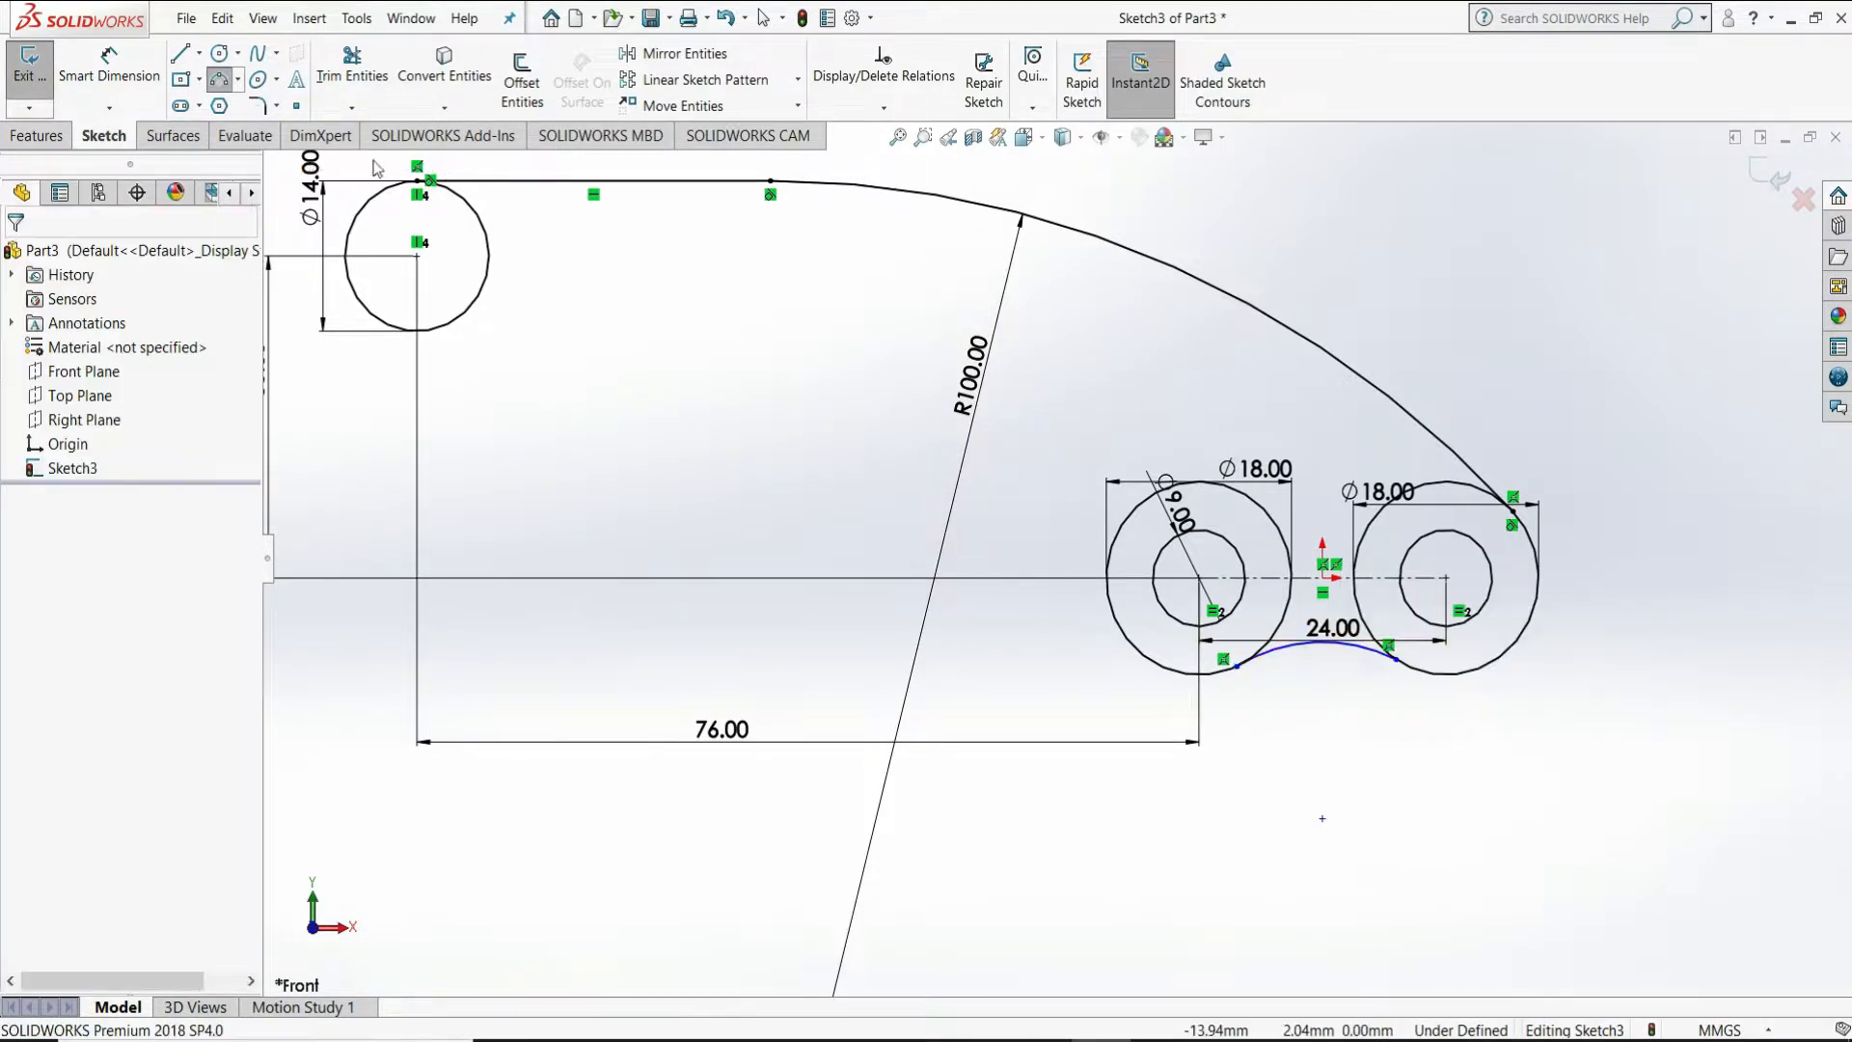
Dimension the radius of the small arc between the two outer circles as 15 mm and end dimensioning
{"action": "left_click", "coordinate": [131, 82]}
{"action": "left_click", "coordinate": [1341, 694]}
{"action": "left_click", "coordinate": [1324, 781]}
{"action": "type", "text": "15"}
{"action": "key", "text": "Return"}
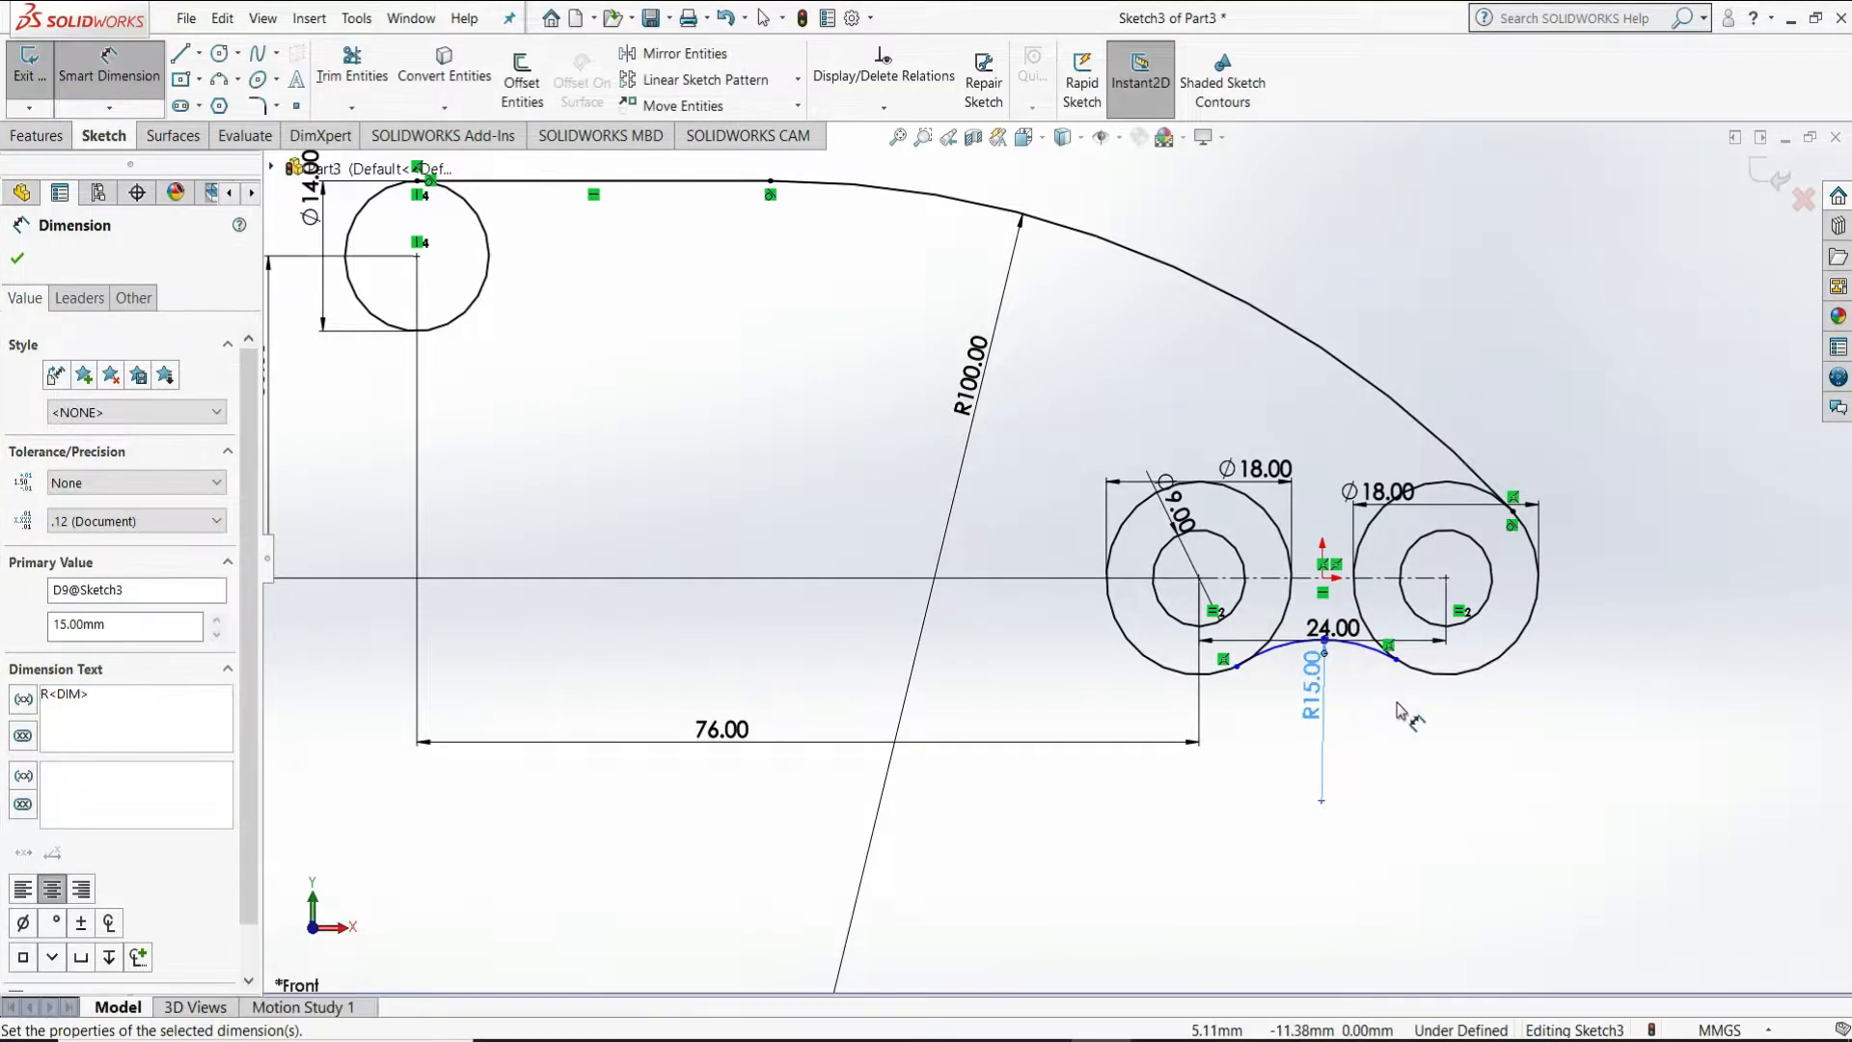
{"action": "right_click", "coordinate": [1403, 711]}
{"action": "left_click", "coordinate": [1417, 769]}
Make the 15 mm radius arc tangent to the left outer circle
{"action": "scroll", "coordinate": [1350, 690], "scroll_direction": "down", "scroll_amount": 3}
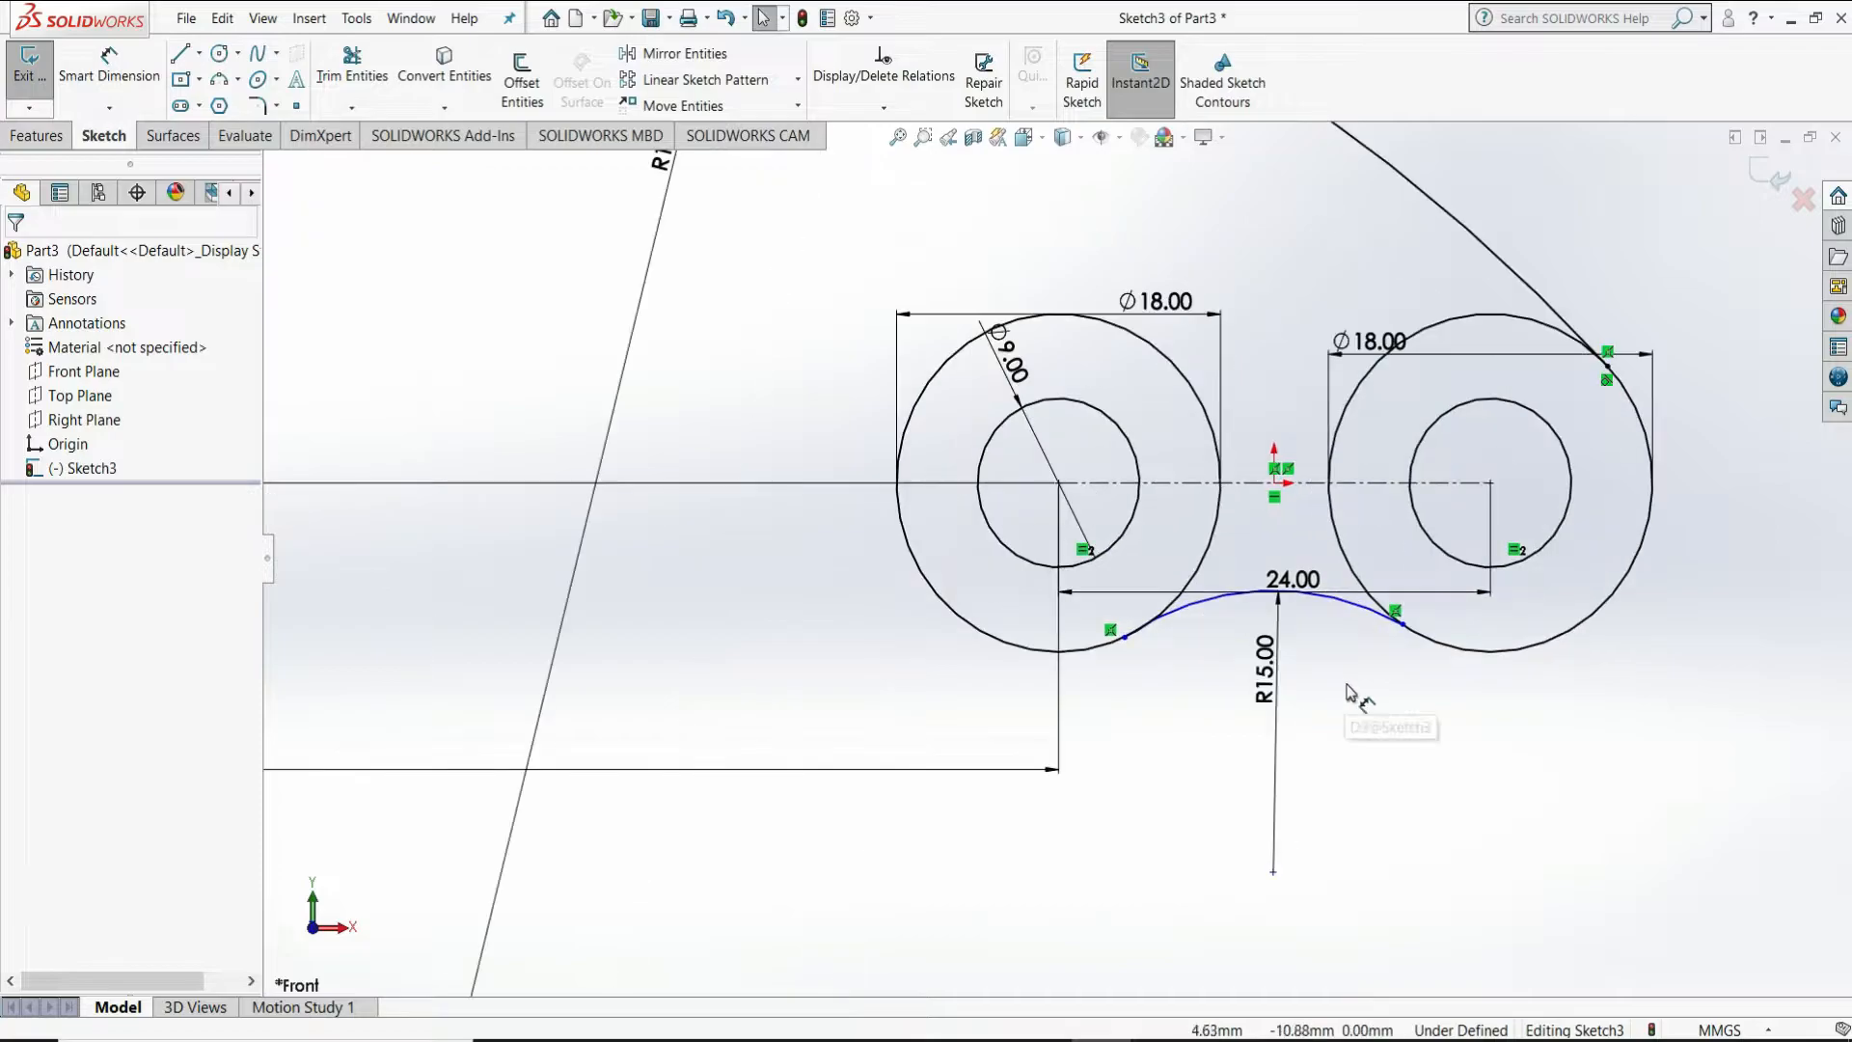
{"action": "scroll", "coordinate": [1350, 690], "scroll_direction": "down", "scroll_amount": 2}
{"action": "left_click", "coordinate": [1093, 561]}
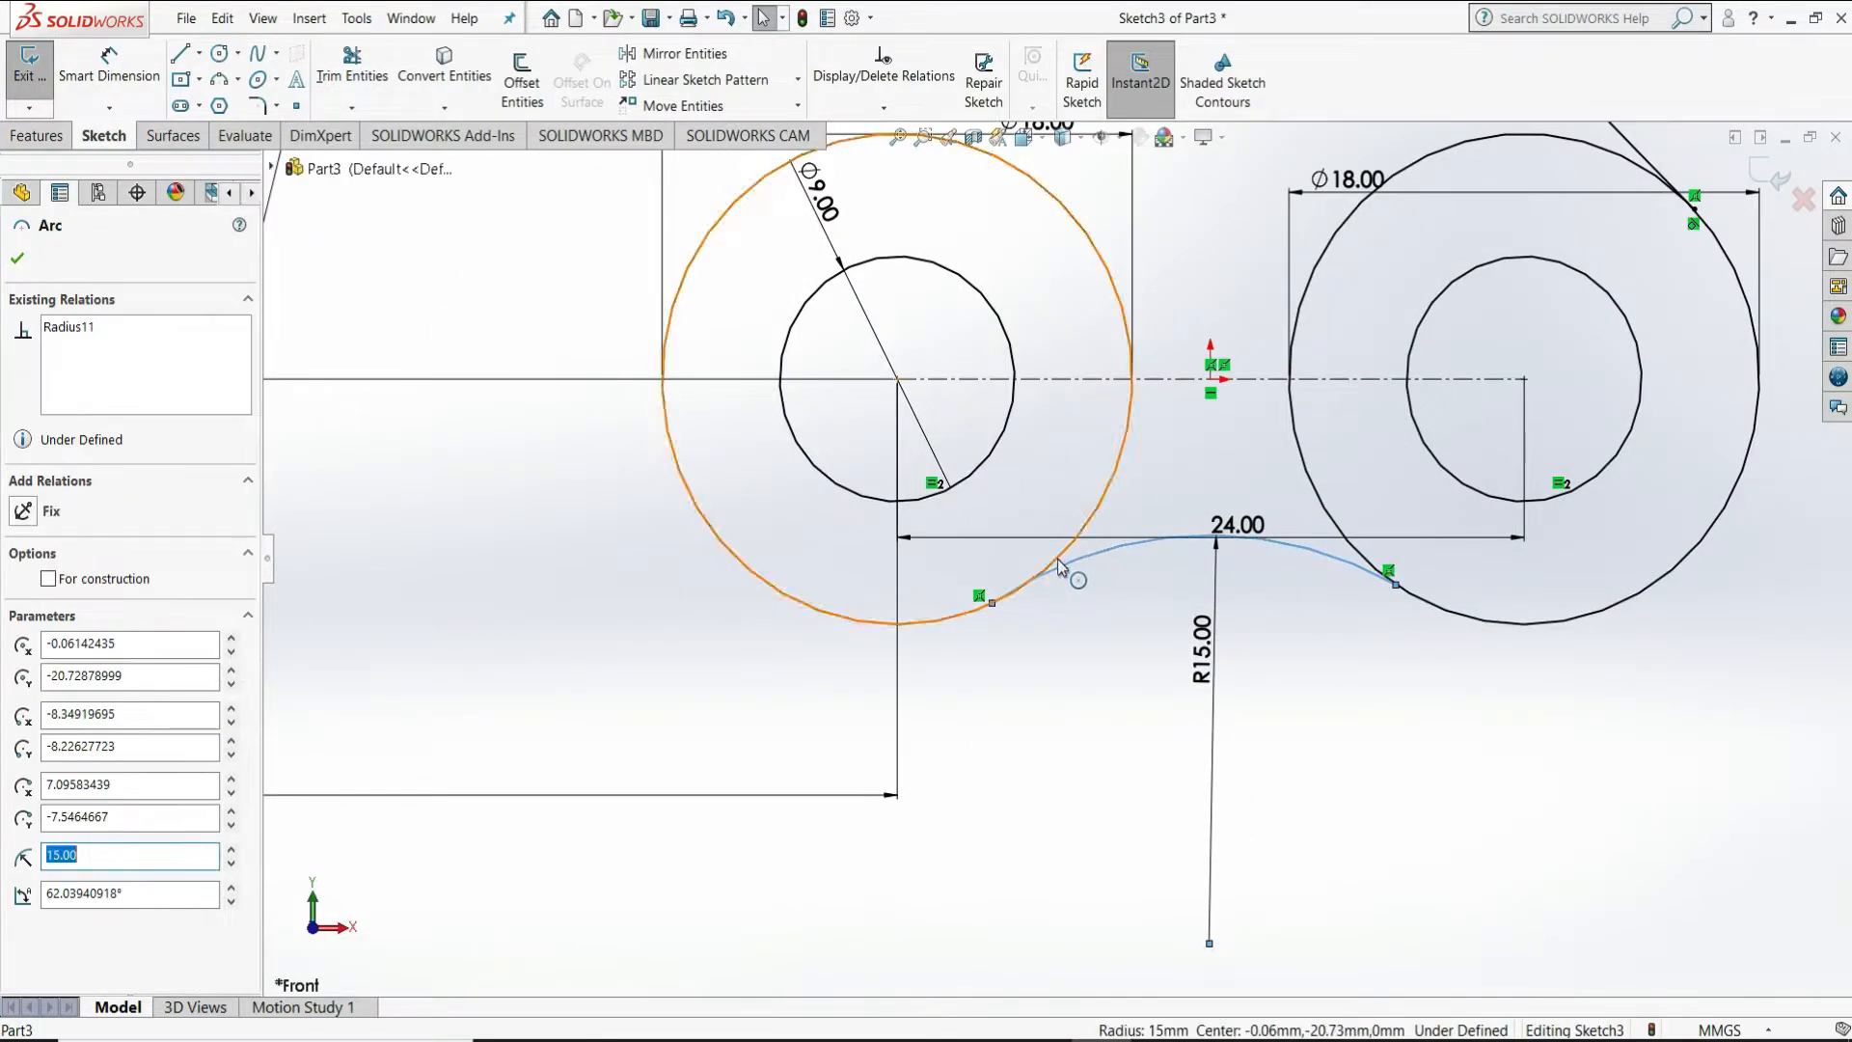
{"action": "left_click", "coordinate": [1064, 559]}
{"action": "left_click", "coordinate": [1065, 561], "text": "ctrl"}
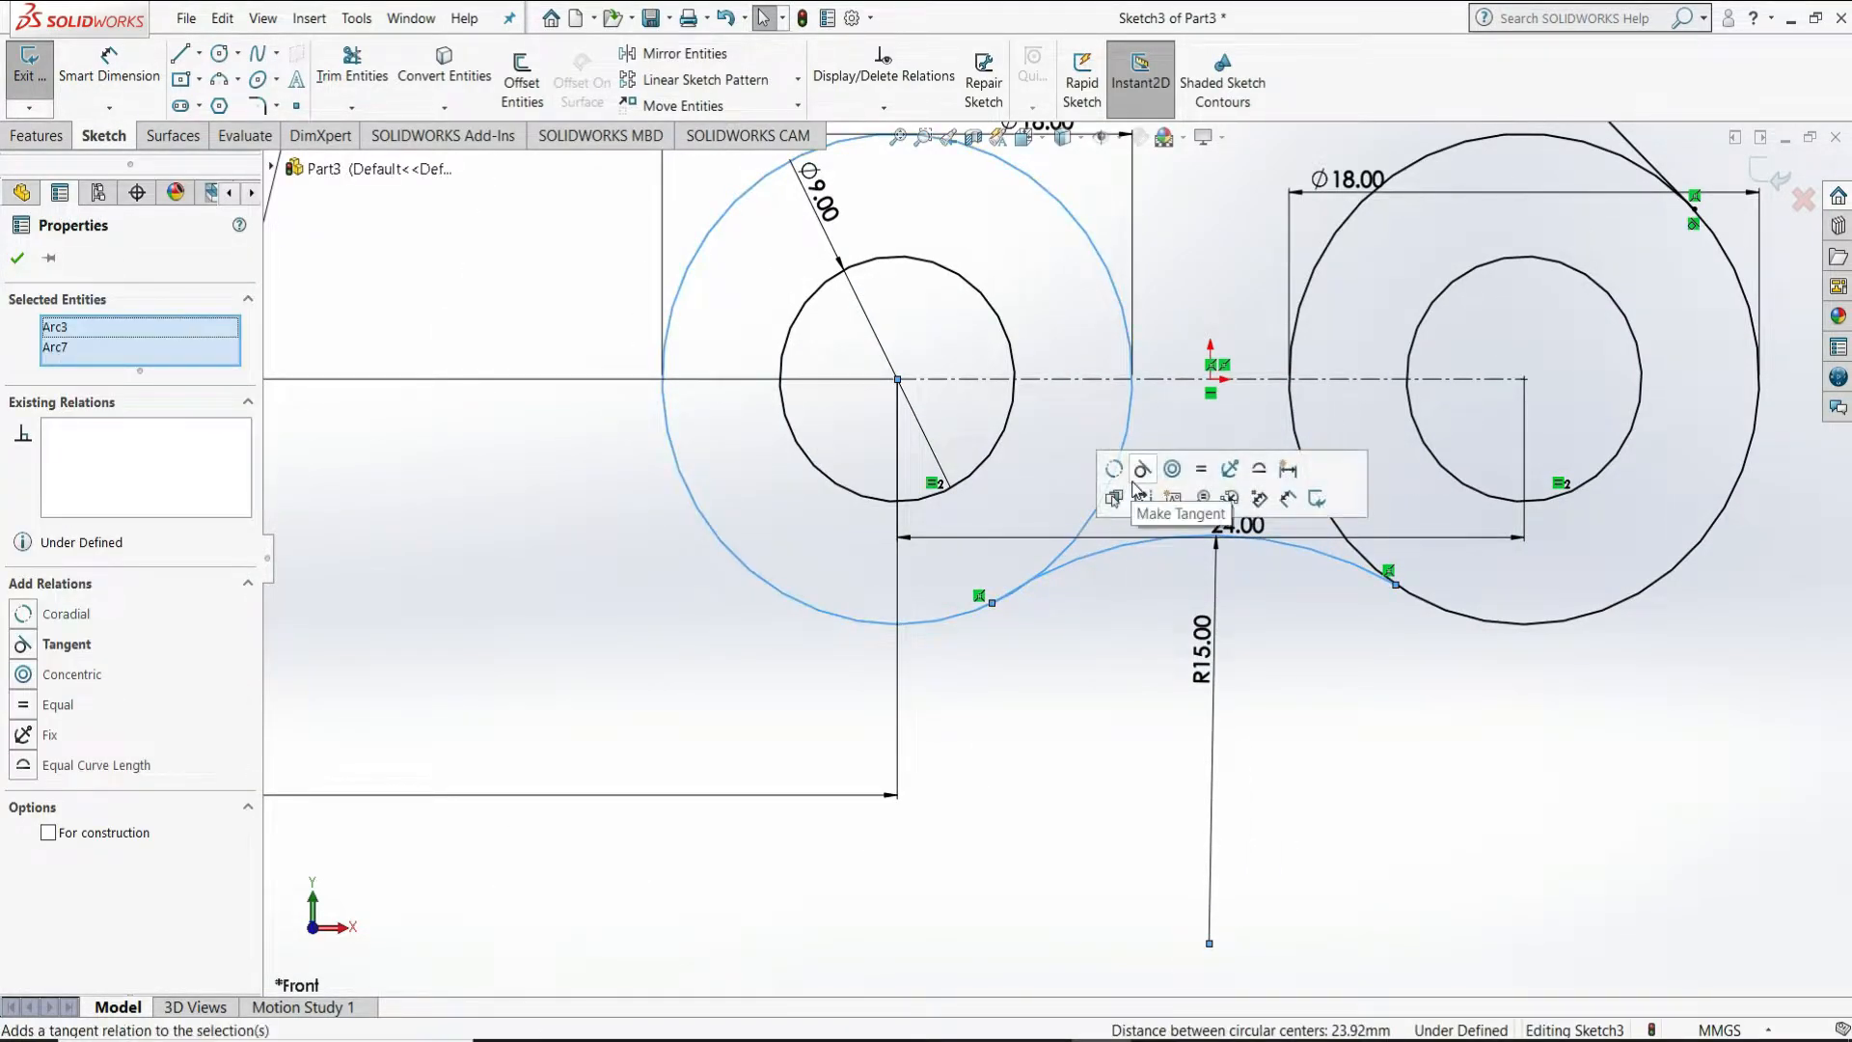
{"action": "left_click", "coordinate": [1297, 614]}
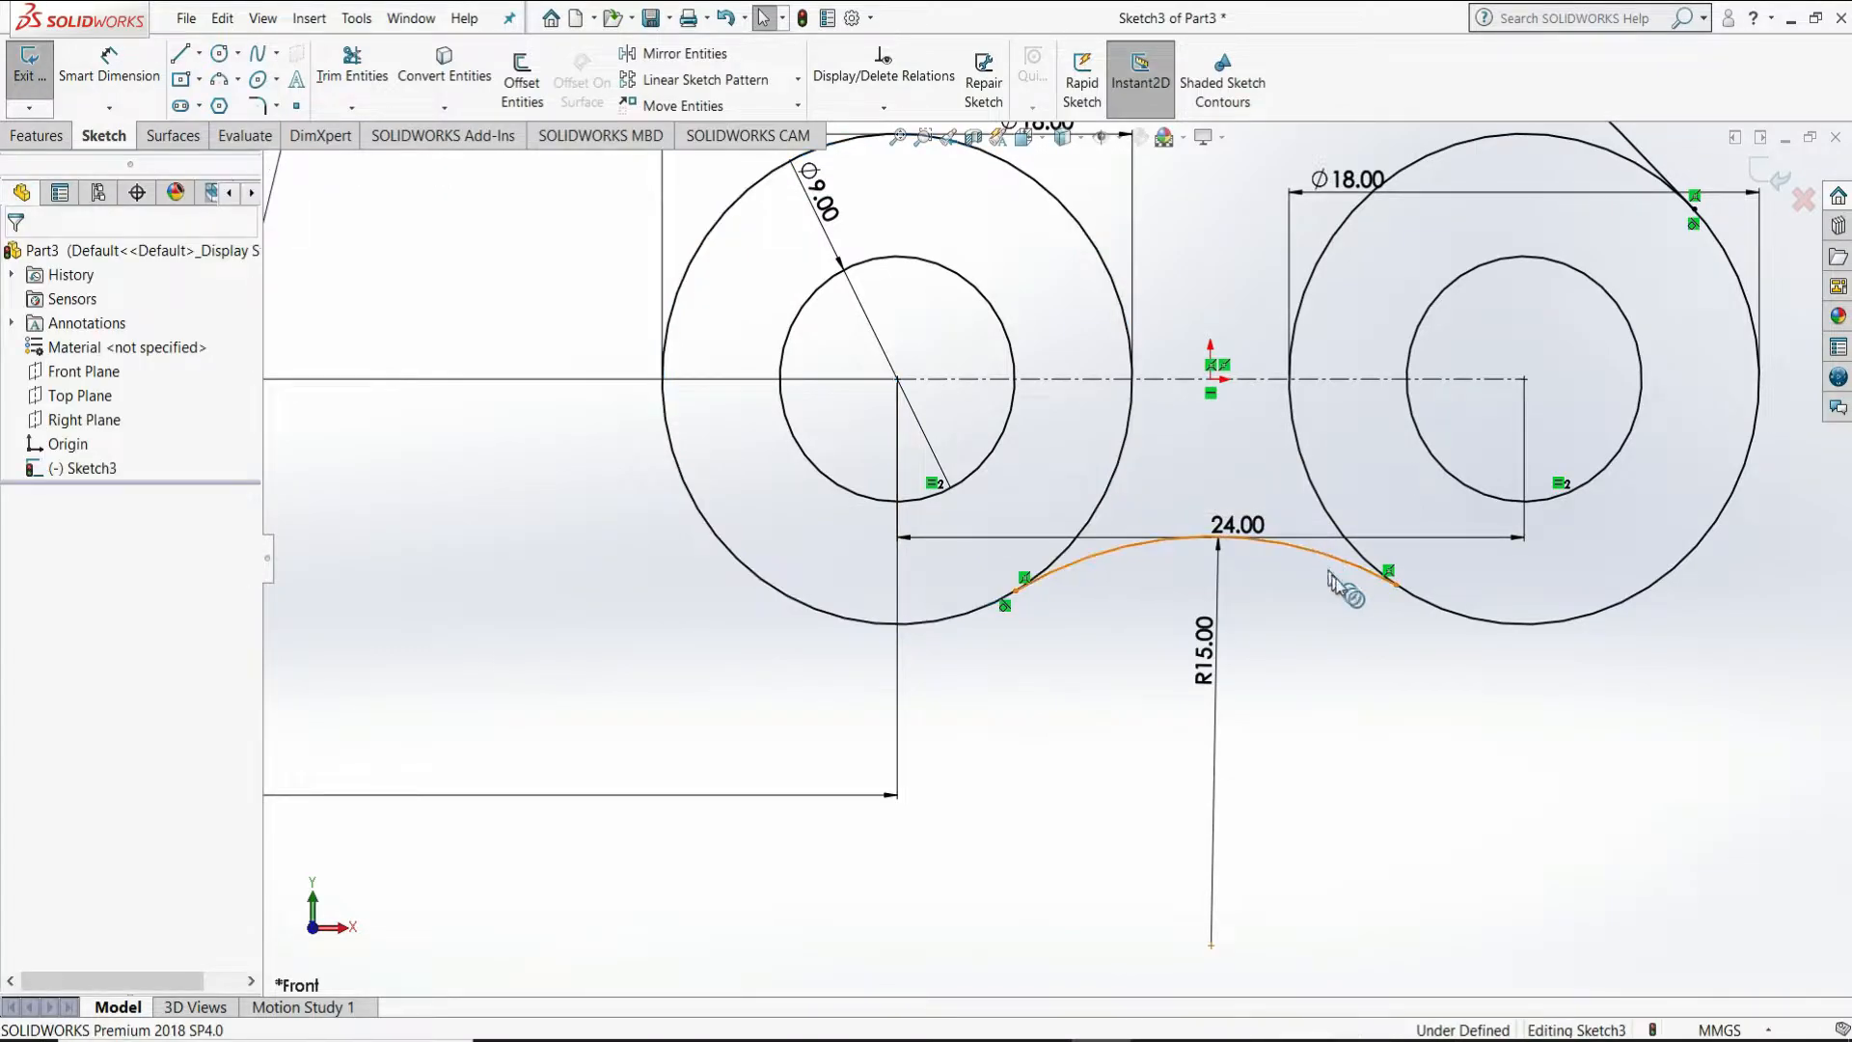
Make the 15 mm radius arc tangent to the right outer circle
{"action": "left_click", "coordinate": [1330, 581]}
{"action": "left_click", "coordinate": [1453, 611], "text": "ctrl"}
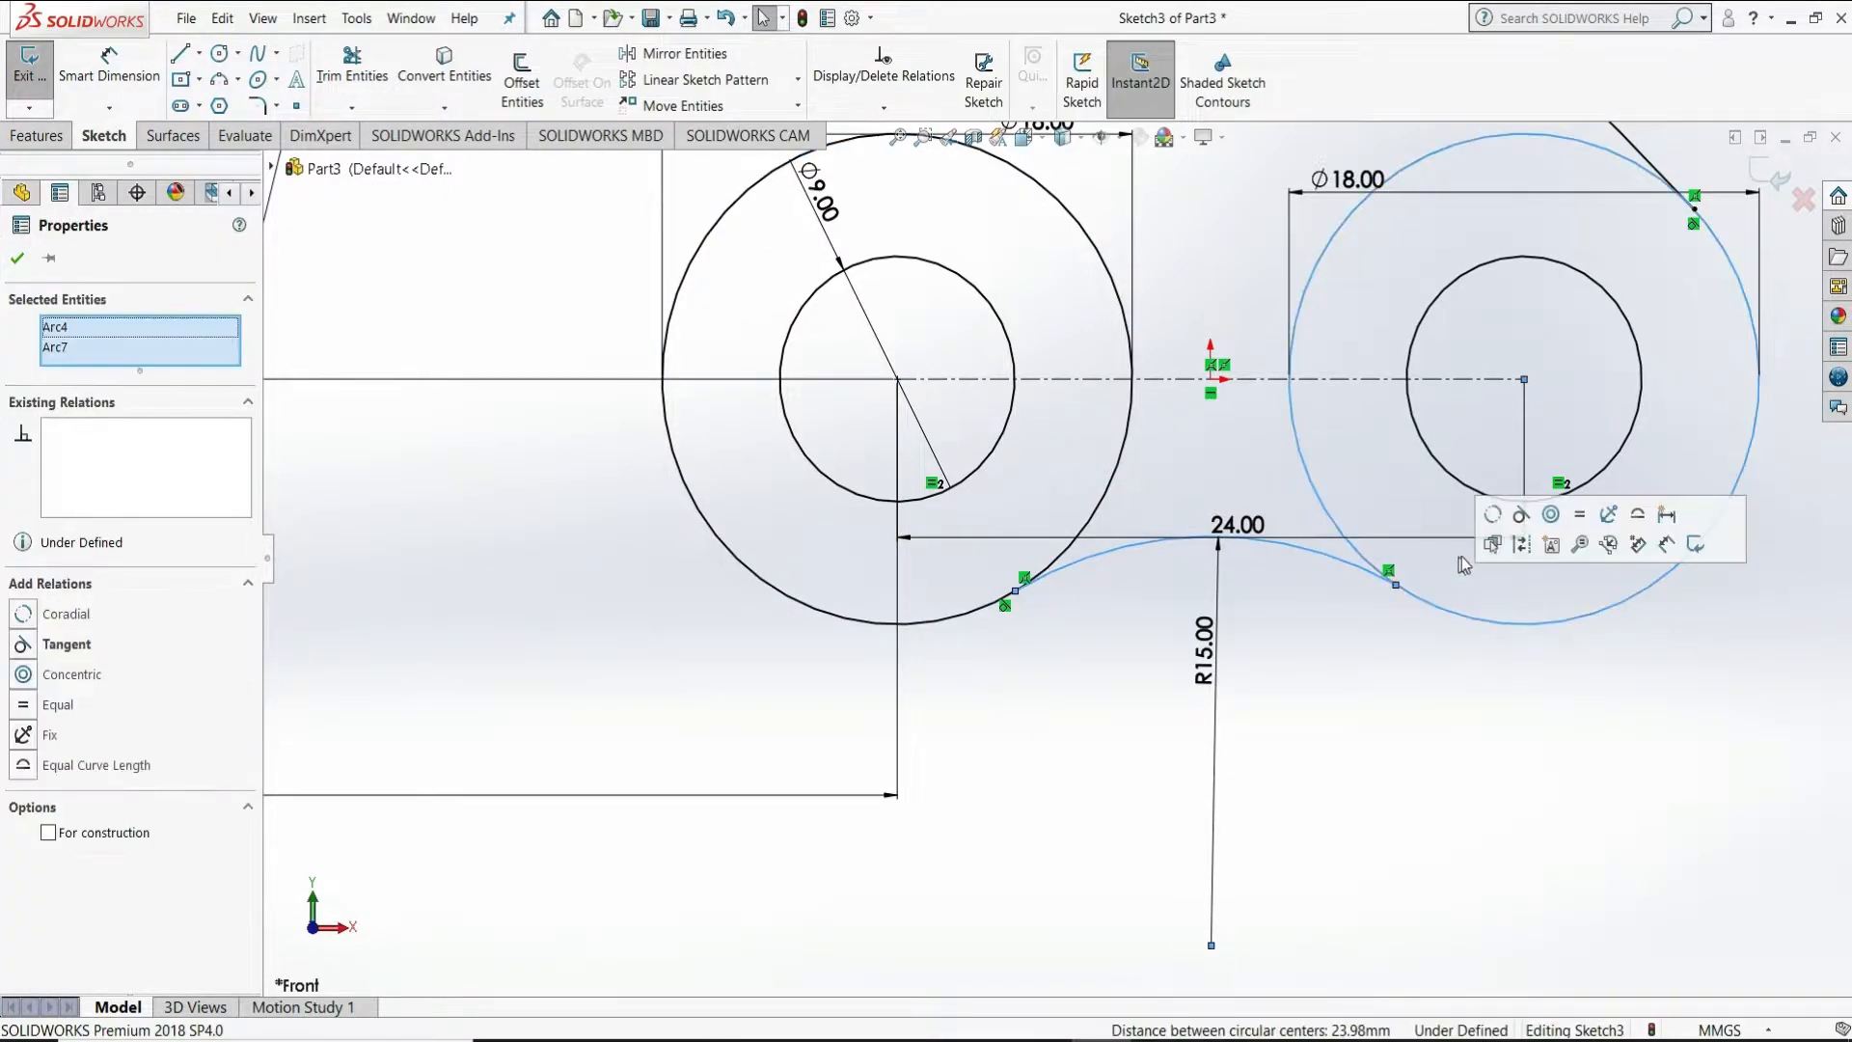
{"action": "left_click", "coordinate": [1521, 514]}
{"action": "left_click", "coordinate": [1536, 715]}
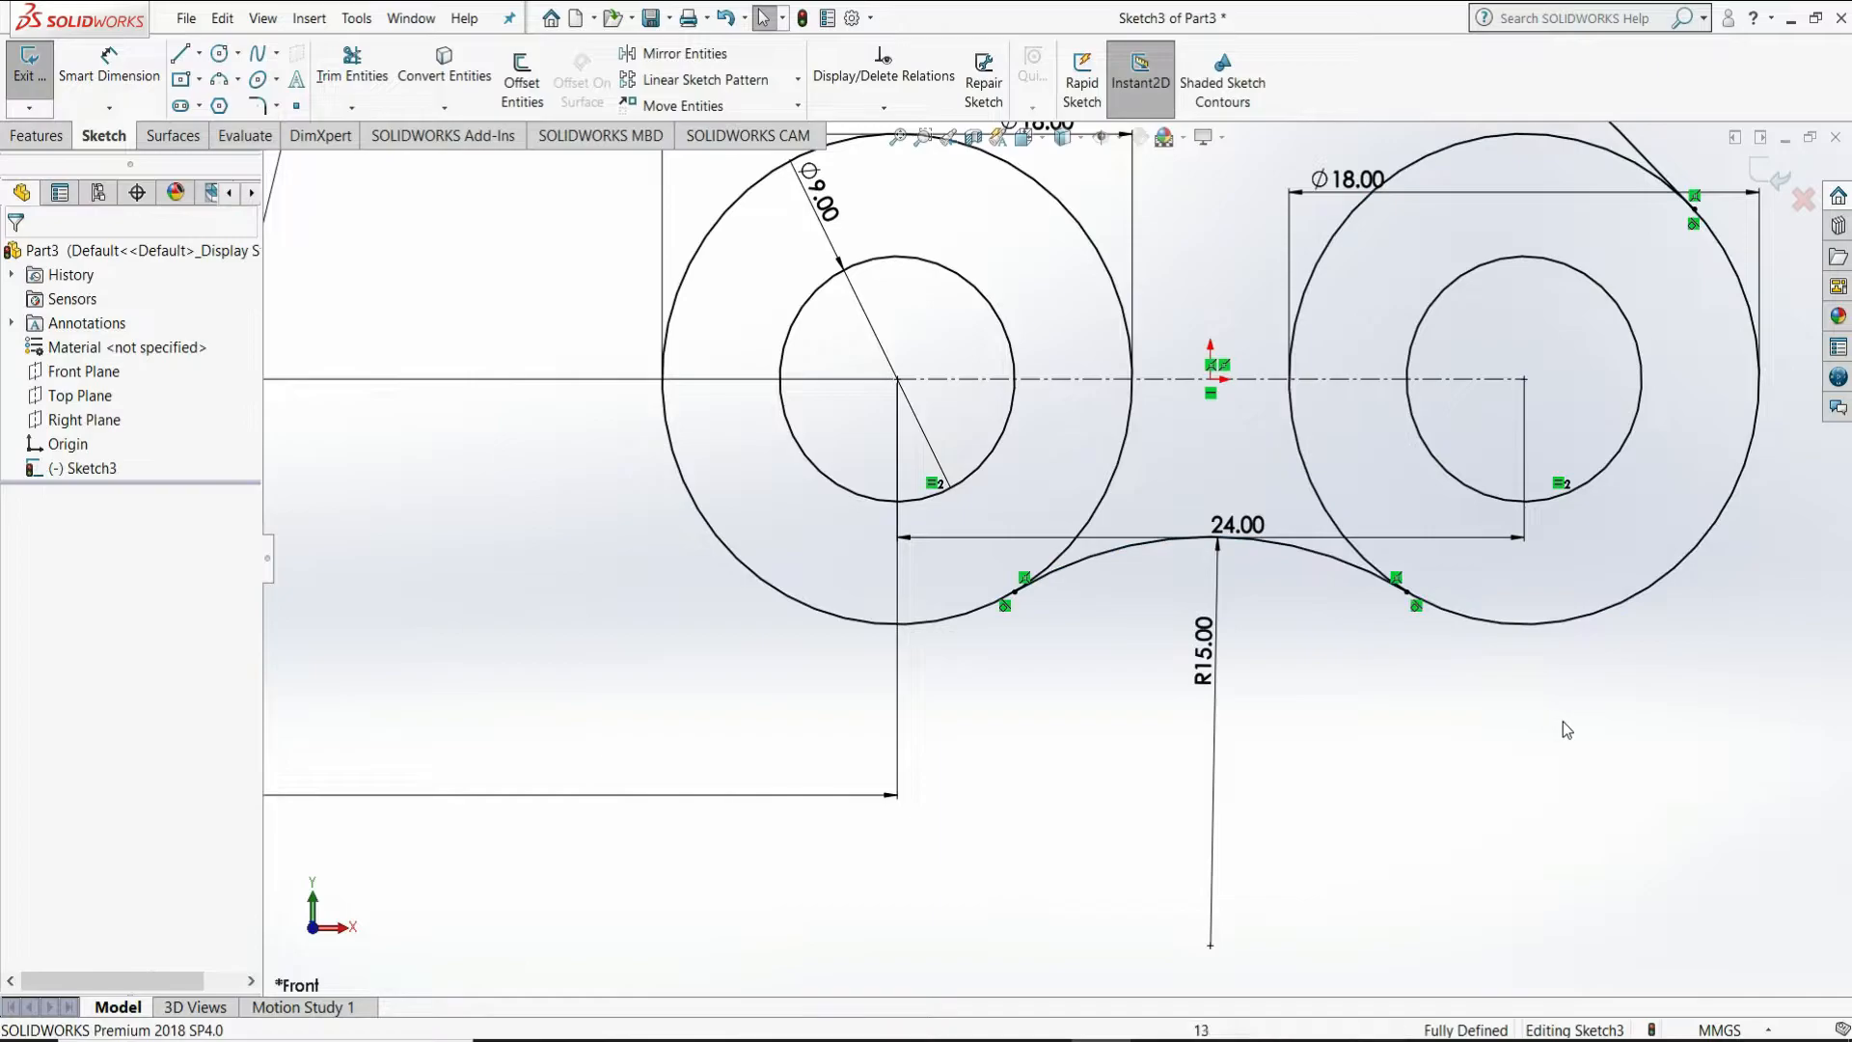
Draw an upward-bulging three-point arc of about 77.8 mm radius from the 14 mm circle's bottom point to the left 18 mm circle's lower-left side
{"action": "scroll", "coordinate": [1572, 726], "scroll_direction": "up", "scroll_amount": 5}
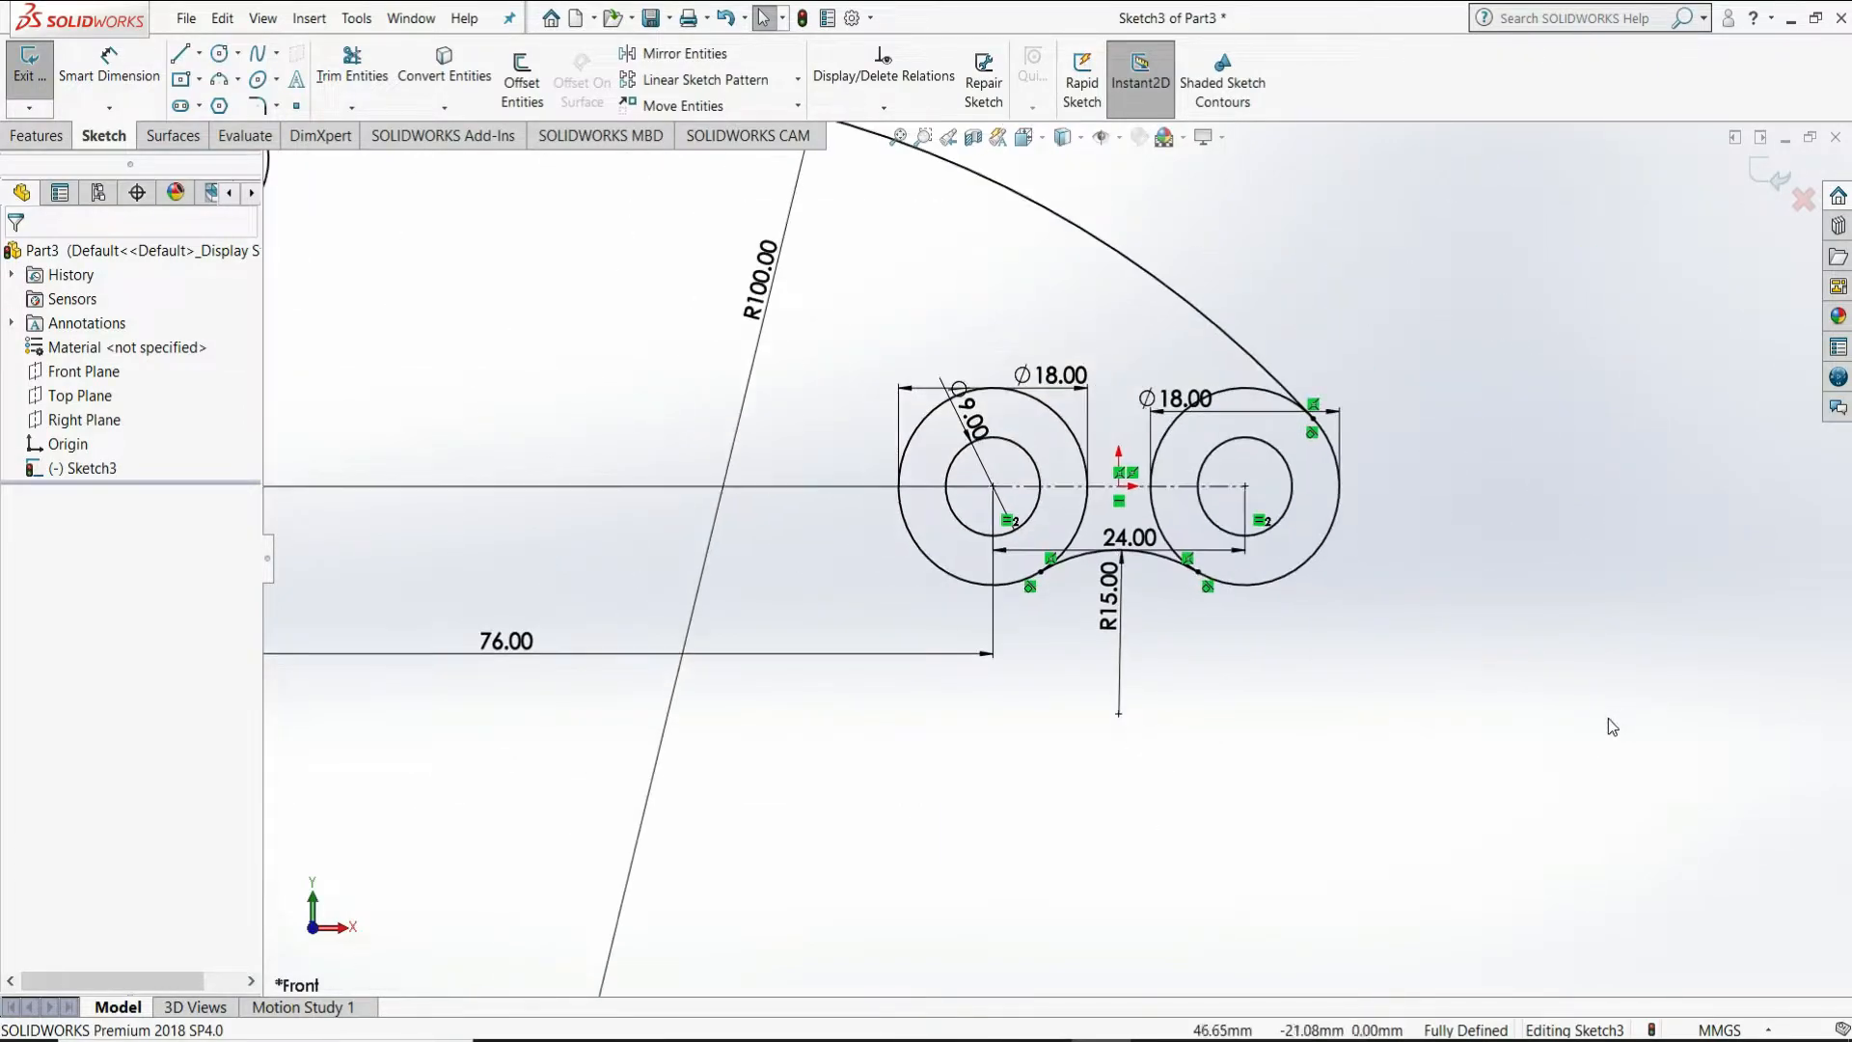
{"action": "scroll", "coordinate": [1596, 709], "scroll_direction": "up", "scroll_amount": 2}
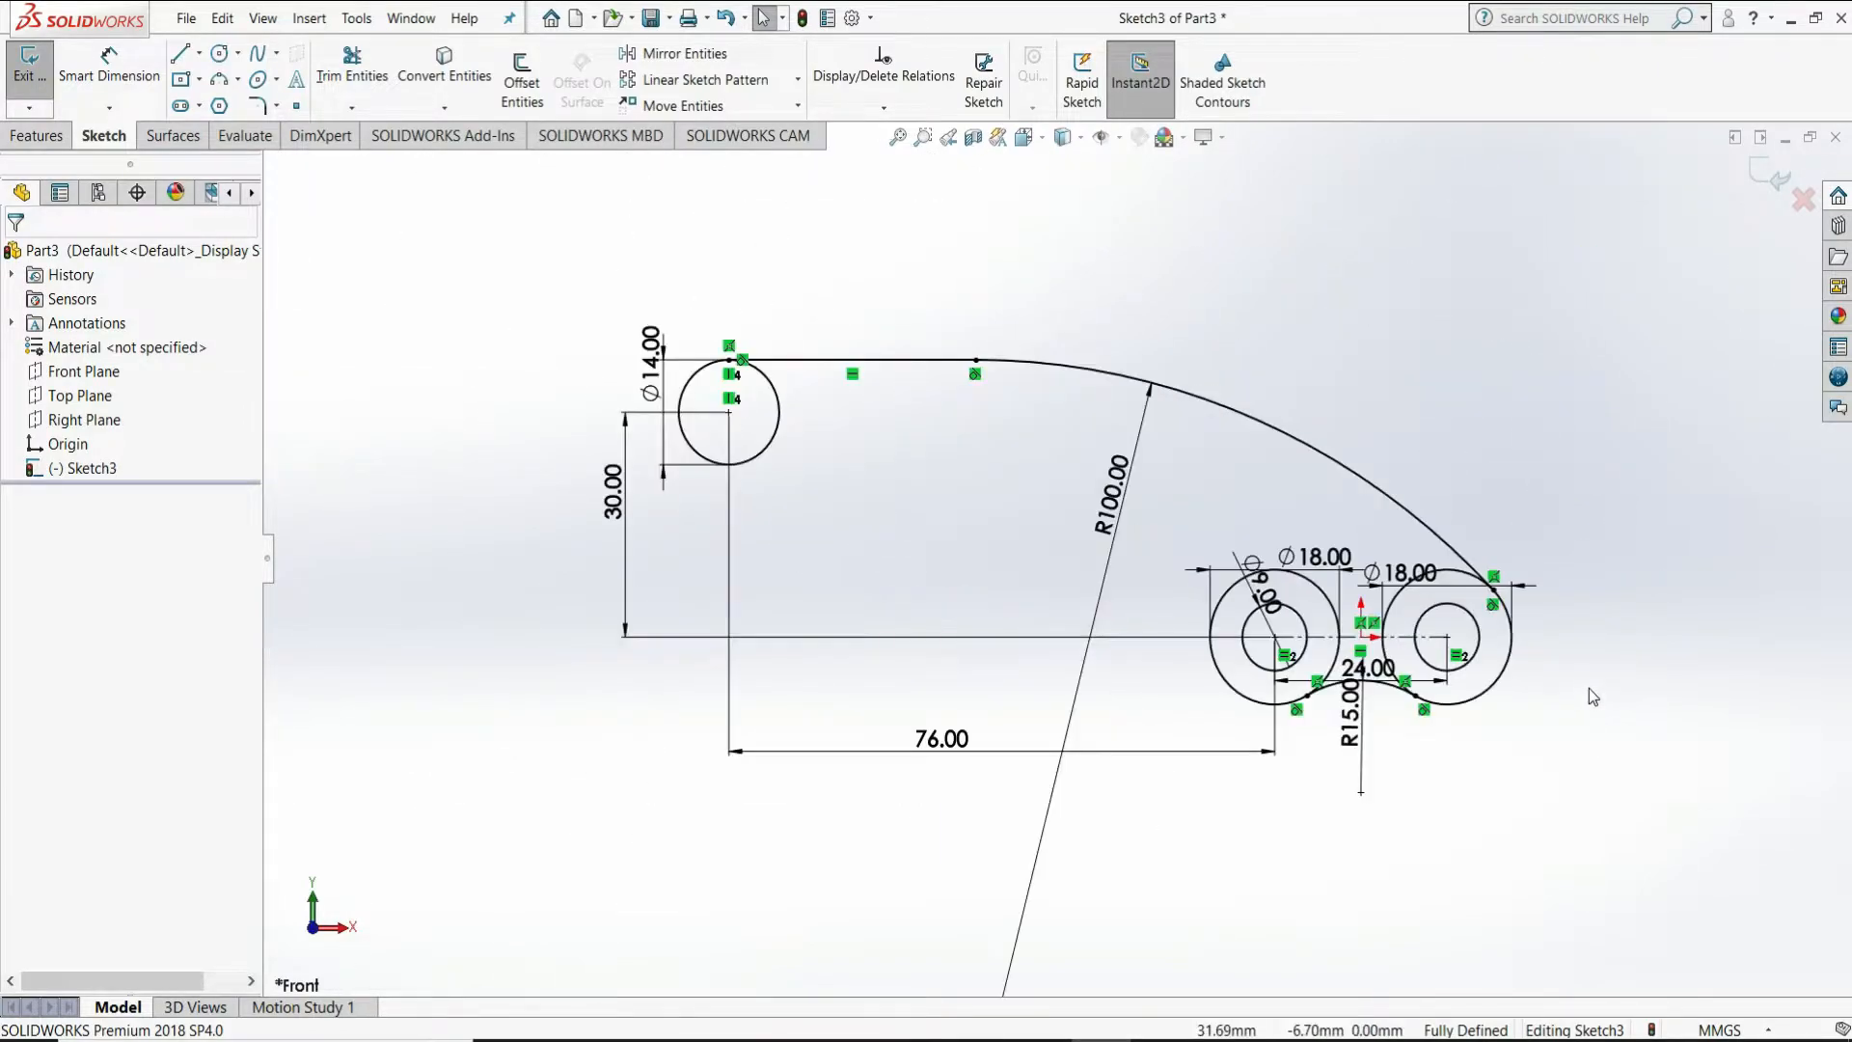
{"action": "left_click", "coordinate": [219, 81]}
{"action": "left_click", "coordinate": [729, 467]}
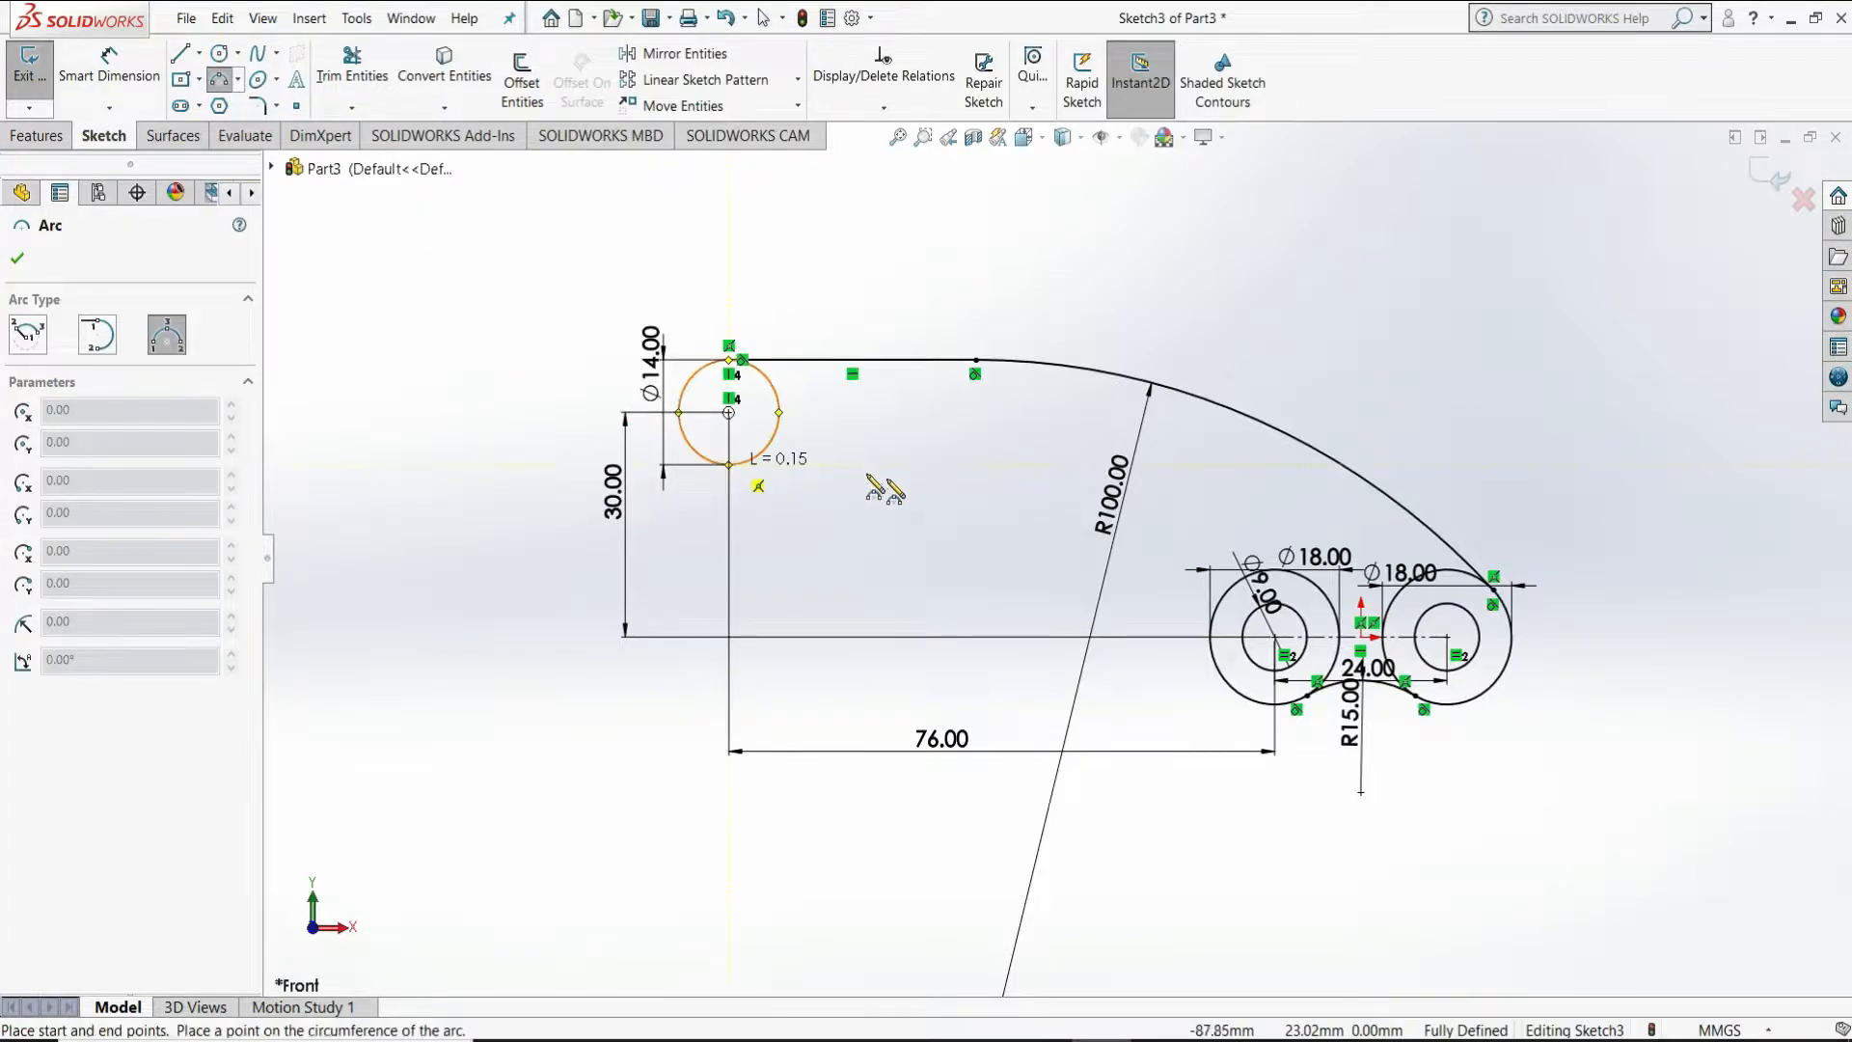
{"action": "left_click", "coordinate": [1229, 688]}
{"action": "left_click", "coordinate": [1154, 606]}
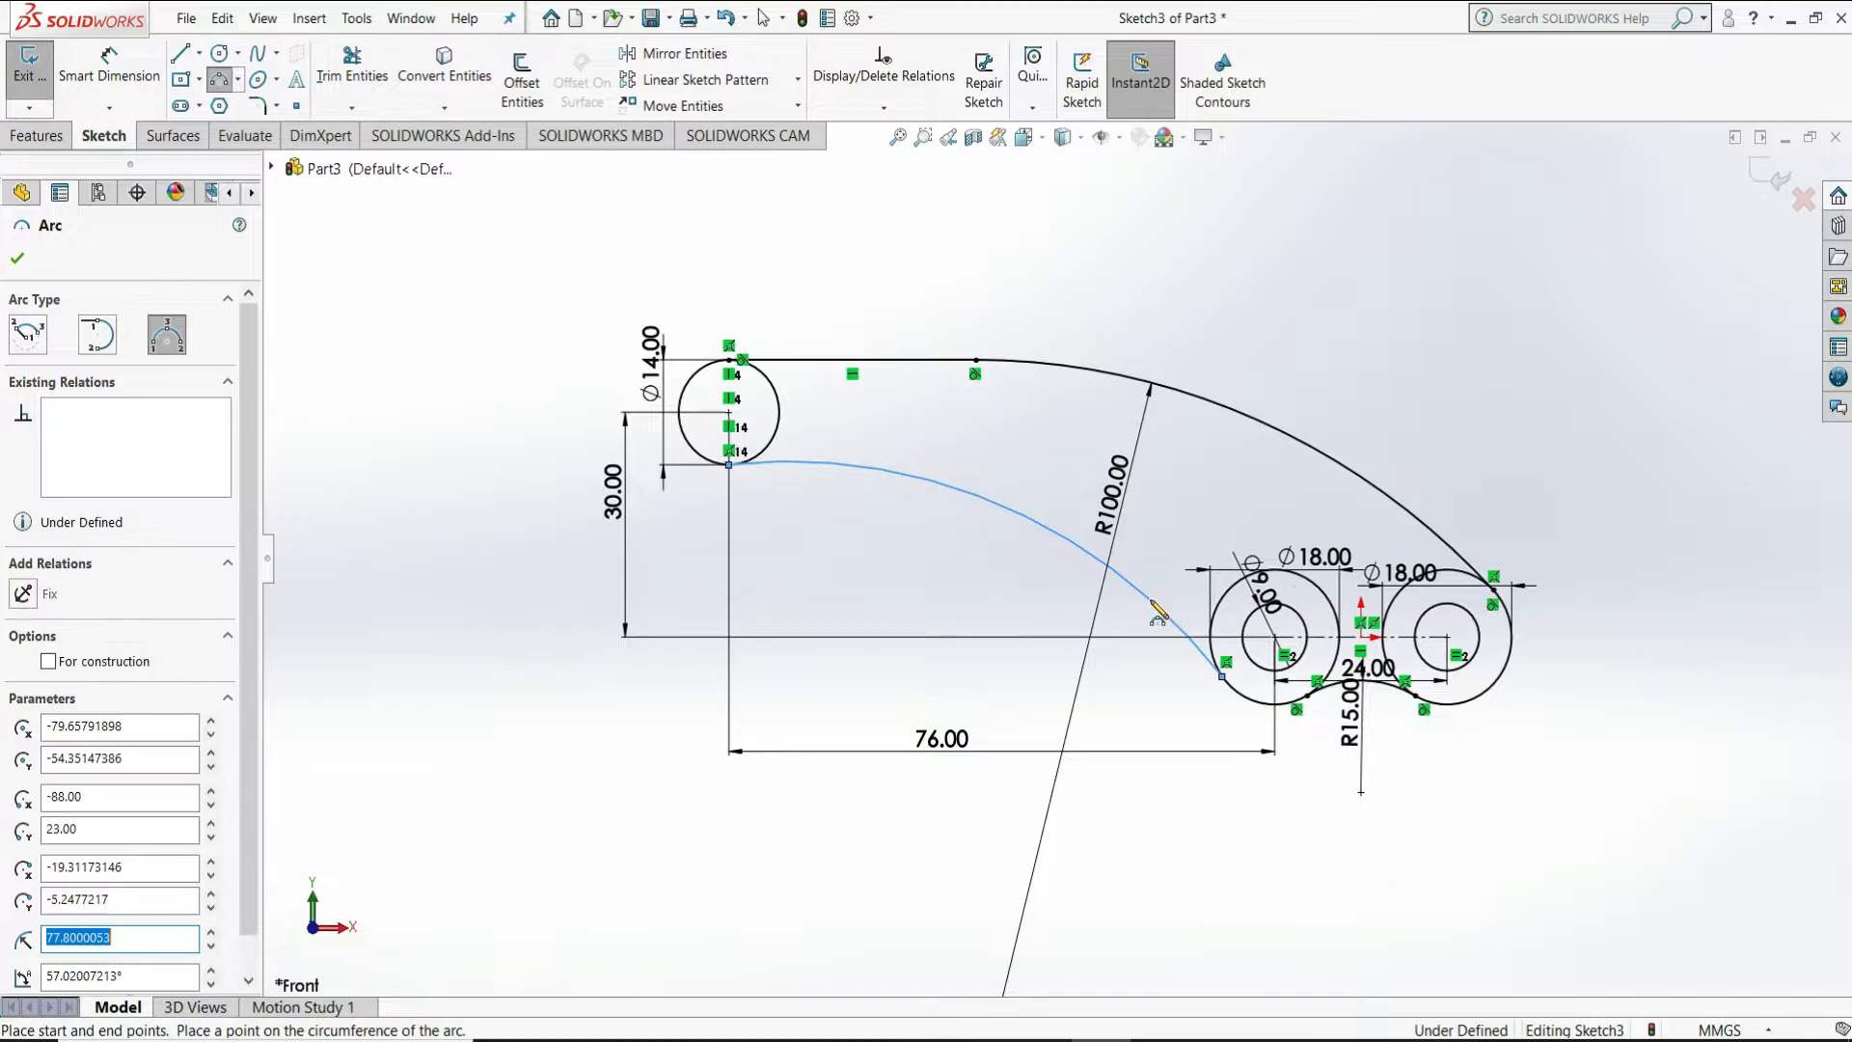
{"action": "right_click", "coordinate": [1154, 608]}
{"action": "left_click", "coordinate": [1195, 618]}
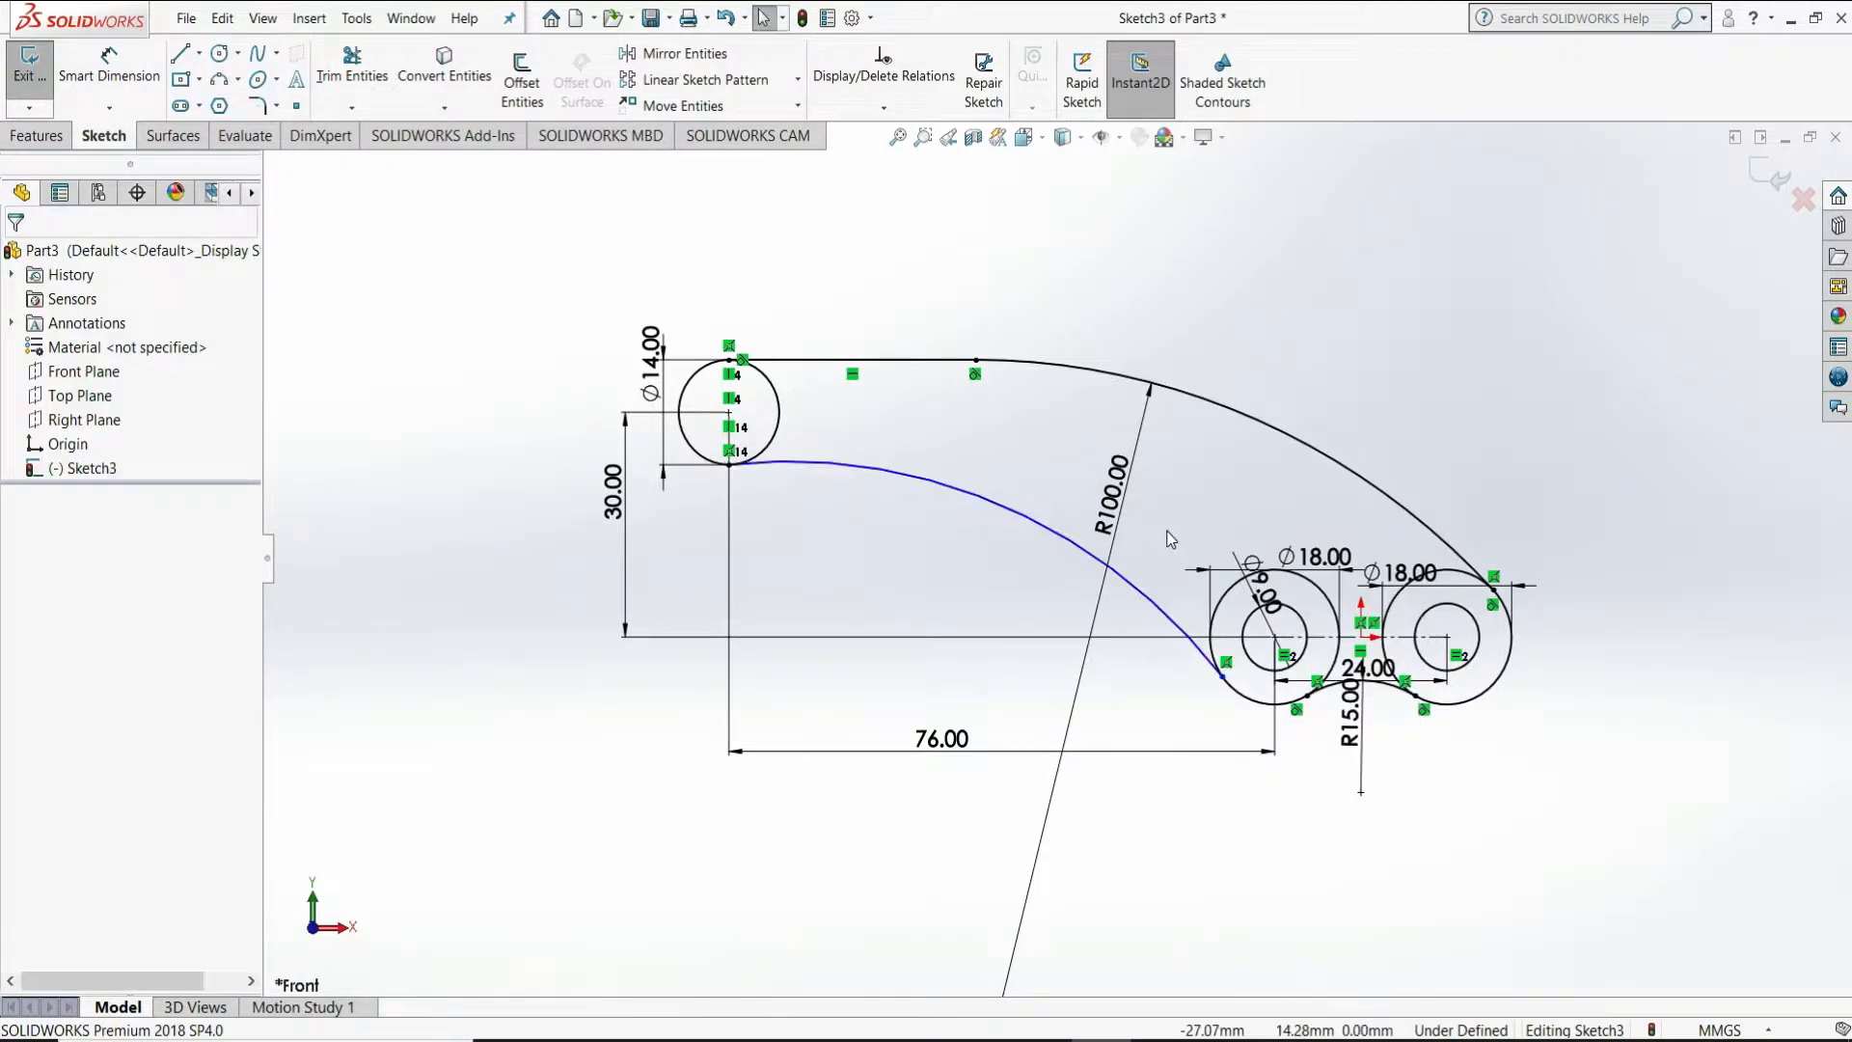
Dimension the lower long arc's radius as 50 mm and end dimensioning
{"action": "left_click", "coordinate": [109, 67]}
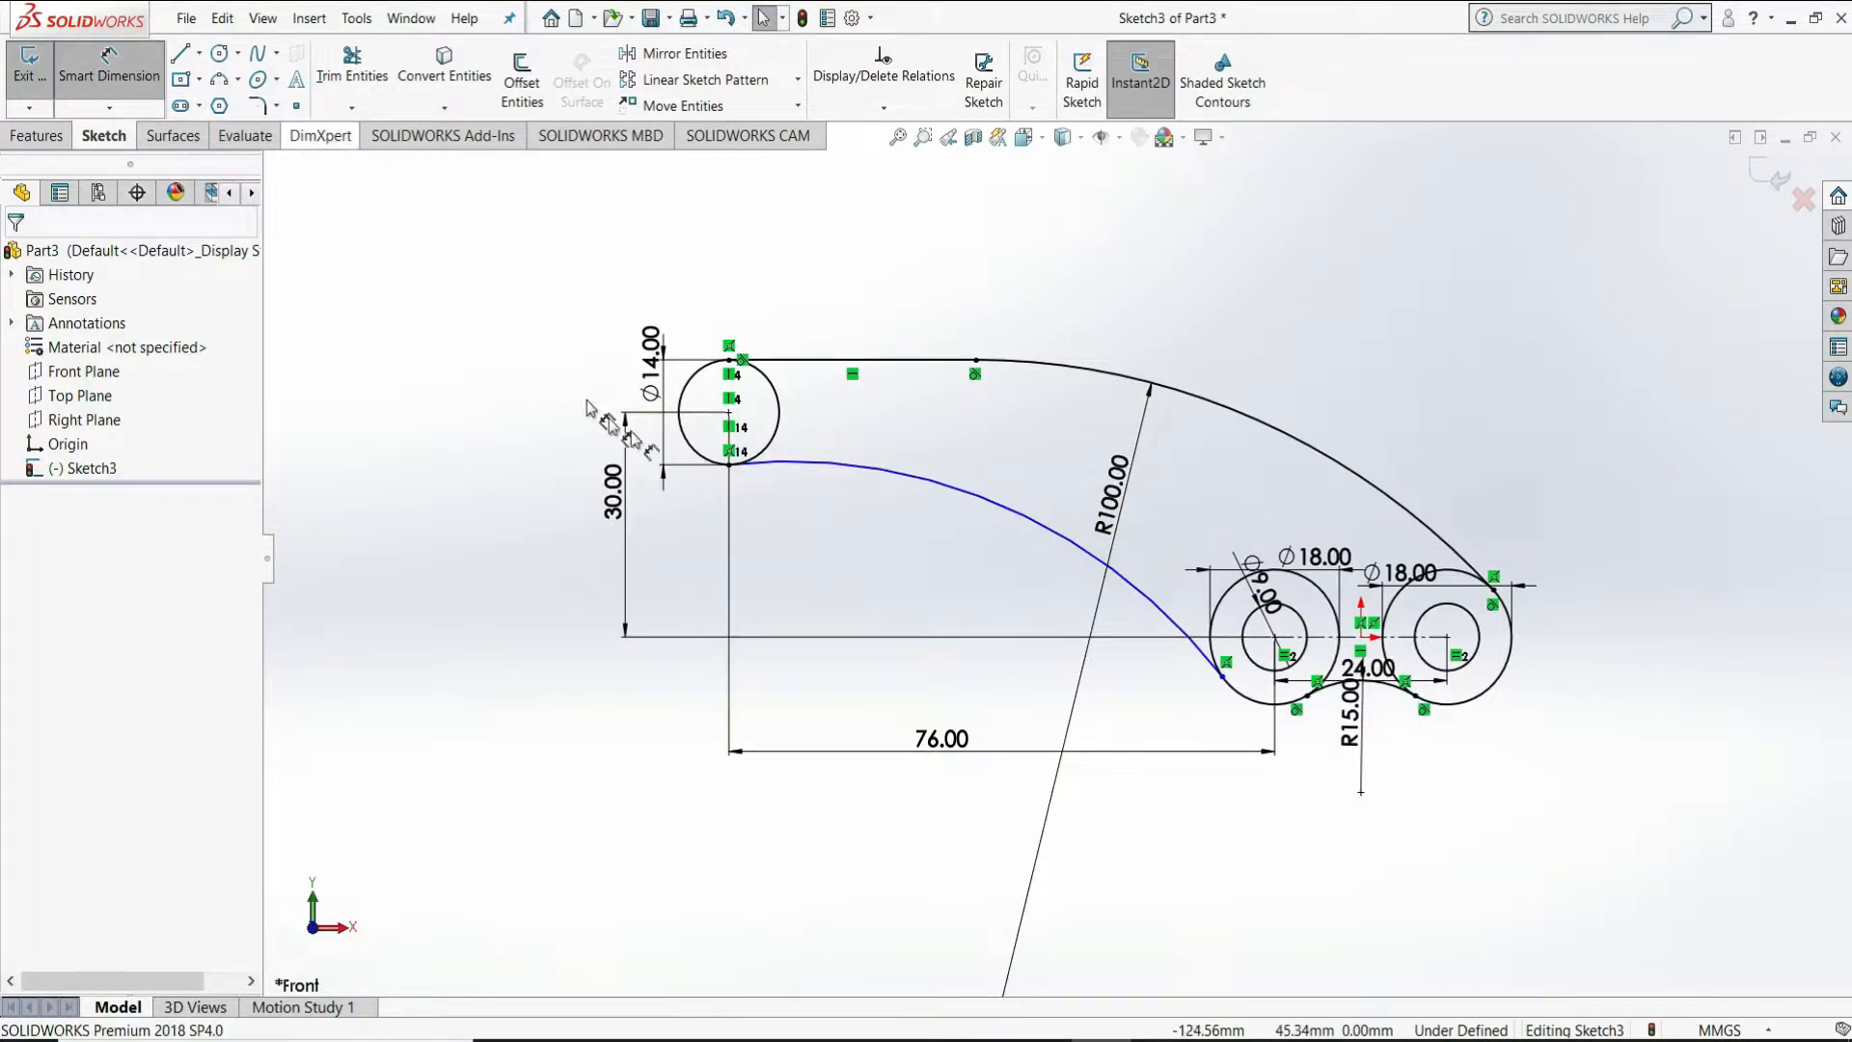
{"action": "left_click", "coordinate": [887, 473]}
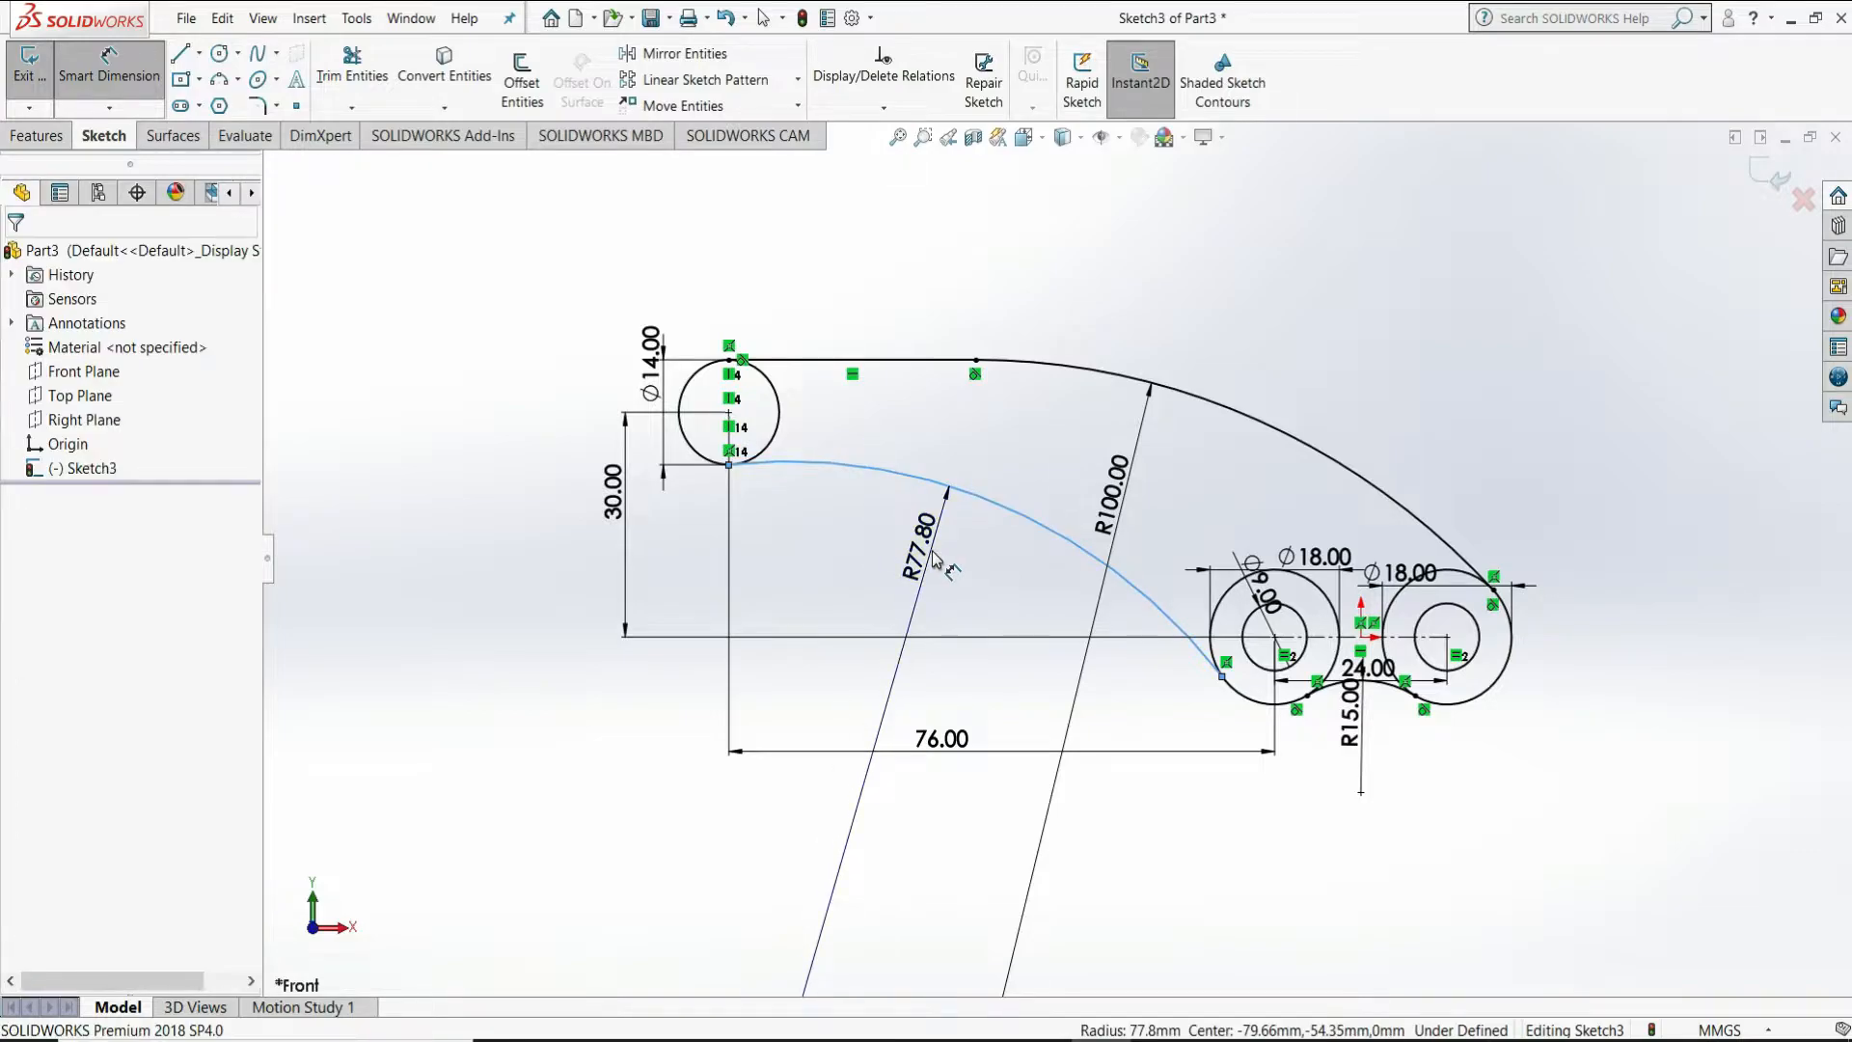
{"action": "left_click", "coordinate": [935, 558]}
{"action": "key", "text": "Escape"}
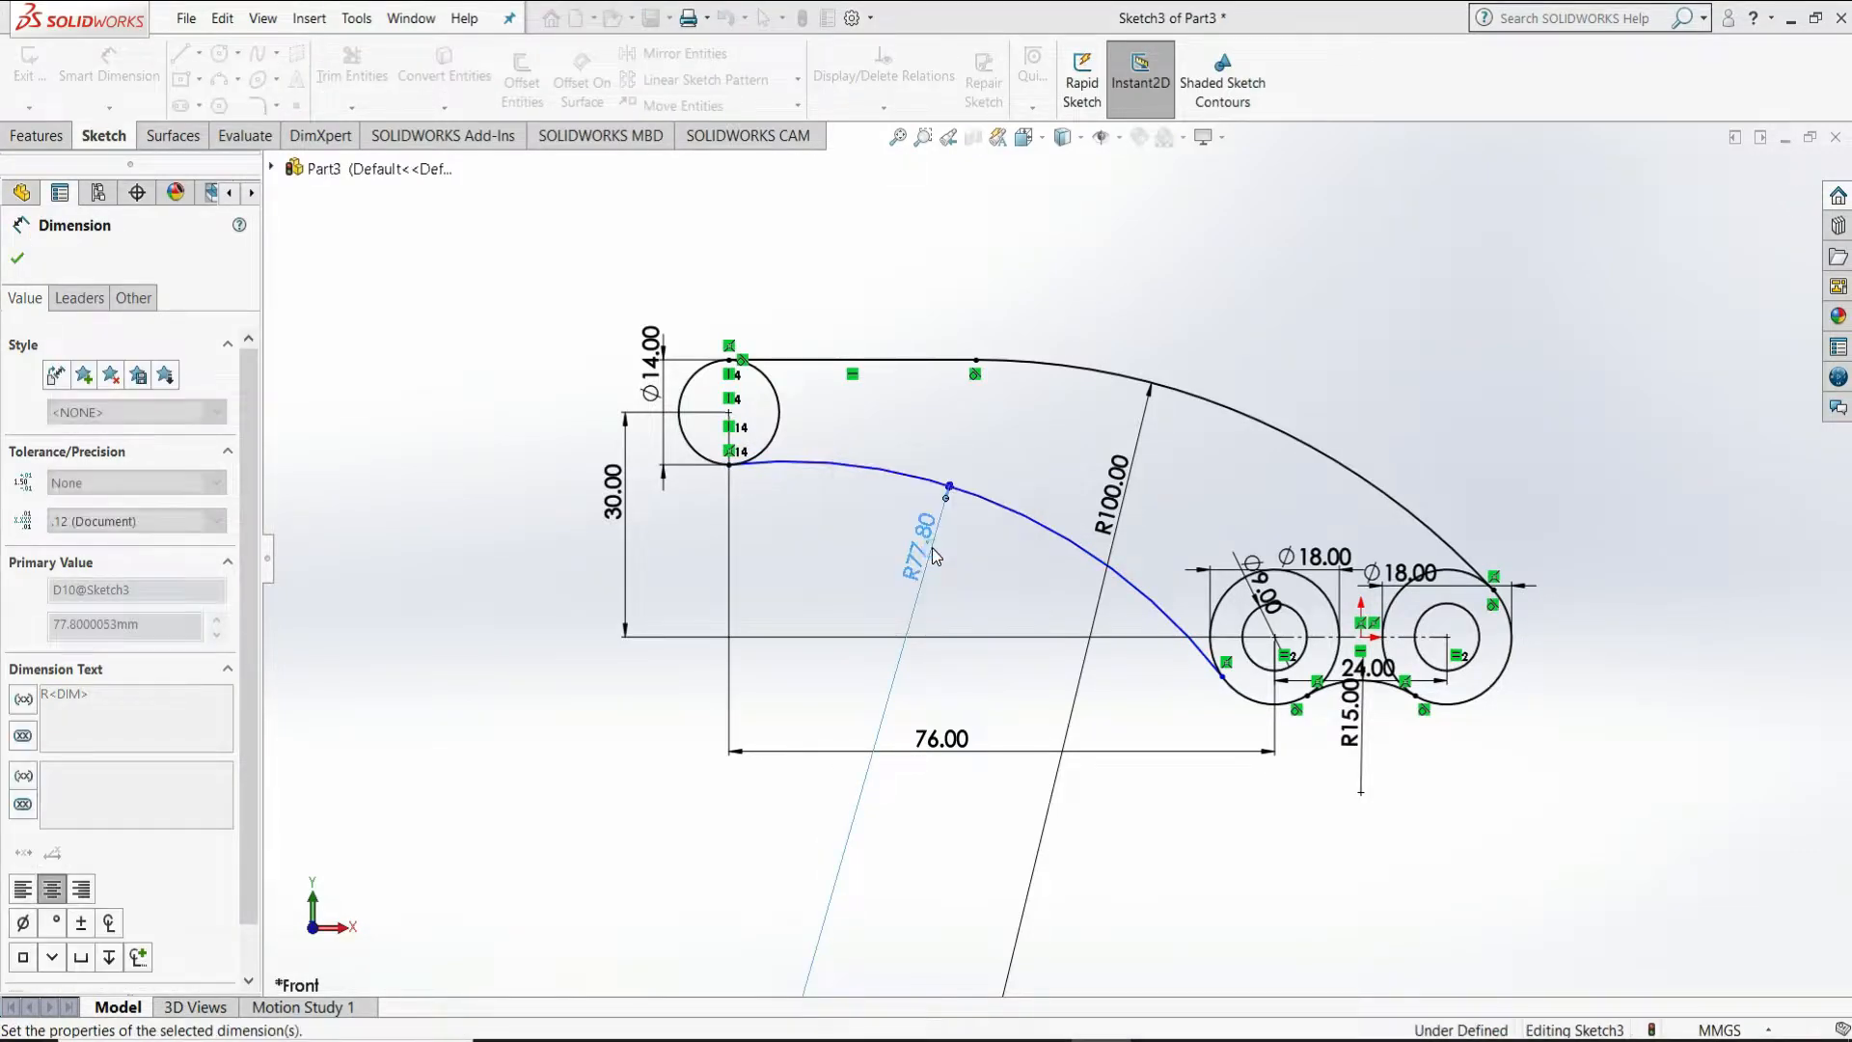
{"action": "right_click", "coordinate": [1013, 560]}
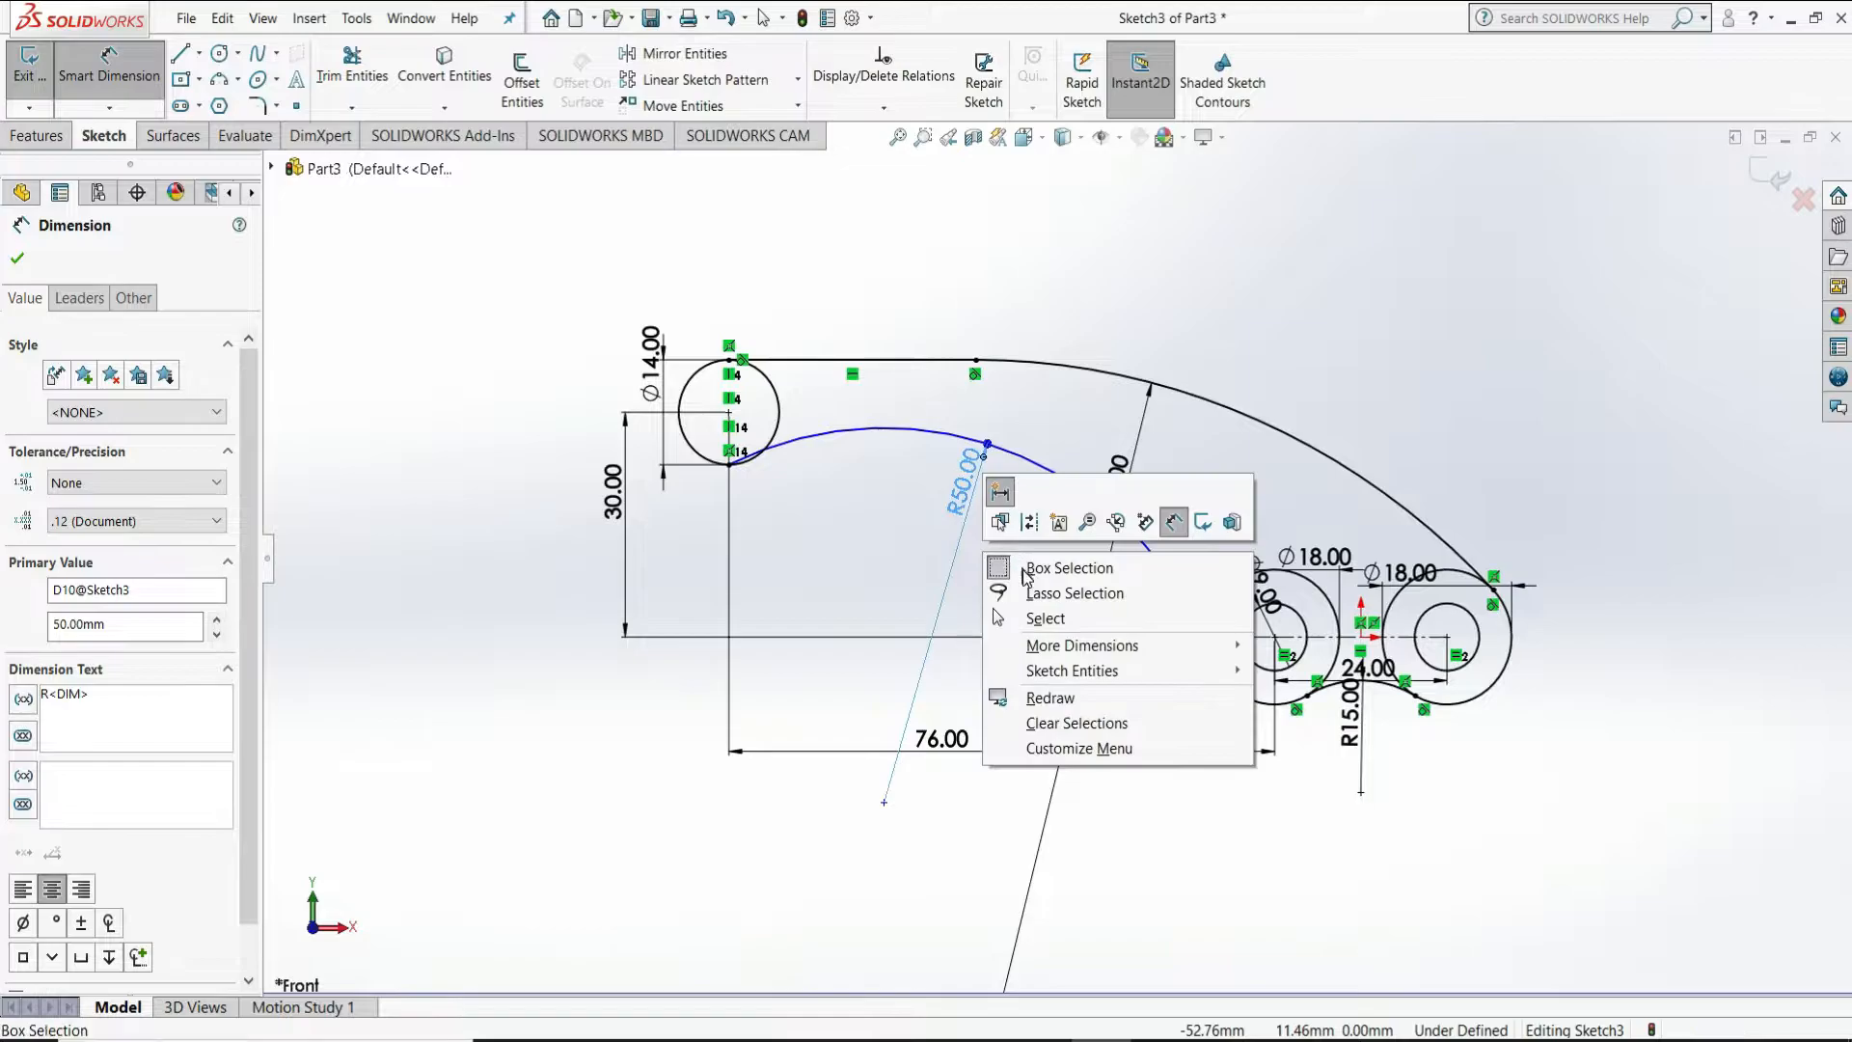
{"action": "left_click", "coordinate": [1089, 620]}
Try to make the 50 mm radius arc tangent to the 14 mm circle, and undo the relation
{"action": "left_click", "coordinate": [801, 442]}
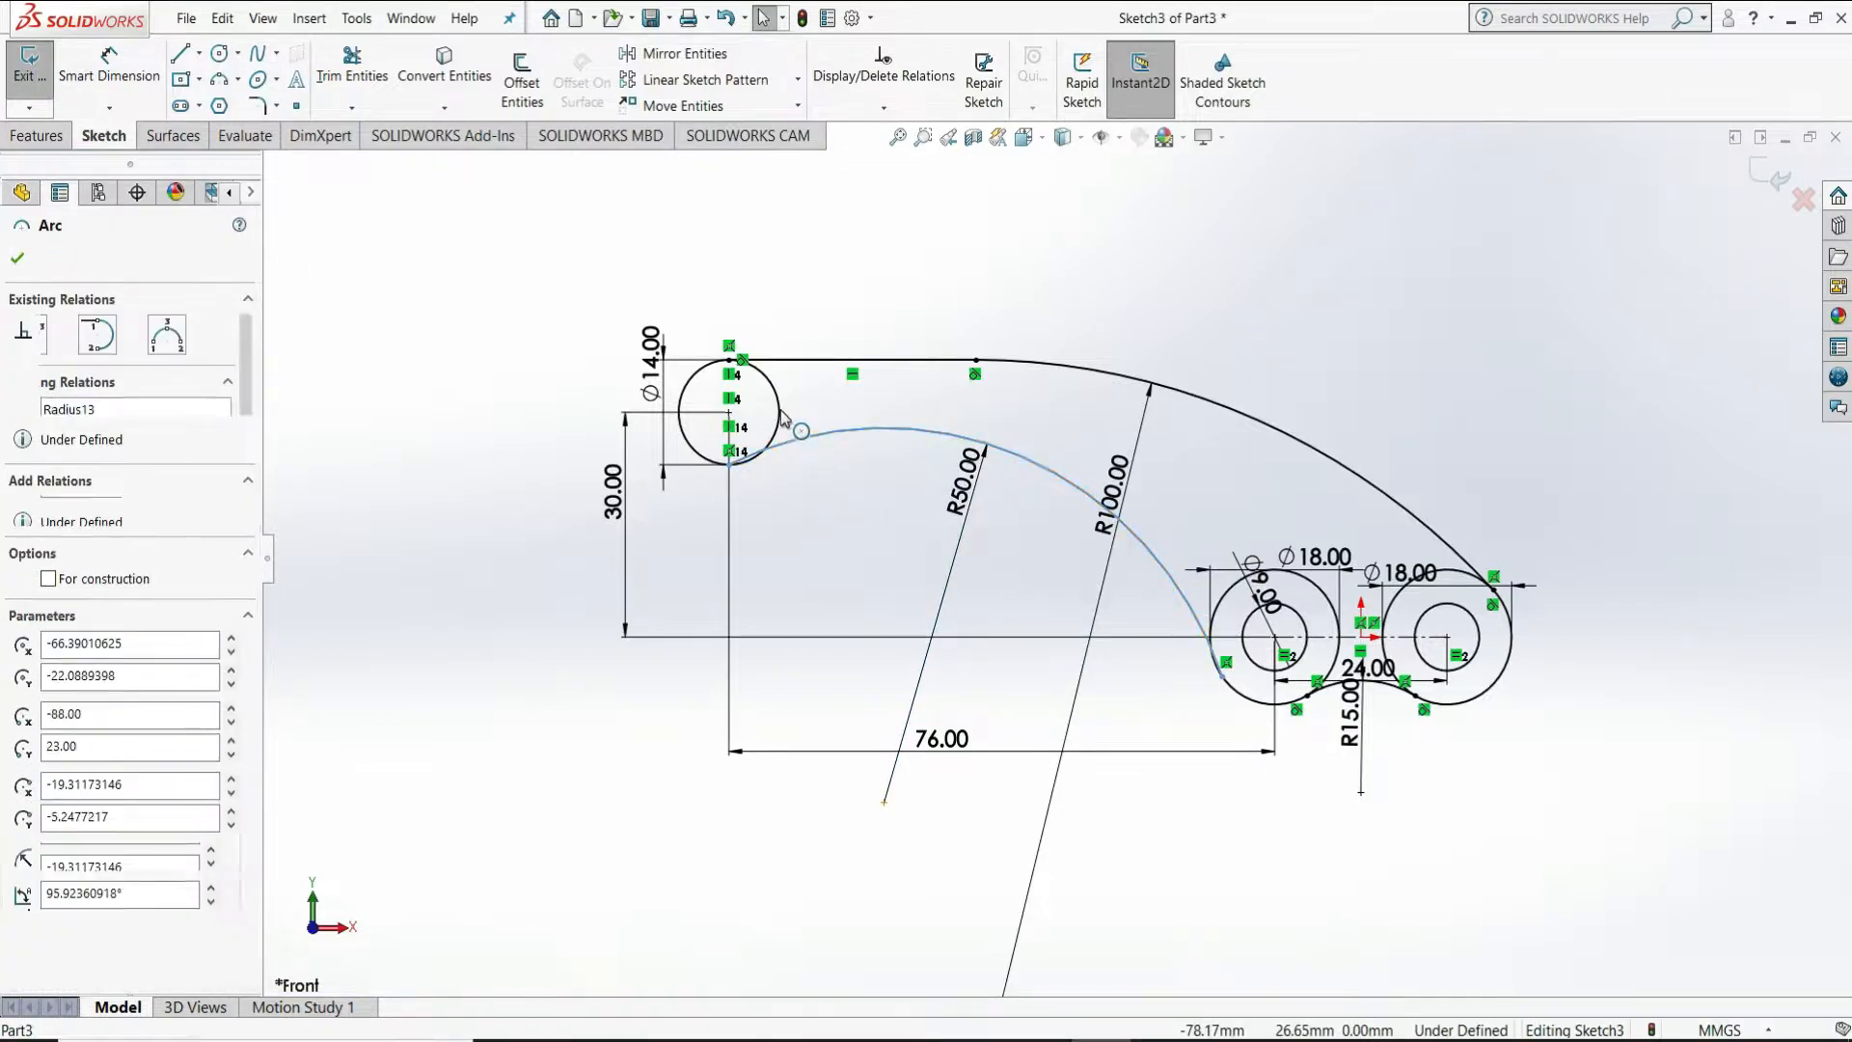
{"action": "left_click", "coordinate": [782, 408], "text": "ctrl"}
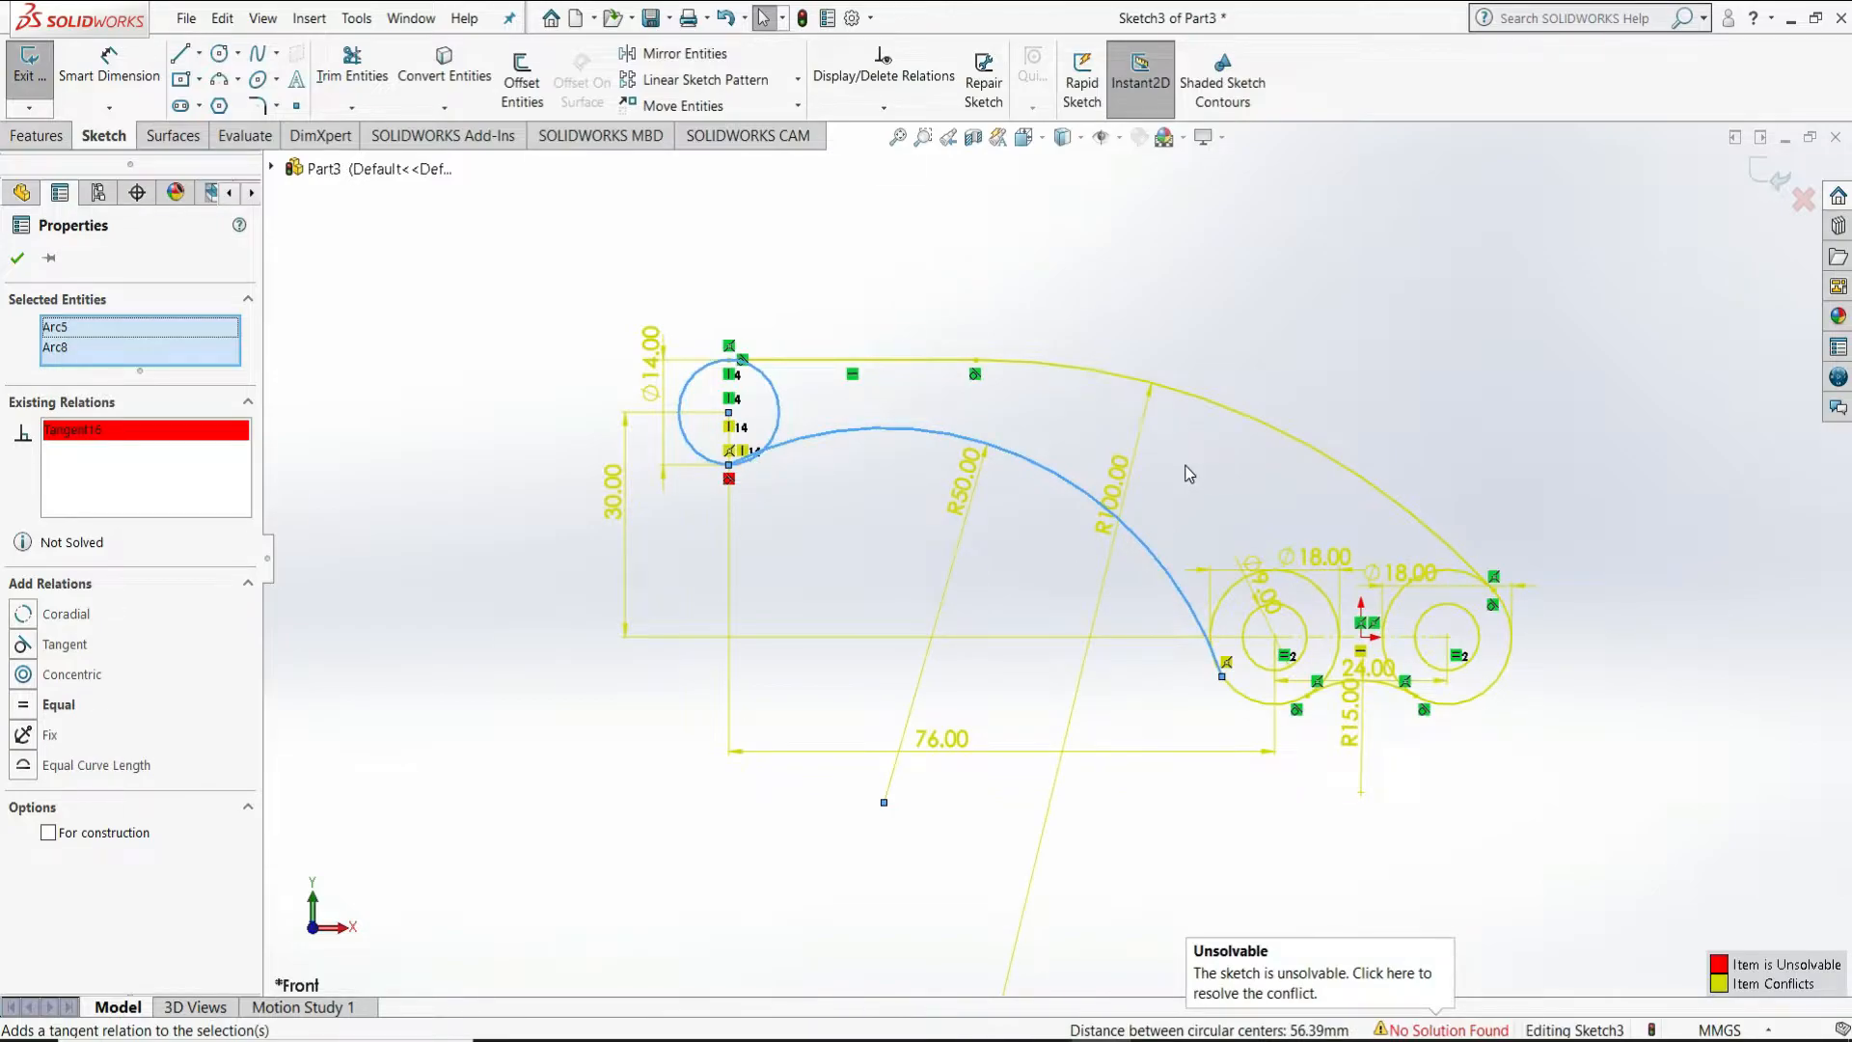
{"action": "left_click", "coordinate": [1217, 472]}
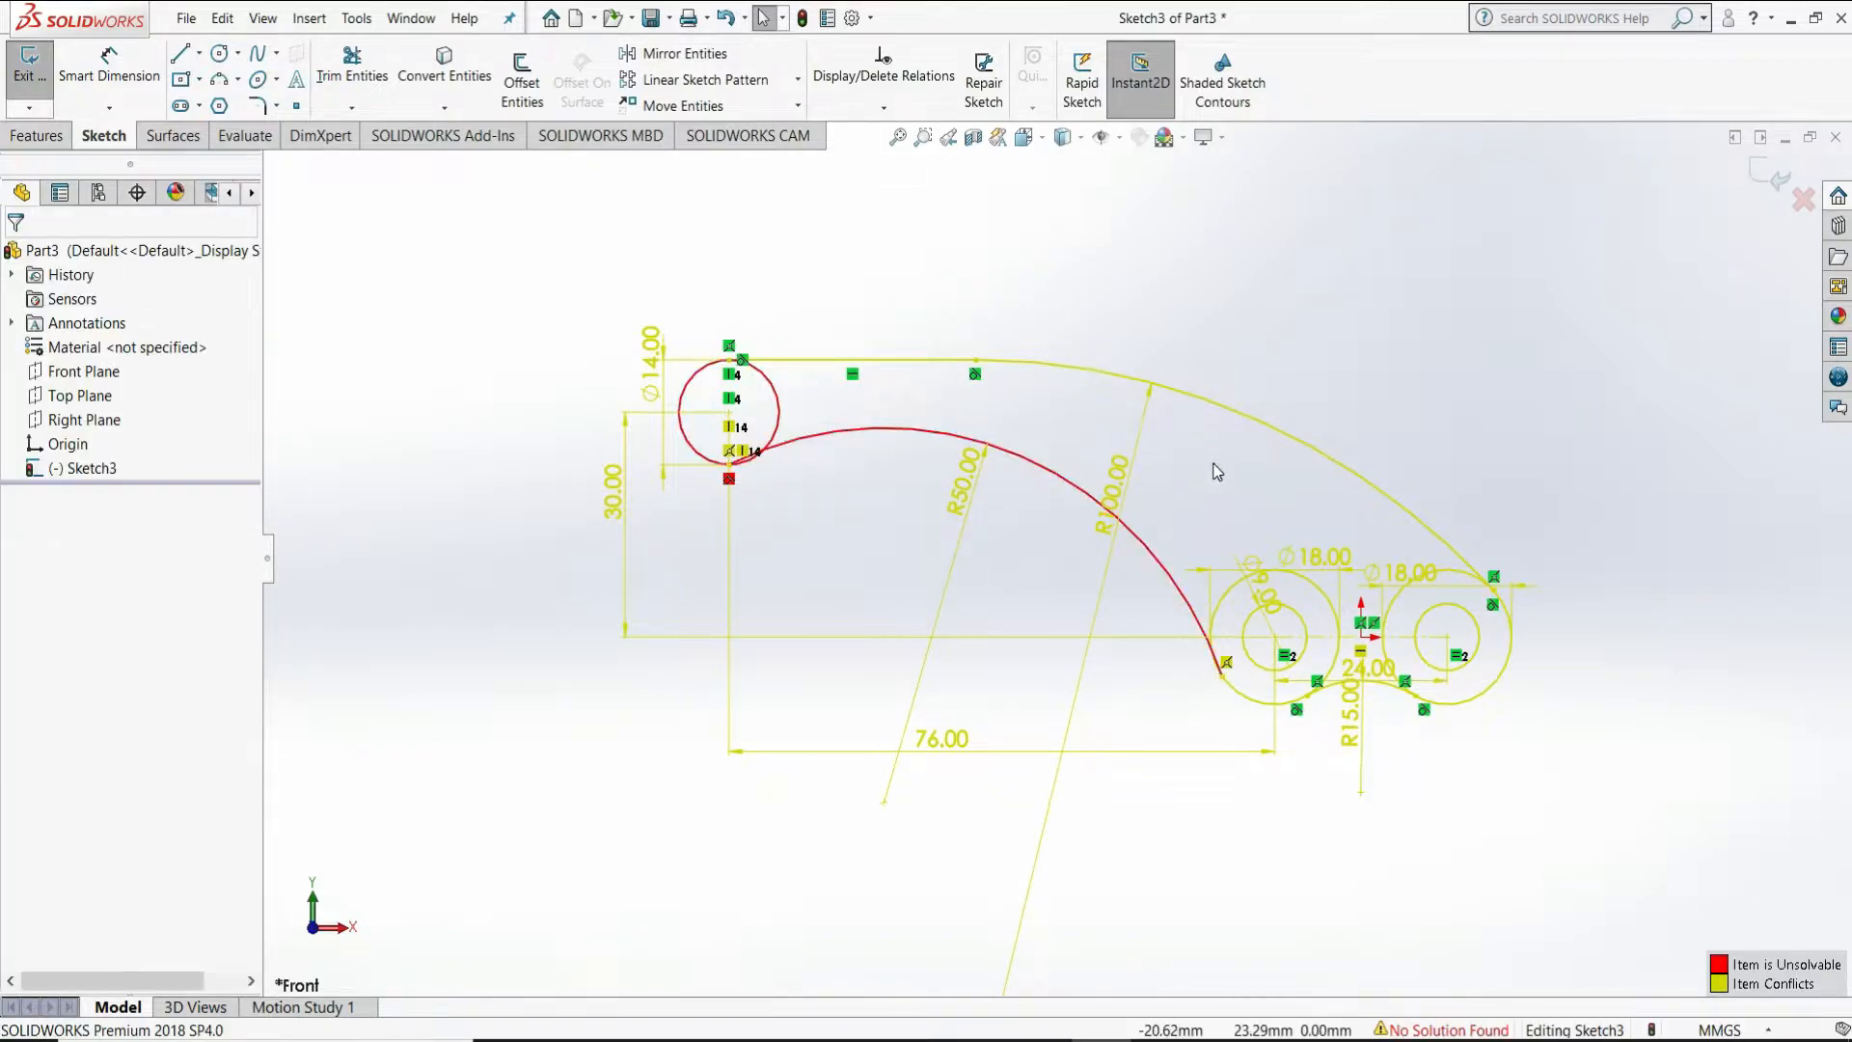
{"action": "key", "text": "ctrl+z"}
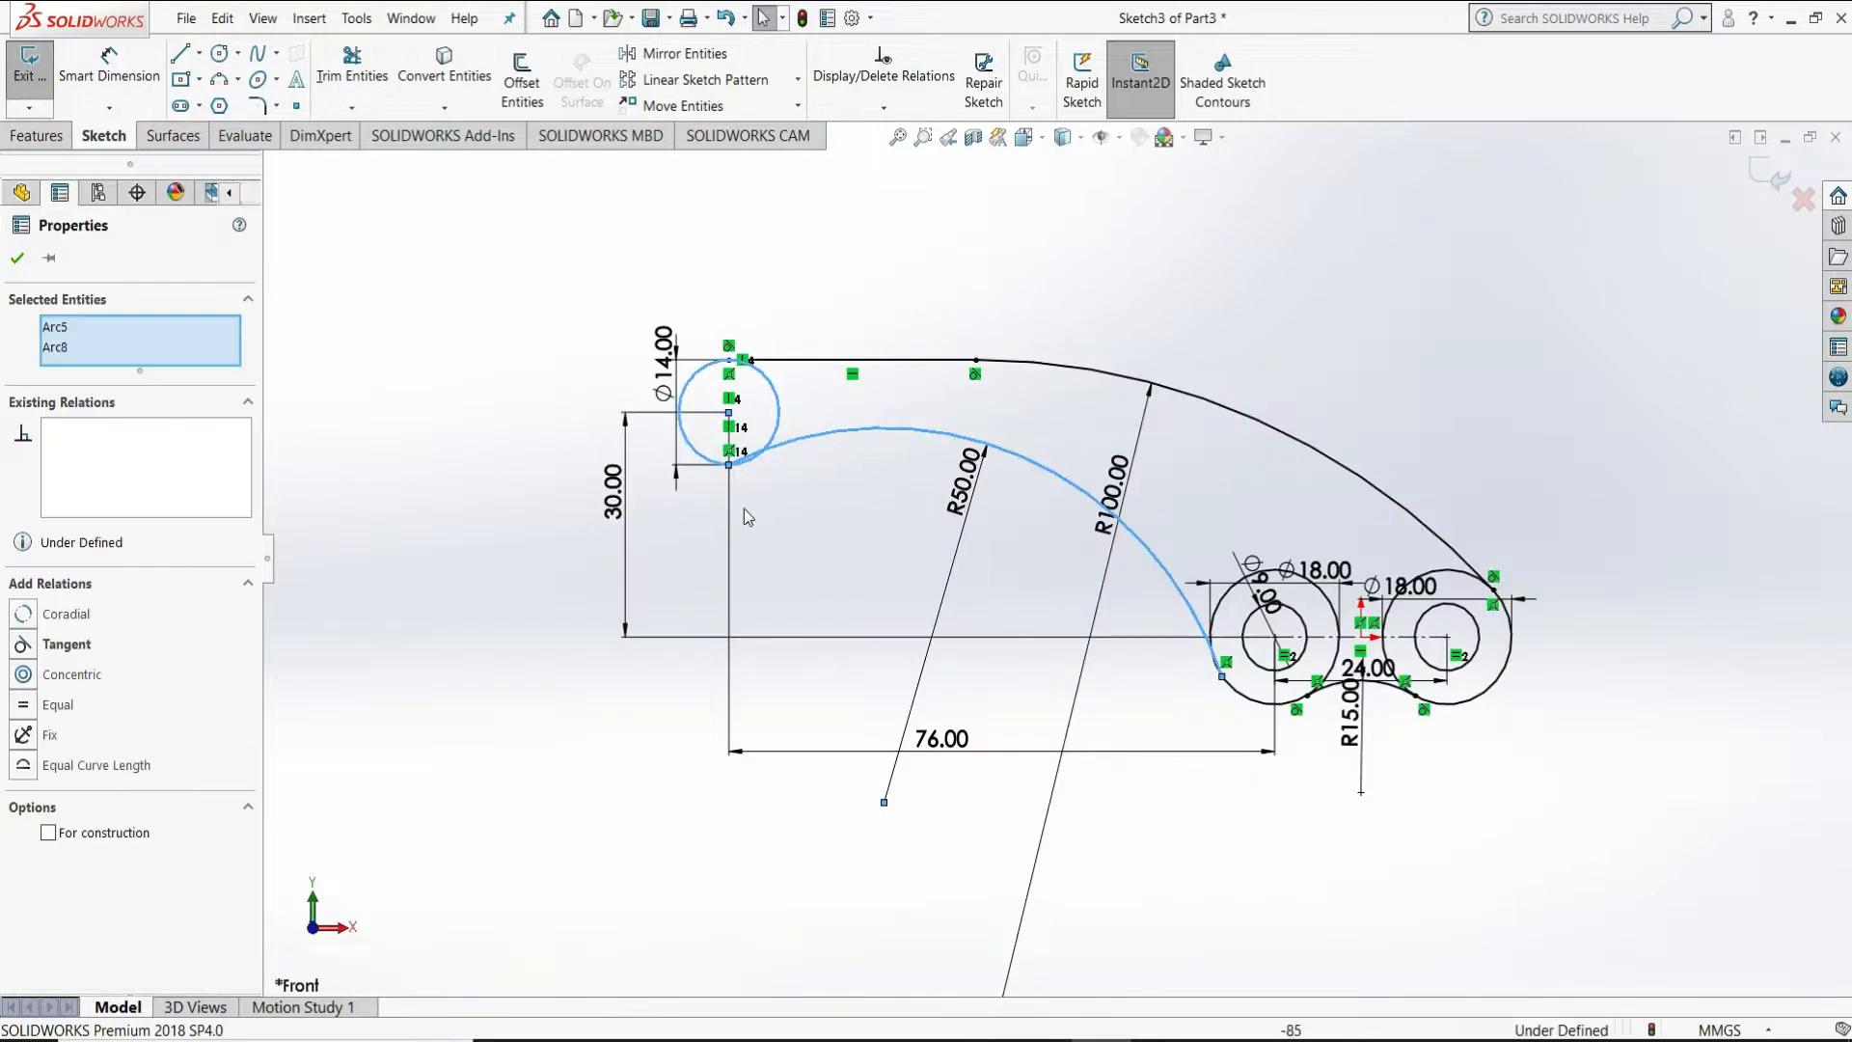
Delete the vertical and coincident relations that tie the 50 mm arc's left endpoint to the 14 mm circle
{"action": "scroll", "coordinate": [760, 494], "scroll_direction": "down", "scroll_amount": 1}
{"action": "scroll", "coordinate": [787, 466], "scroll_direction": "down", "scroll_amount": 2}
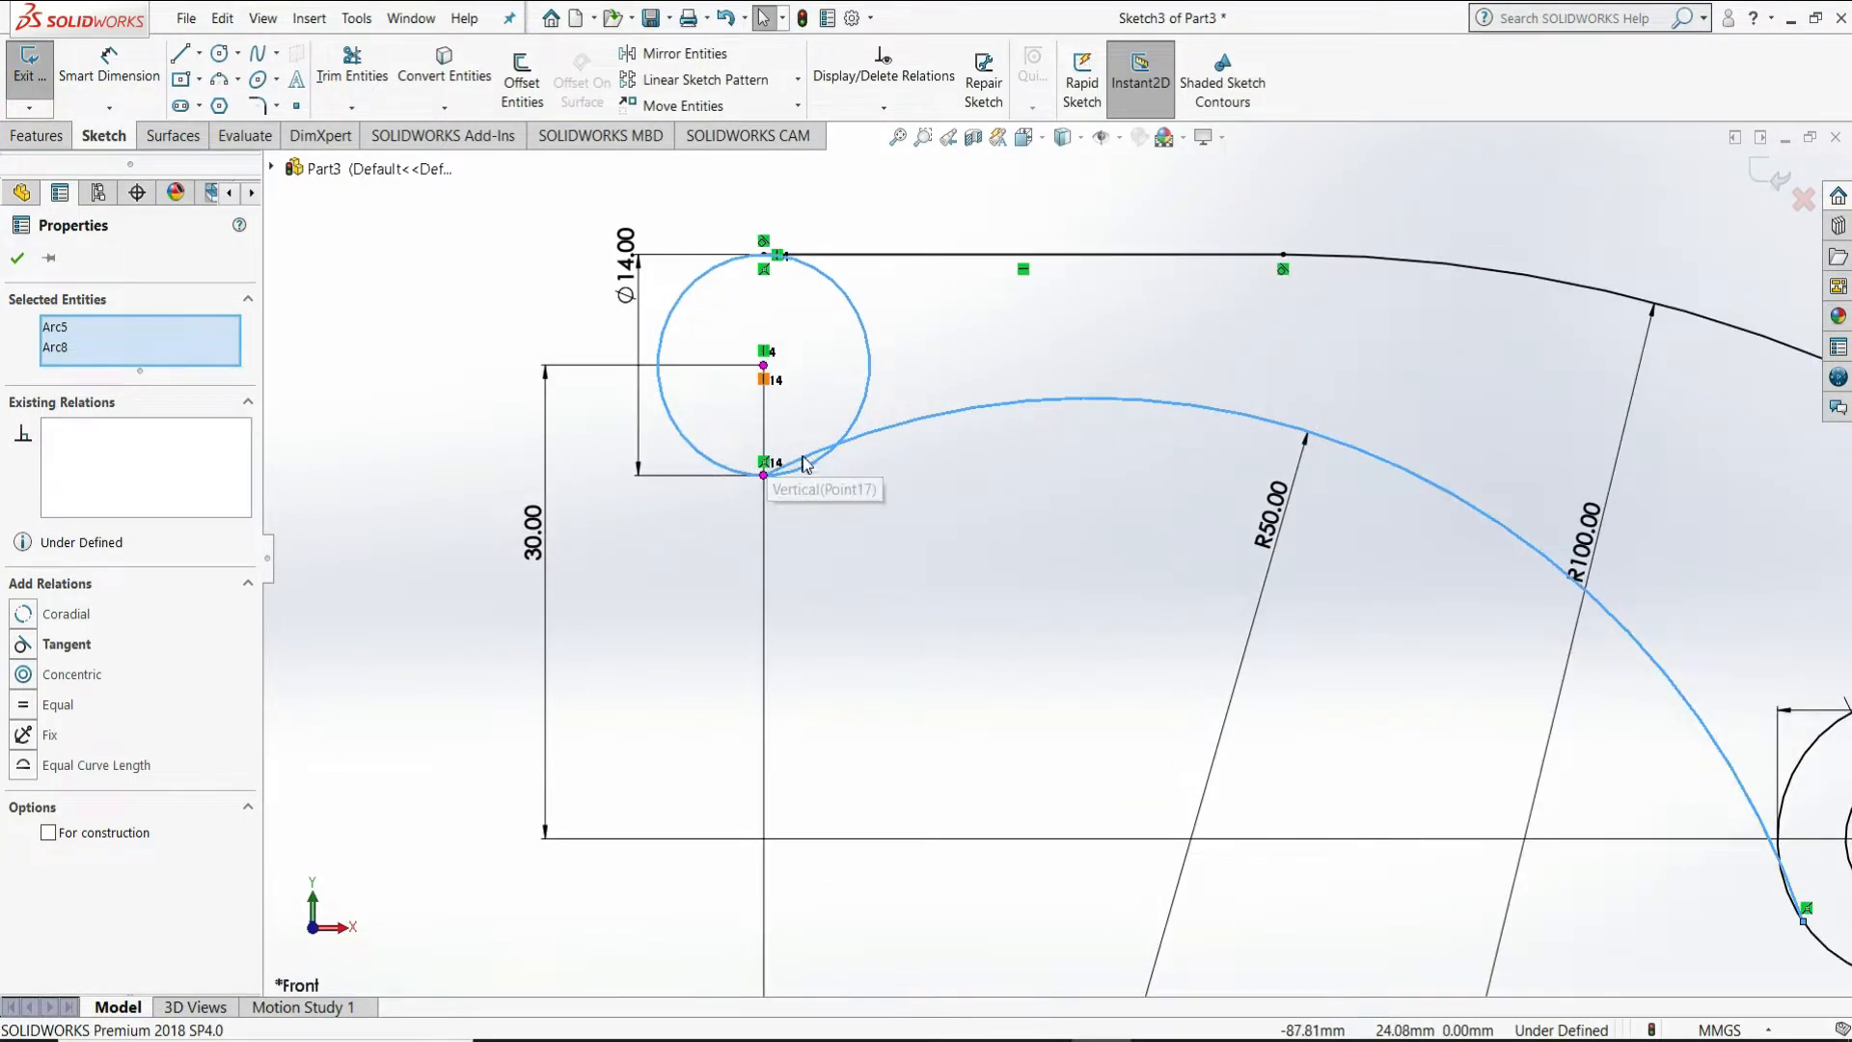
{"action": "right_click", "coordinate": [763, 379]}
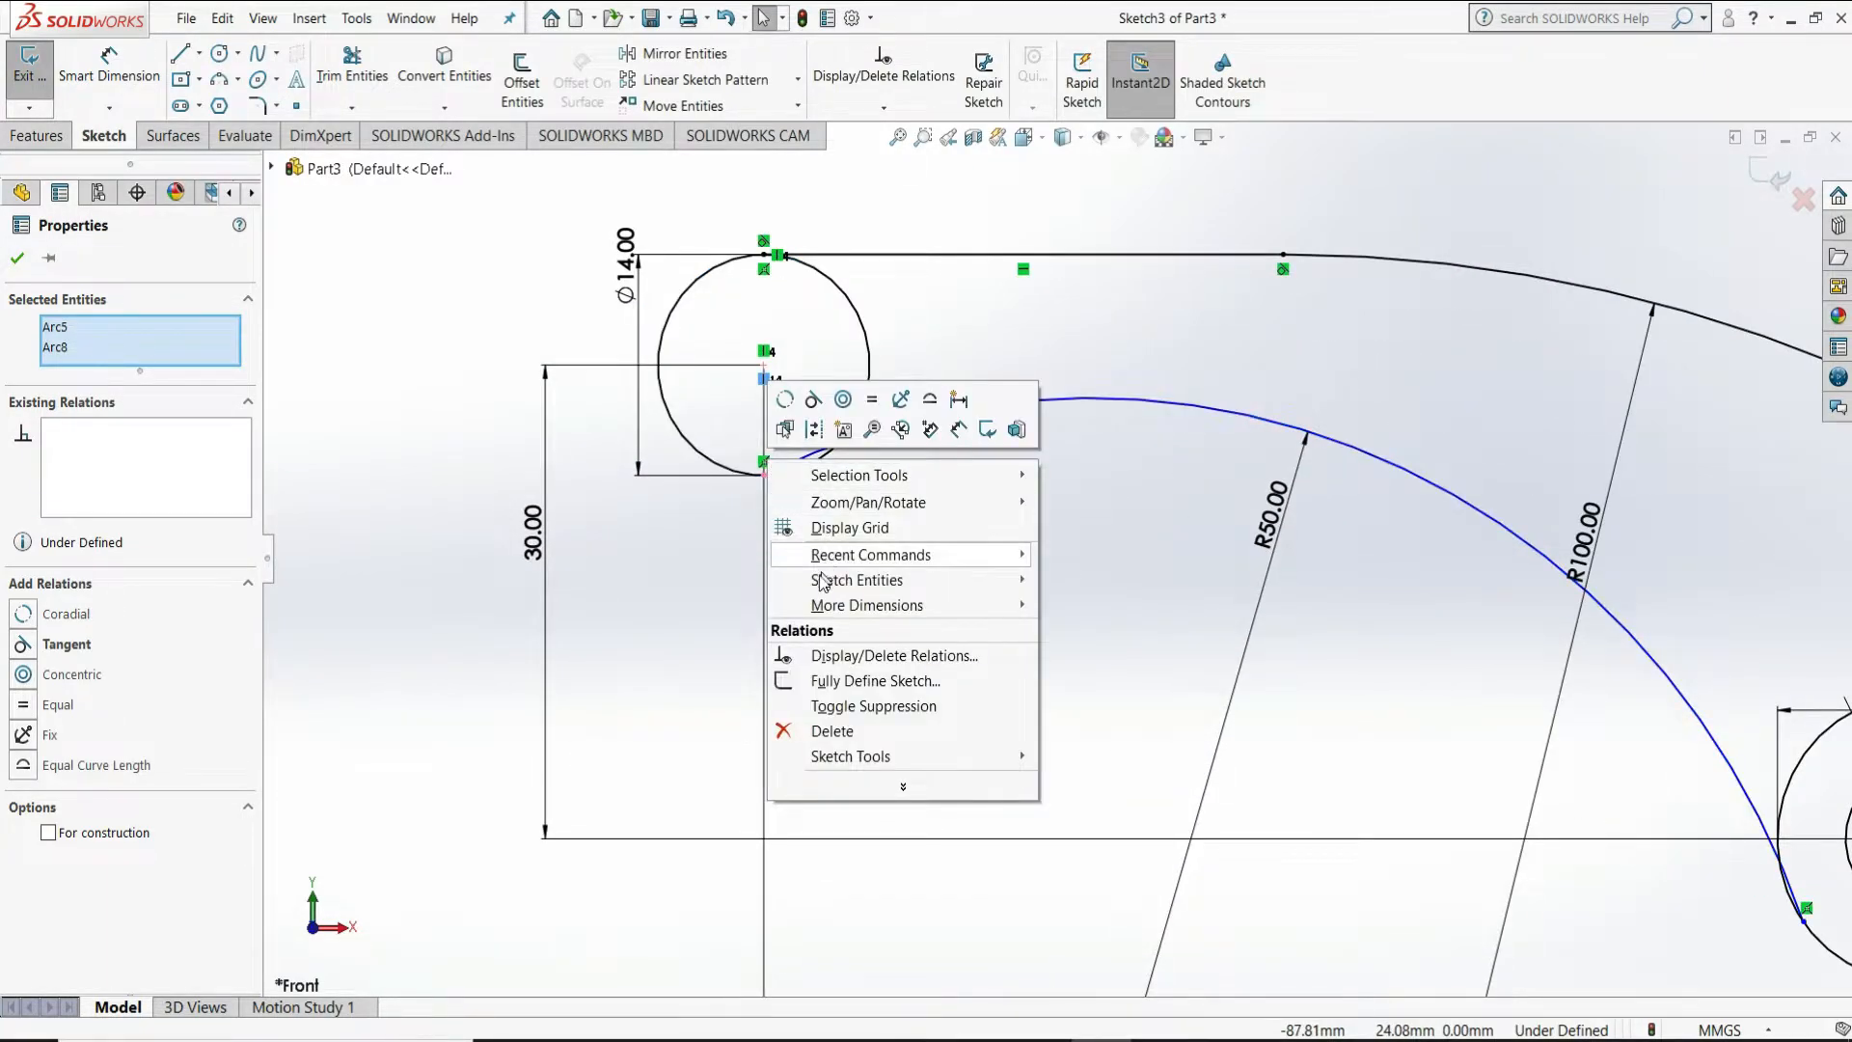
{"action": "left_click", "coordinate": [832, 732]}
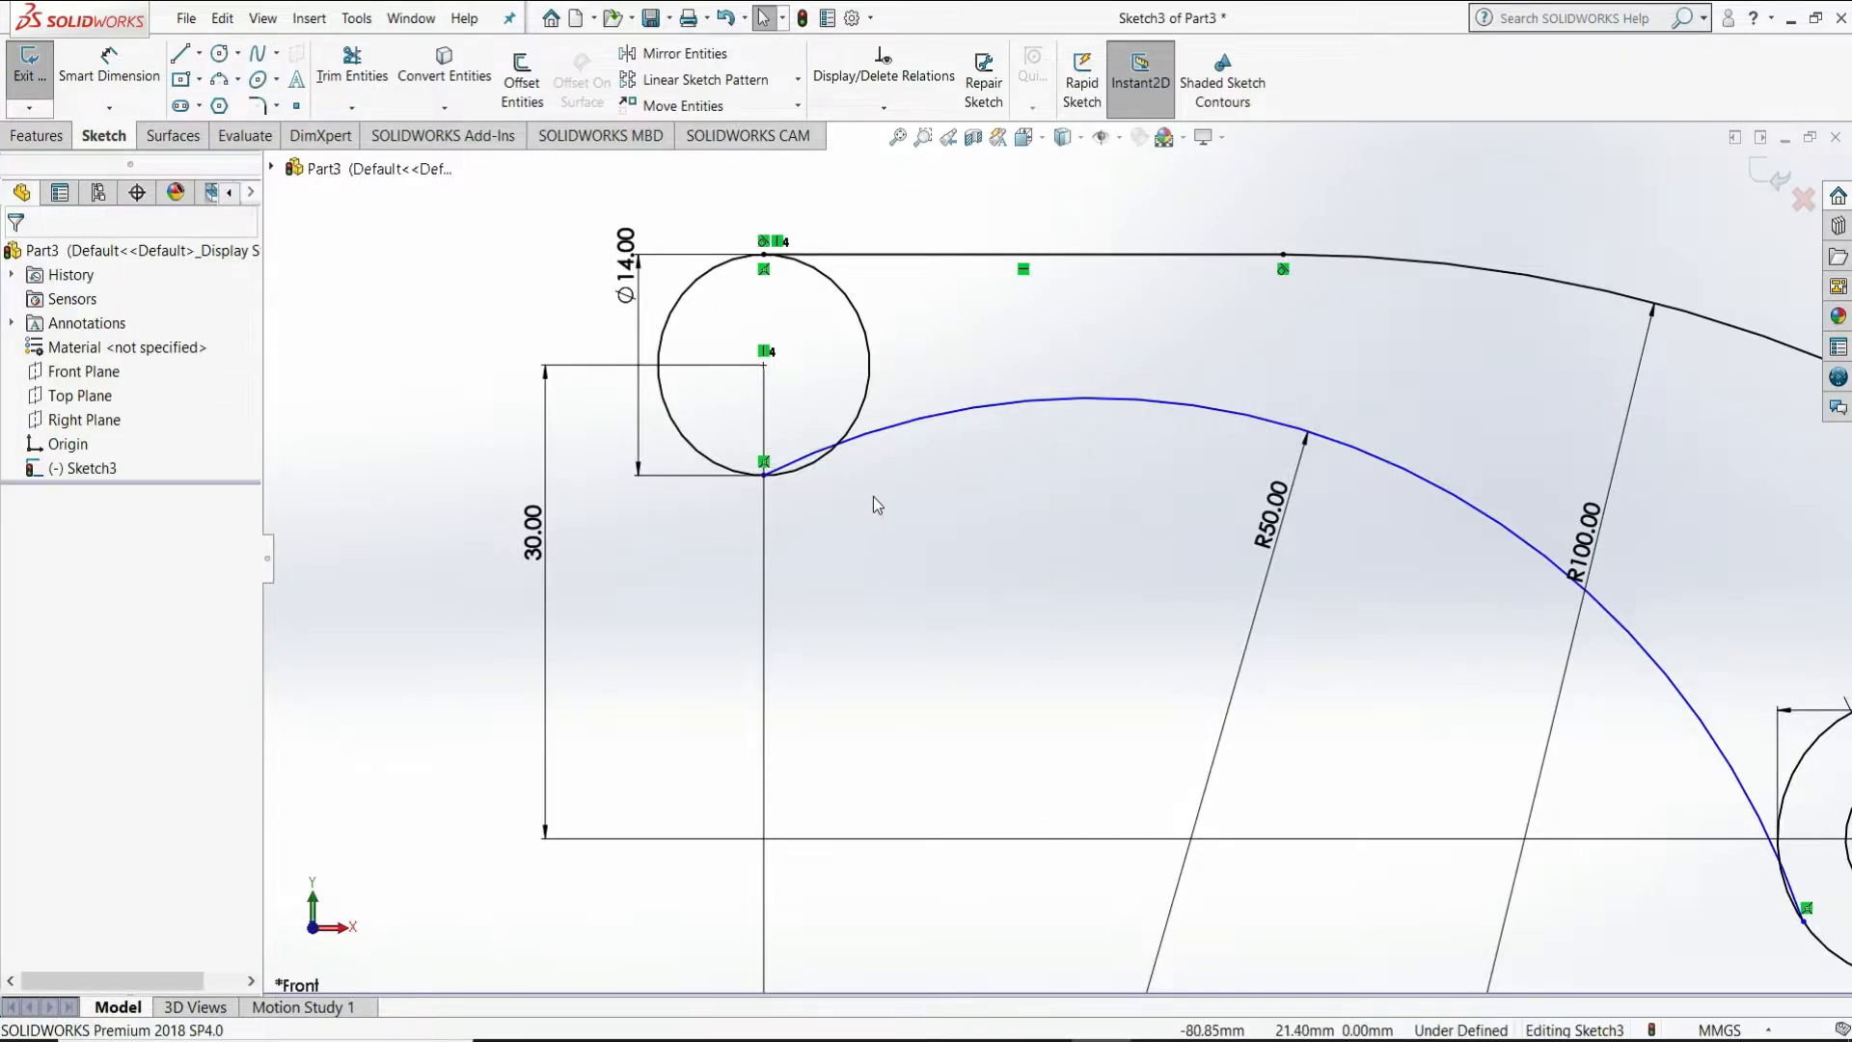
{"action": "right_click", "coordinate": [766, 473]}
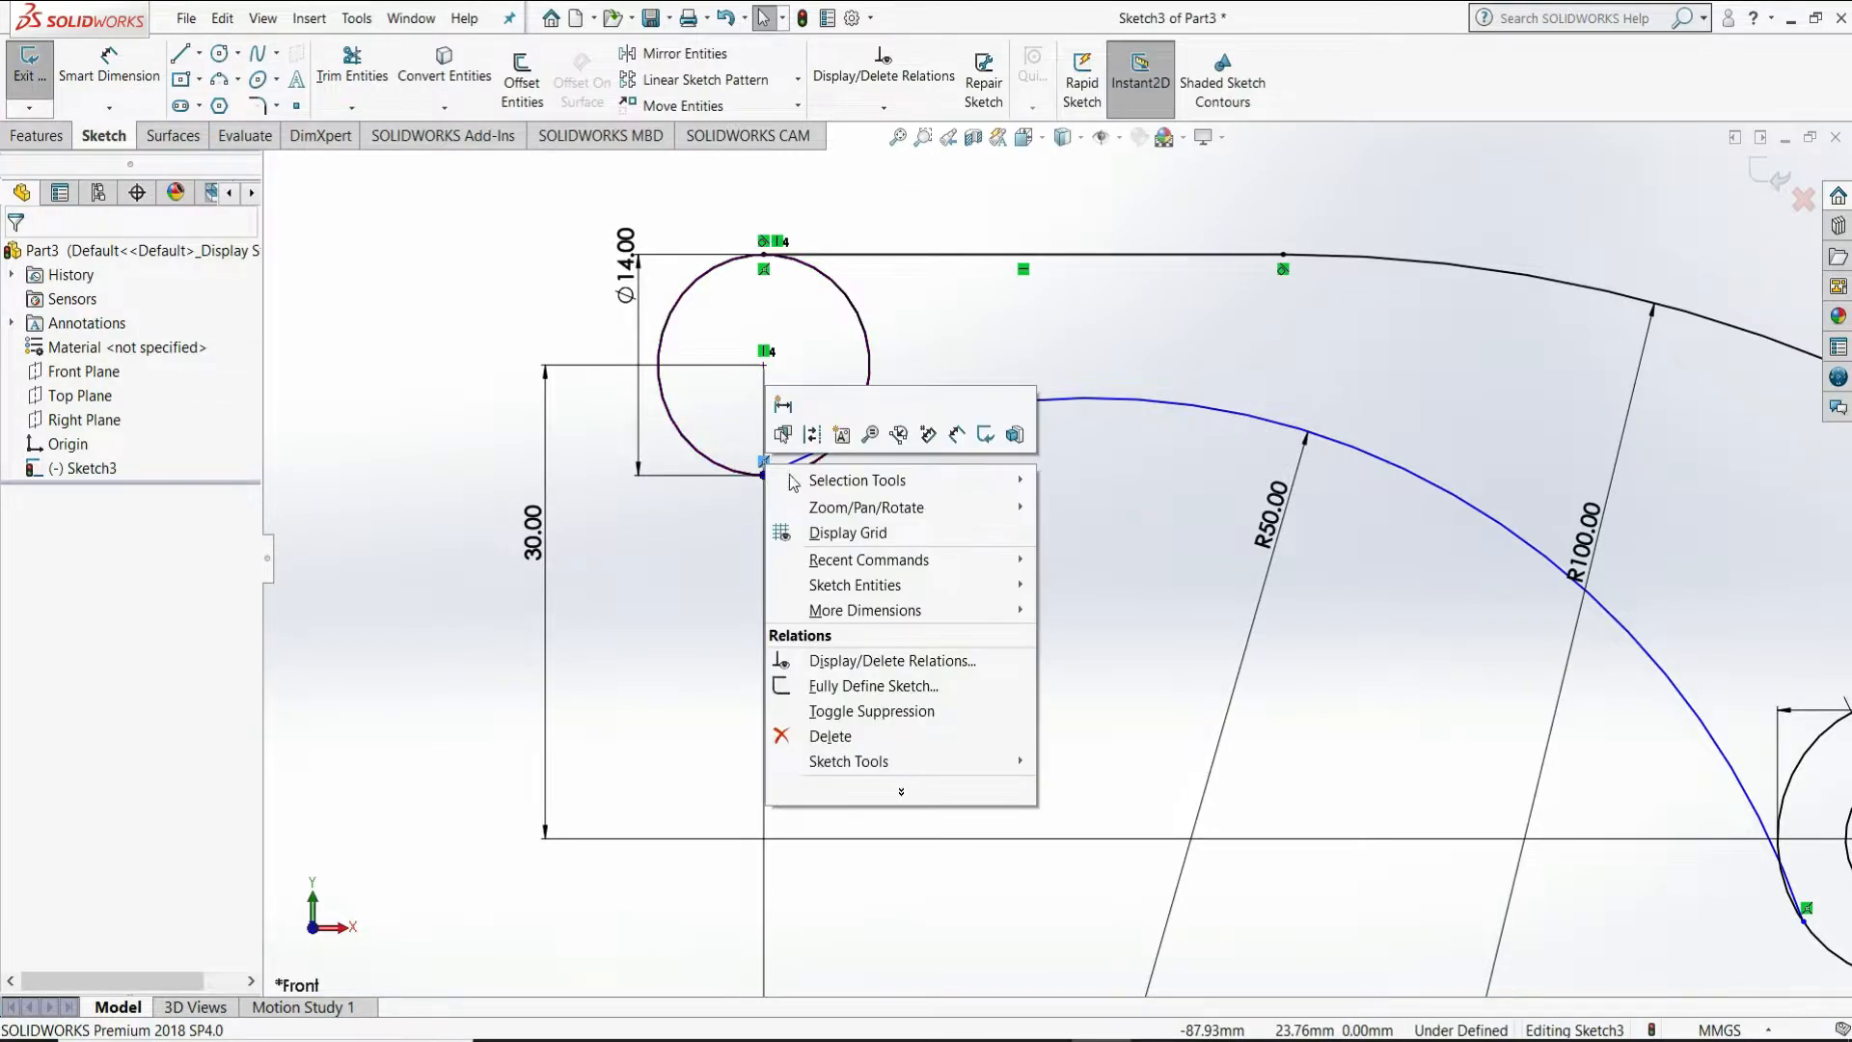
{"action": "left_click", "coordinate": [815, 732]}
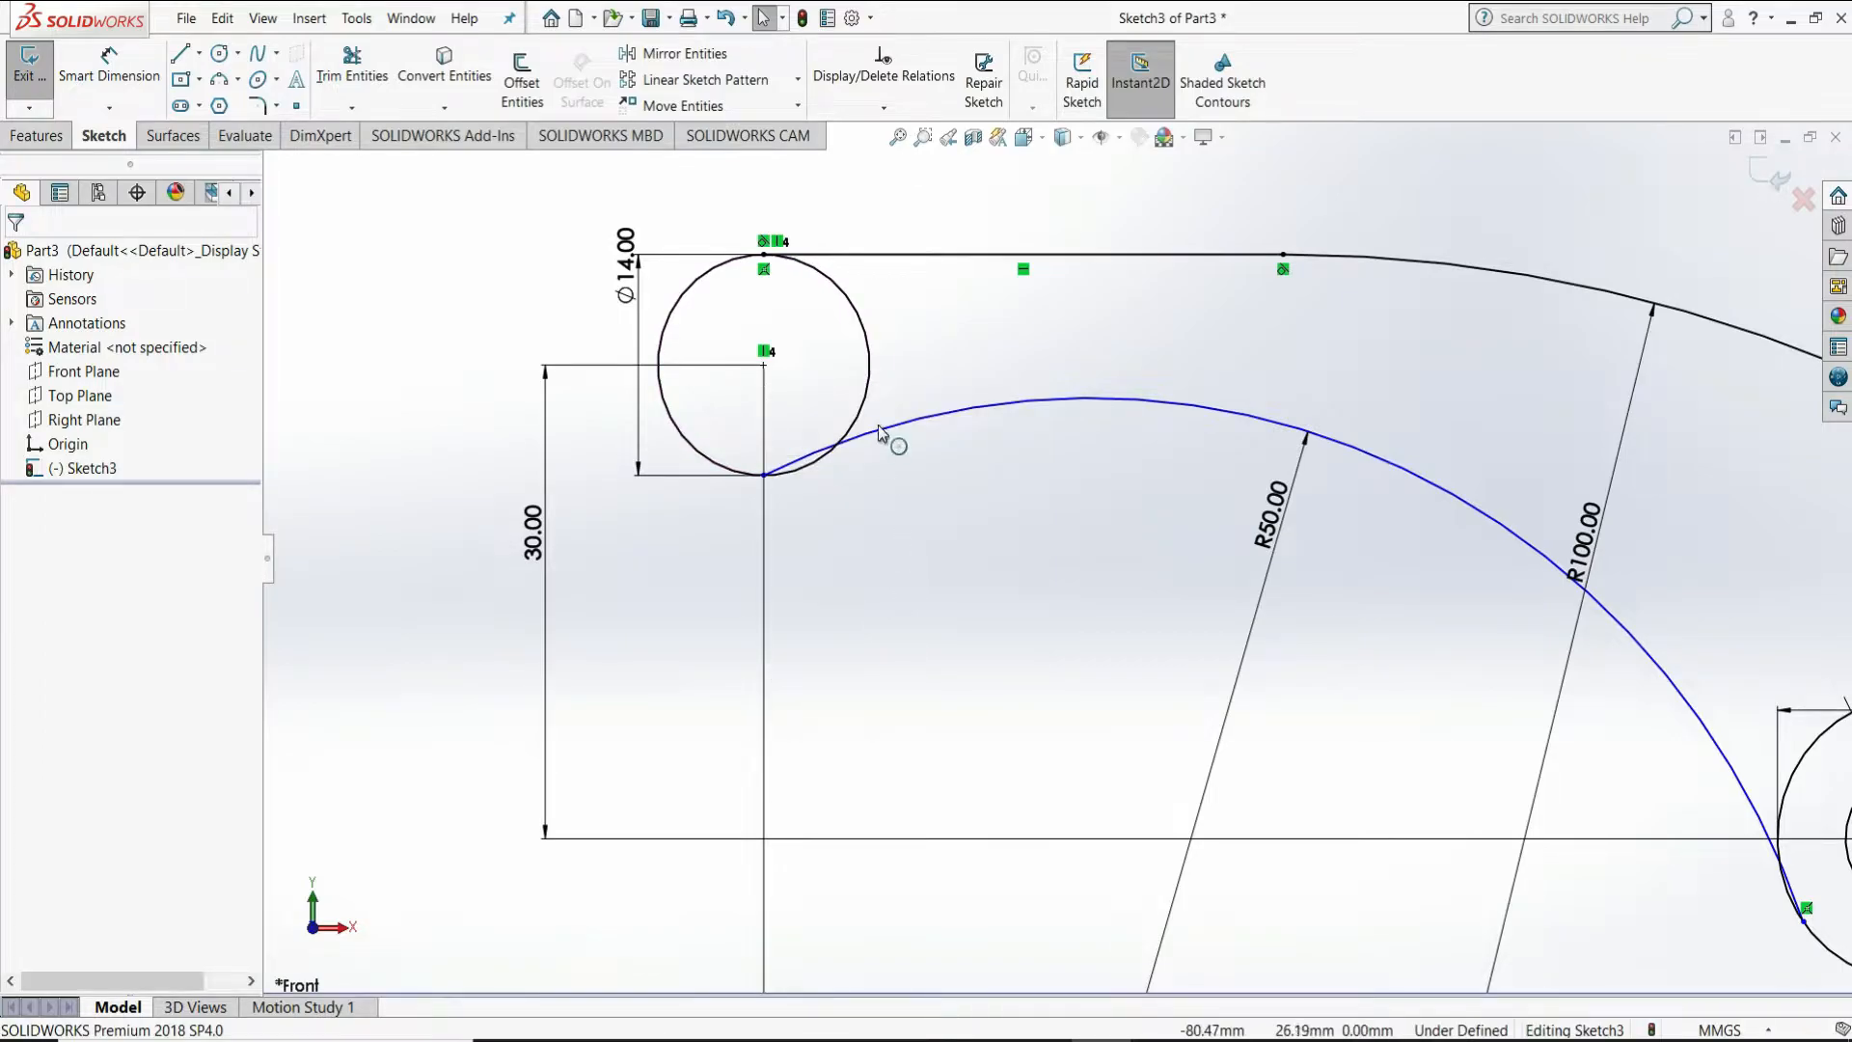
Make the 50 mm radius arc tangent to the 14 mm circle
{"action": "left_click", "coordinate": [851, 441]}
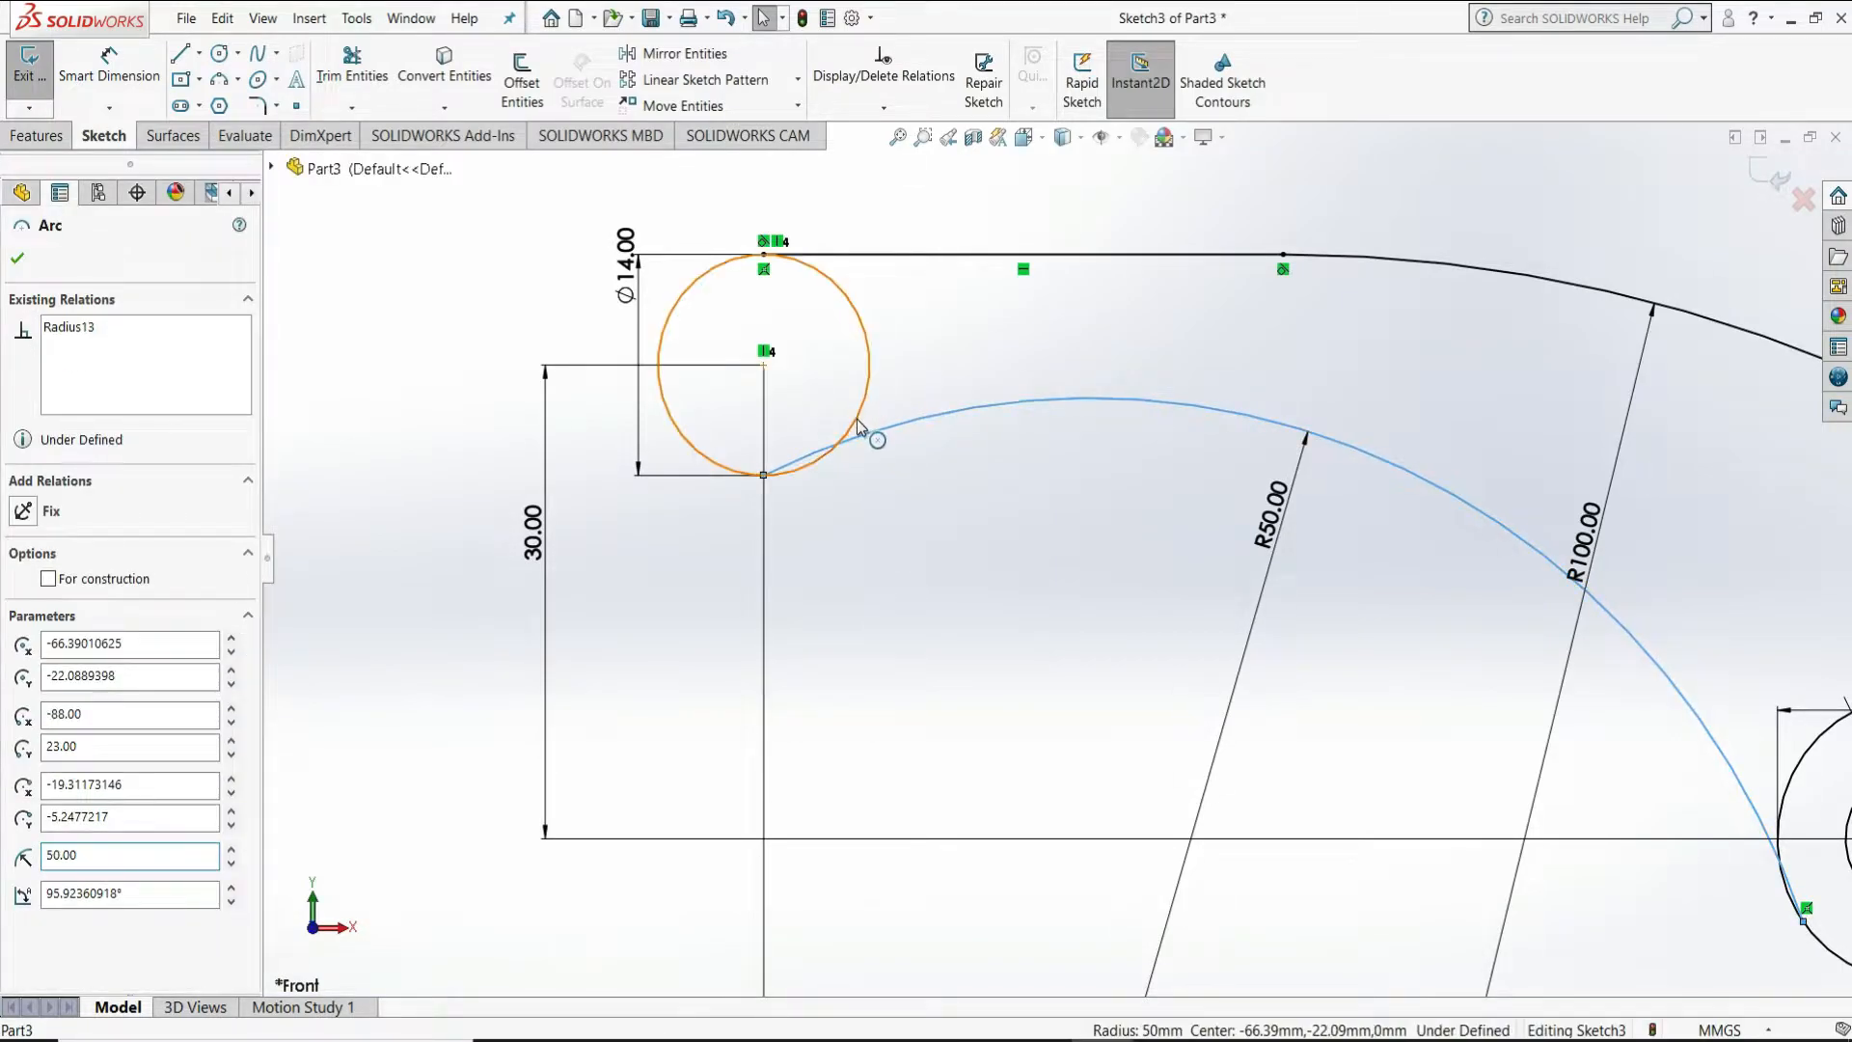
{"action": "left_click", "coordinate": [856, 419], "text": "ctrl"}
{"action": "left_click", "coordinate": [941, 328]}
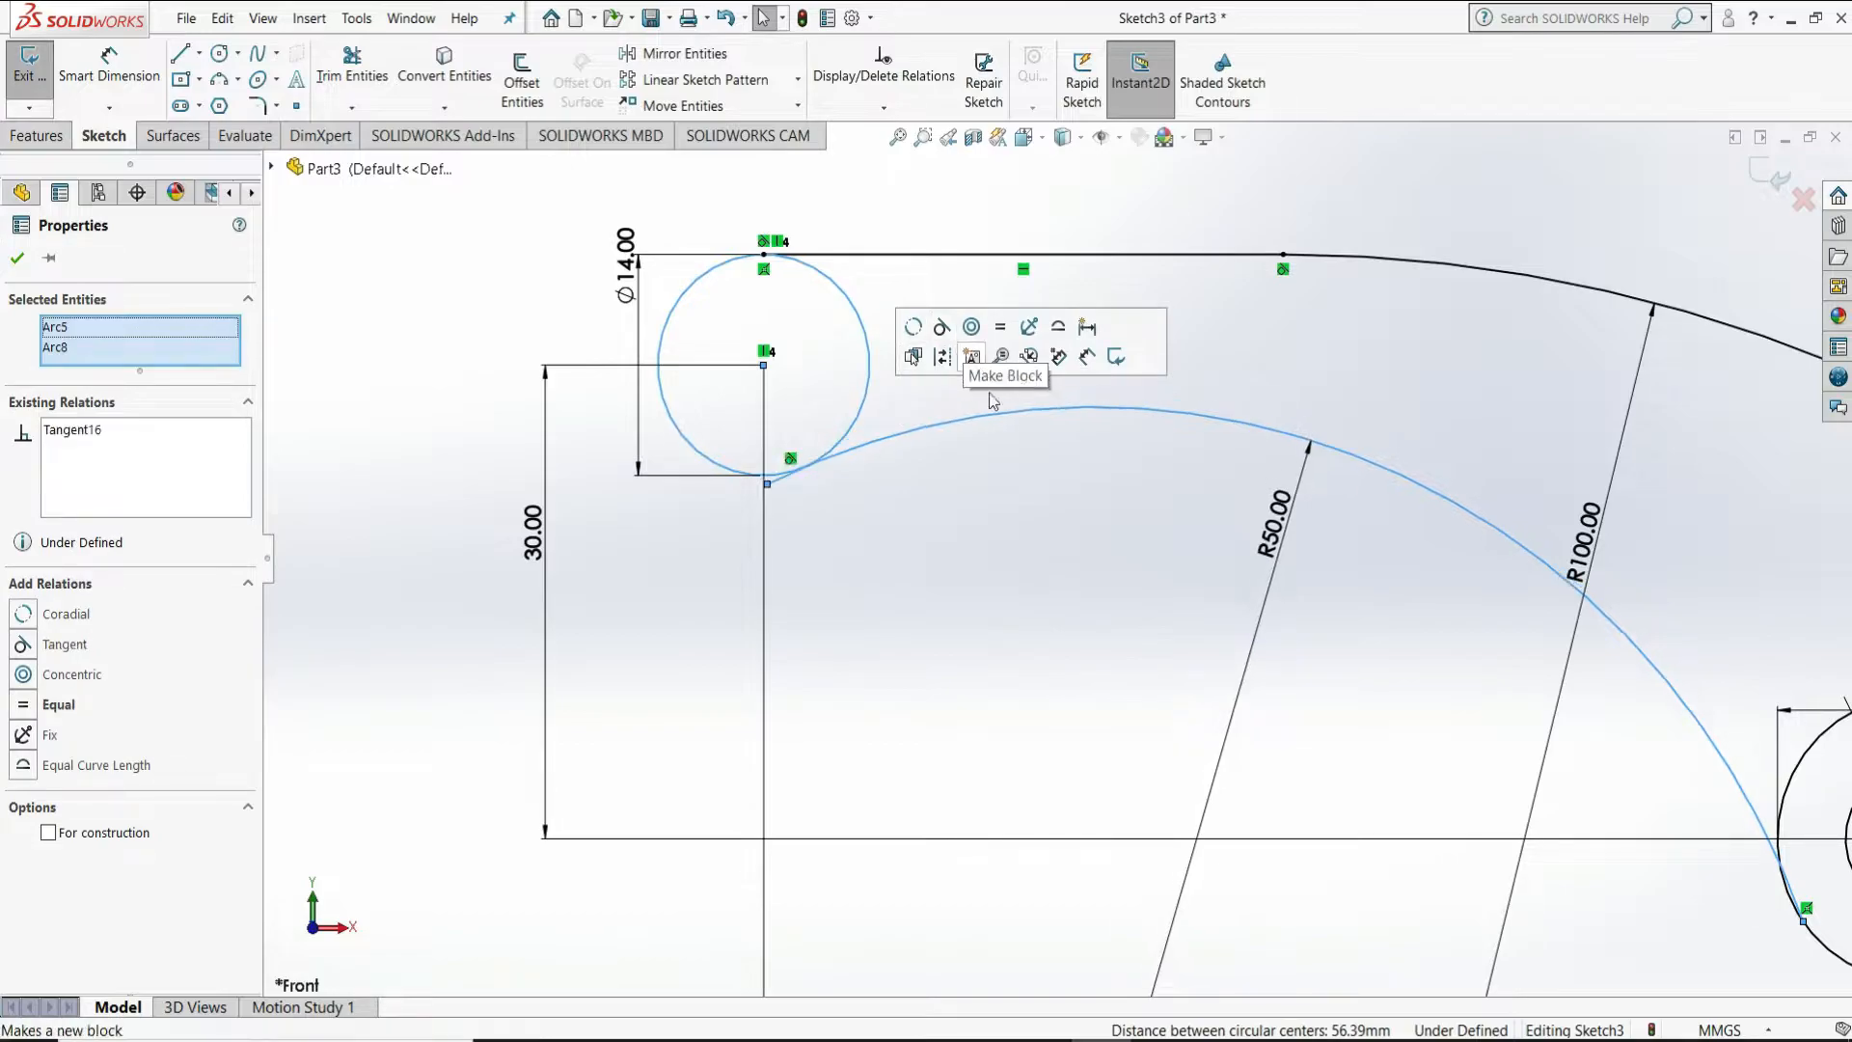
{"action": "left_click", "coordinate": [980, 471]}
Make the 50 mm radius arc tangent to the left 18 mm circle
{"action": "scroll", "coordinate": [1174, 600], "scroll_direction": "up", "scroll_amount": 2}
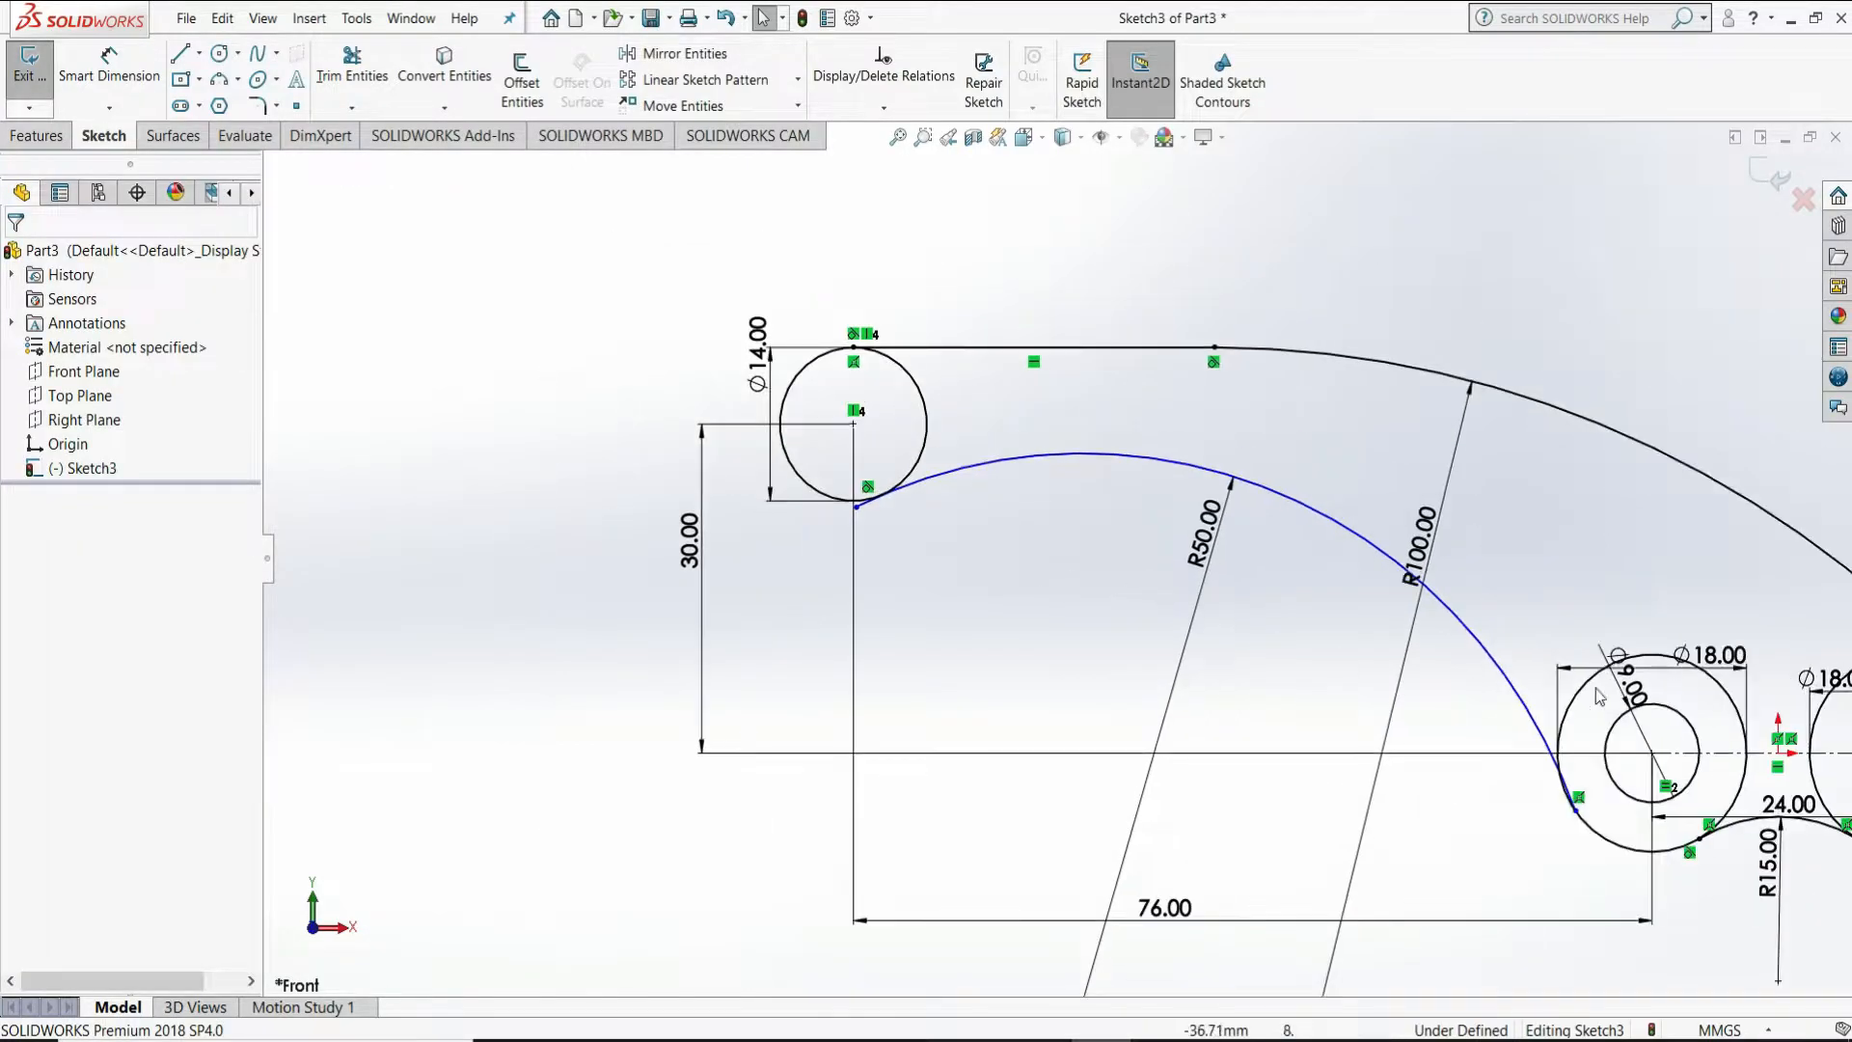
{"action": "scroll", "coordinate": [1663, 791], "scroll_direction": "down", "scroll_amount": 3}
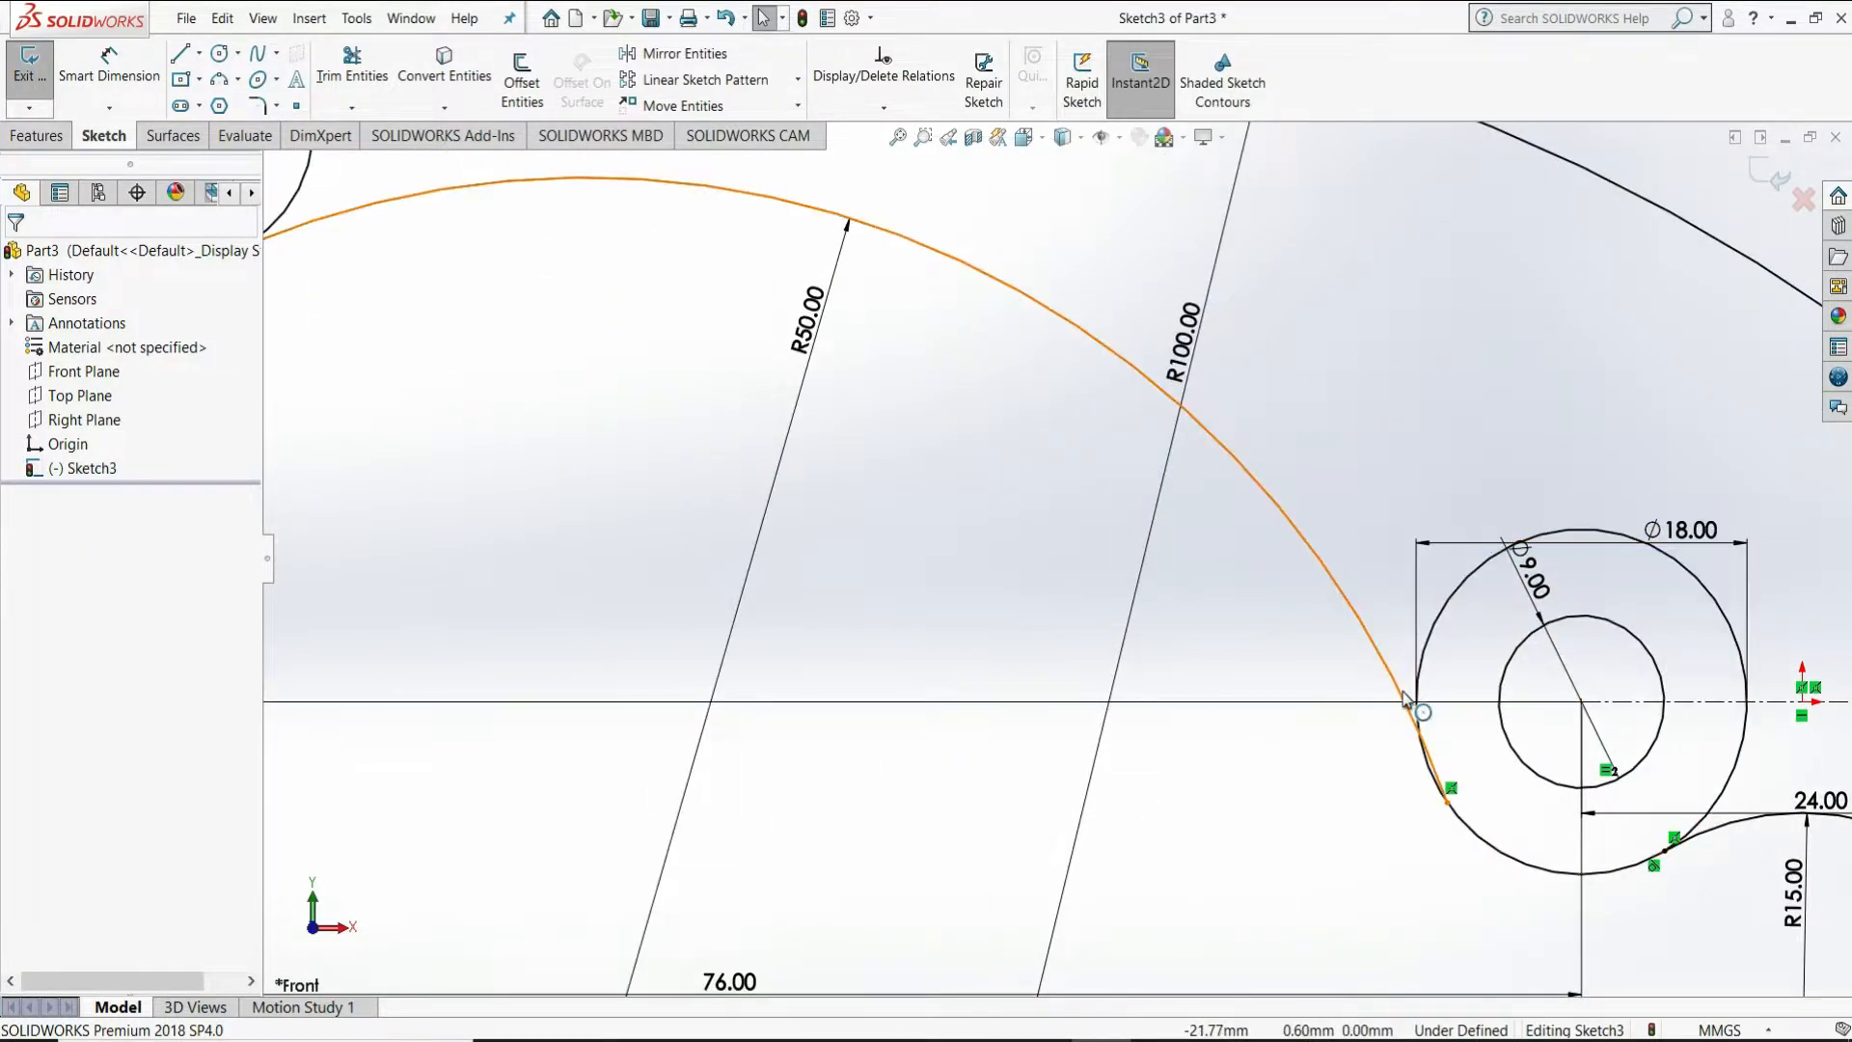
{"action": "left_click", "coordinate": [1458, 820]}
{"action": "left_click", "coordinate": [1475, 839], "text": "ctrl"}
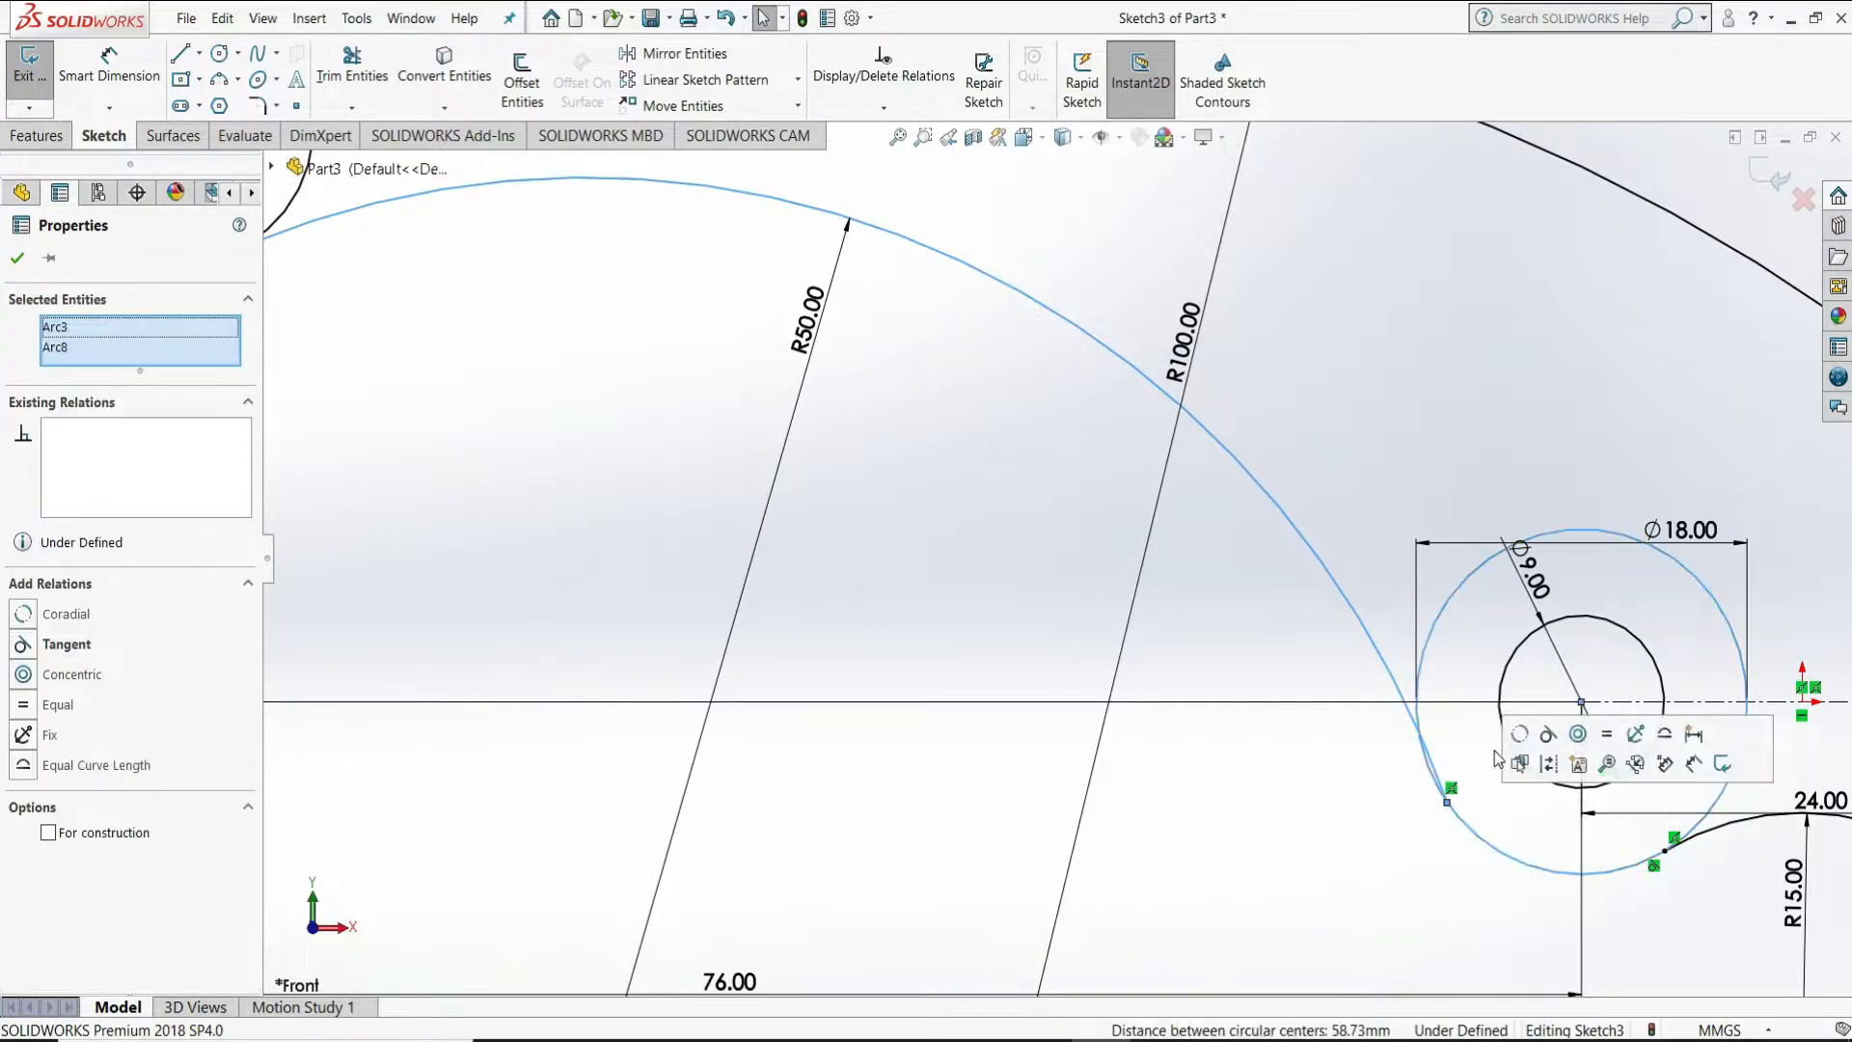
{"action": "left_click", "coordinate": [1547, 737]}
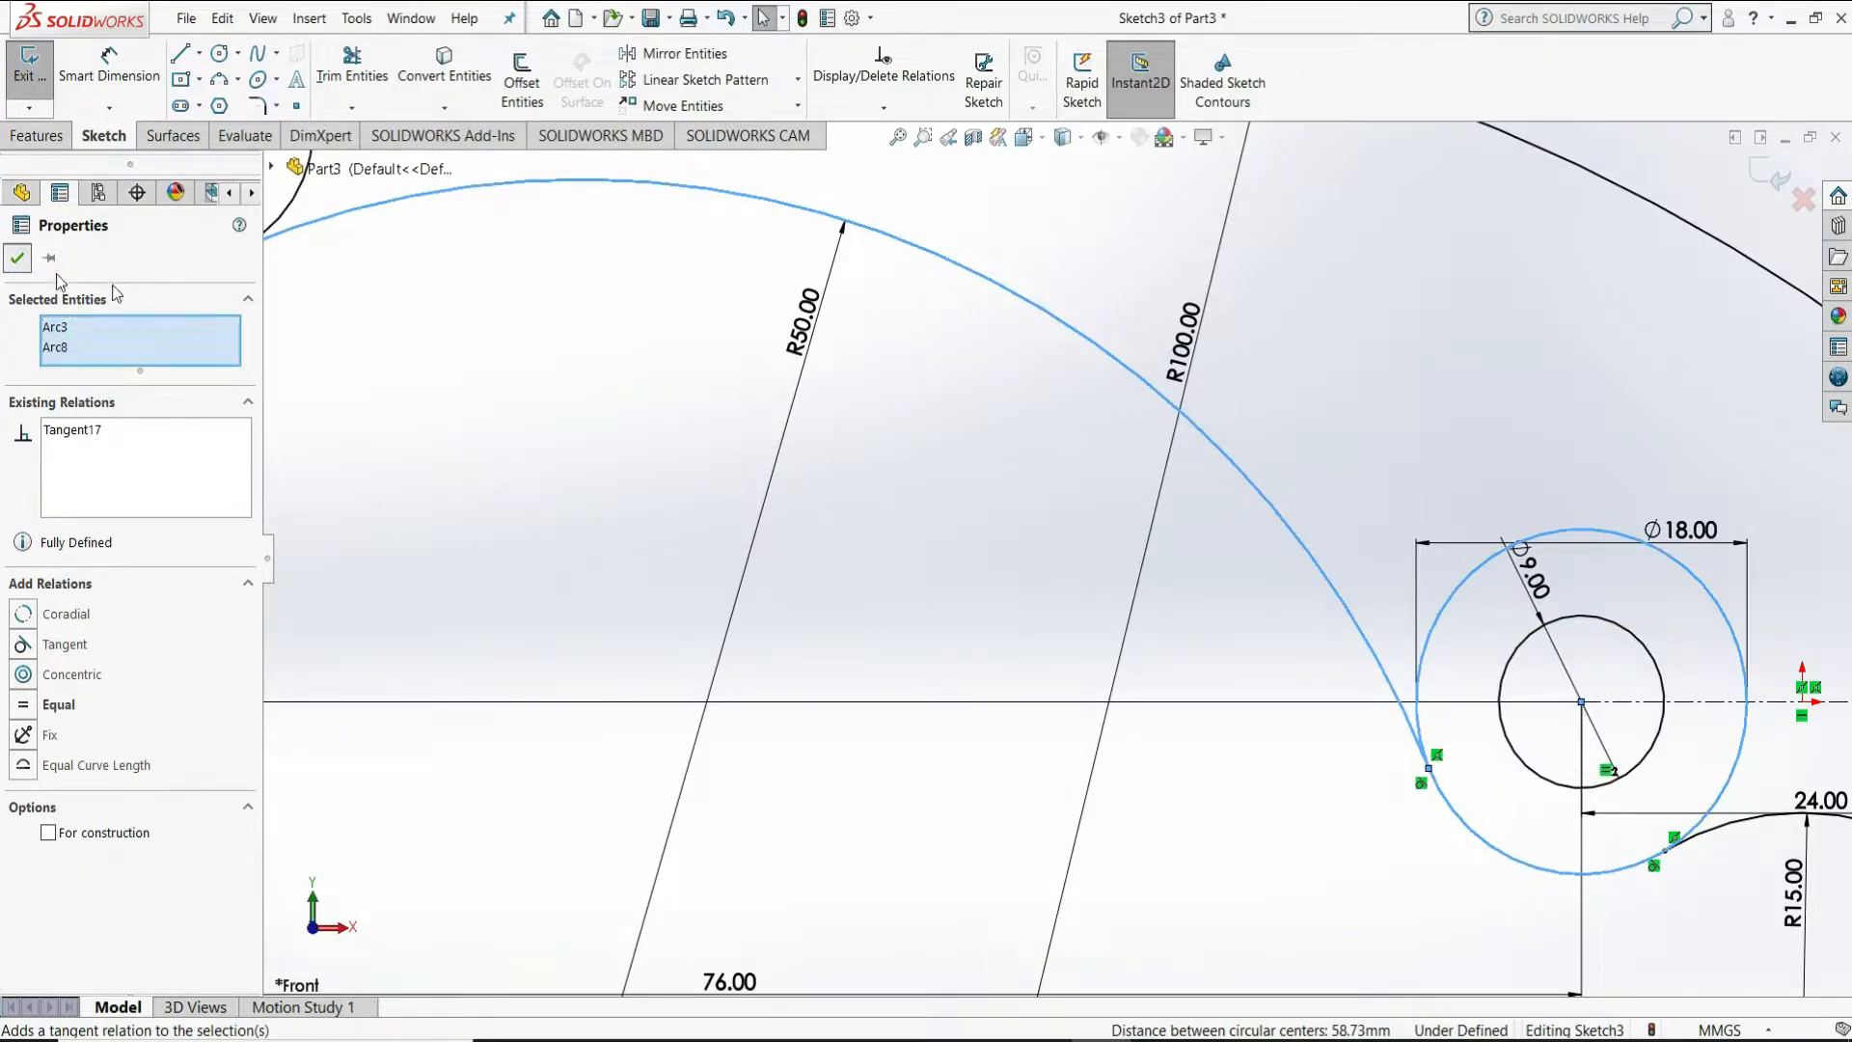
{"action": "left_click", "coordinate": [17, 257]}
Trim the short overhanging end of the 50 mm arc back to its tangent point on the 14 mm circle
{"action": "scroll", "coordinate": [1067, 569], "scroll_direction": "up", "scroll_amount": 4}
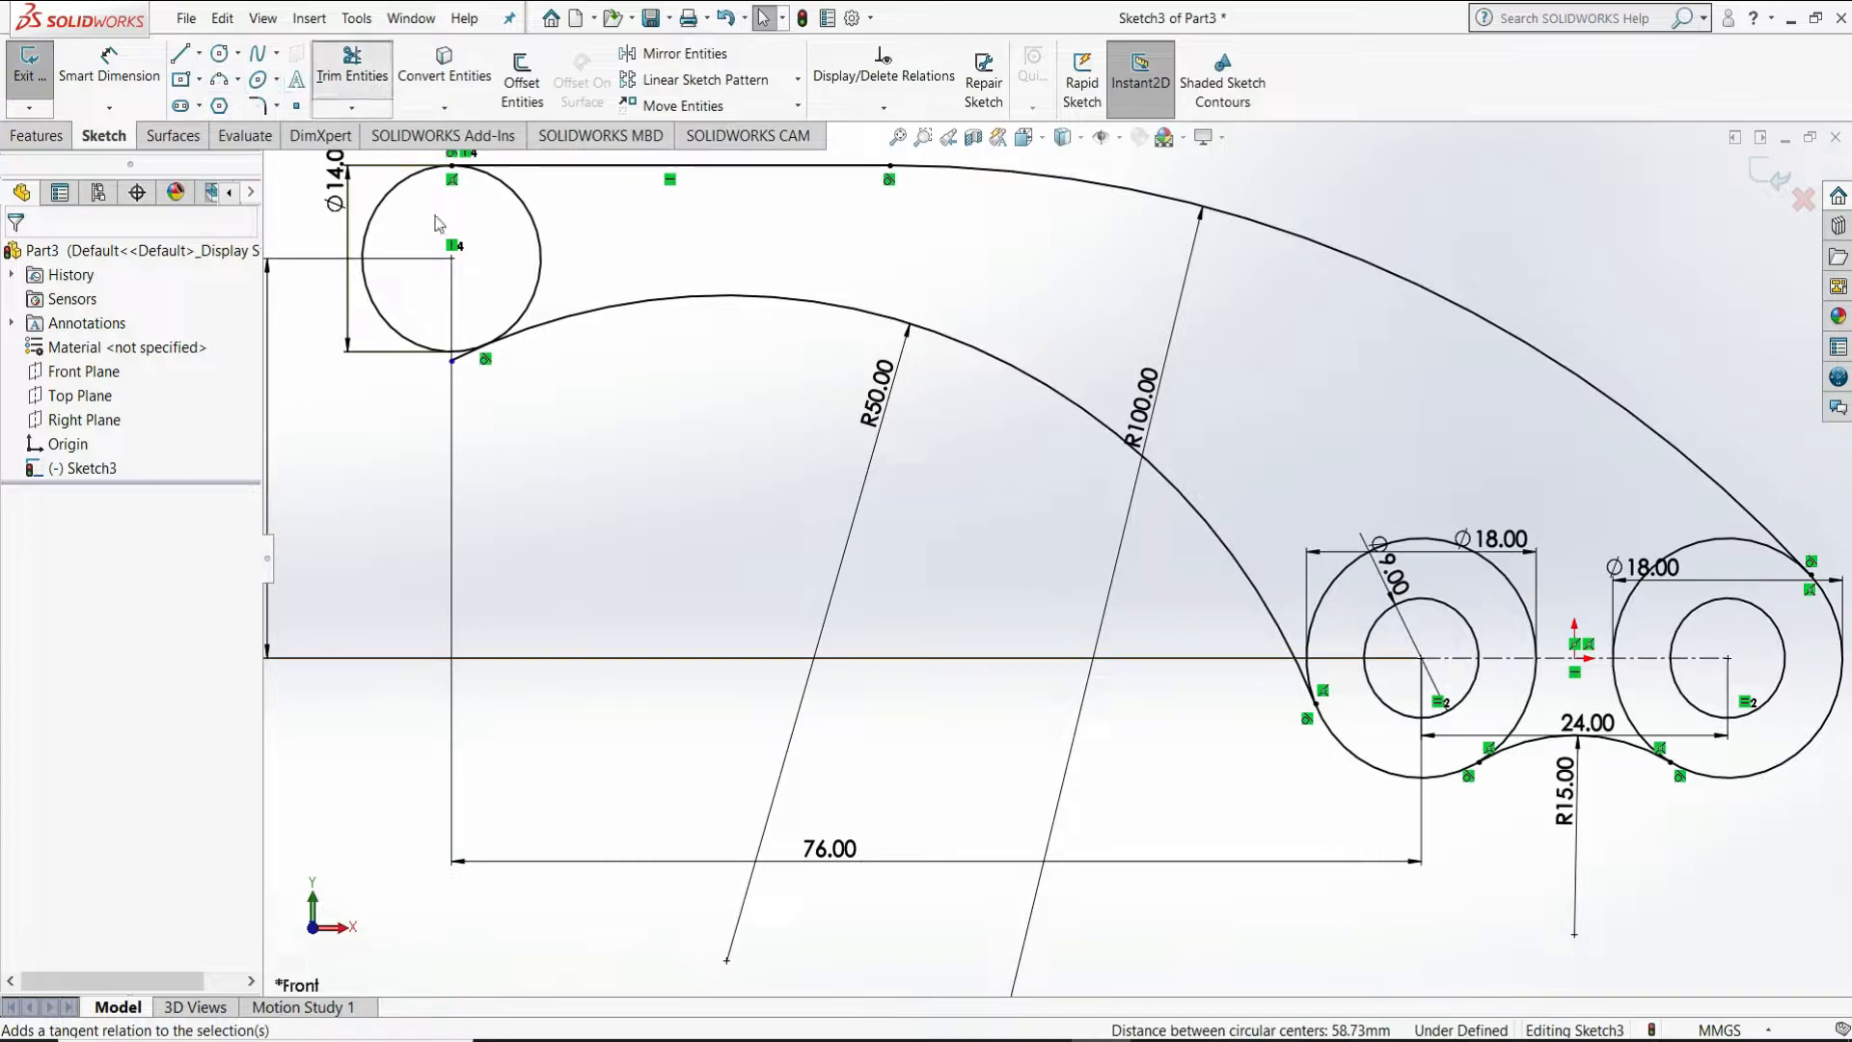
{"action": "left_click", "coordinate": [351, 68]}
{"action": "scroll", "coordinate": [453, 357], "scroll_direction": "up", "scroll_amount": 7}
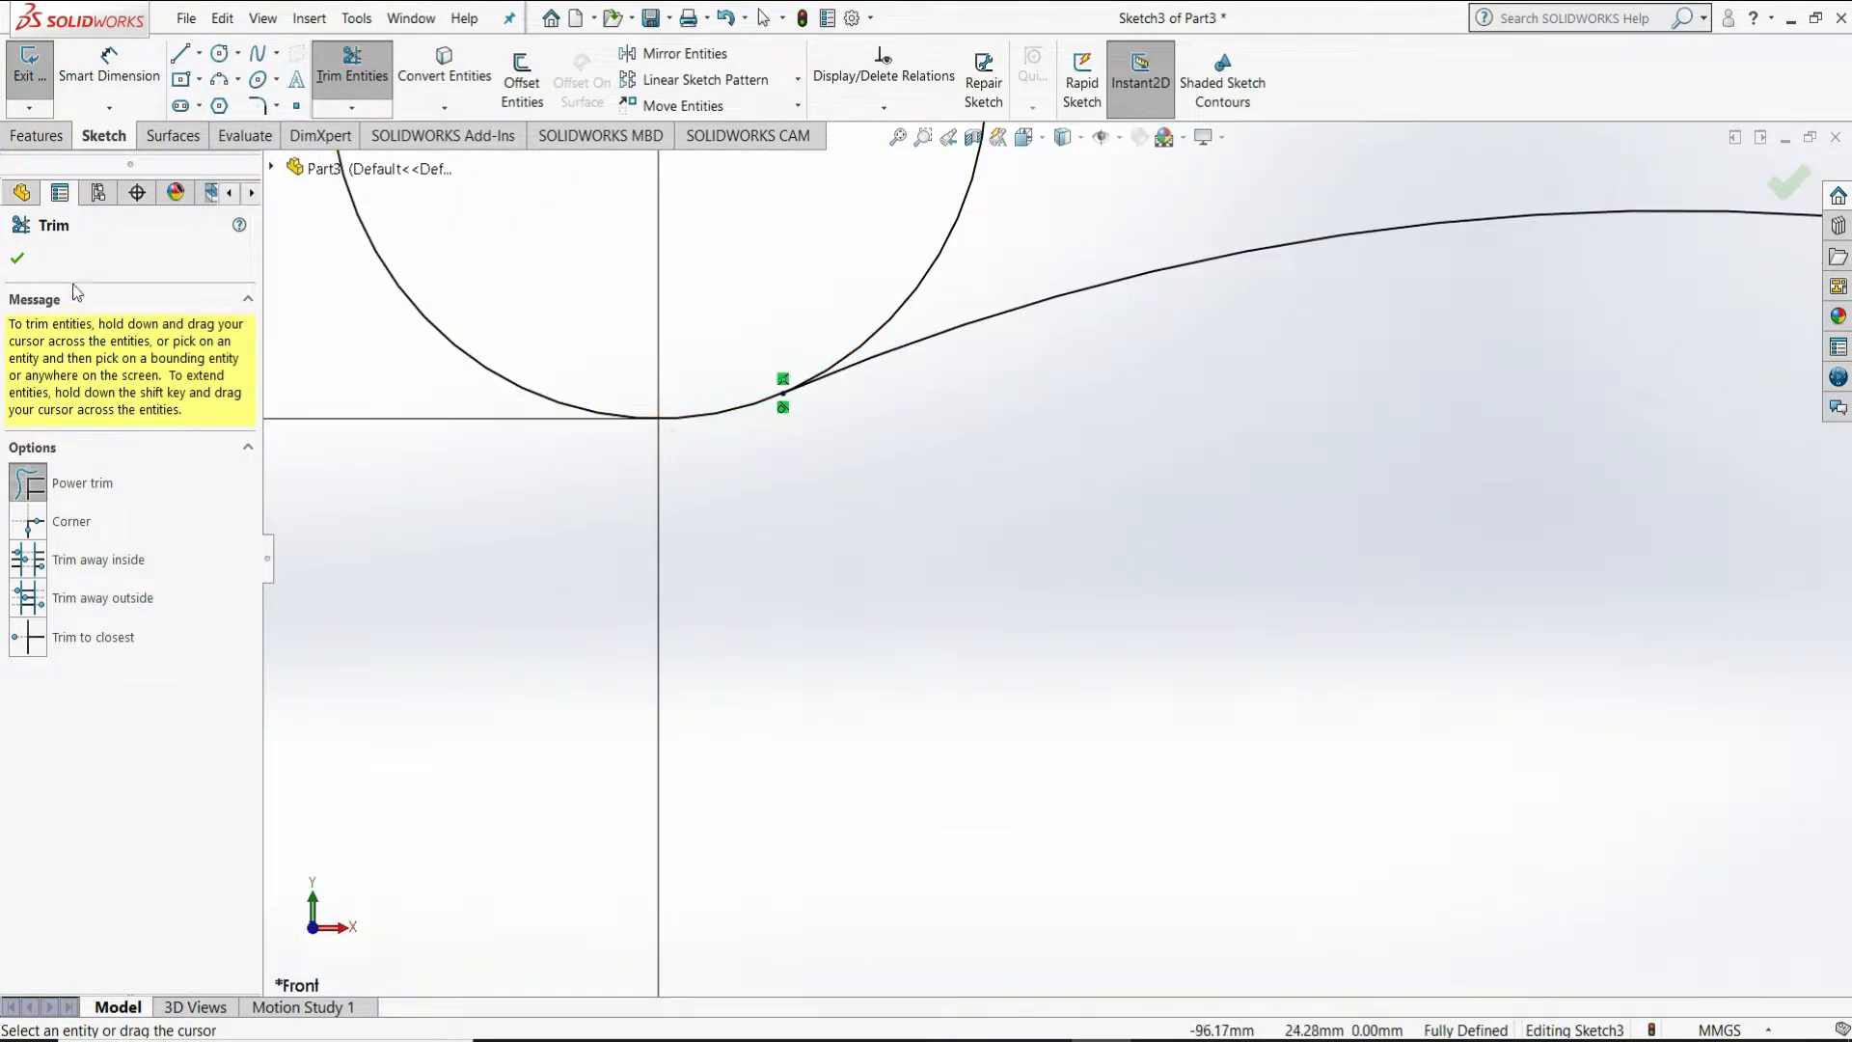
{"action": "left_click", "coordinate": [17, 258]}
Trim away the inner right portion of the 14 mm circle between the top line and the 50 mm arc
{"action": "scroll", "coordinate": [685, 416], "scroll_direction": "up", "scroll_amount": 3}
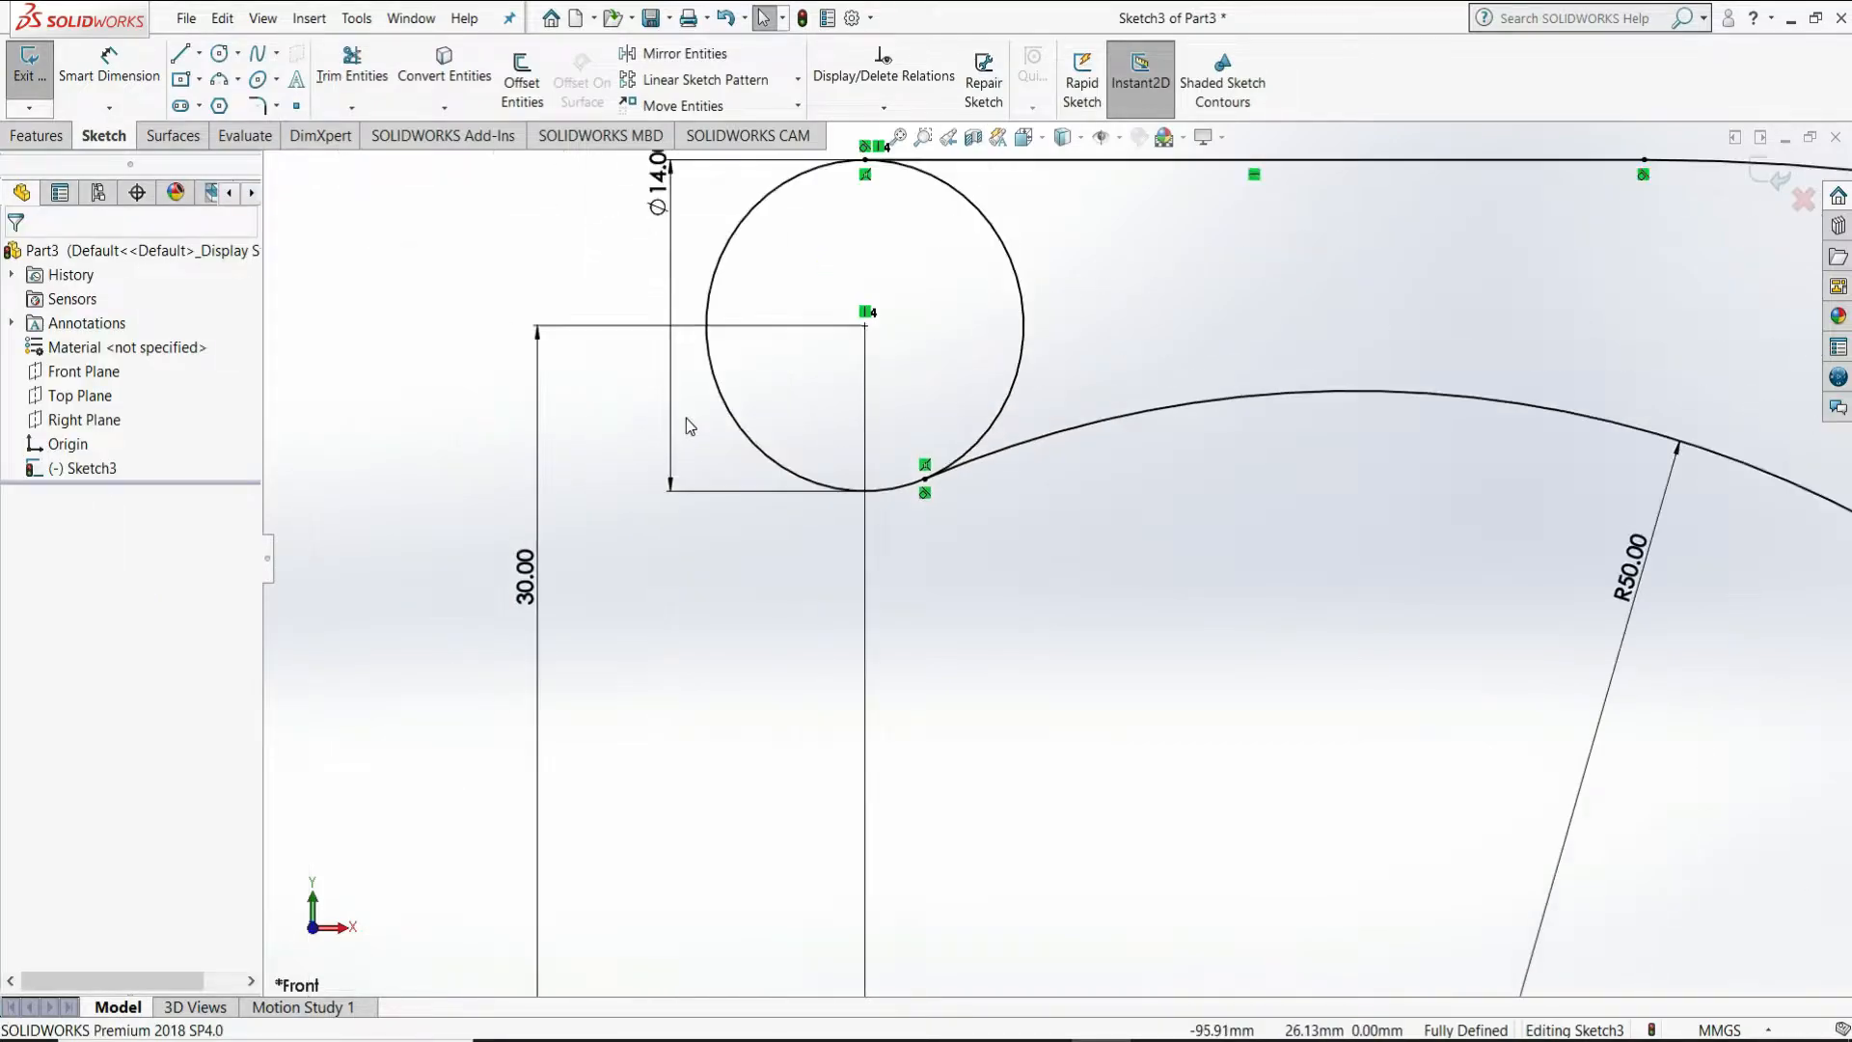
{"action": "left_click", "coordinate": [351, 68]}
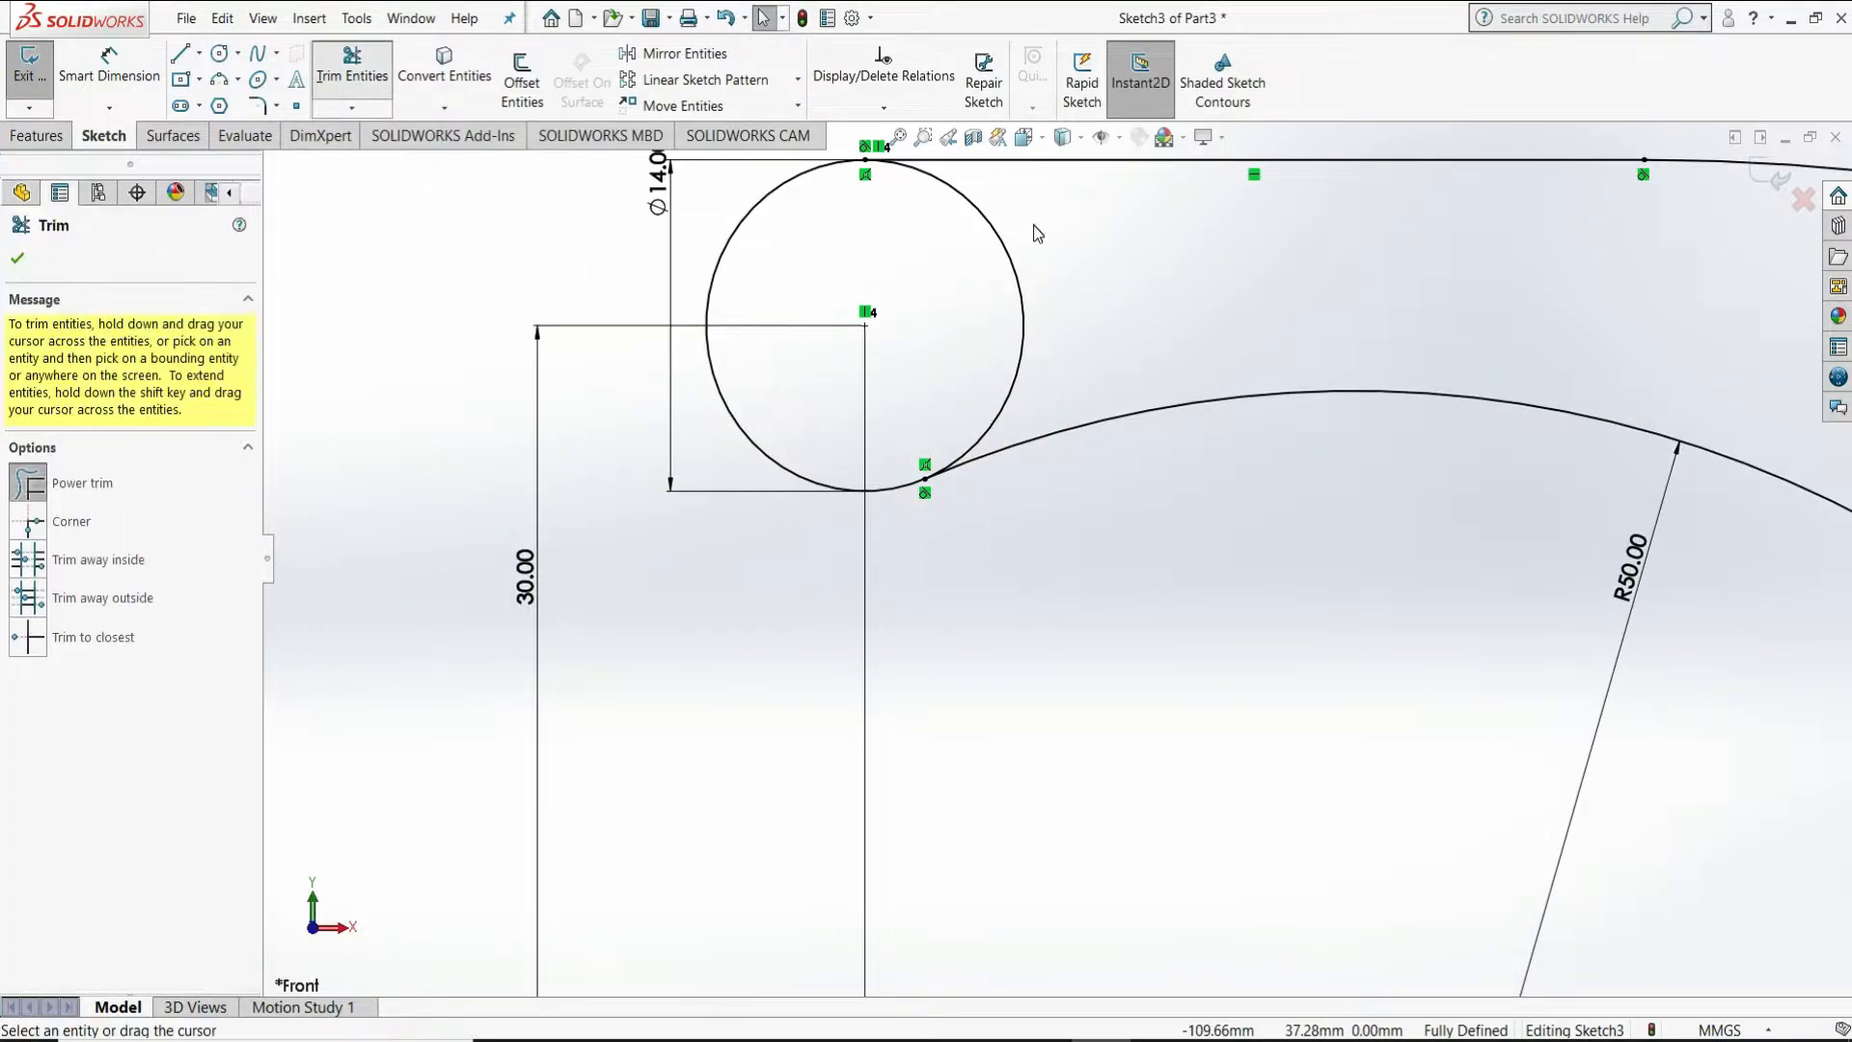
{"action": "left_click_drag", "start_coordinate": [1033, 224], "coordinate": [962, 294]}
Trim away the inner portions of both 18 mm circles to leave a single closed outline, and end trimming
{"action": "scroll", "coordinate": [904, 294], "scroll_direction": "up", "scroll_amount": 4}
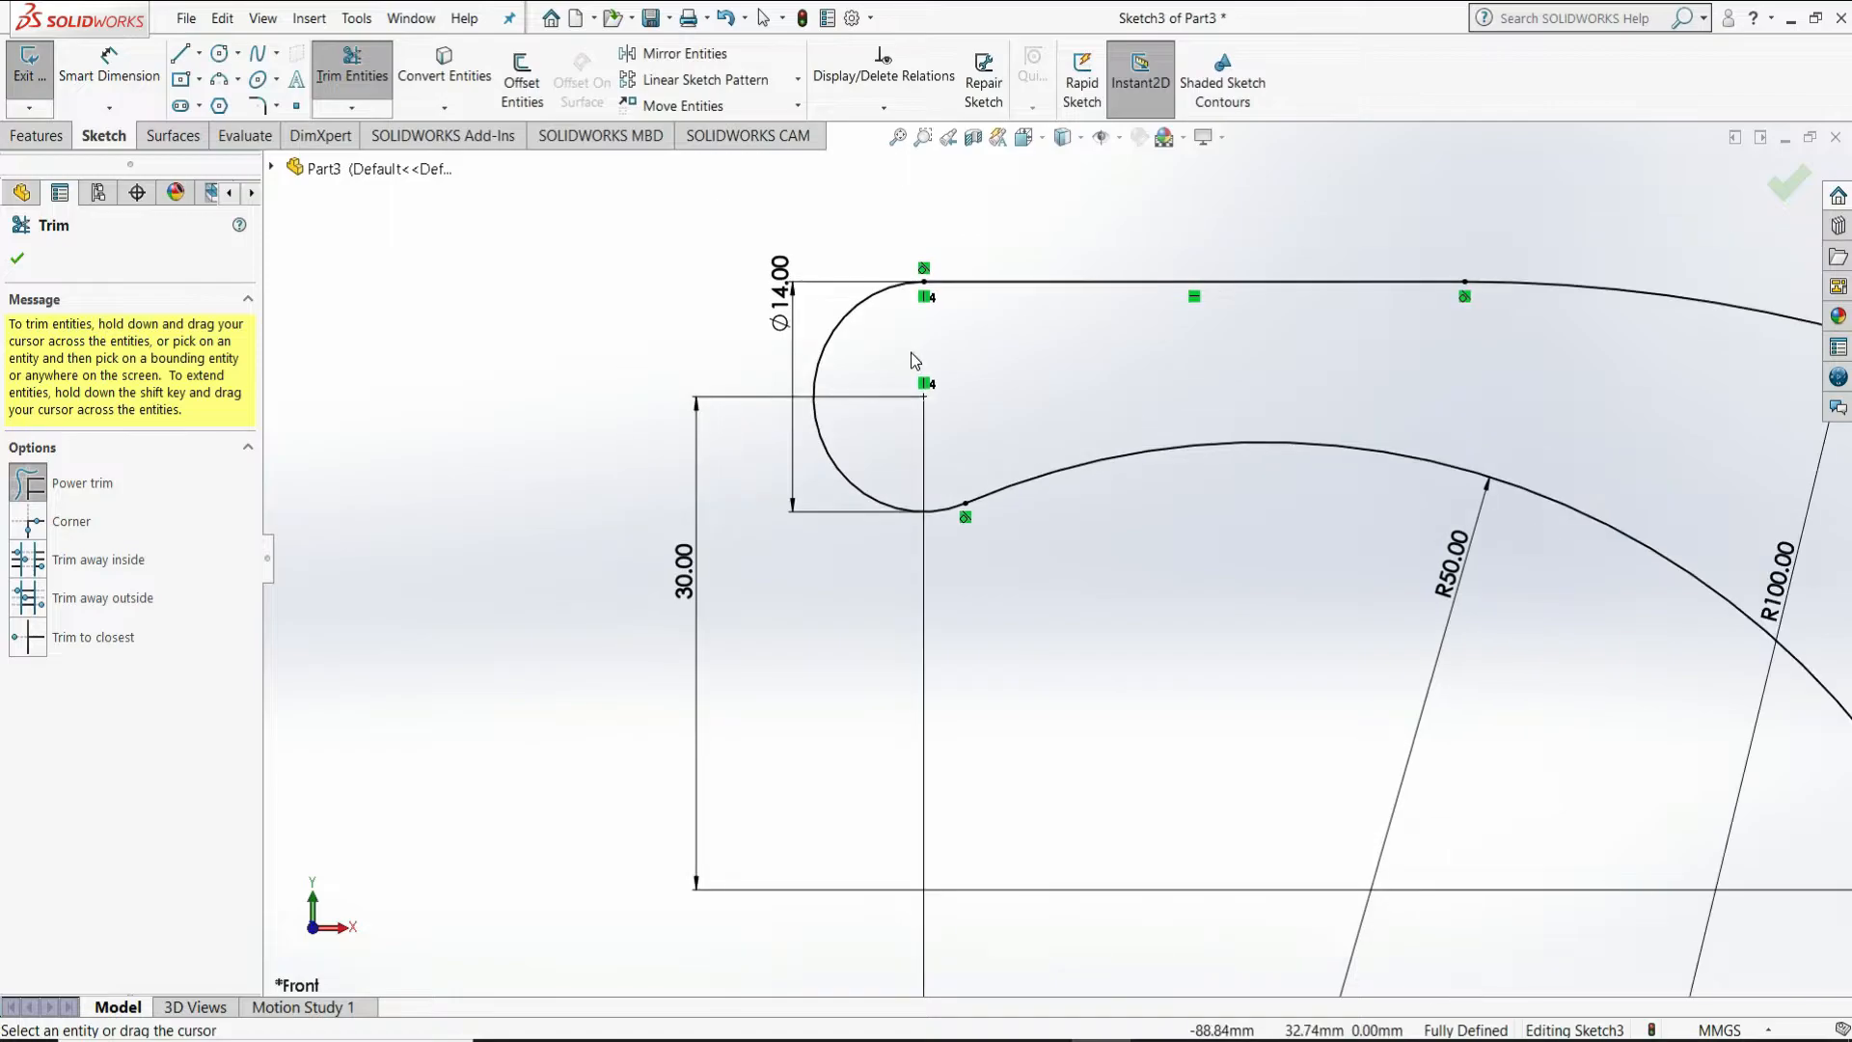
{"action": "scroll", "coordinate": [1096, 422], "scroll_direction": "up", "scroll_amount": 1}
{"action": "scroll", "coordinate": [1302, 638], "scroll_direction": "down", "scroll_amount": 4}
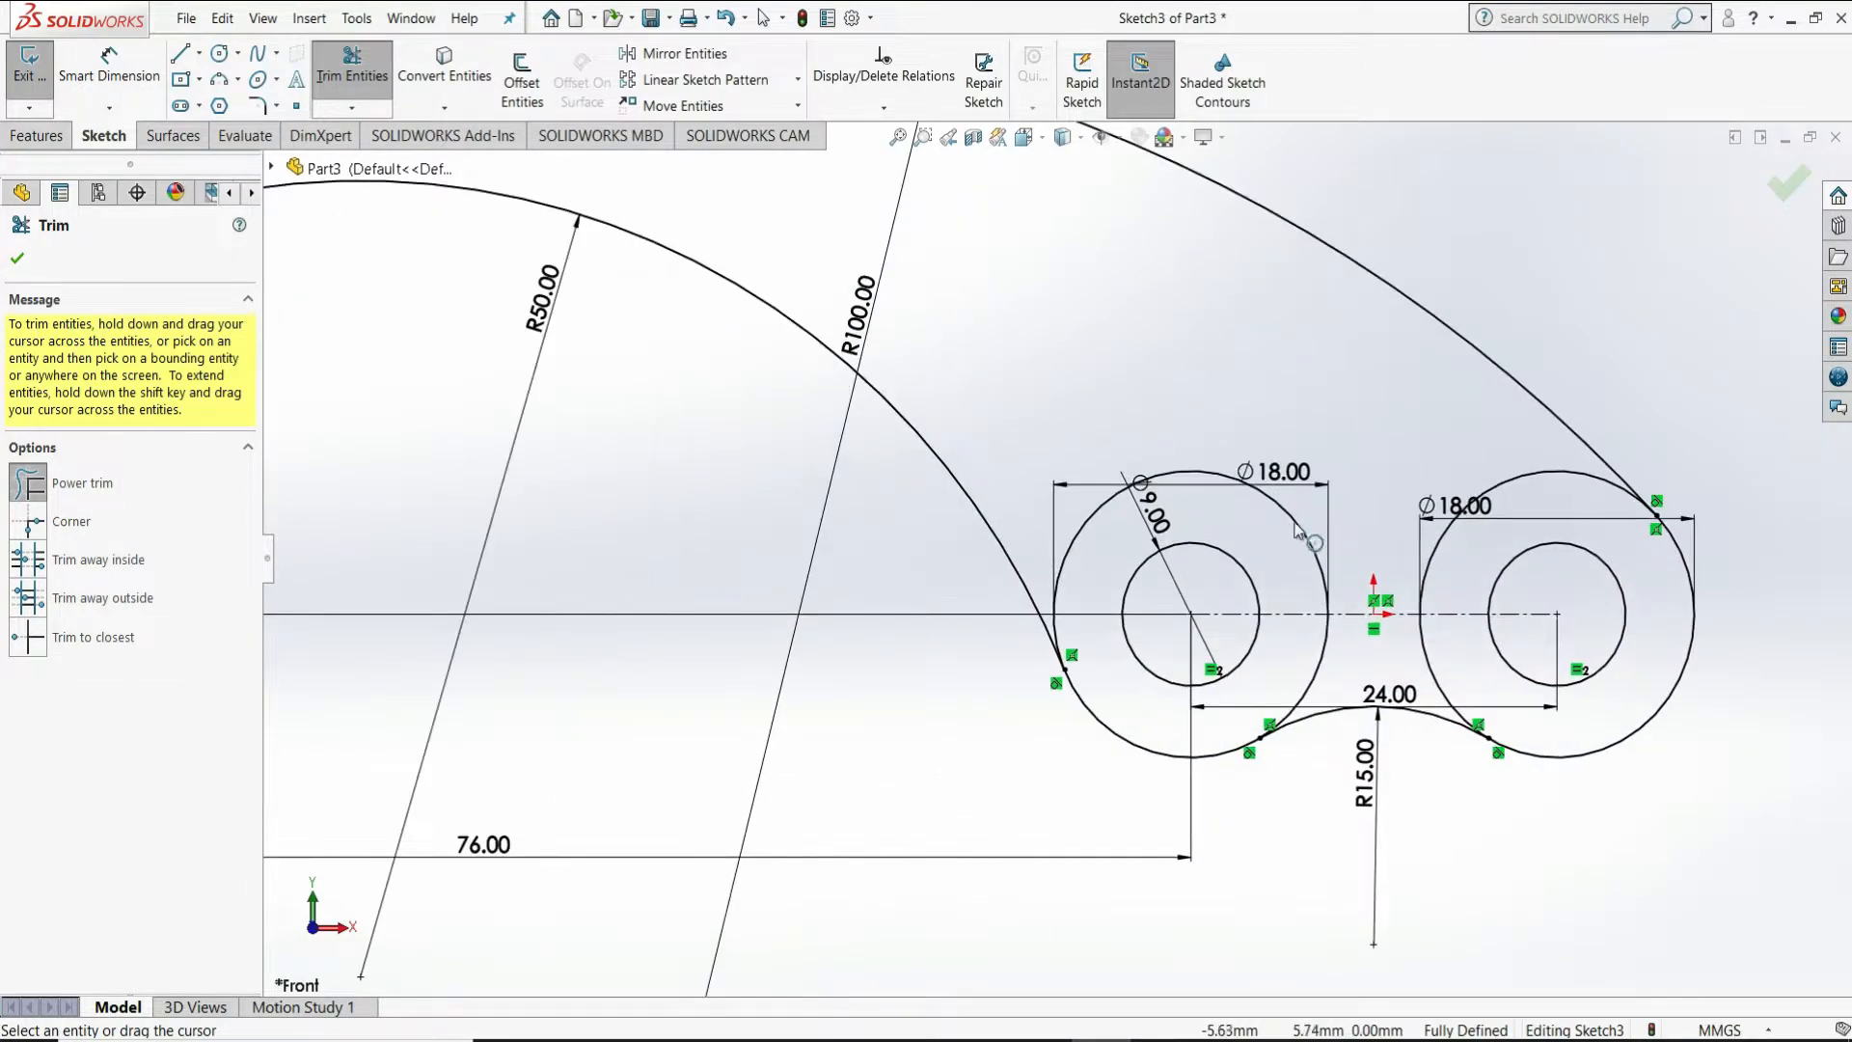
{"action": "mouse_move", "coordinate": [1283, 551]}
{"action": "left_mouse_down"}
{"action": "mouse_move", "coordinate": [1327, 618]}
{"action": "mouse_move", "coordinate": [1440, 659]}
{"action": "left_mouse_up"}
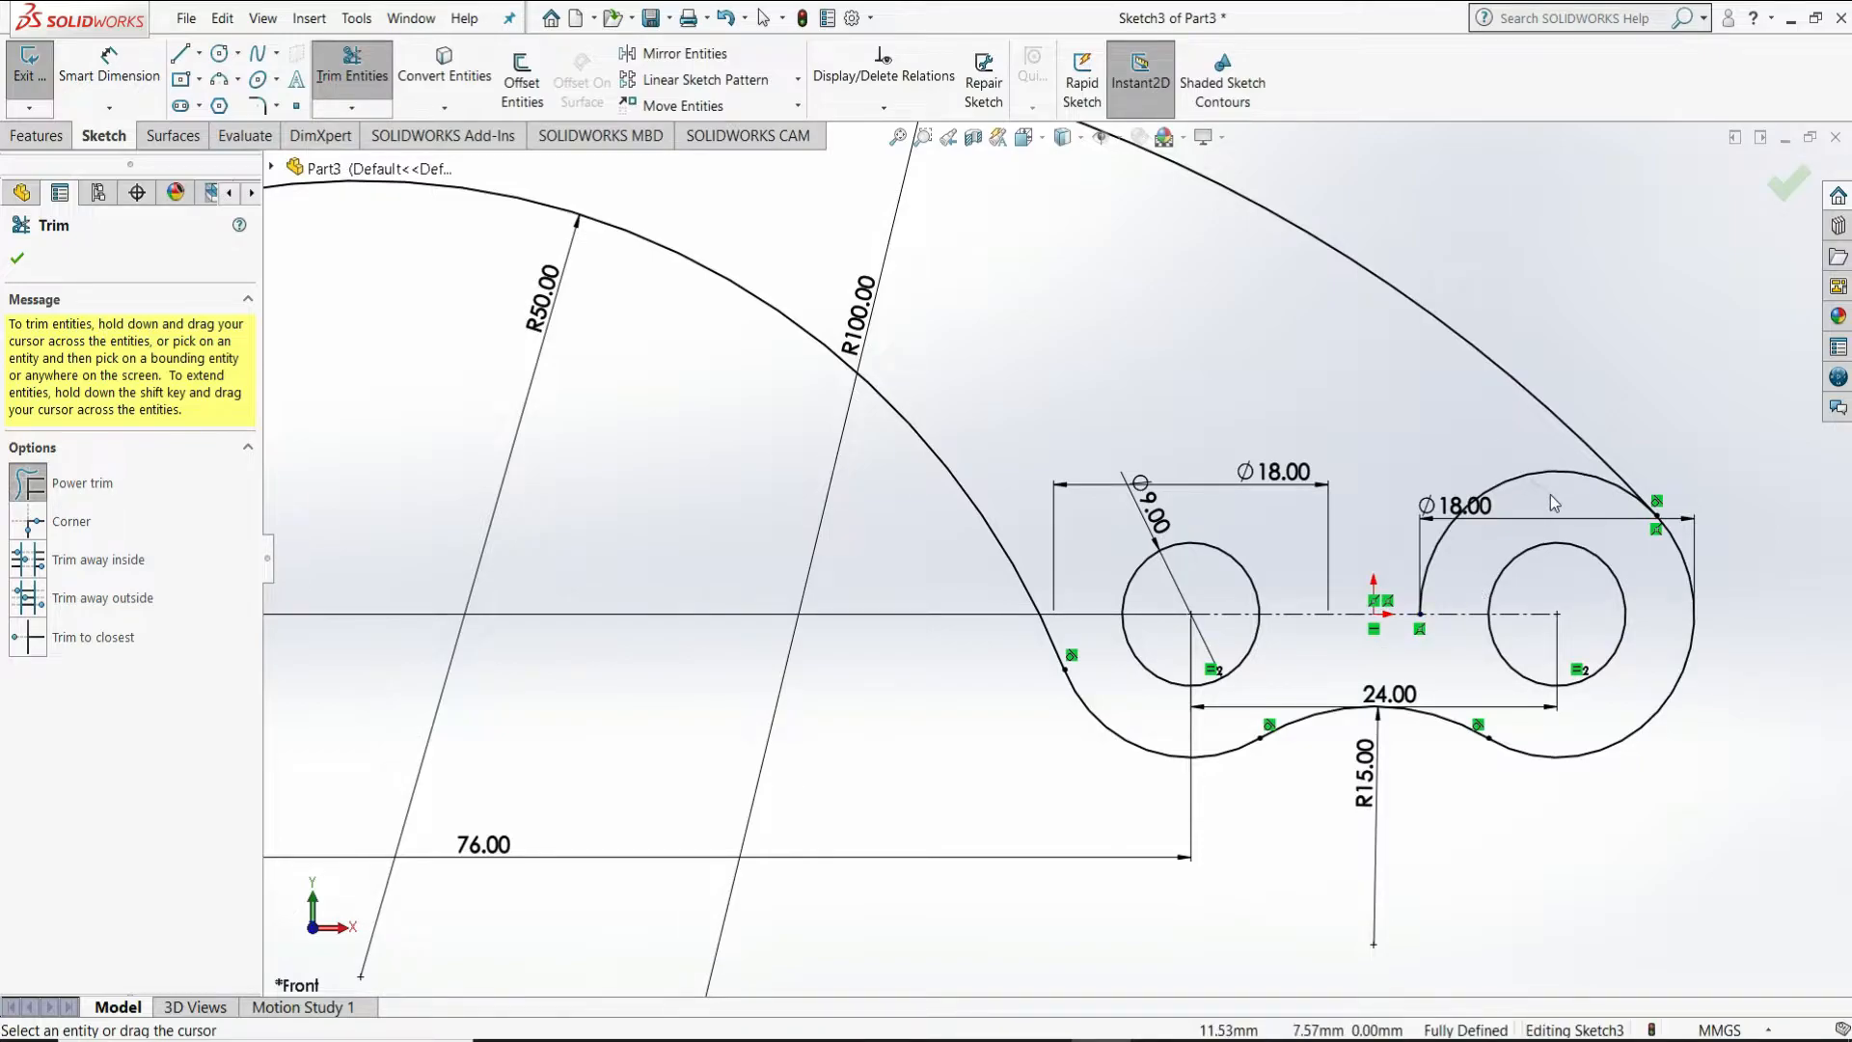
{"action": "left_click_drag", "start_coordinate": [1547, 488], "coordinate": [1545, 490]}
{"action": "right_click", "coordinate": [1578, 488]}
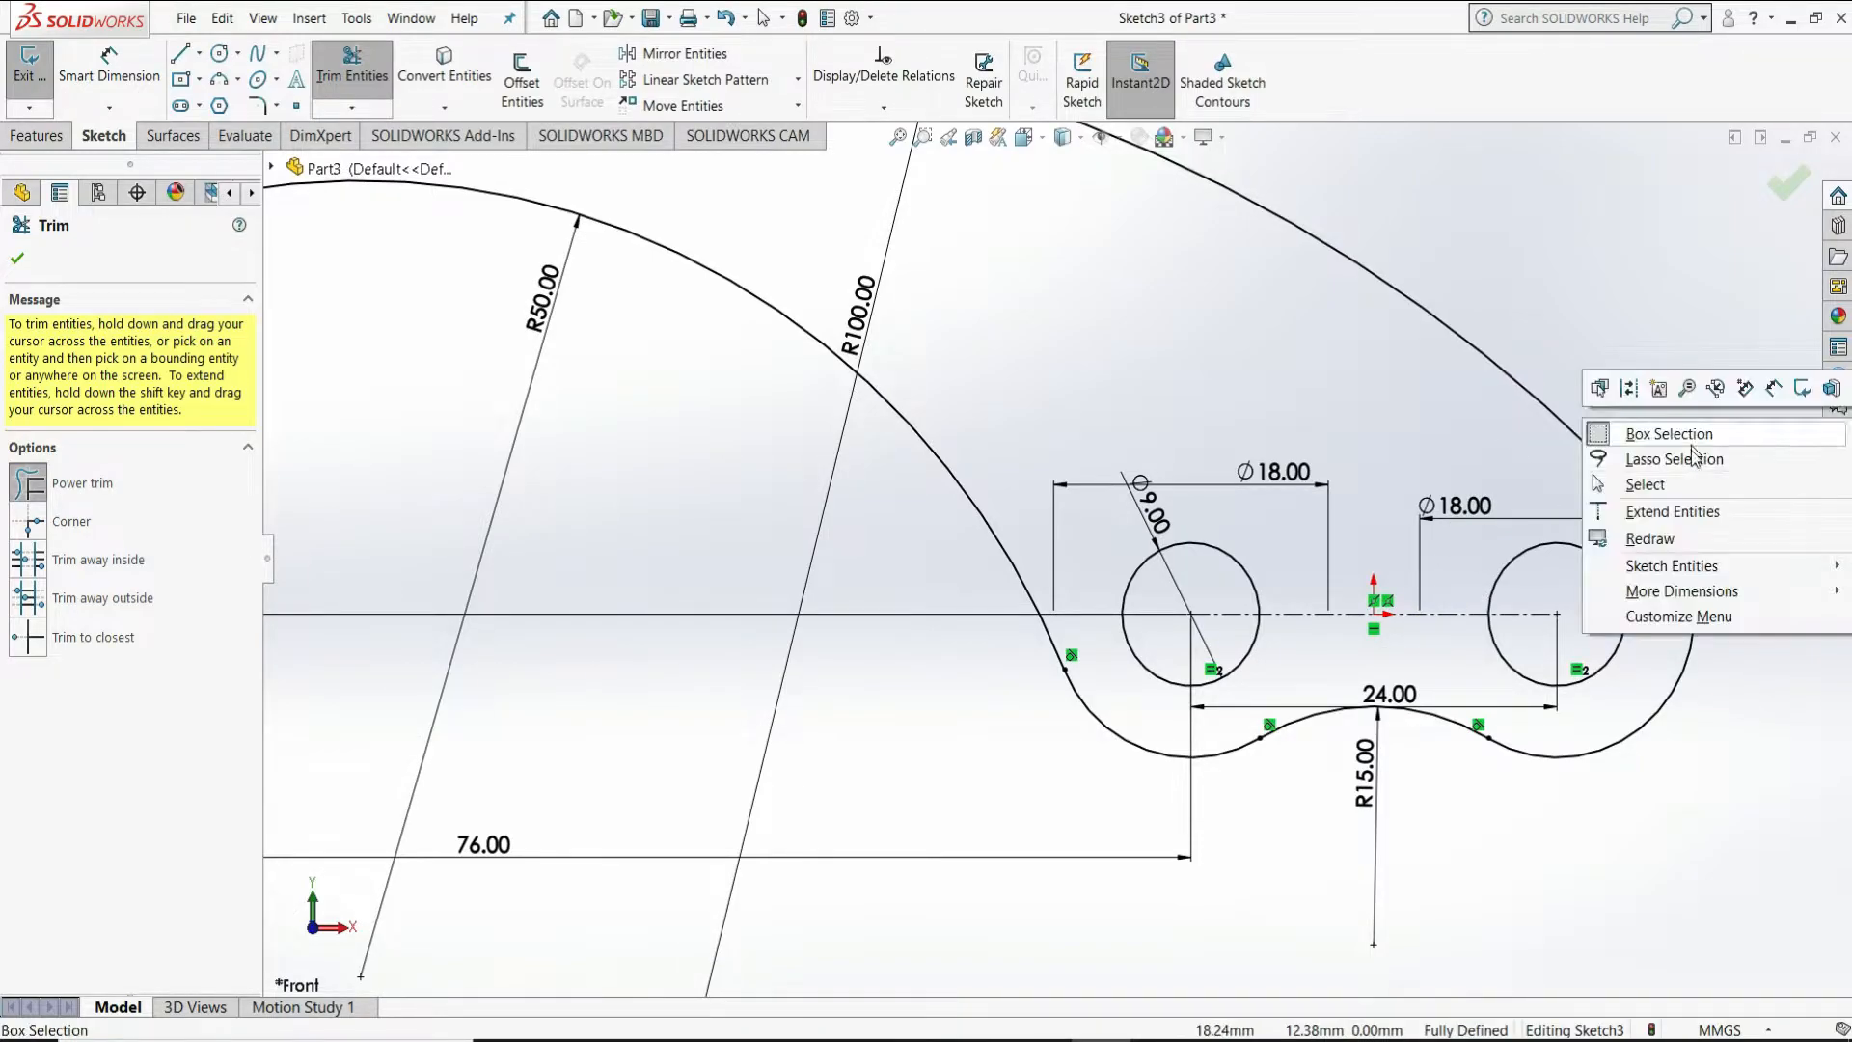
{"action": "left_click", "coordinate": [1684, 484]}
Extrude the closed arm profile 24 mm with the Mid Plane end condition
{"action": "key", "text": "f"}
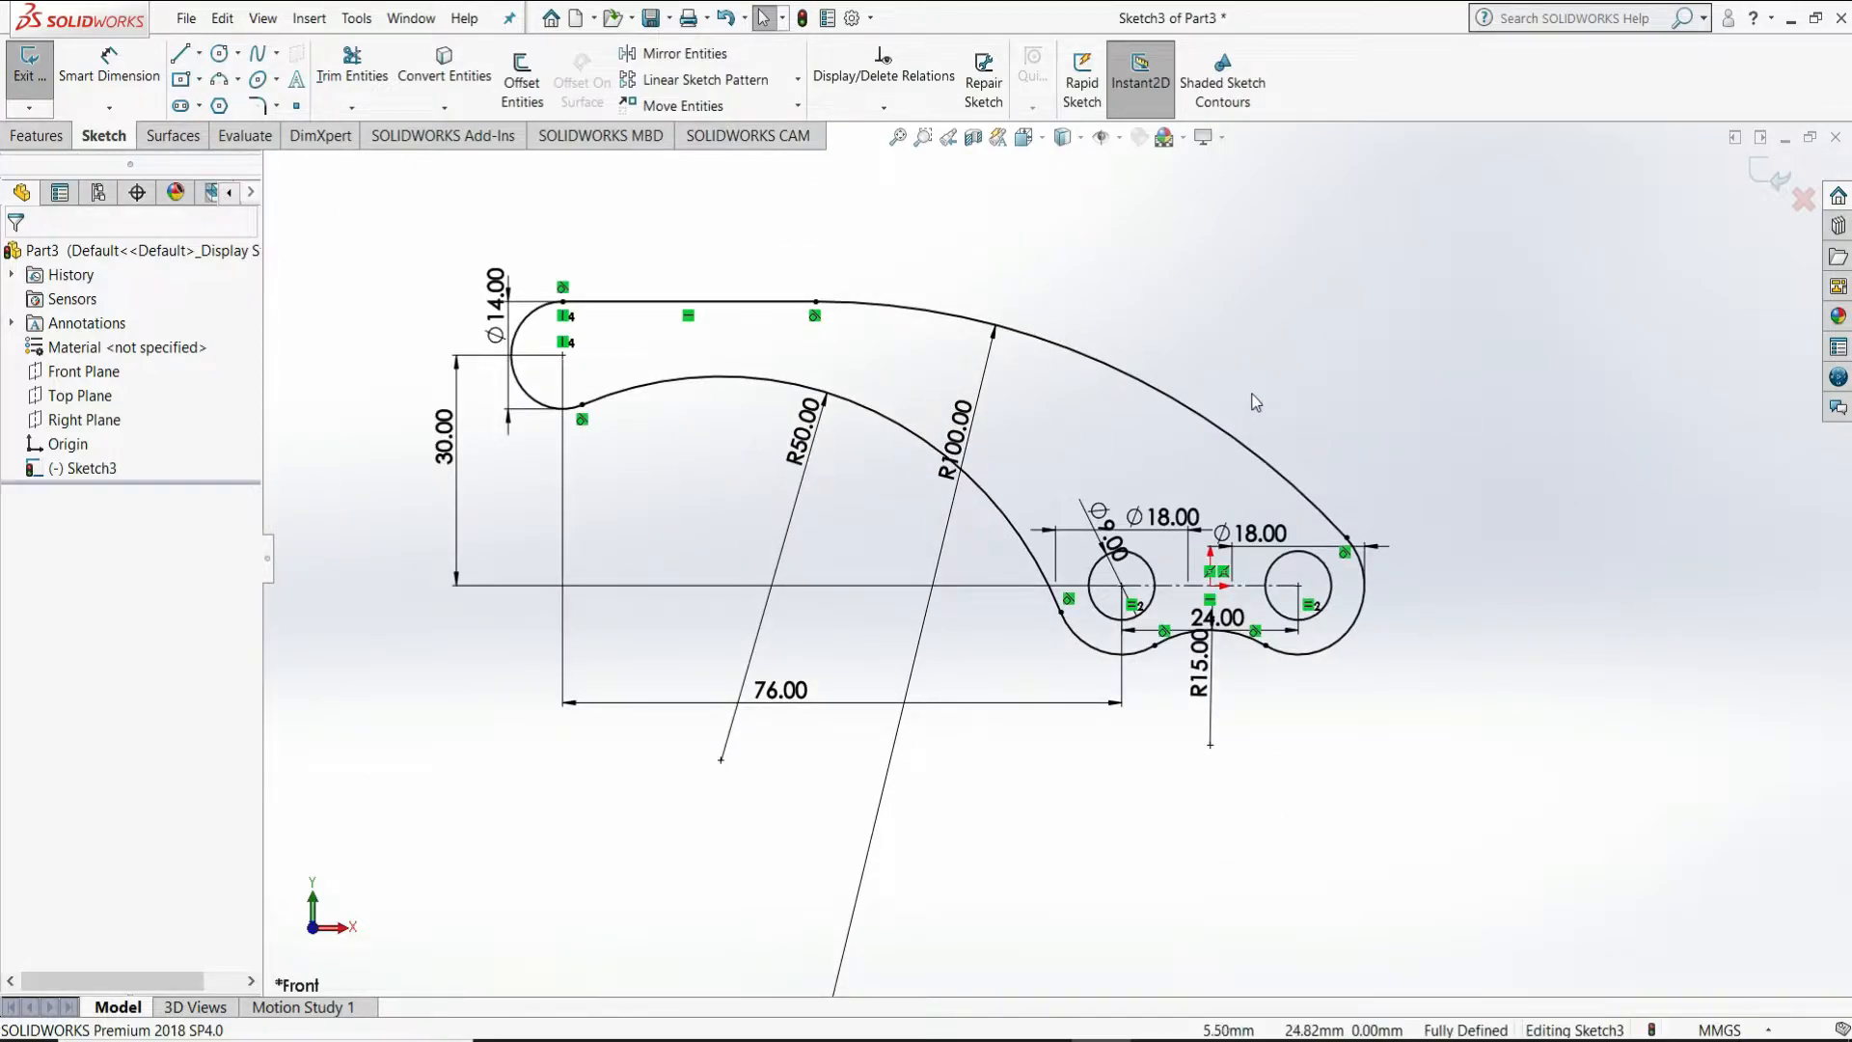
{"action": "left_click", "coordinate": [51, 142]}
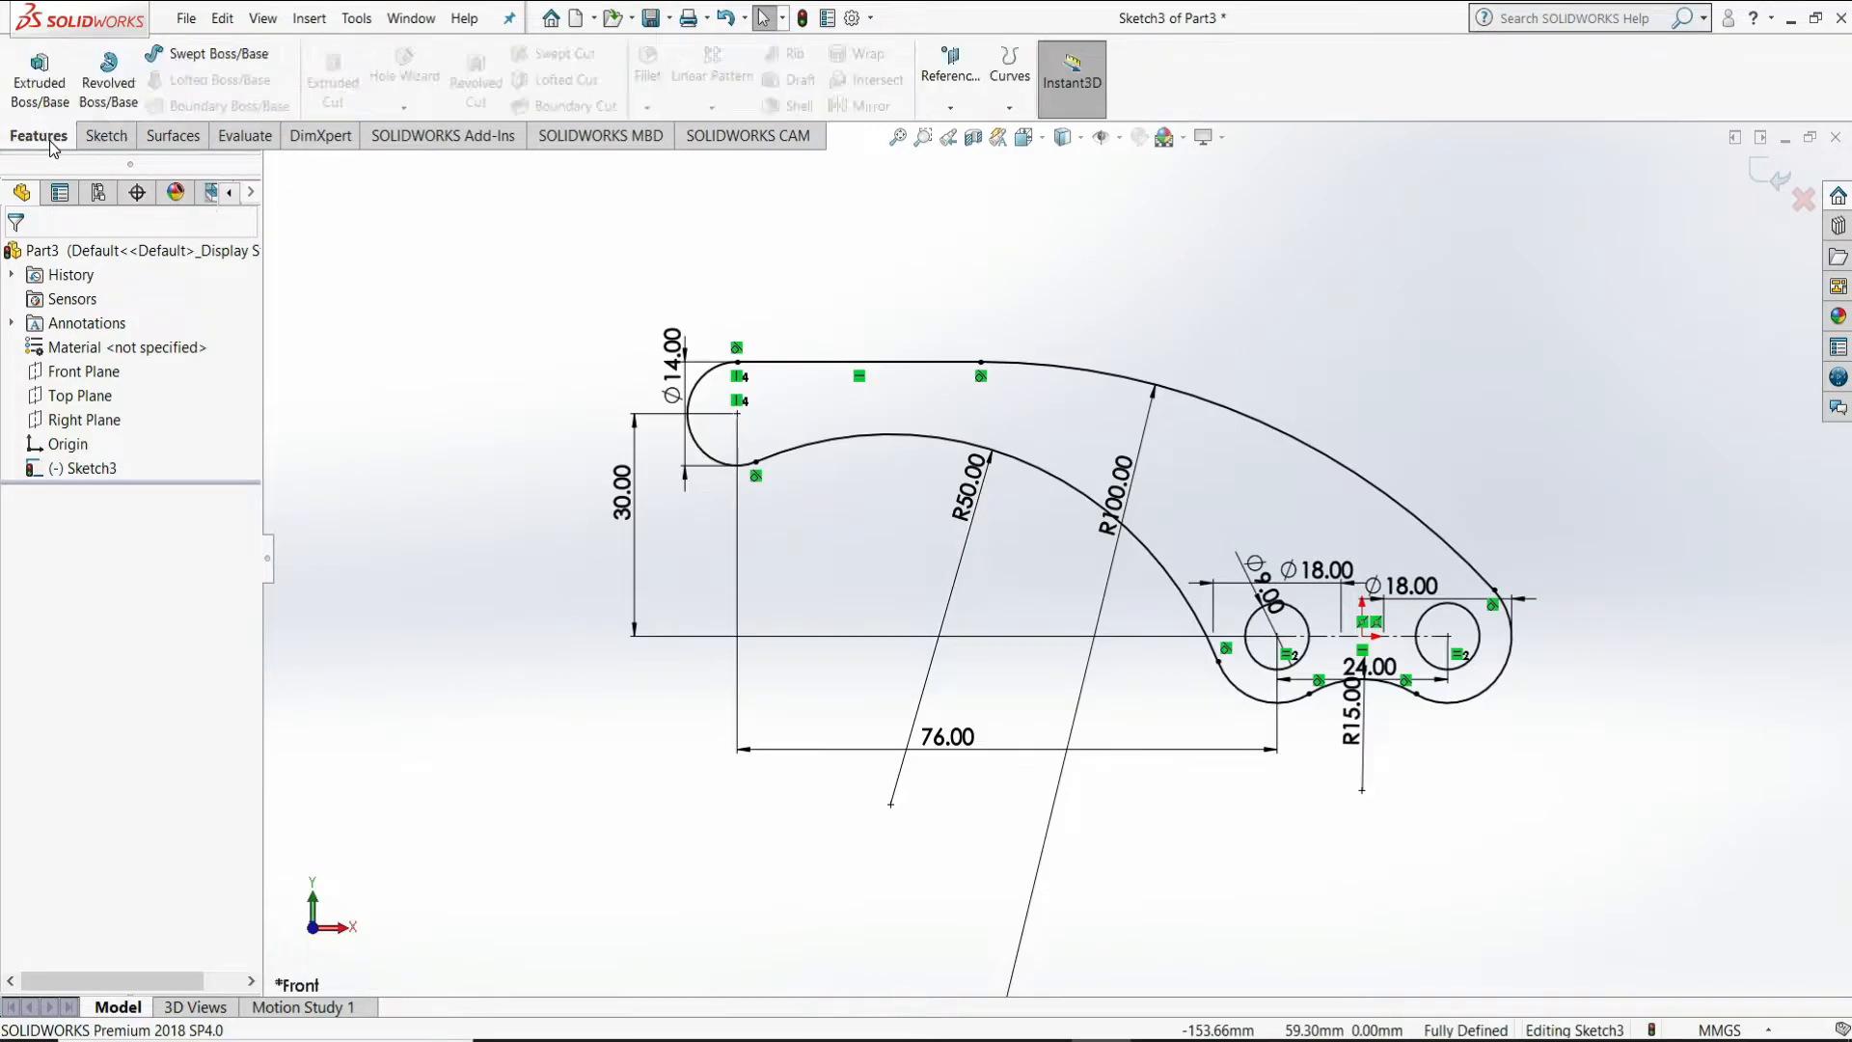
{"action": "left_click", "coordinate": [34, 96]}
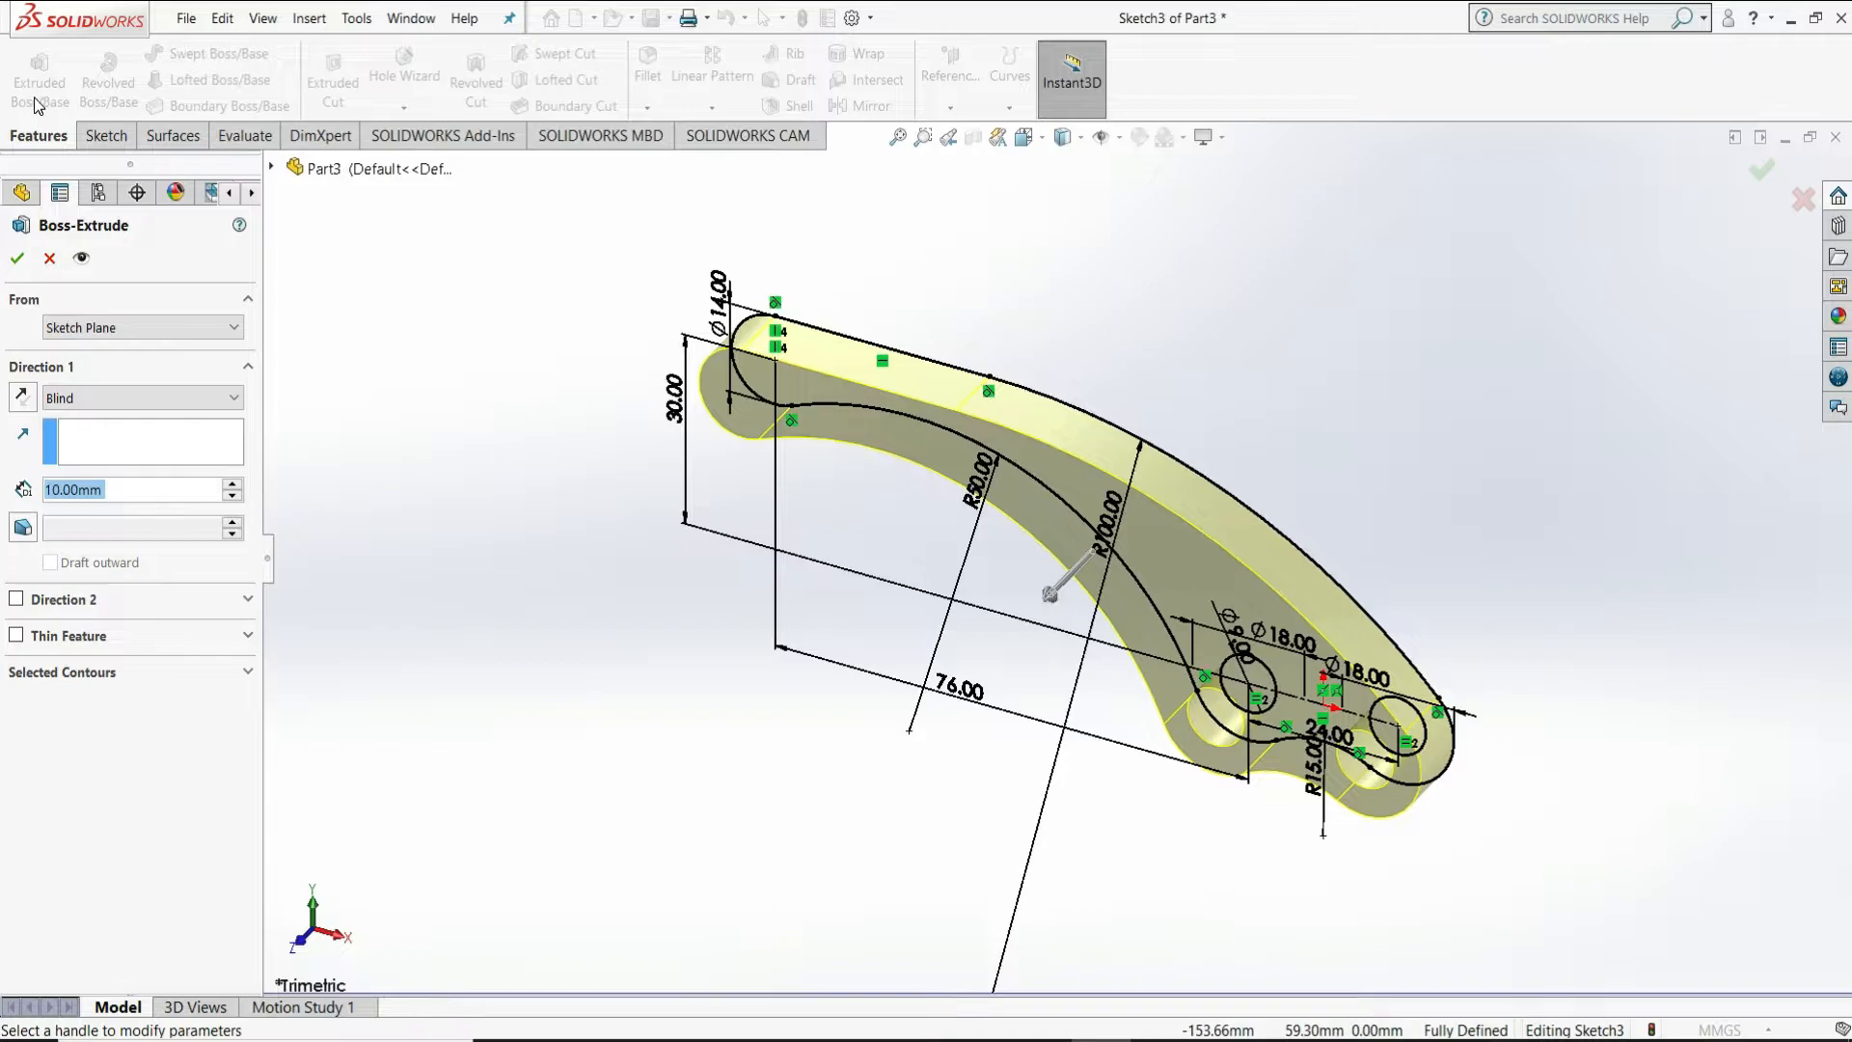
{"action": "left_click", "coordinate": [133, 395]}
{"action": "left_click", "coordinate": [123, 498]}
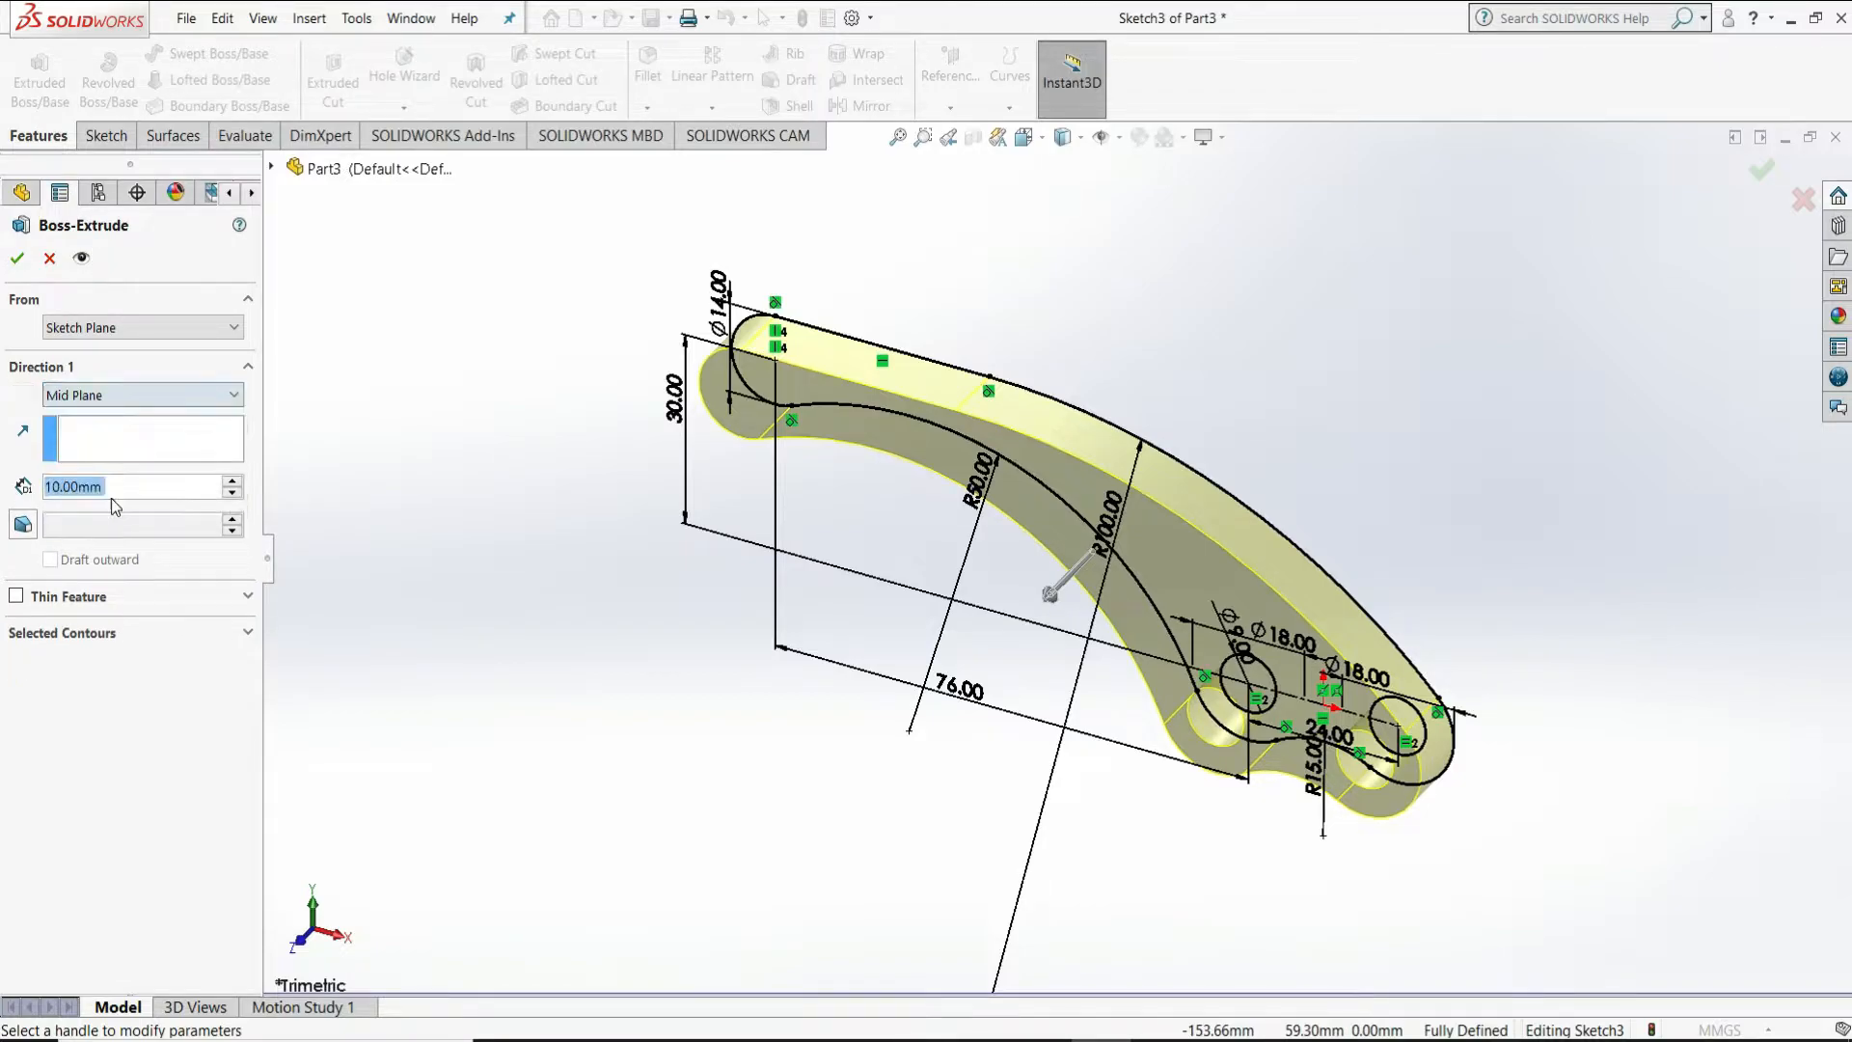
{"action": "type", "text": "24"}
{"action": "key", "text": "Return"}
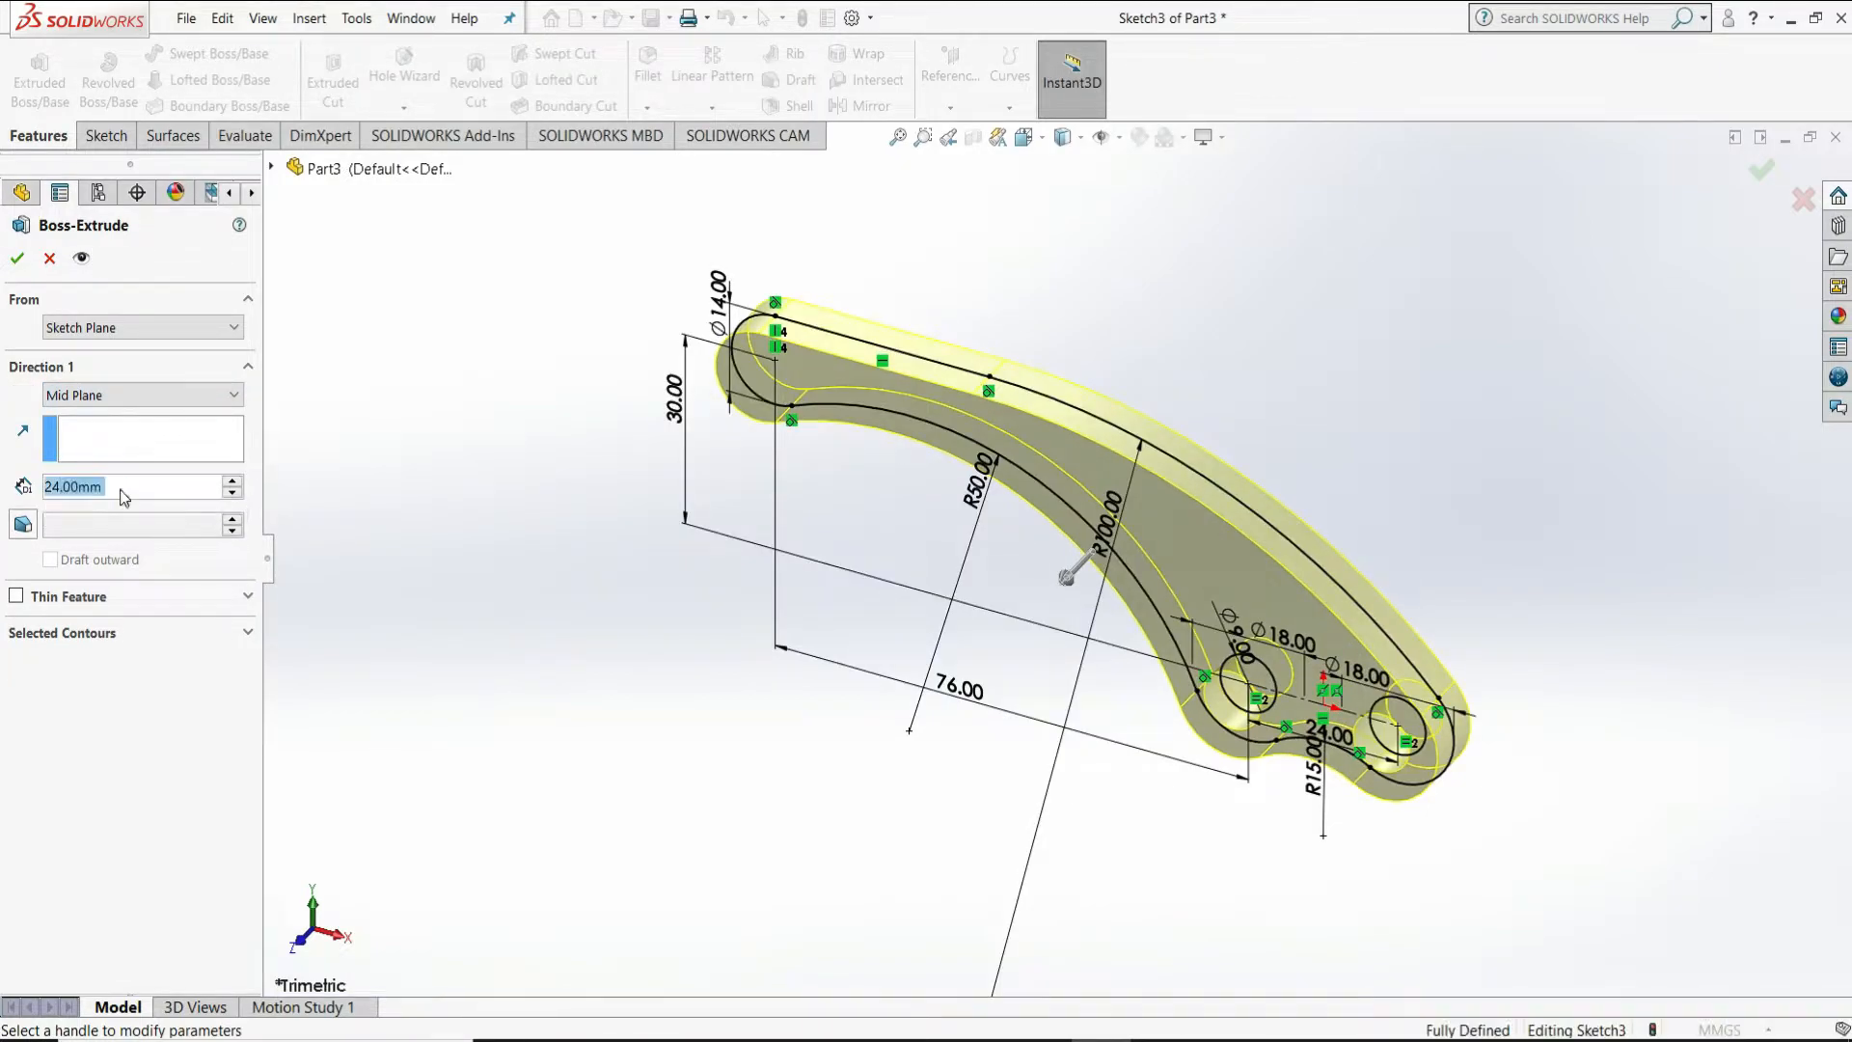
{"action": "left_click", "coordinate": [17, 258]}
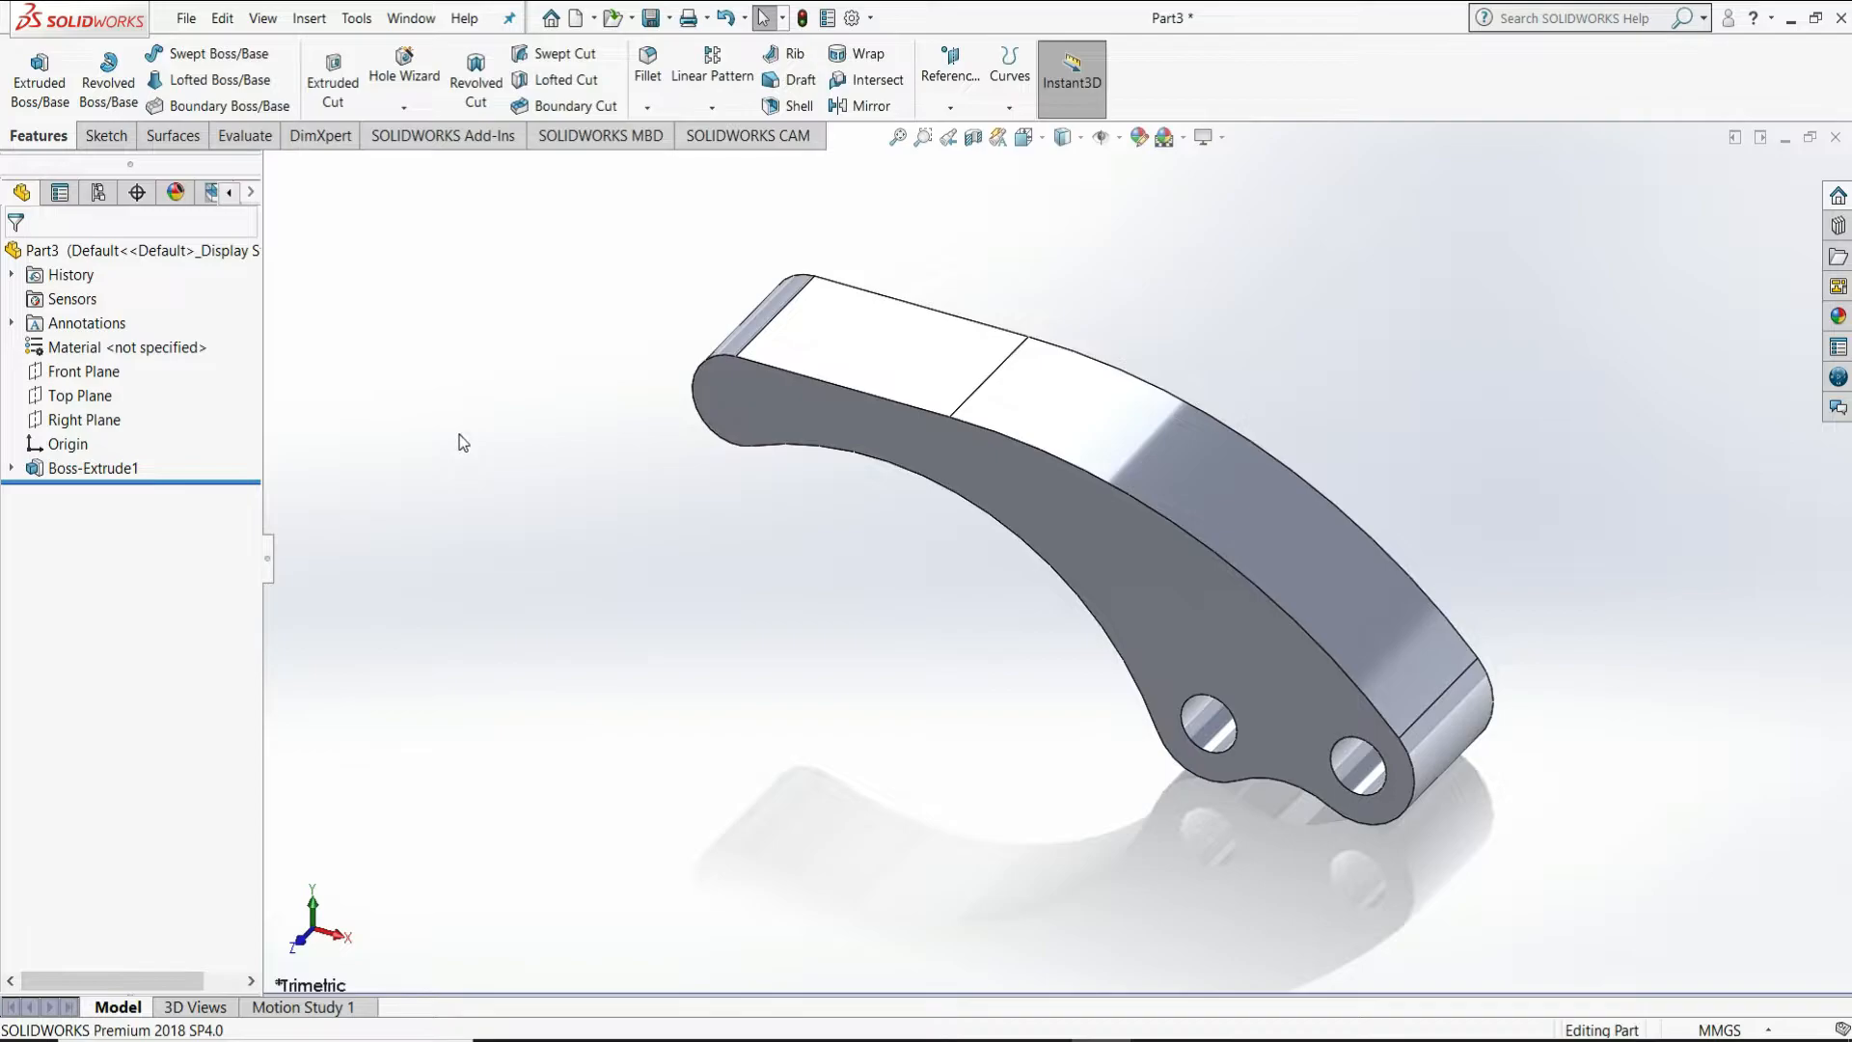
Apply the Plain White scene and start a sketch on the arm's flat top face
{"action": "left_click", "coordinate": [1185, 143]}
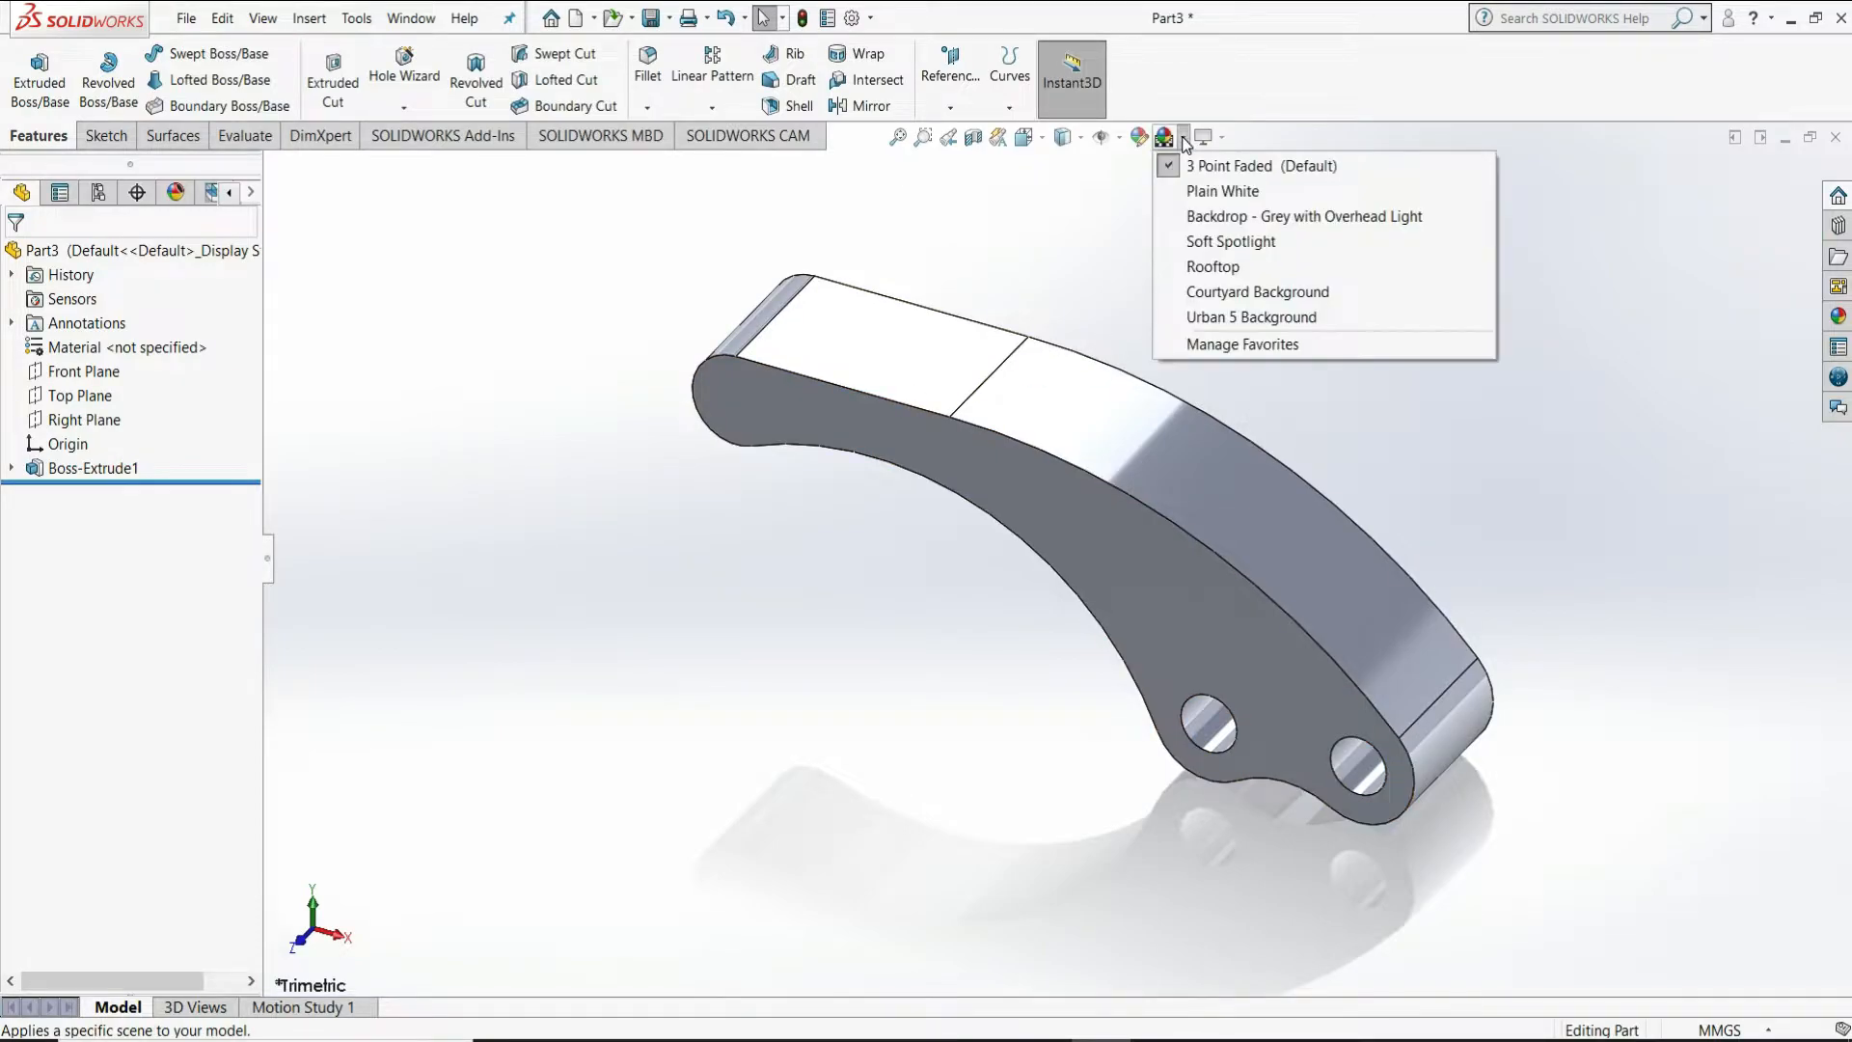
{"action": "left_click", "coordinate": [1196, 193]}
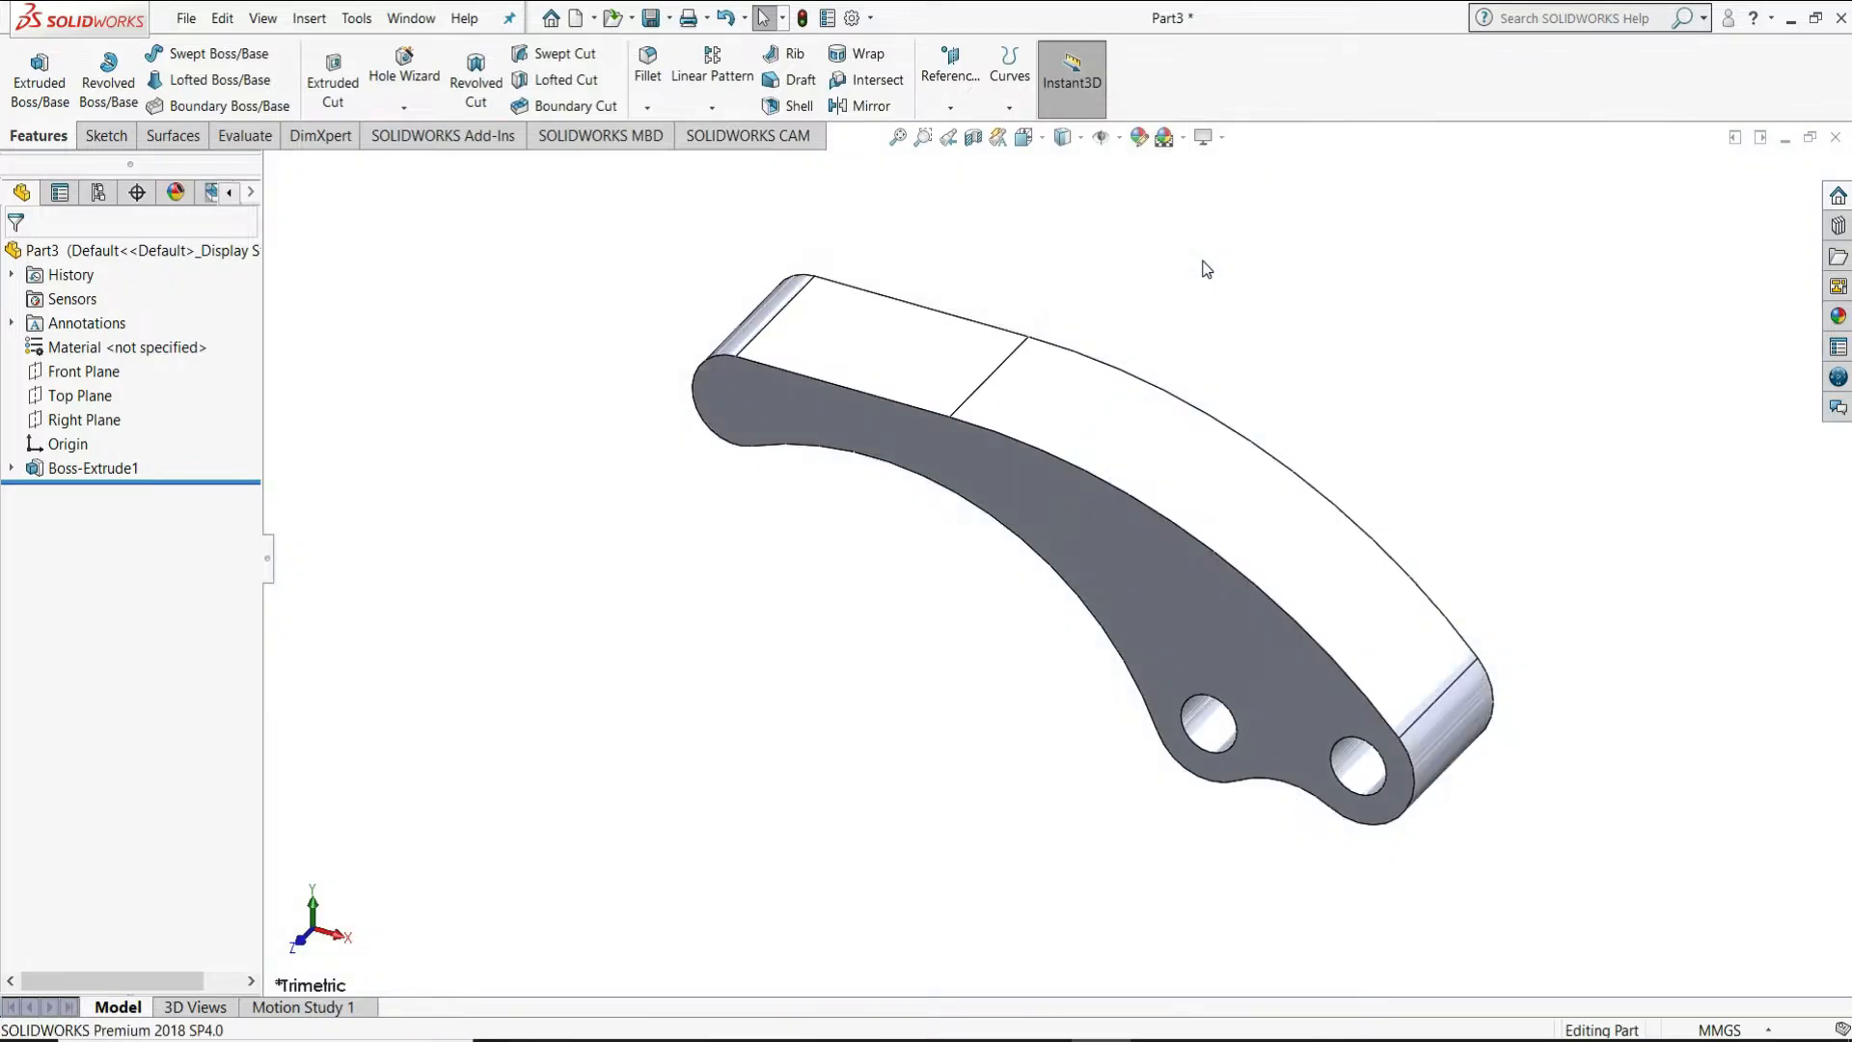
{"action": "left_click", "coordinate": [907, 351]}
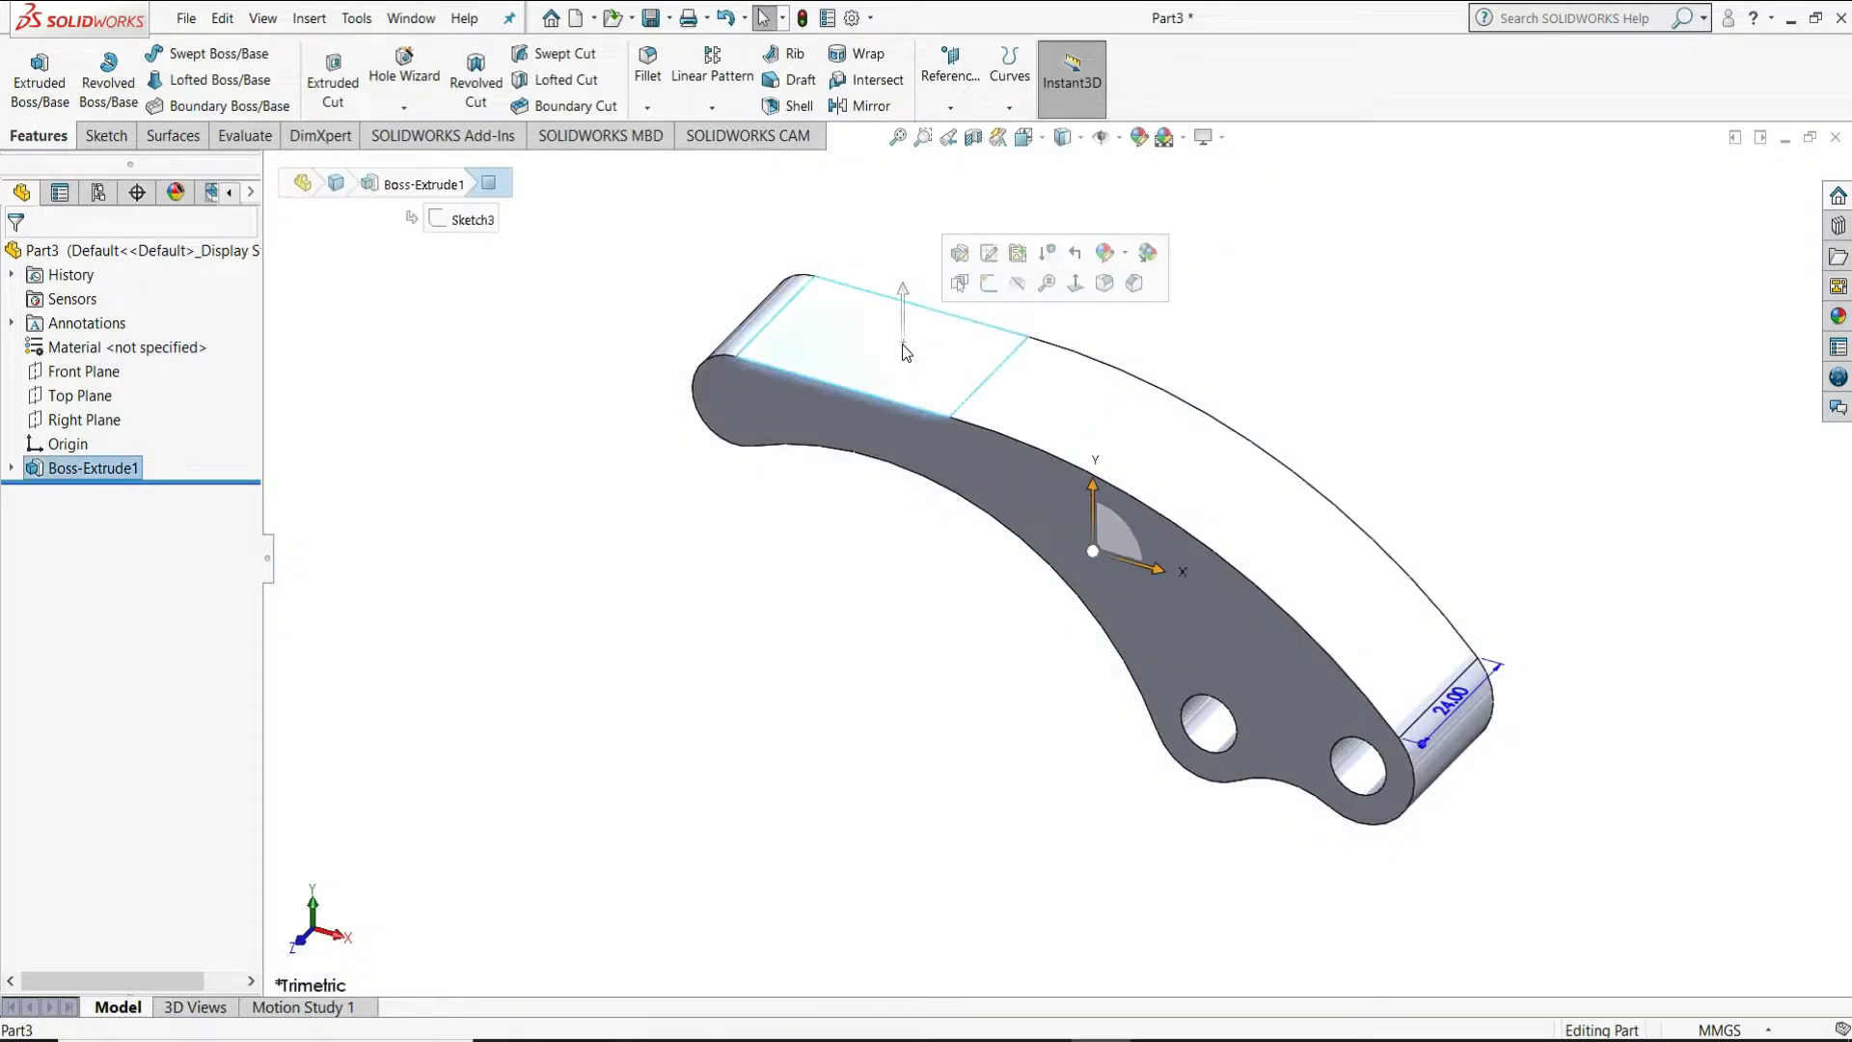
{"action": "left_click", "coordinate": [106, 137]}
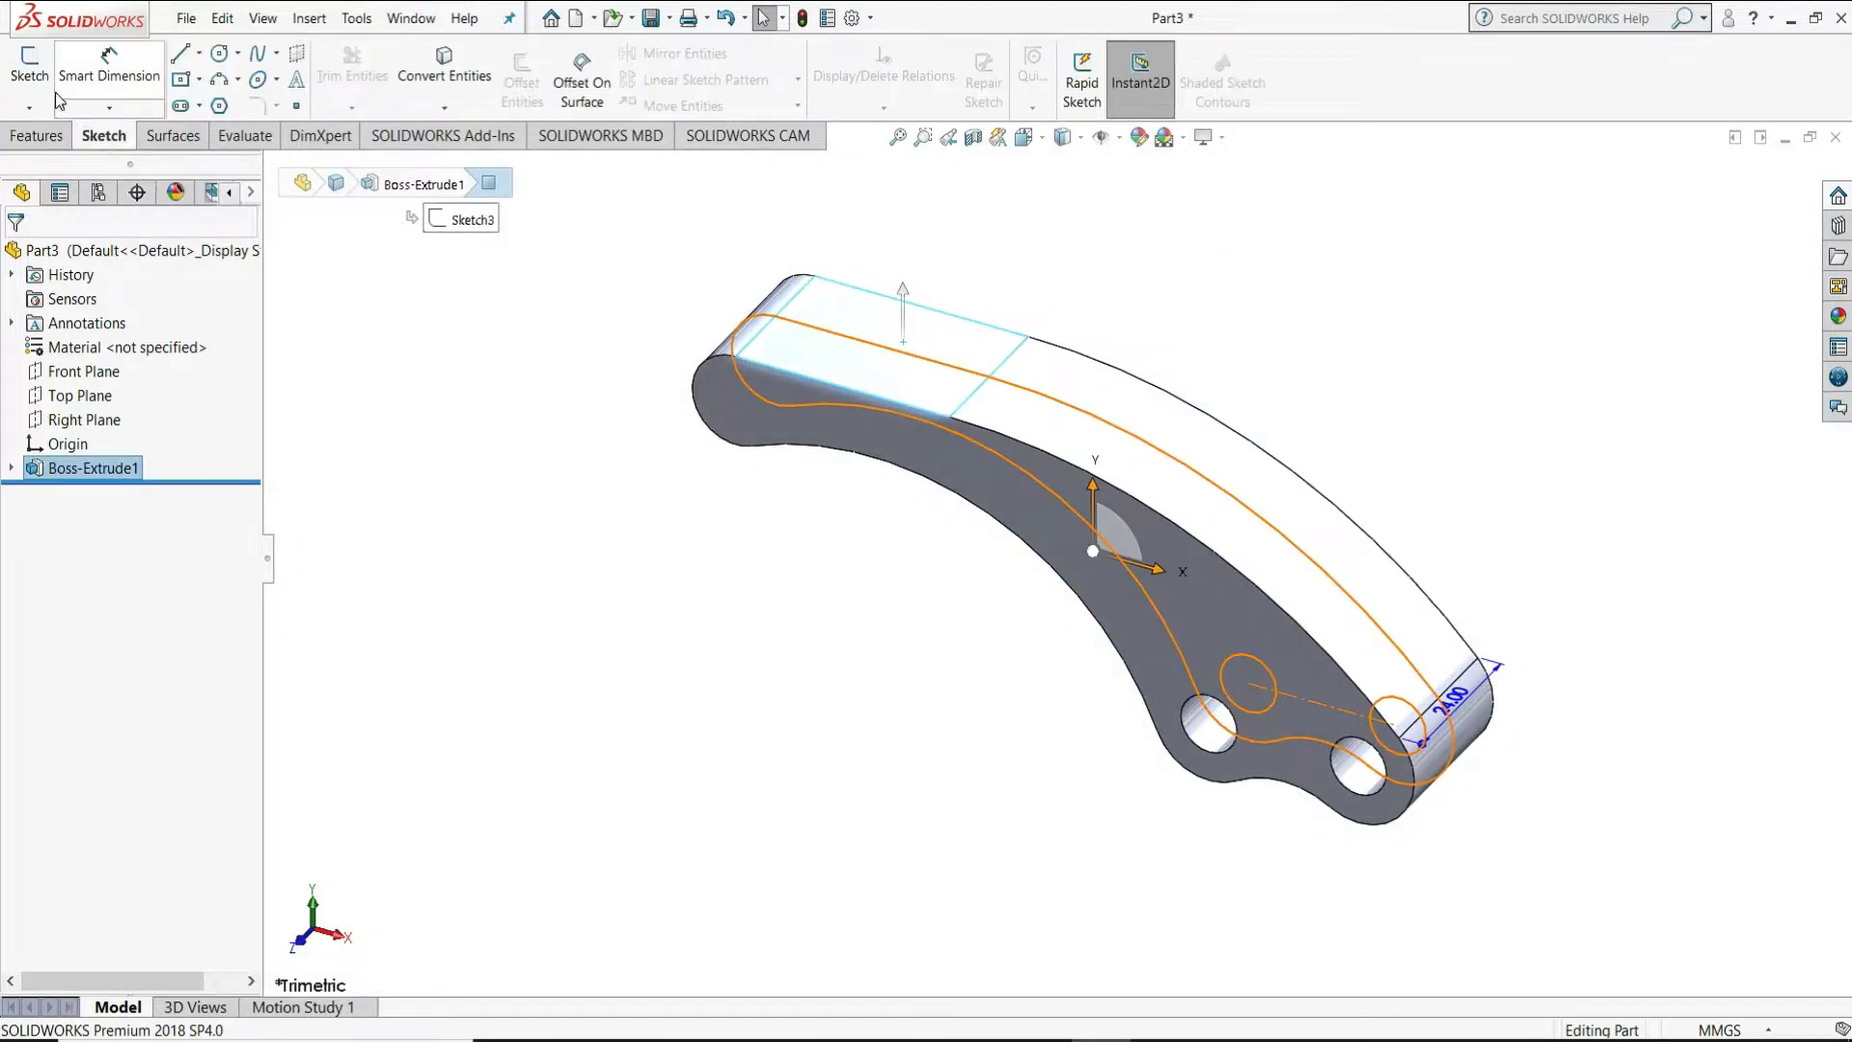
{"action": "left_click", "coordinate": [32, 77]}
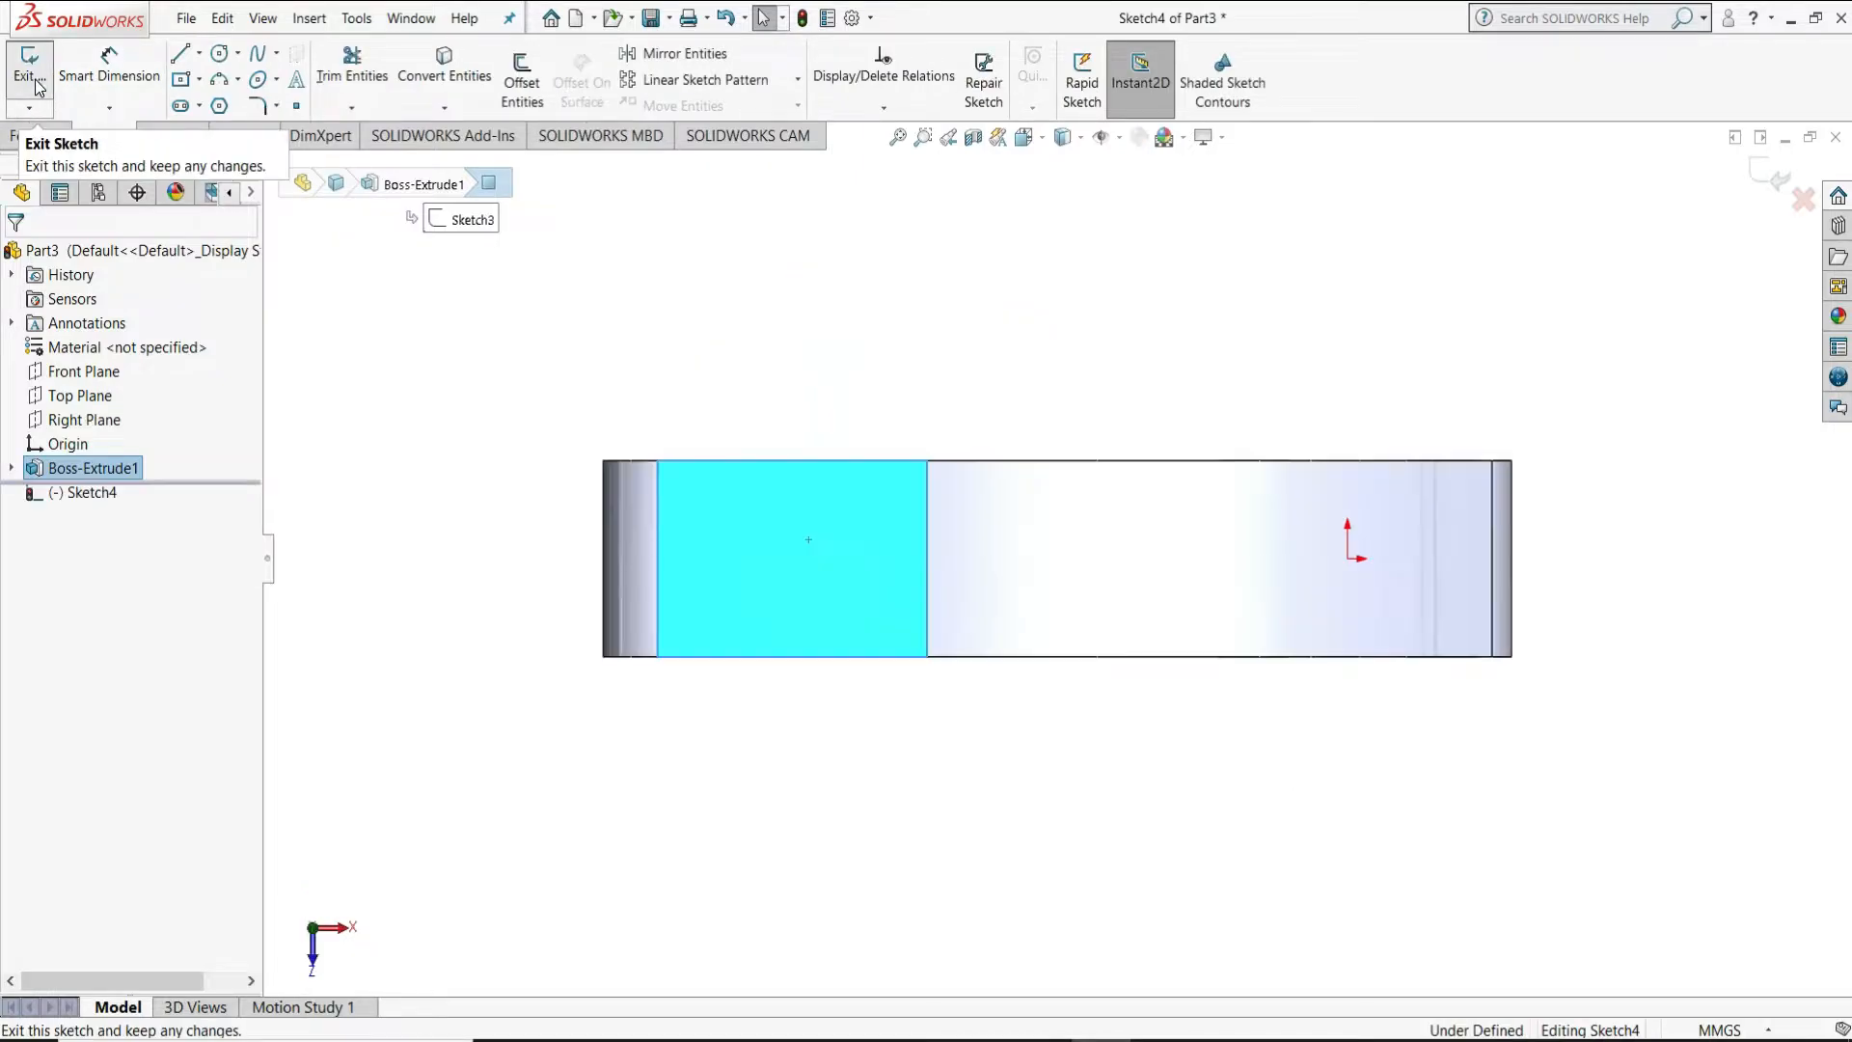
Draw a horizontal centerline through the arm's middle, from the left end edge's midpoint to the right end edge's midpoint
{"action": "left_click", "coordinate": [199, 53]}
{"action": "left_click", "coordinate": [217, 100]}
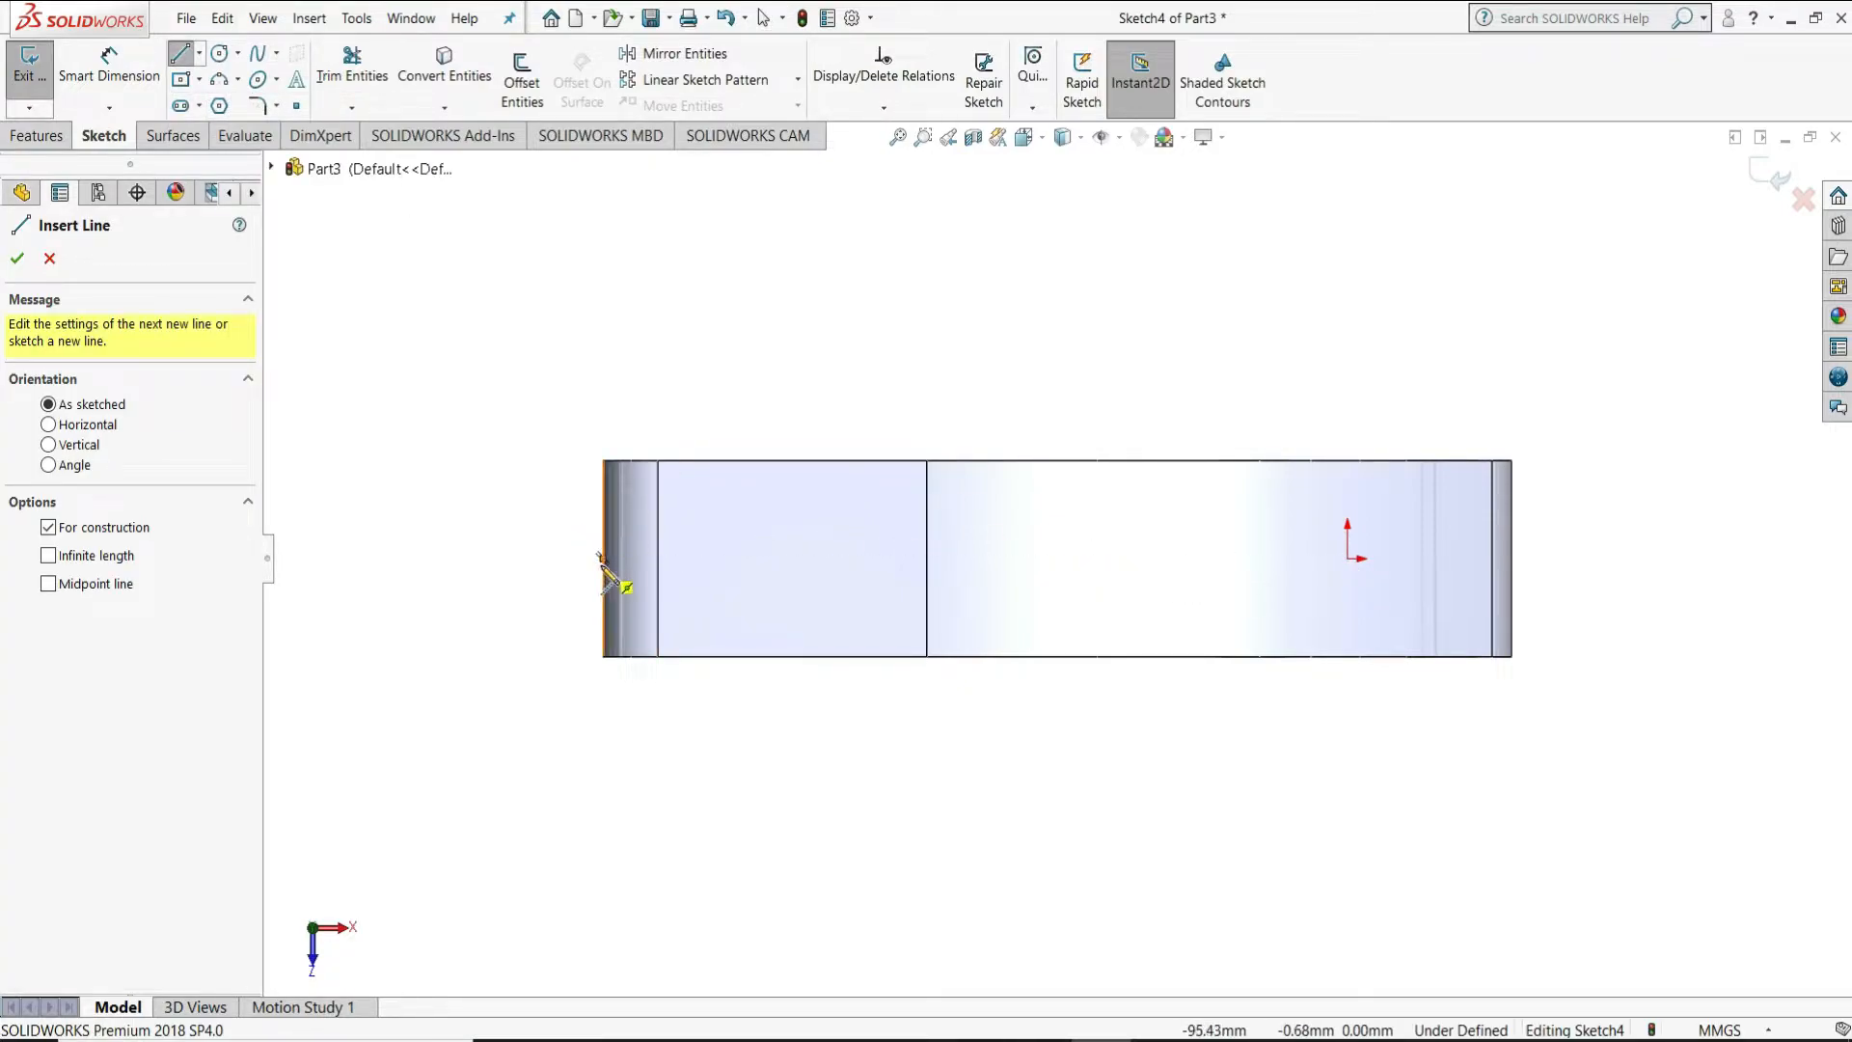
{"action": "left_click", "coordinate": [604, 558]}
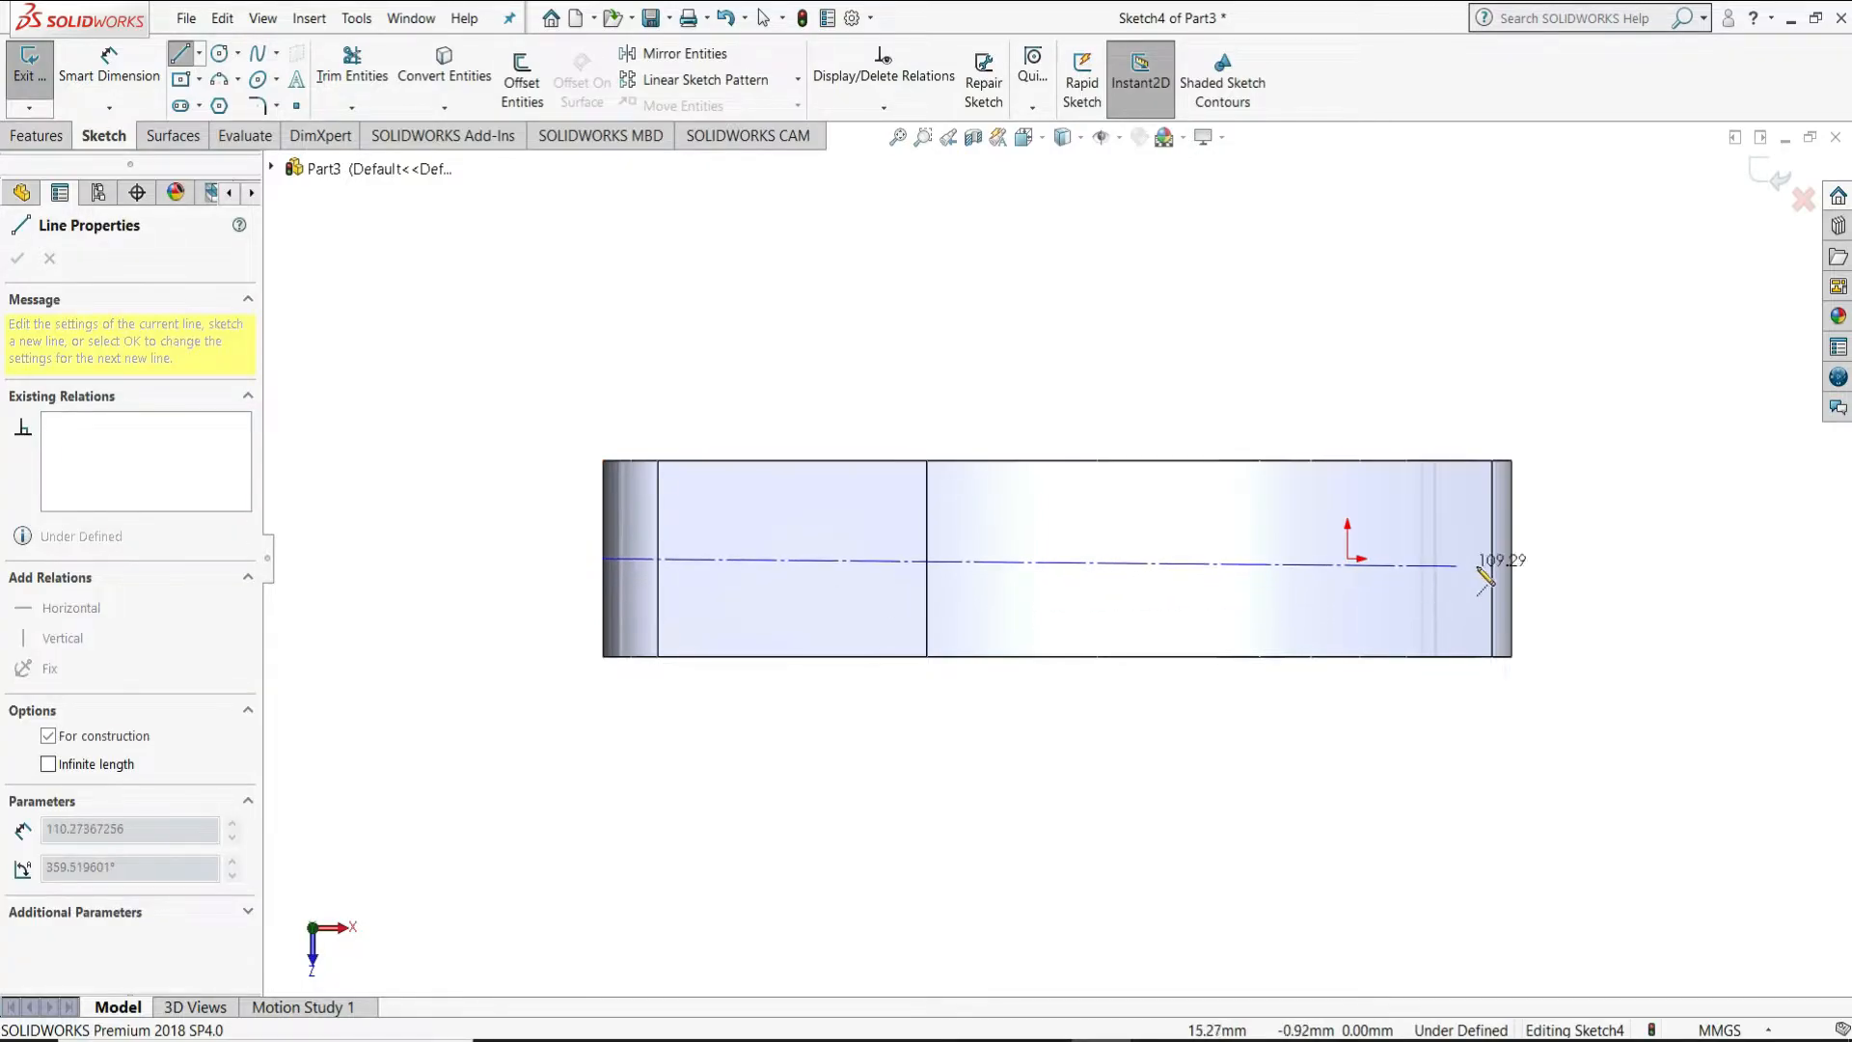
{"action": "left_click", "coordinate": [1511, 557]}
{"action": "right_click", "coordinate": [1512, 562]}
{"action": "left_click", "coordinate": [1543, 581]}
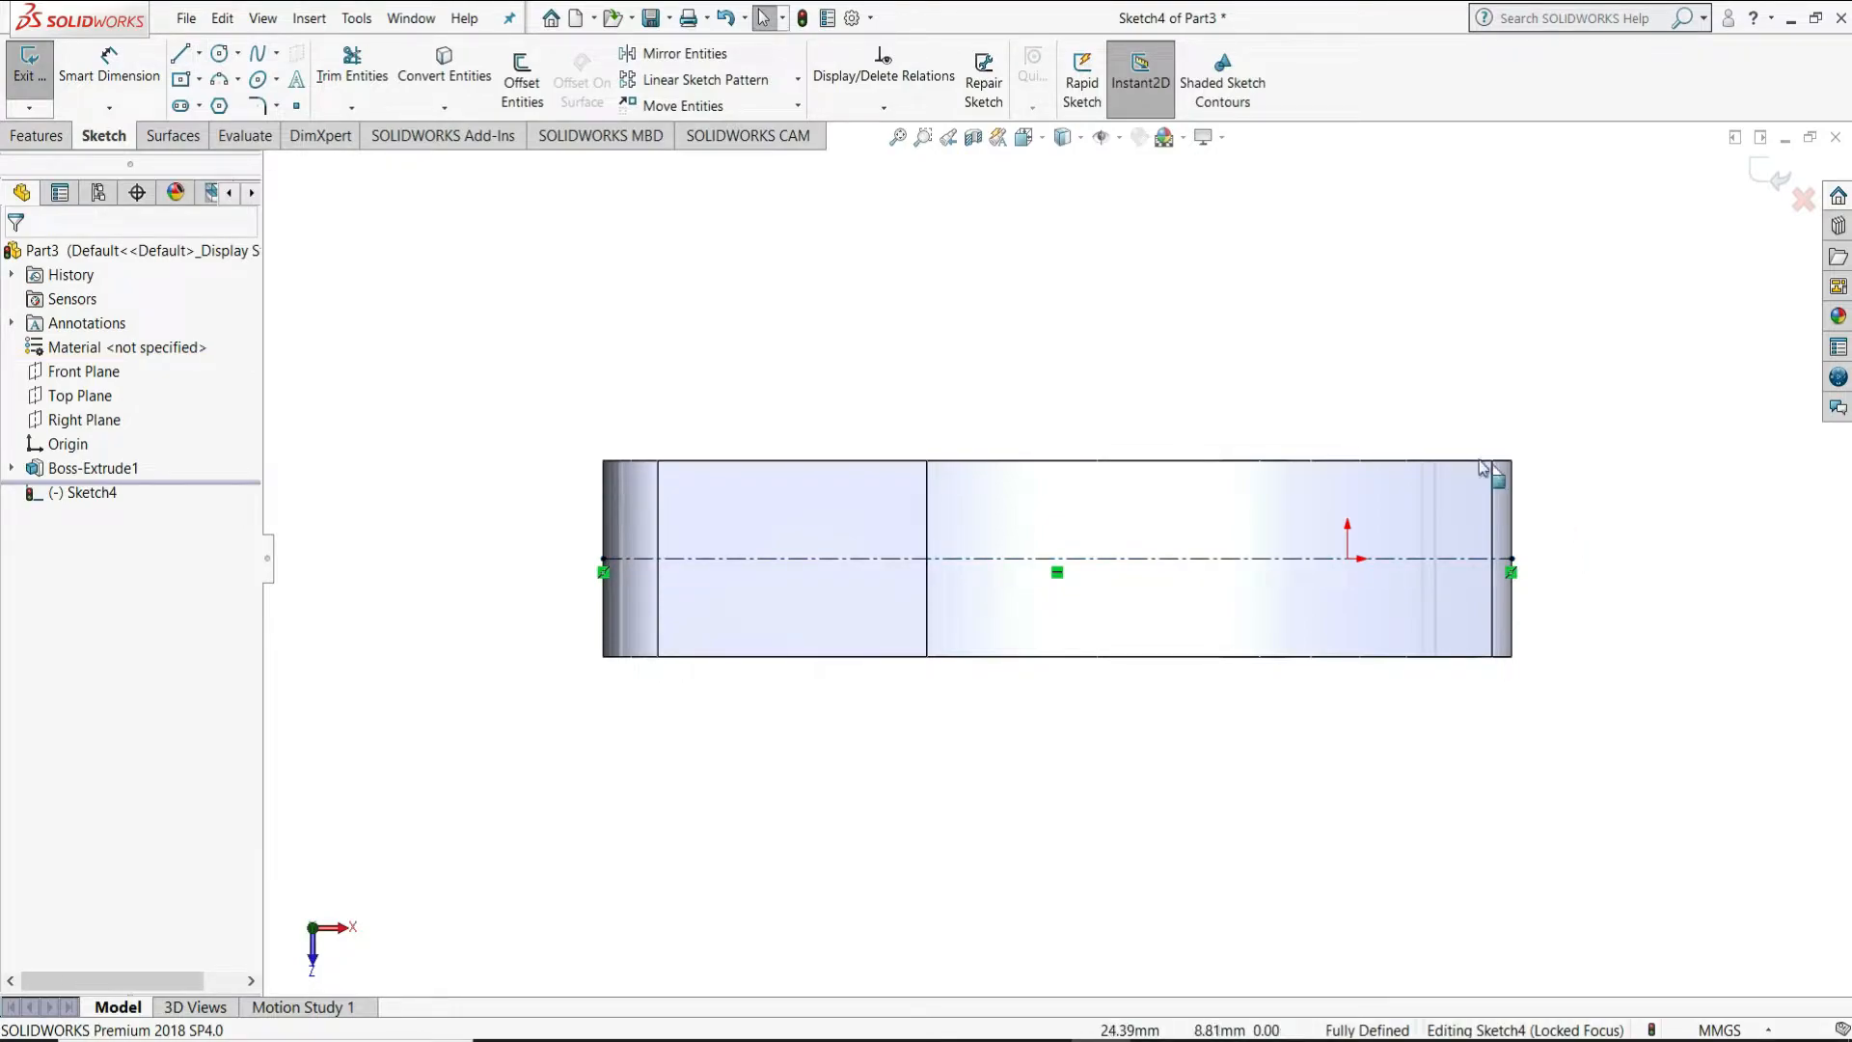
Convert the upper long edge of the curved section and the short upper edge at the right end into sketch lines
{"action": "left_click", "coordinate": [1207, 463]}
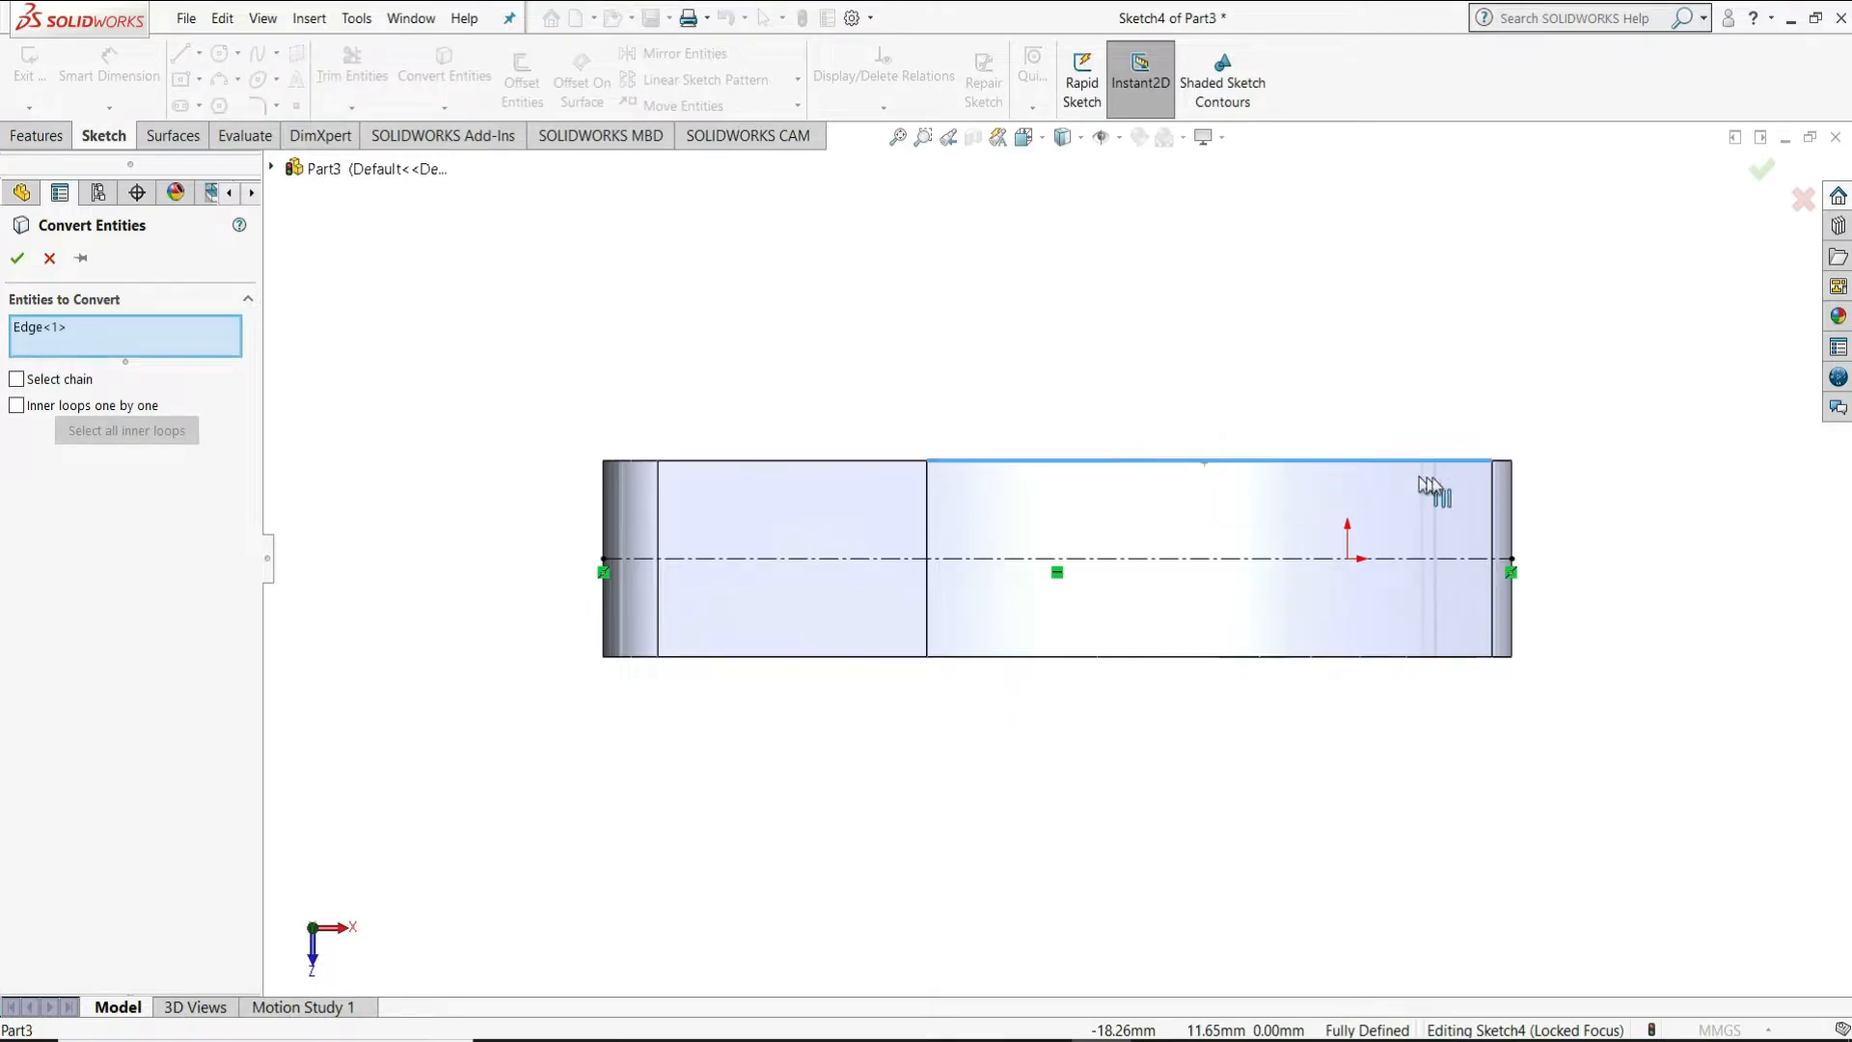
{"action": "left_click", "coordinate": [1502, 463]}
{"action": "right_click", "coordinate": [1514, 469]}
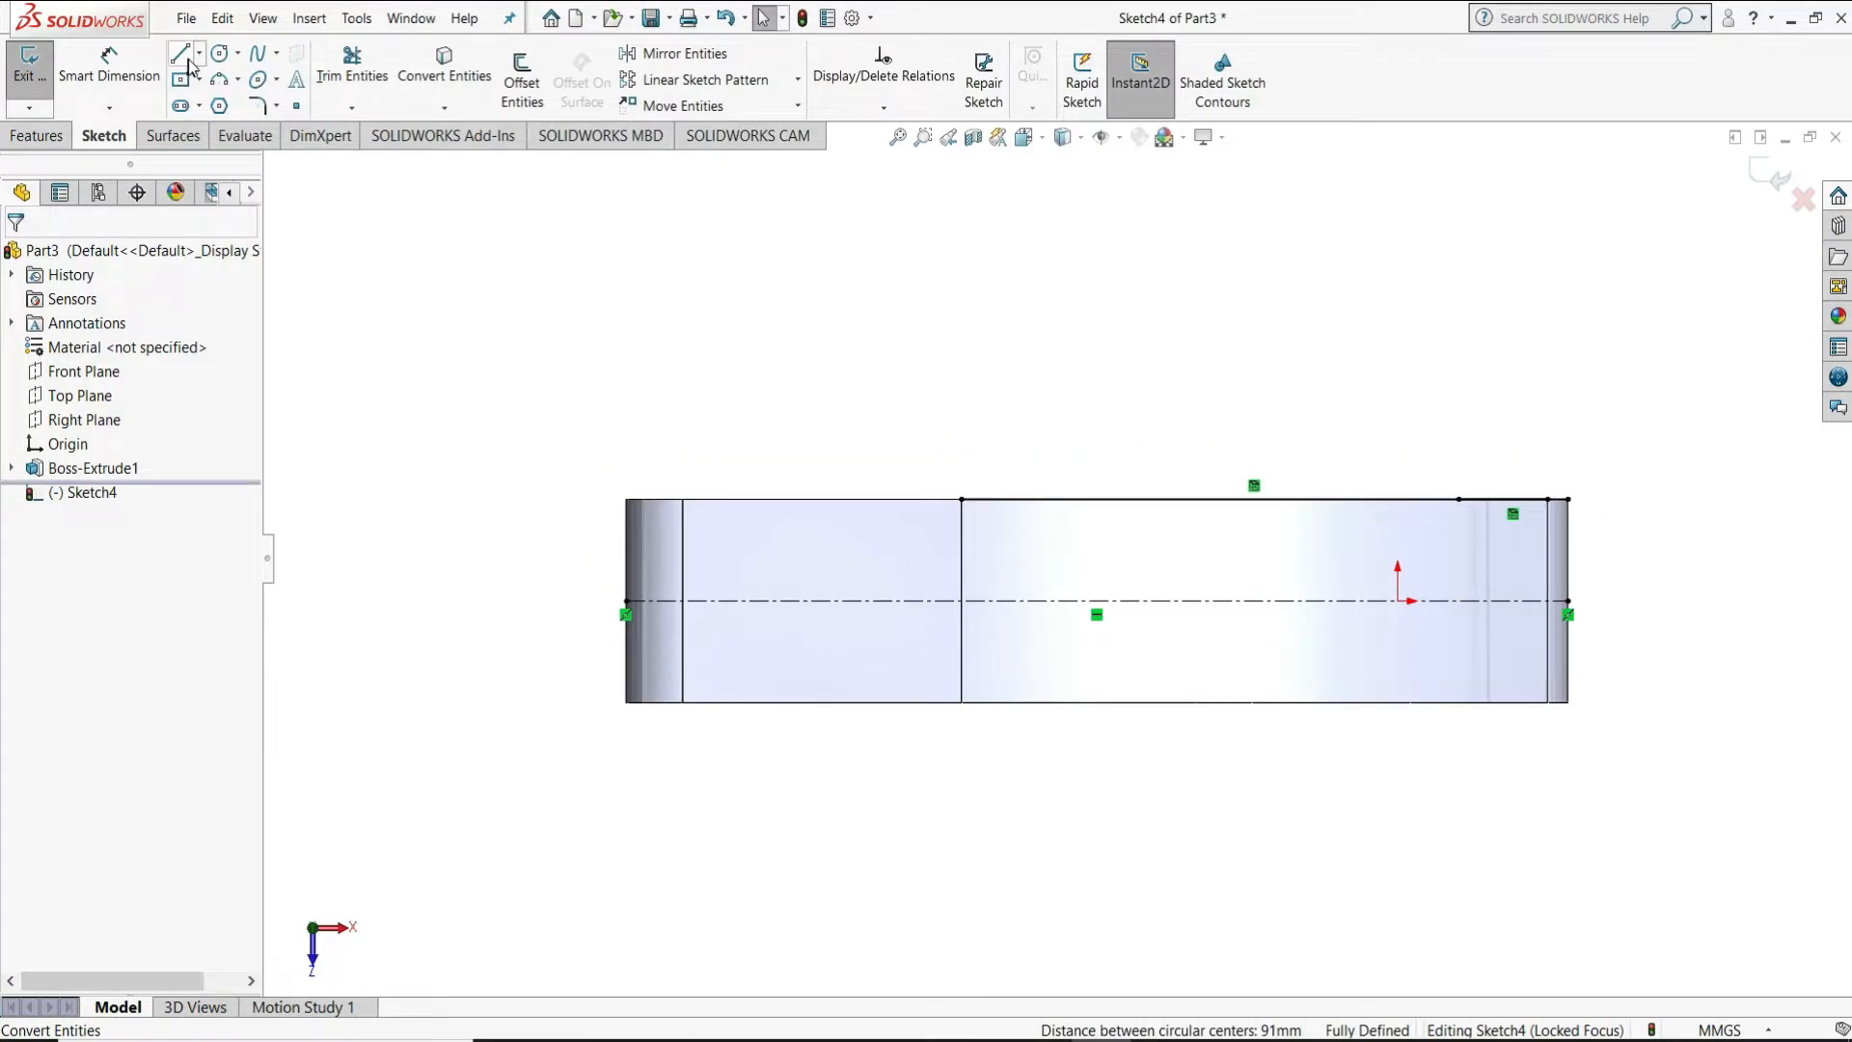
Draw a vertical 24 mm line along the arm's right end, from the upper corner to the lower corner
{"action": "left_click", "coordinate": [182, 56]}
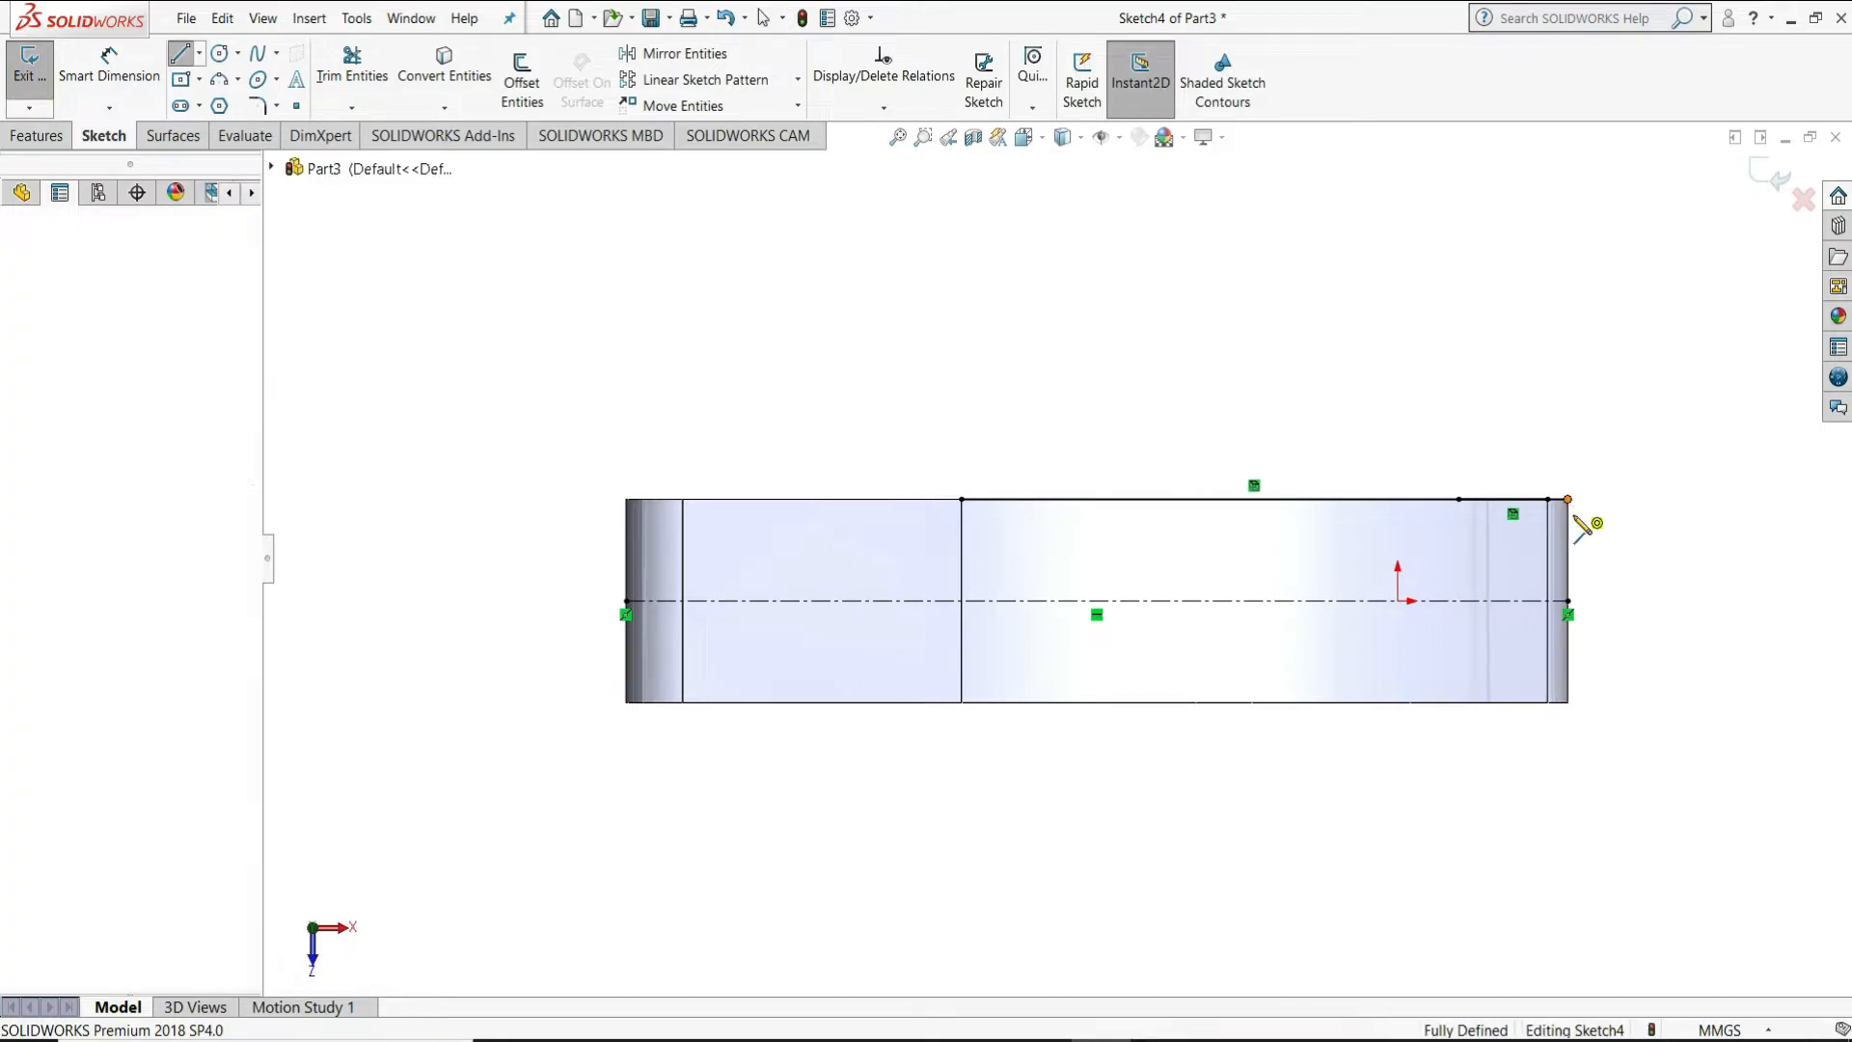
{"action": "left_click", "coordinate": [1567, 498]}
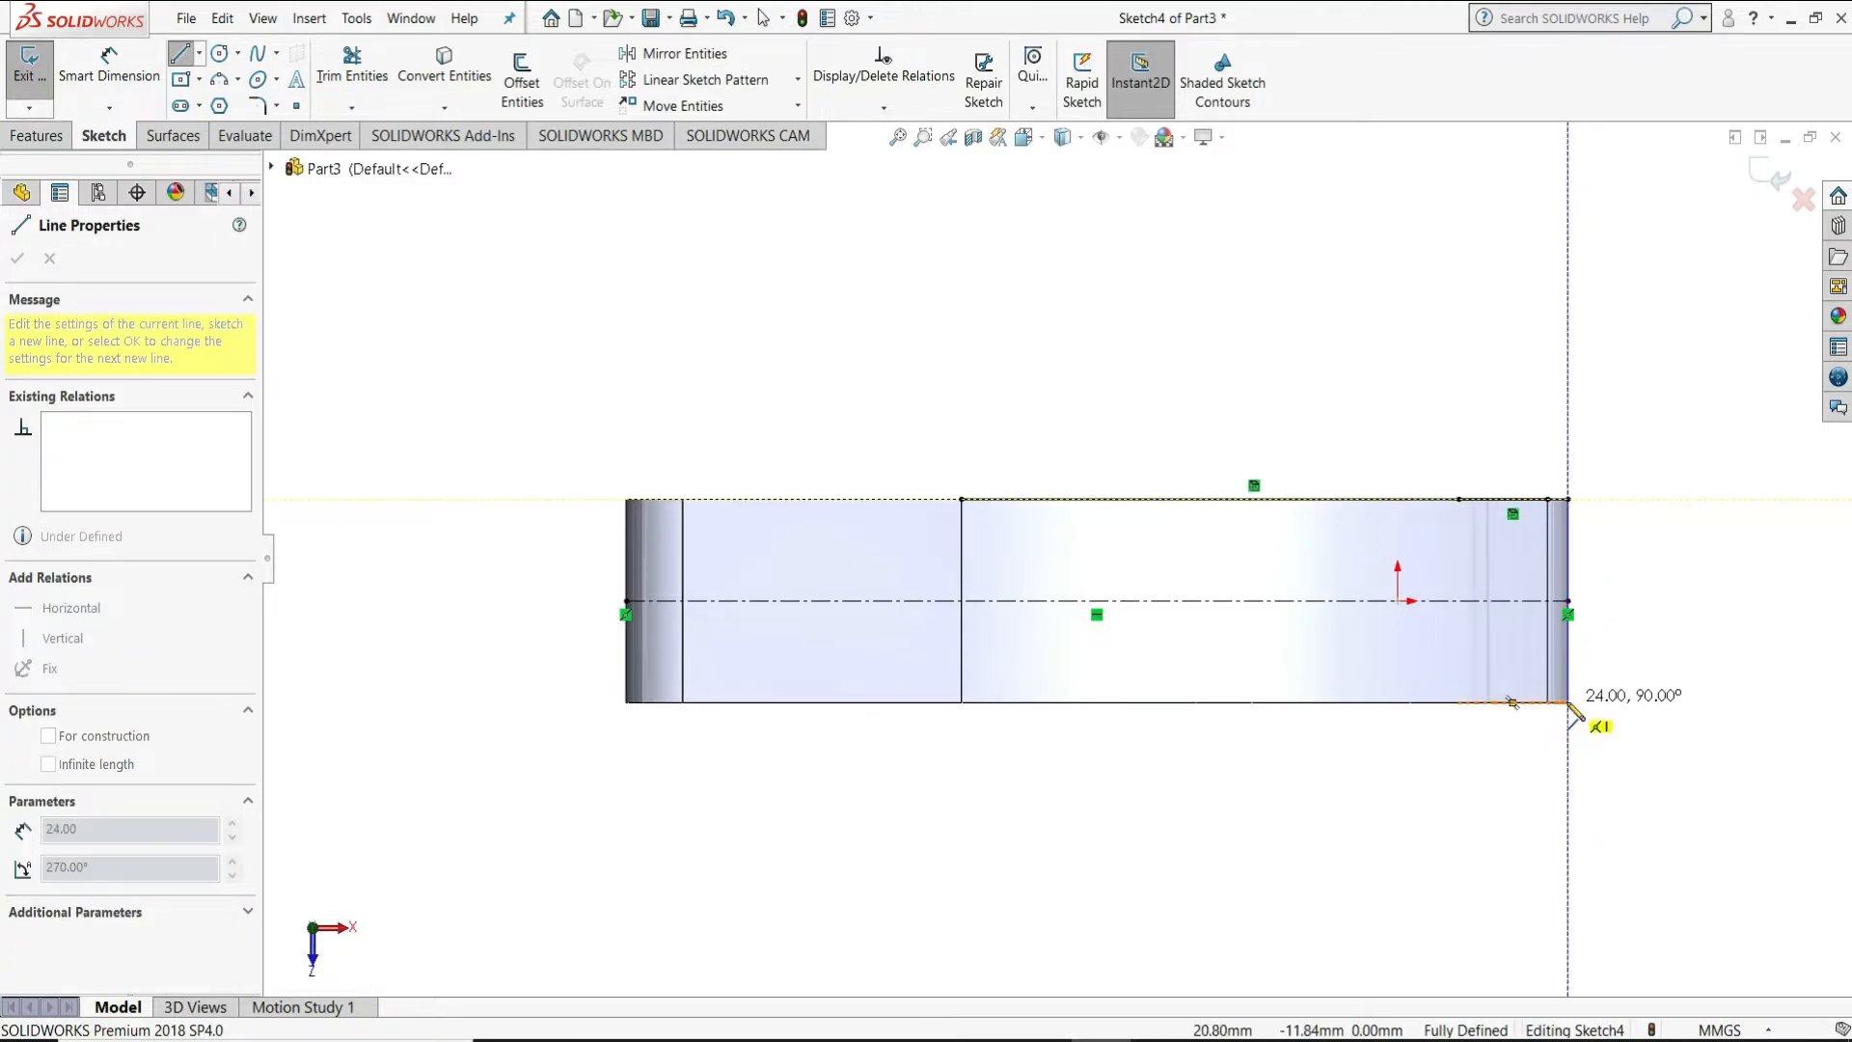
{"action": "left_click", "coordinate": [1568, 703]}
{"action": "right_click", "coordinate": [1600, 685]}
{"action": "left_click", "coordinate": [1614, 691]}
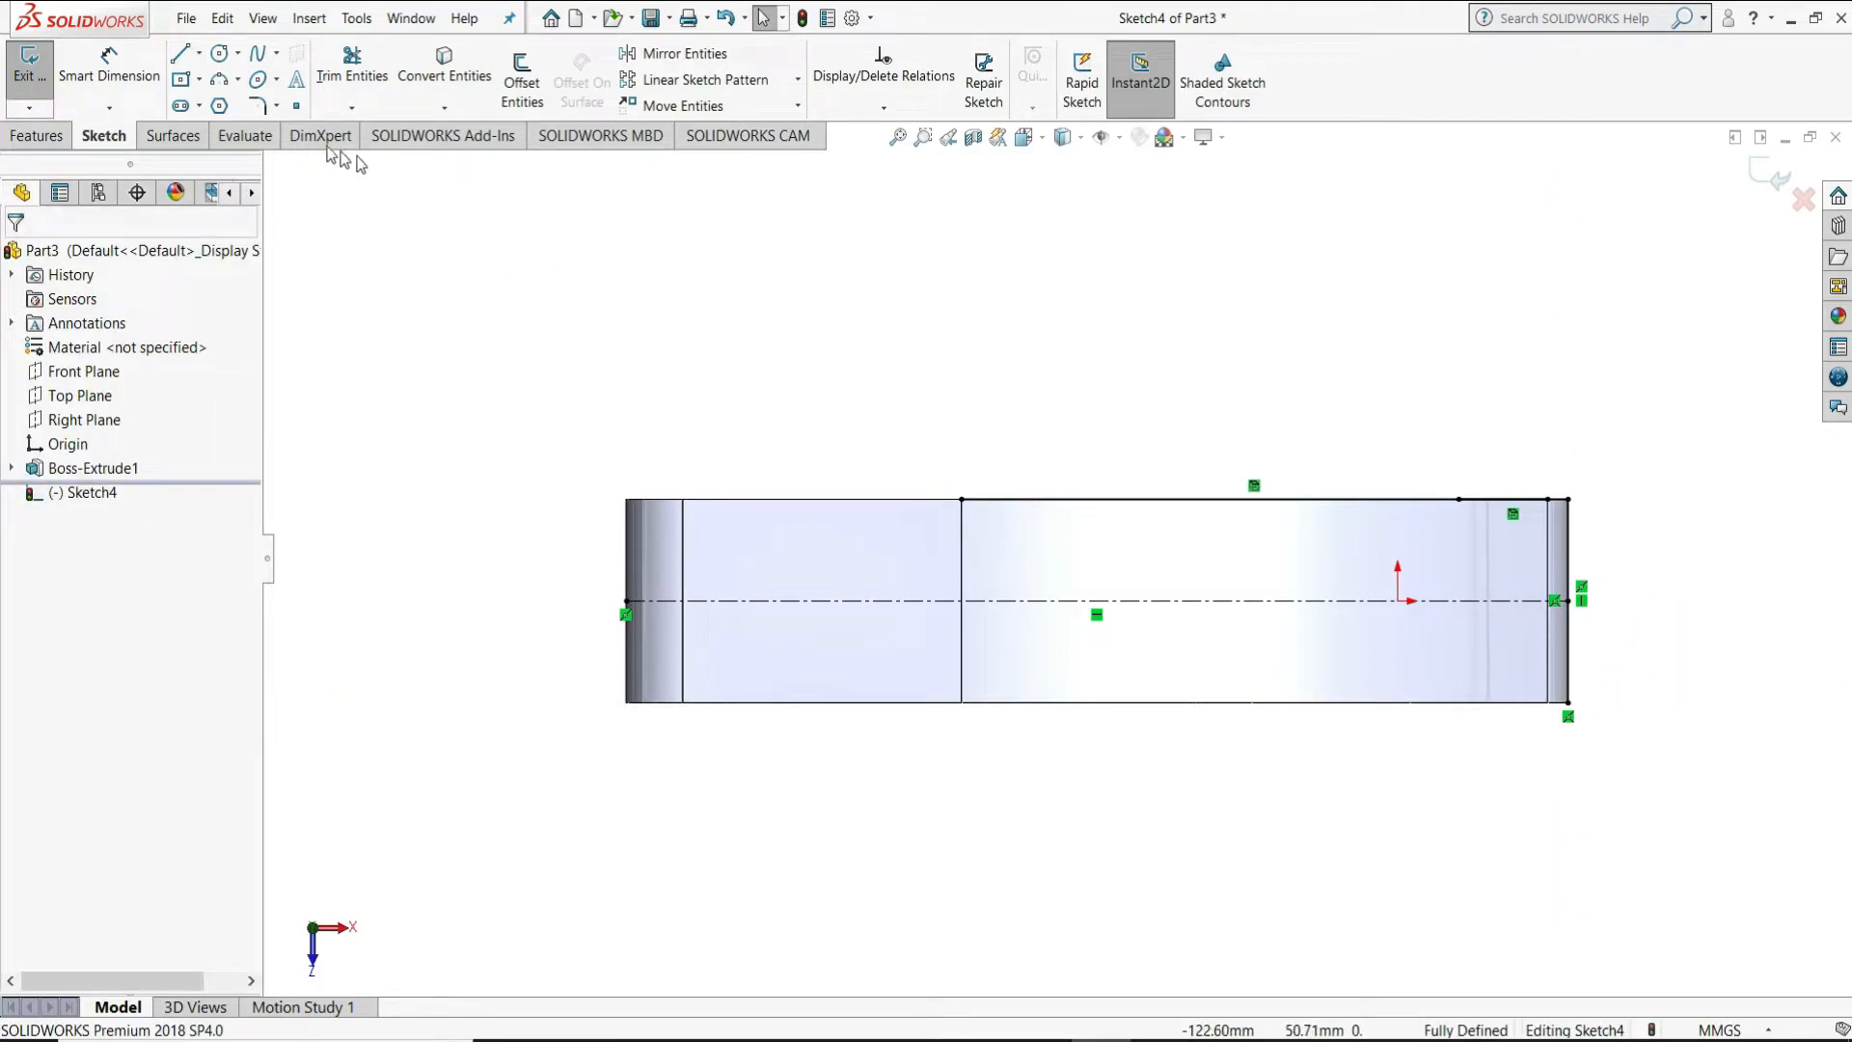
Draw a horizontal line about 40 mm long from the arm's left end, about 4 mm above the centerline
{"action": "key", "text": "l"}
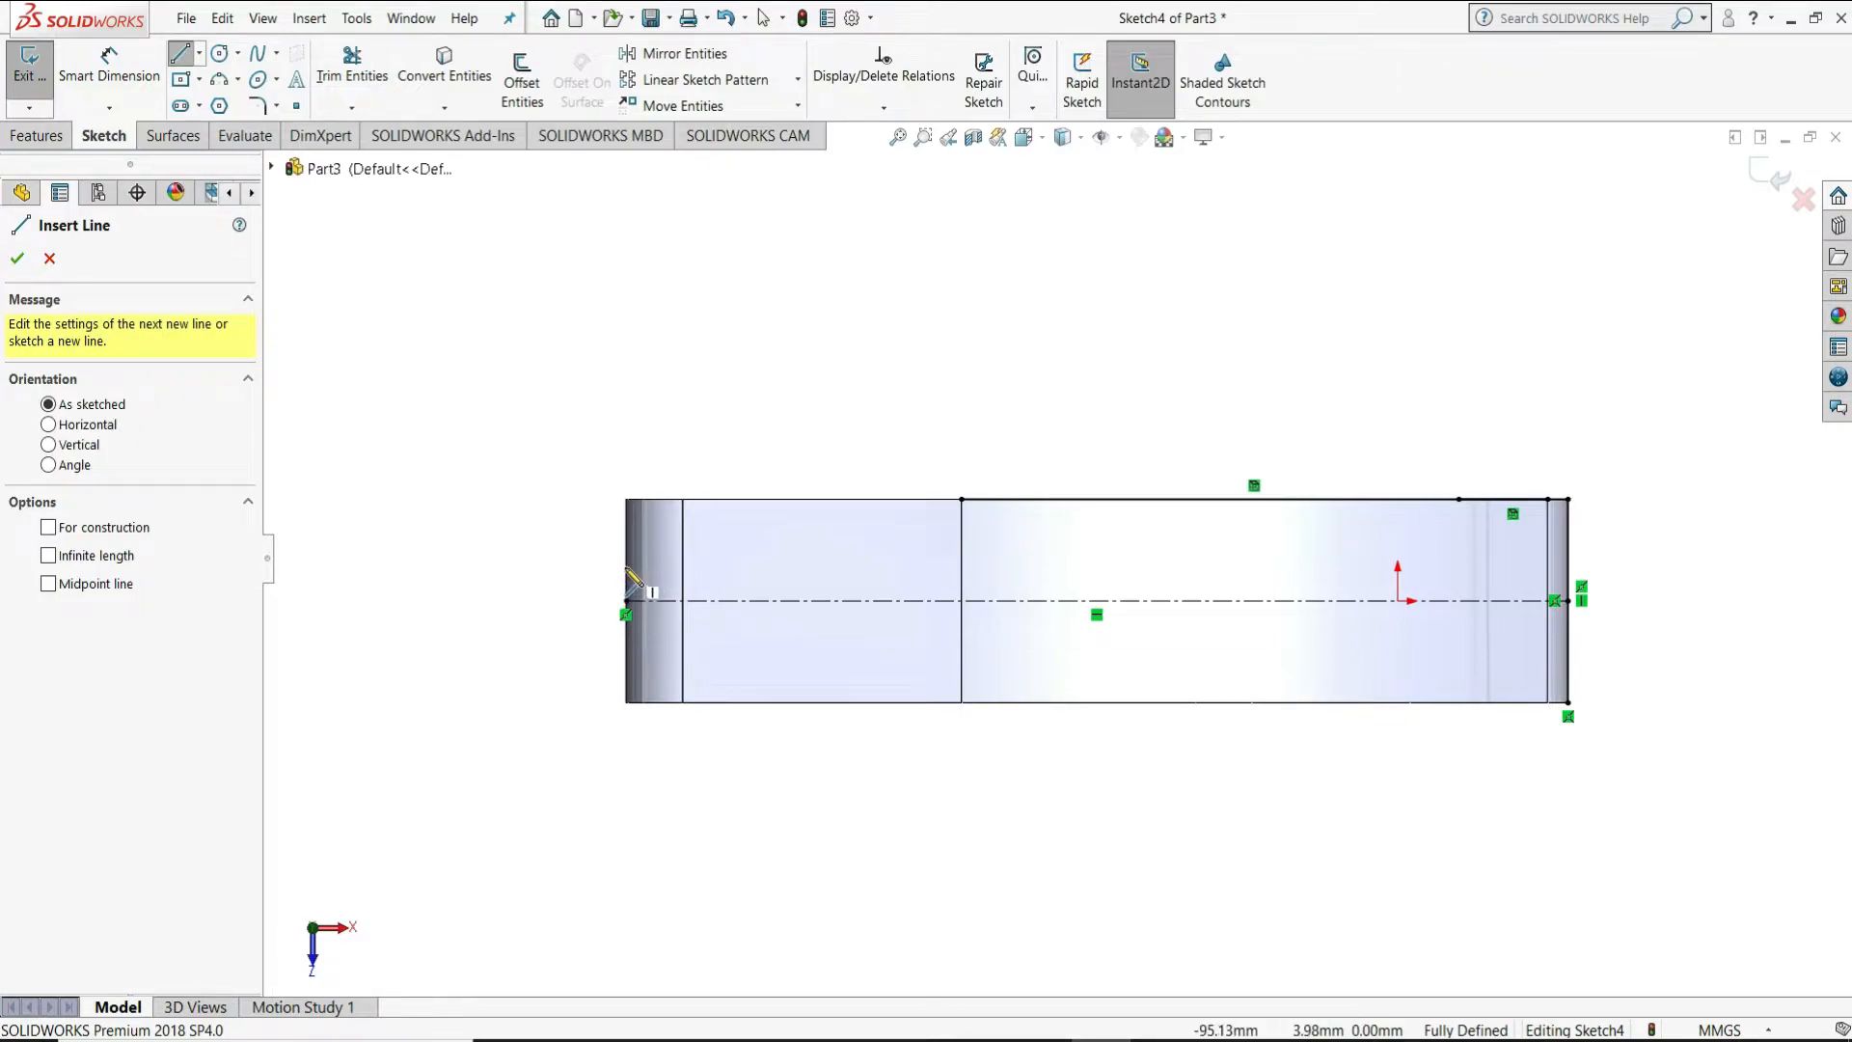
{"action": "left_click", "coordinate": [626, 568]}
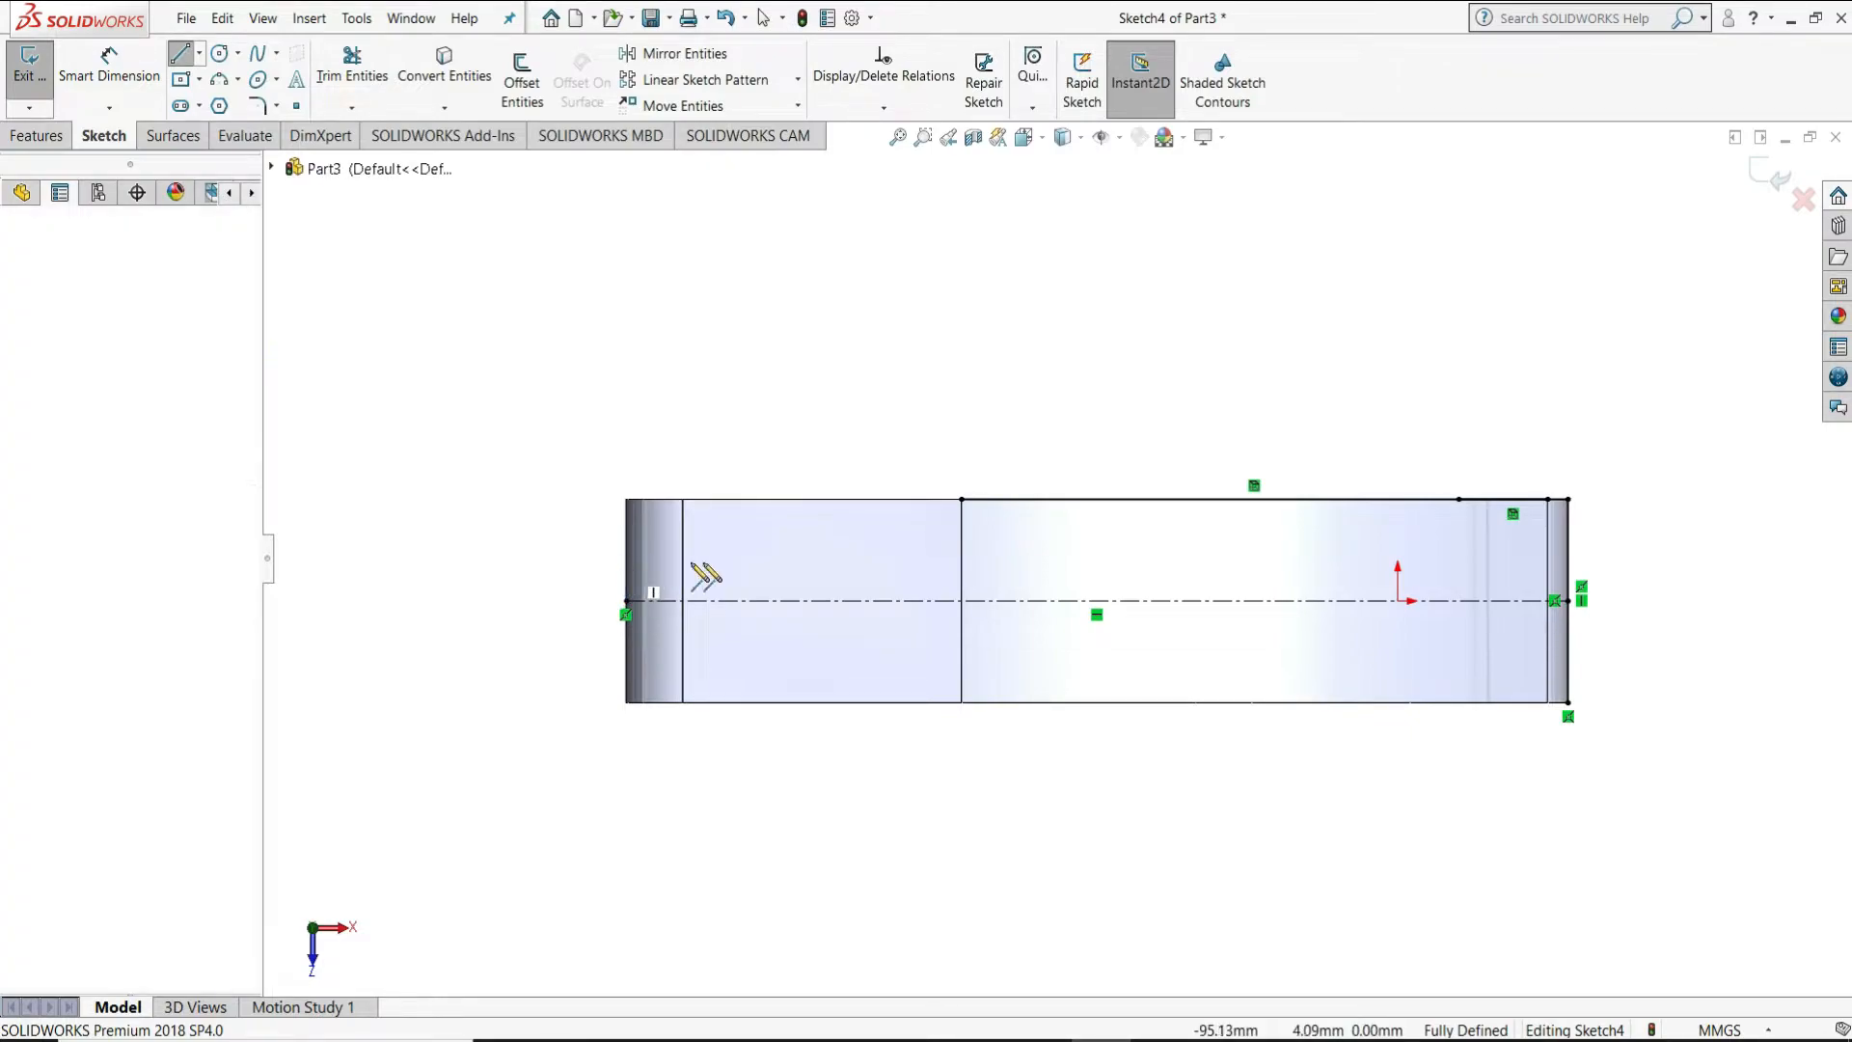
{"action": "left_click", "coordinate": [955, 568]}
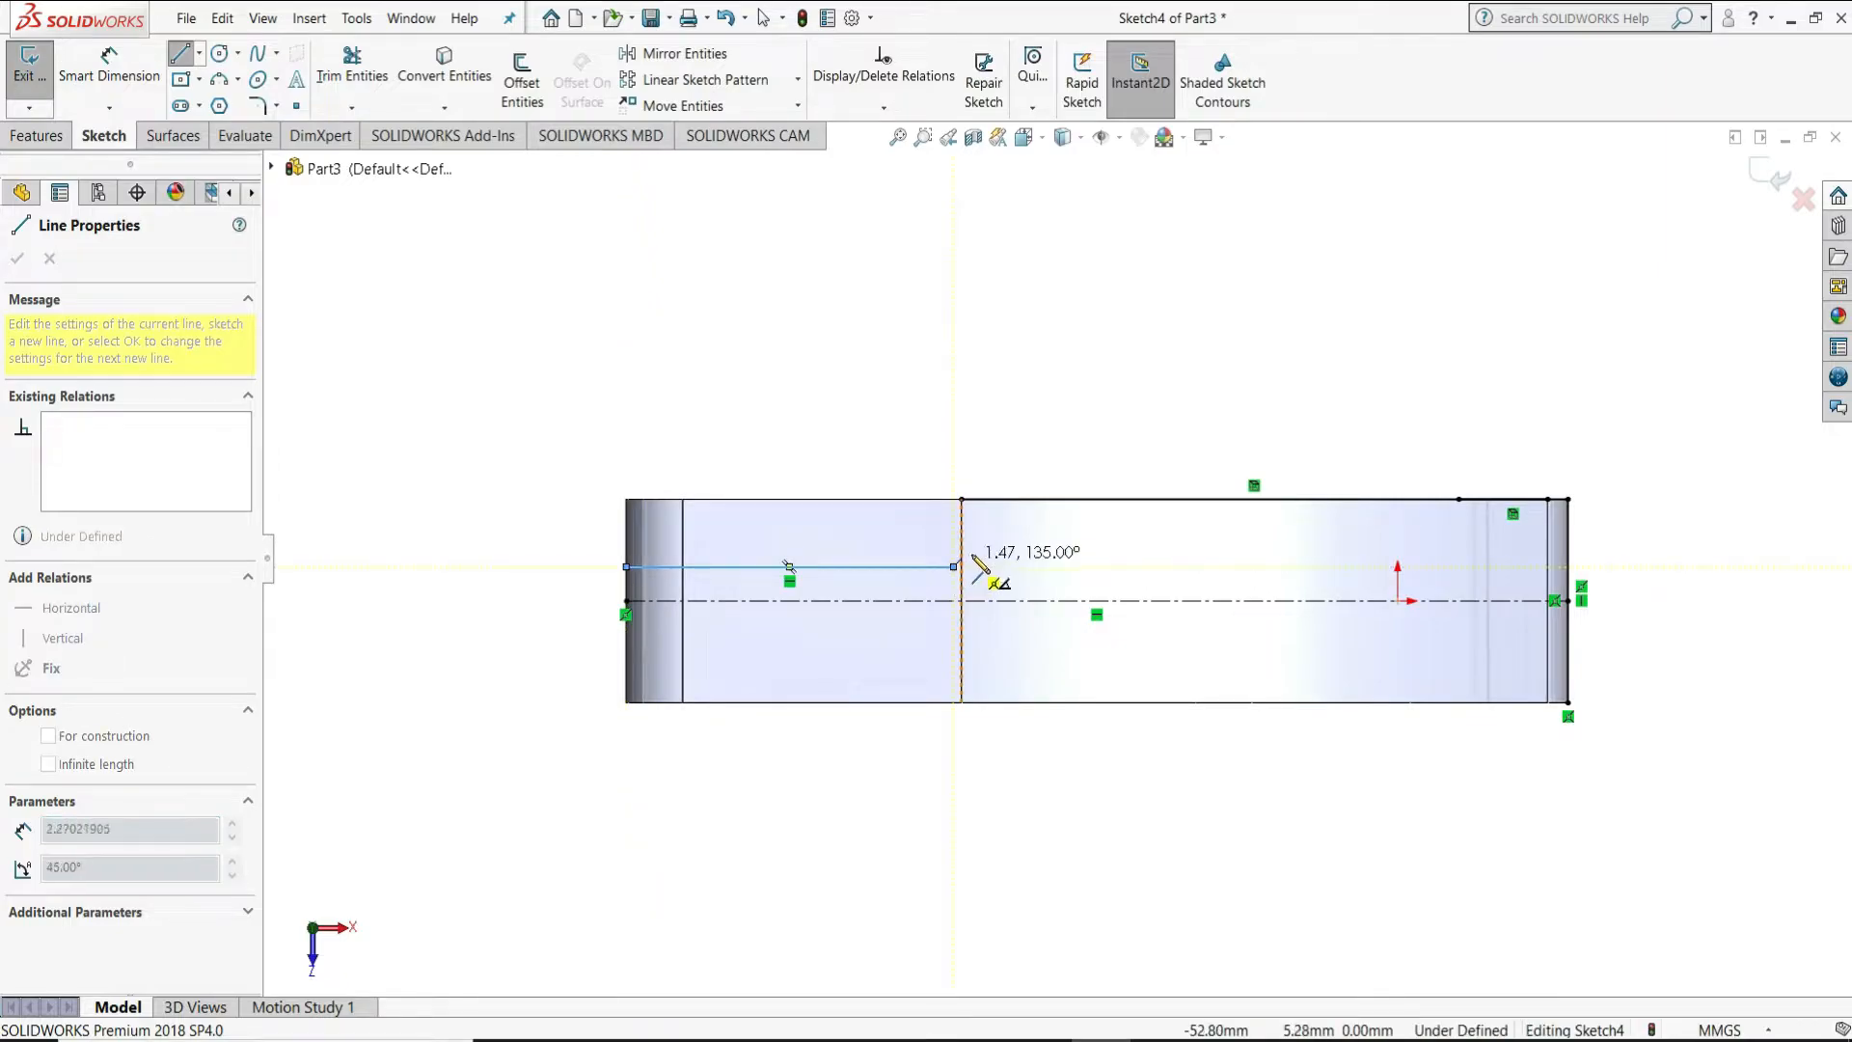
{"action": "right_click", "coordinate": [974, 564]}
{"action": "left_click", "coordinate": [1008, 570]}
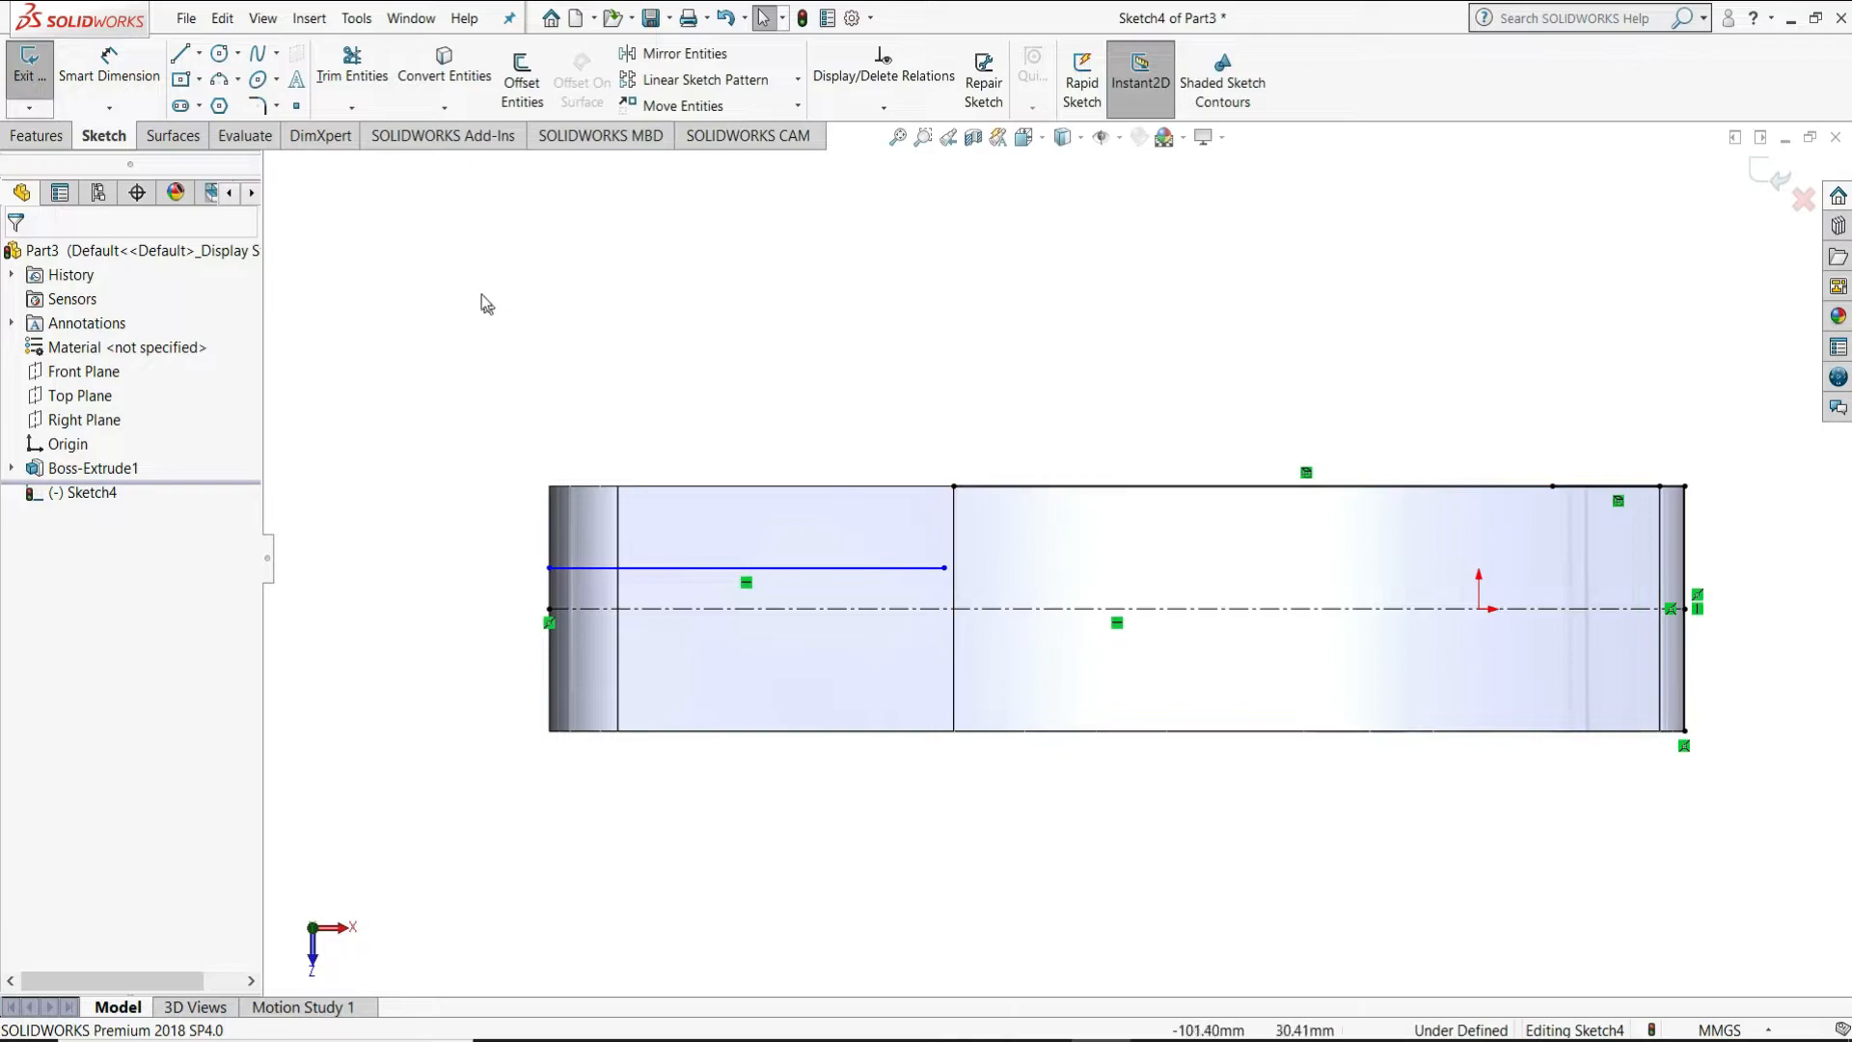
Draw a three-point arc of about 13 mm radius curving upward from the horizontal line's right end
{"action": "left_click", "coordinate": [946, 568]}
{"action": "left_click", "coordinate": [1003, 545]}
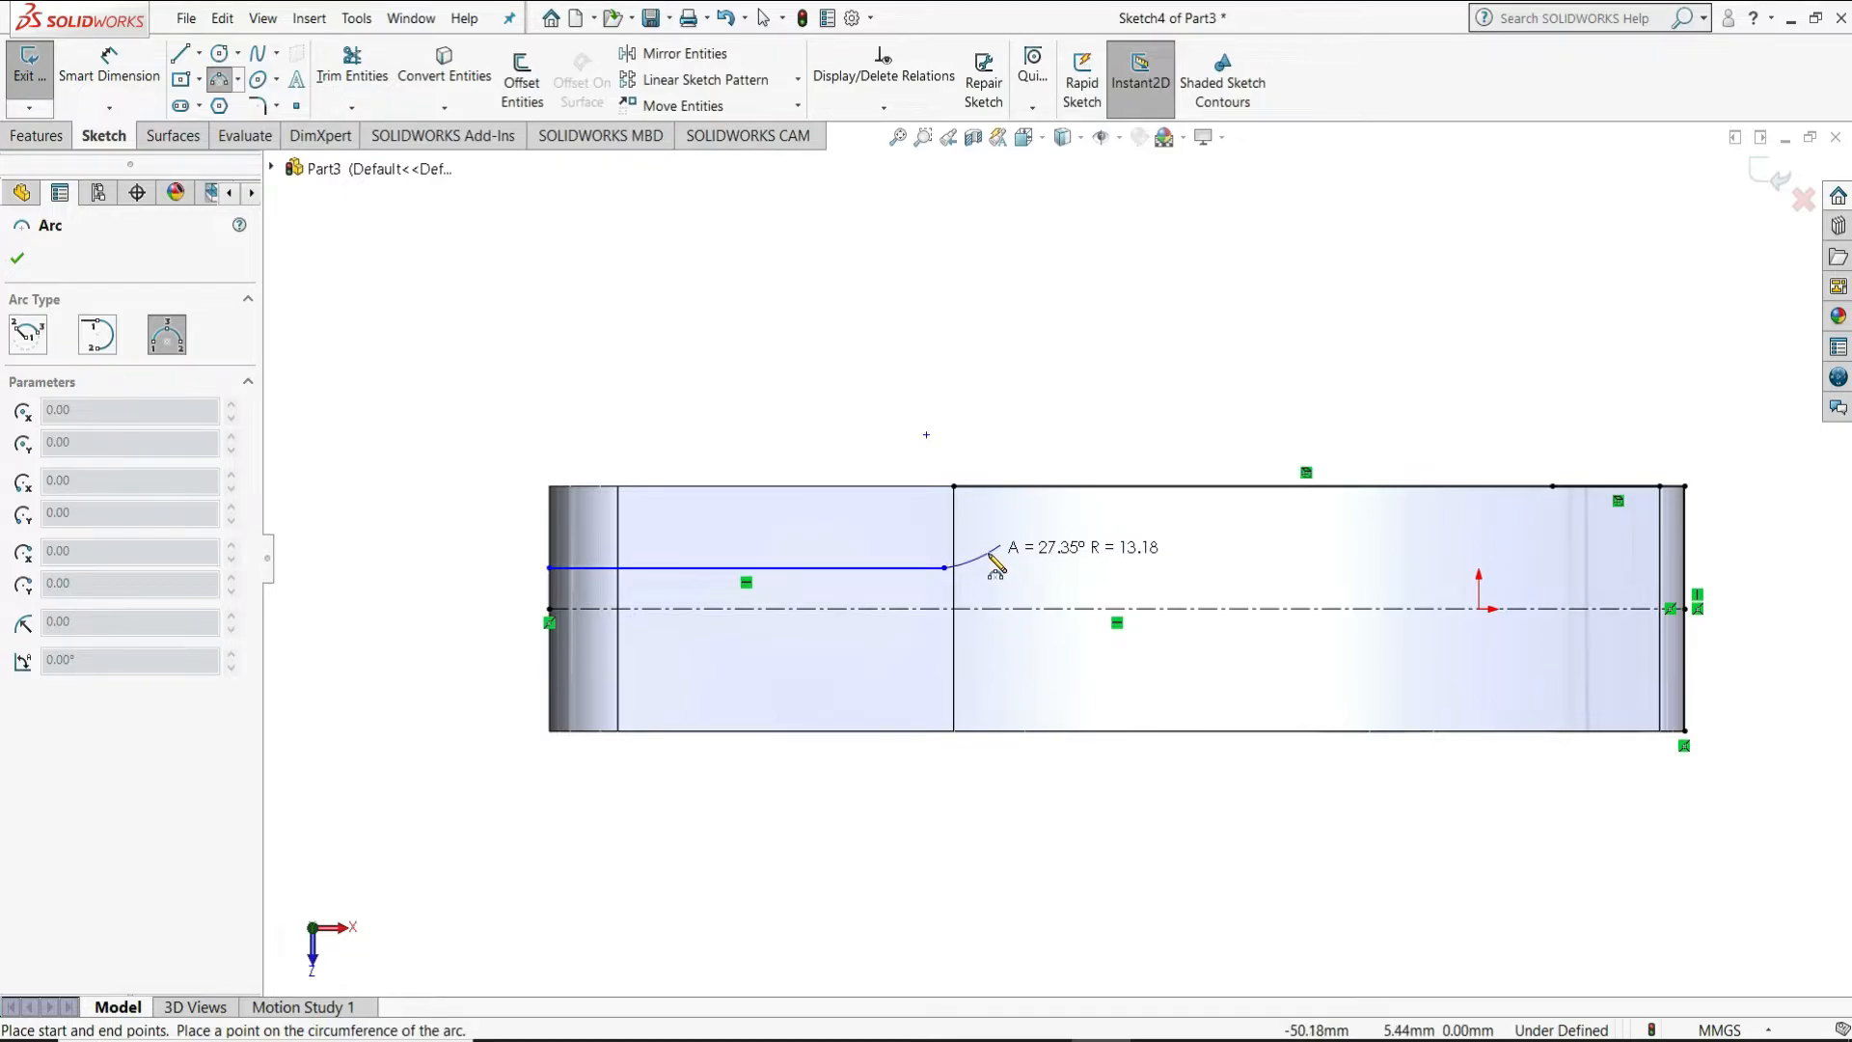
{"action": "left_click", "coordinate": [996, 567]}
{"action": "right_click", "coordinate": [1000, 563]}
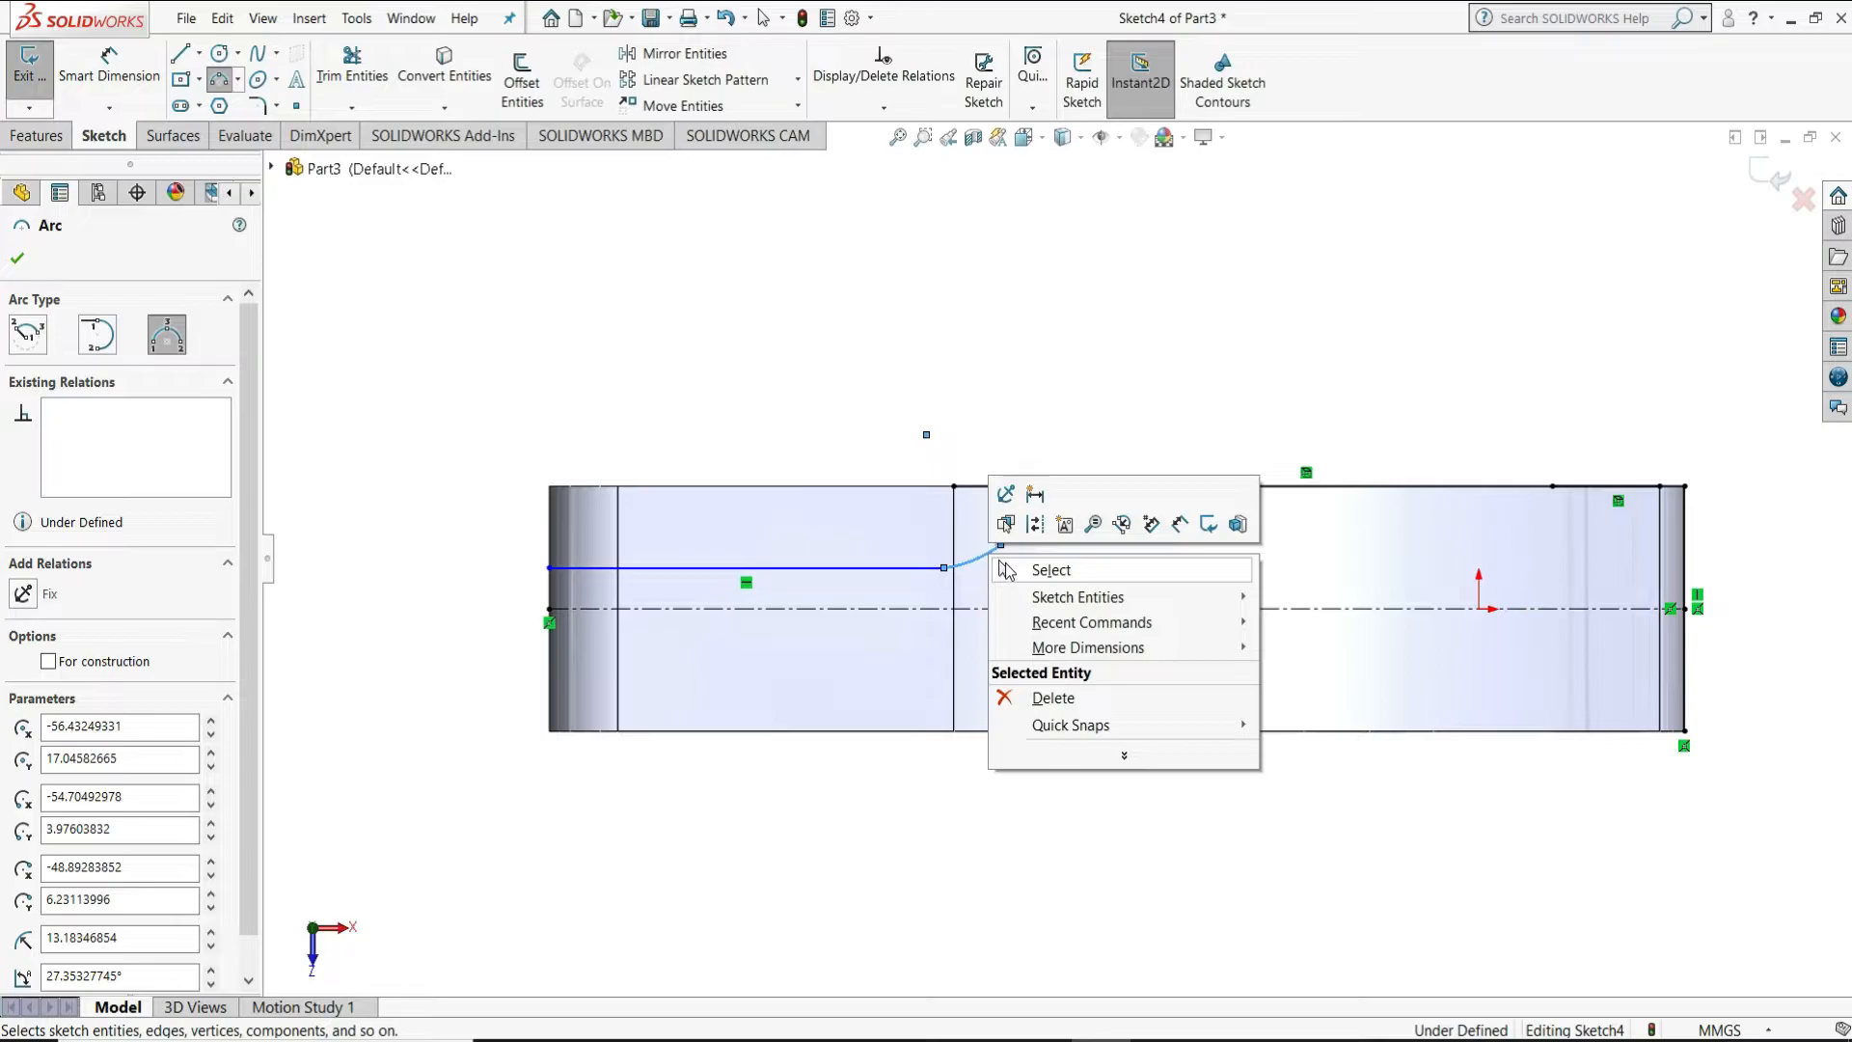
{"action": "left_click", "coordinate": [1008, 570]}
Draw a second three-point arc of about 9.5 mm radius from the first arc's end to the converted upper edge
{"action": "left_click", "coordinate": [229, 81]}
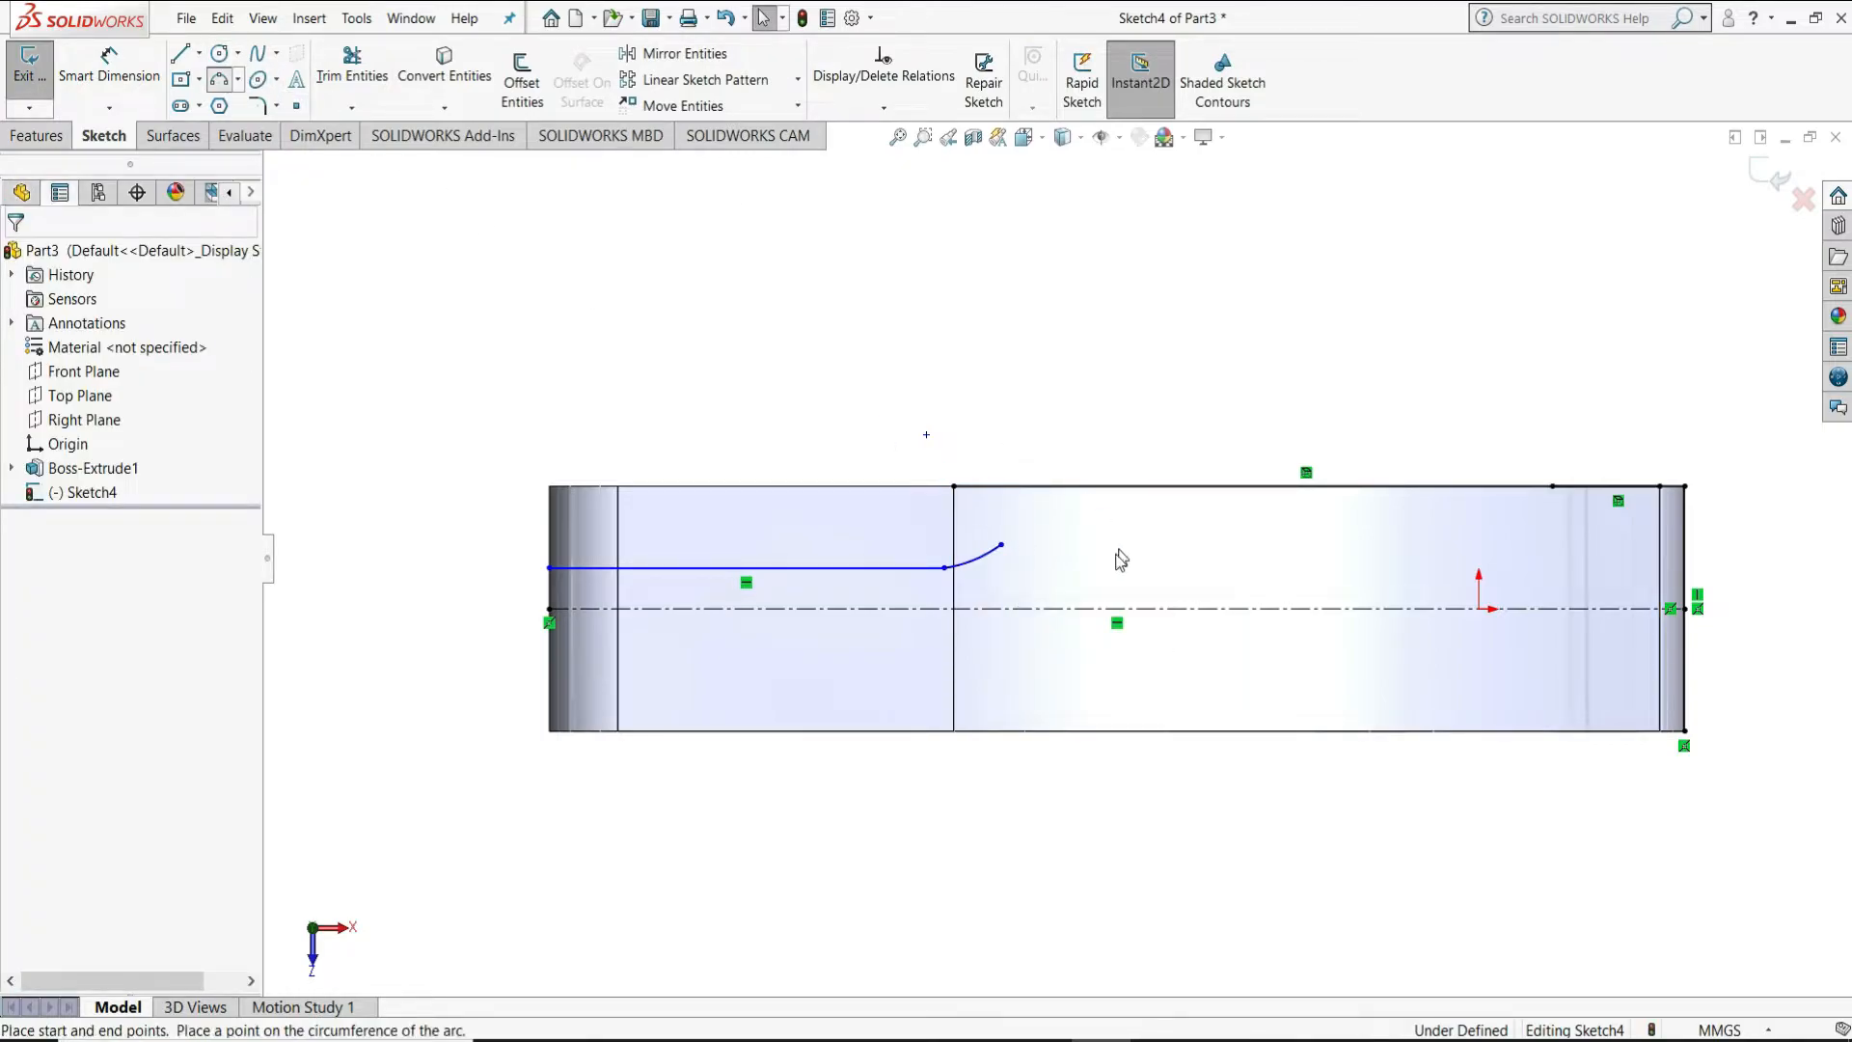
{"action": "left_click", "coordinate": [1002, 544]}
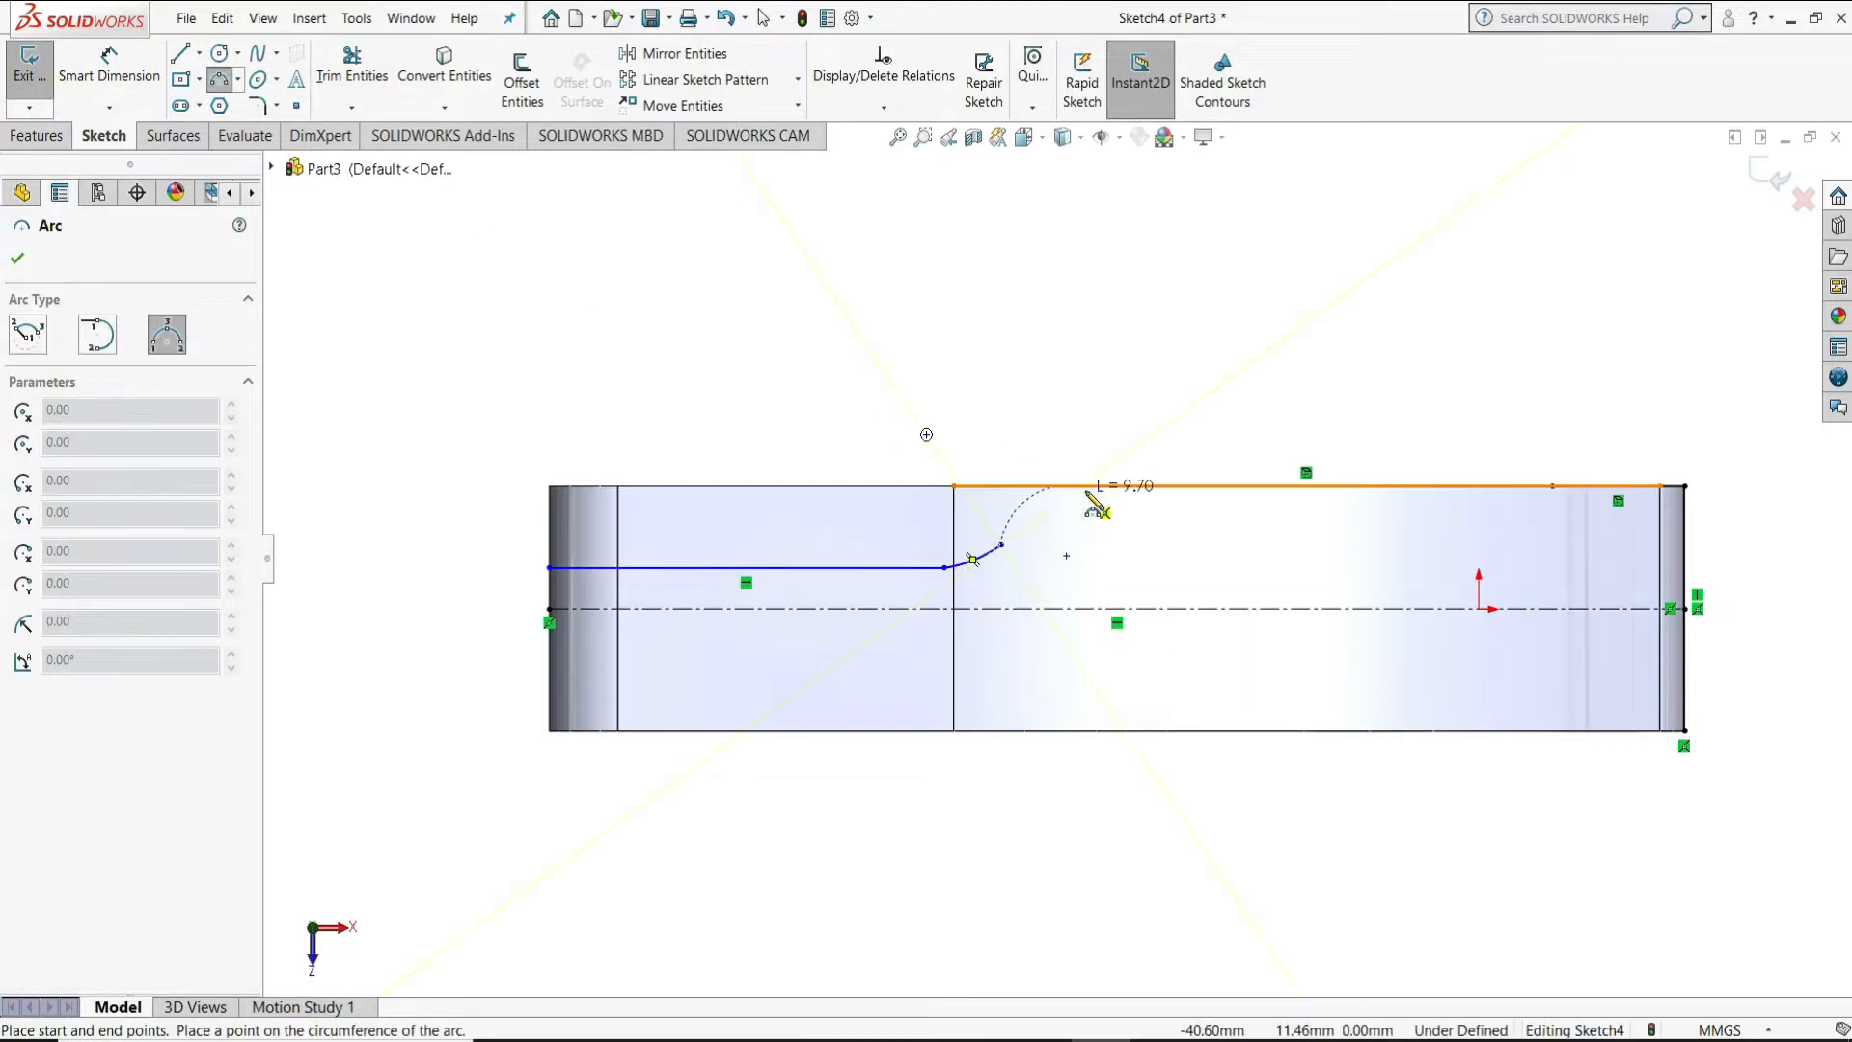
{"action": "left_click", "coordinate": [1079, 486]}
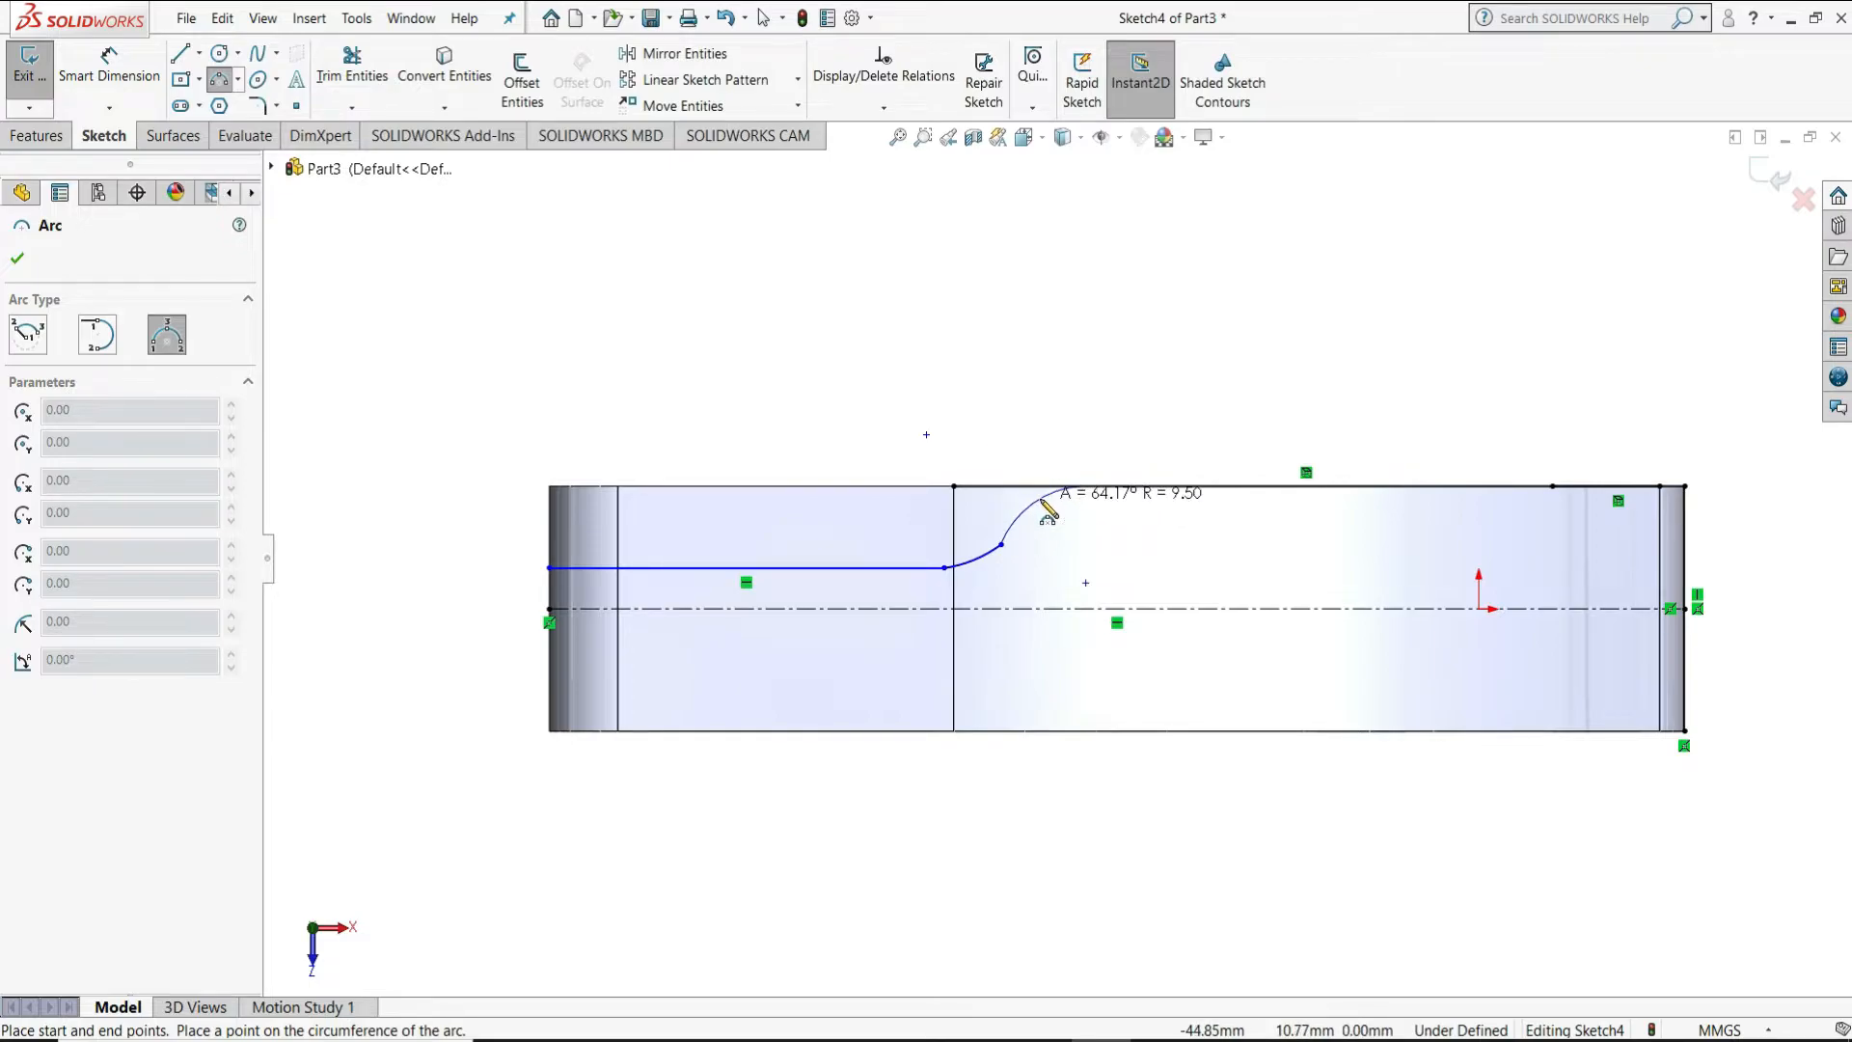
{"action": "left_click", "coordinate": [1041, 503]}
{"action": "right_click", "coordinate": [1042, 502]}
{"action": "left_click", "coordinate": [1078, 510]}
Make the first arc tangent to the horizontal line
{"action": "scroll", "coordinate": [1014, 573], "scroll_direction": "down", "scroll_amount": 2}
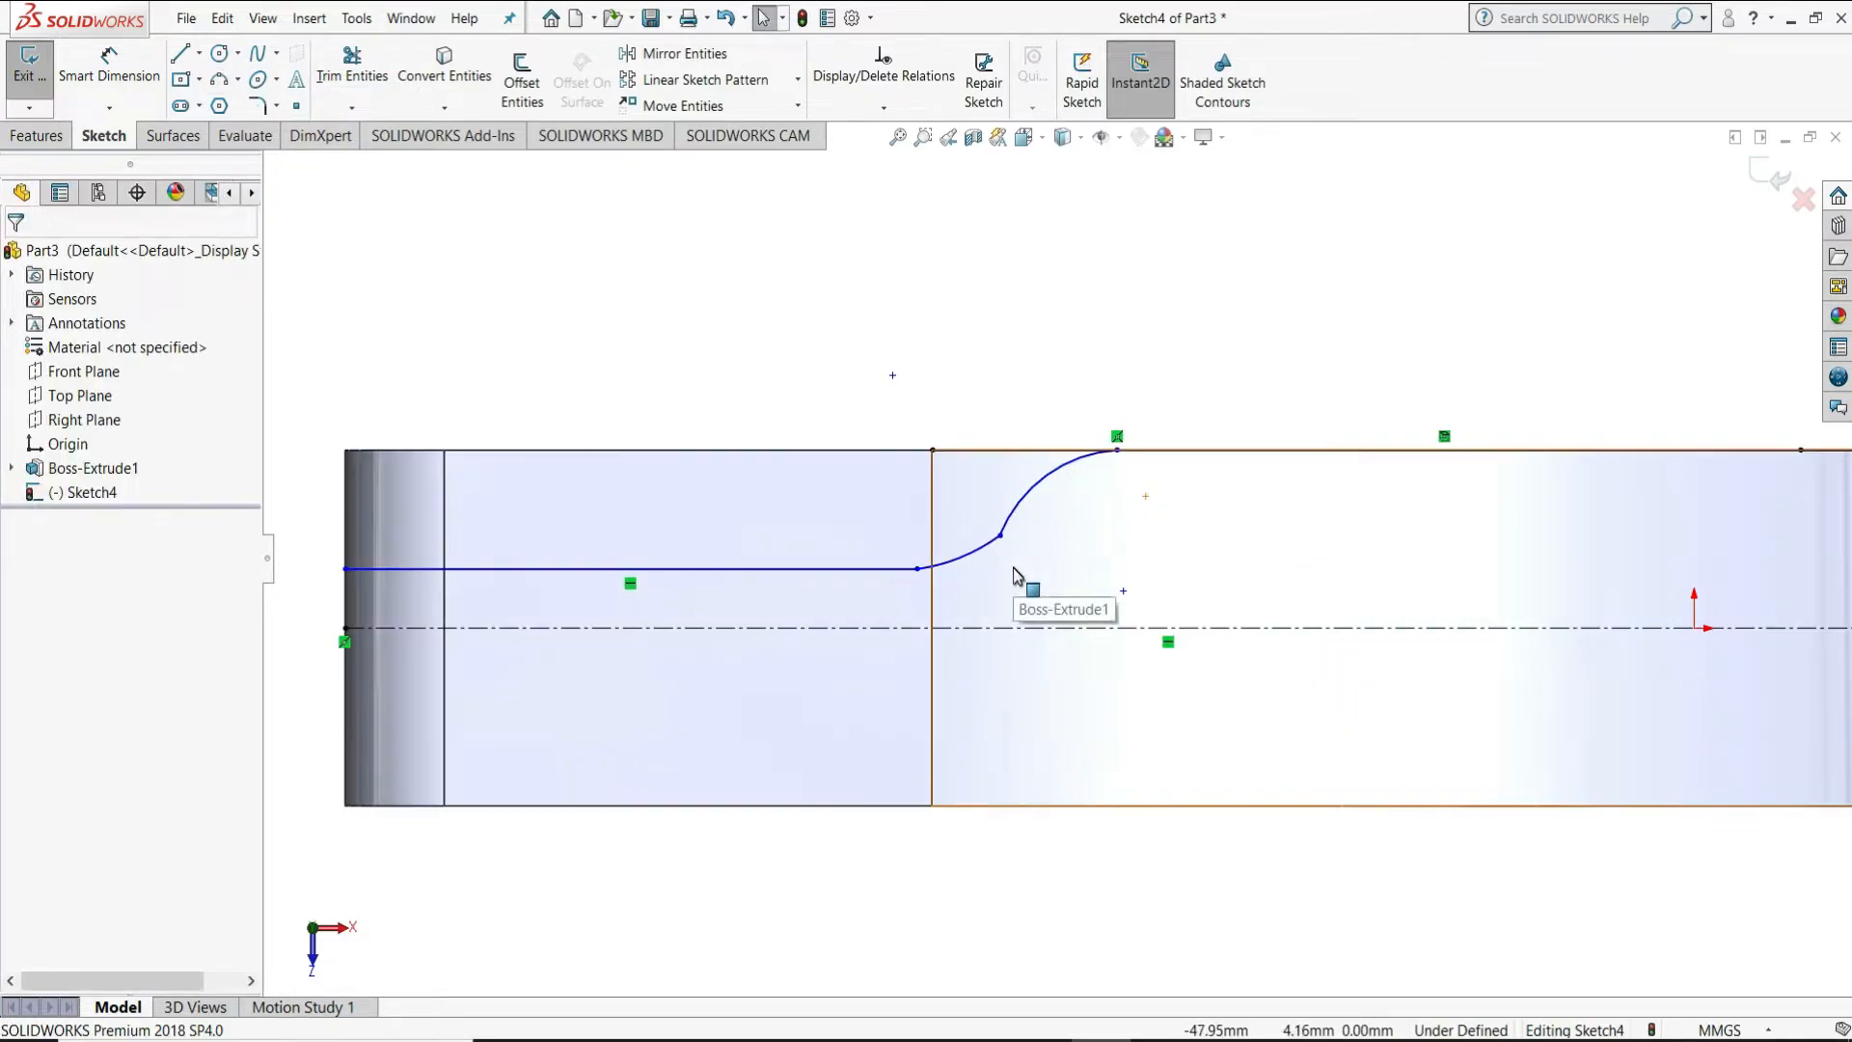
{"action": "scroll", "coordinate": [1011, 573], "scroll_direction": "down", "scroll_amount": 4}
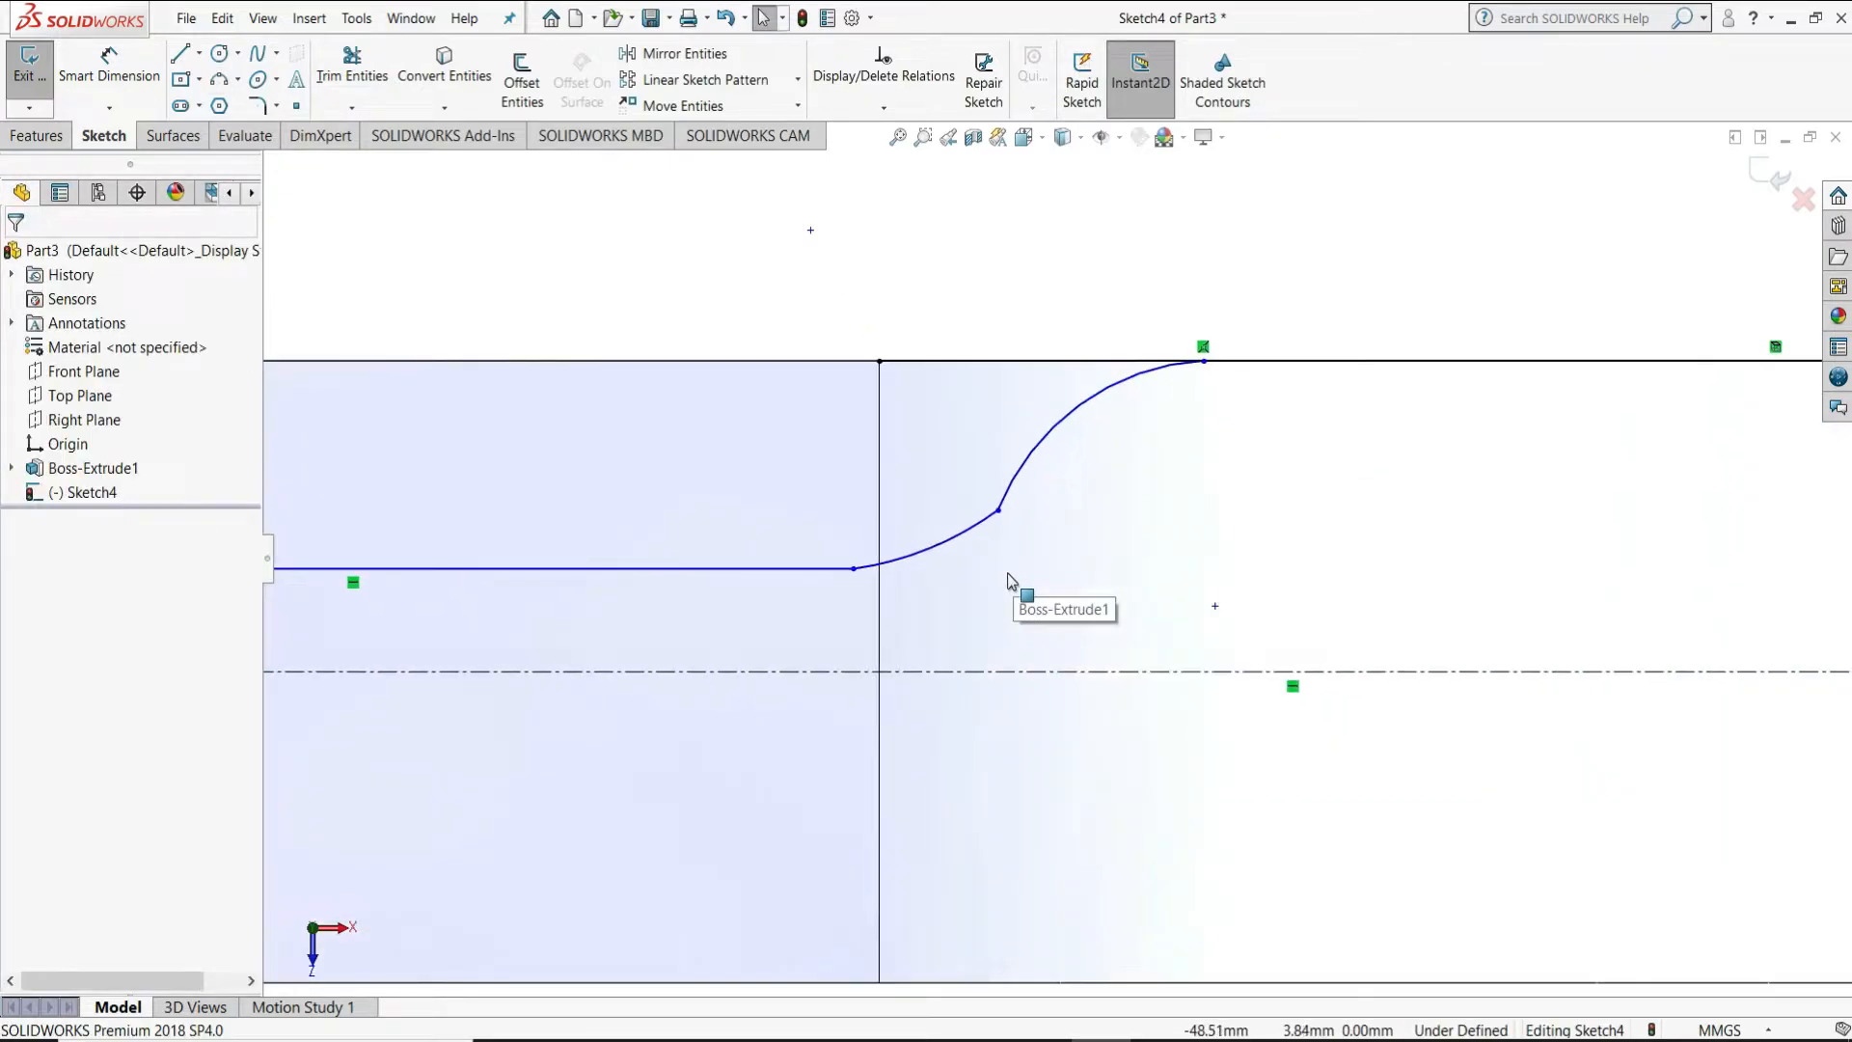
{"action": "left_click", "coordinate": [767, 575]}
{"action": "left_click", "coordinate": [777, 571], "text": "ctrl"}
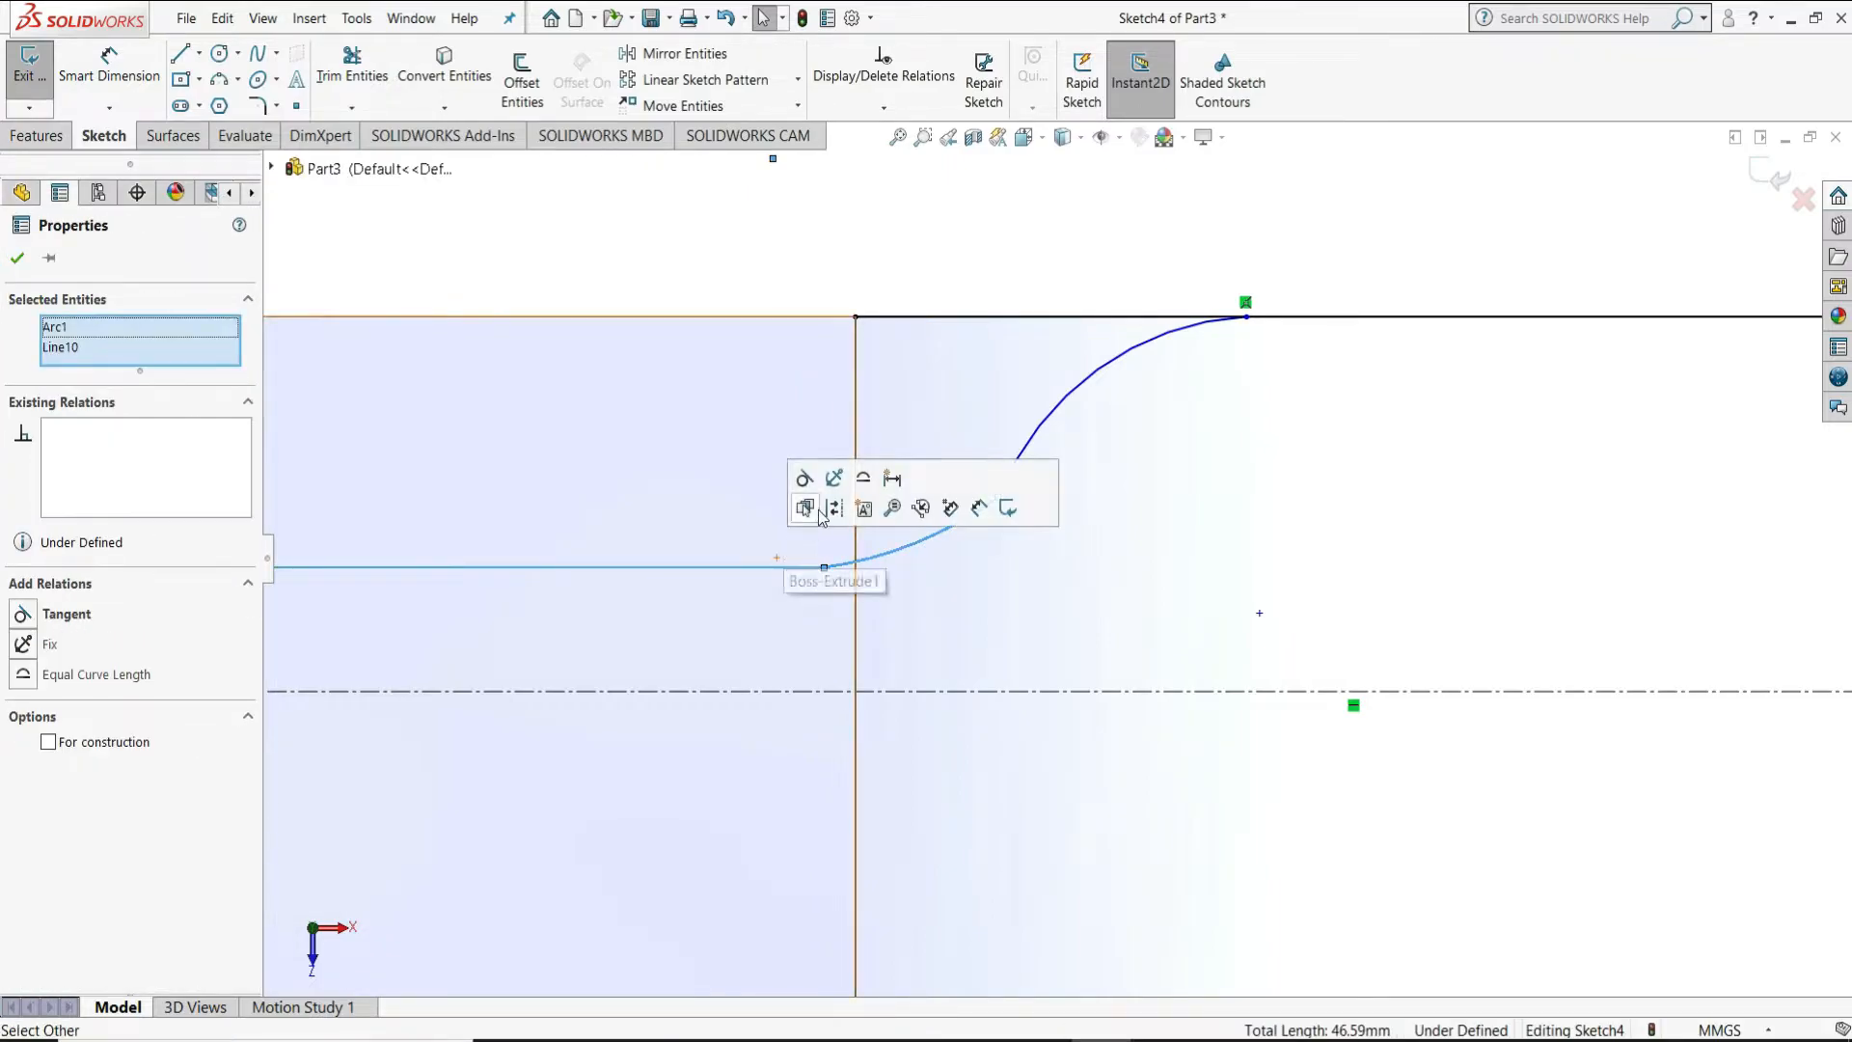
{"action": "left_click", "coordinate": [806, 478]}
{"action": "left_click", "coordinate": [1128, 495]}
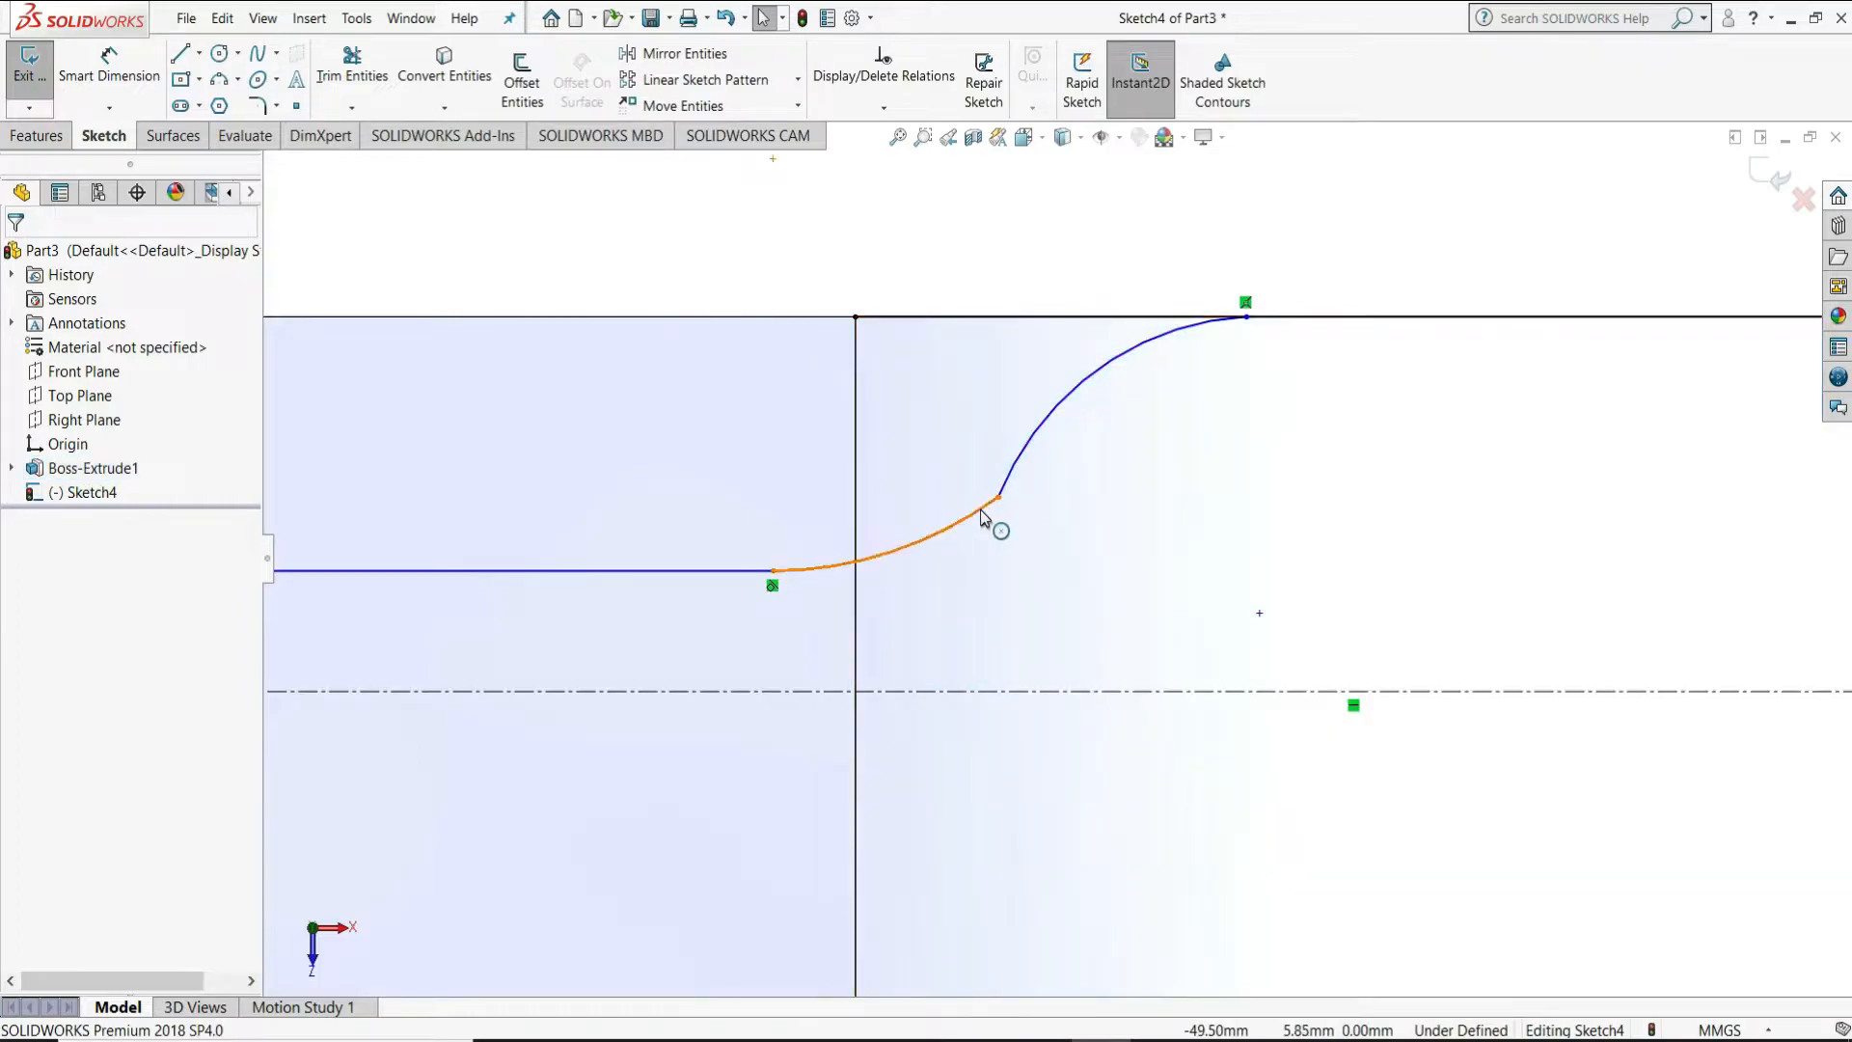
Make the two connected arcs tangent to each other
{"action": "left_click", "coordinate": [982, 518]}
{"action": "left_click", "coordinate": [1061, 400], "text": "ctrl"}
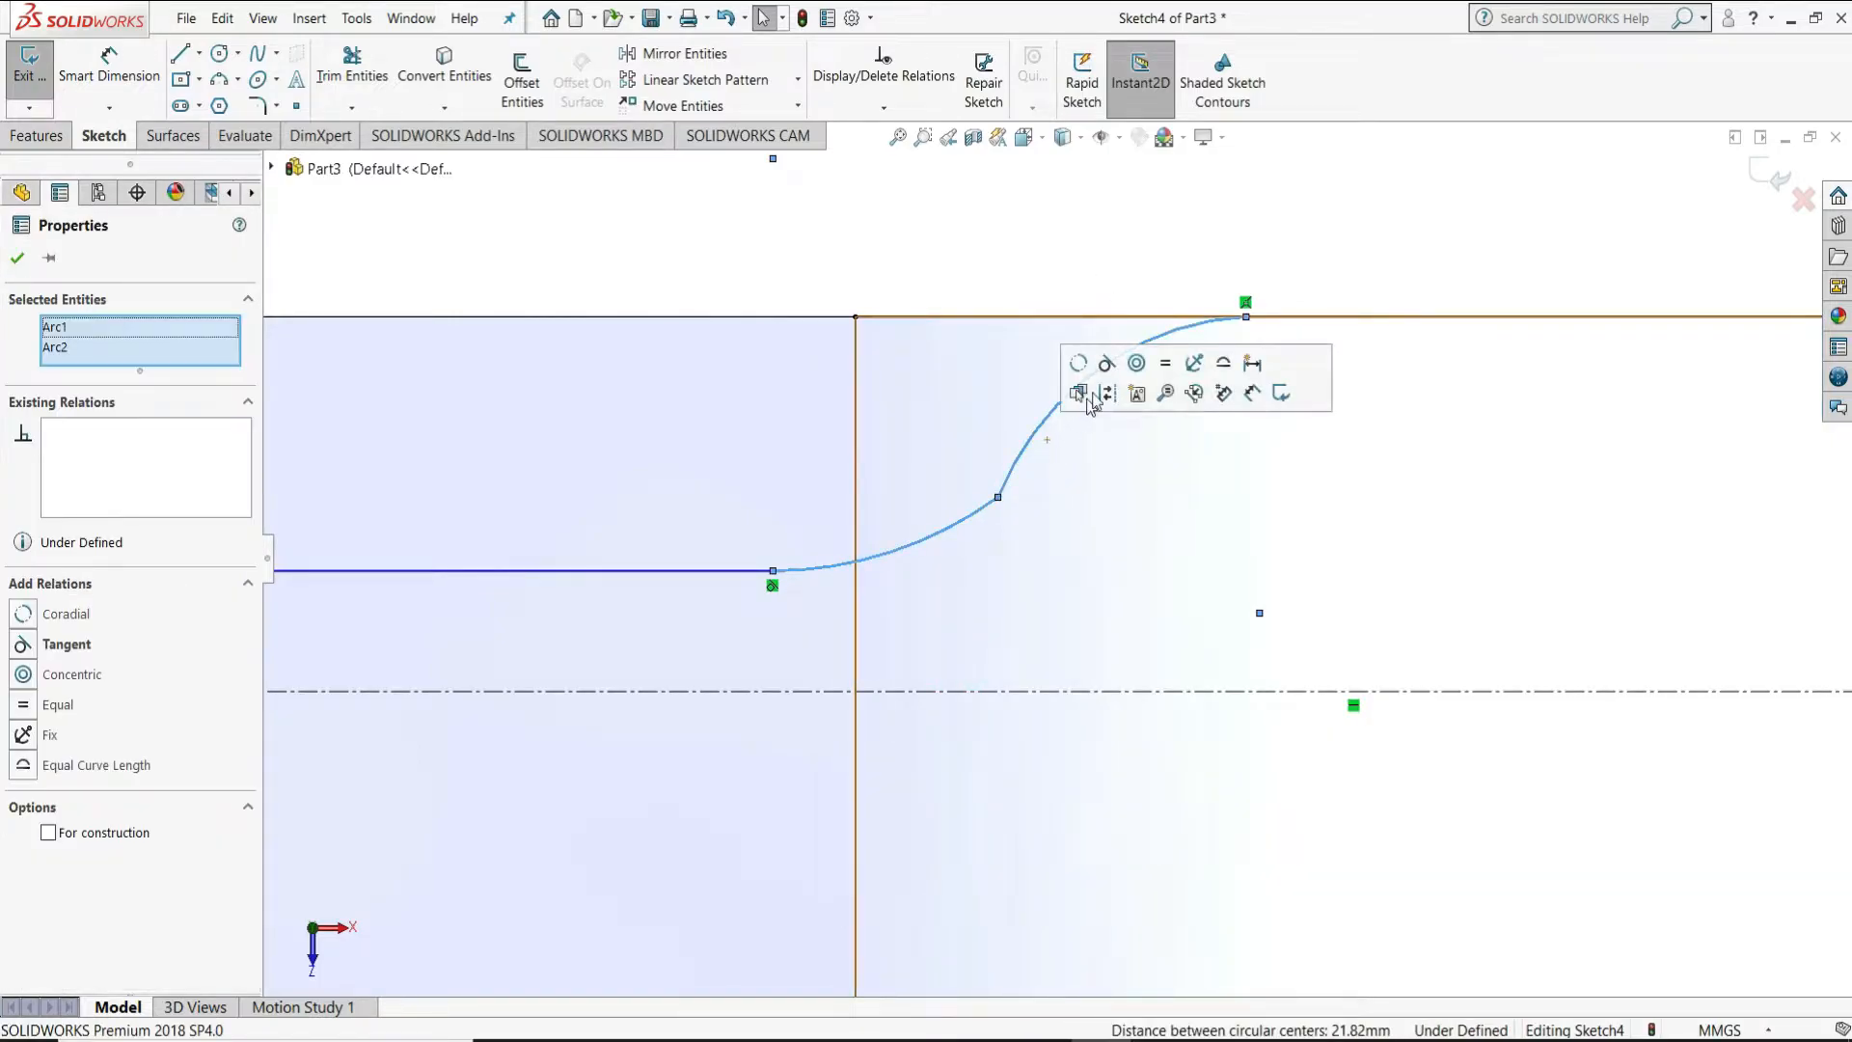
{"action": "left_click", "coordinate": [1107, 362]}
{"action": "left_click", "coordinate": [1159, 283]}
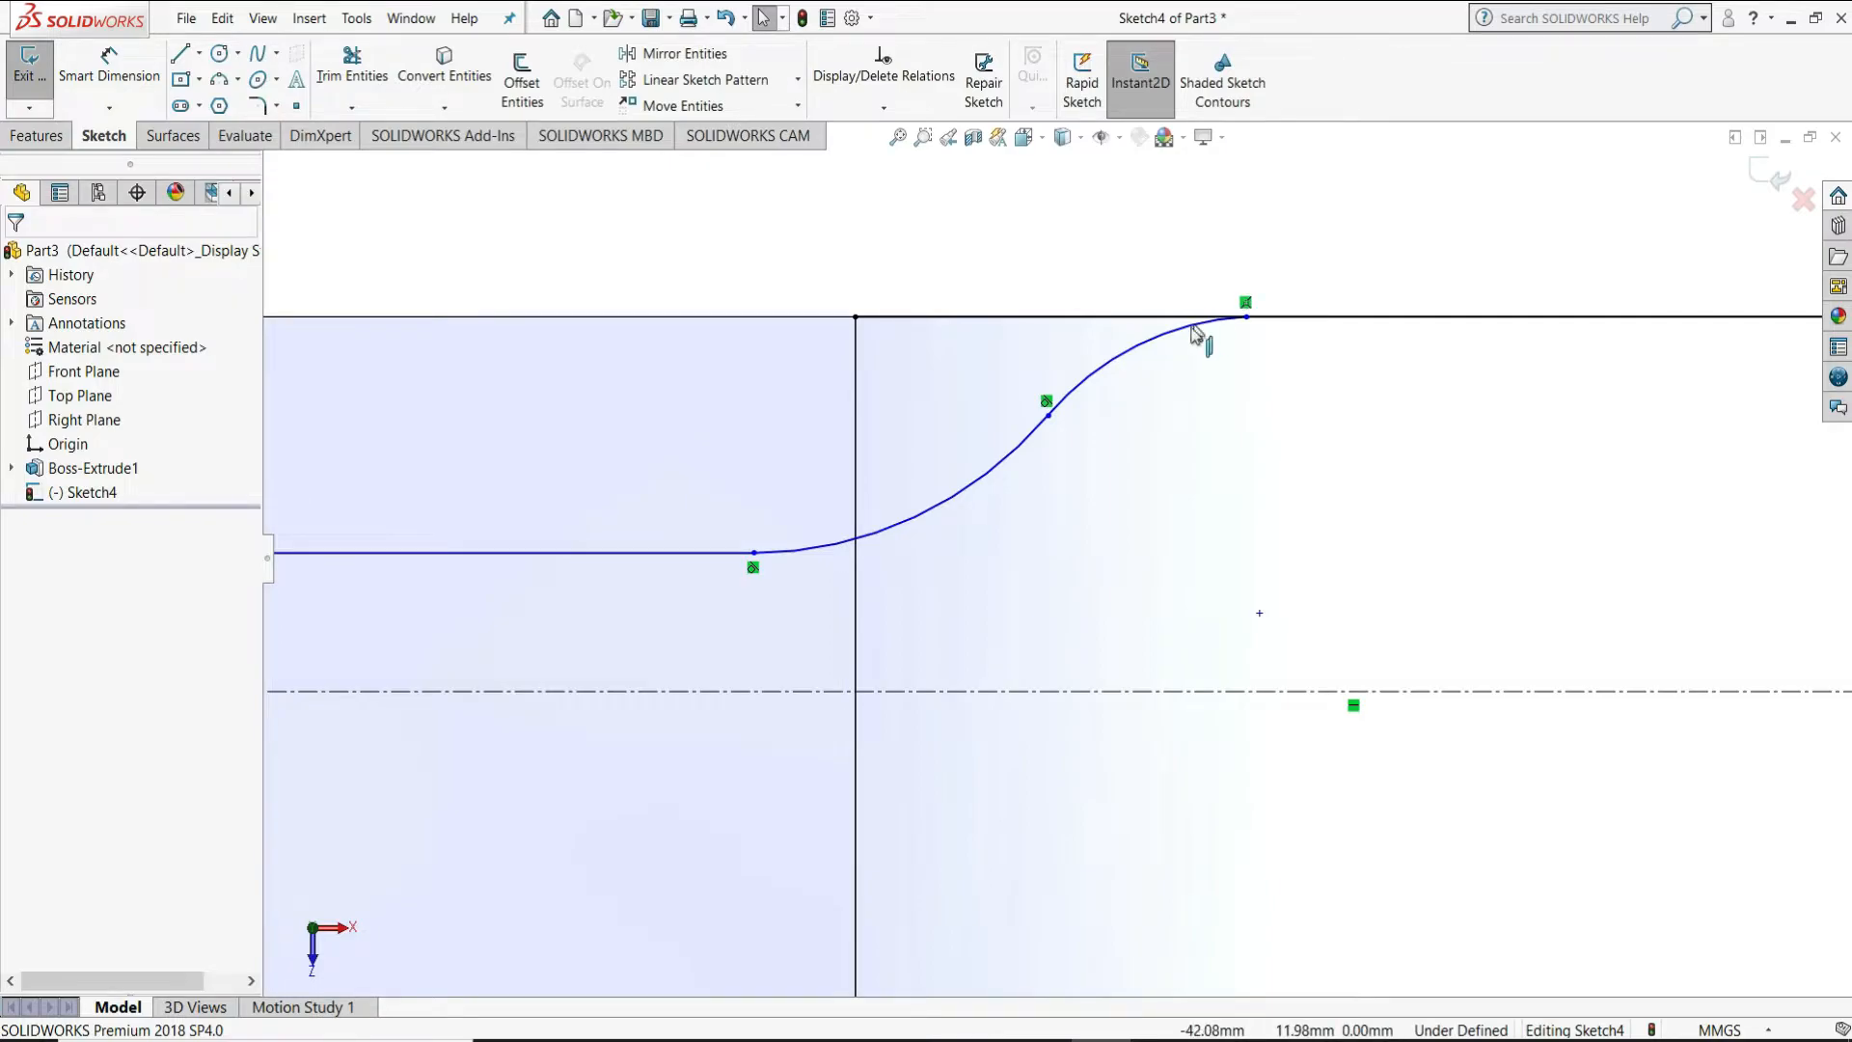
Make the second arc tangent to the converted upper edge line
{"action": "left_click", "coordinate": [1273, 343]}
{"action": "left_click", "coordinate": [1331, 309], "text": "ctrl"}
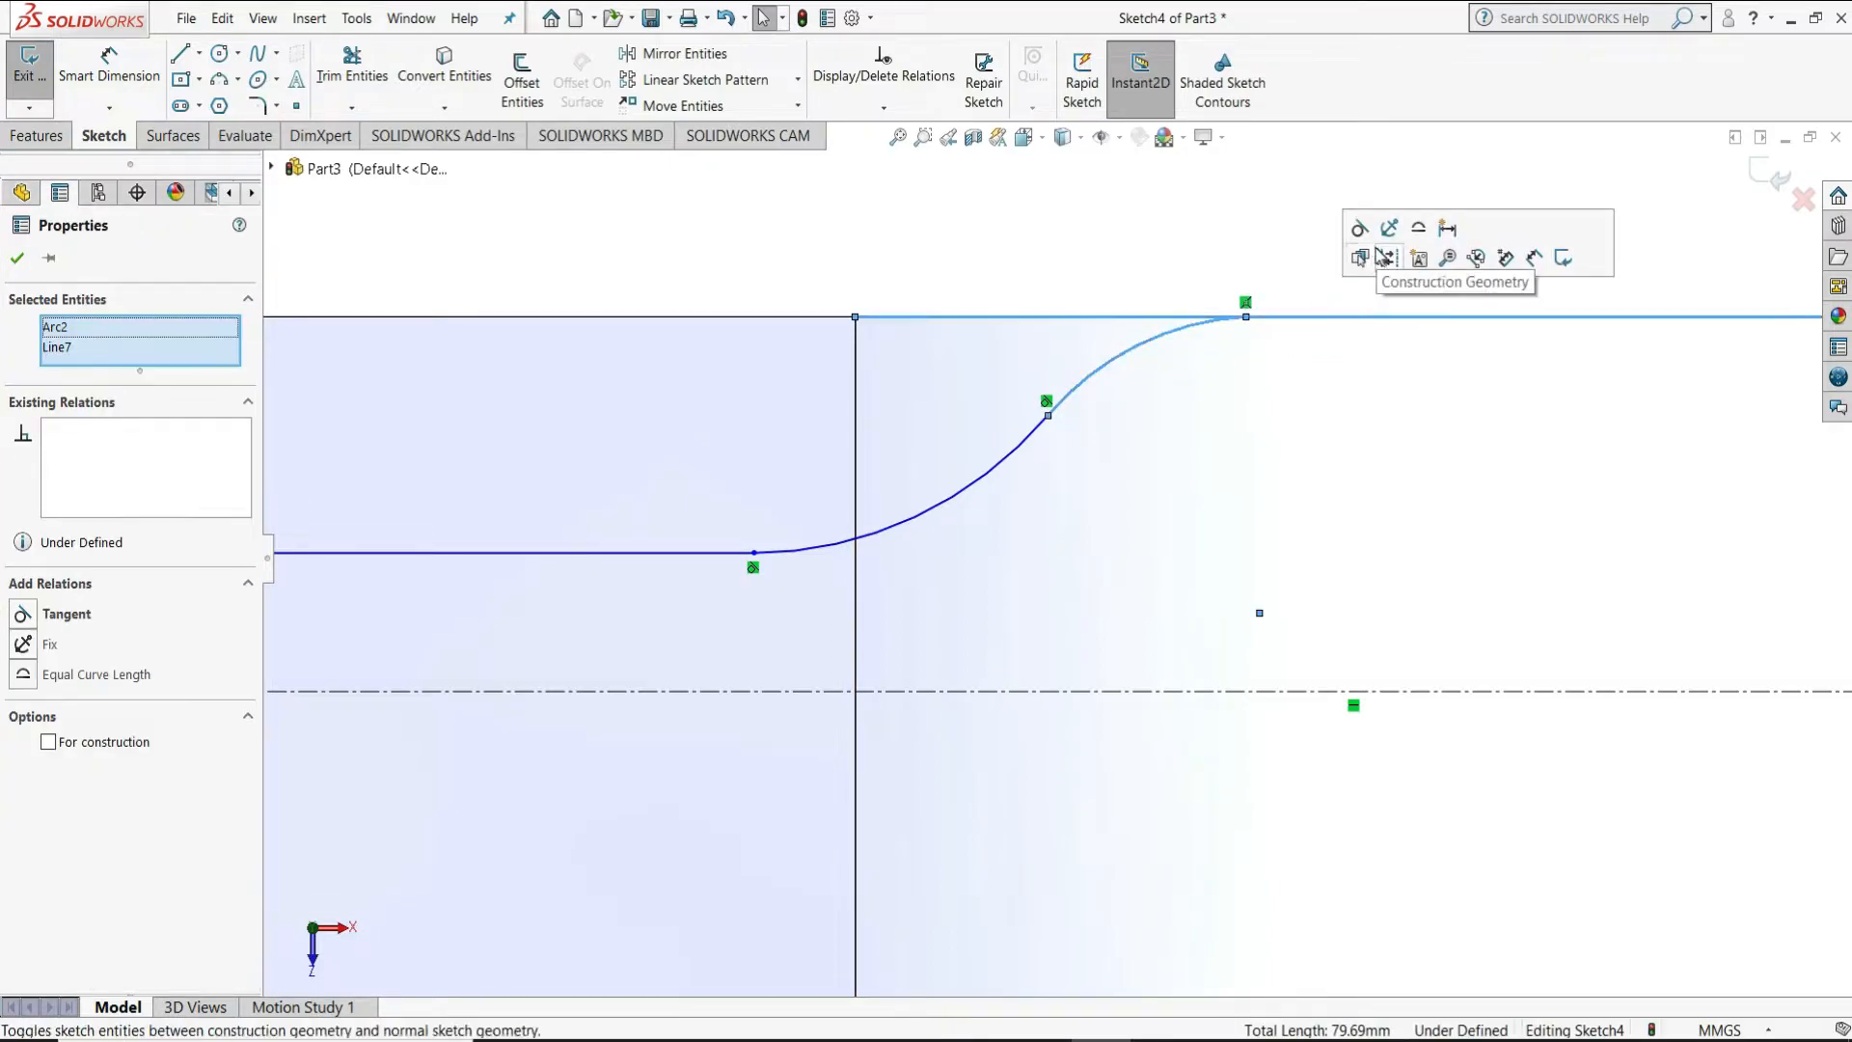
{"action": "left_click", "coordinate": [1364, 253]}
{"action": "left_click", "coordinate": [1217, 241]}
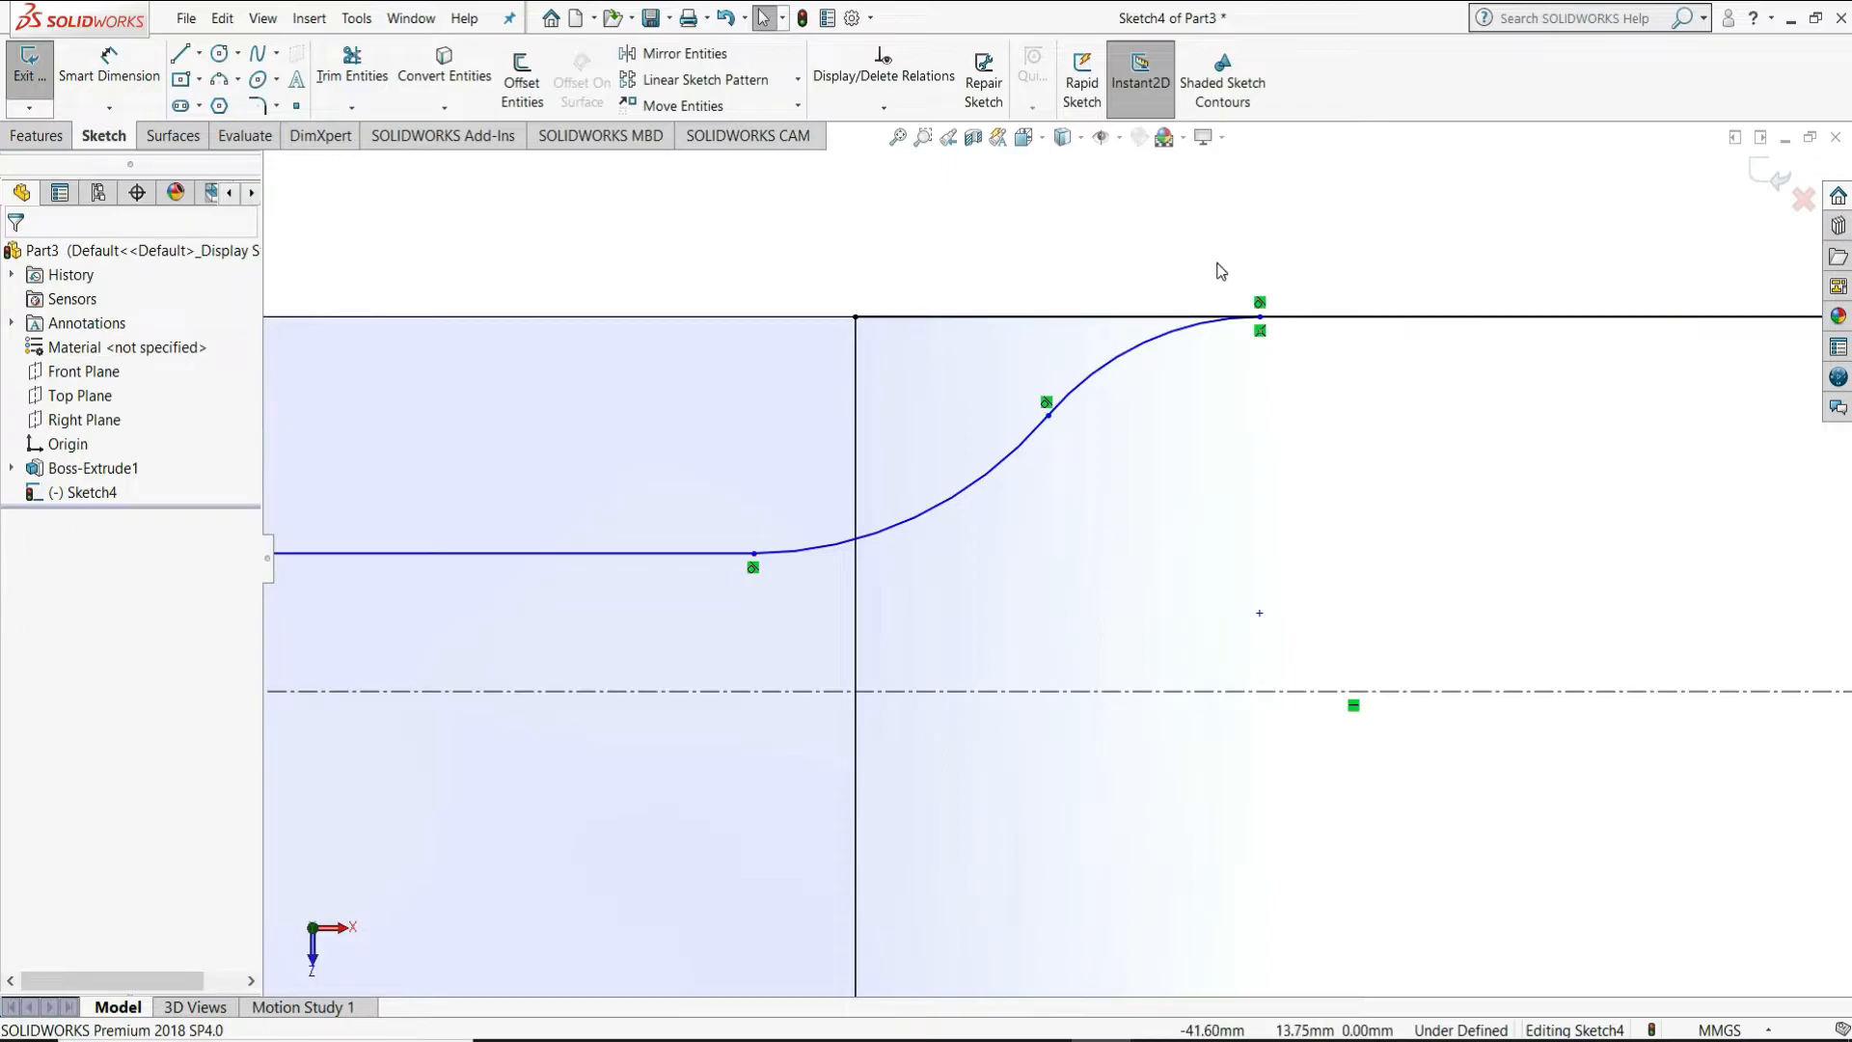
Dimension the first arc, next to the horizontal line, with a 20 mm radius
{"action": "left_click", "coordinate": [135, 77]}
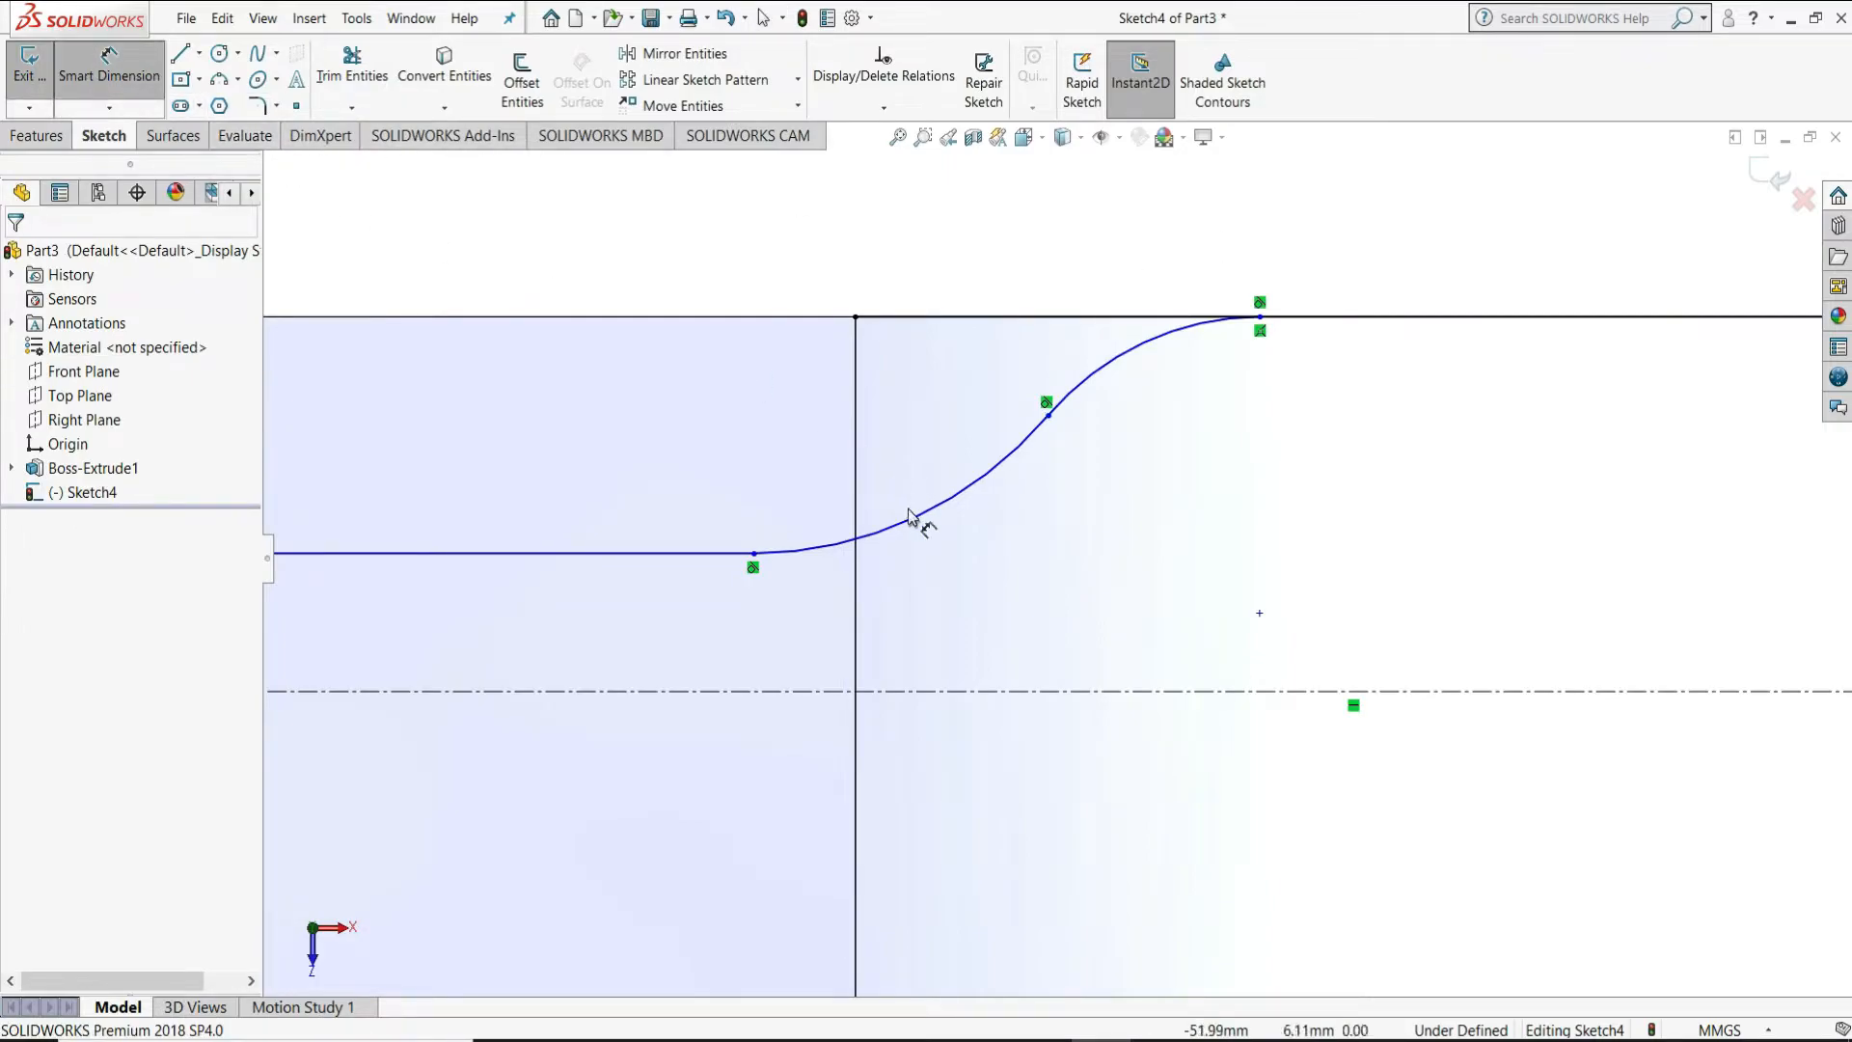
{"action": "left_click", "coordinate": [855, 463]}
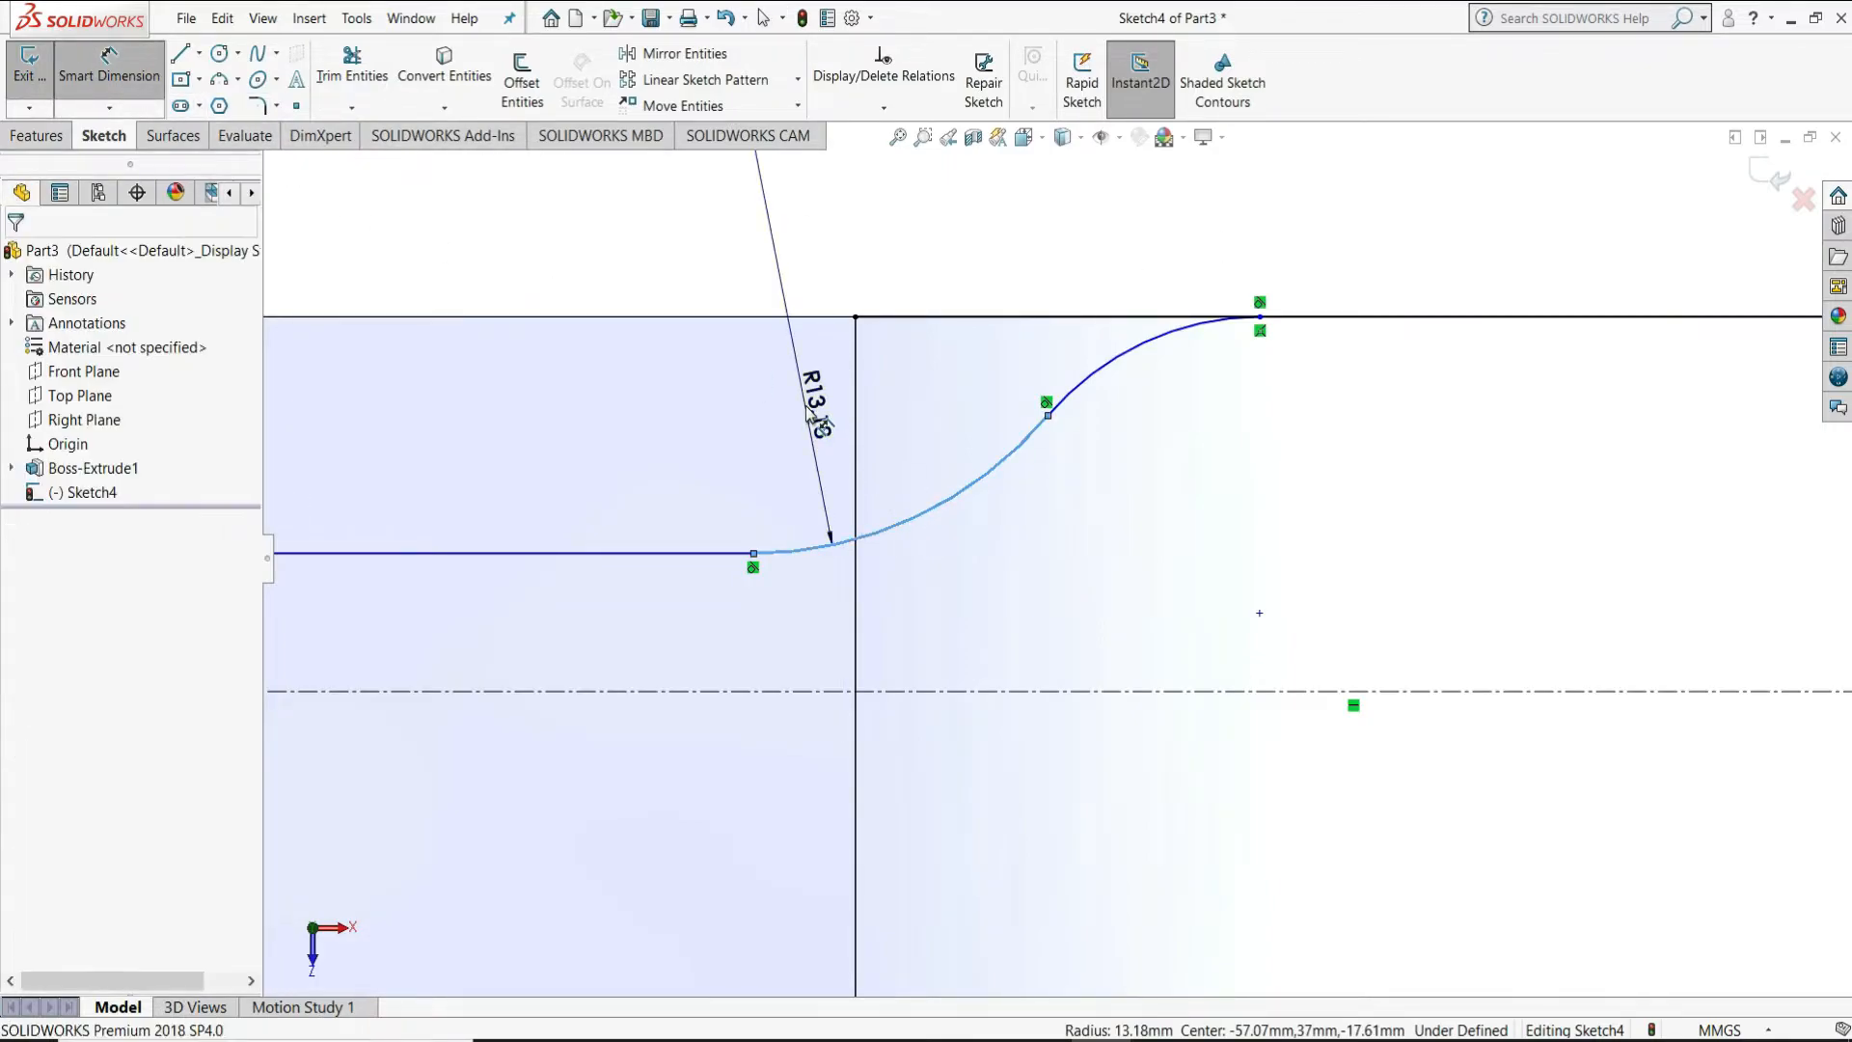
{"action": "left_click", "coordinate": [806, 405]}
{"action": "type", "text": "15"}
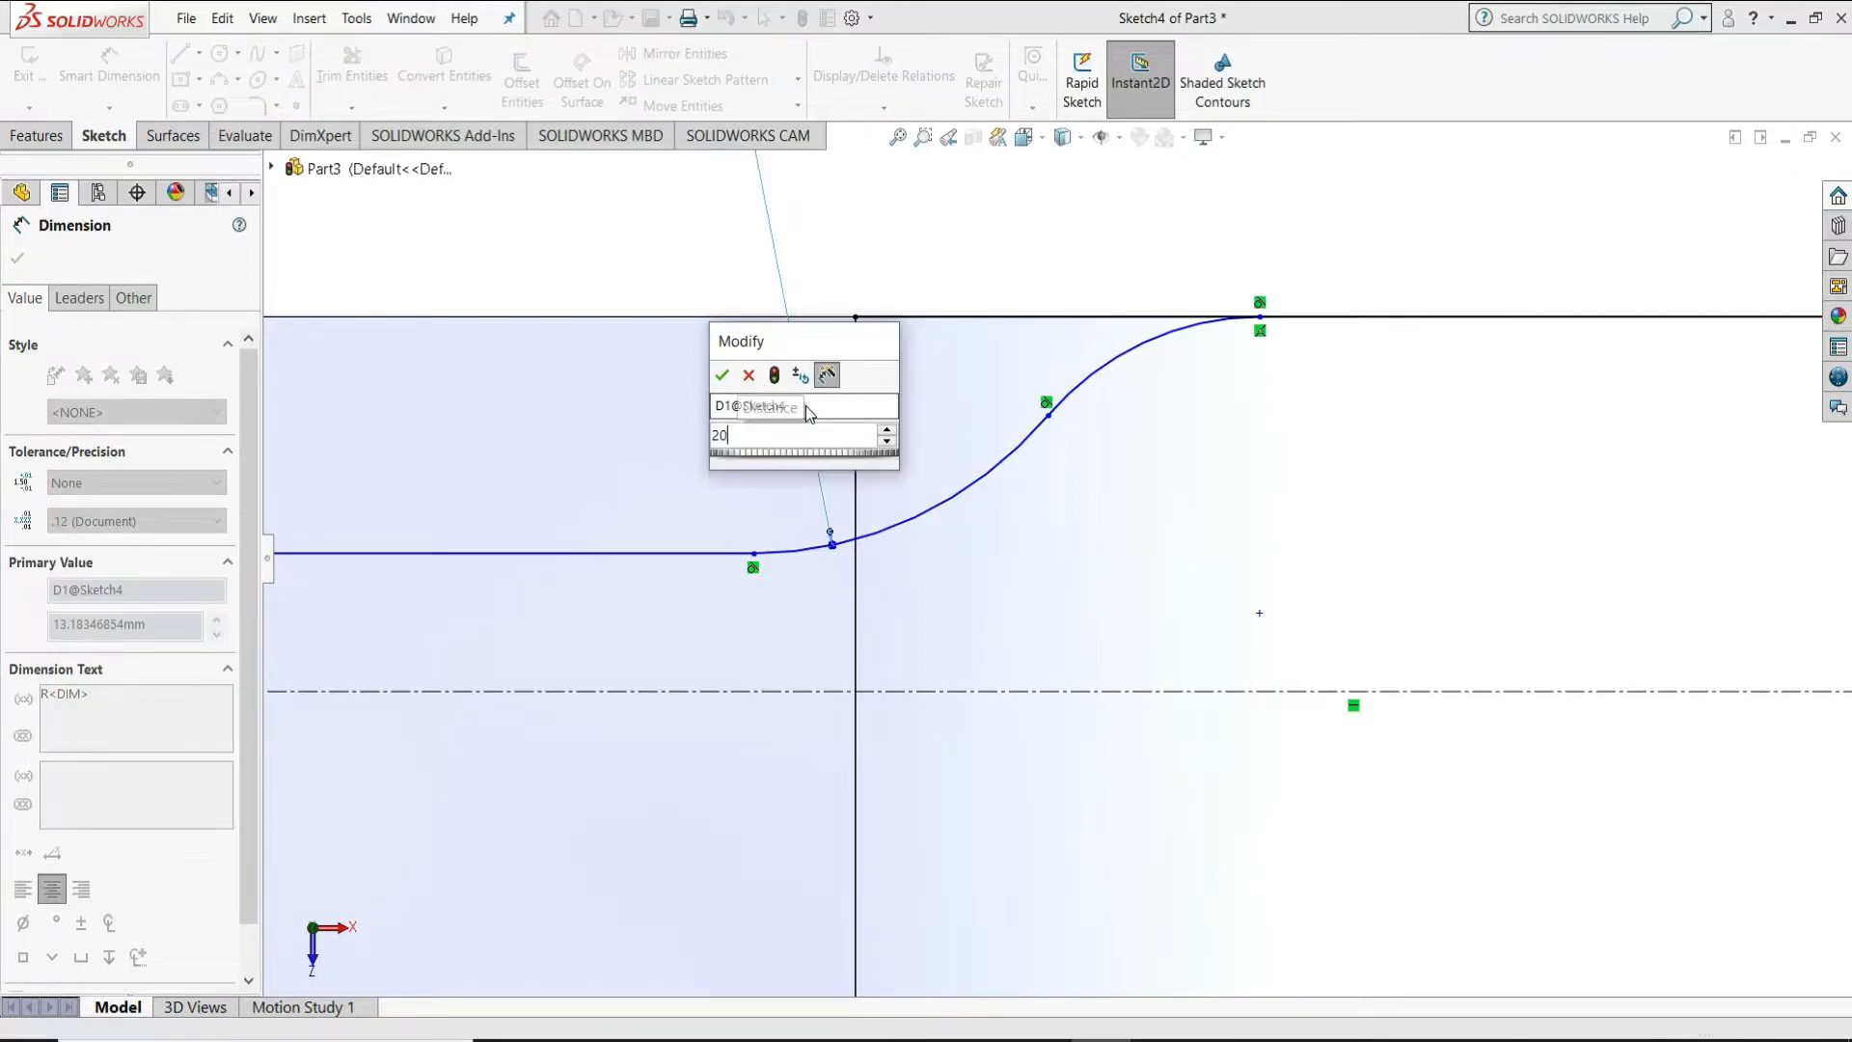
{"action": "key", "text": "Return"}
Dimension the second arc, next to the upper edge, with a 10 mm radius
{"action": "left_click", "coordinate": [1133, 350]}
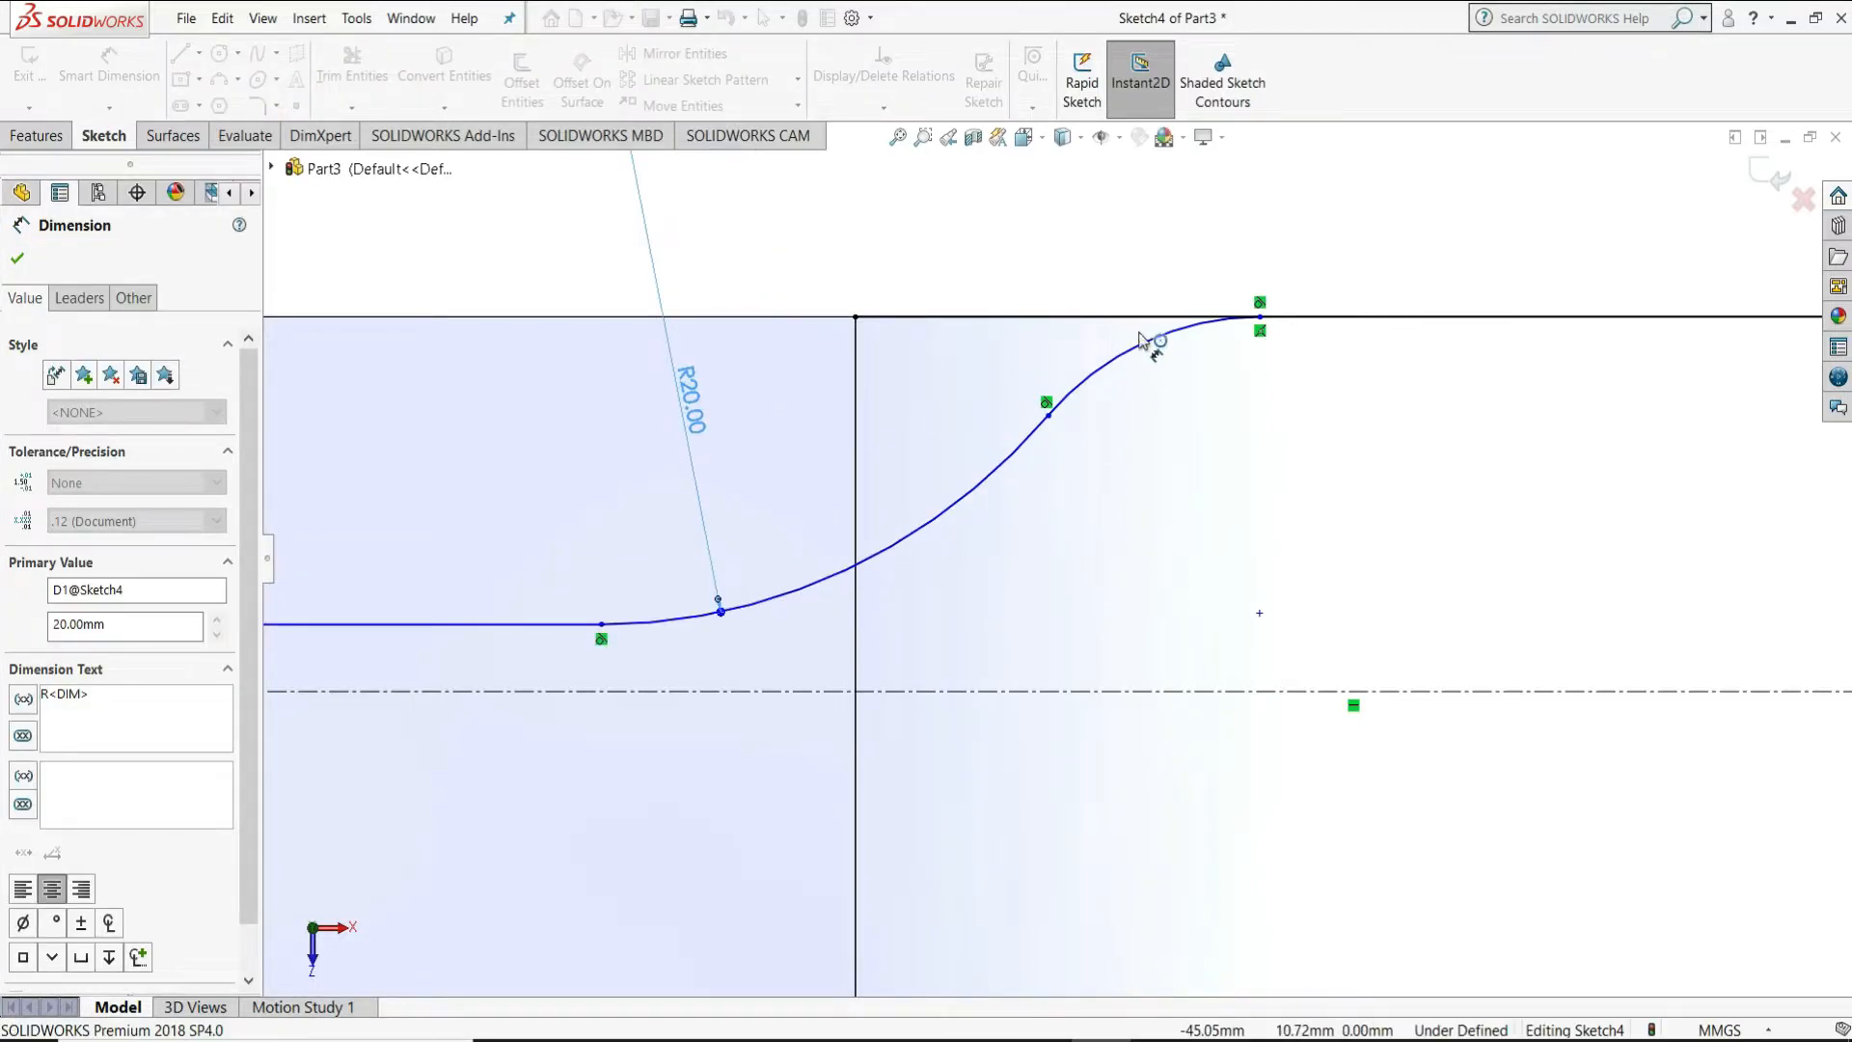
{"action": "left_click", "coordinate": [1186, 422]}
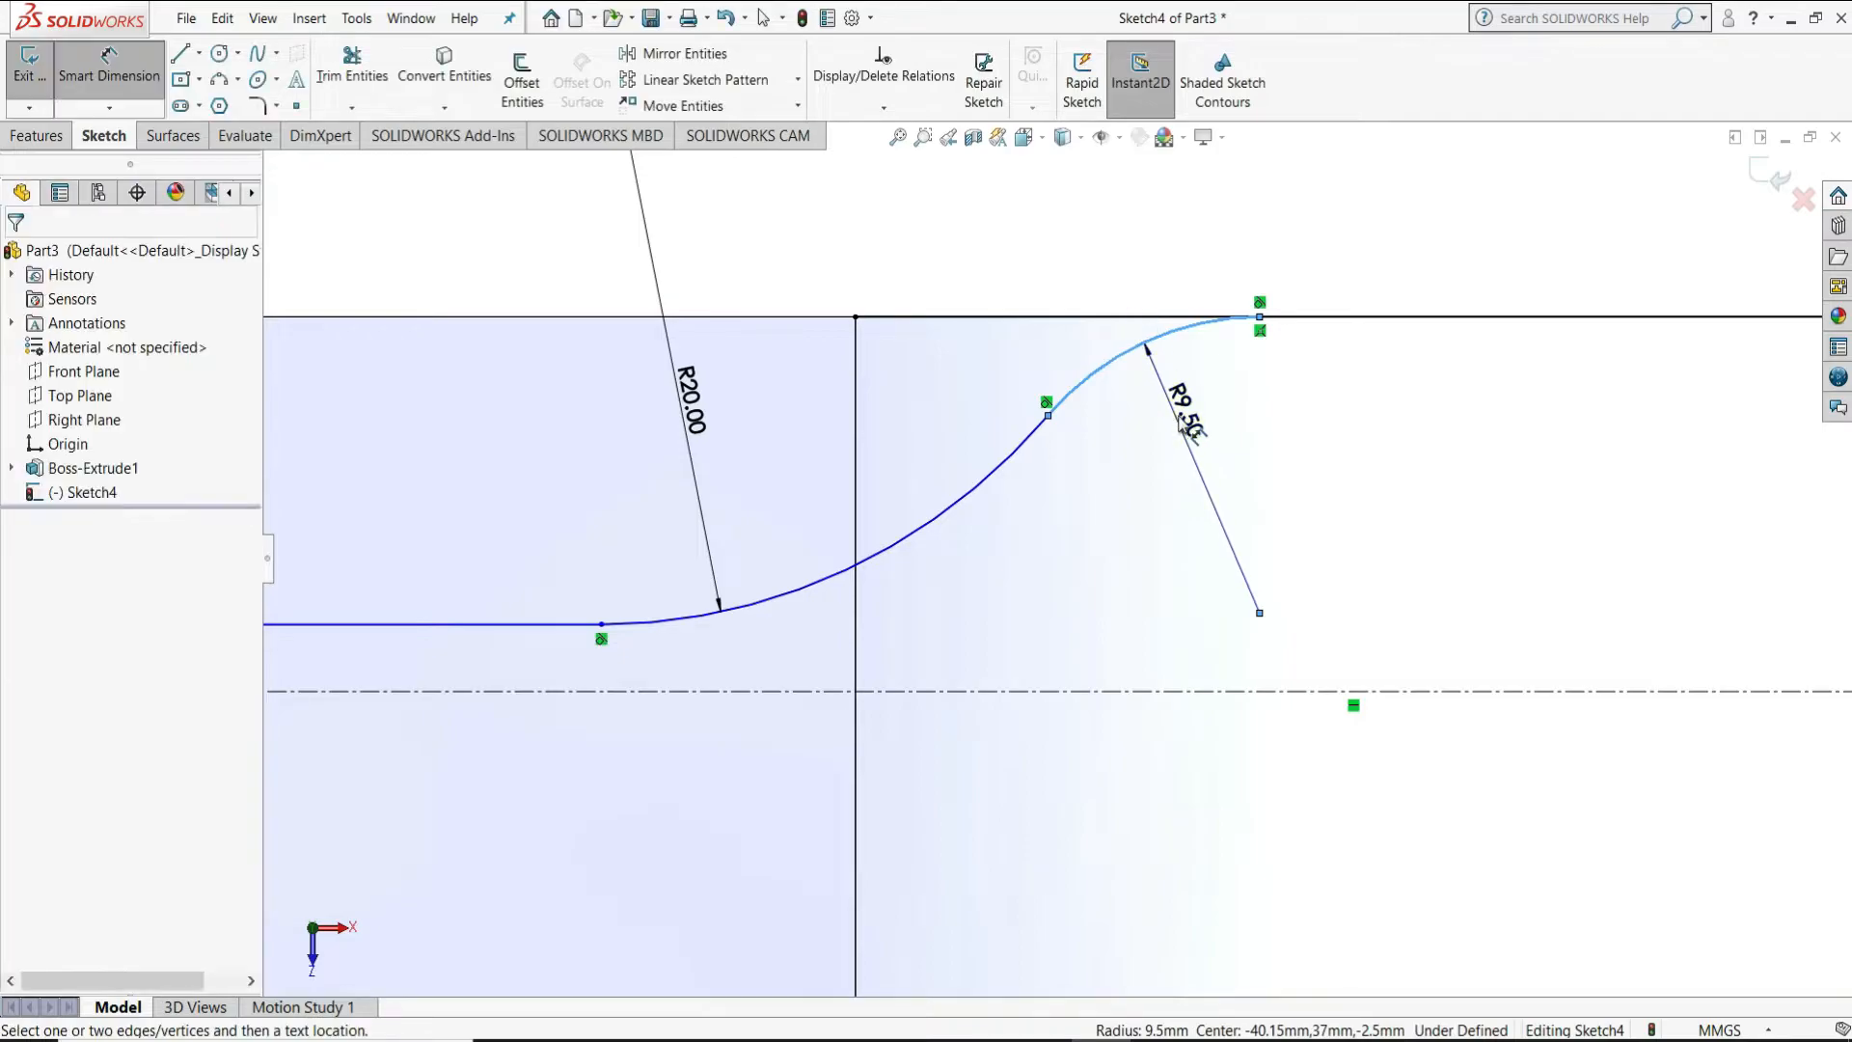
{"action": "type", "text": "9.5"}
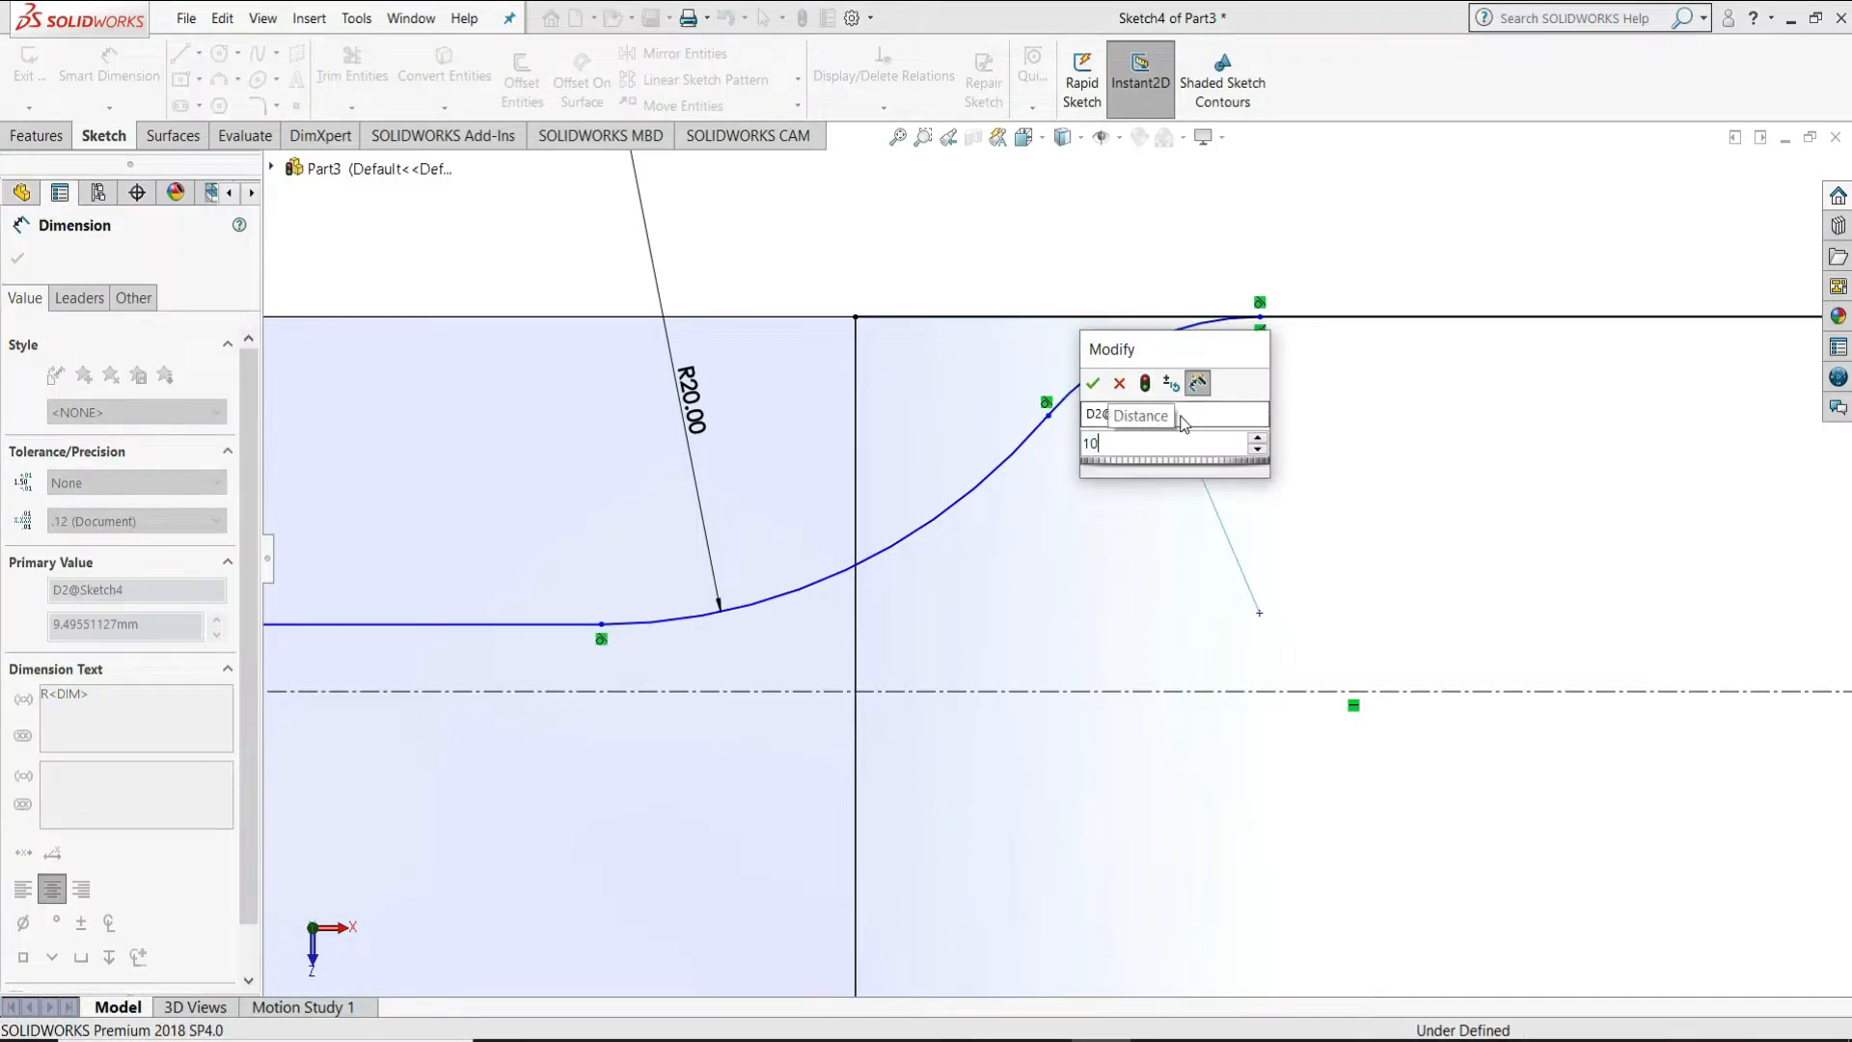
{"action": "key", "text": "Return"}
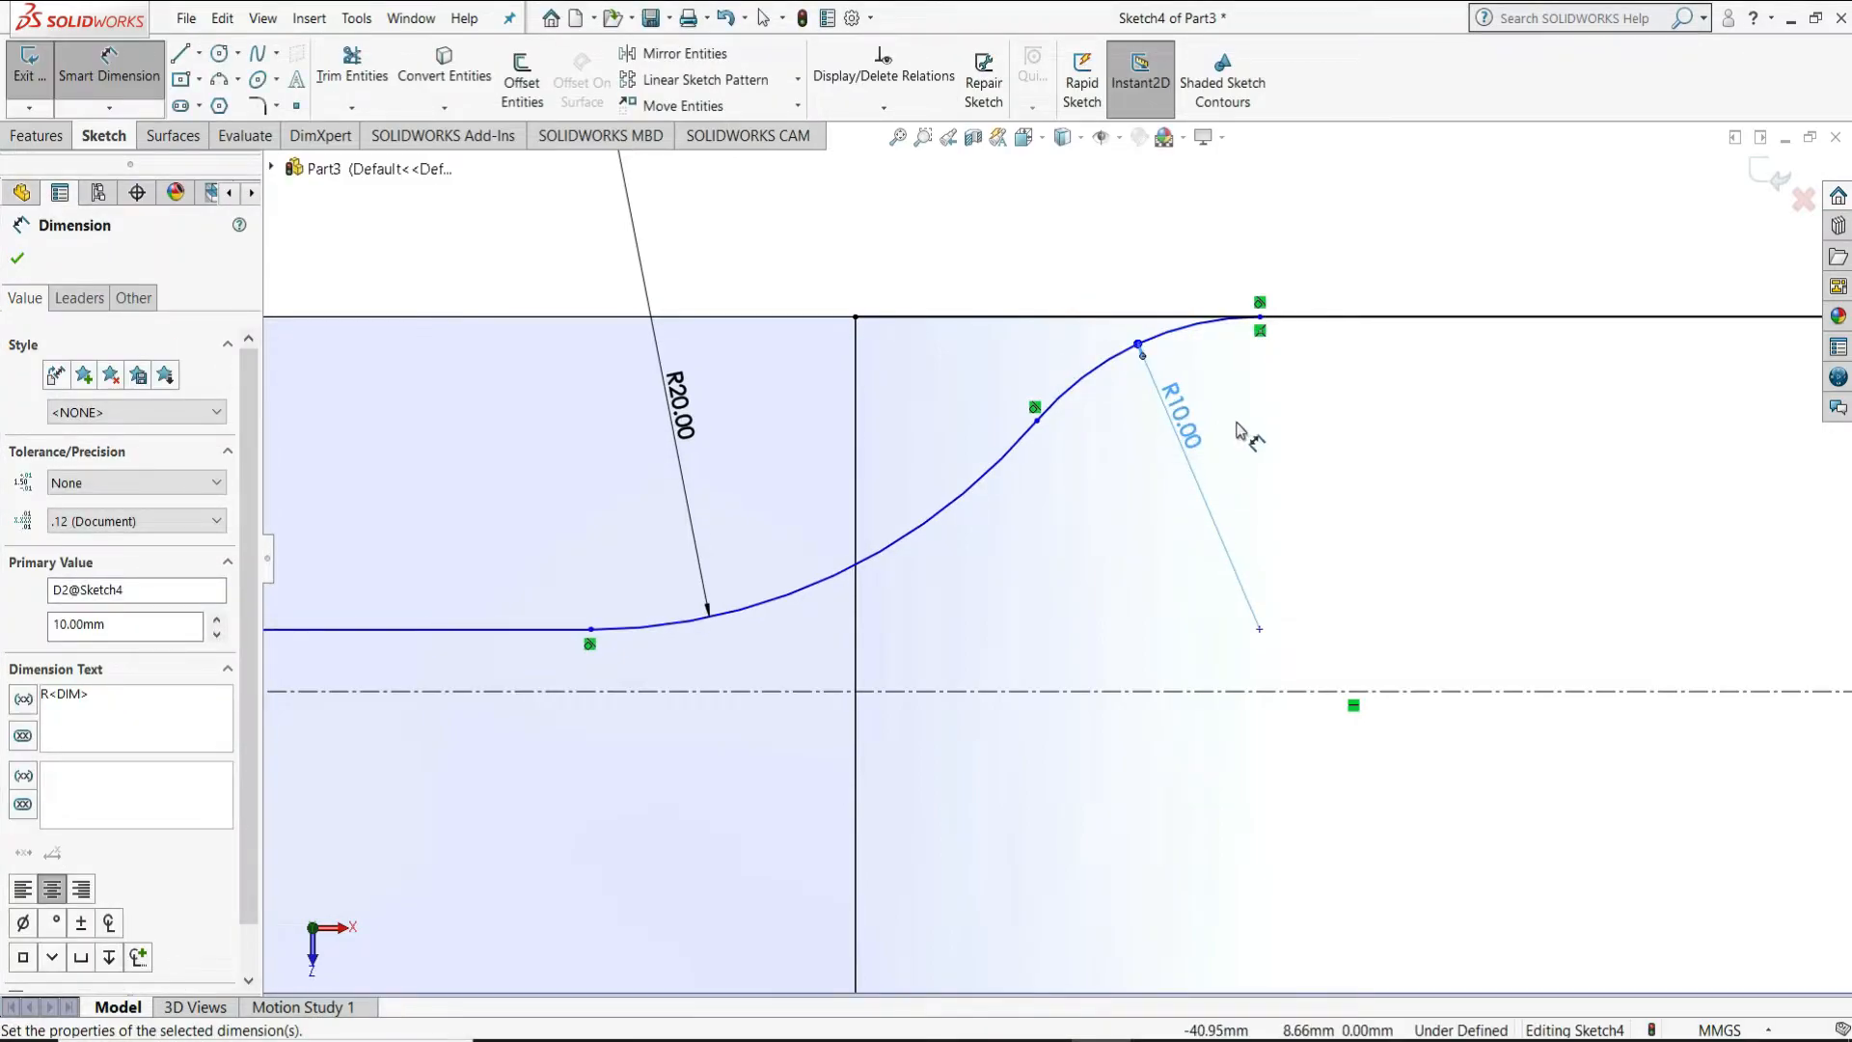
Set the horizontal distance from the centerline's left end to the junction of the two arcs to 65 mm
{"action": "key", "text": "z"}
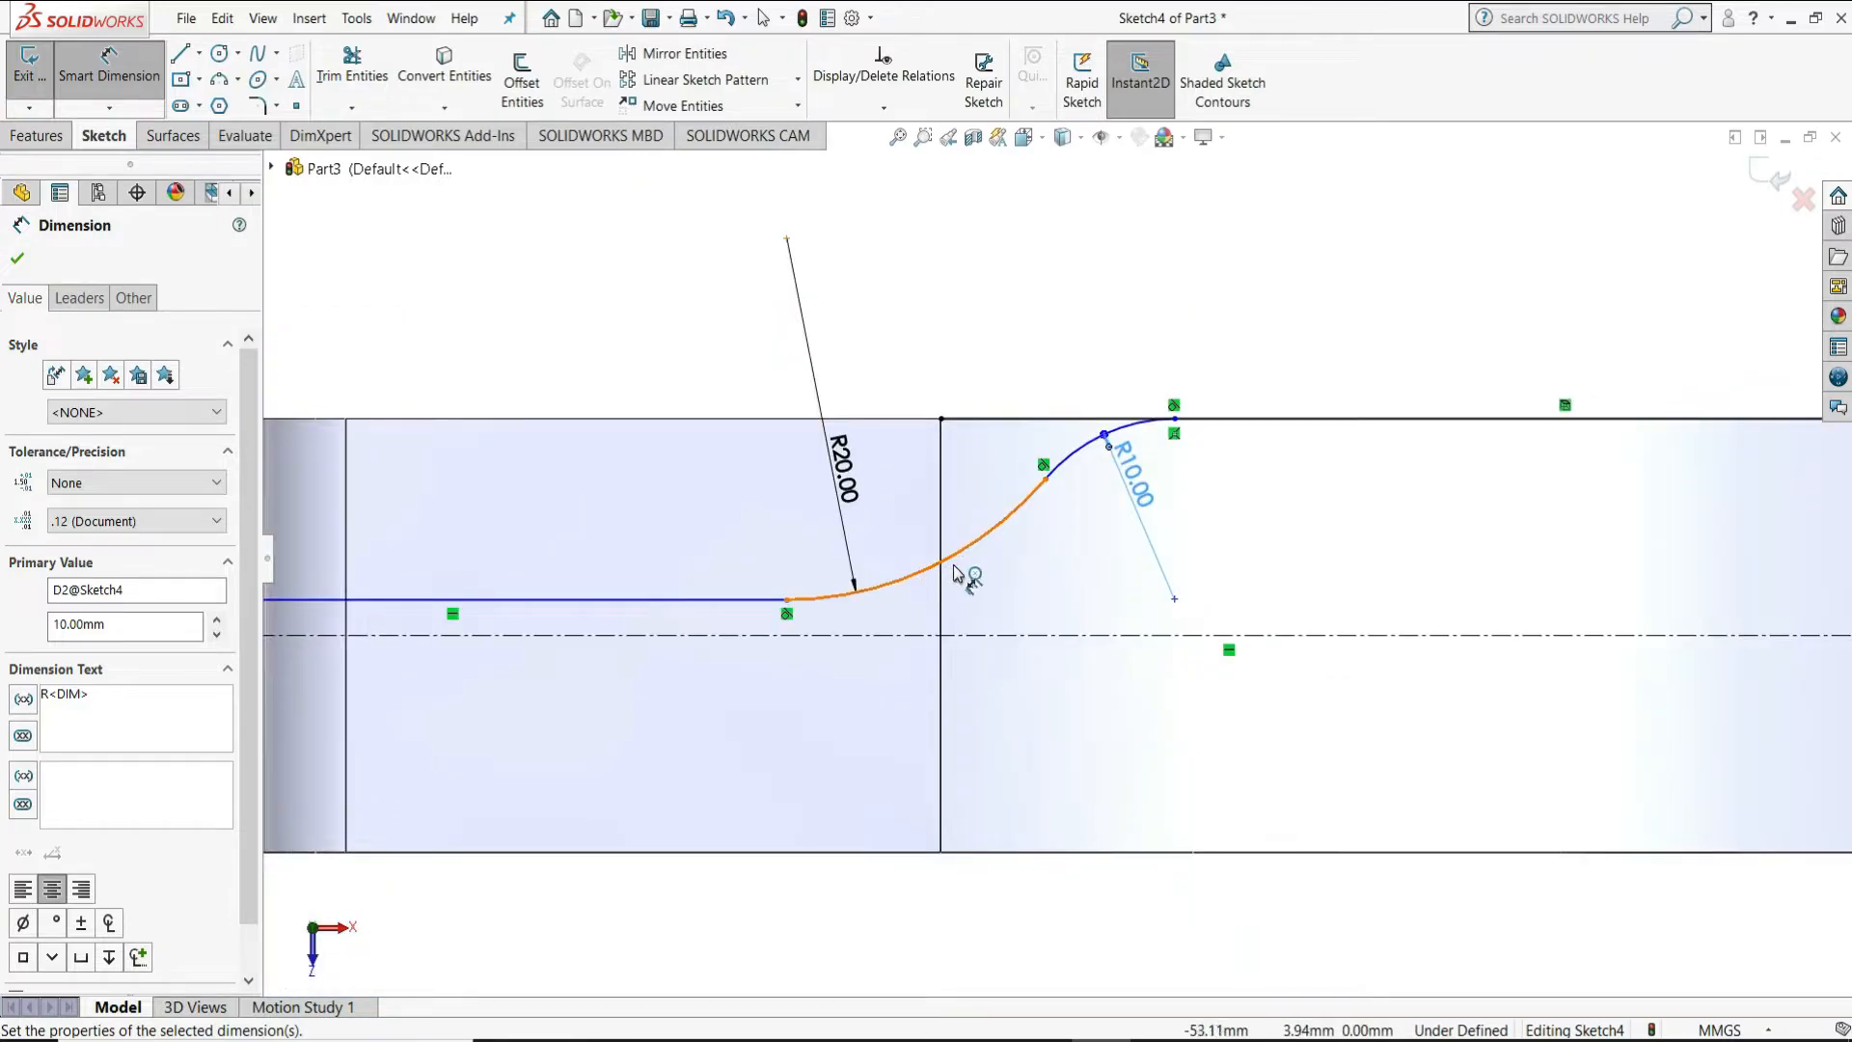
{"action": "key", "text": "z"}
{"action": "left_click", "coordinate": [1048, 493]}
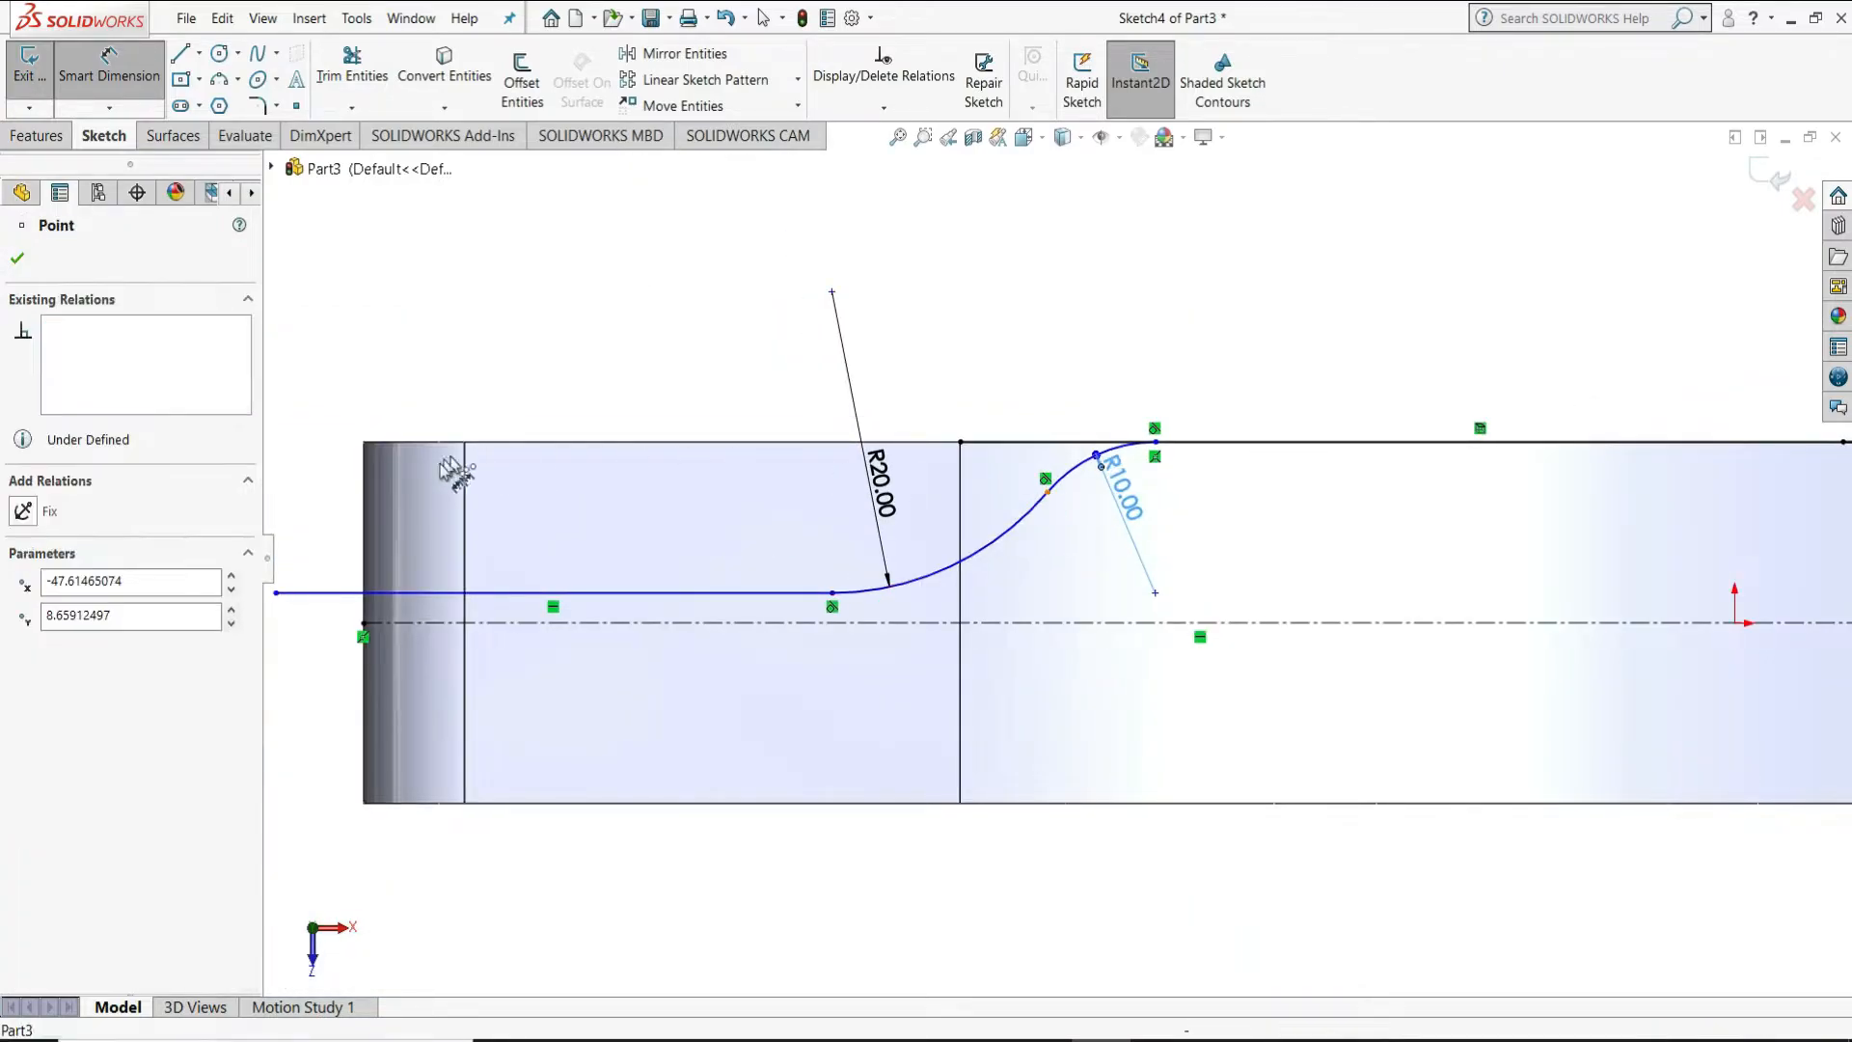
{"action": "left_click", "coordinate": [363, 622]}
{"action": "left_click", "coordinate": [616, 357]}
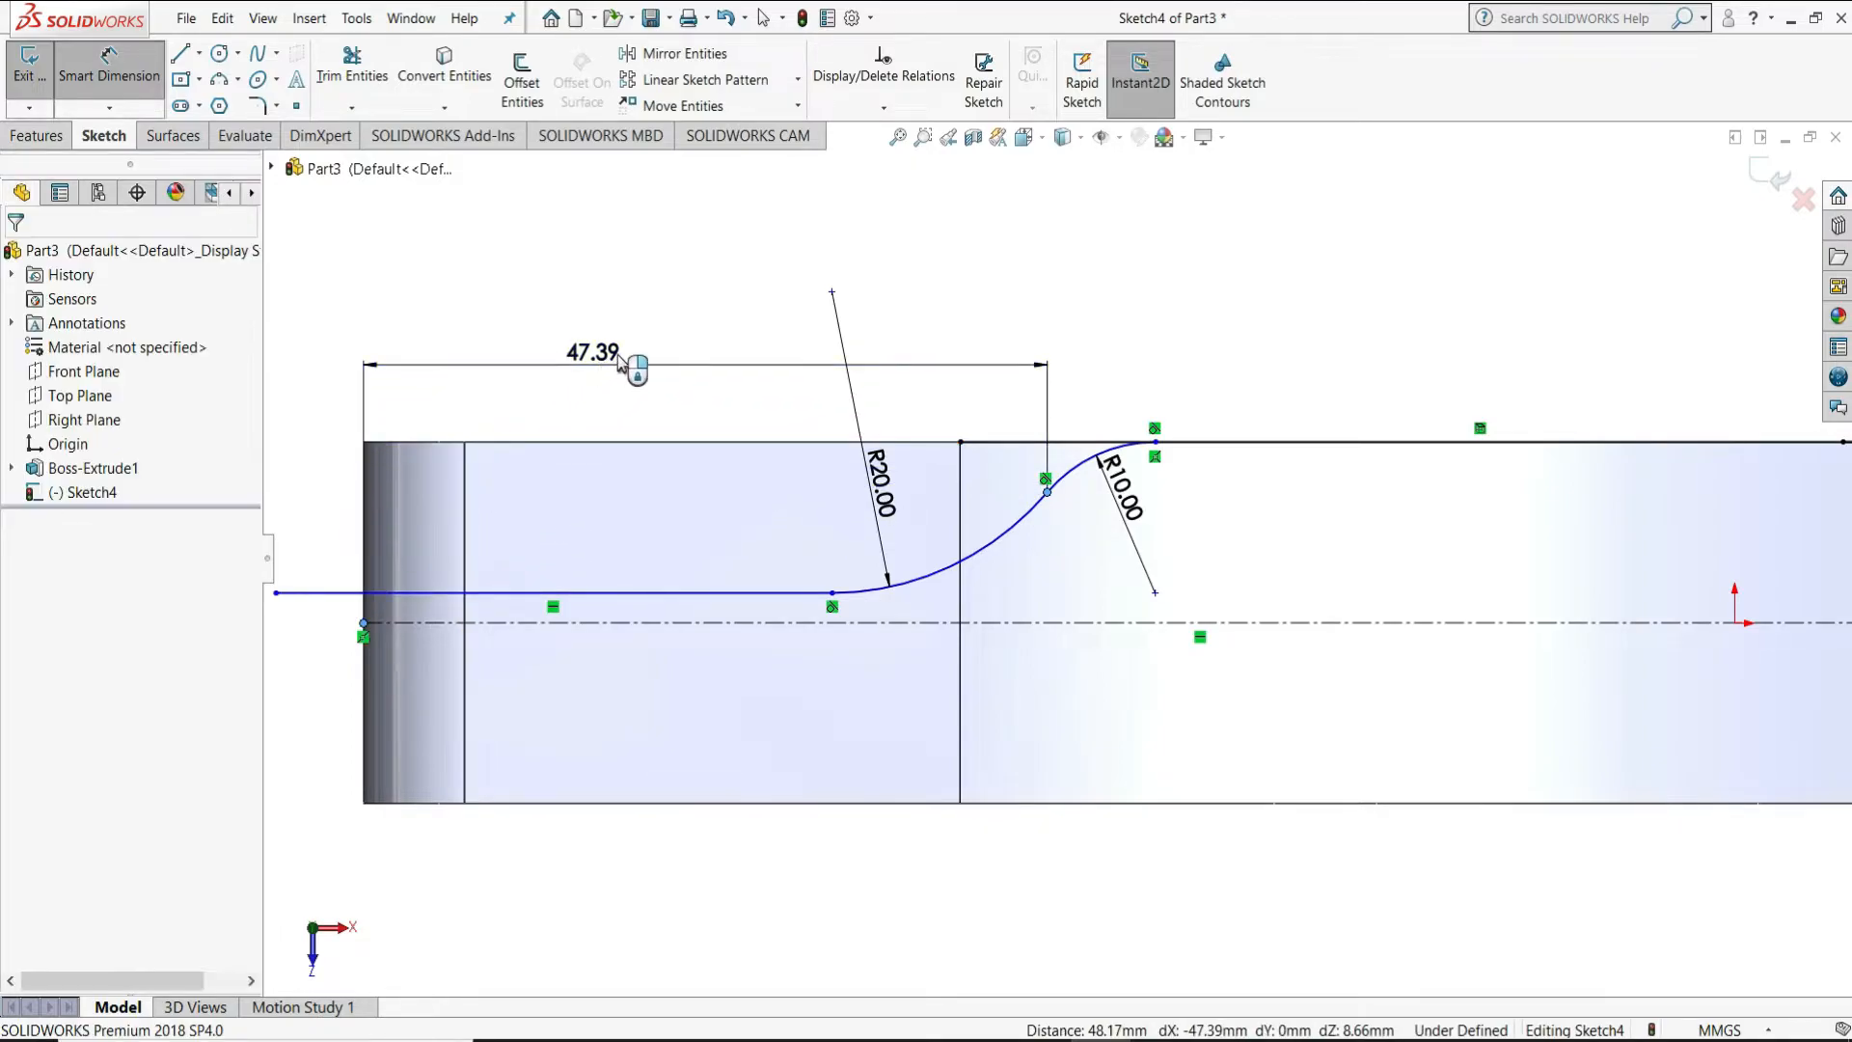
{"action": "type", "text": "65"}
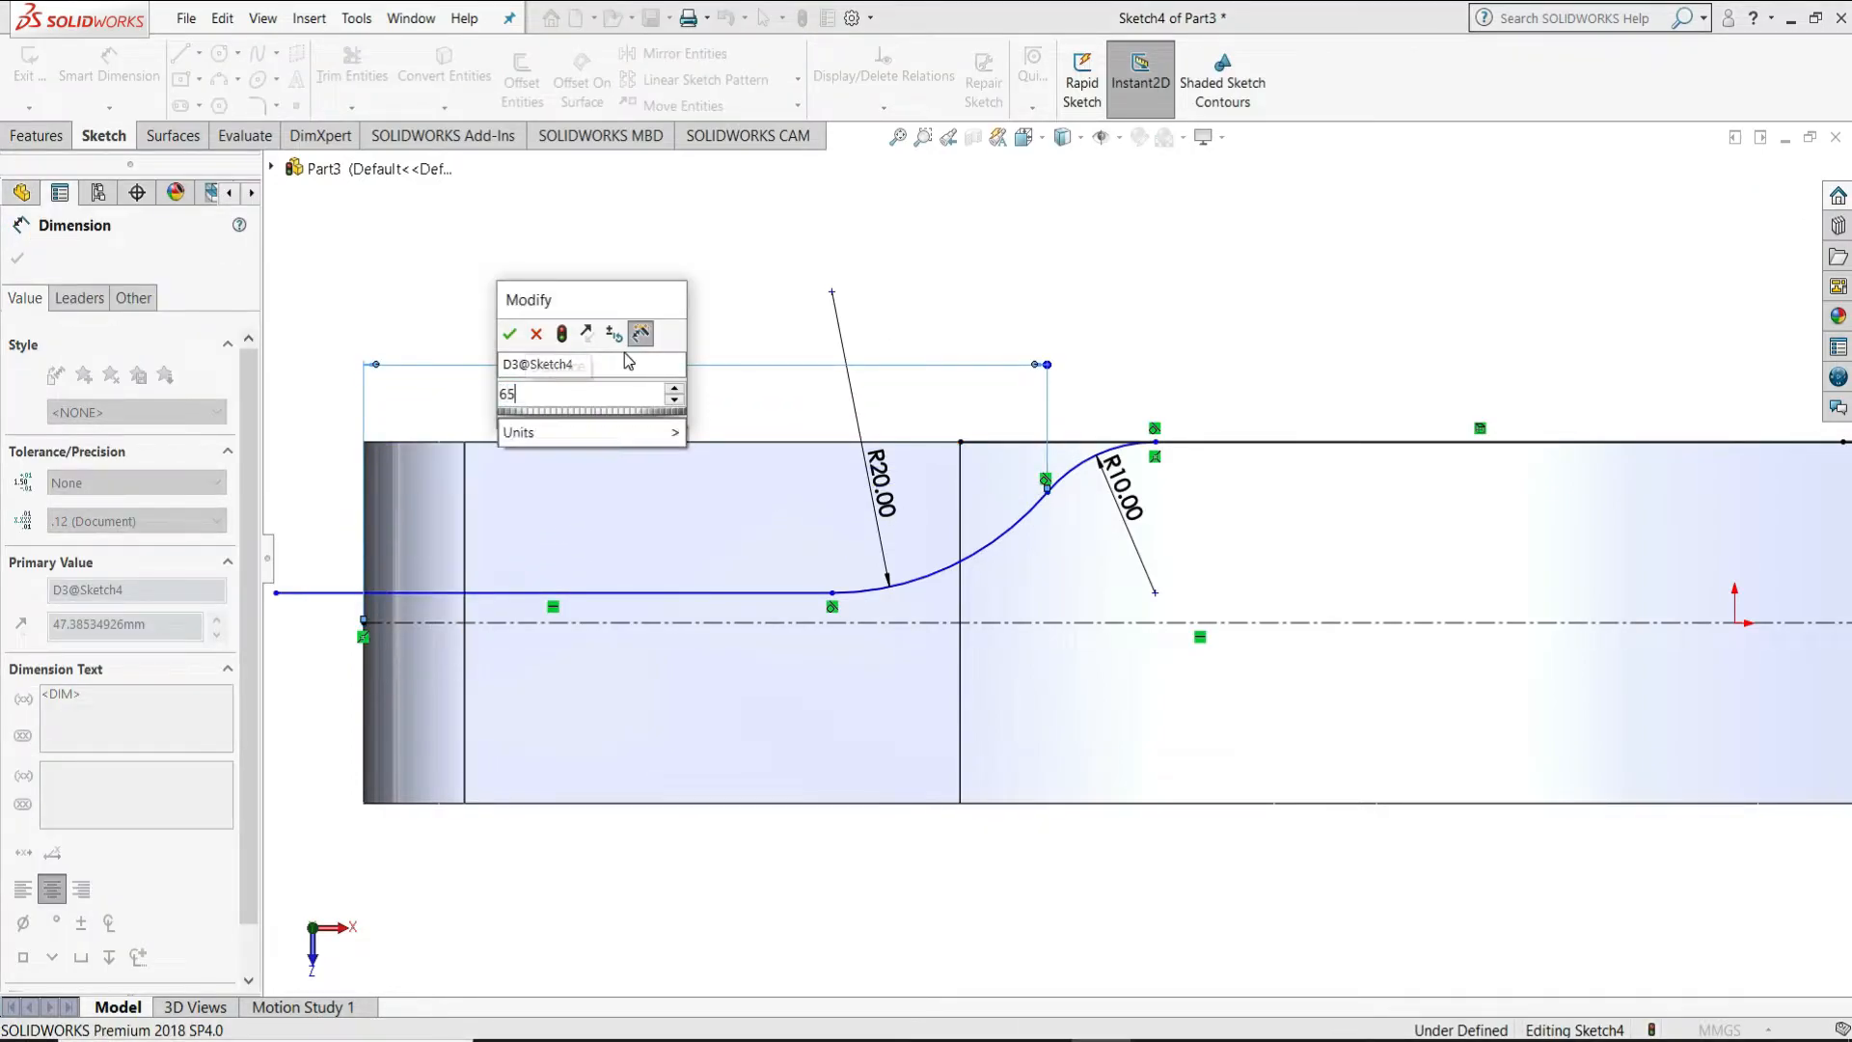
{"action": "key", "text": "Return"}
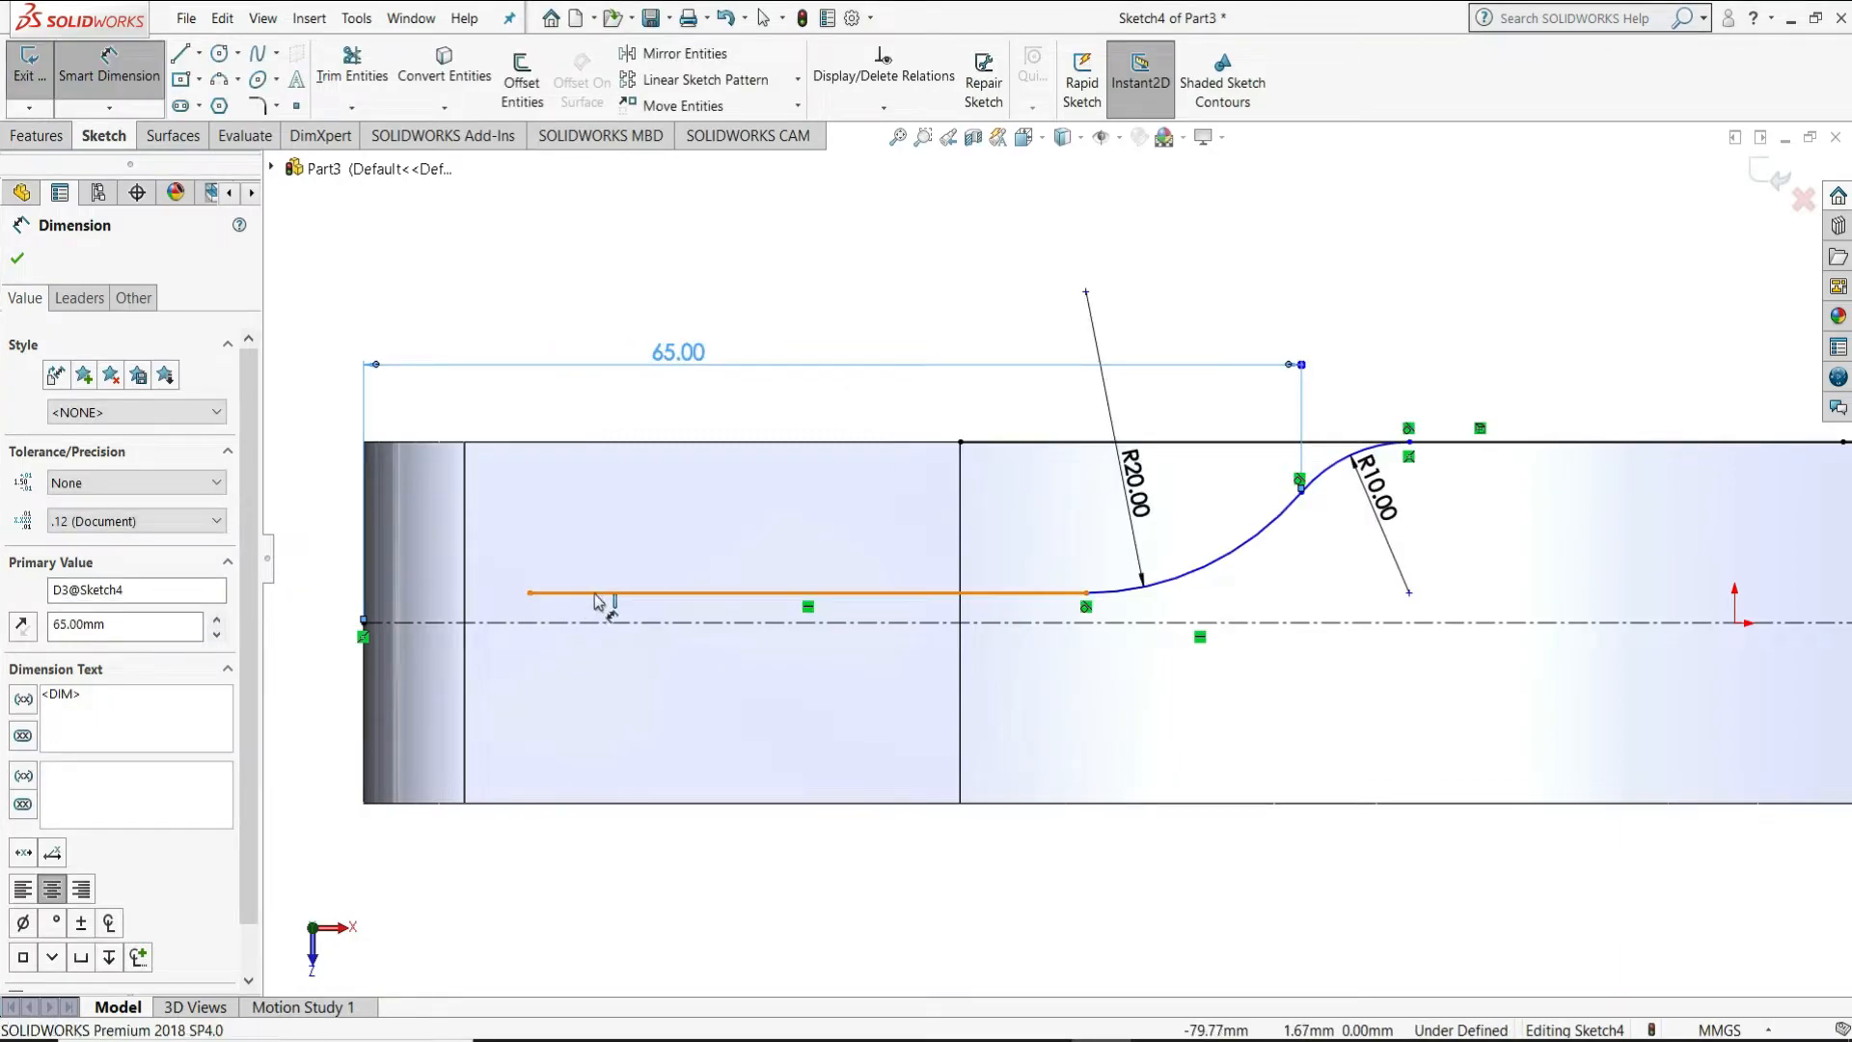
Set the vertical distance between the horizontal profile line and the centerline's left end to 4 mm
{"action": "left_click", "coordinate": [603, 593]}
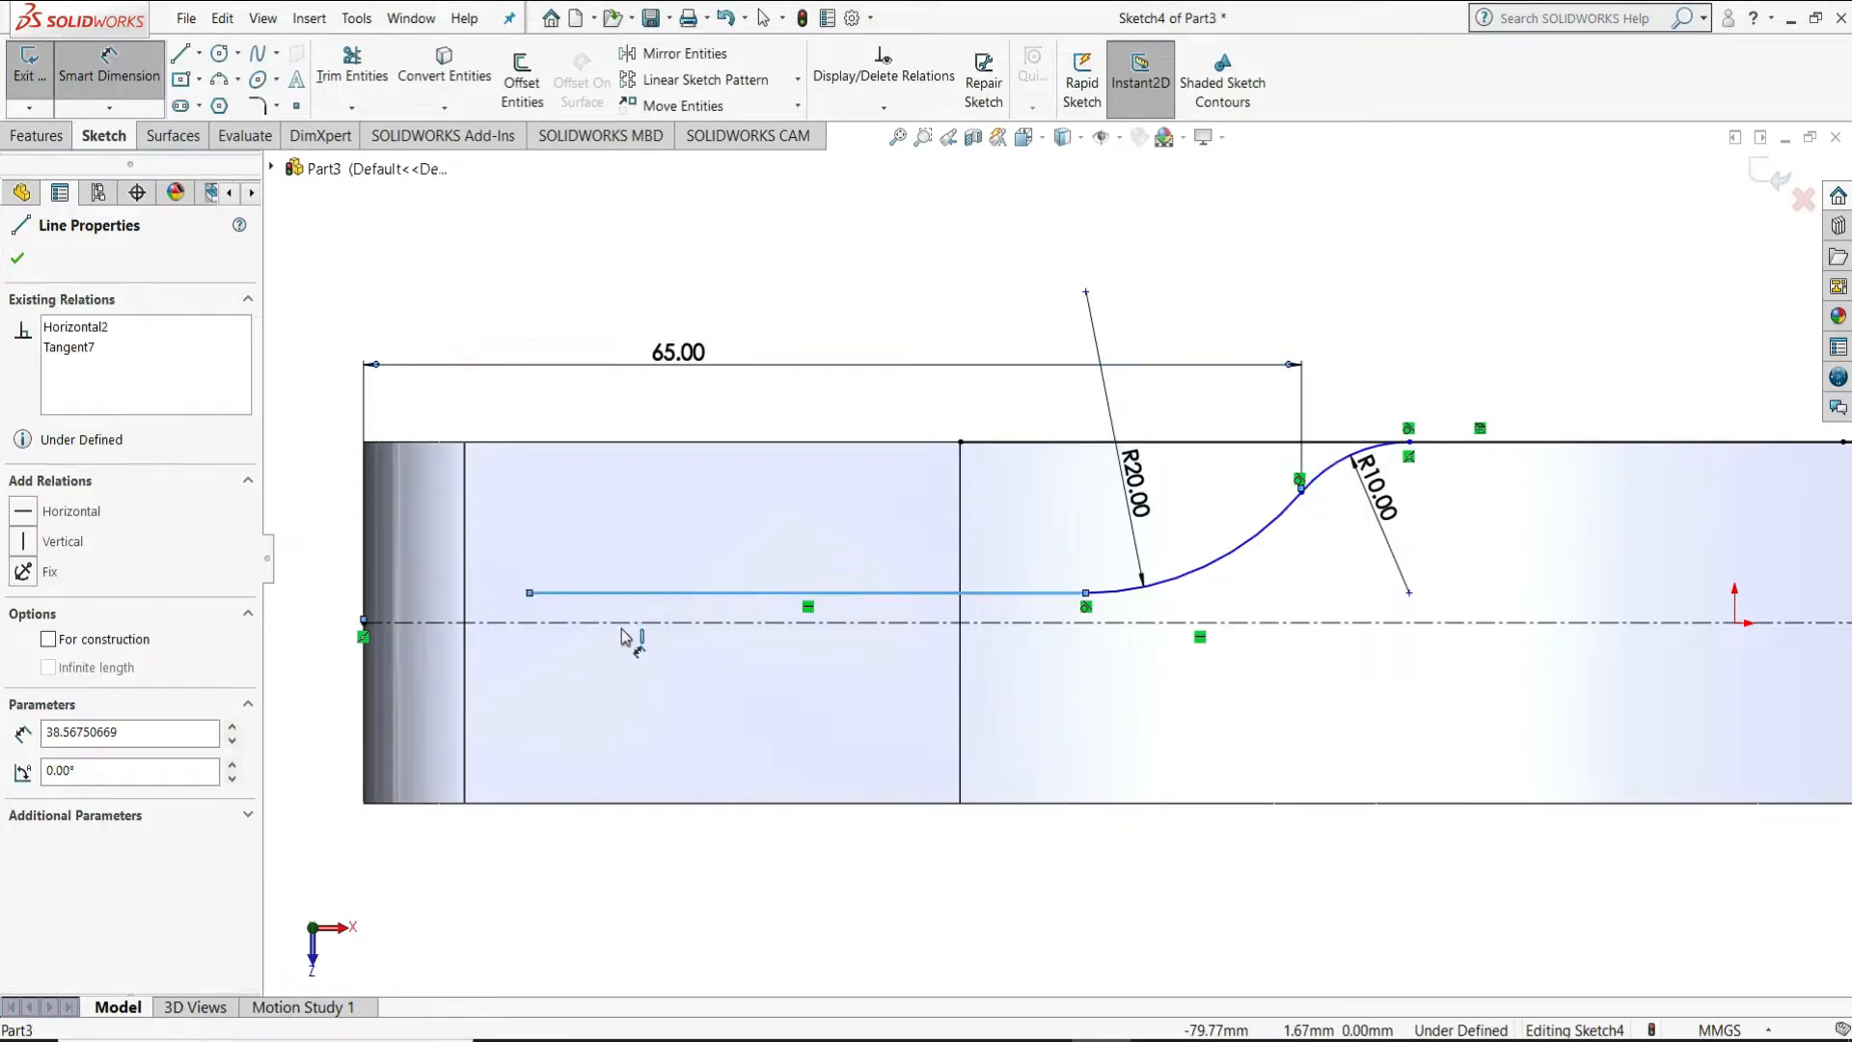
{"action": "left_click", "coordinate": [360, 633]}
{"action": "left_click", "coordinate": [323, 632]}
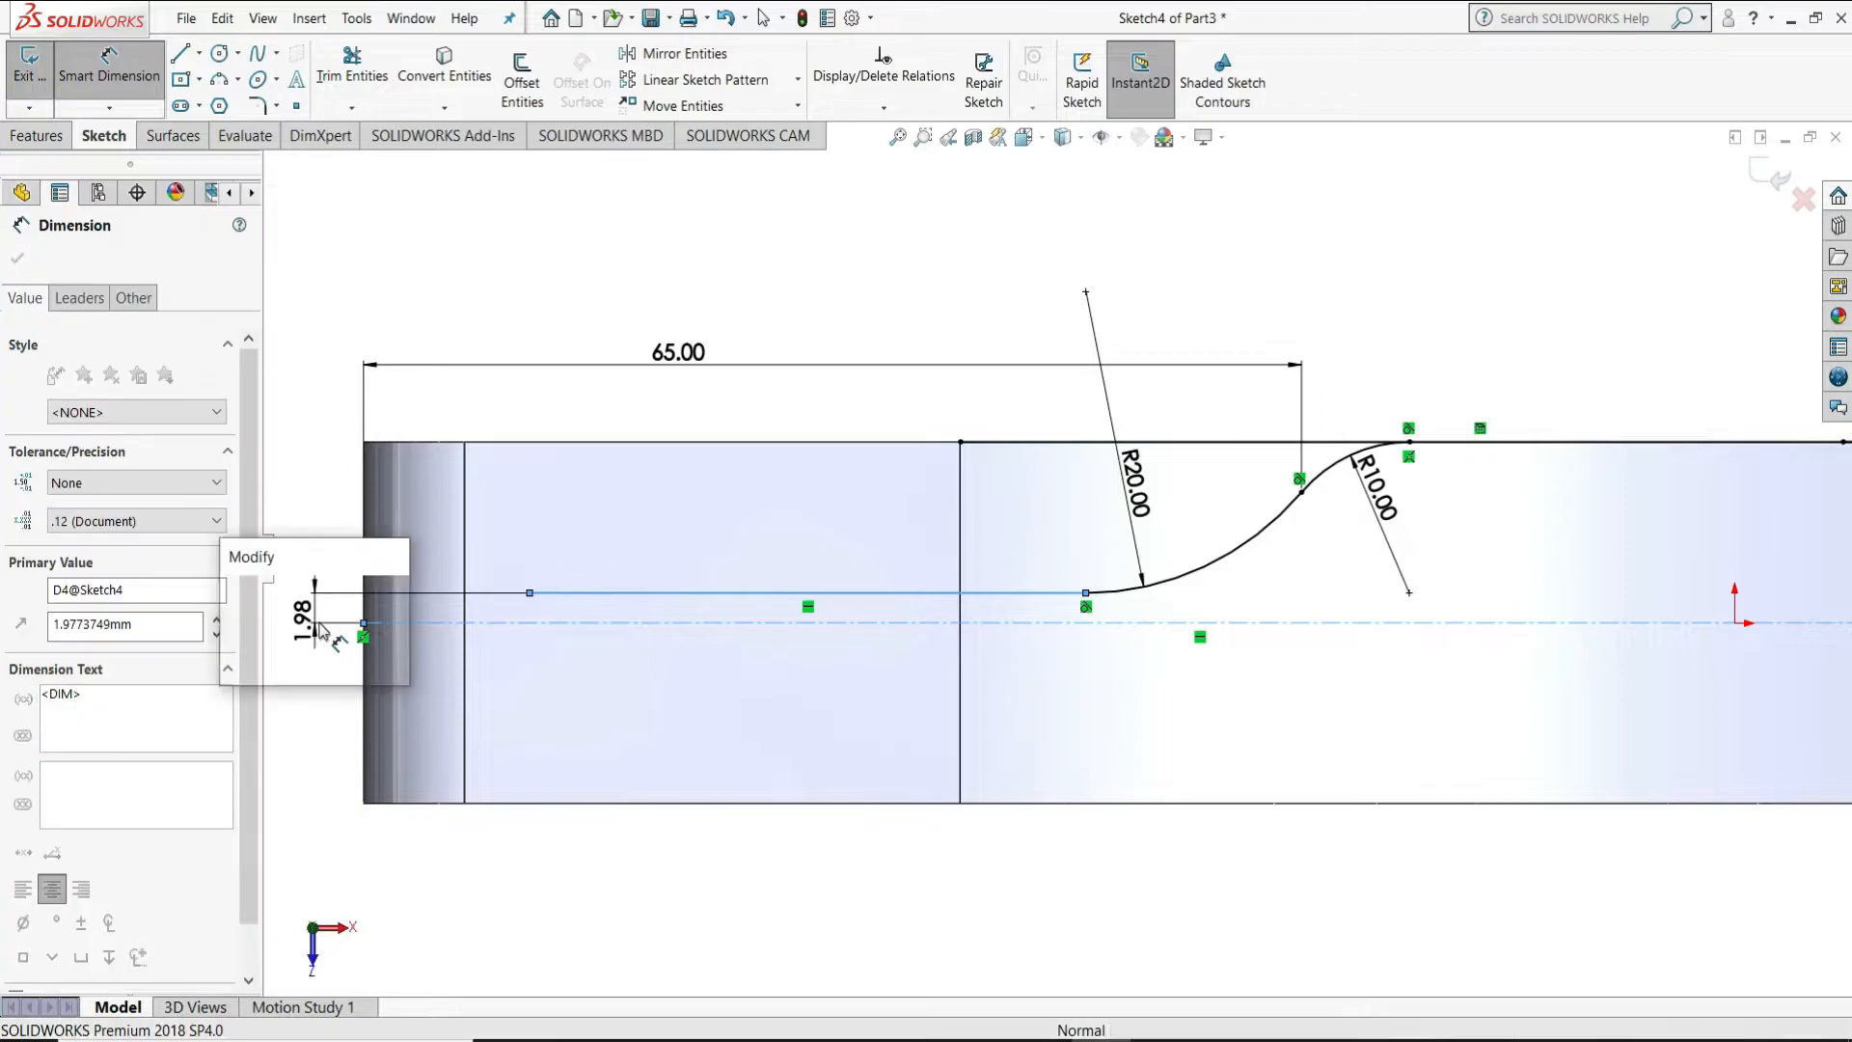
{"action": "type", "text": "4"}
{"action": "key", "text": "Return"}
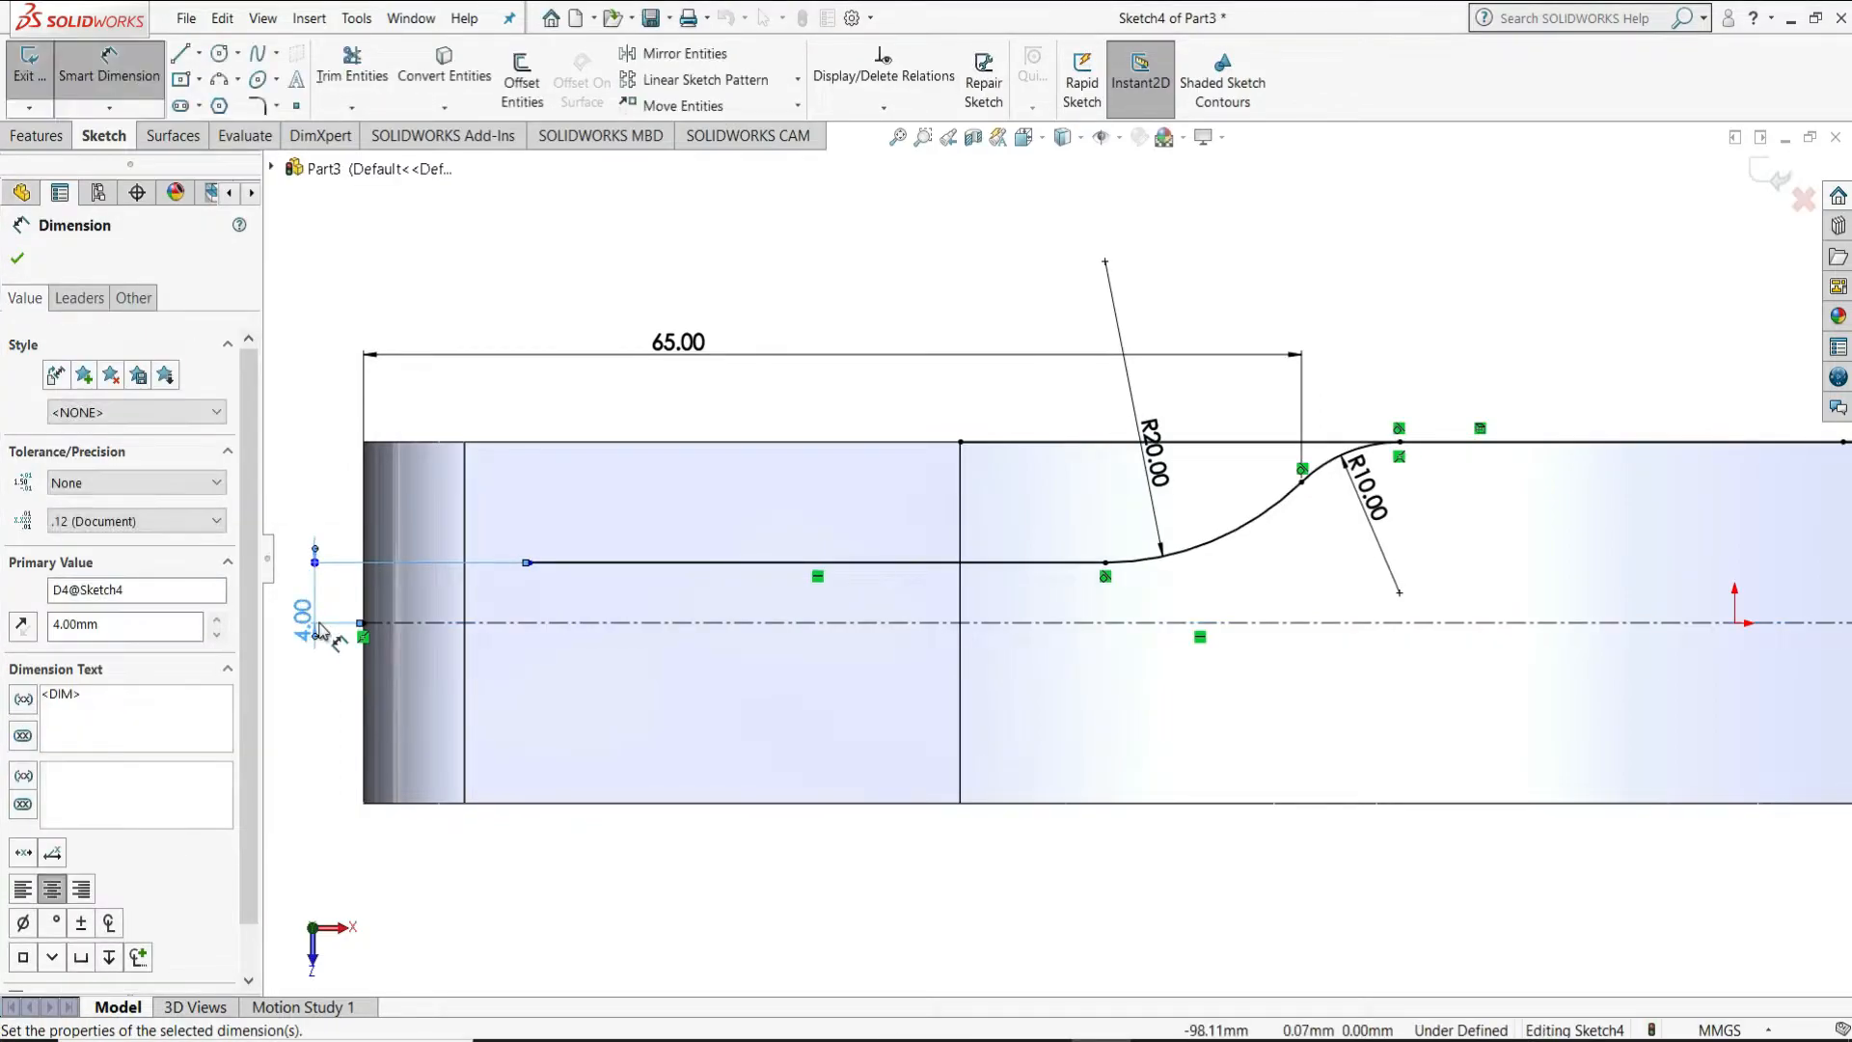
{"action": "right_click", "coordinate": [299, 463]}
{"action": "left_click", "coordinate": [332, 518]}
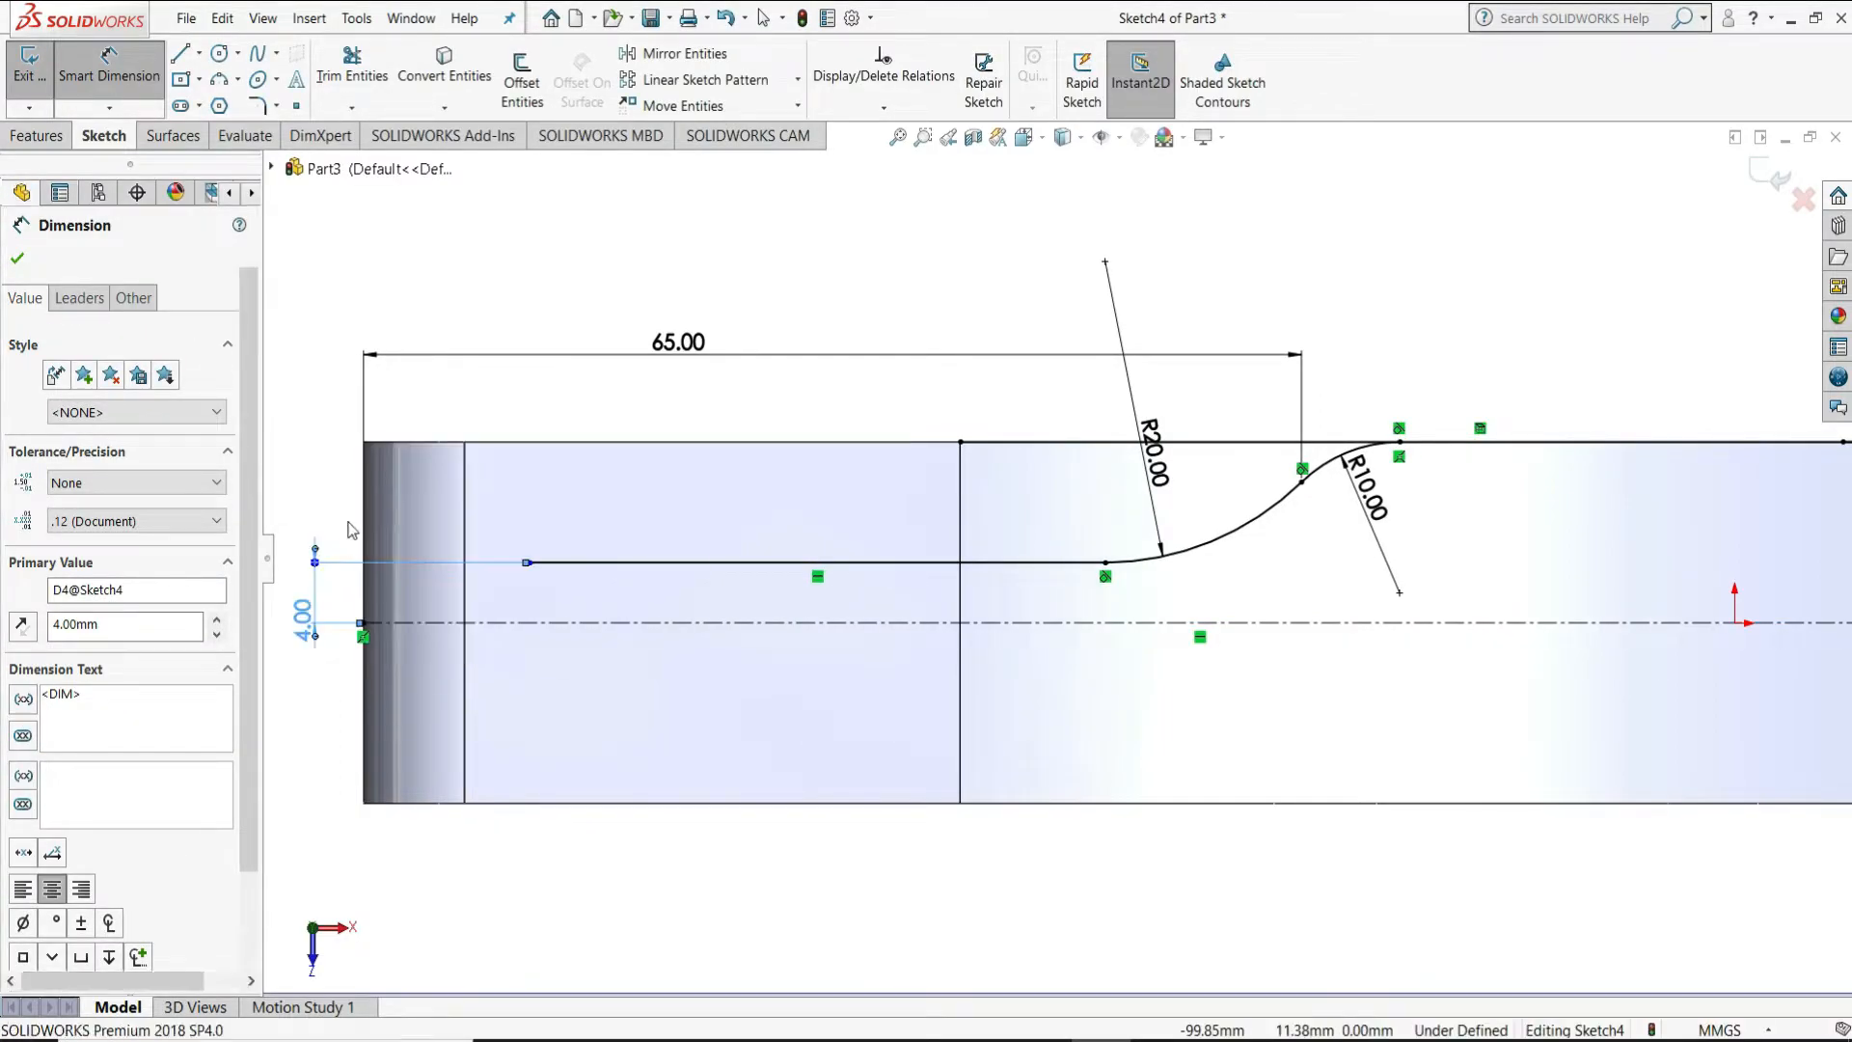
Align the horizontal line's left endpoint vertically with the centerline's left endpoint
{"action": "scroll", "coordinate": [454, 618], "scroll_direction": "down", "scroll_amount": 4}
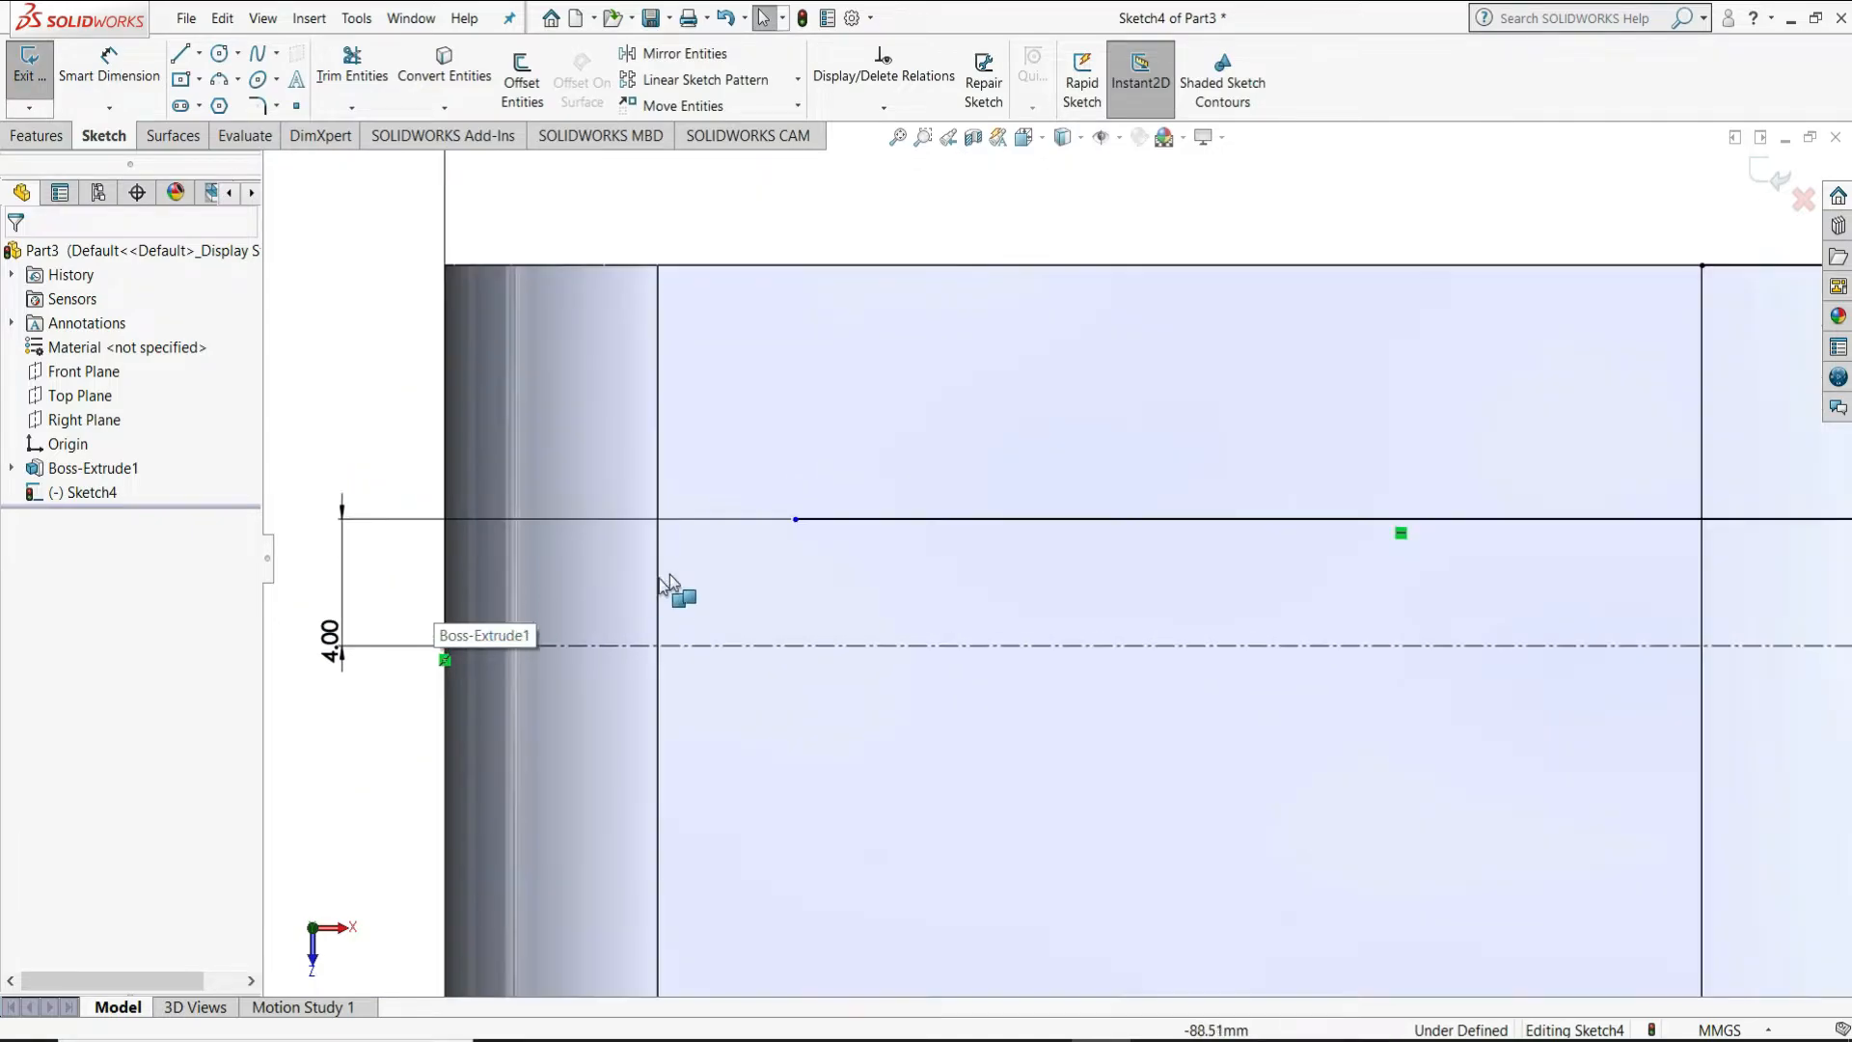
{"action": "left_click", "coordinate": [446, 645]}
{"action": "left_click", "coordinate": [445, 645], "text": "ctrl"}
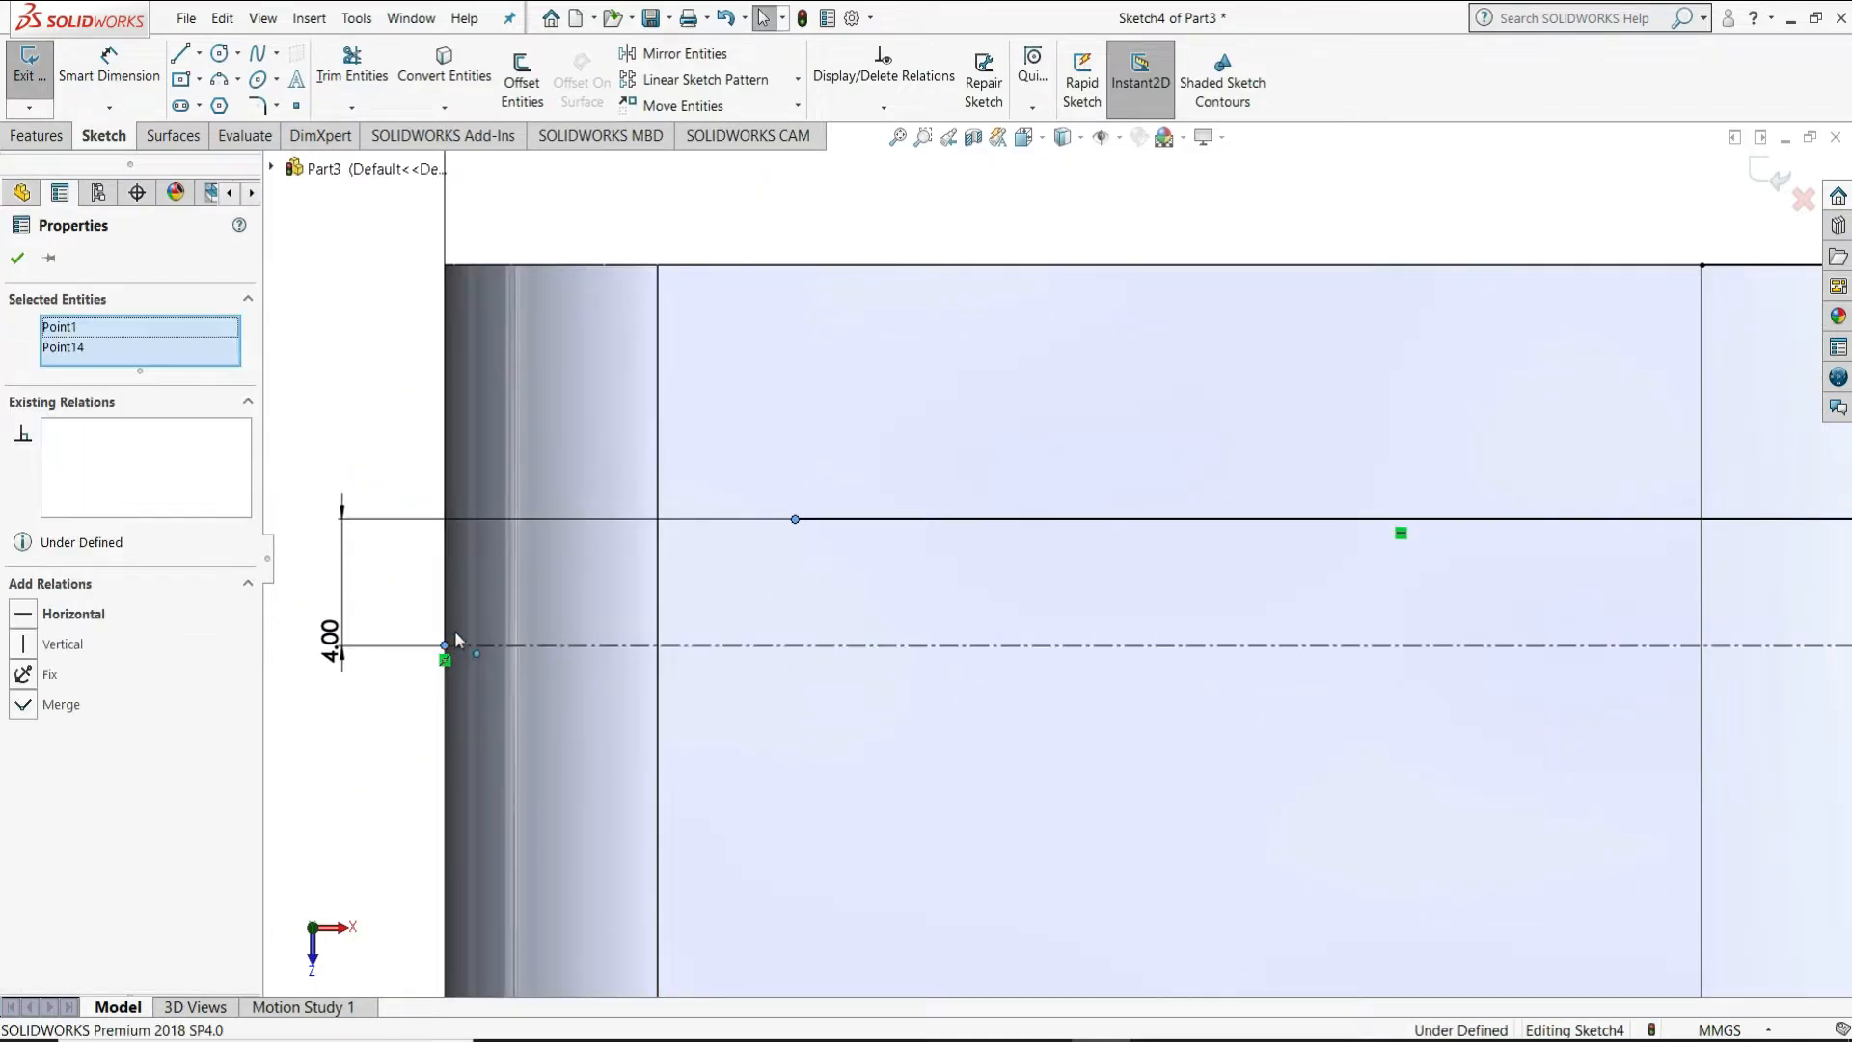
{"action": "left_click", "coordinate": [28, 644]}
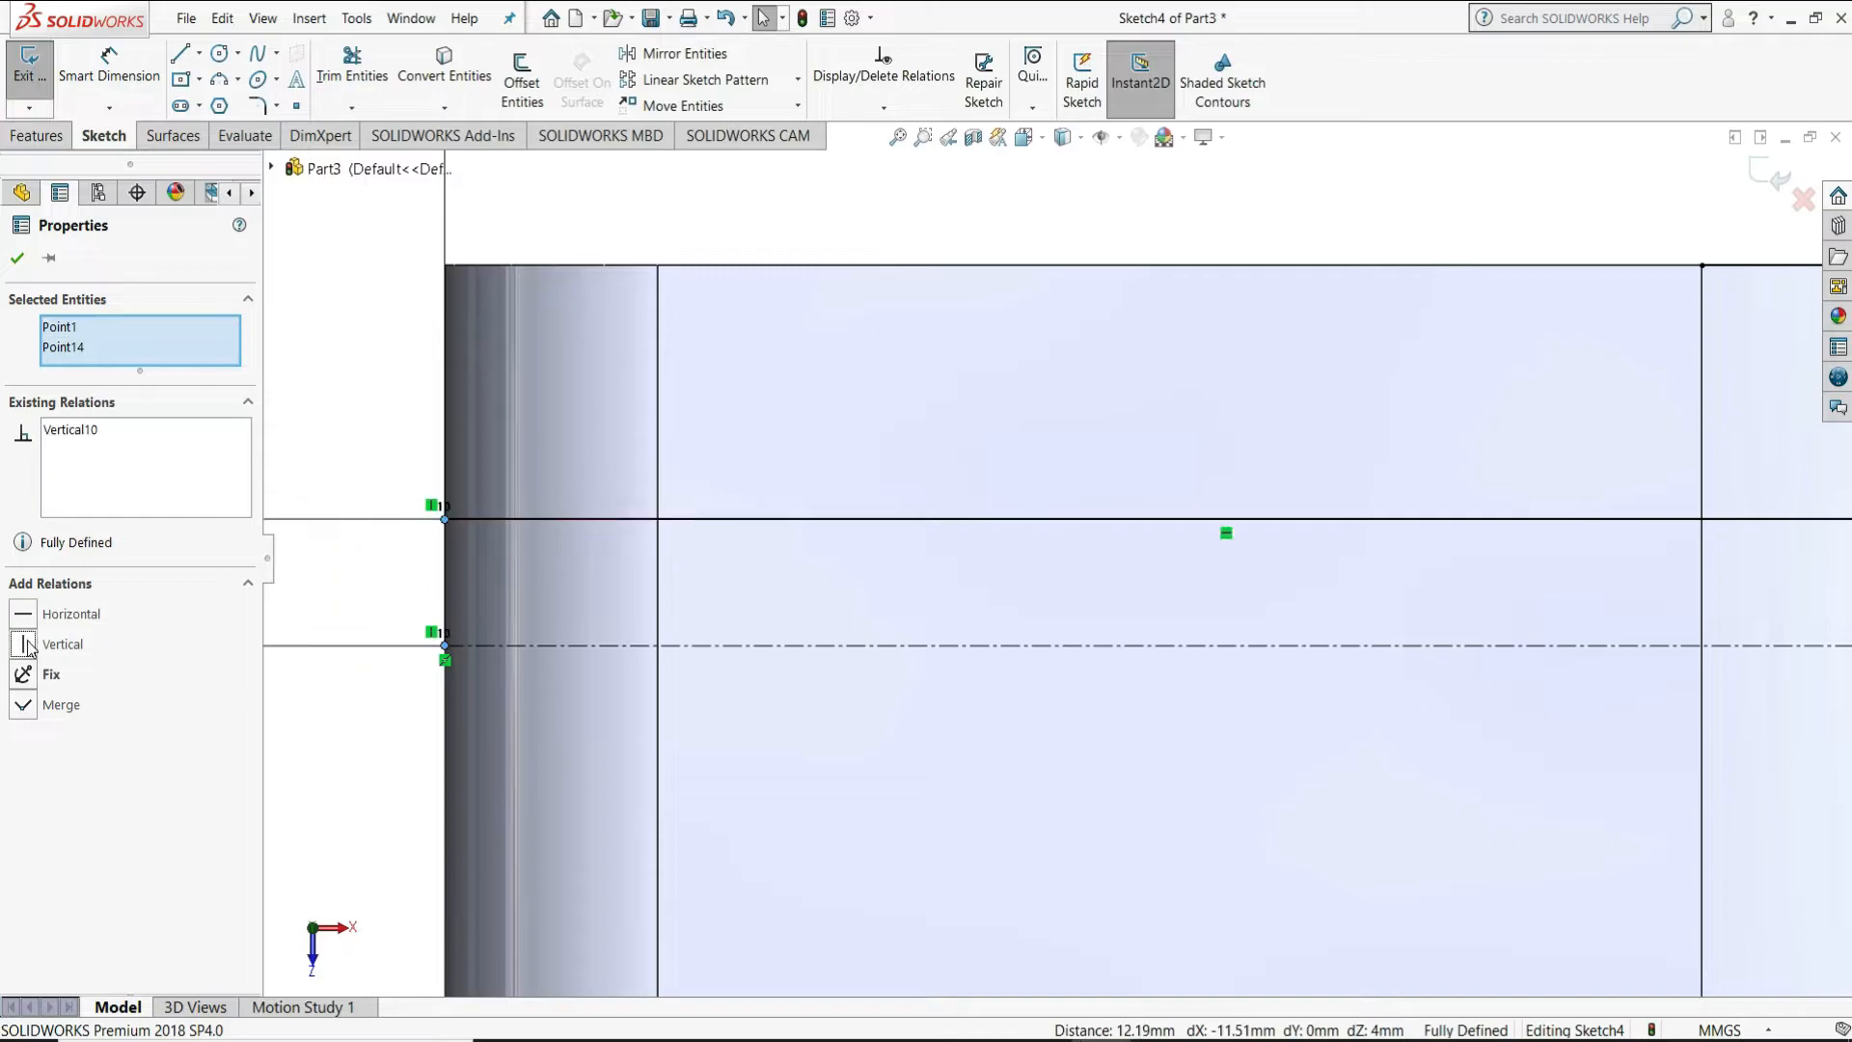
{"action": "left_click", "coordinate": [16, 258]}
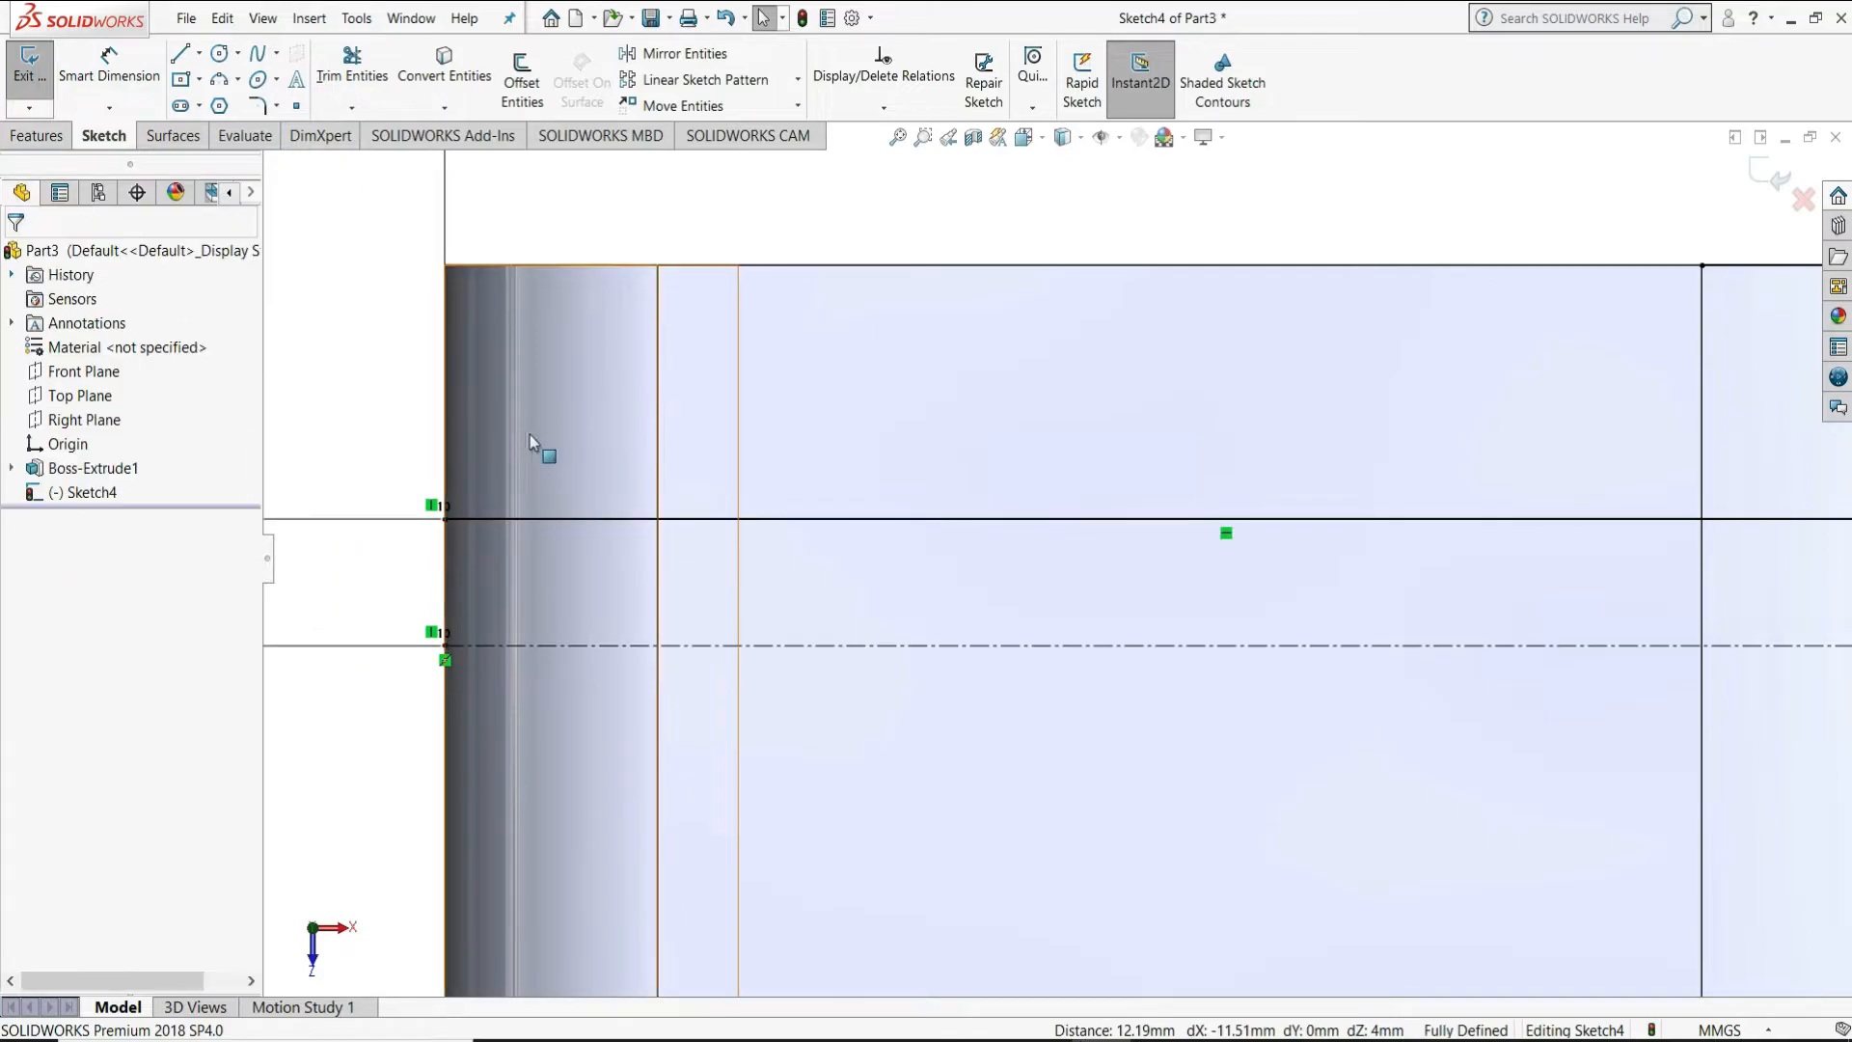
Draw a vertical line along the part's left edge from the horizontal line's left end to the lower corner
{"action": "scroll", "coordinate": [521, 434], "scroll_direction": "up", "scroll_amount": 3}
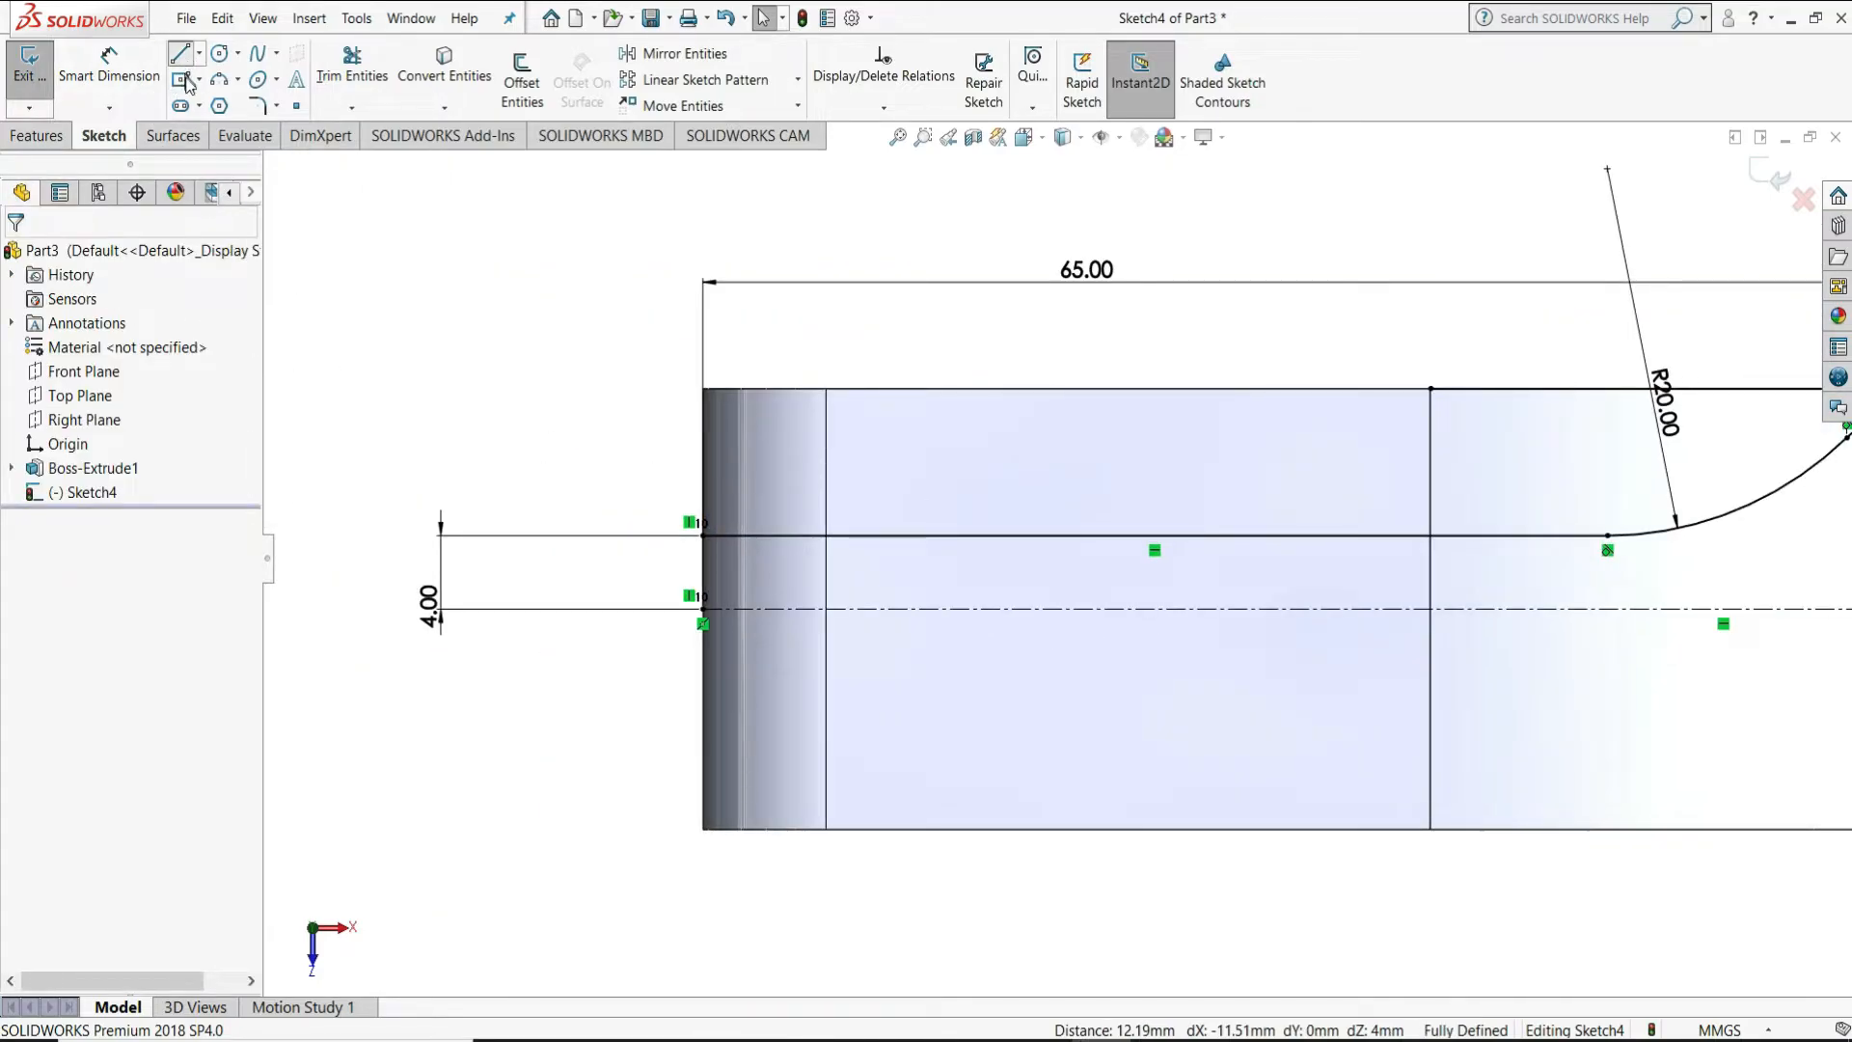
{"action": "left_click", "coordinate": [179, 54]}
{"action": "left_click", "coordinate": [704, 608]}
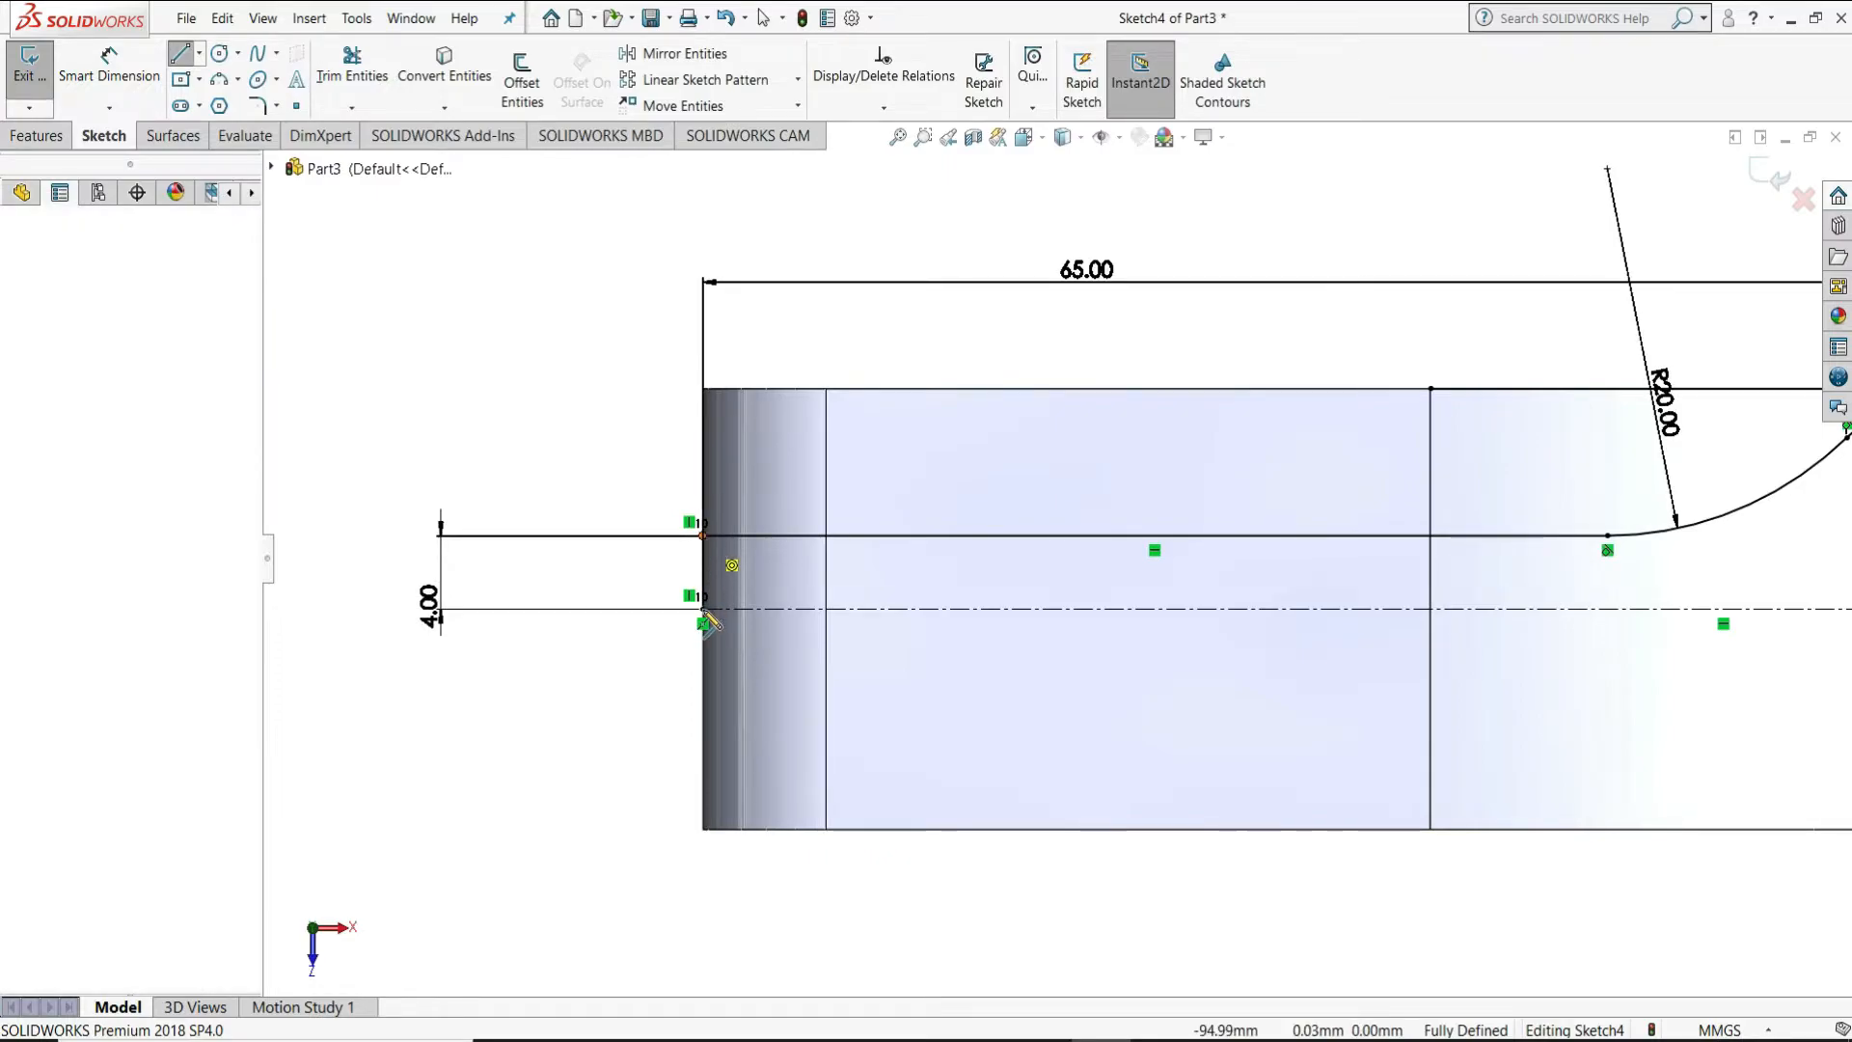
{"action": "left_click", "coordinate": [703, 829]}
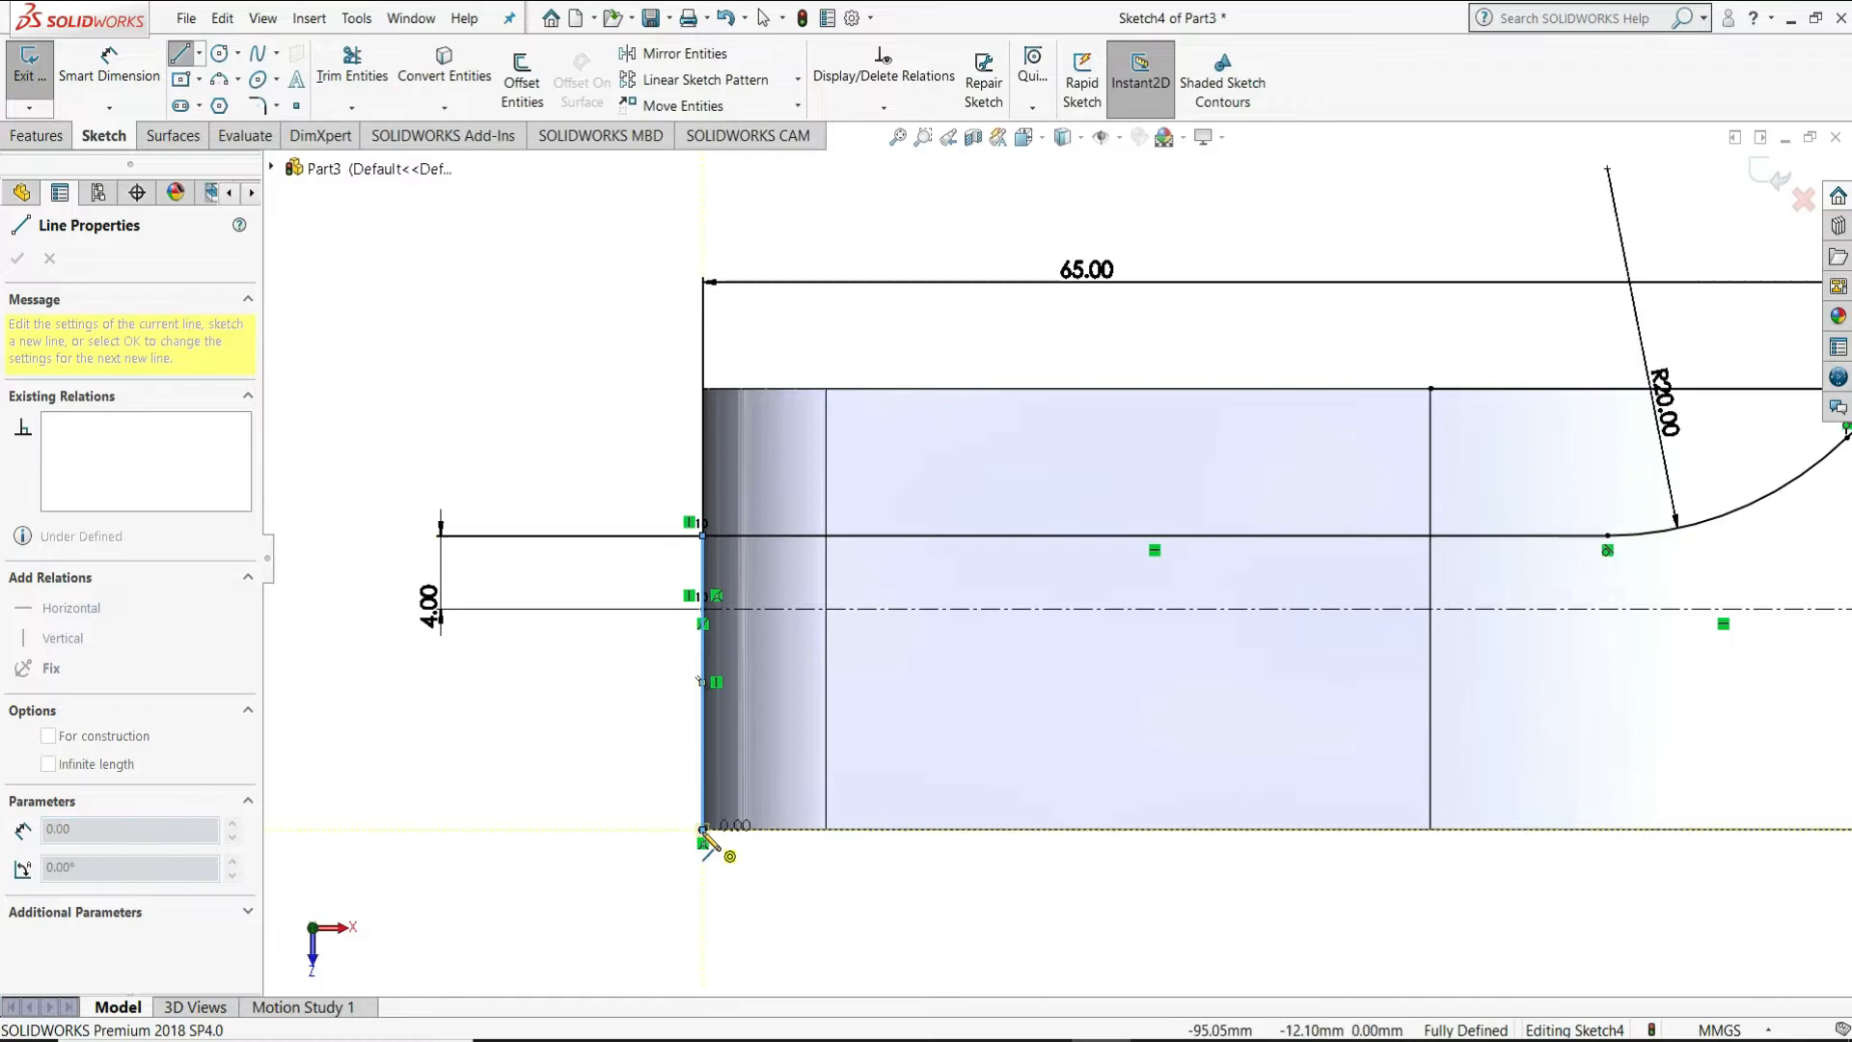
{"action": "right_click", "coordinate": [703, 828]}
{"action": "left_click", "coordinate": [741, 843]}
Trim away the part of the converted upper edge line left of the 10 mm arc
{"action": "scroll", "coordinate": [469, 586], "scroll_direction": "up", "scroll_amount": 3}
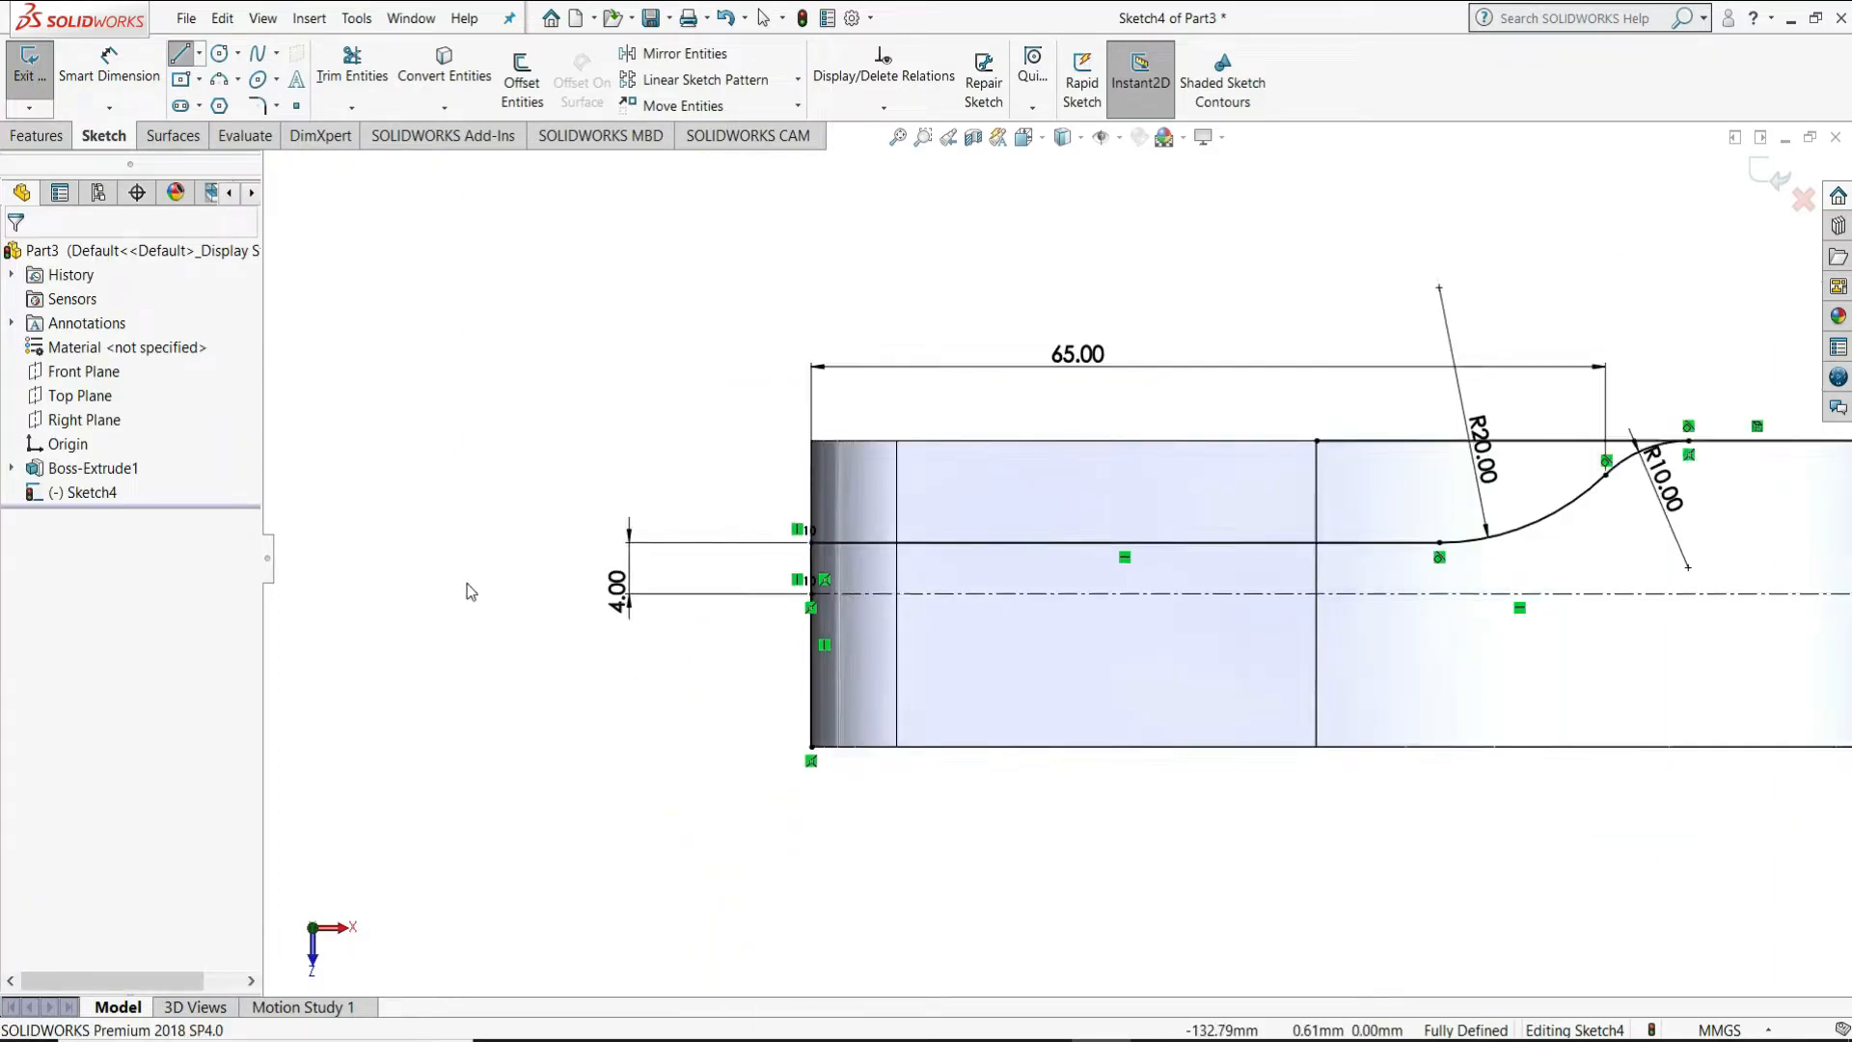
{"action": "left_click", "coordinate": [352, 67]}
{"action": "left_click_drag", "start_coordinate": [1301, 432], "coordinate": [1322, 489]}
{"action": "key", "text": "Escape"}
{"action": "key", "text": "f"}
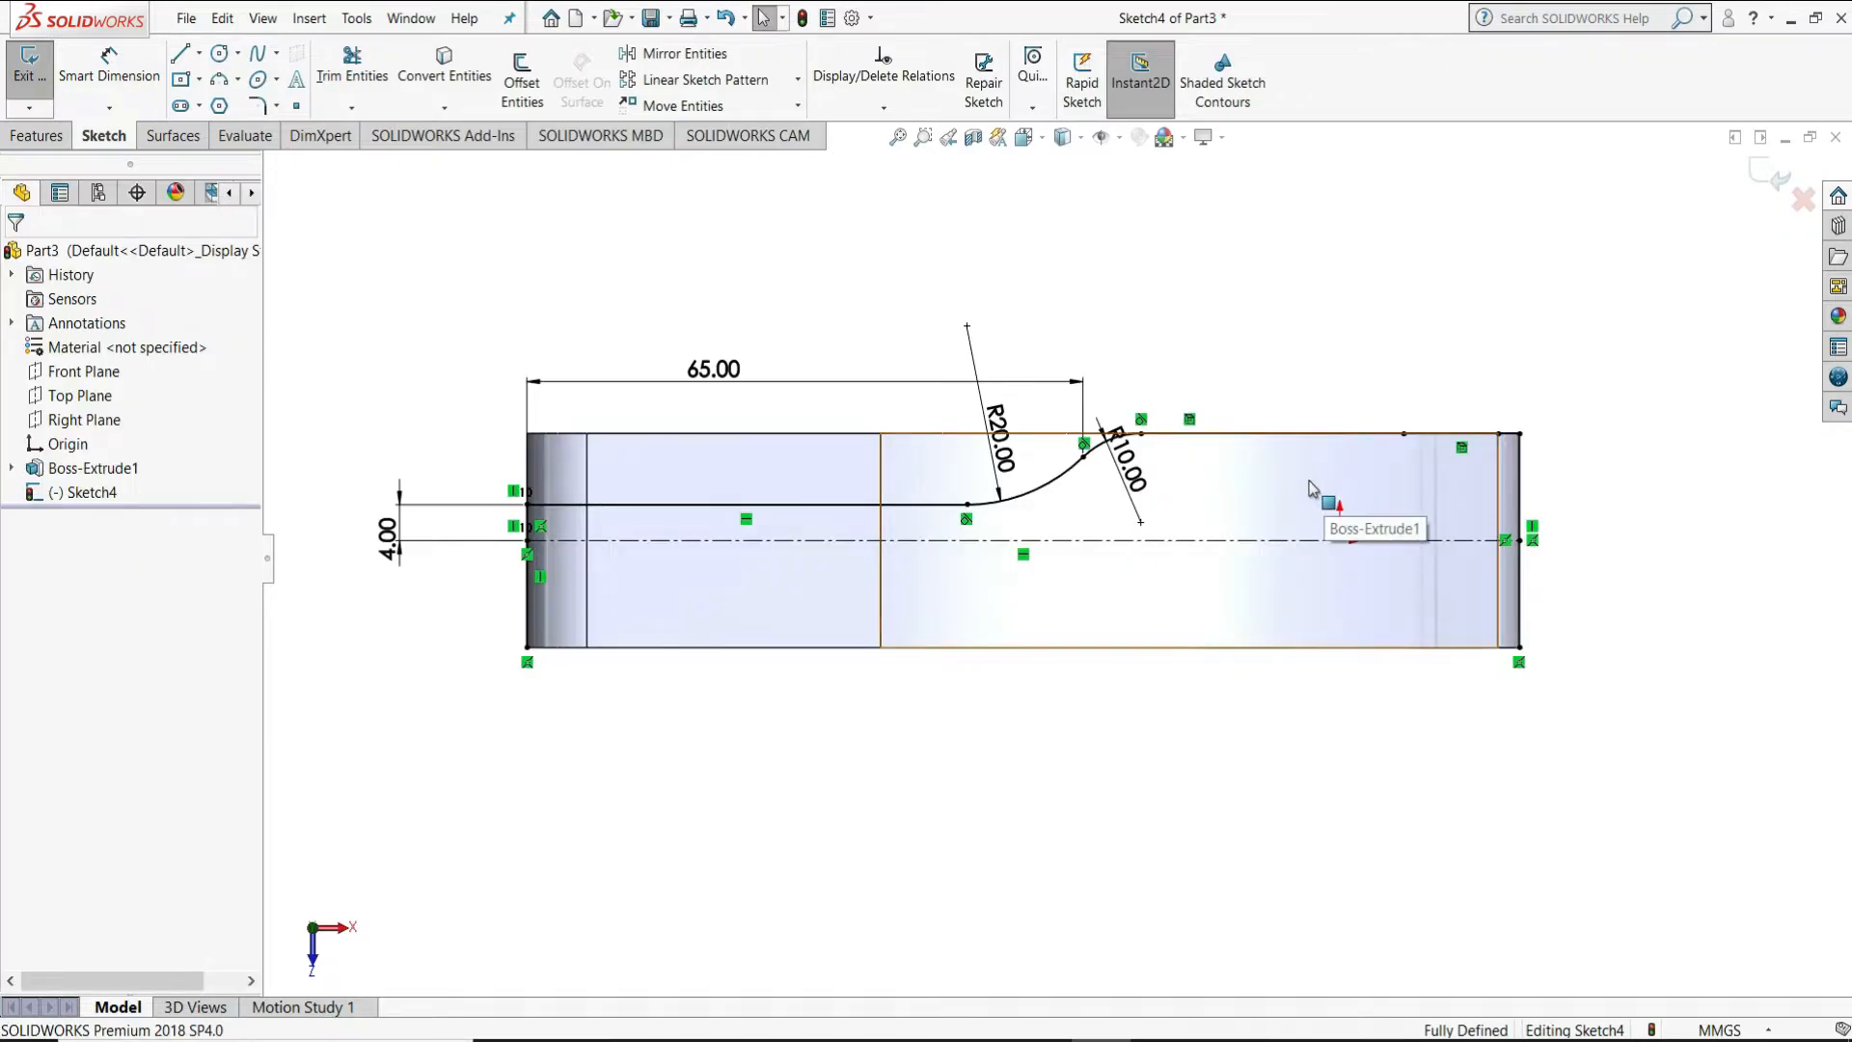
Draw a horizontal line collinear with the left profile line, from below the 10 mm arc to the part's right edge
{"action": "key", "text": "l"}
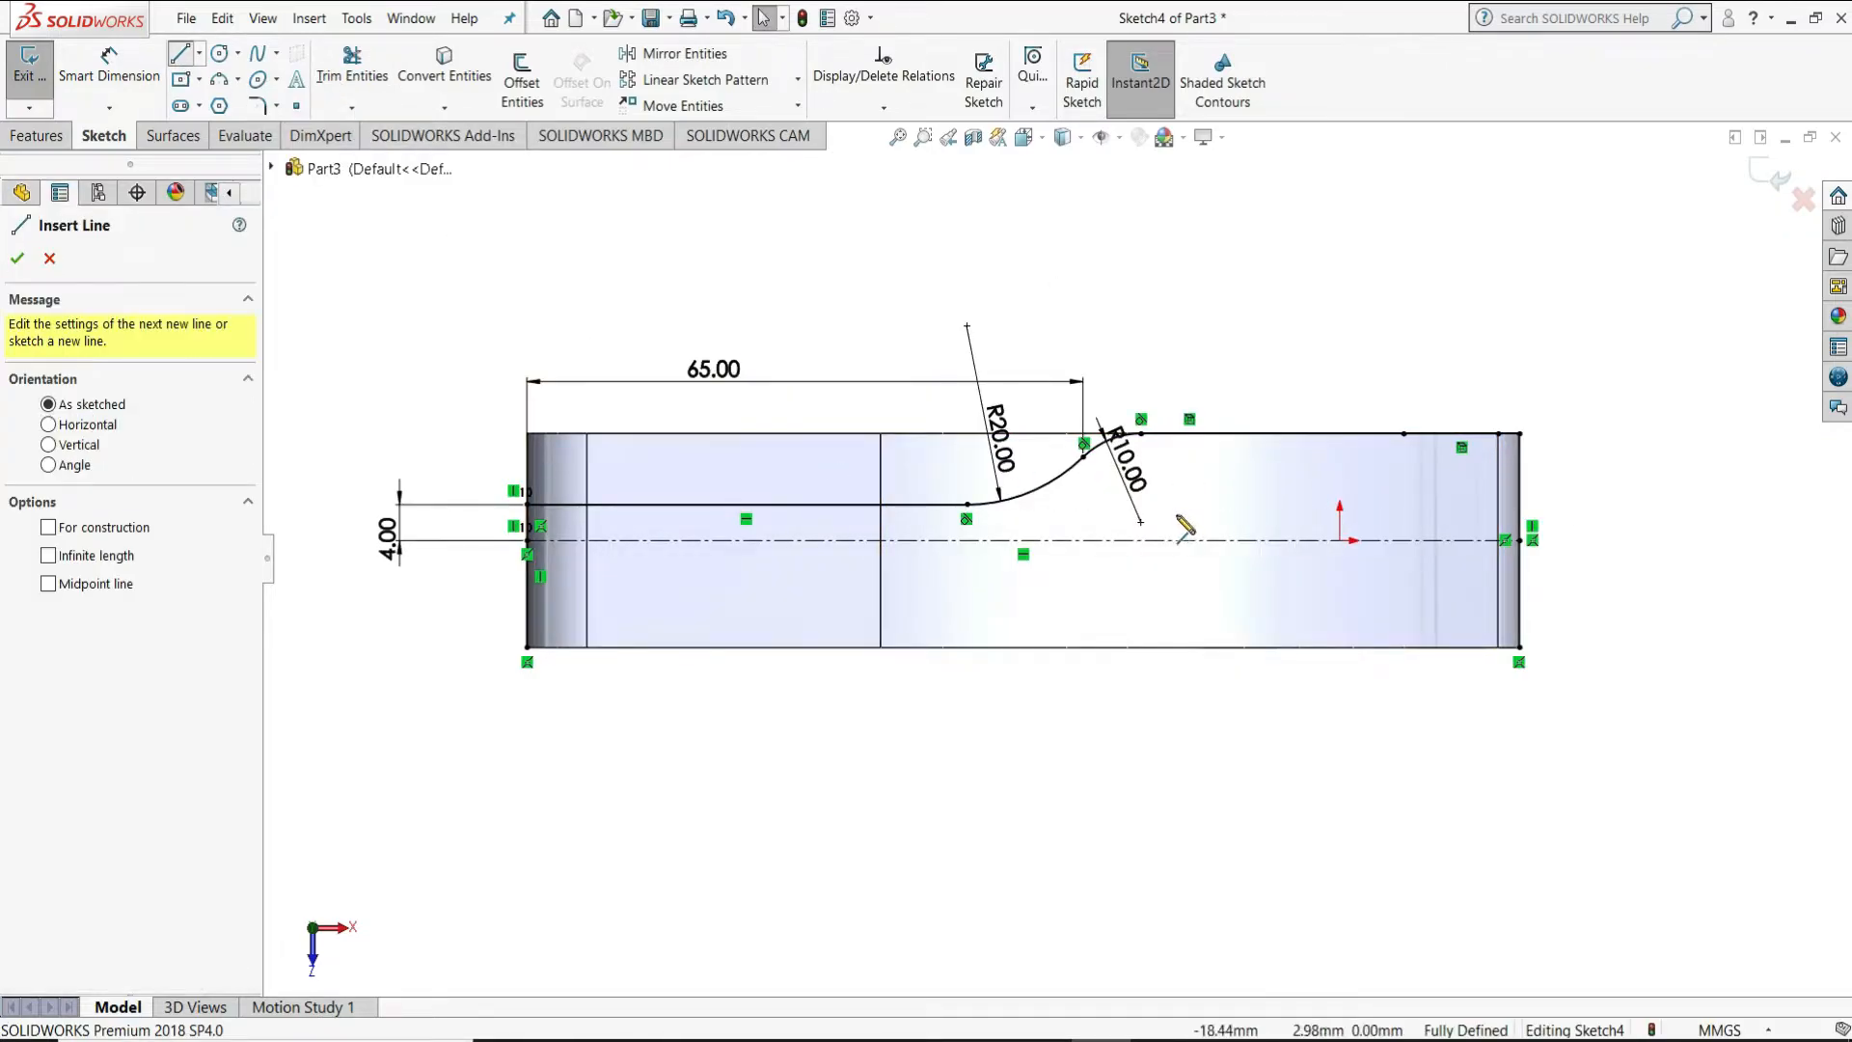
{"action": "left_click", "coordinate": [1097, 503]}
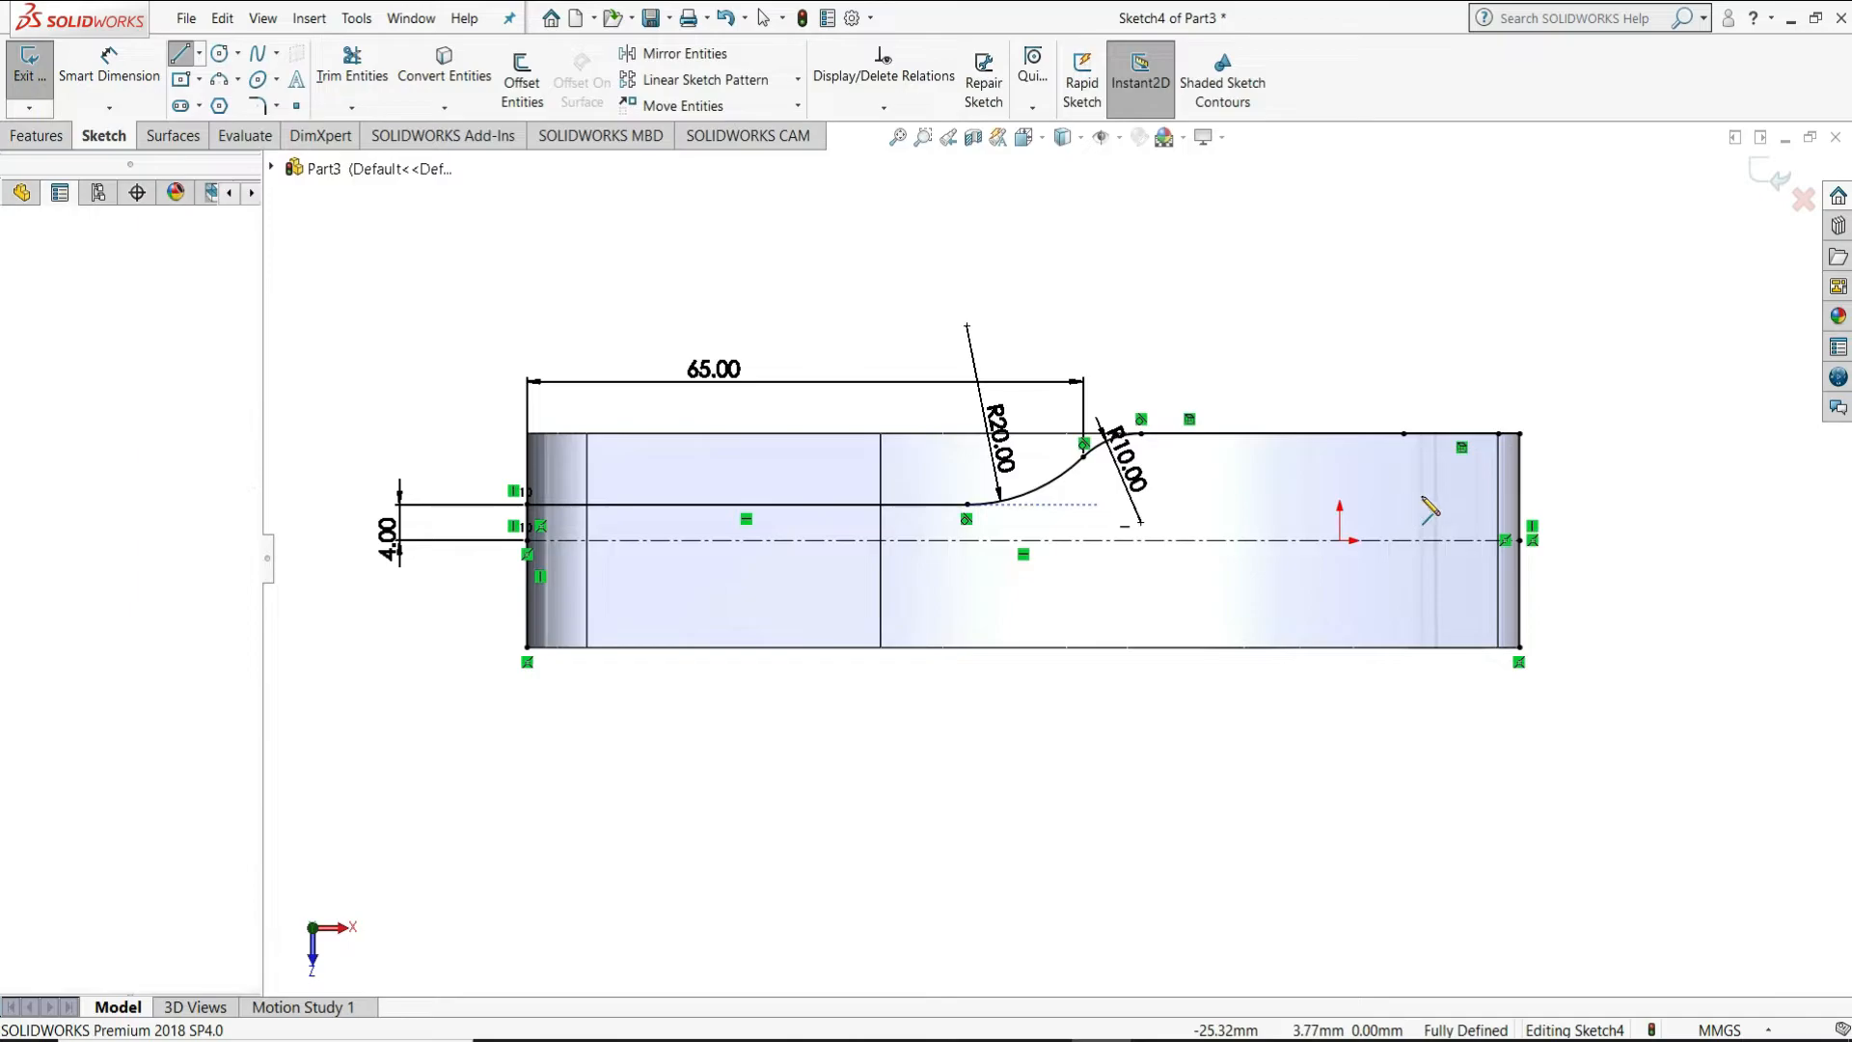
{"action": "left_click", "coordinate": [1520, 505]}
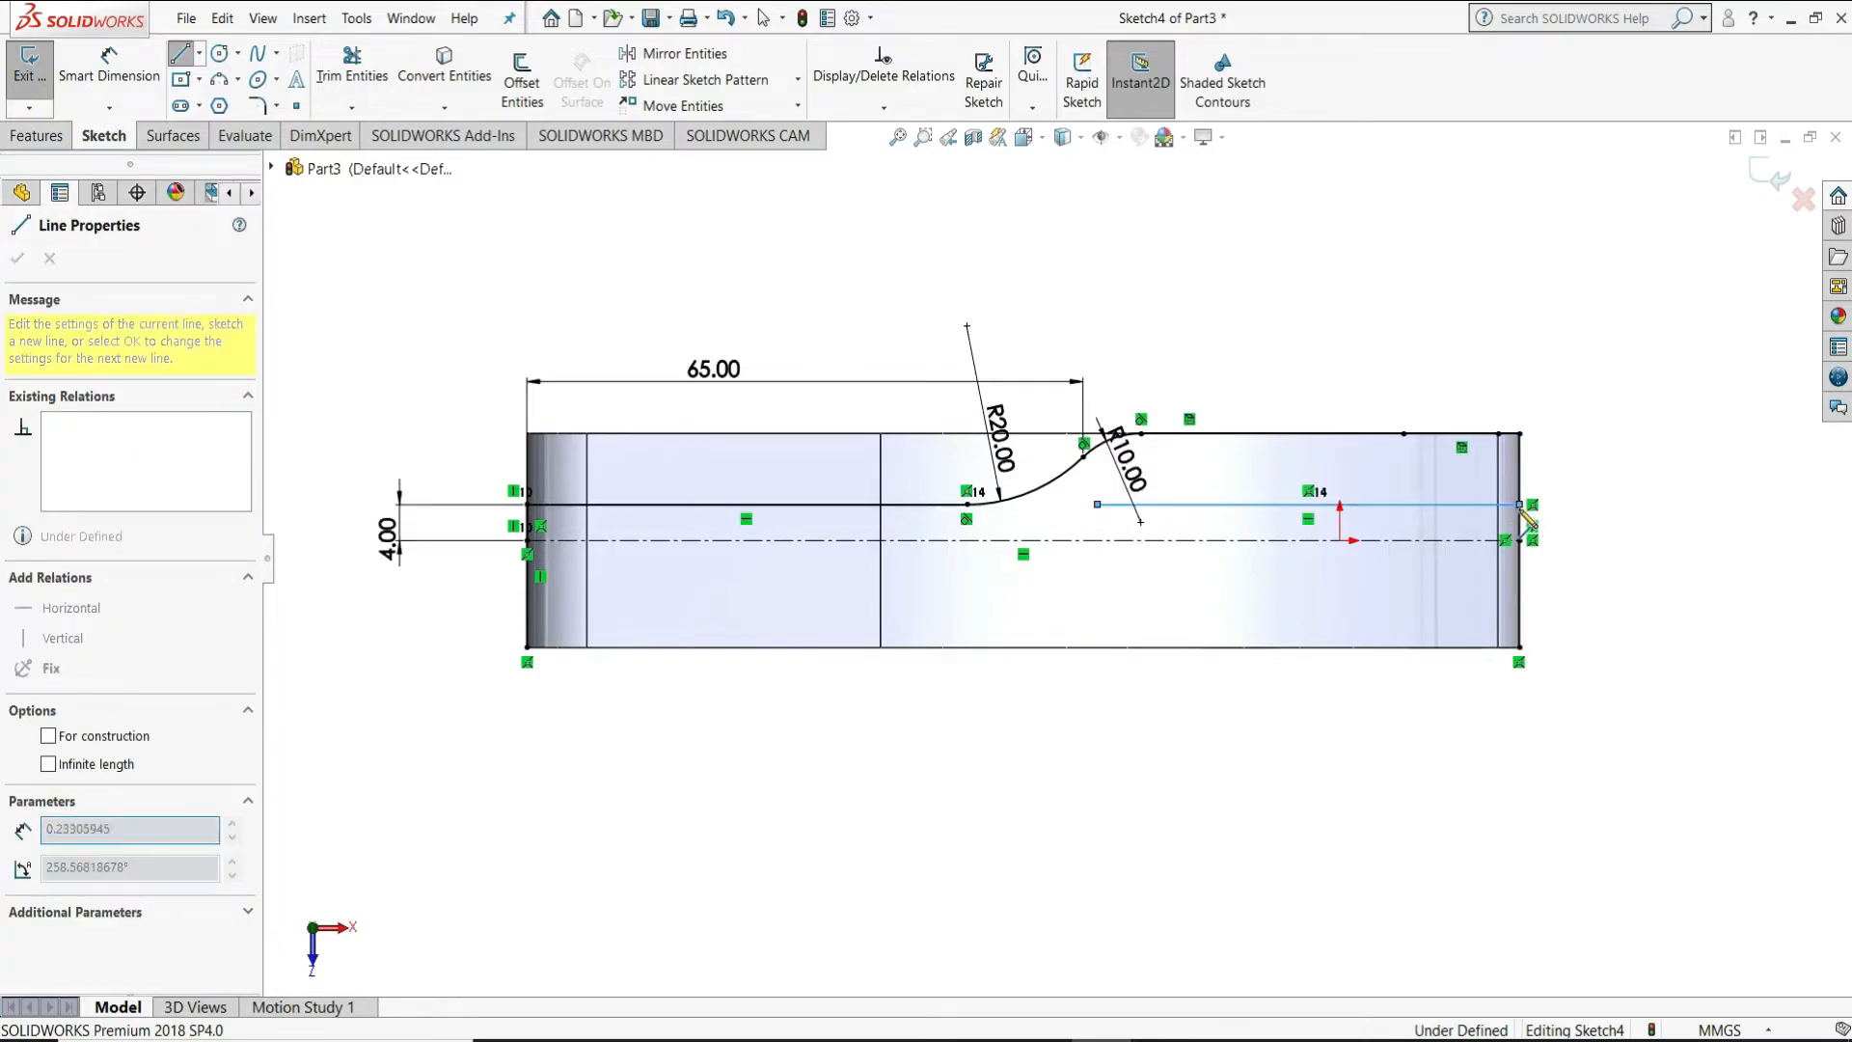
{"action": "right_click", "coordinate": [1522, 505]}
{"action": "left_click", "coordinate": [1552, 518]}
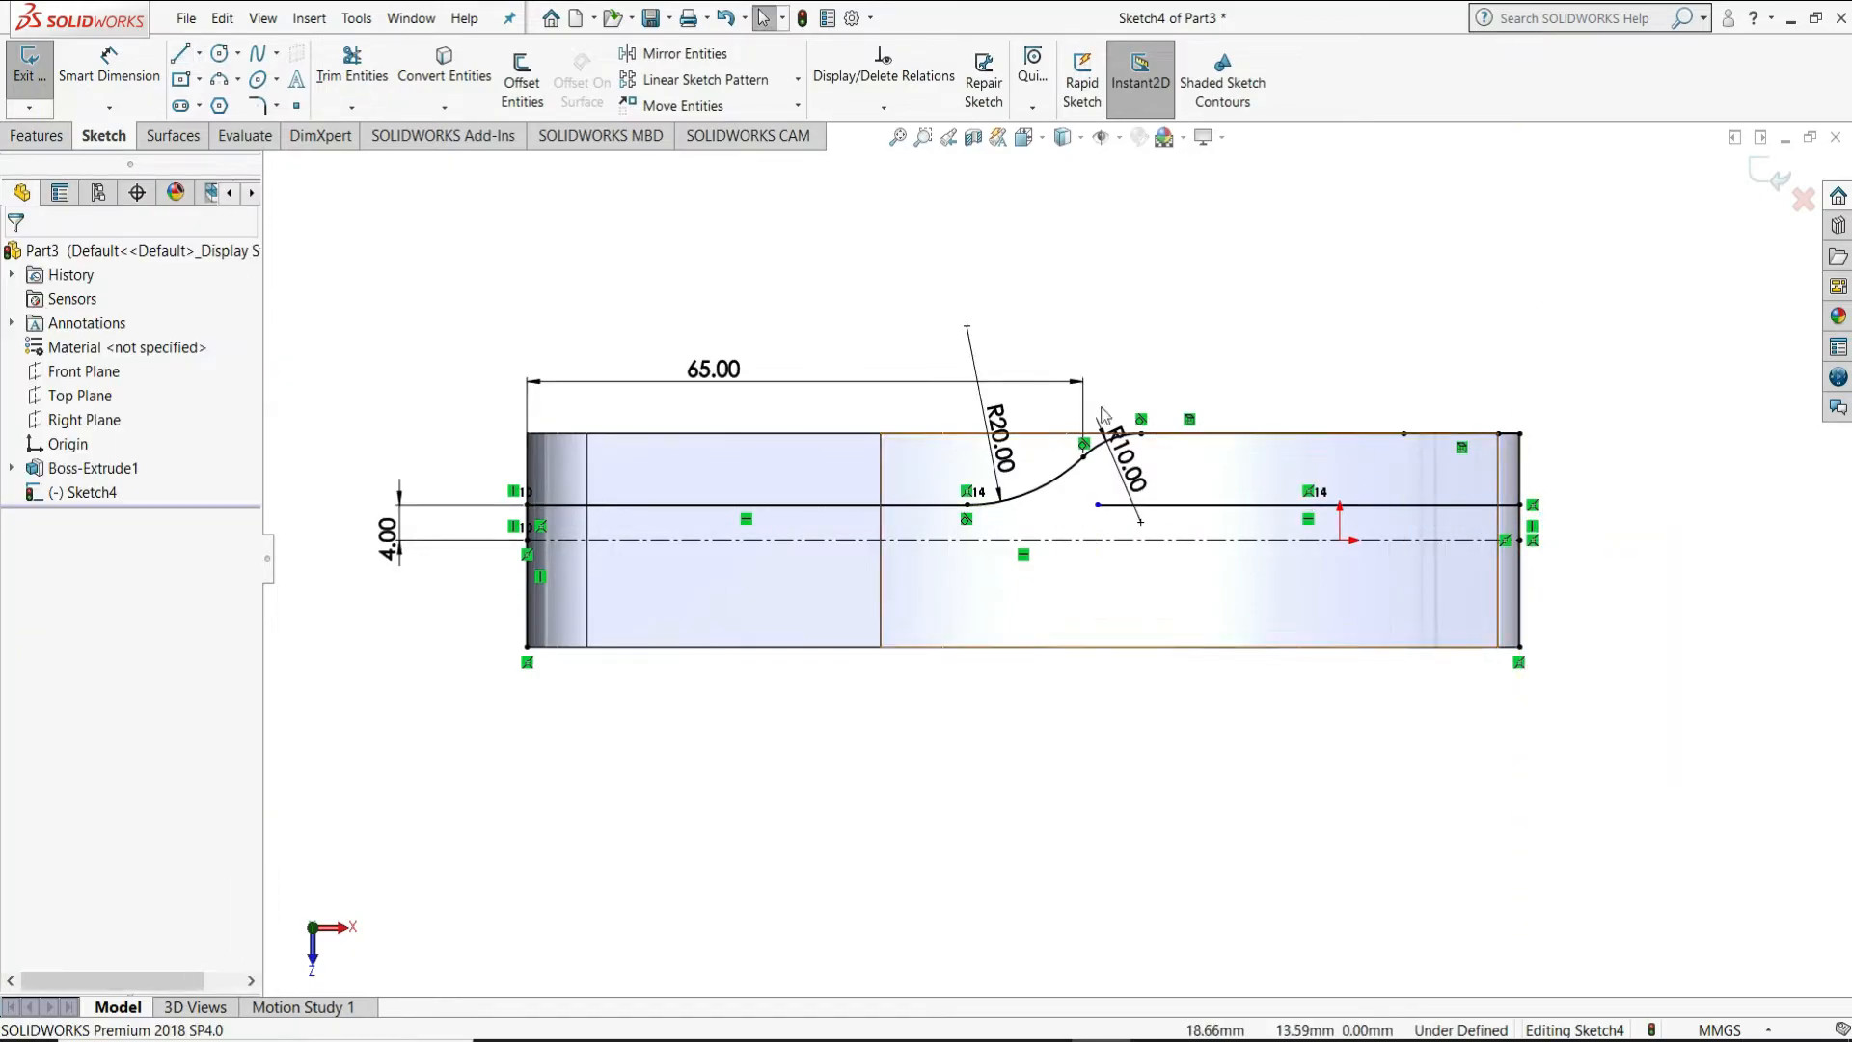
Draw a 4 mm vertical line from the new horizontal line's left end down to the centerline
{"action": "key", "text": "l"}
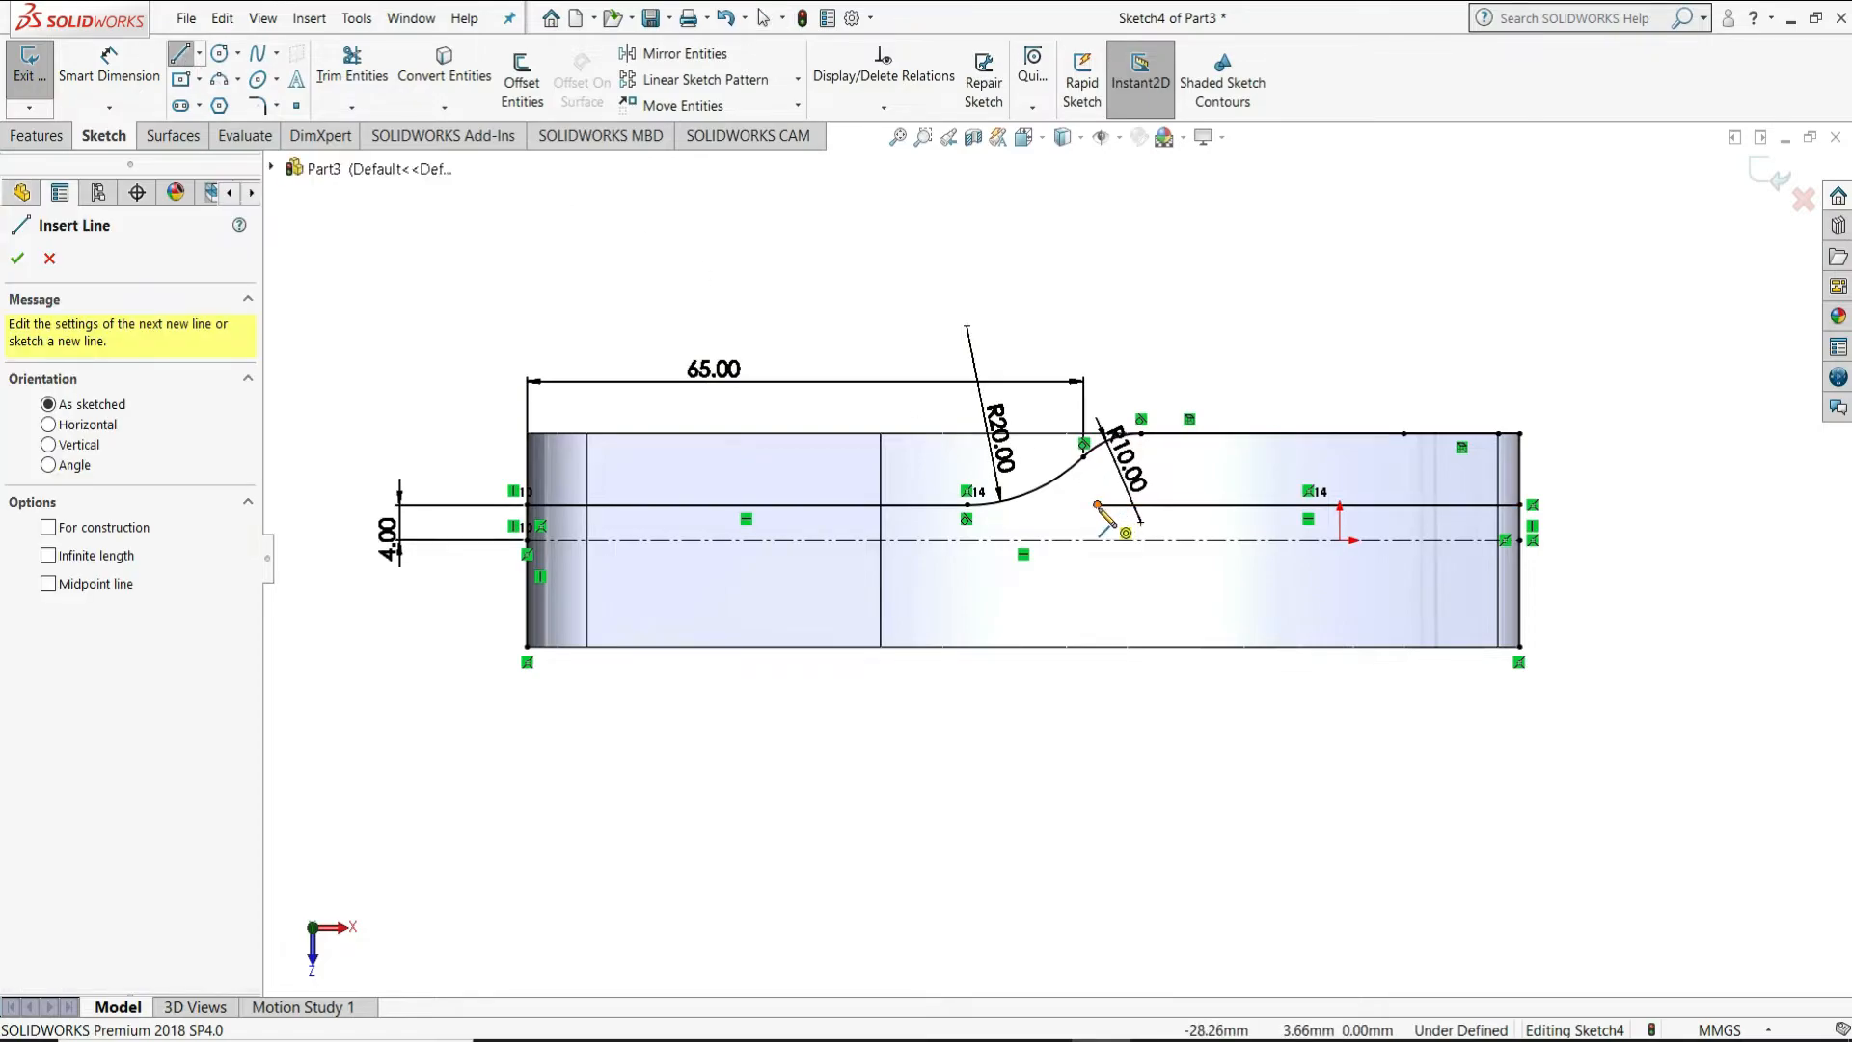
{"action": "left_click", "coordinate": [1098, 504]}
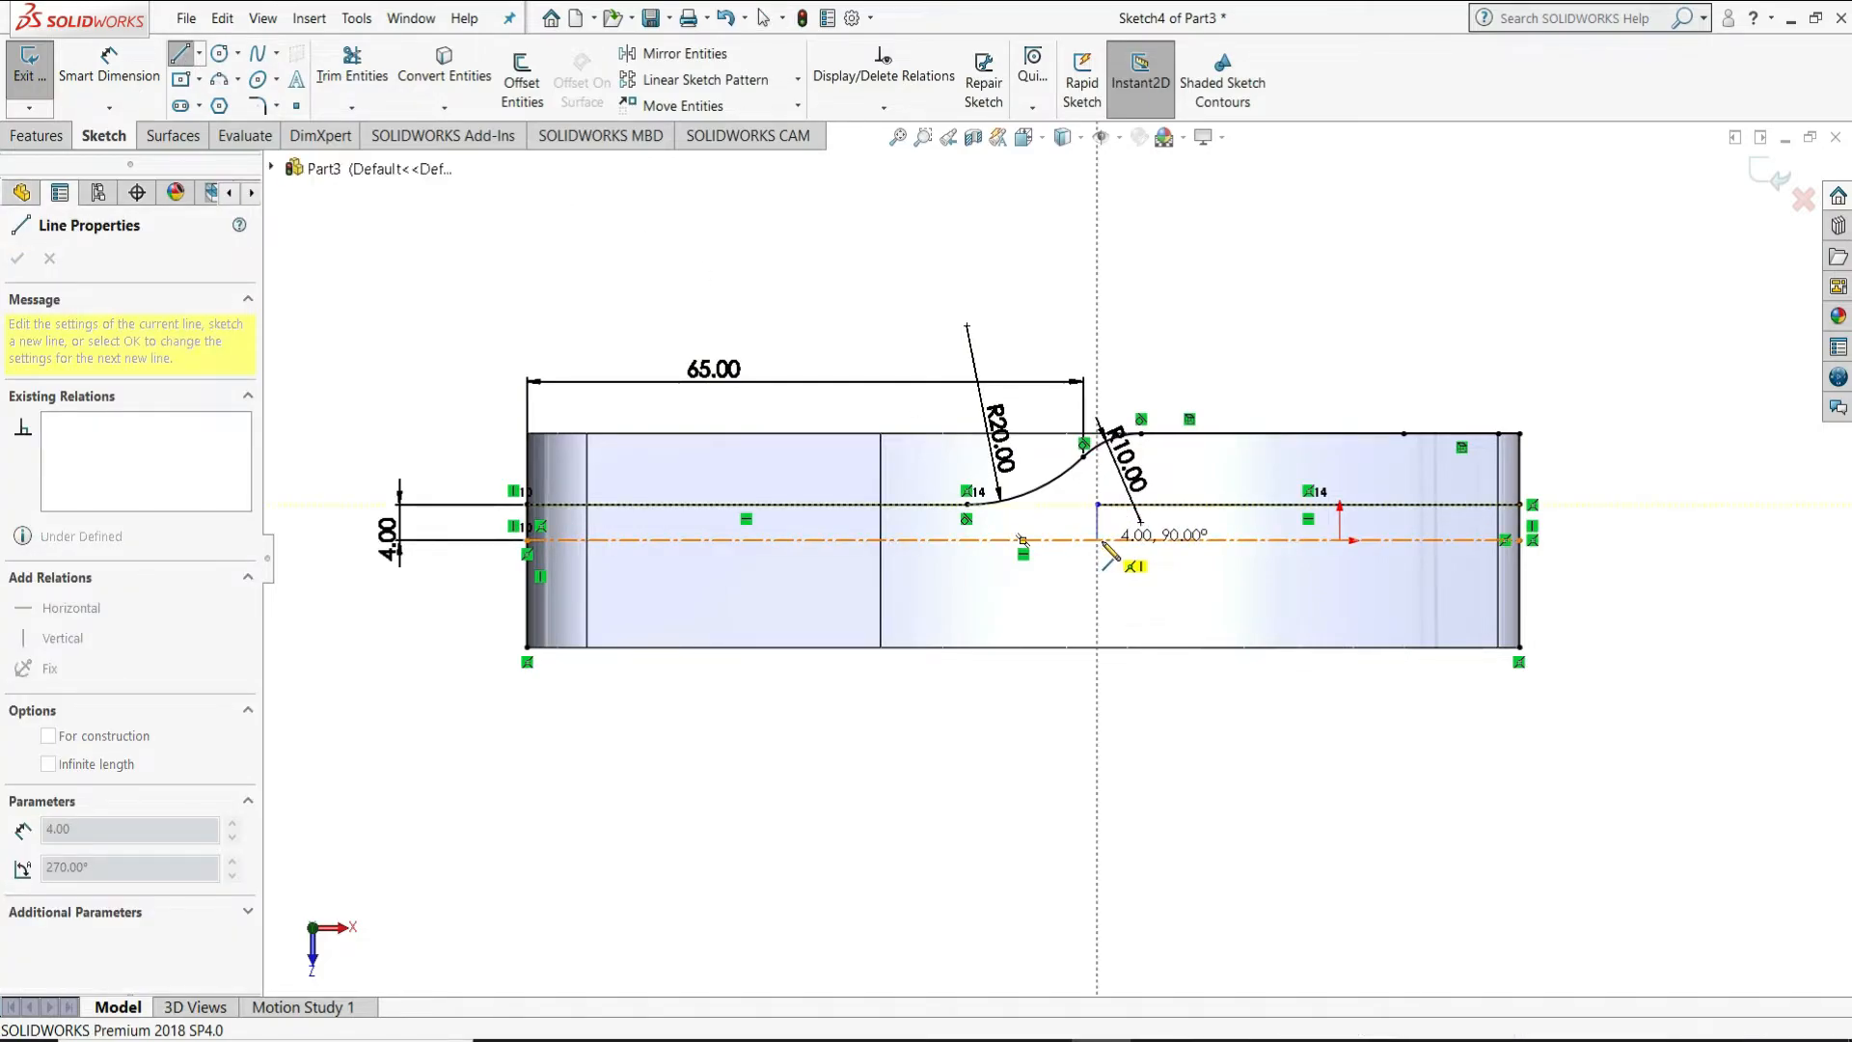
{"action": "left_click", "coordinate": [1103, 558]}
{"action": "right_click", "coordinate": [1121, 536]}
{"action": "left_click", "coordinate": [1171, 556]}
{"action": "key", "text": "Escape"}
Mirror the upper profile's lines and both arcs, plus the slot's horizontal and end lines, about the horizontal centerline
{"action": "scroll", "coordinate": [1024, 545], "scroll_direction": "down", "scroll_amount": 2}
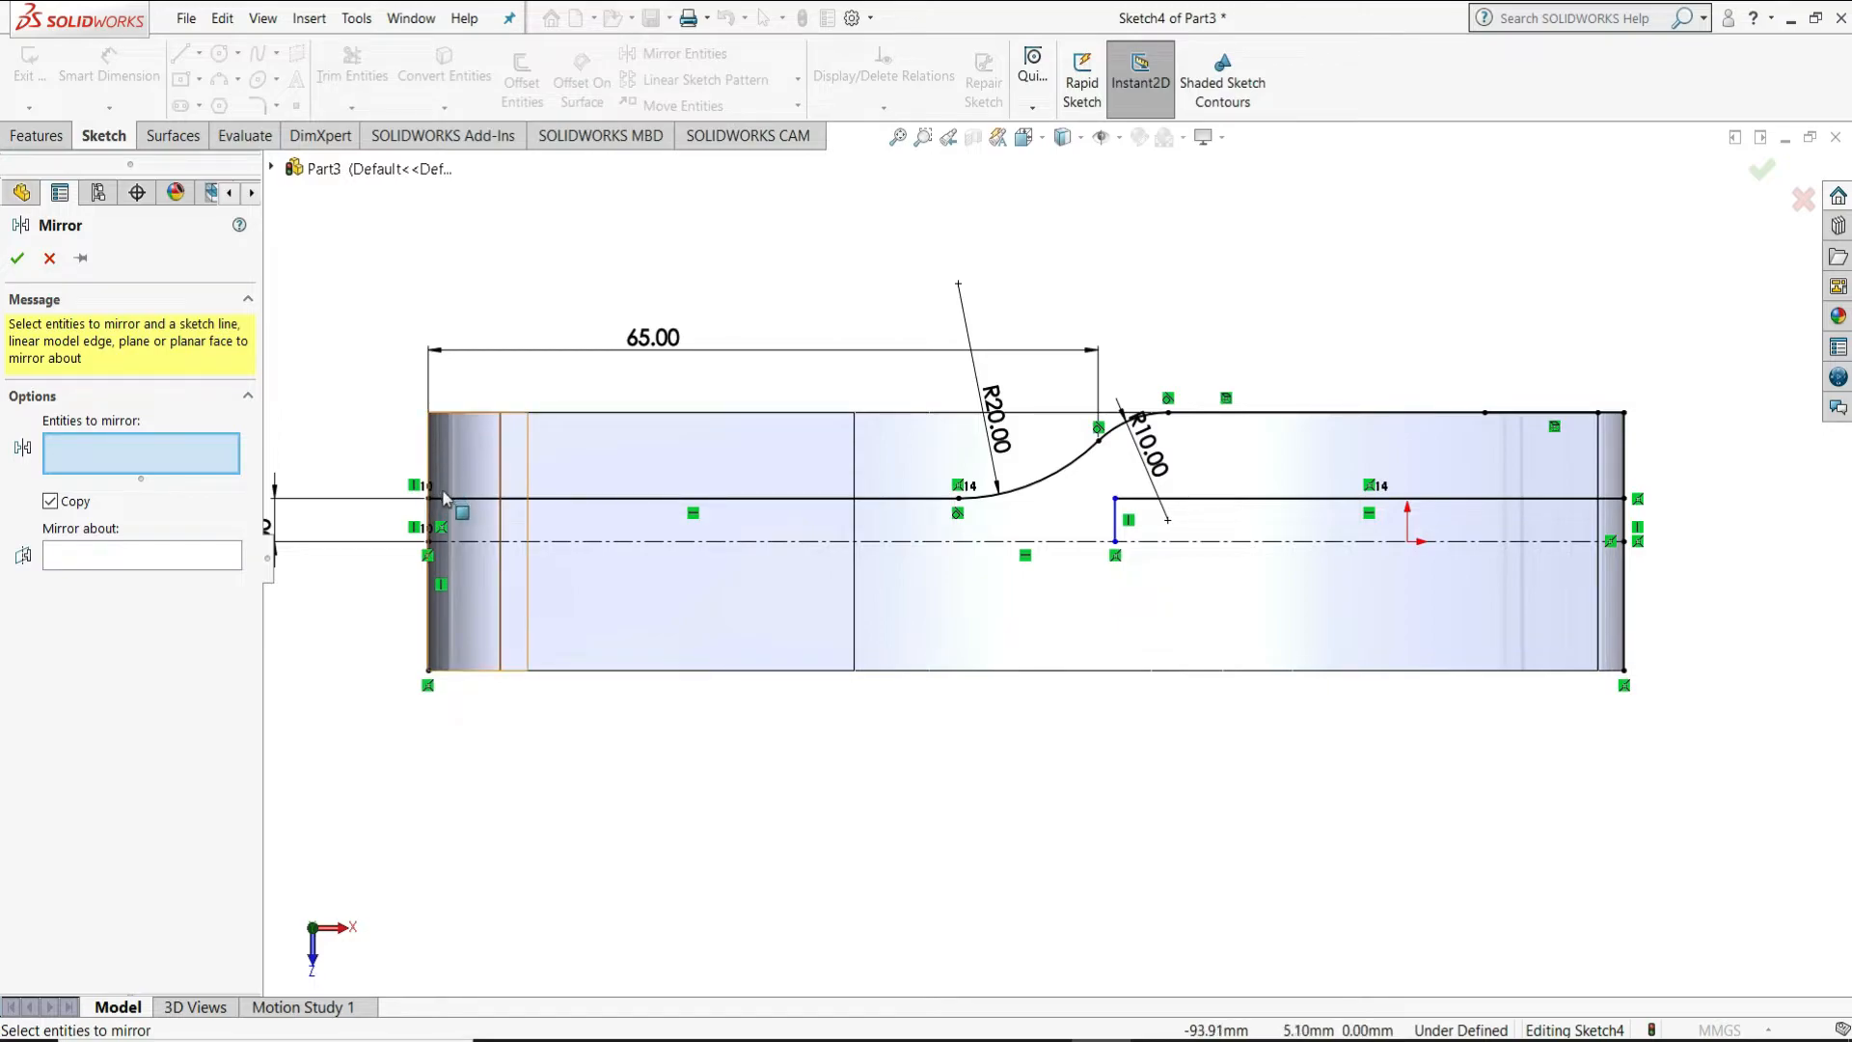
{"action": "left_click", "coordinate": [950, 503]}
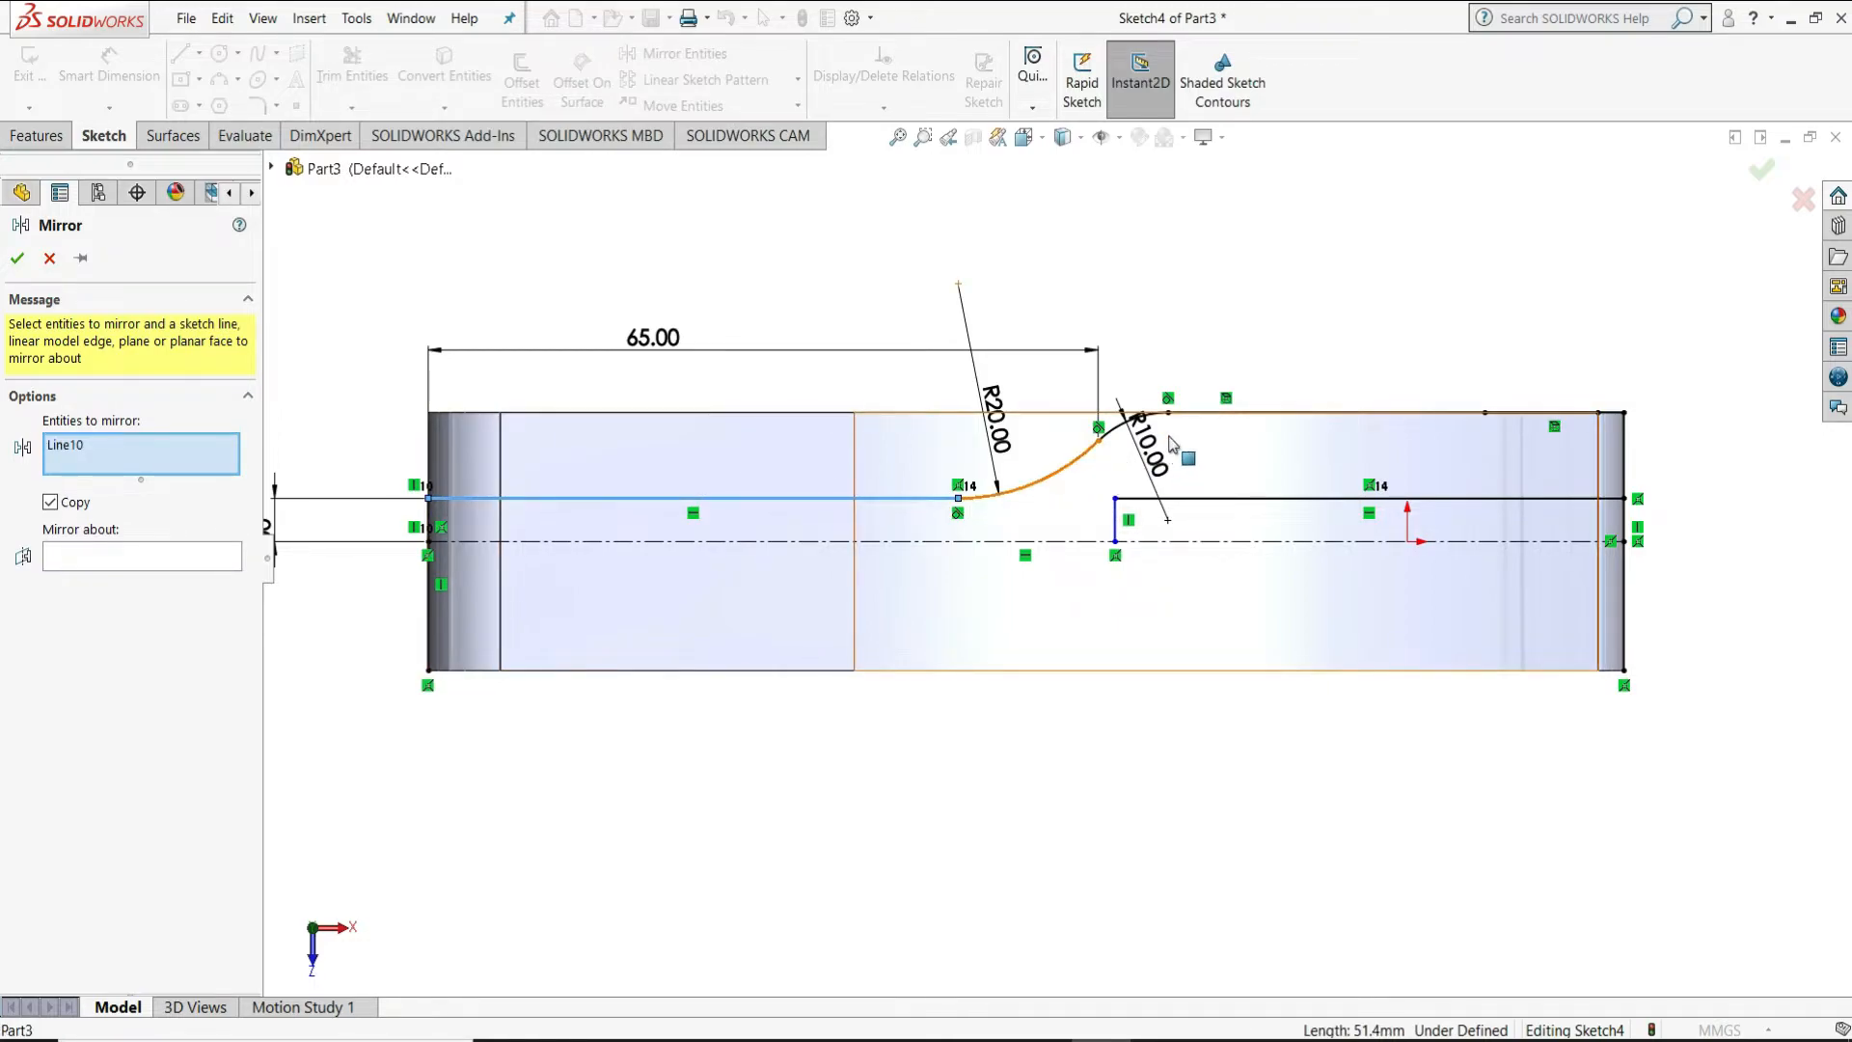
{"action": "left_click", "coordinate": [1110, 436]}
{"action": "left_click", "coordinate": [1283, 414]}
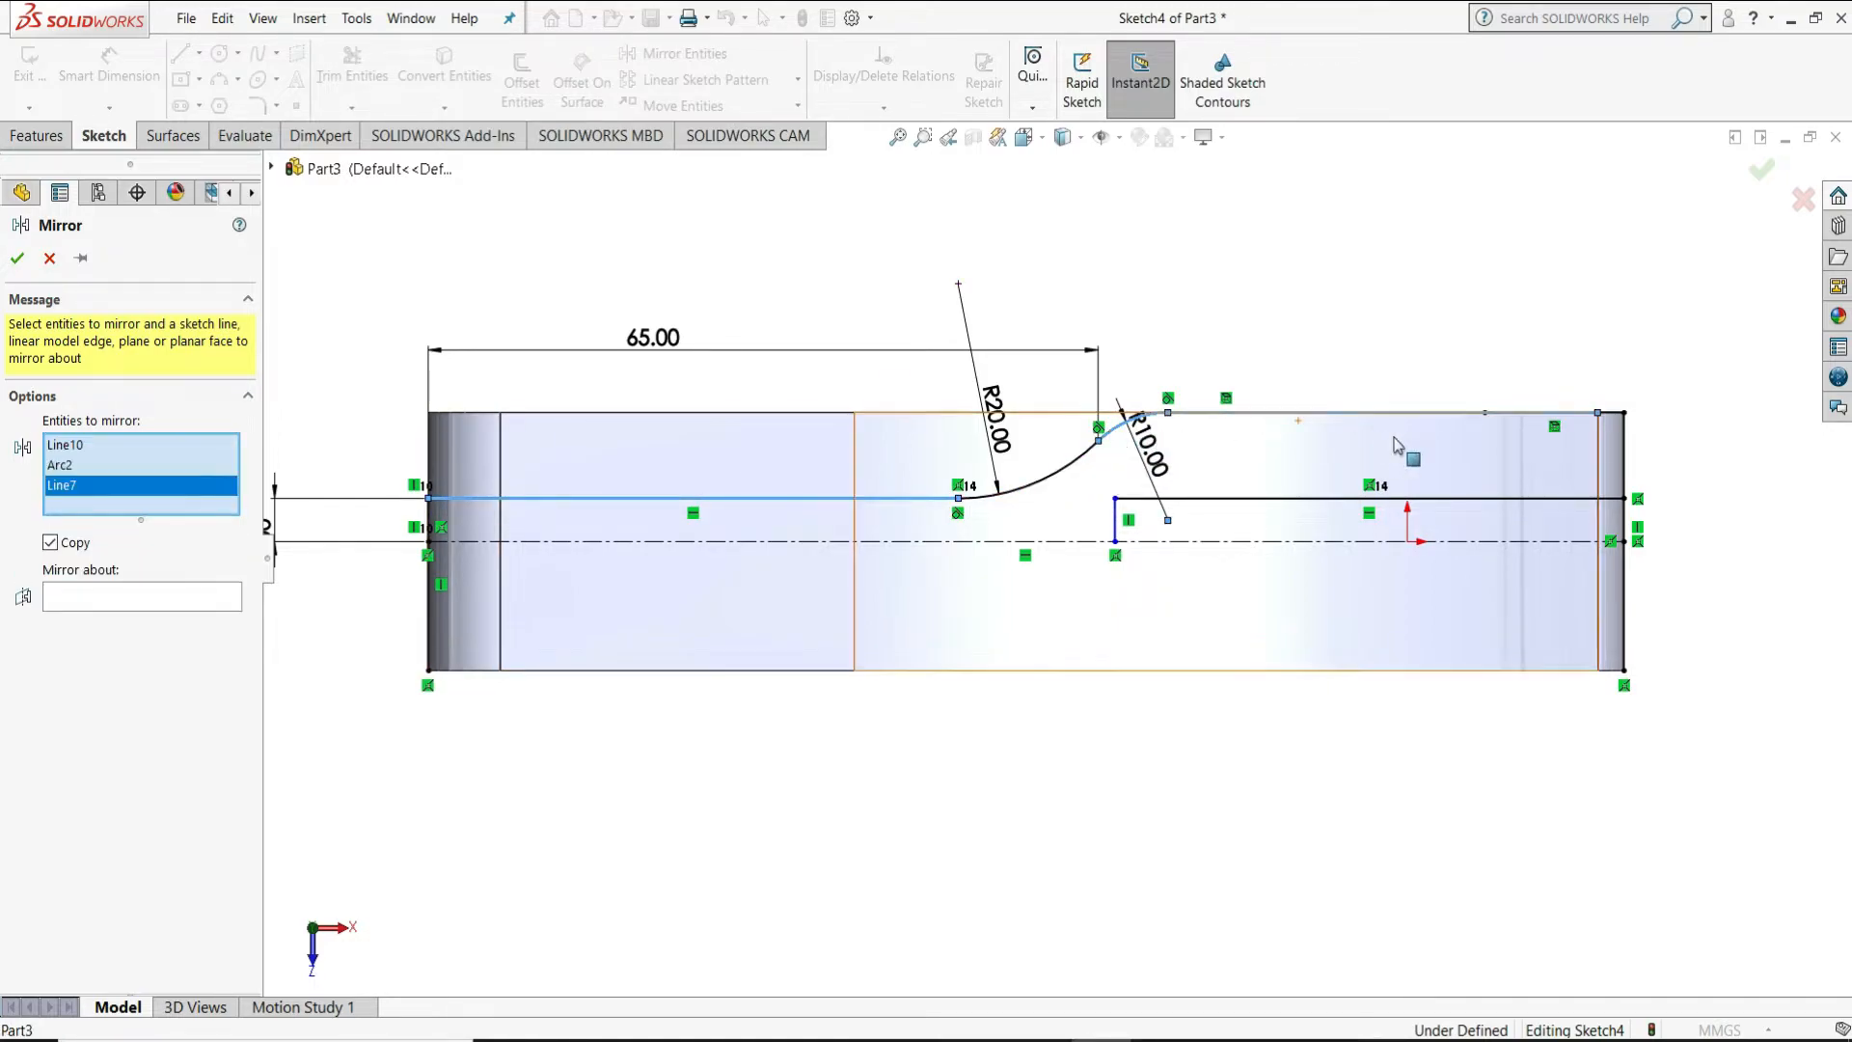
{"action": "left_click", "coordinate": [1612, 415]}
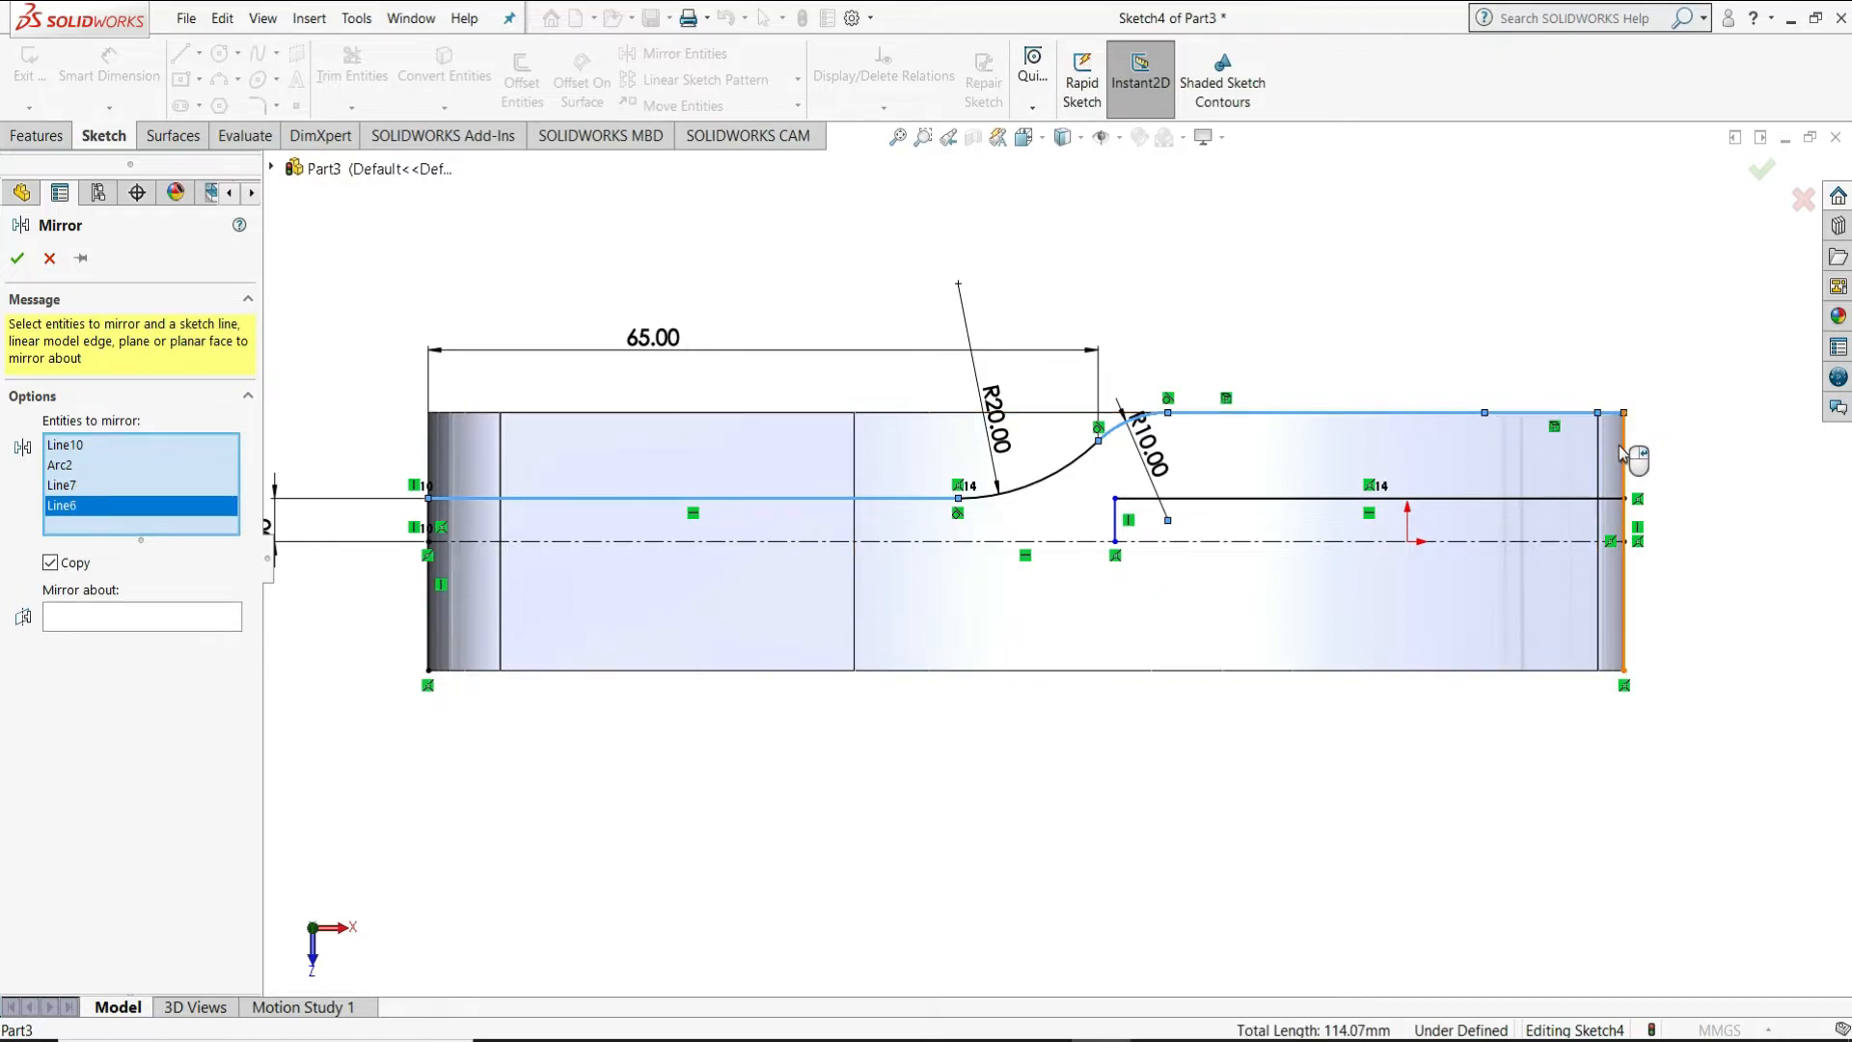
{"action": "left_click", "coordinate": [1292, 500]}
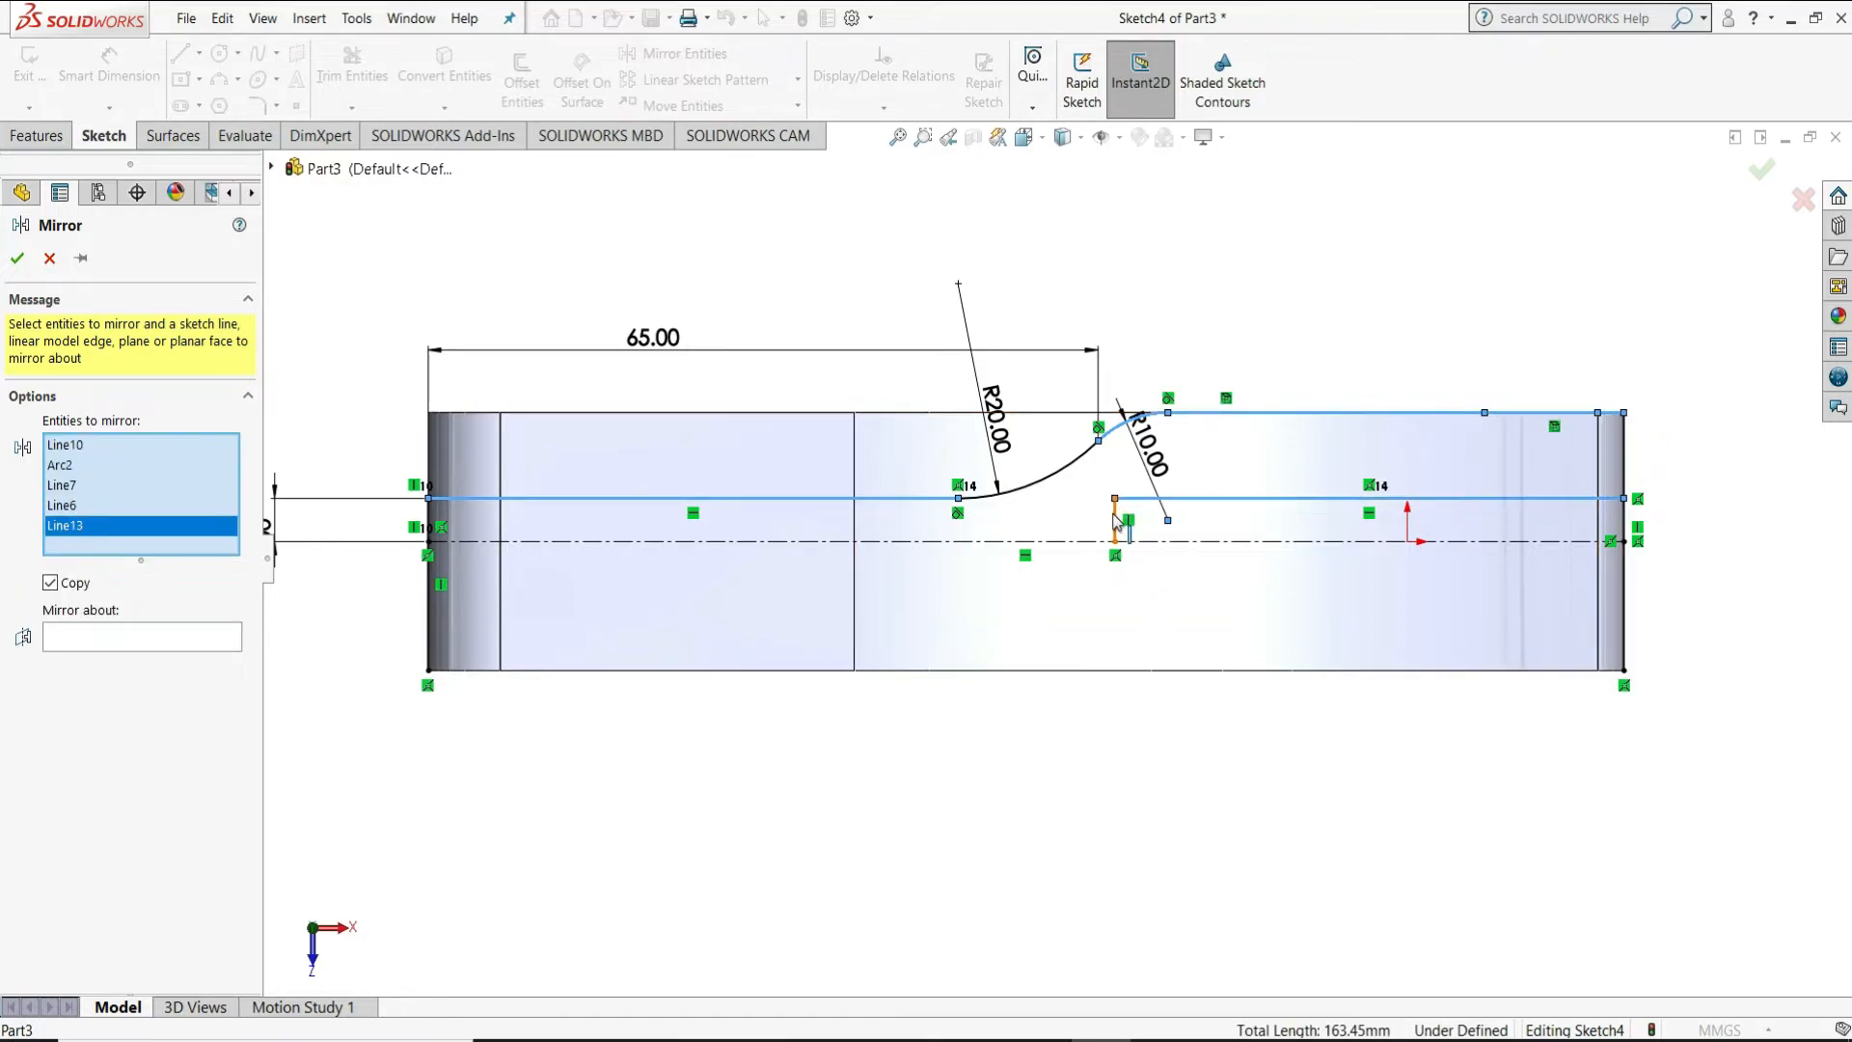
{"action": "left_click", "coordinate": [1116, 523]}
{"action": "left_click", "coordinate": [126, 663]}
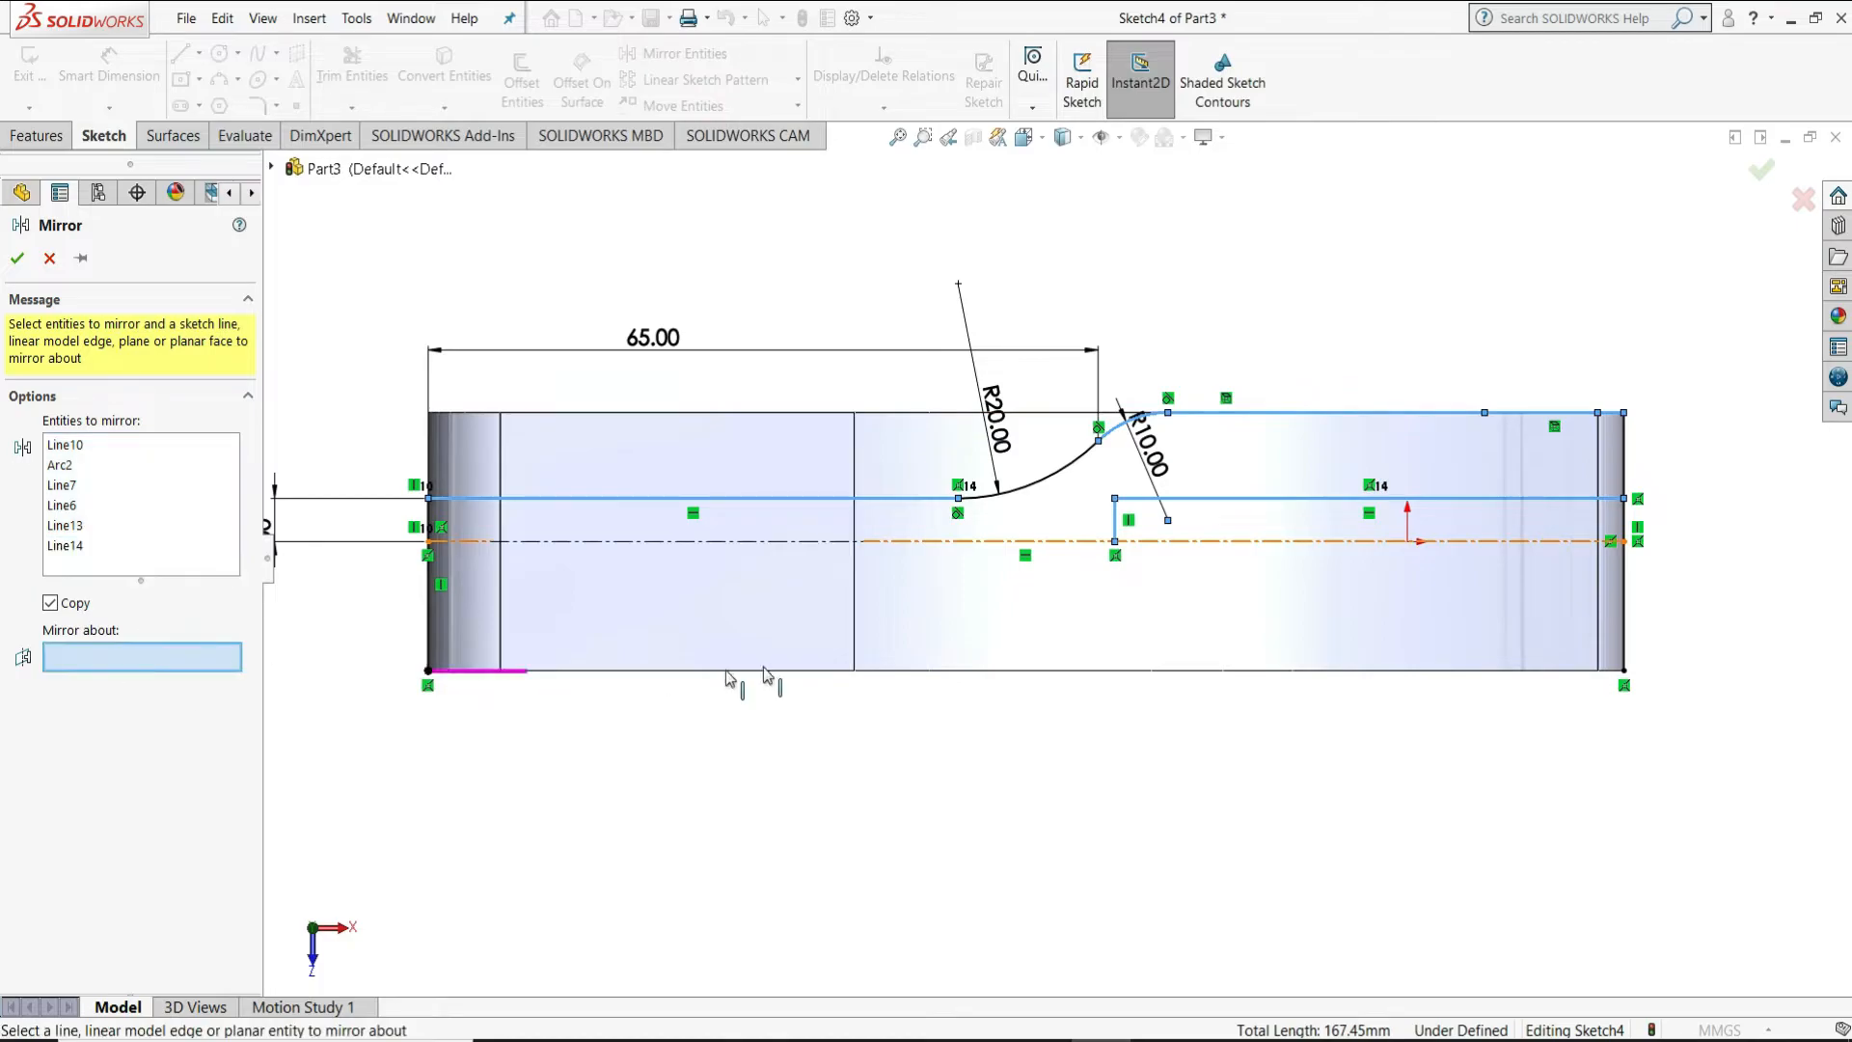
{"action": "left_click", "coordinate": [758, 542]}
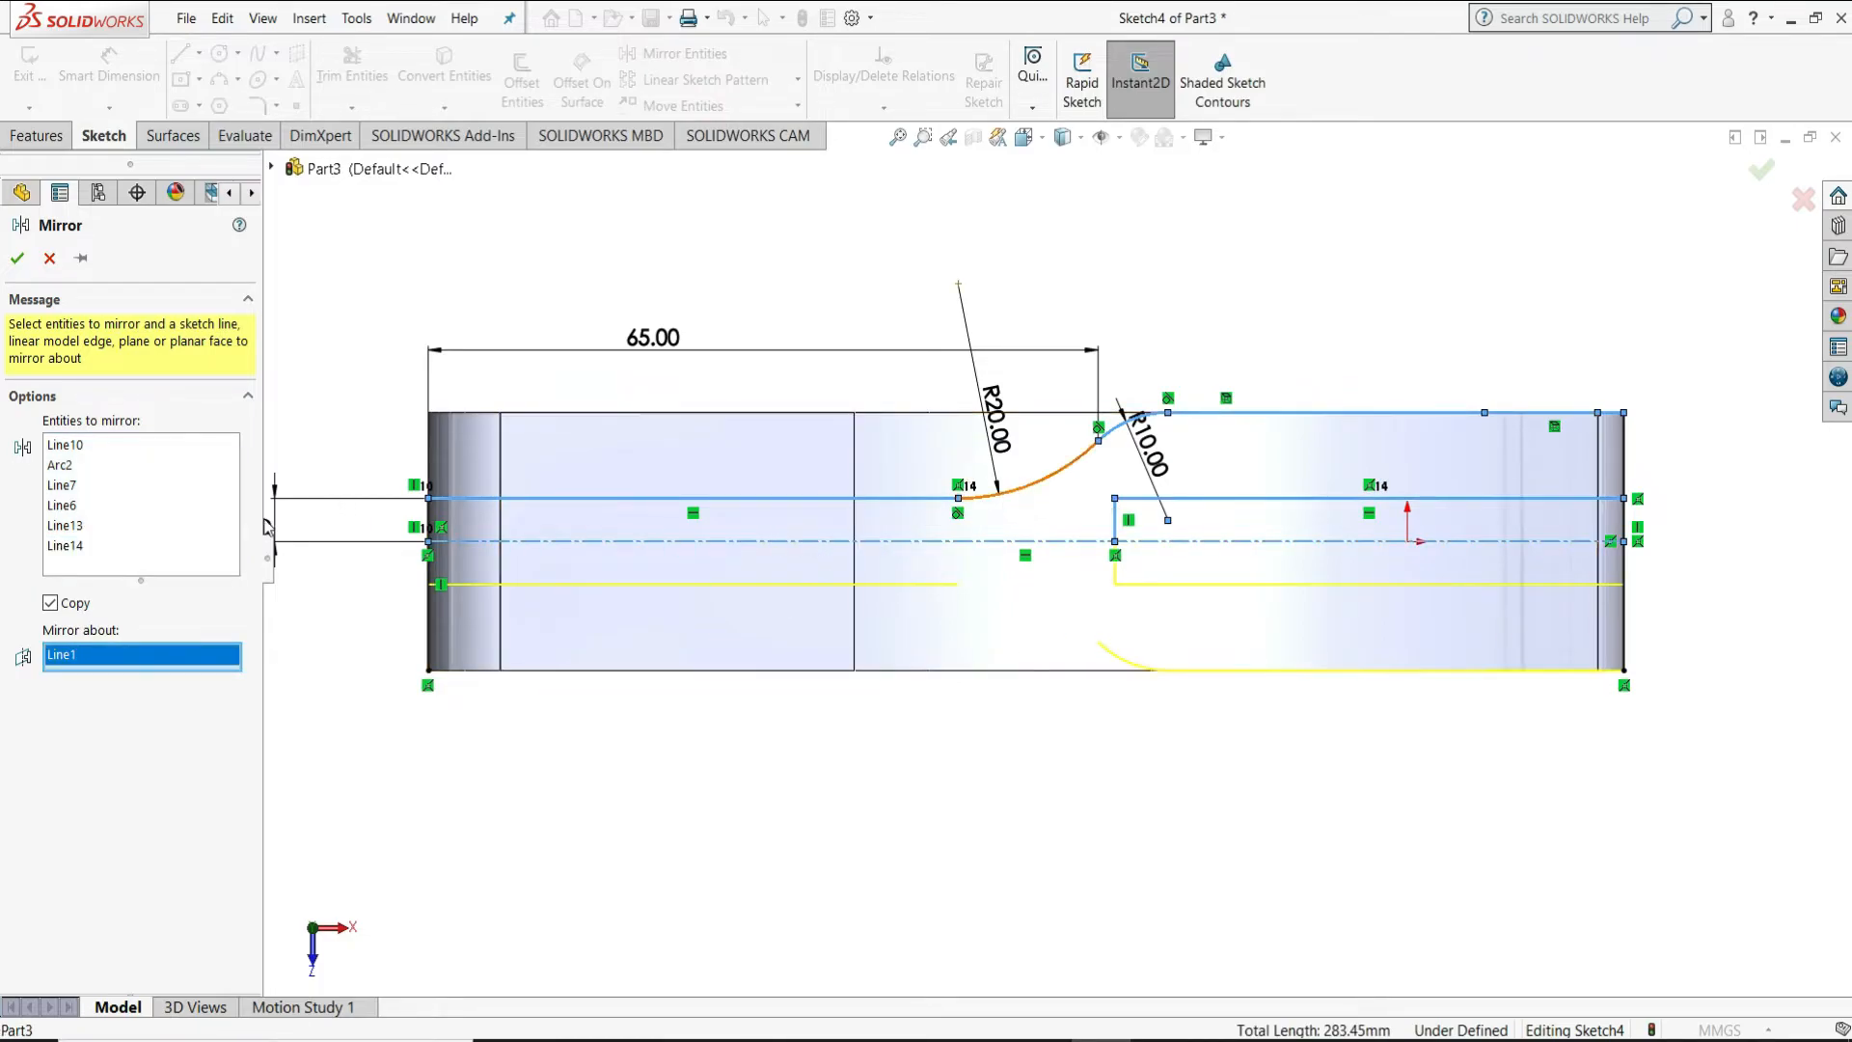
{"action": "left_click", "coordinate": [213, 510]}
{"action": "left_click", "coordinate": [1009, 501]}
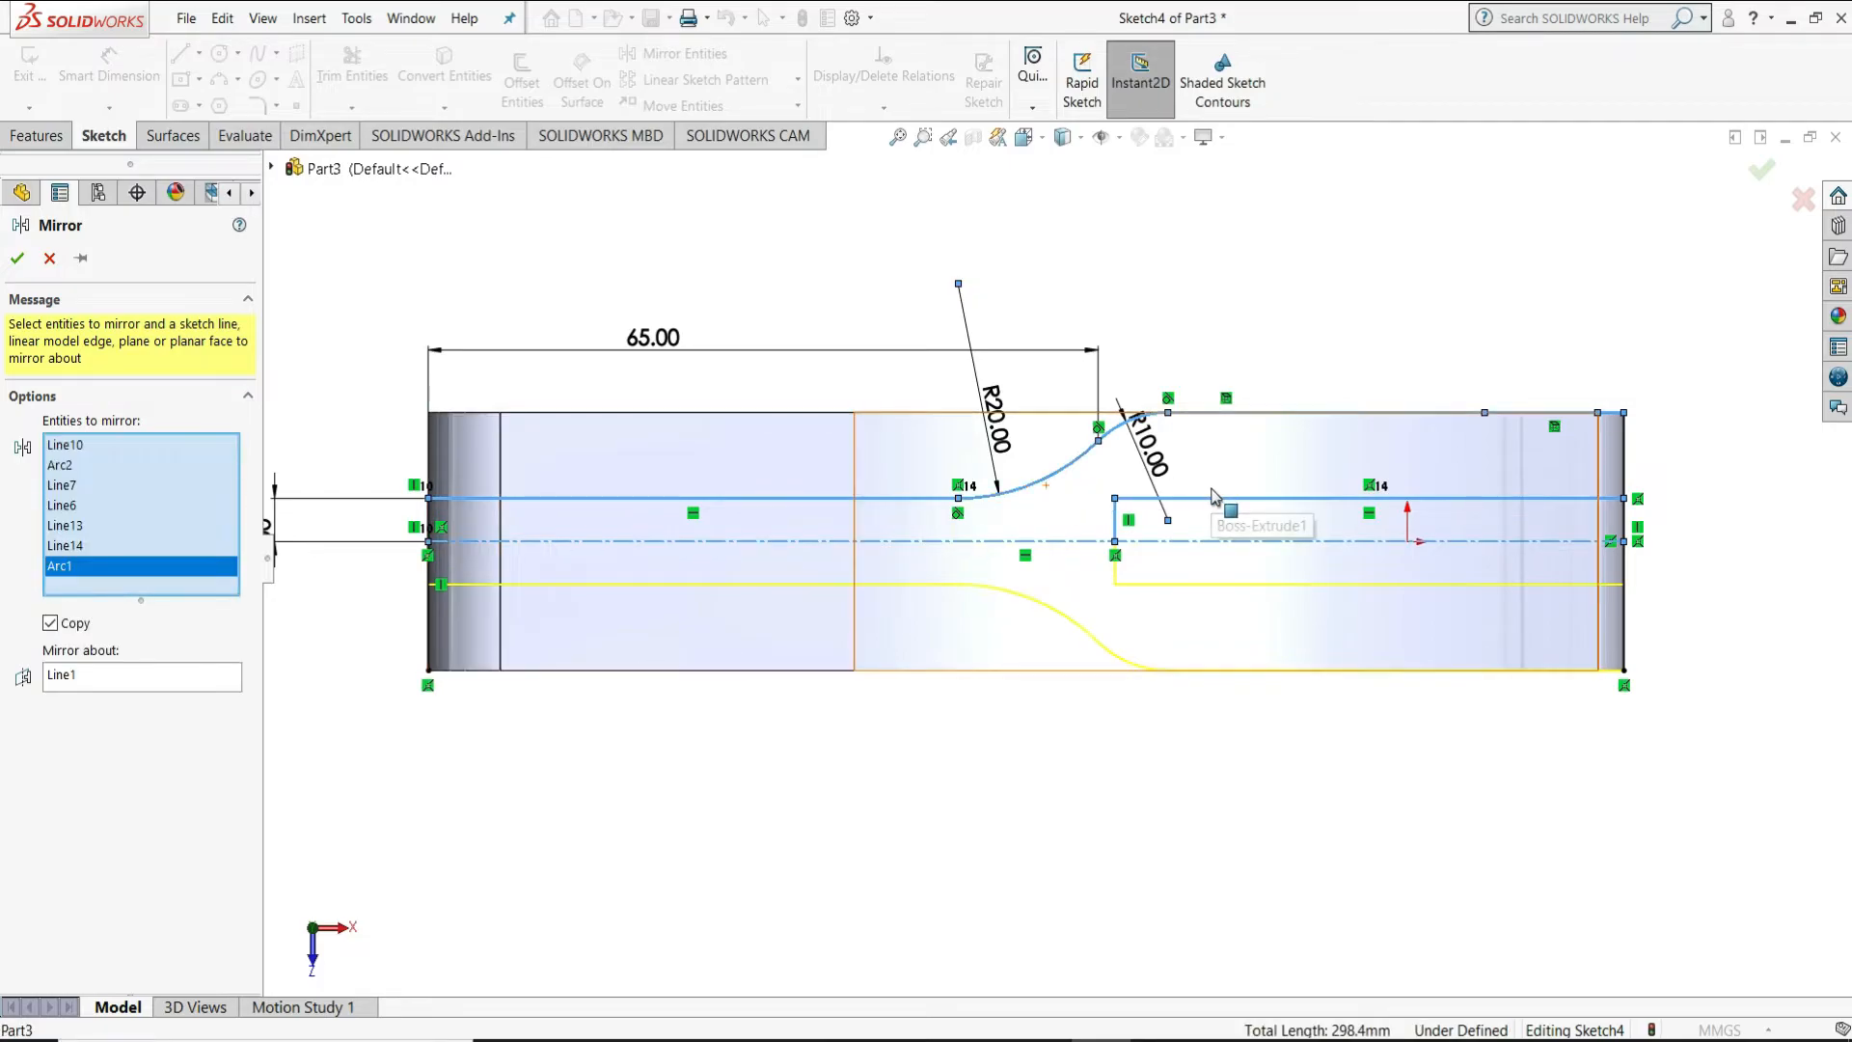
{"action": "key", "text": "Return"}
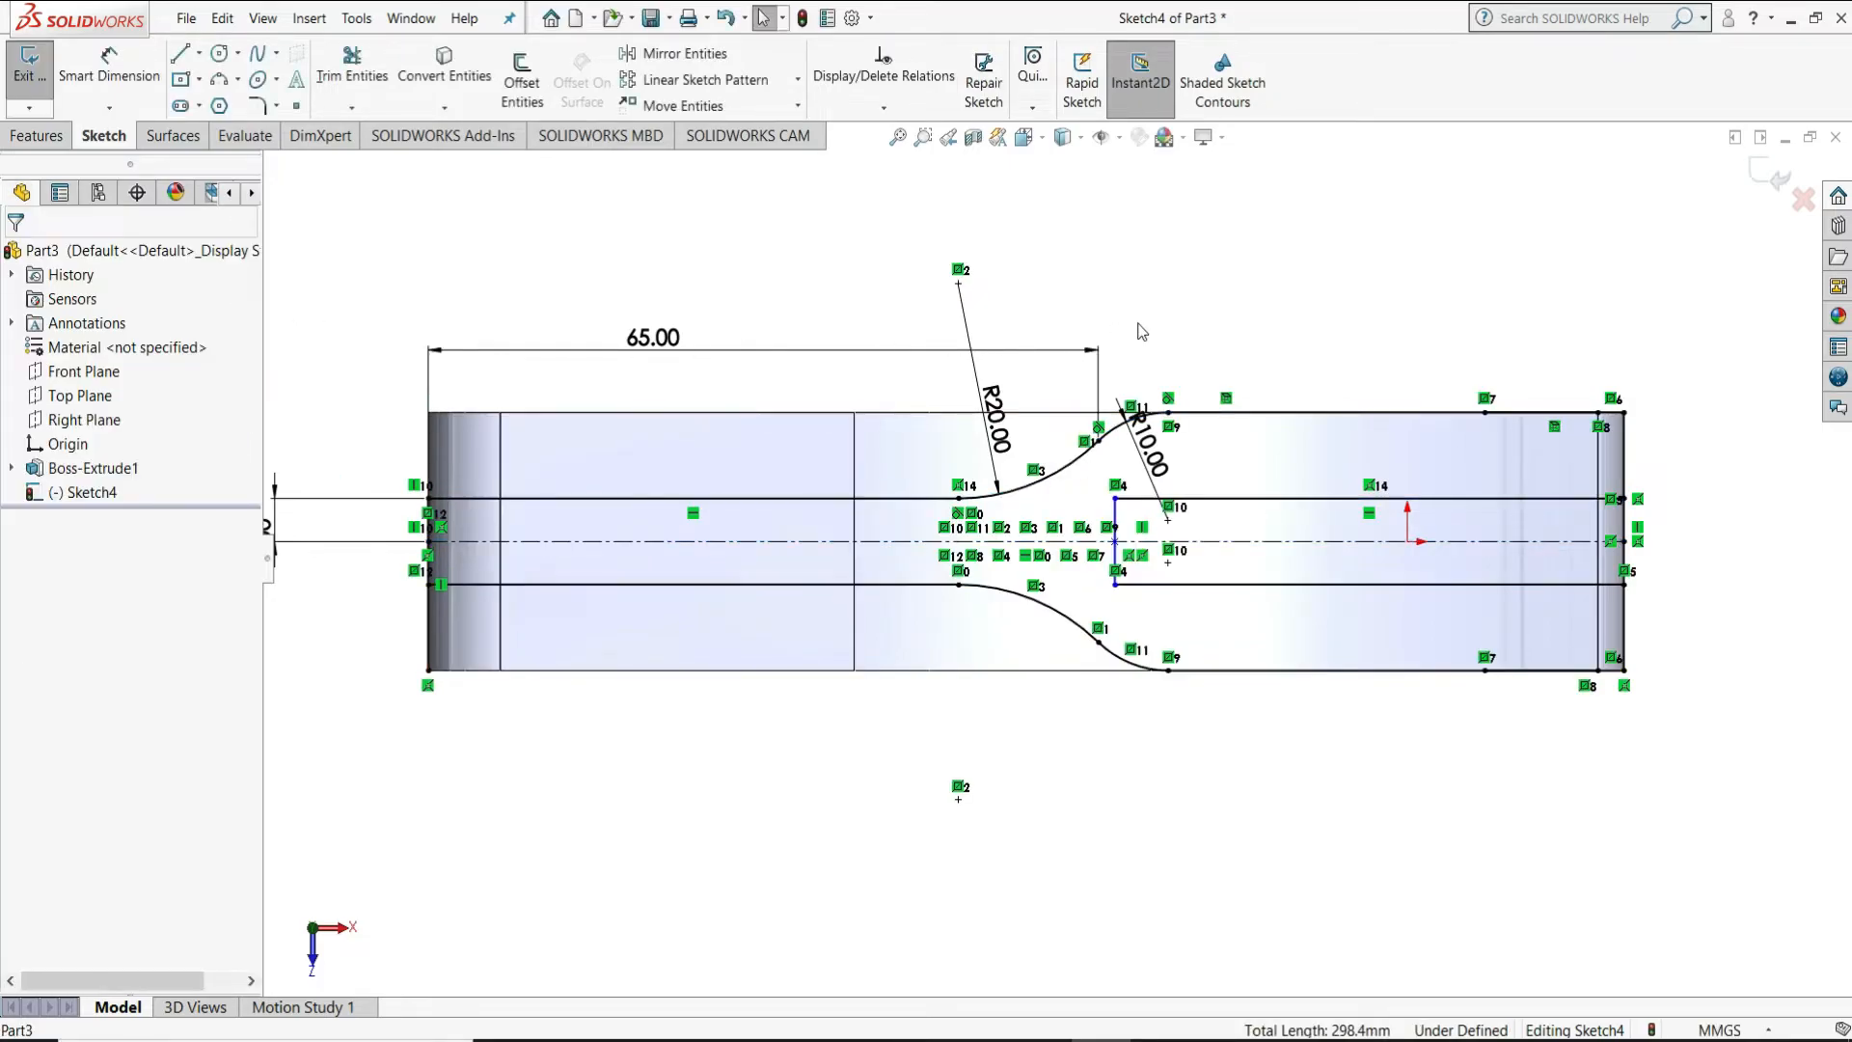
Dimension the slot's length from its vertical end line to the part's right edge as 44 mm
{"action": "scroll", "coordinate": [1244, 367], "scroll_direction": "down", "scroll_amount": 2}
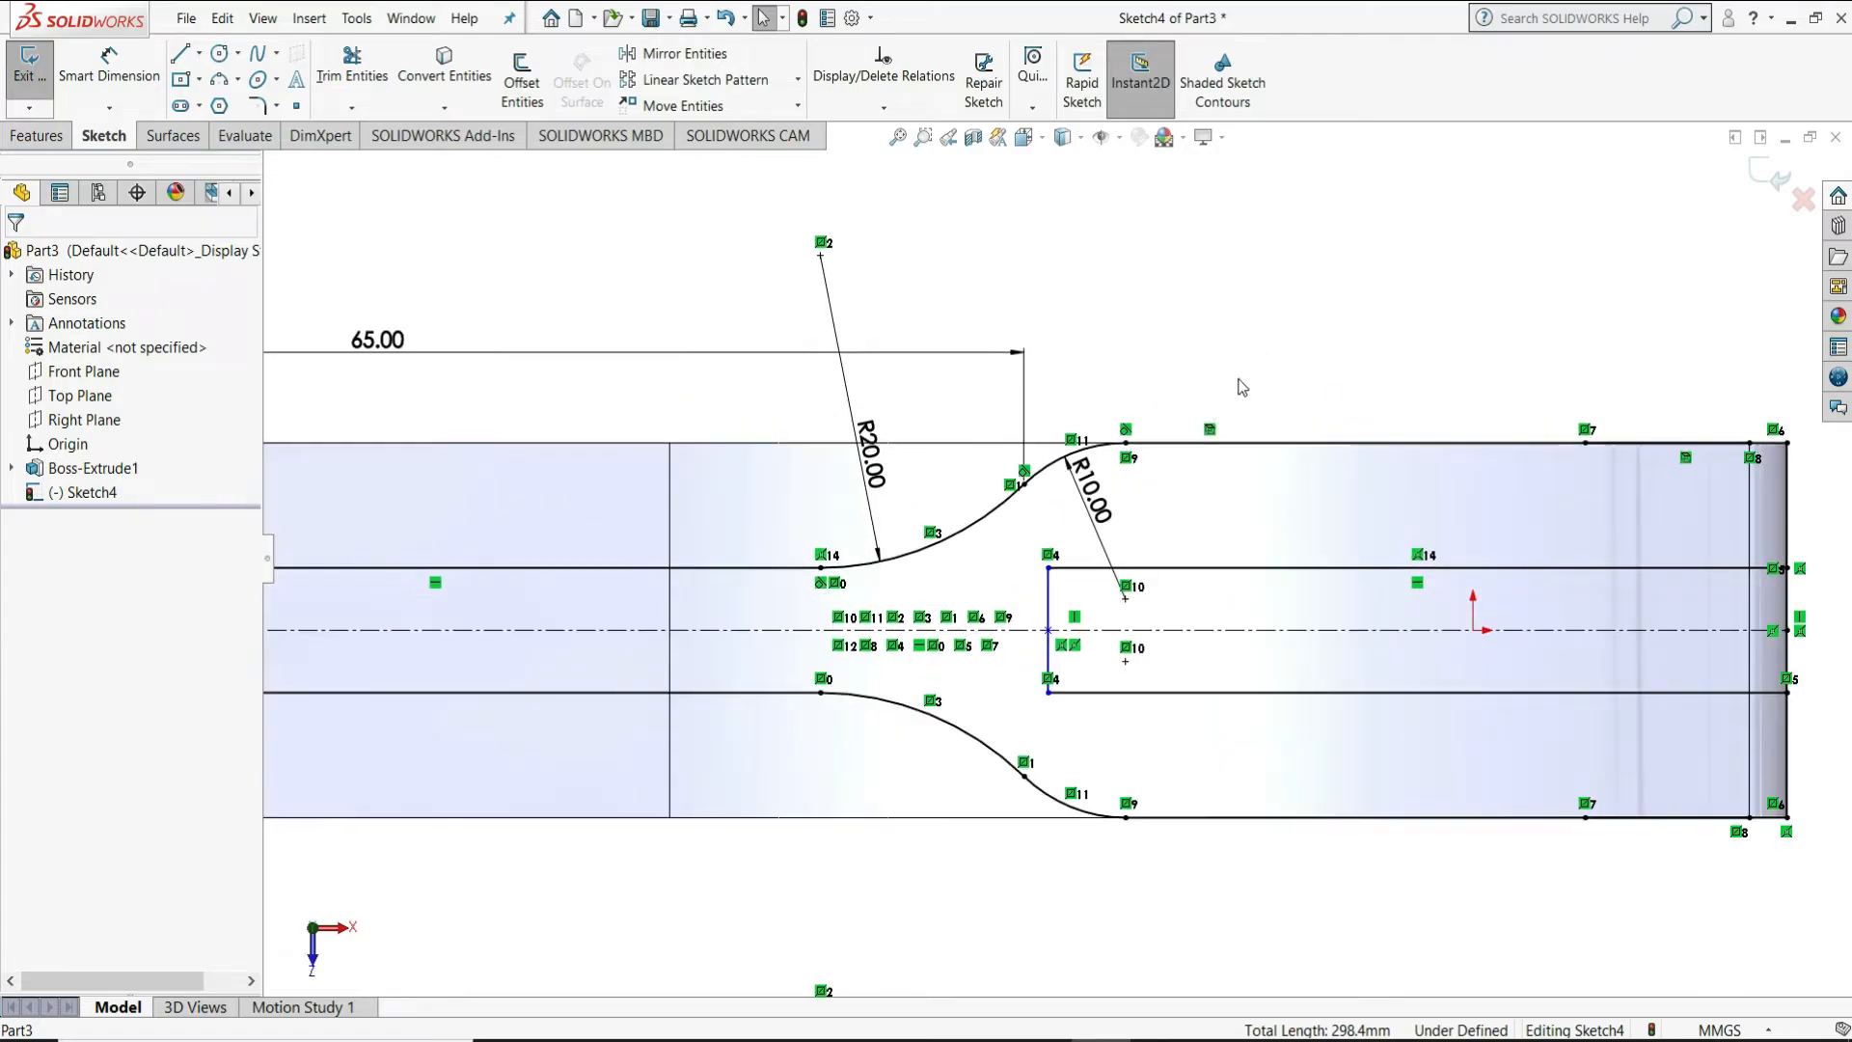
{"action": "left_click", "coordinate": [113, 94]}
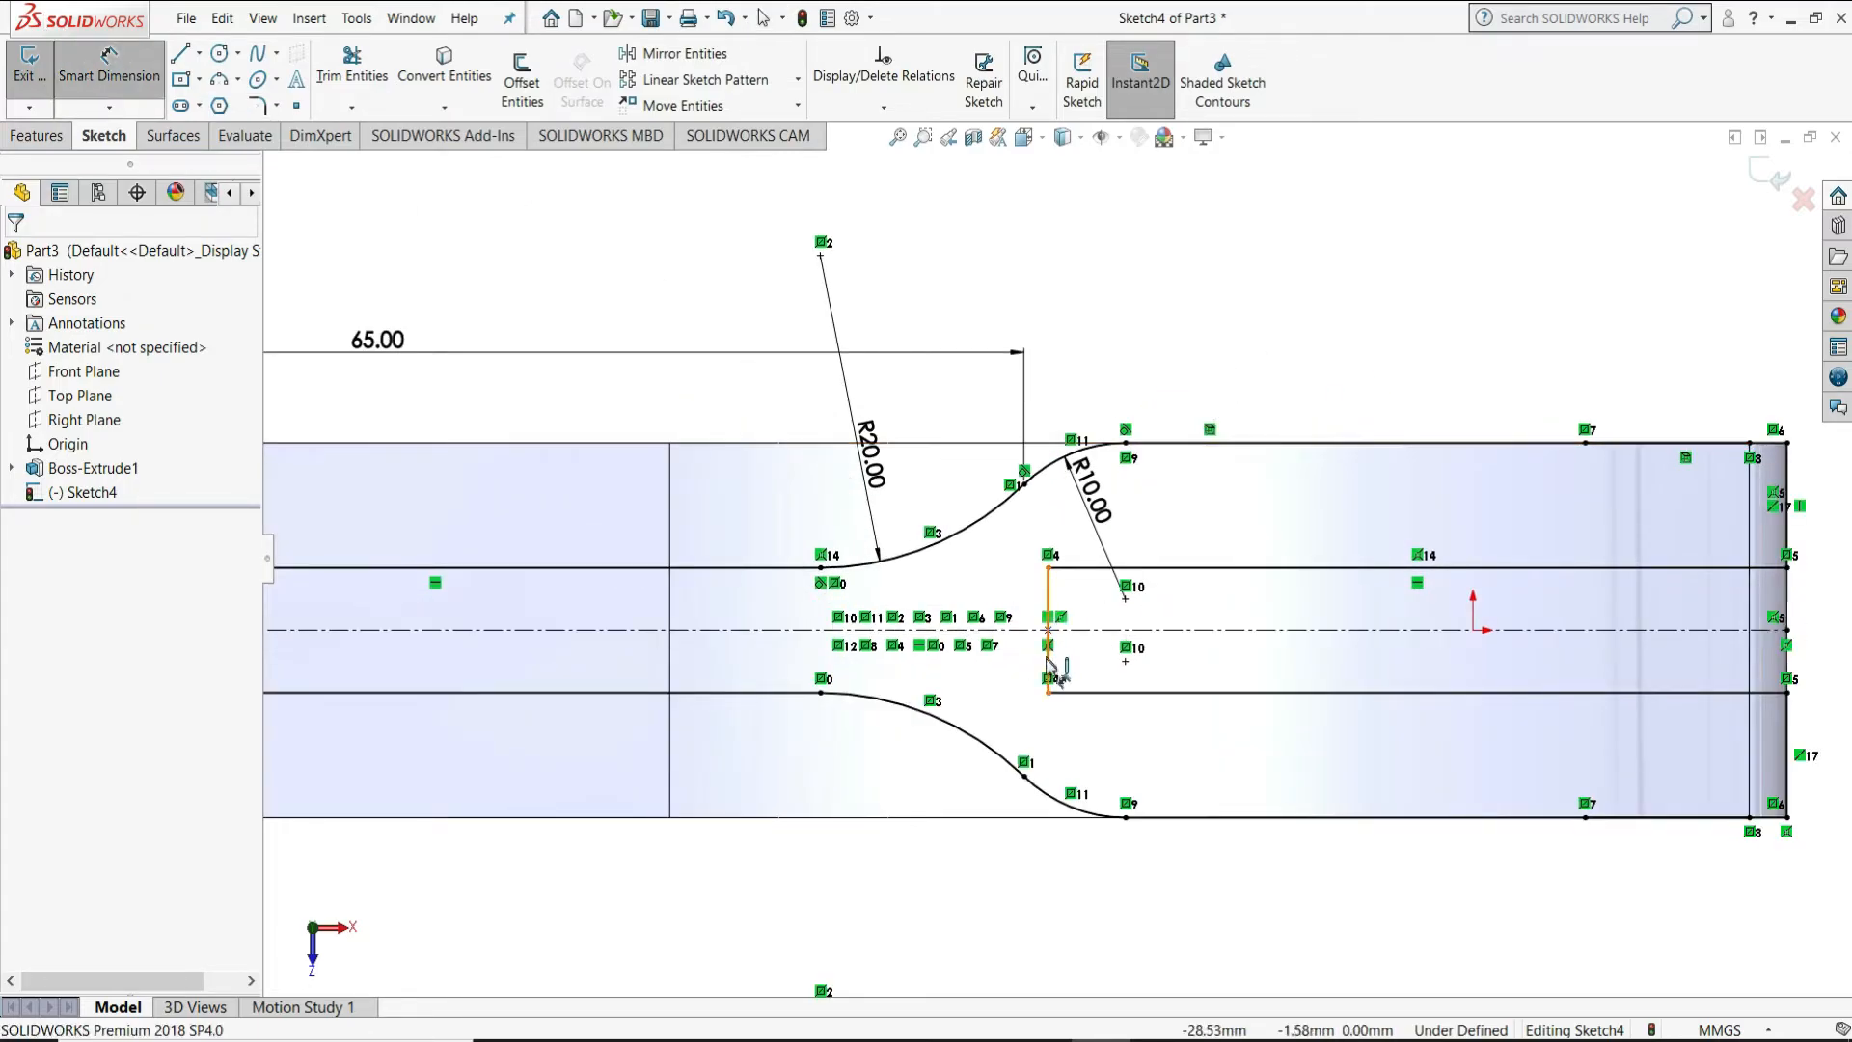
{"action": "left_click", "coordinate": [1048, 663]}
{"action": "left_click", "coordinate": [1786, 693]}
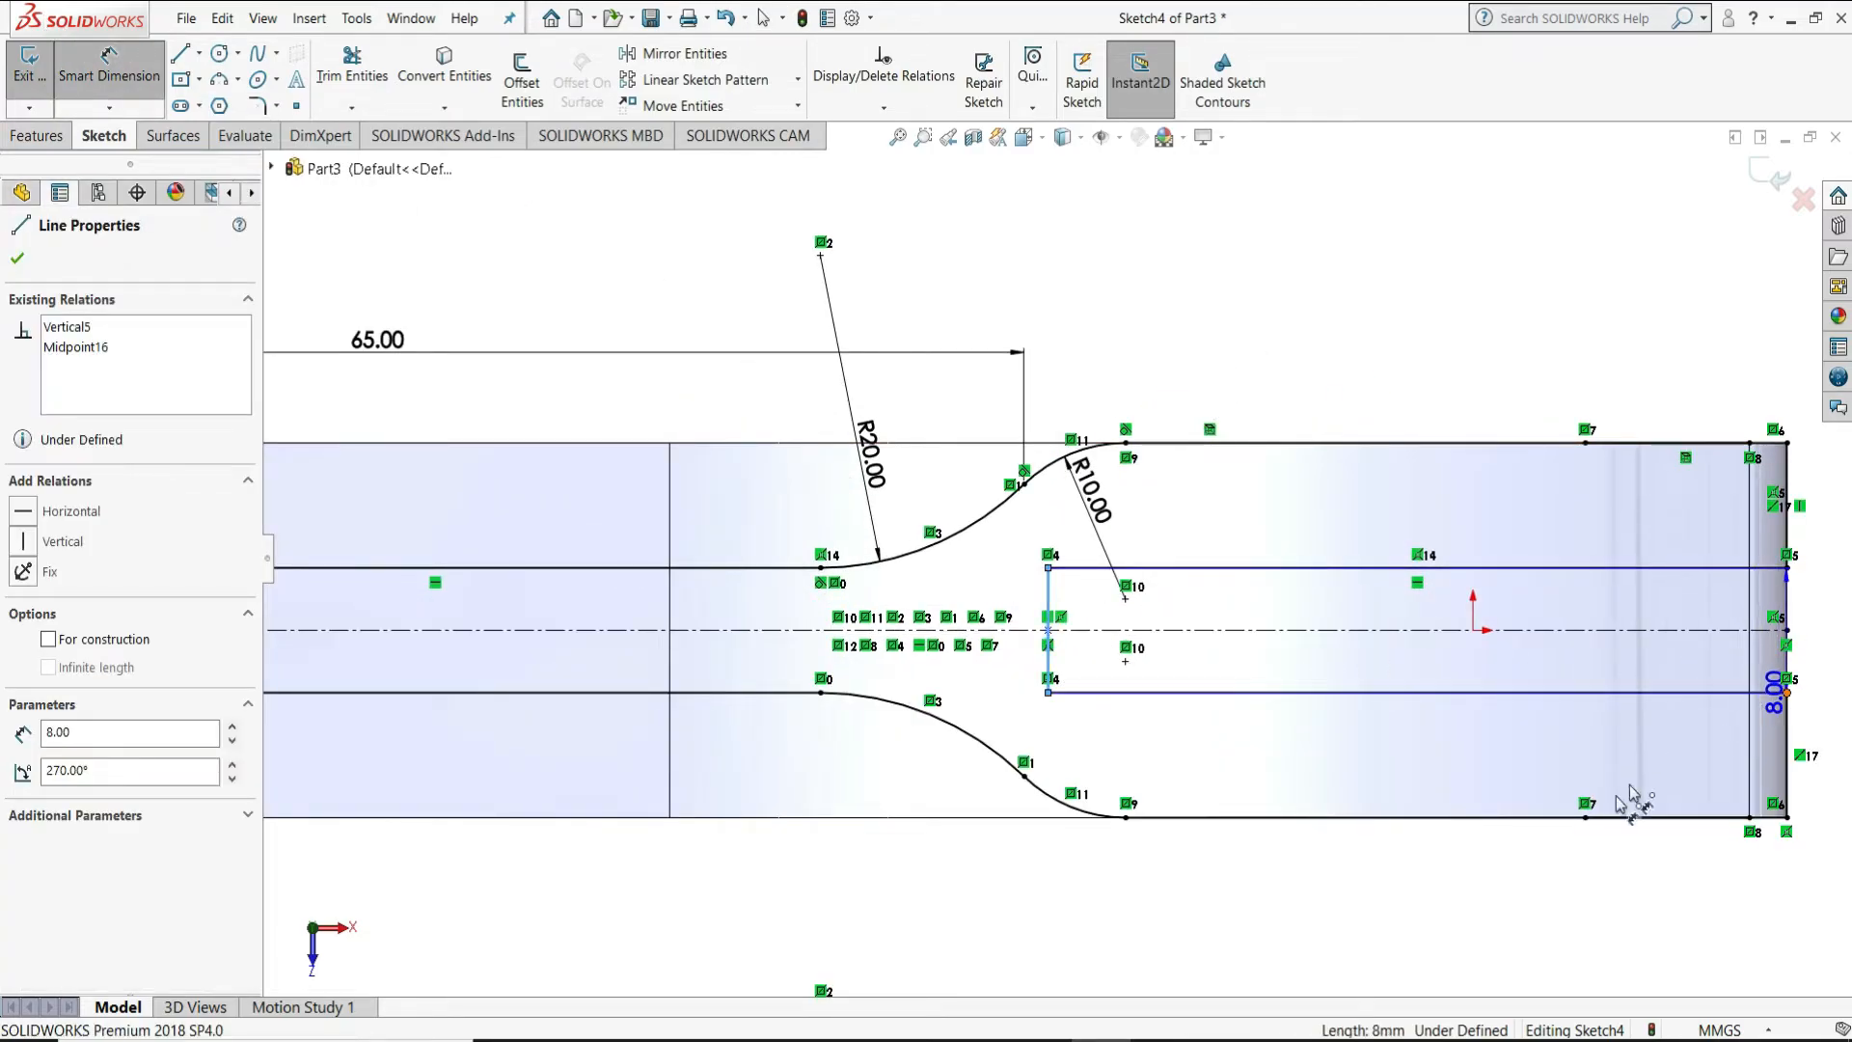
{"action": "left_click", "coordinate": [1335, 945]}
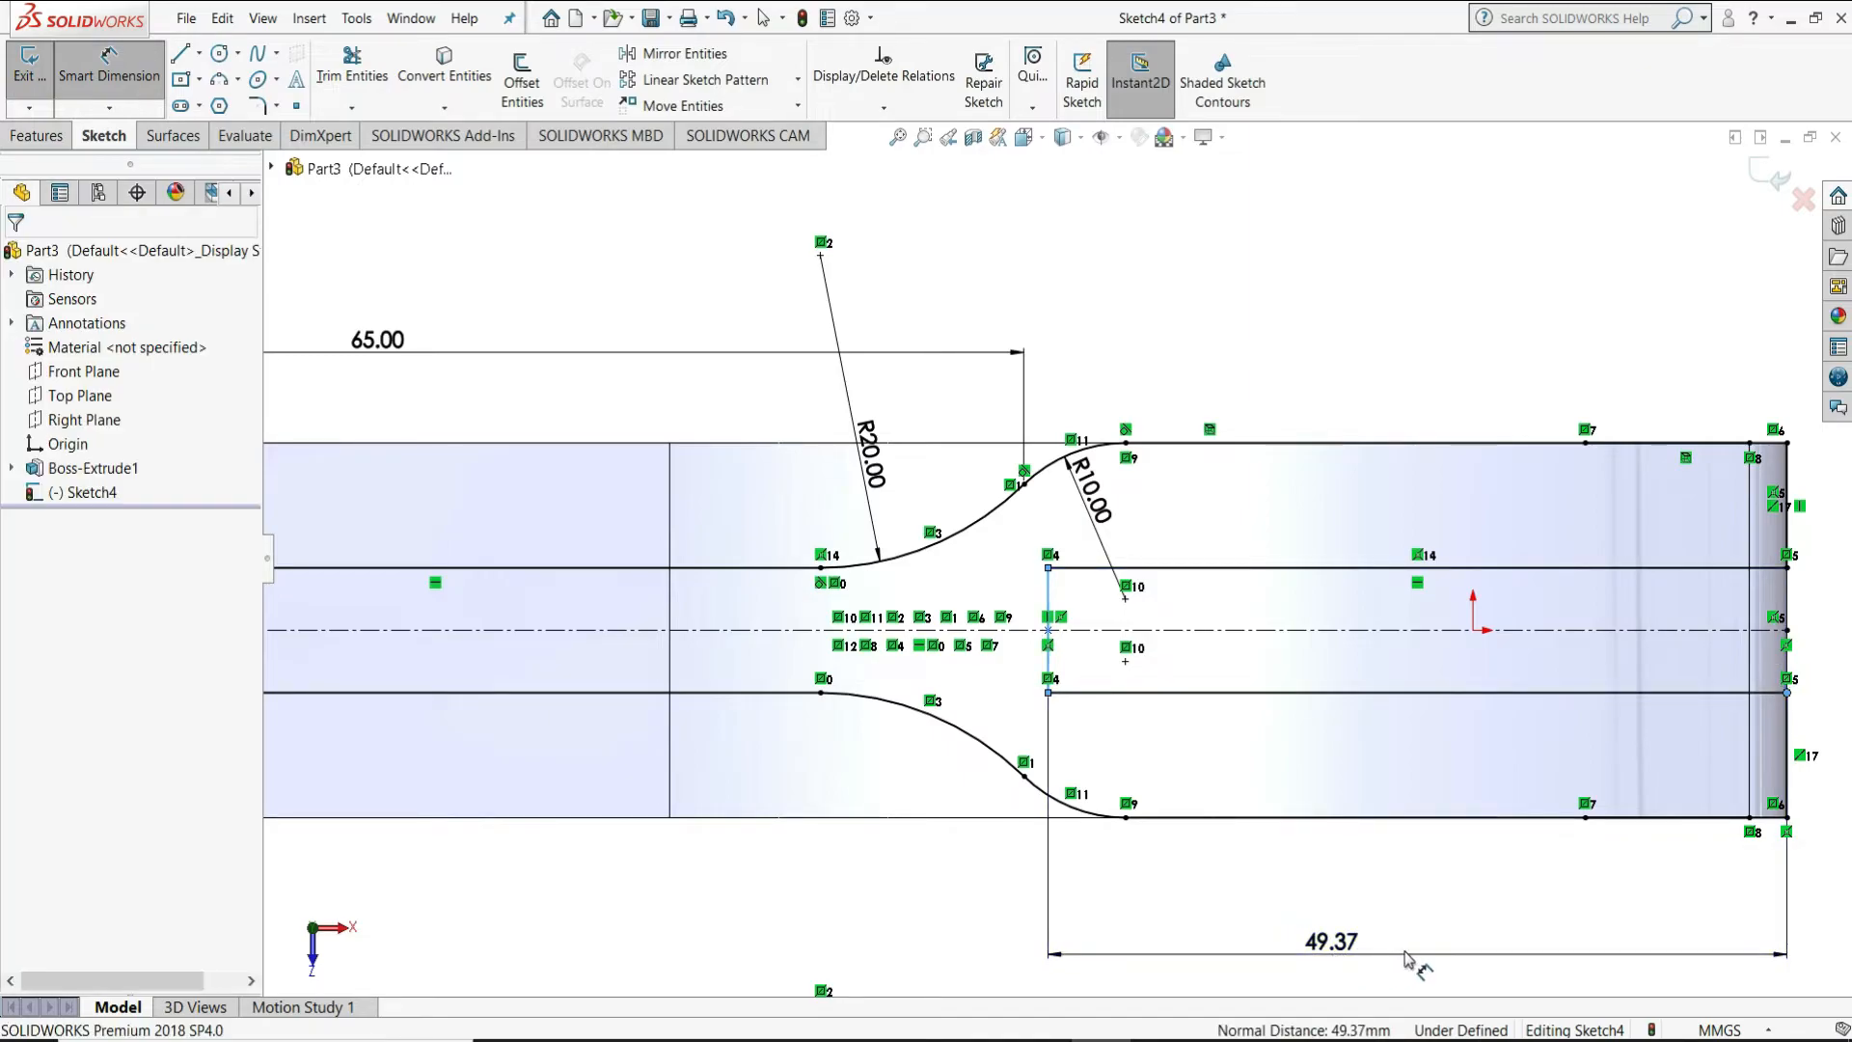
{"action": "type", "text": "44"}
{"action": "key", "text": "Return"}
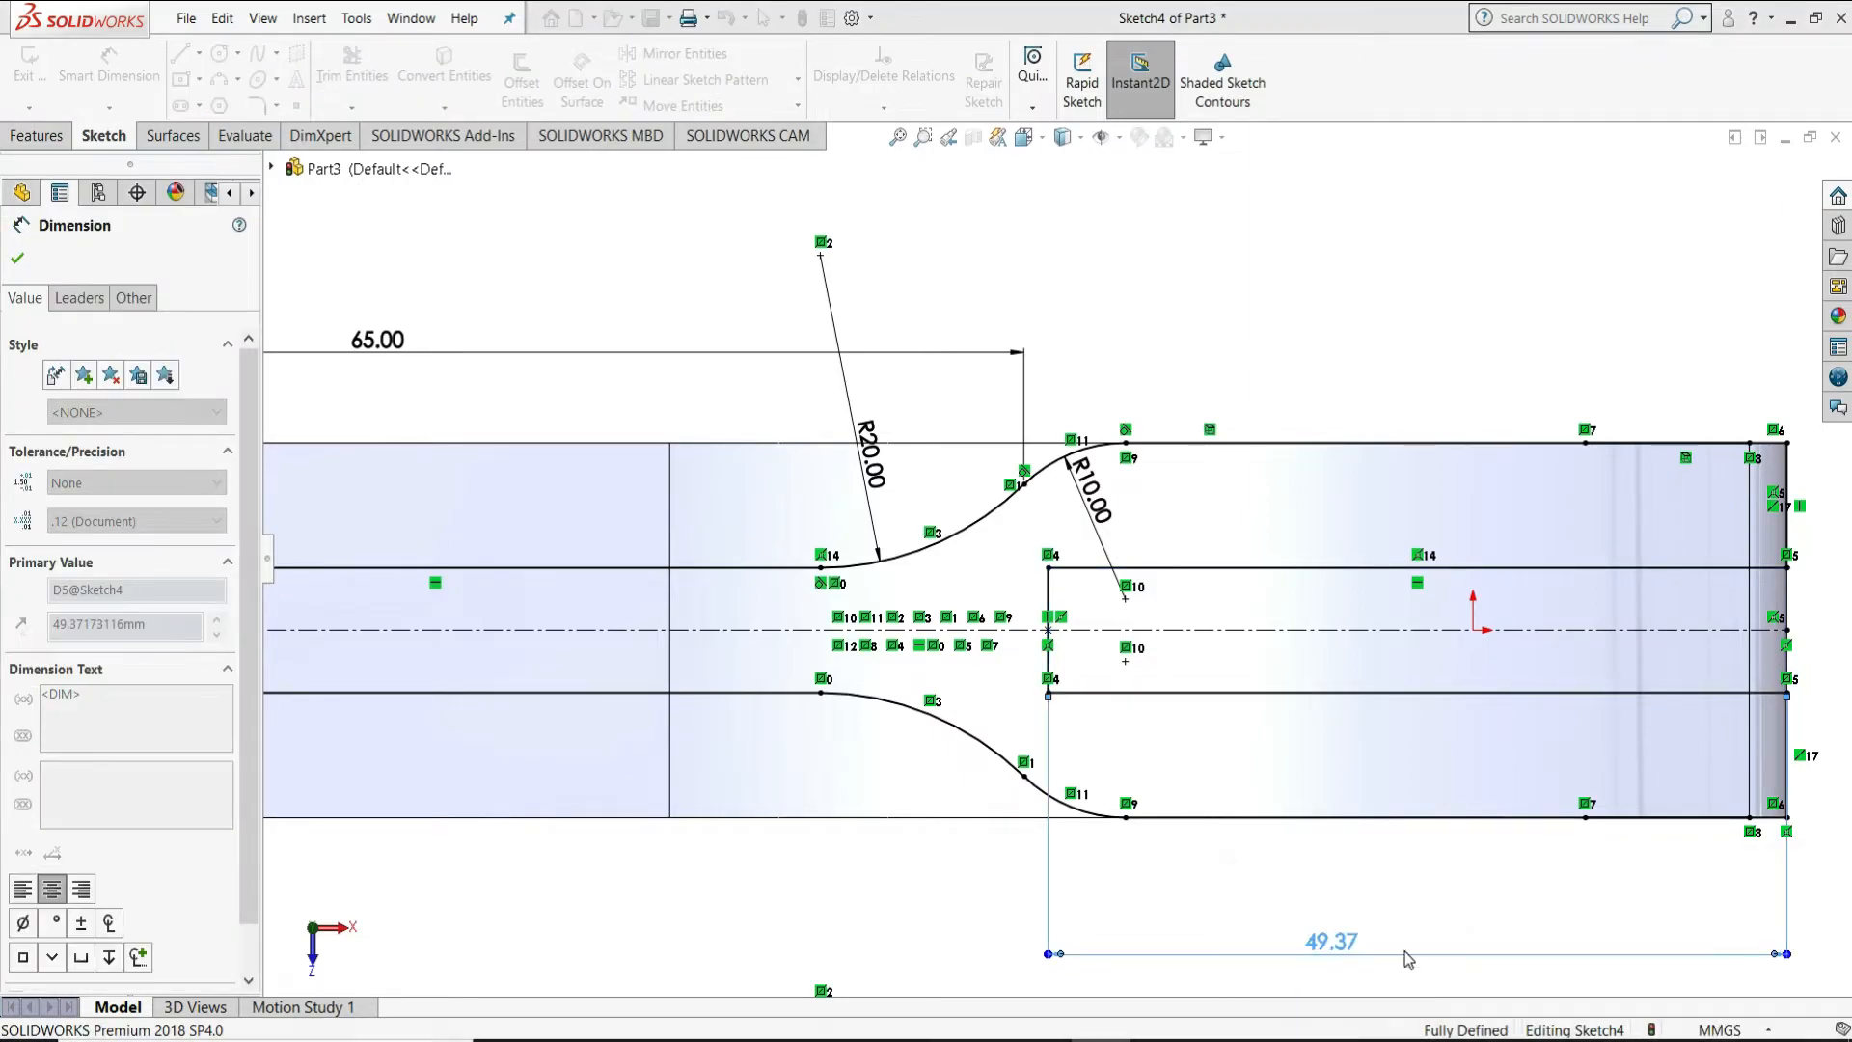
{"action": "right_click", "coordinate": [1457, 903]}
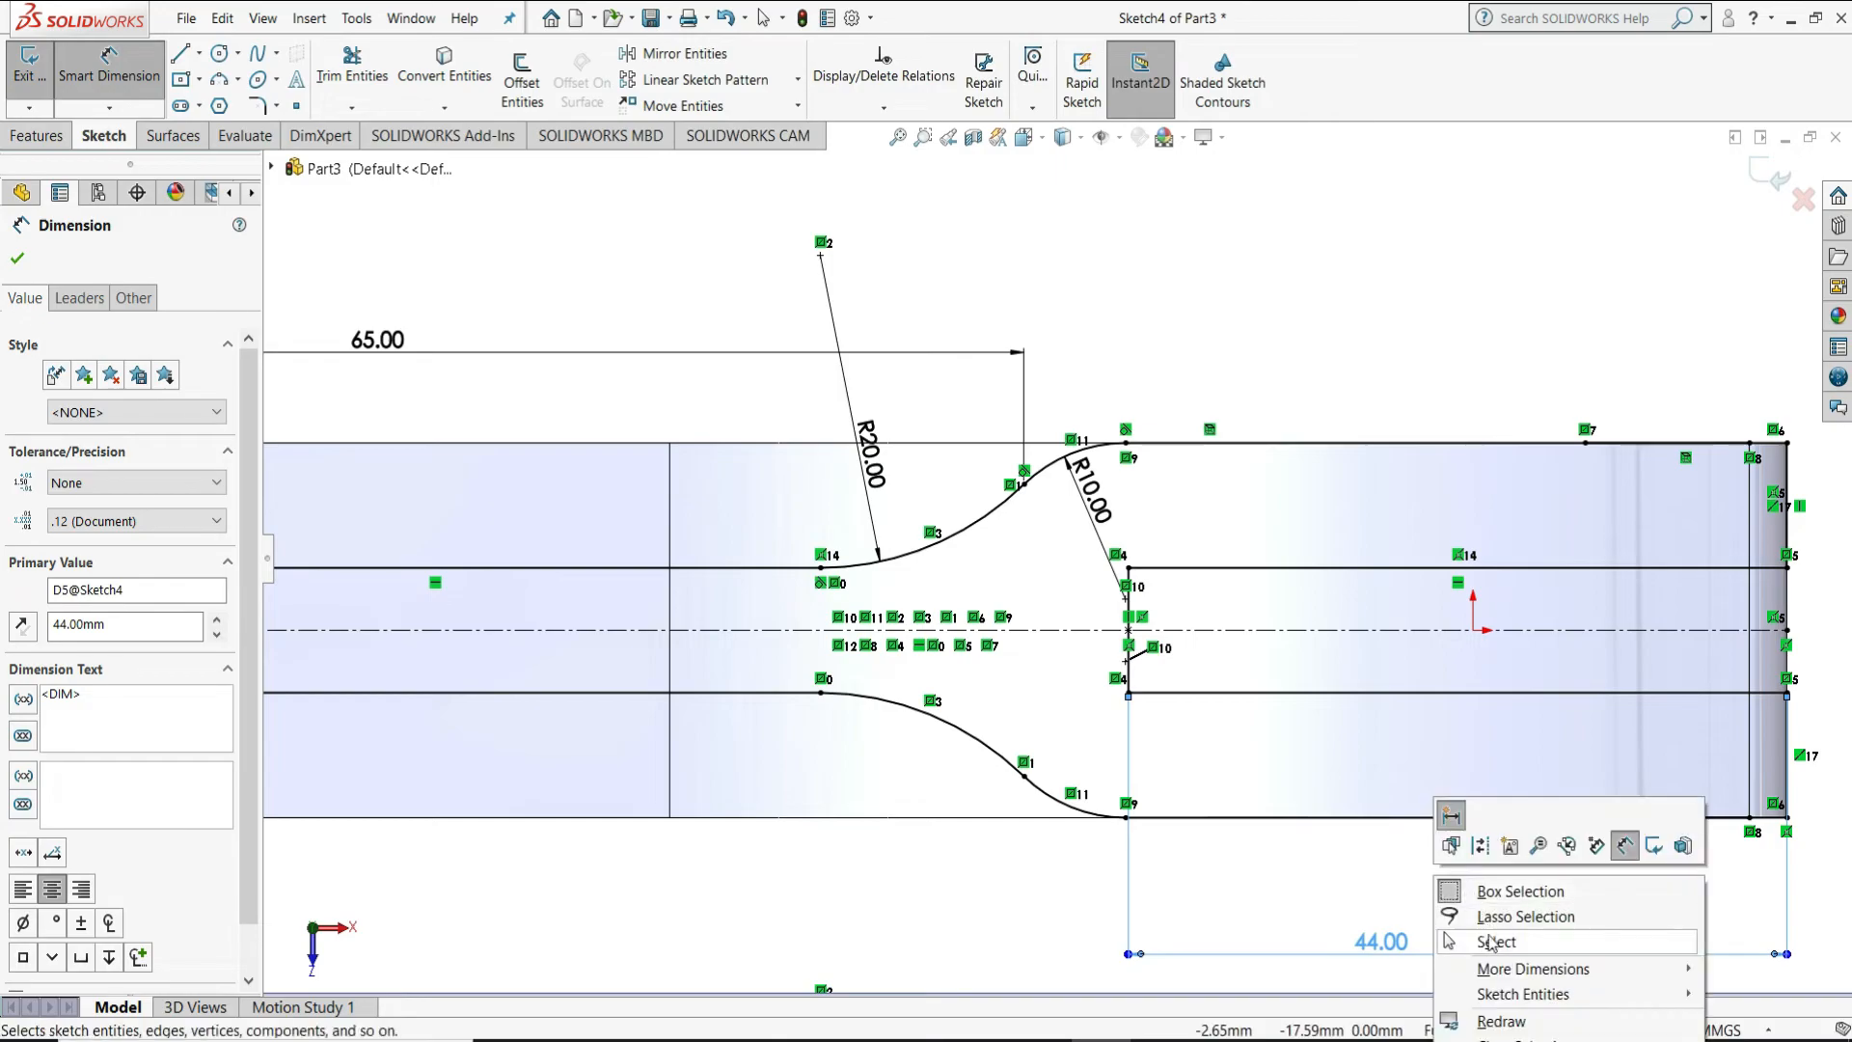
{"action": "left_click", "coordinate": [1490, 938]}
{"action": "key", "text": "f"}
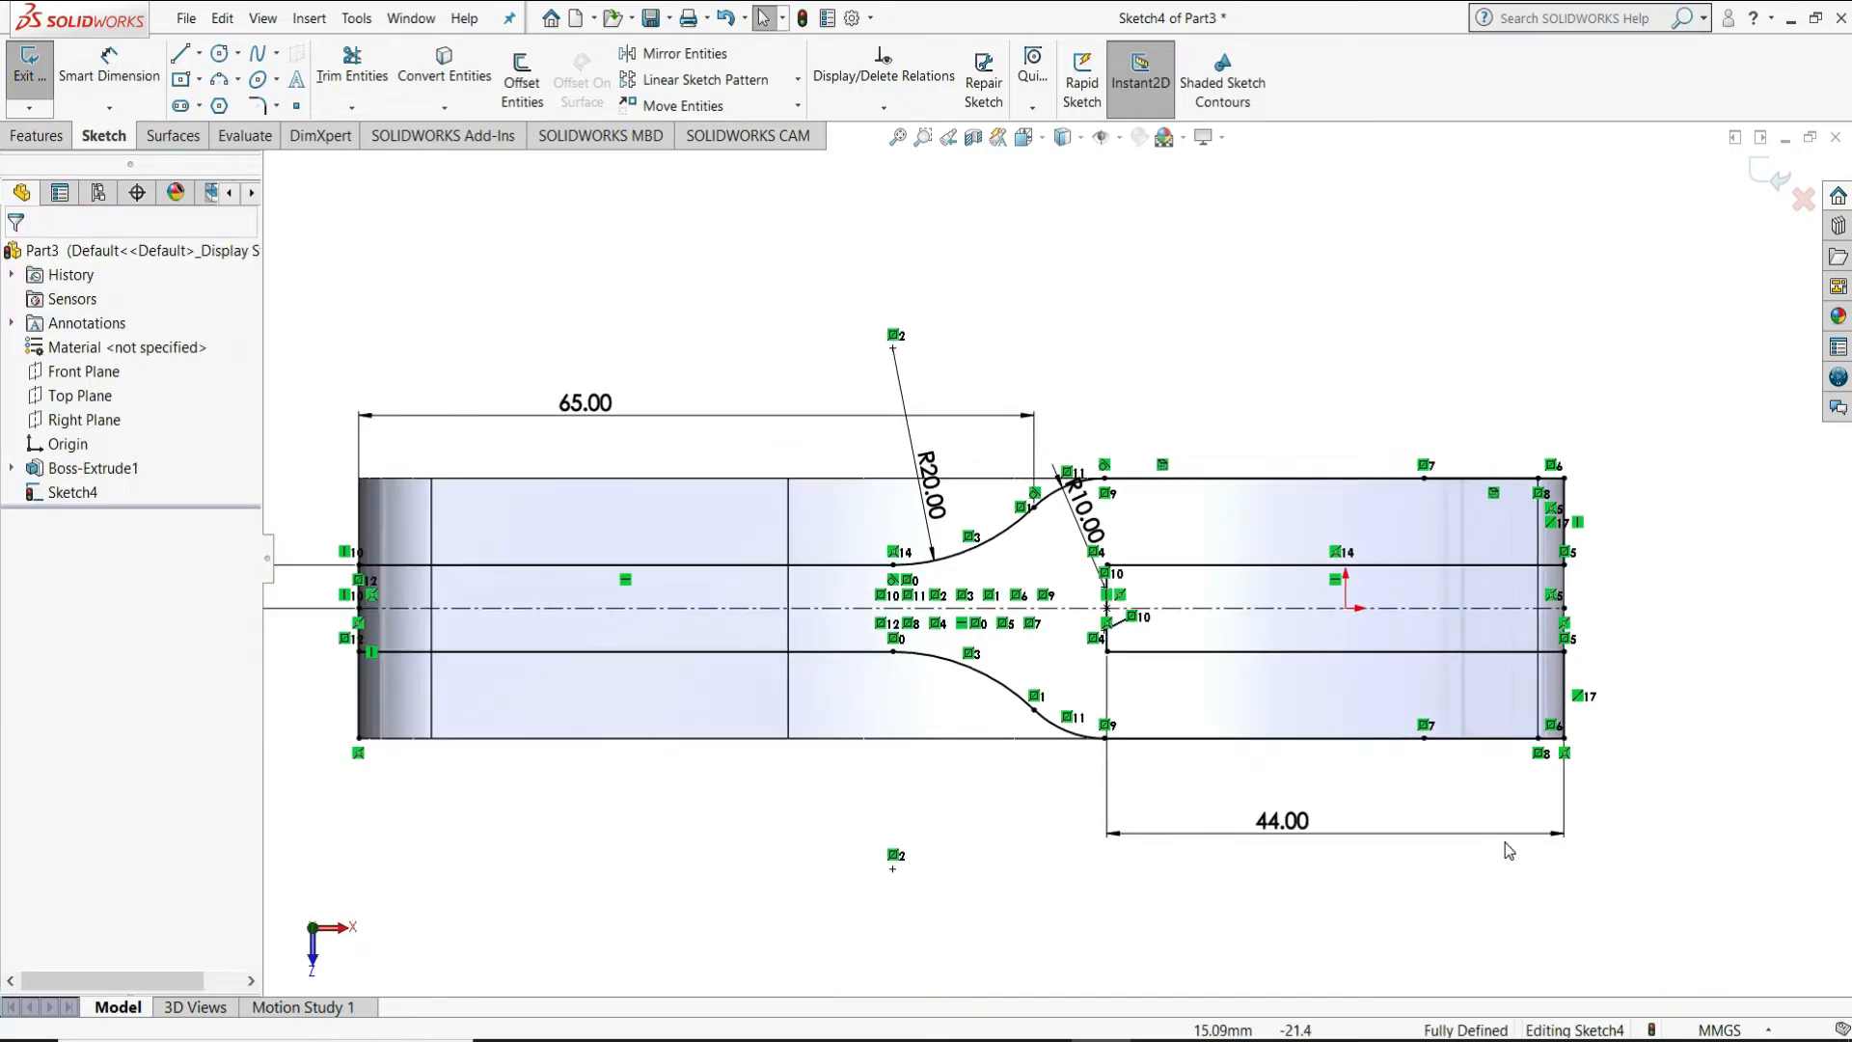
Trim away the part of the left vertical line that extends below the mirrored profile
{"action": "left_click", "coordinate": [352, 68]}
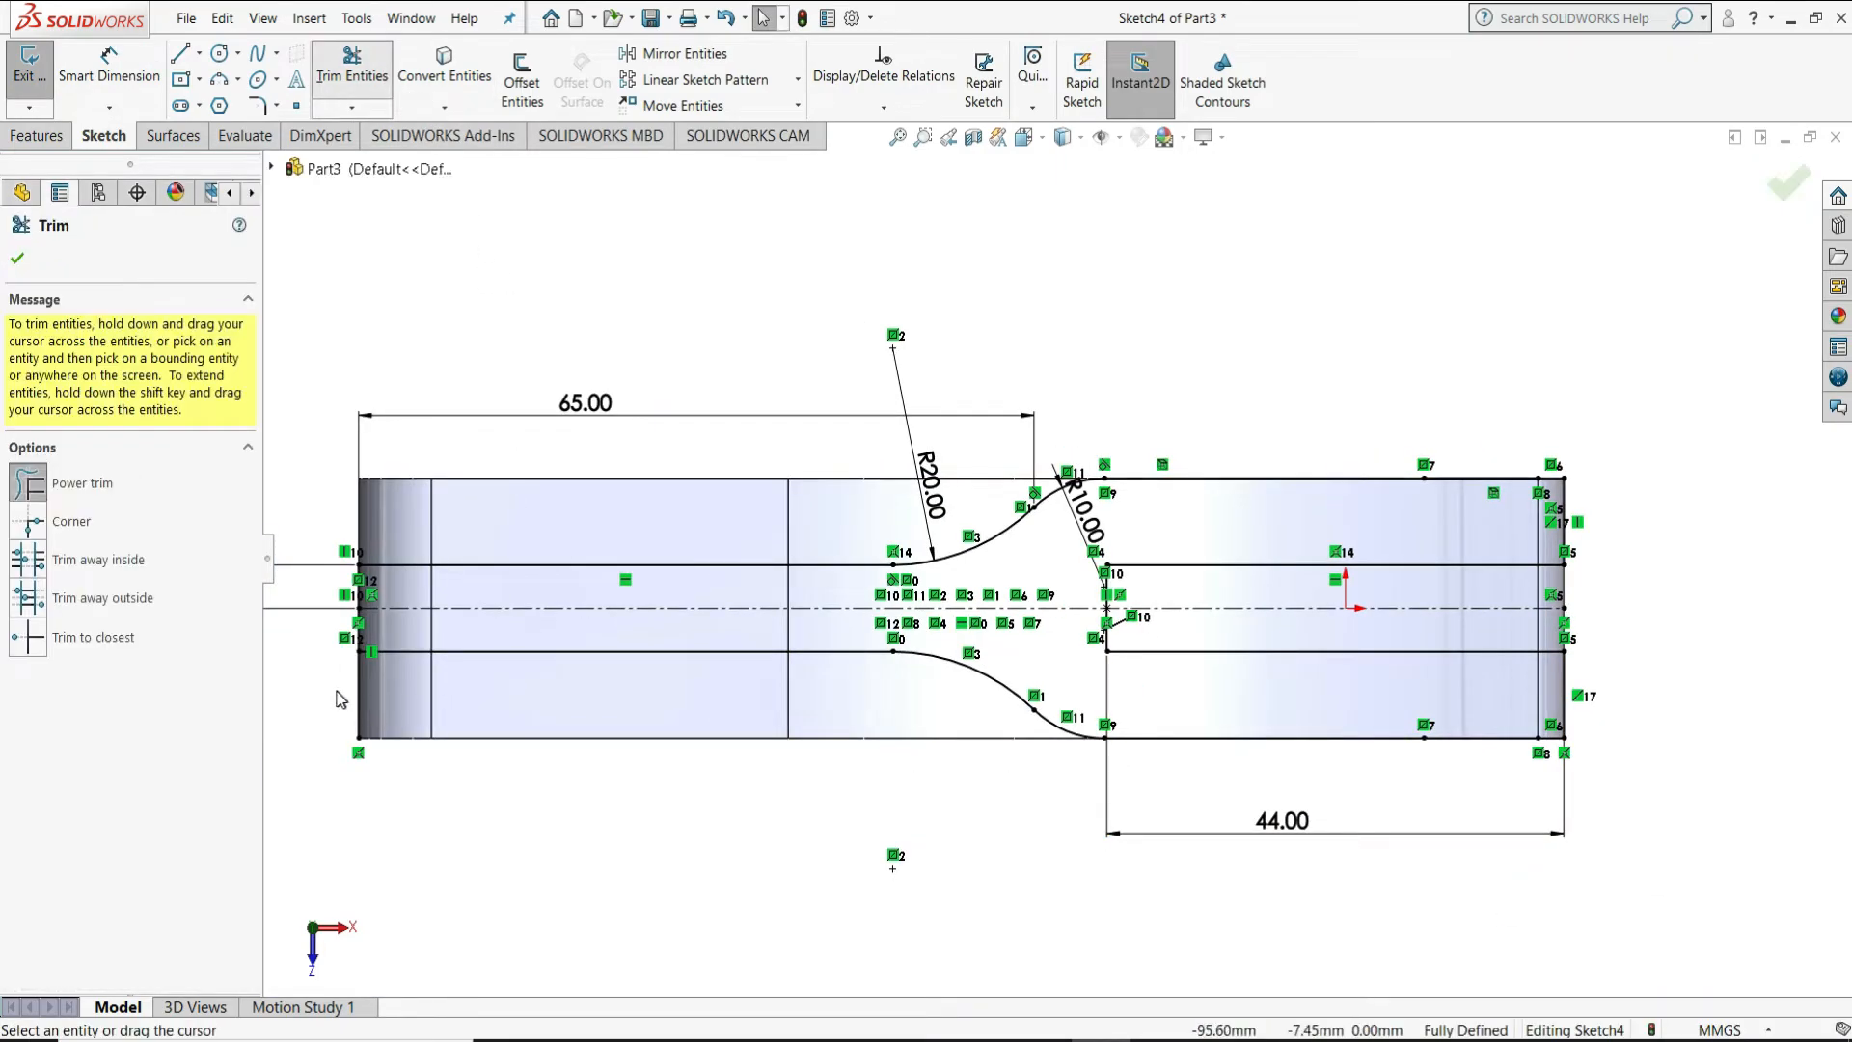
{"action": "left_click_drag", "start_coordinate": [339, 693], "coordinate": [415, 728]}
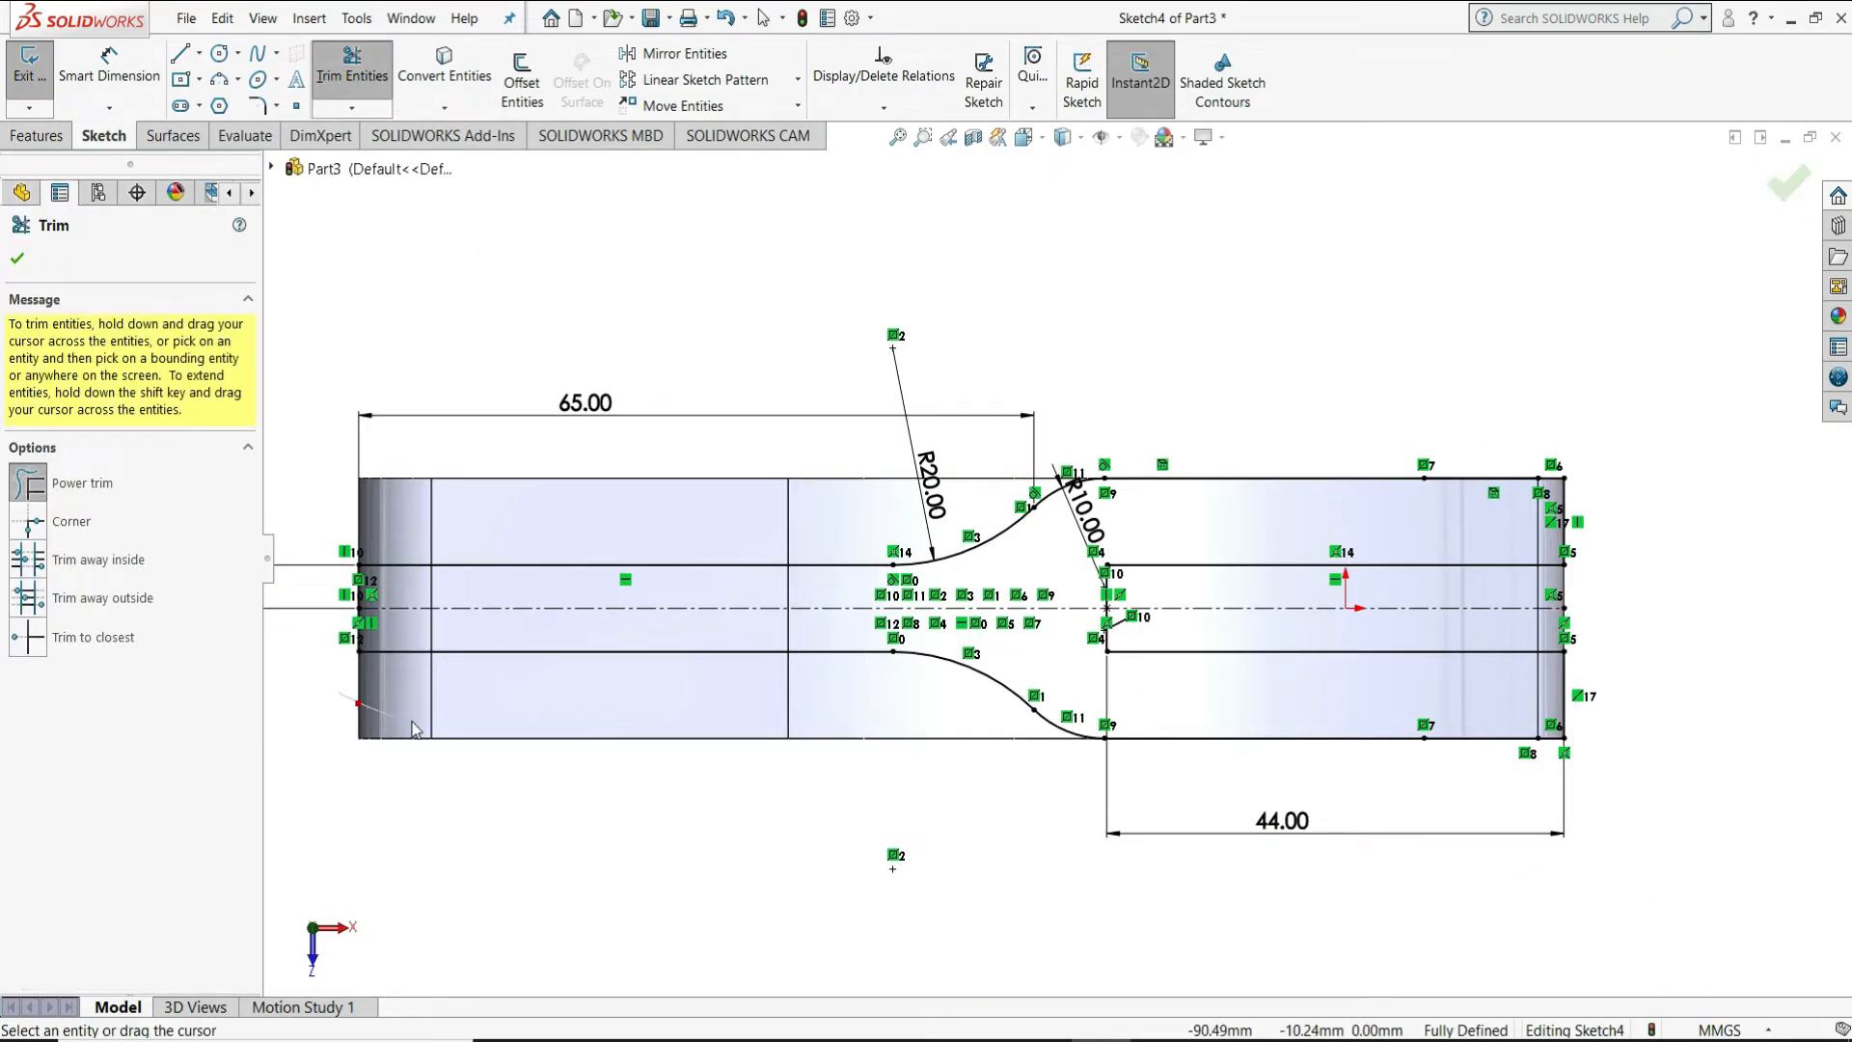
{"action": "left_click", "coordinate": [17, 258]}
Start an extruded cut from the sketch without the thin feature and select the six profile regions, leaving out the slot, as contours
{"action": "left_click", "coordinate": [34, 138]}
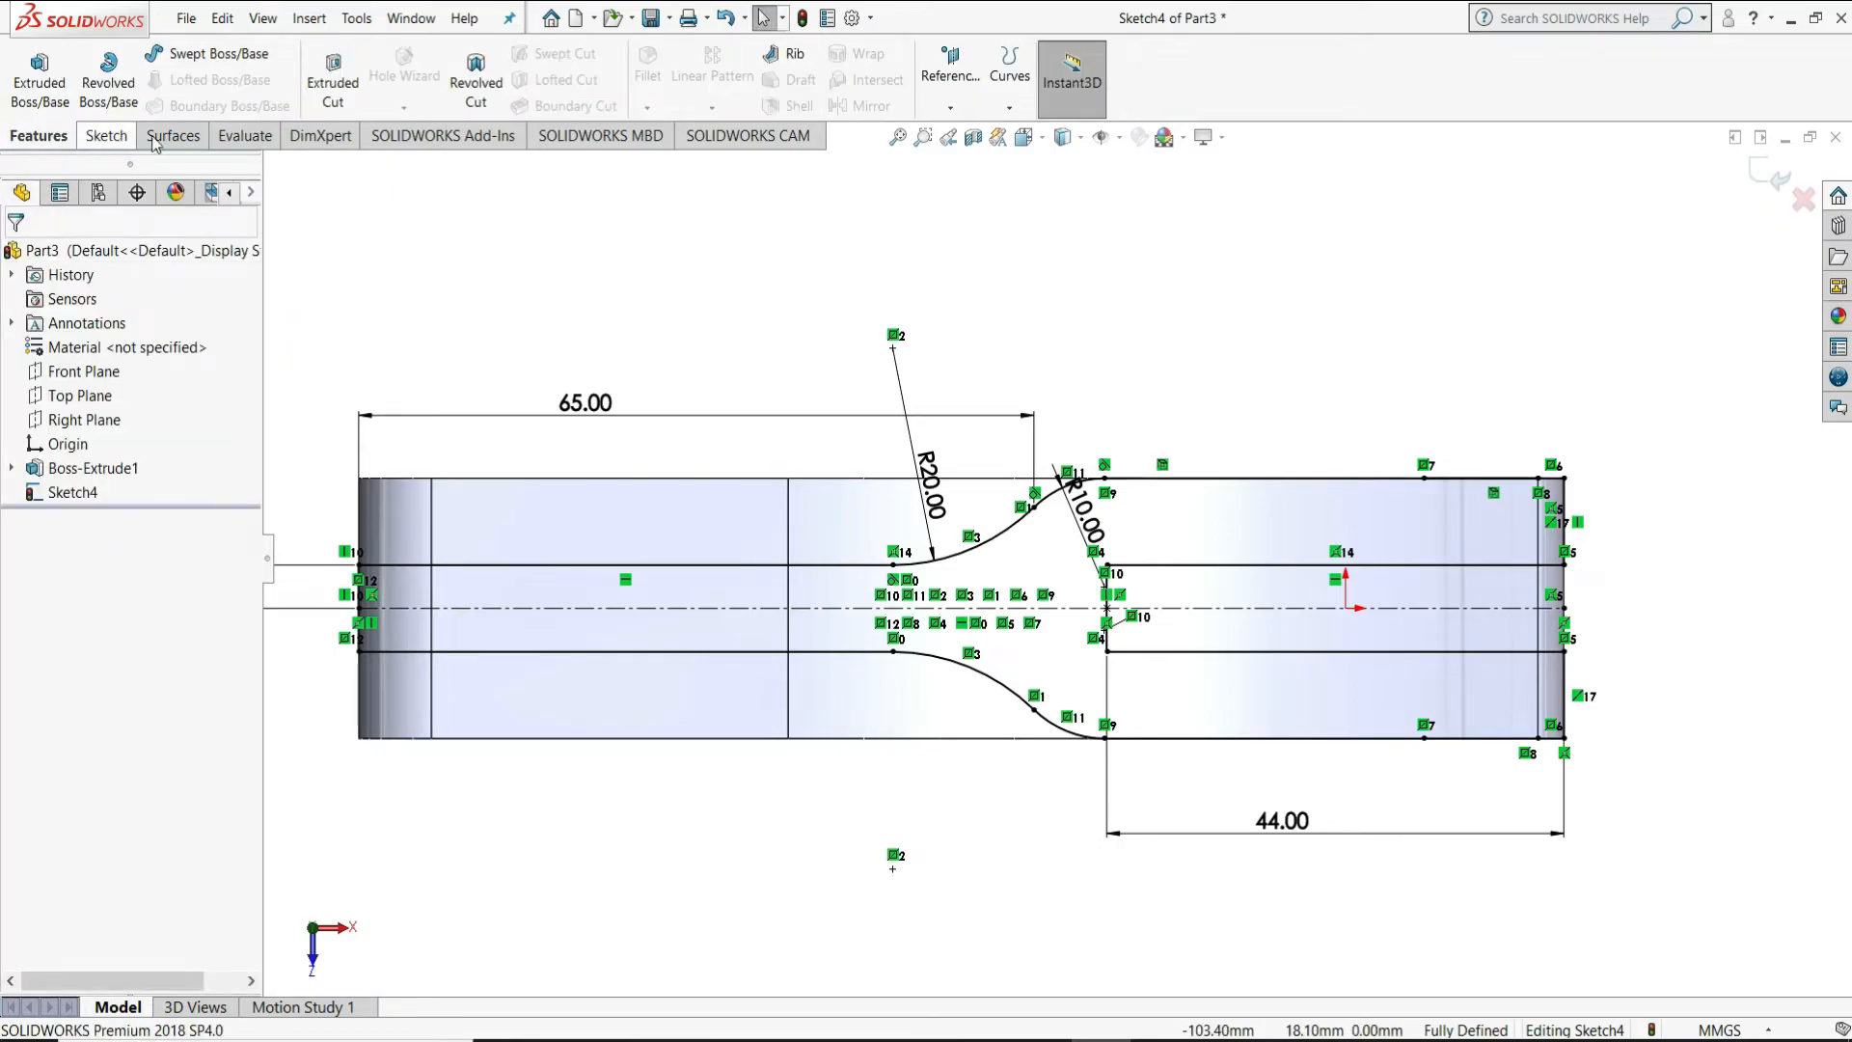
{"action": "left_click", "coordinate": [332, 77]}
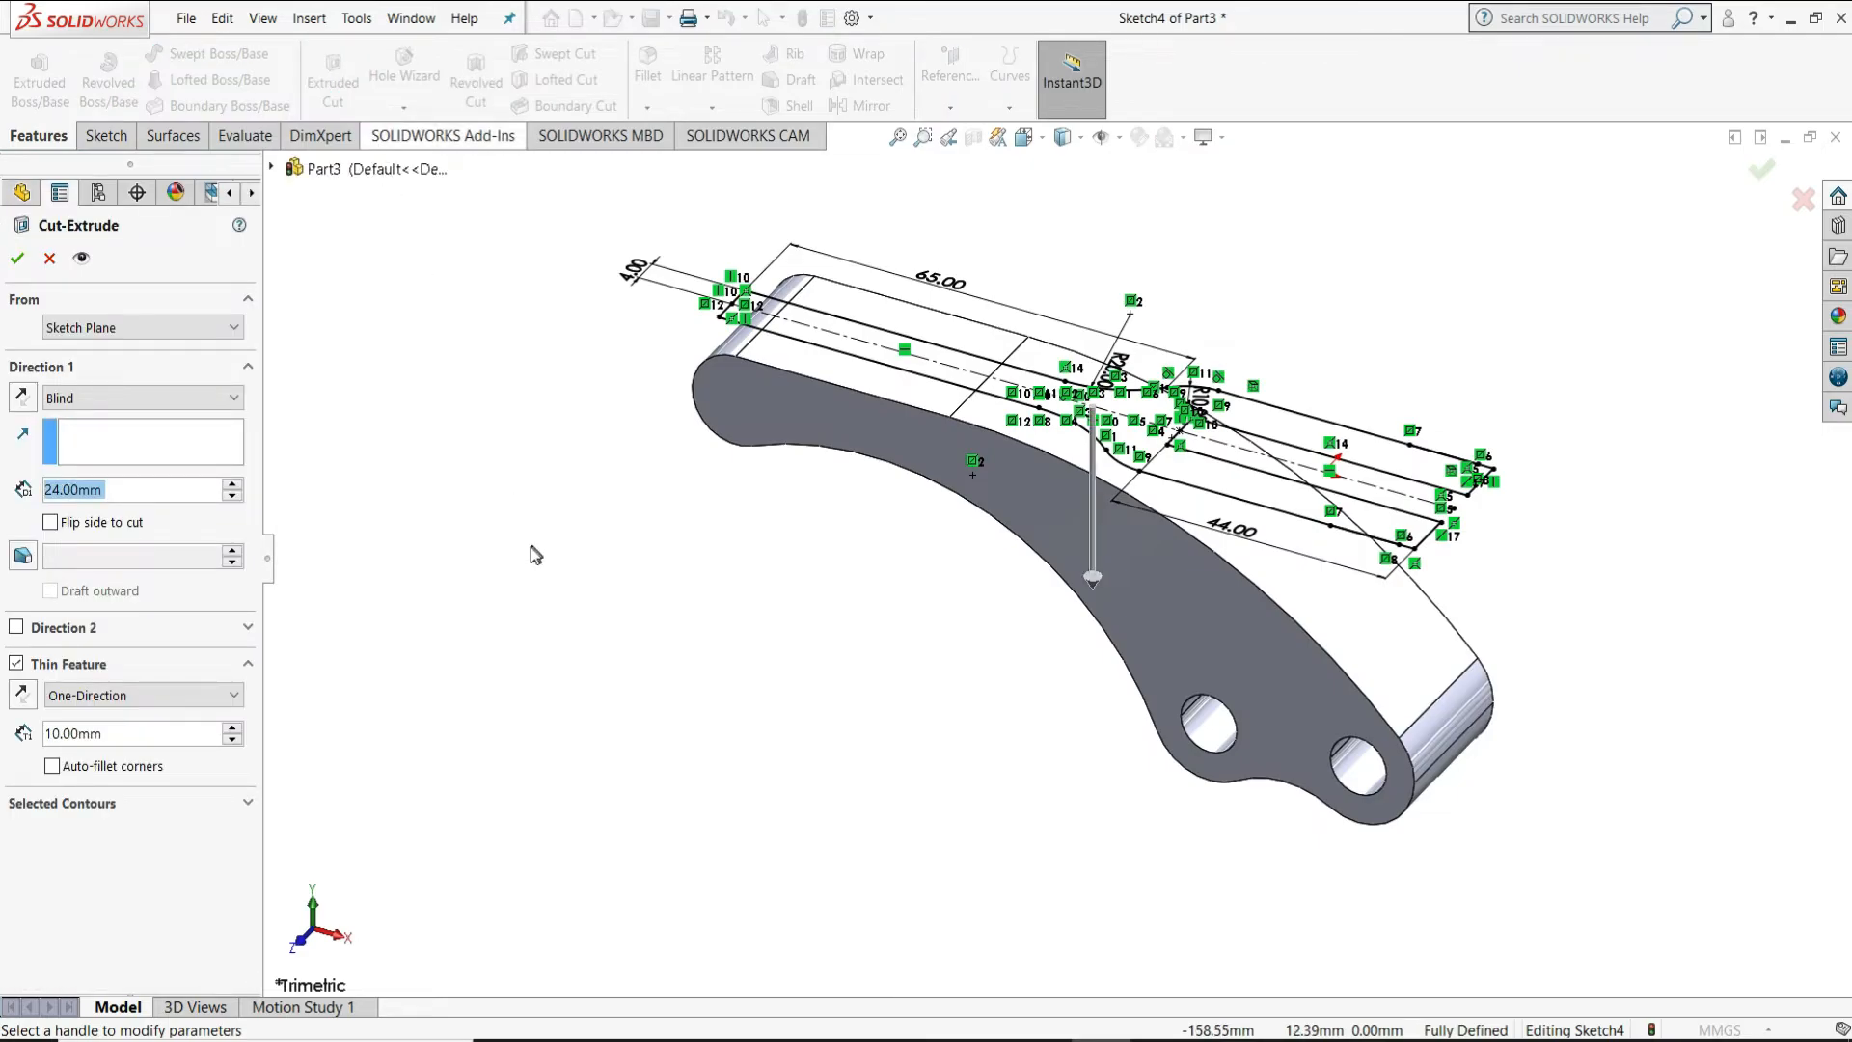
{"action": "left_click", "coordinate": [17, 661]}
{"action": "left_click", "coordinate": [246, 594]}
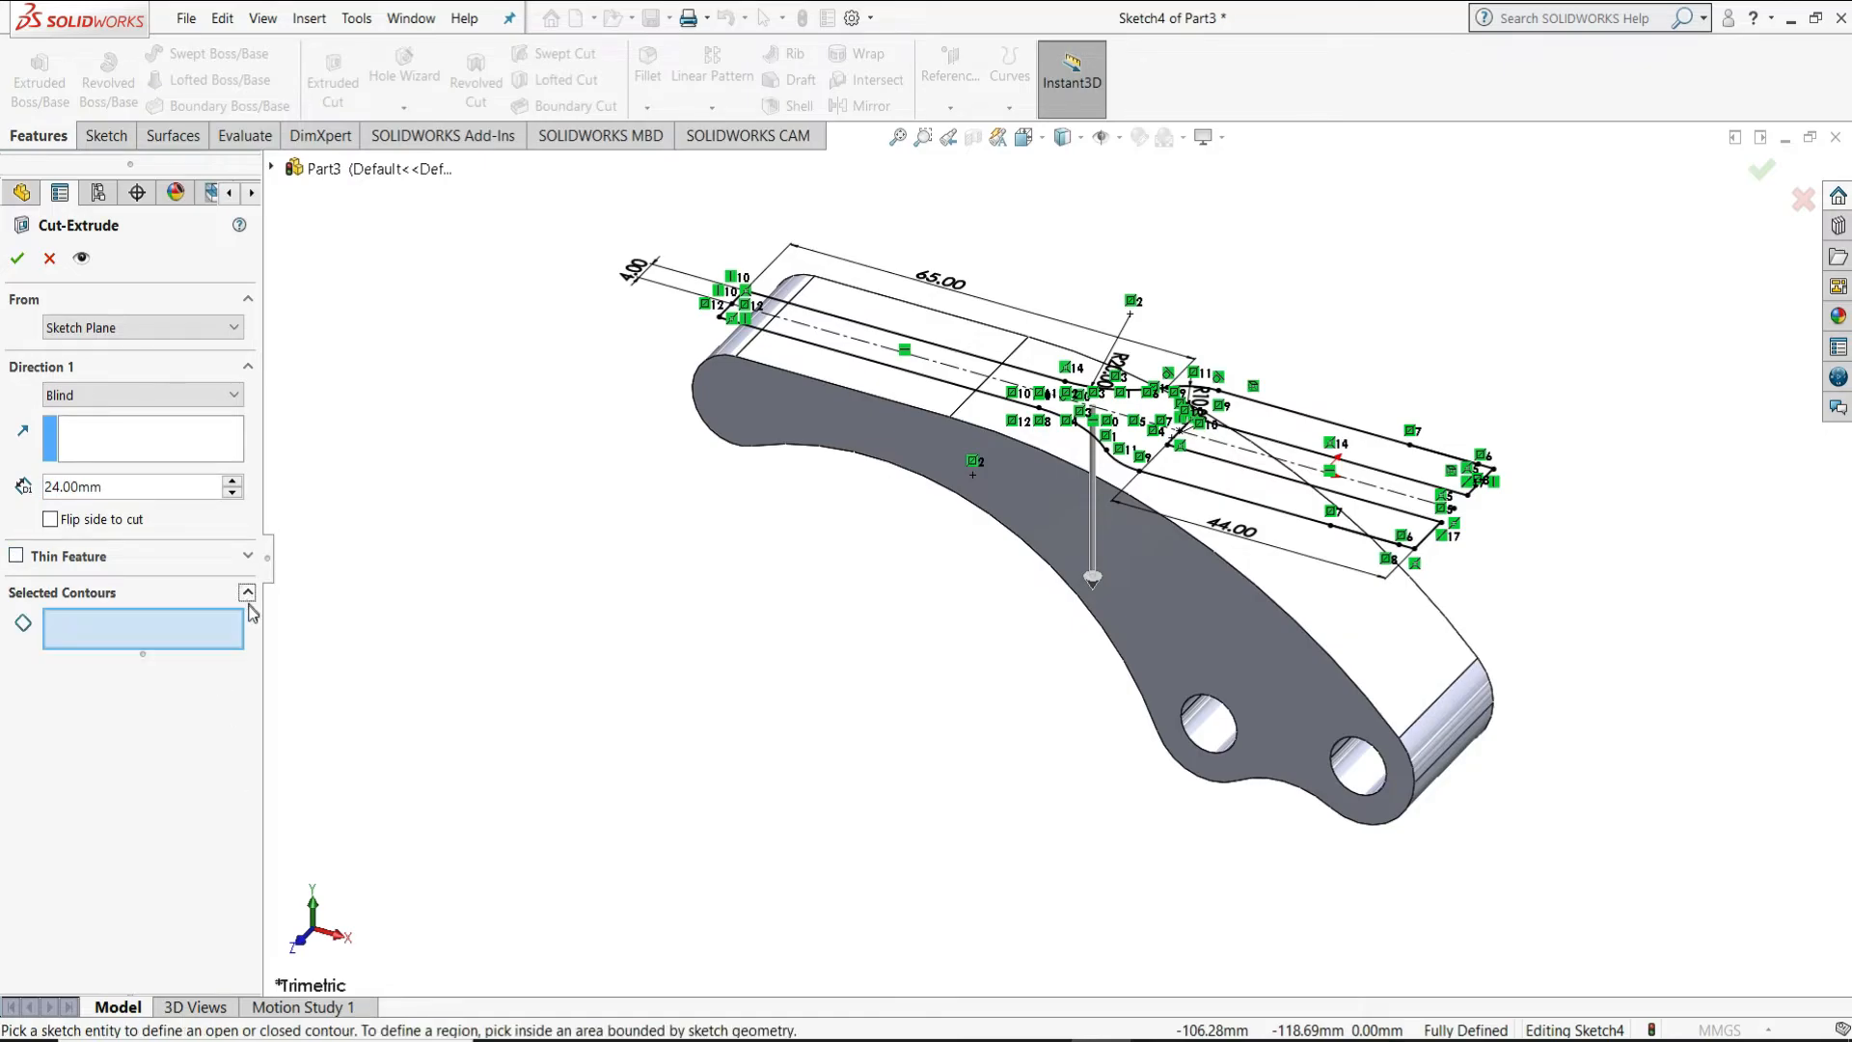
{"action": "left_click", "coordinate": [1403, 479]}
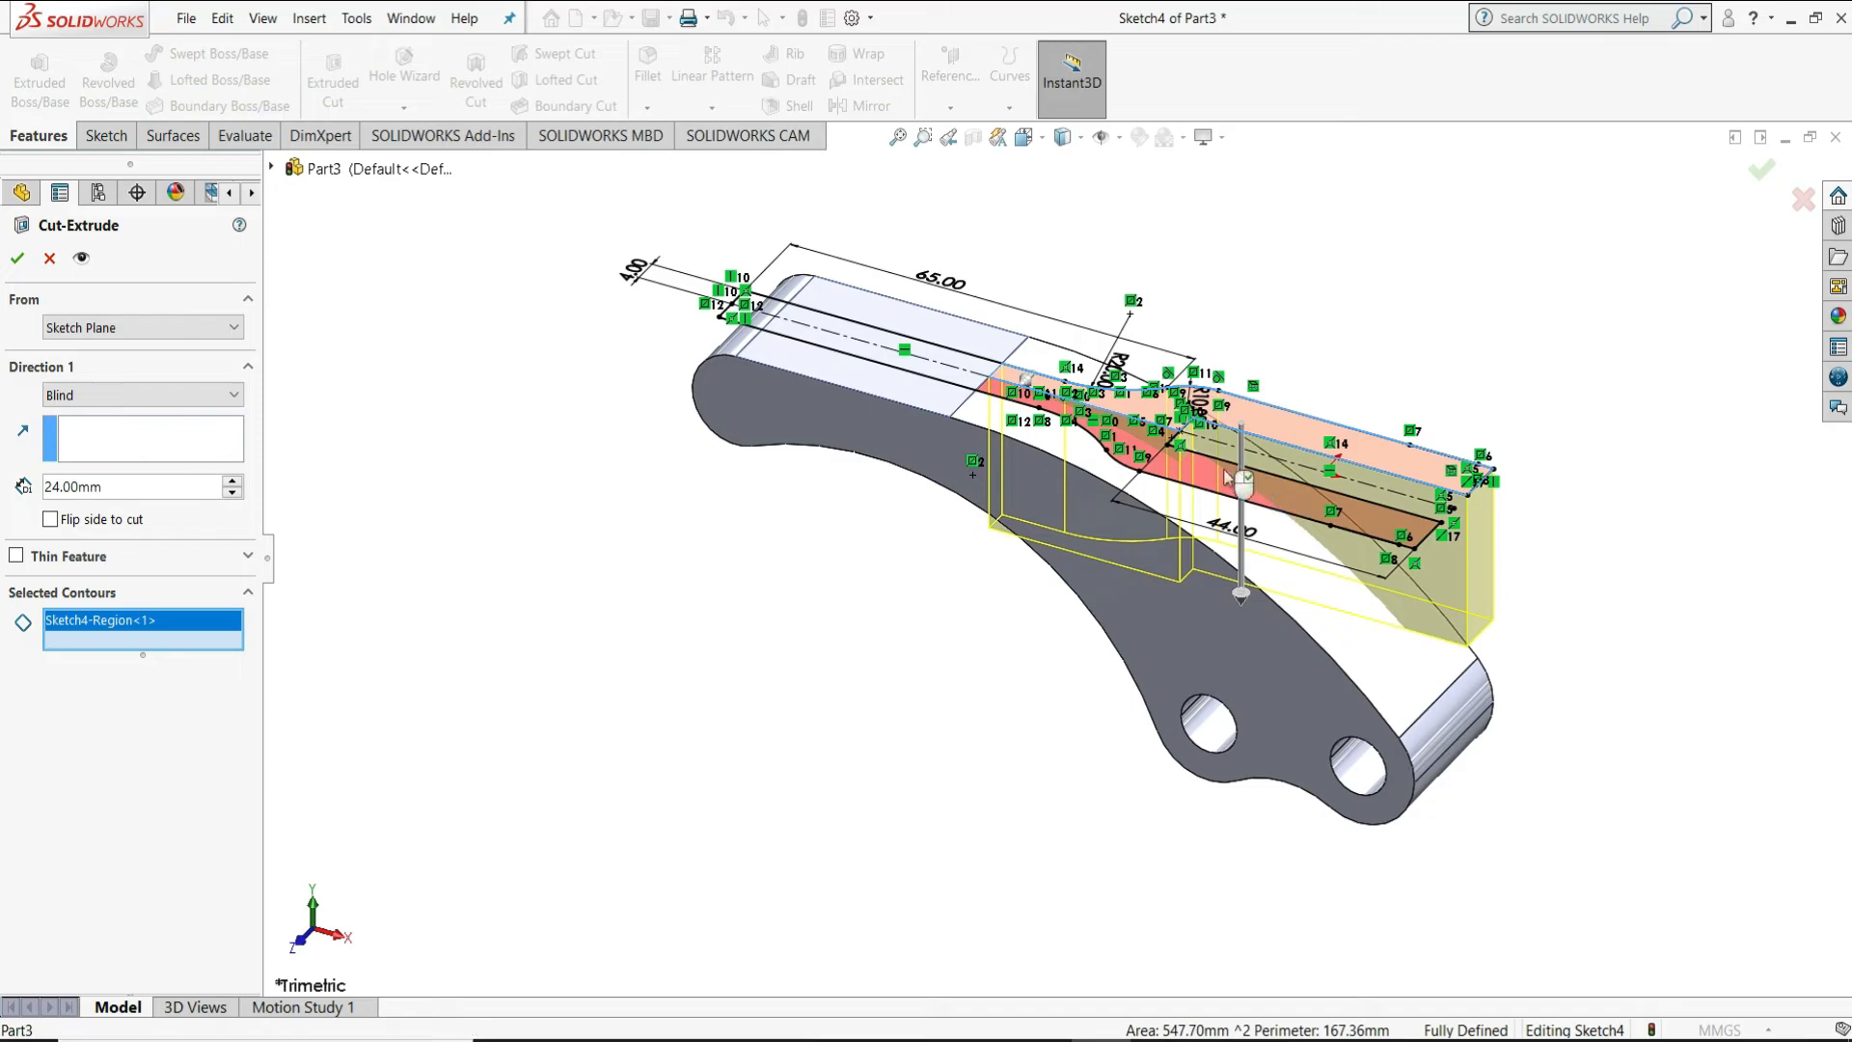
{"action": "left_click", "coordinate": [1284, 512]}
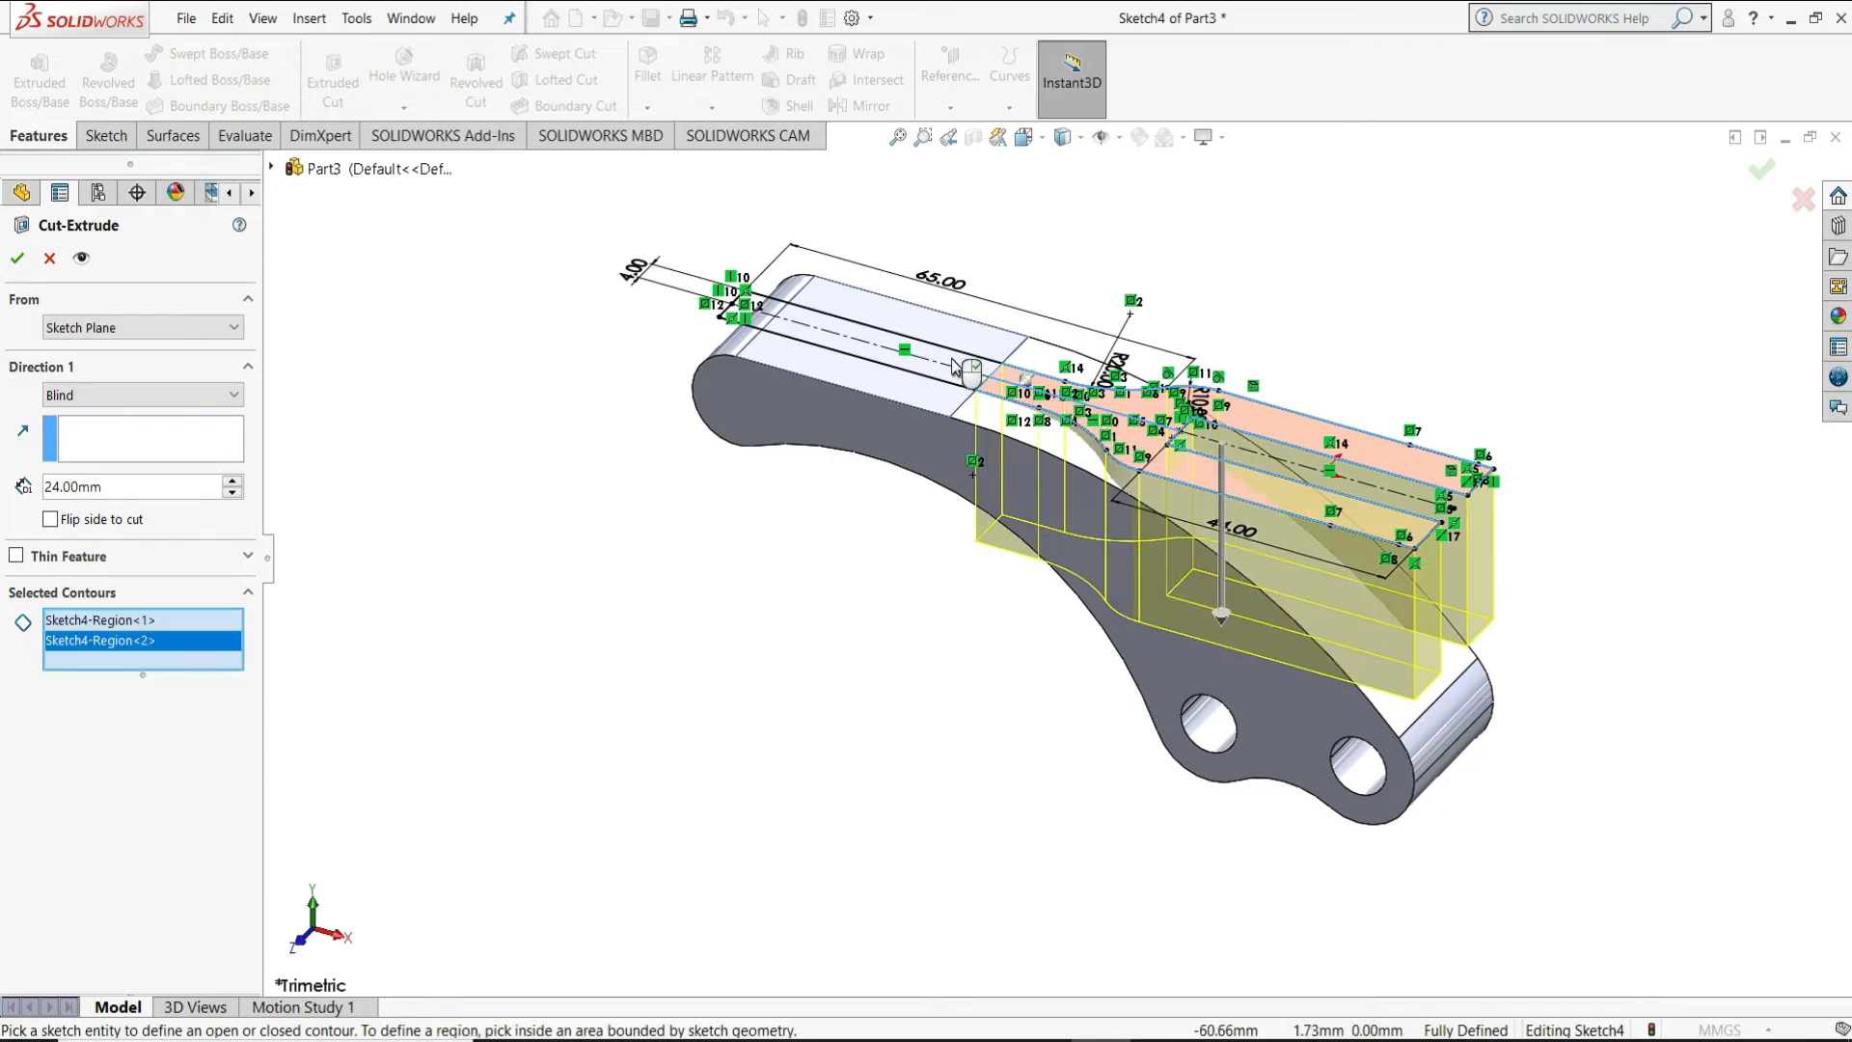
{"action": "left_click", "coordinate": [779, 330]}
{"action": "scroll", "coordinate": [783, 333], "scroll_direction": "down", "scroll_amount": 3}
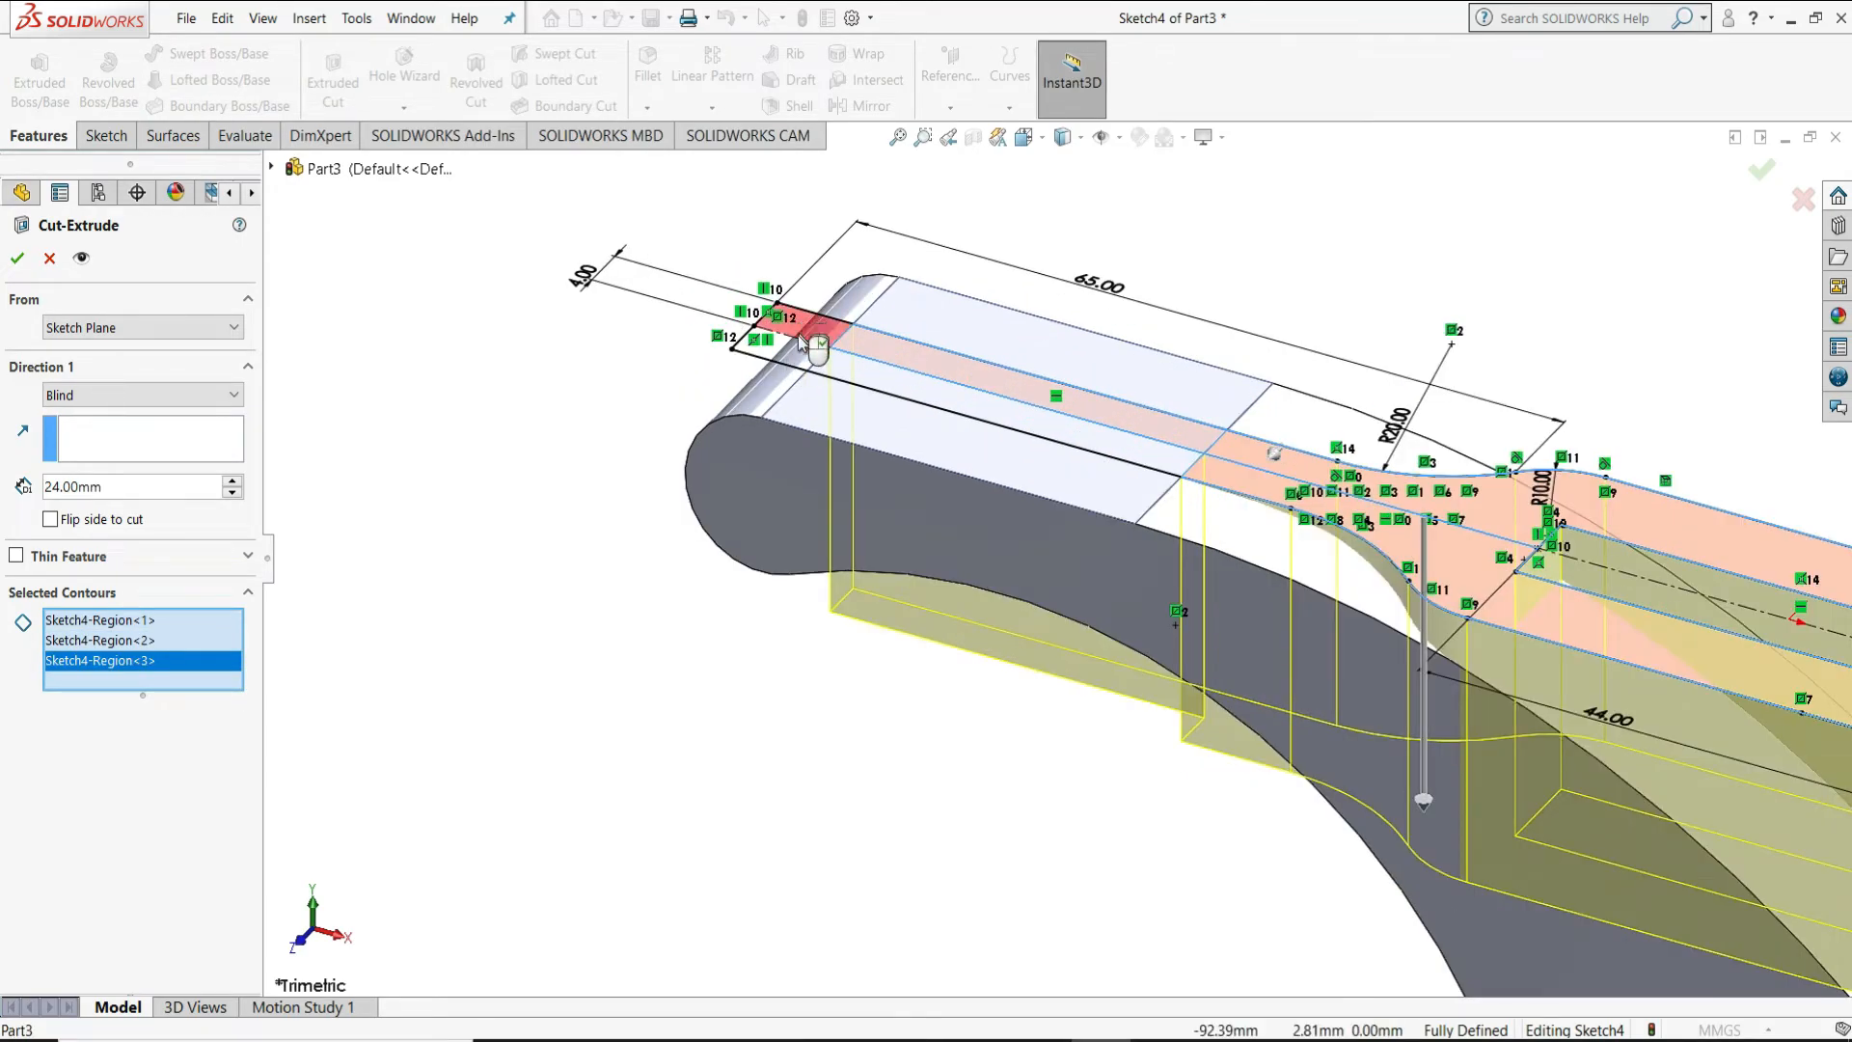
{"action": "left_click", "coordinate": [800, 326]}
{"action": "left_click", "coordinate": [786, 343]}
{"action": "left_click", "coordinate": [898, 381]}
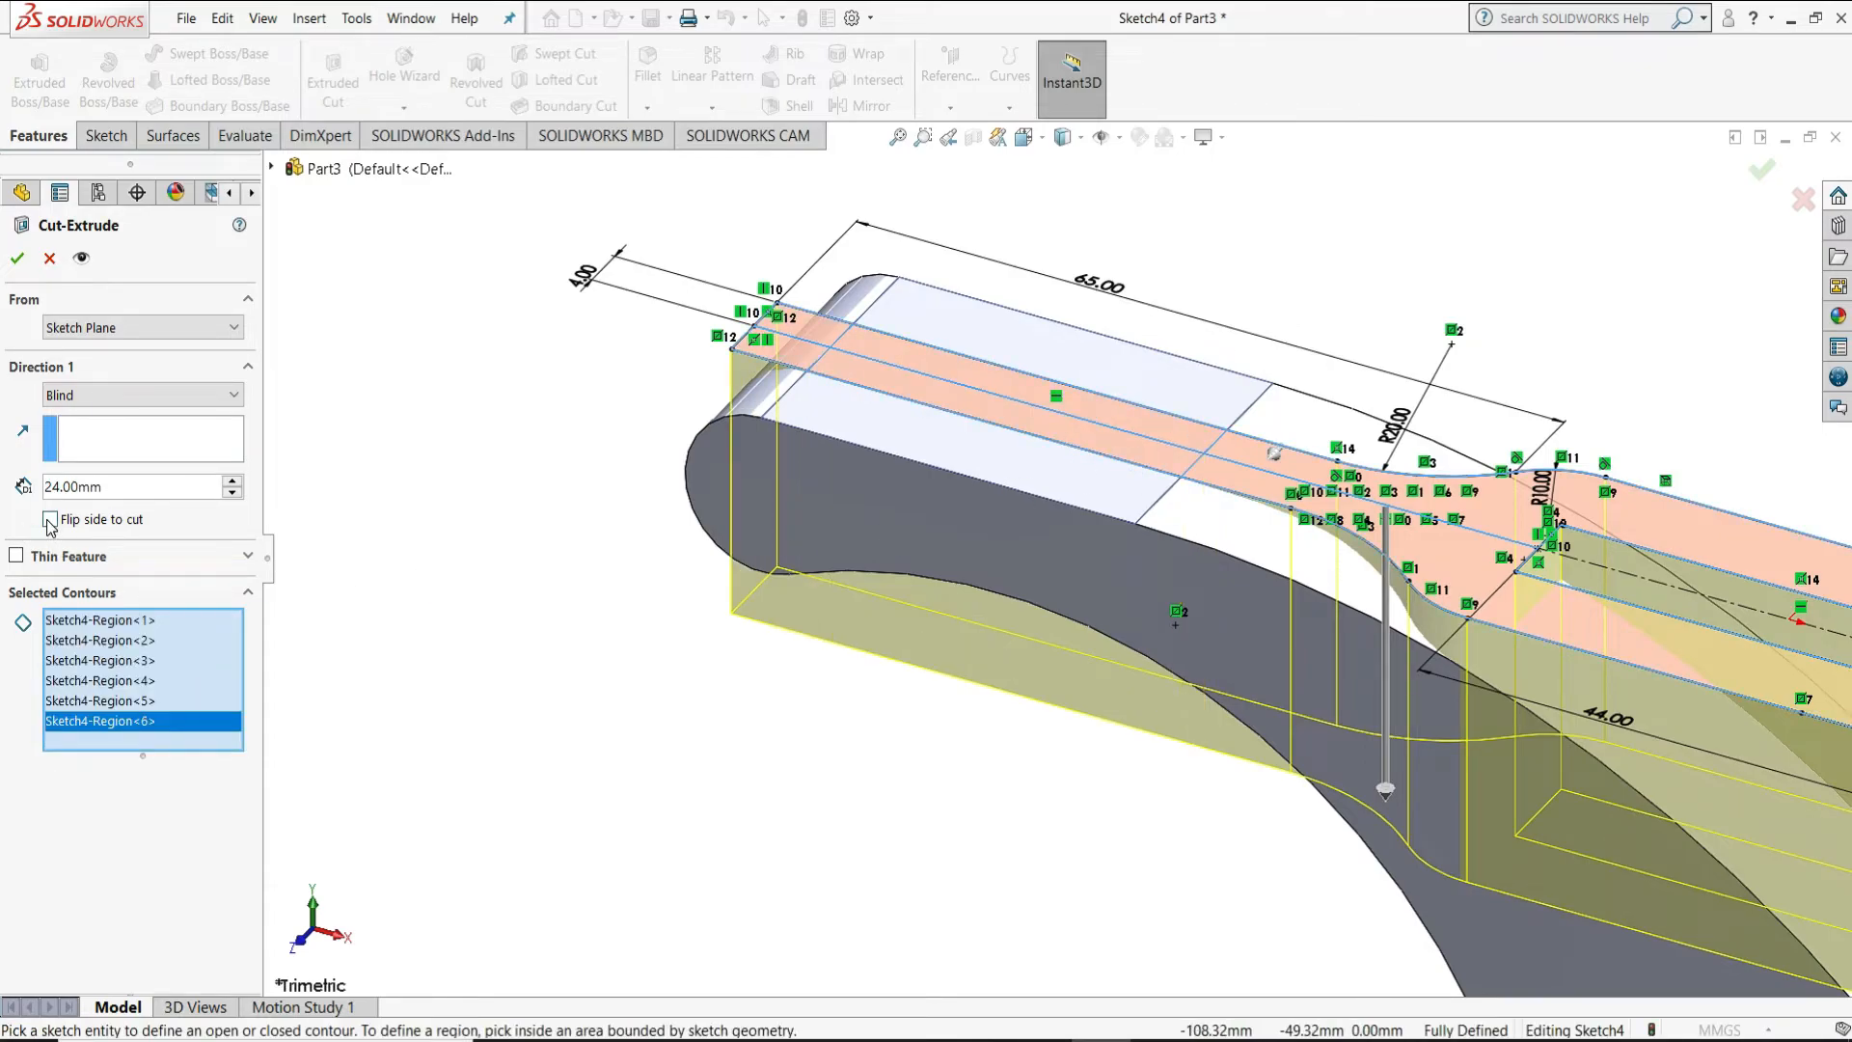
Flip the side to cut, set the end condition to Through All and create the cut
{"action": "left_click", "coordinate": [140, 394]}
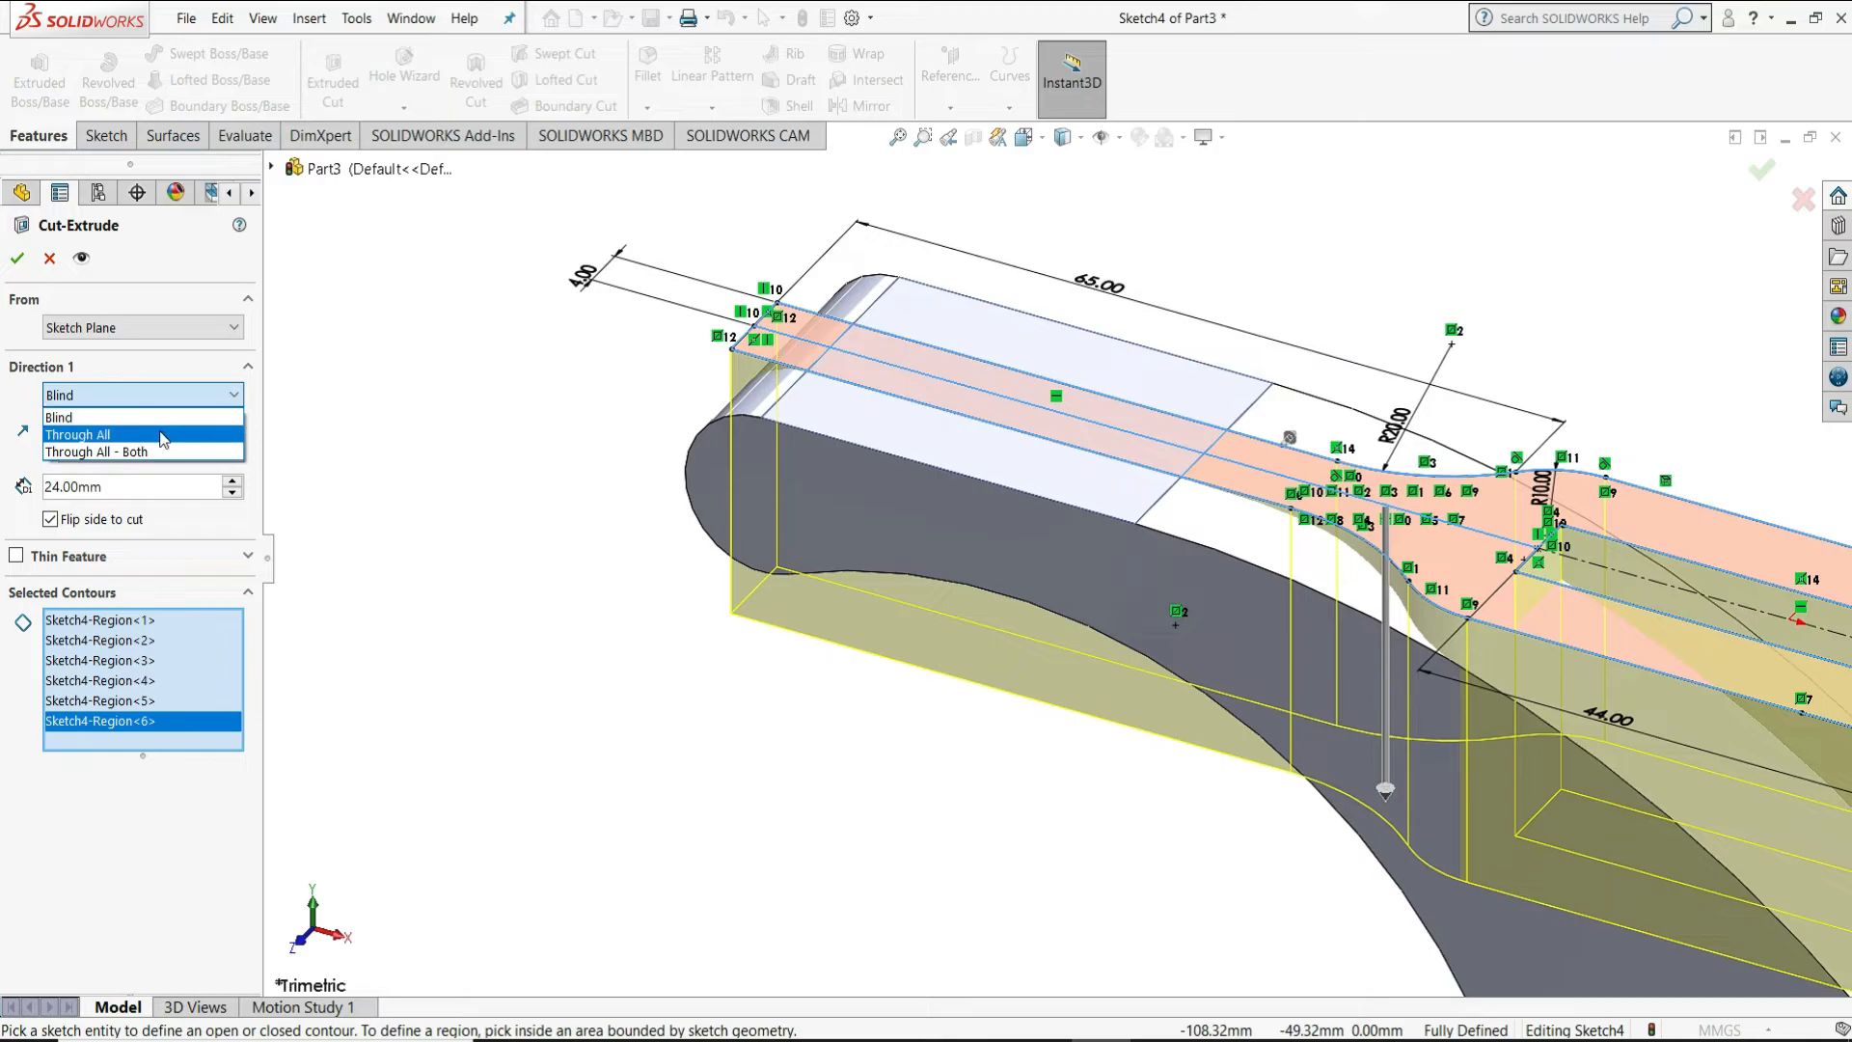
{"action": "left_click", "coordinate": [92, 429]}
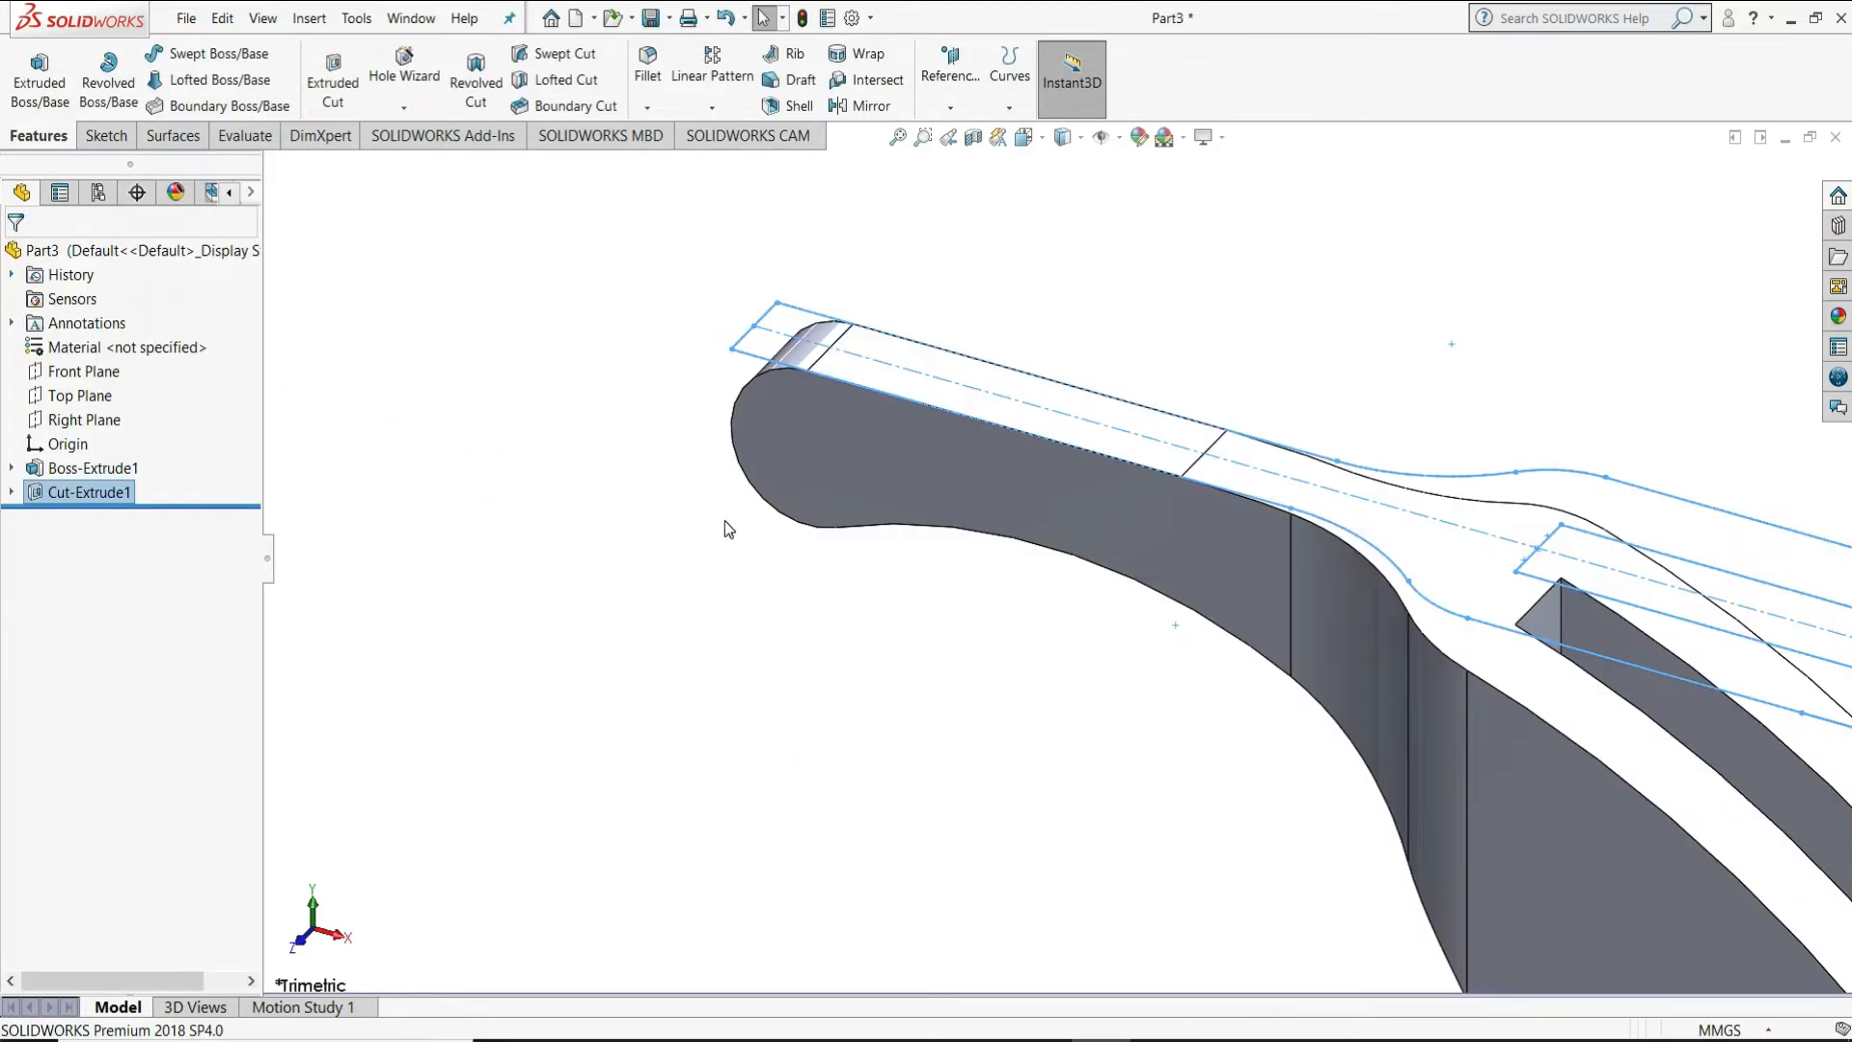
{"action": "left_click", "coordinate": [725, 528]}
{"action": "key", "text": "f"}
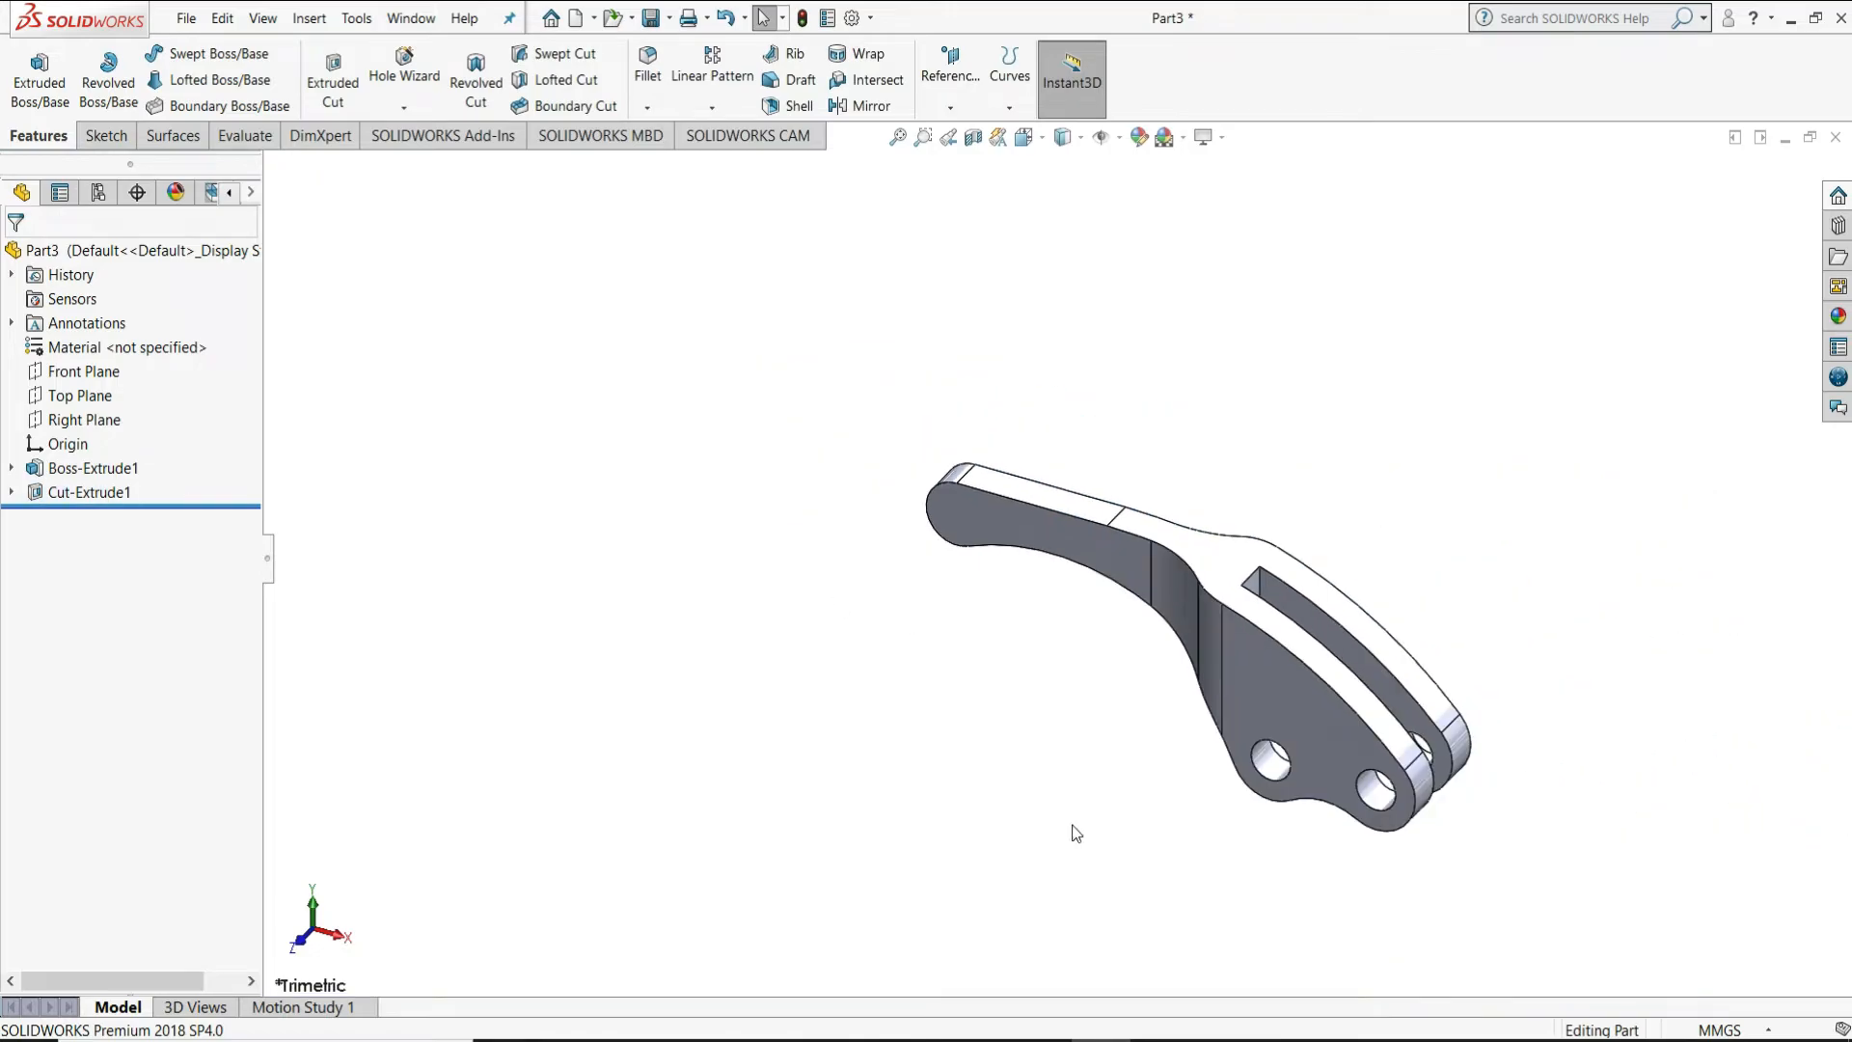
Start a fillet on the upper edge of the slot's closed end with a 2 mm radius
{"action": "middle_click_drag", "start_coordinate": [1385, 633], "coordinate": [1428, 320]}
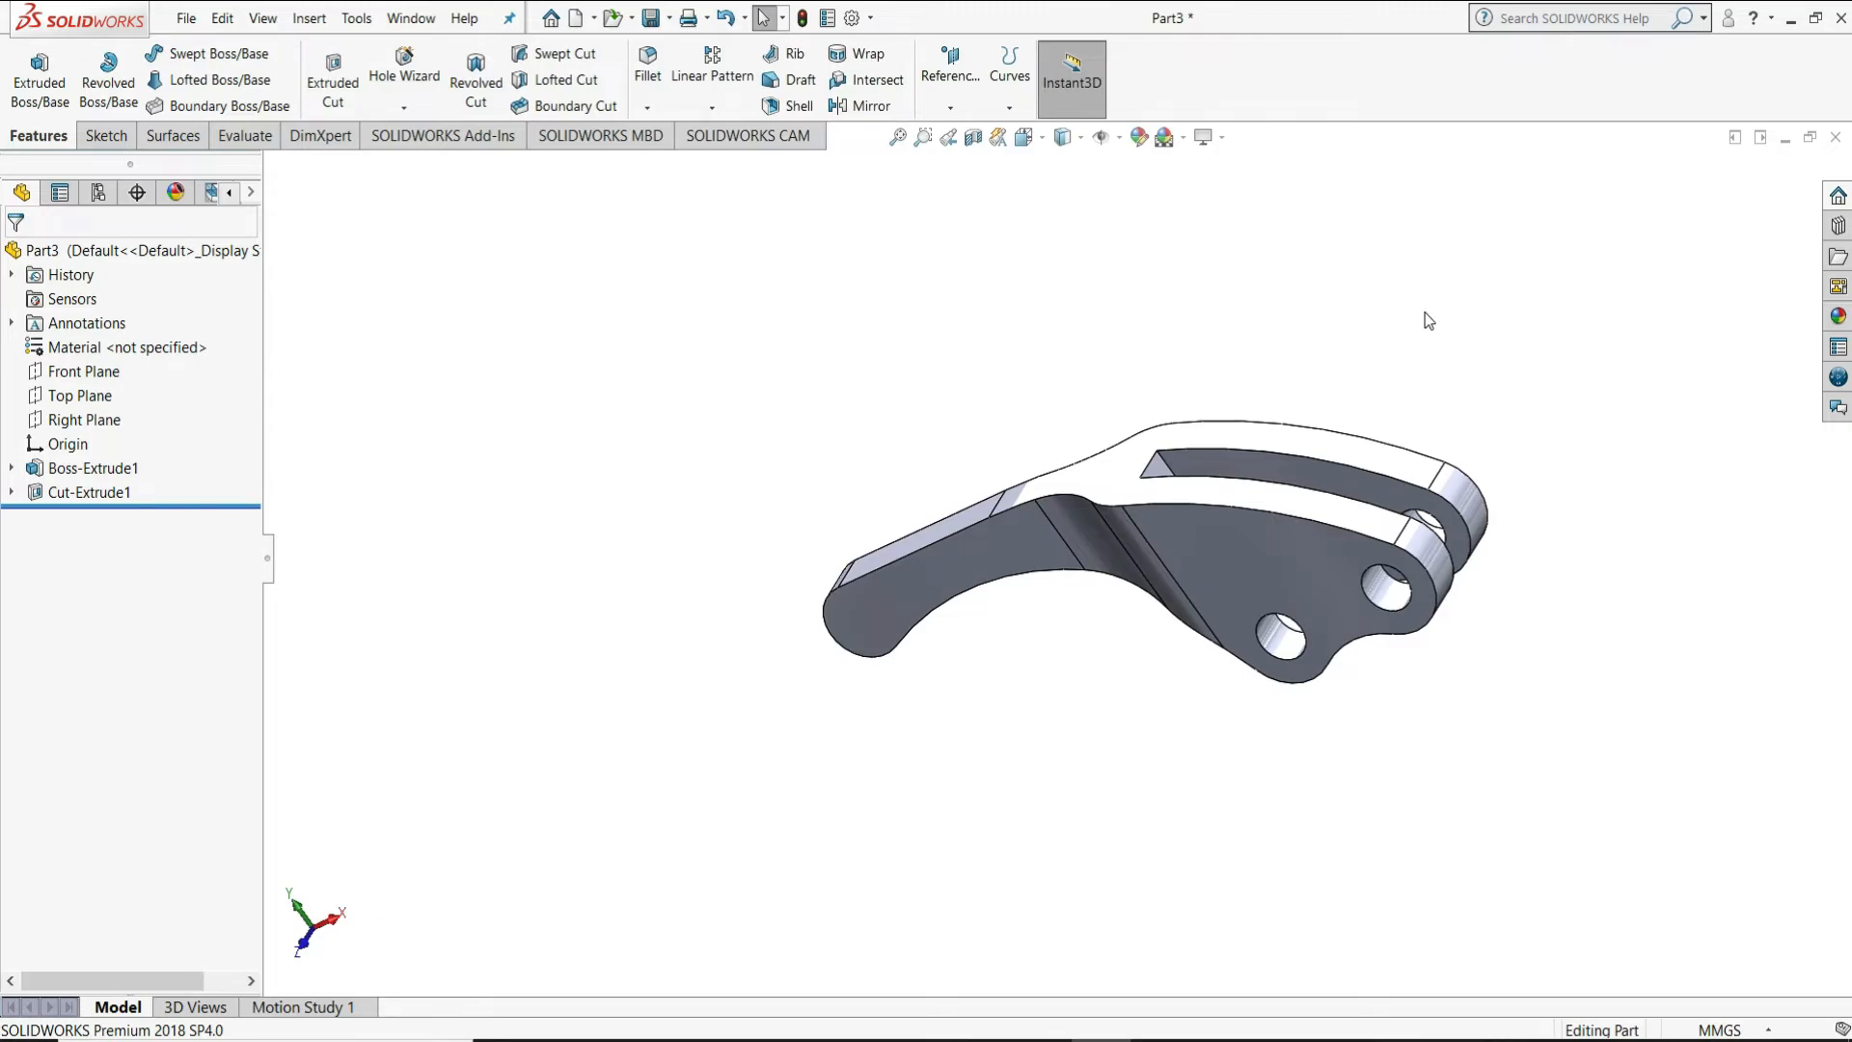
{"action": "key", "text": "ctrl+7"}
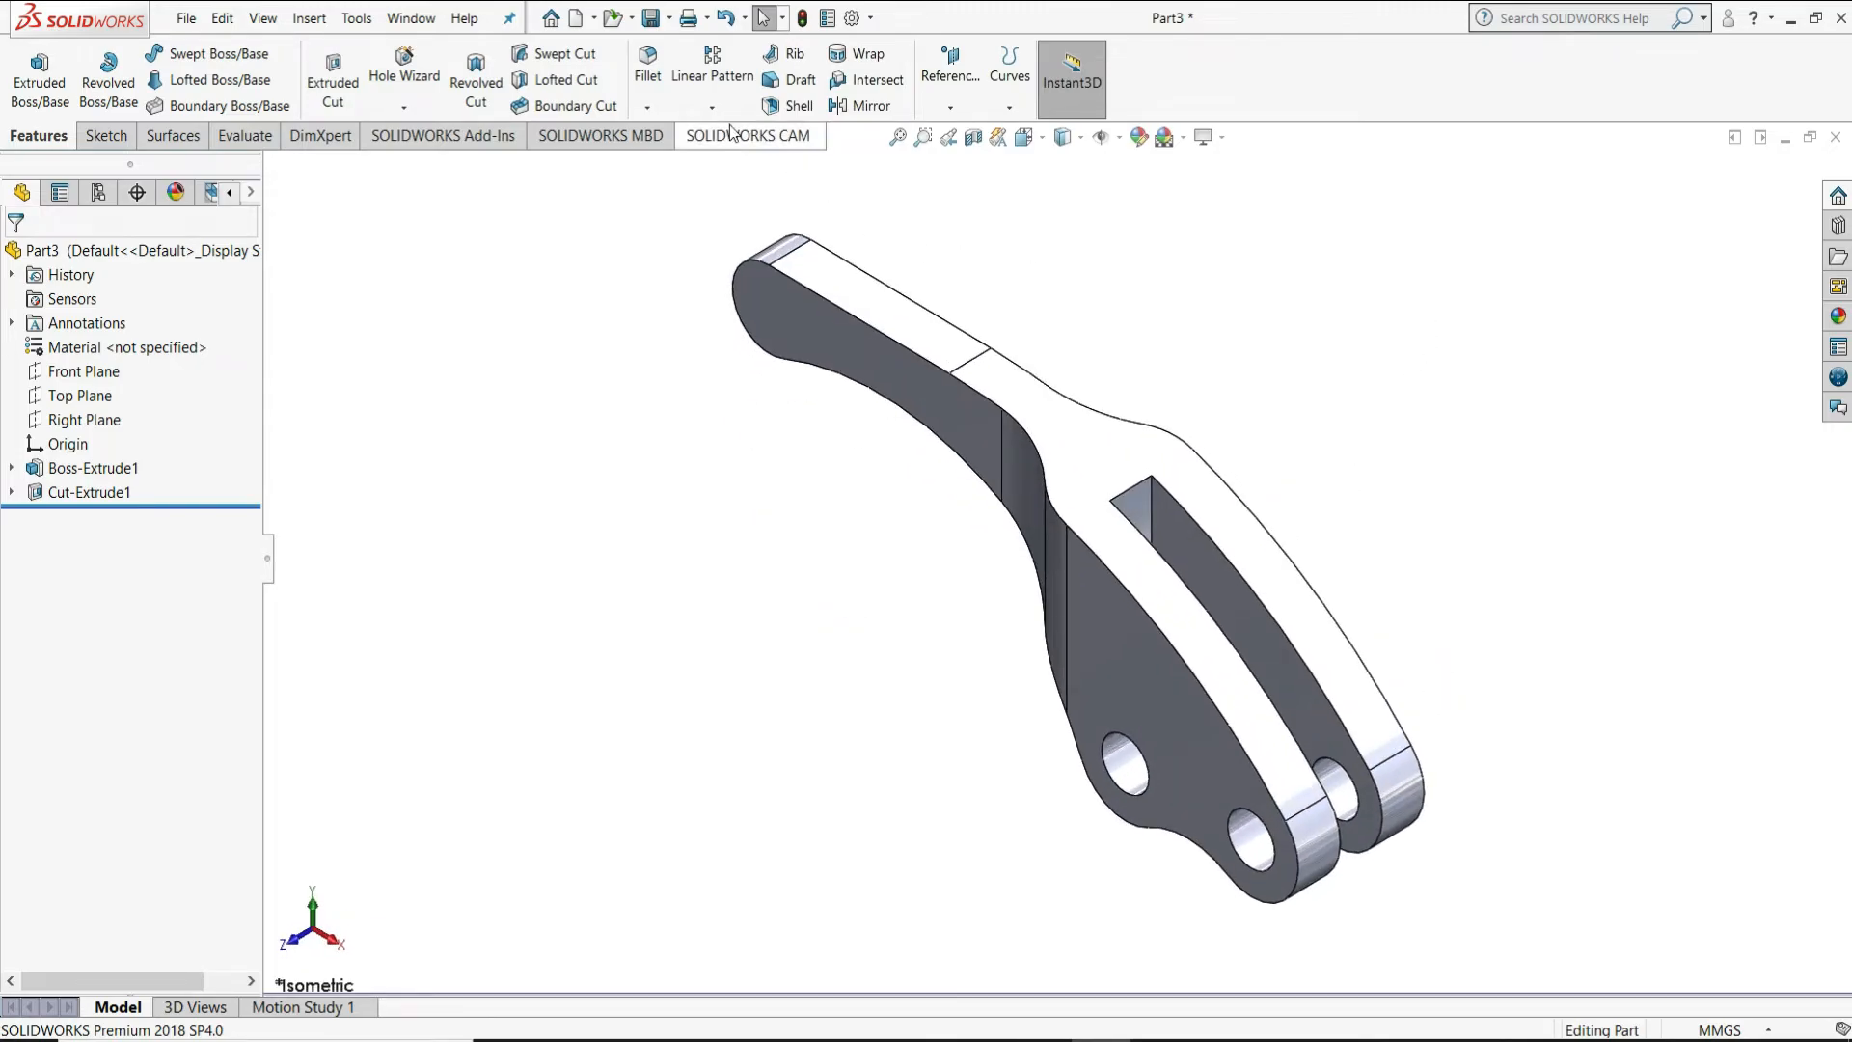
{"action": "left_click", "coordinate": [647, 79]}
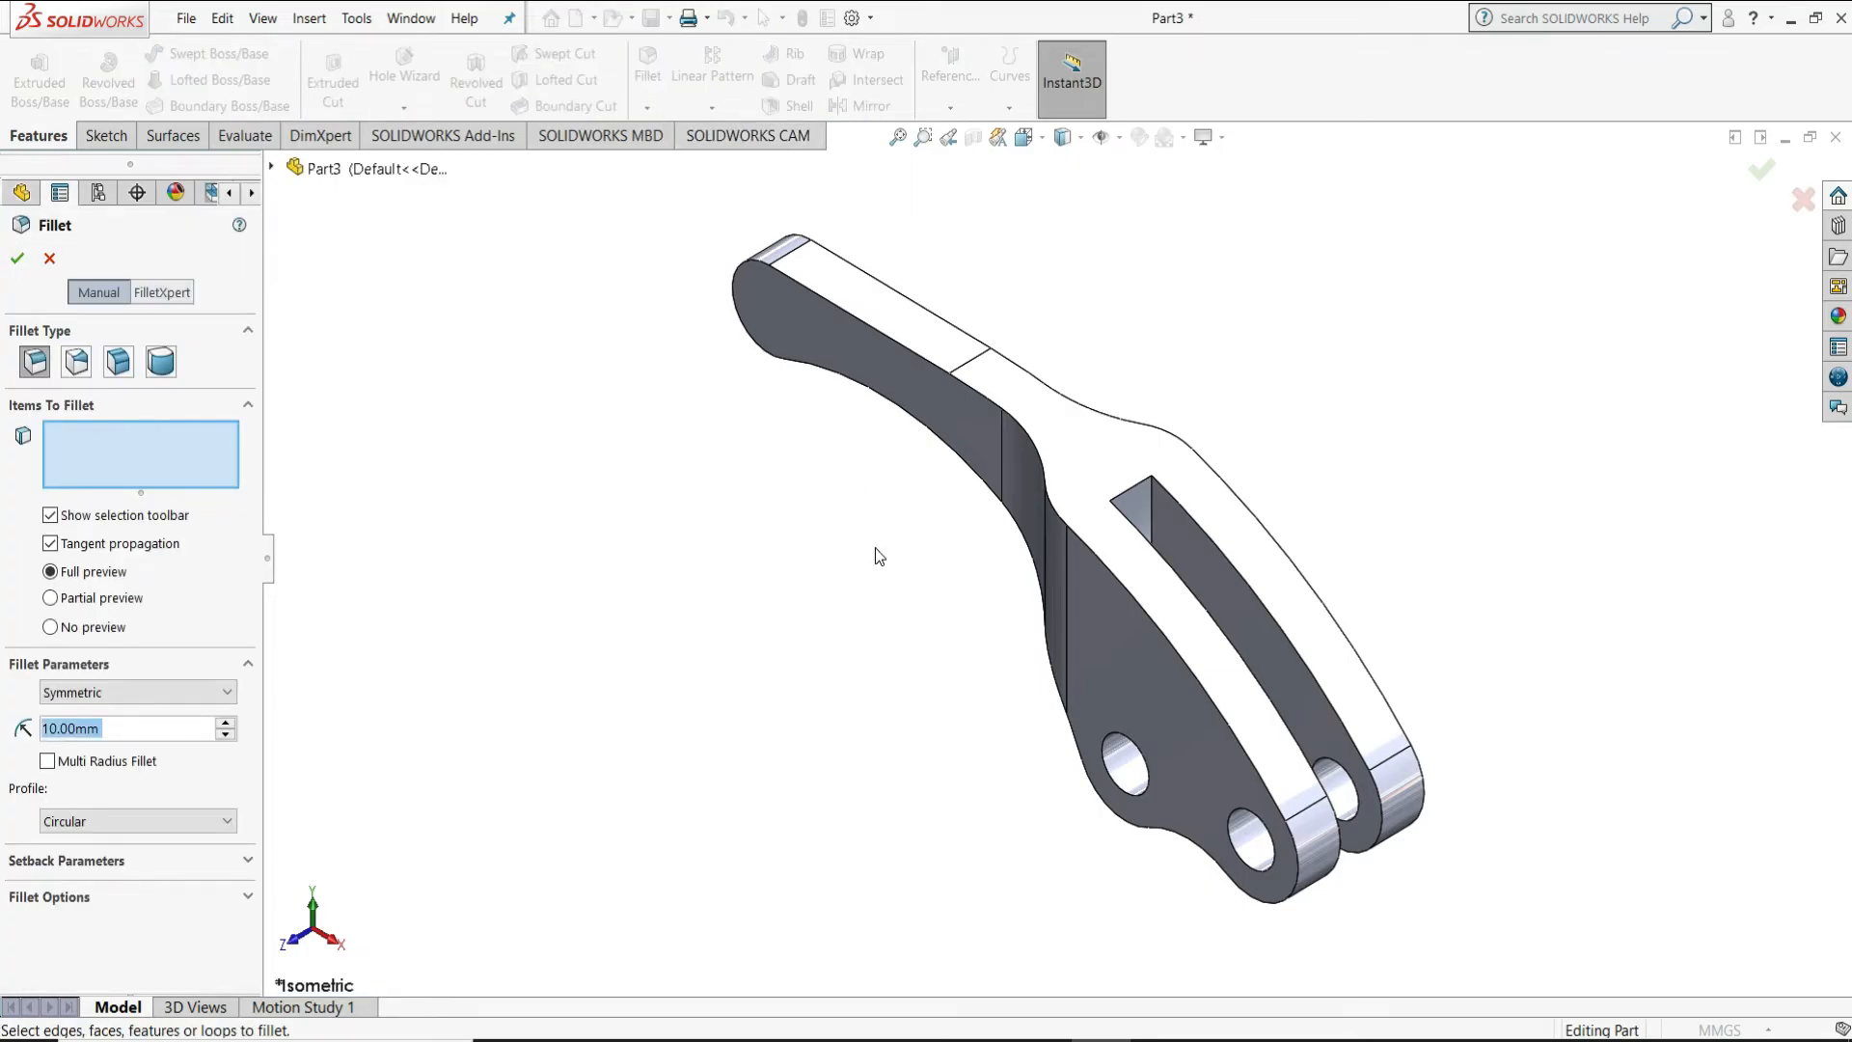
{"action": "left_click", "coordinate": [1123, 502]}
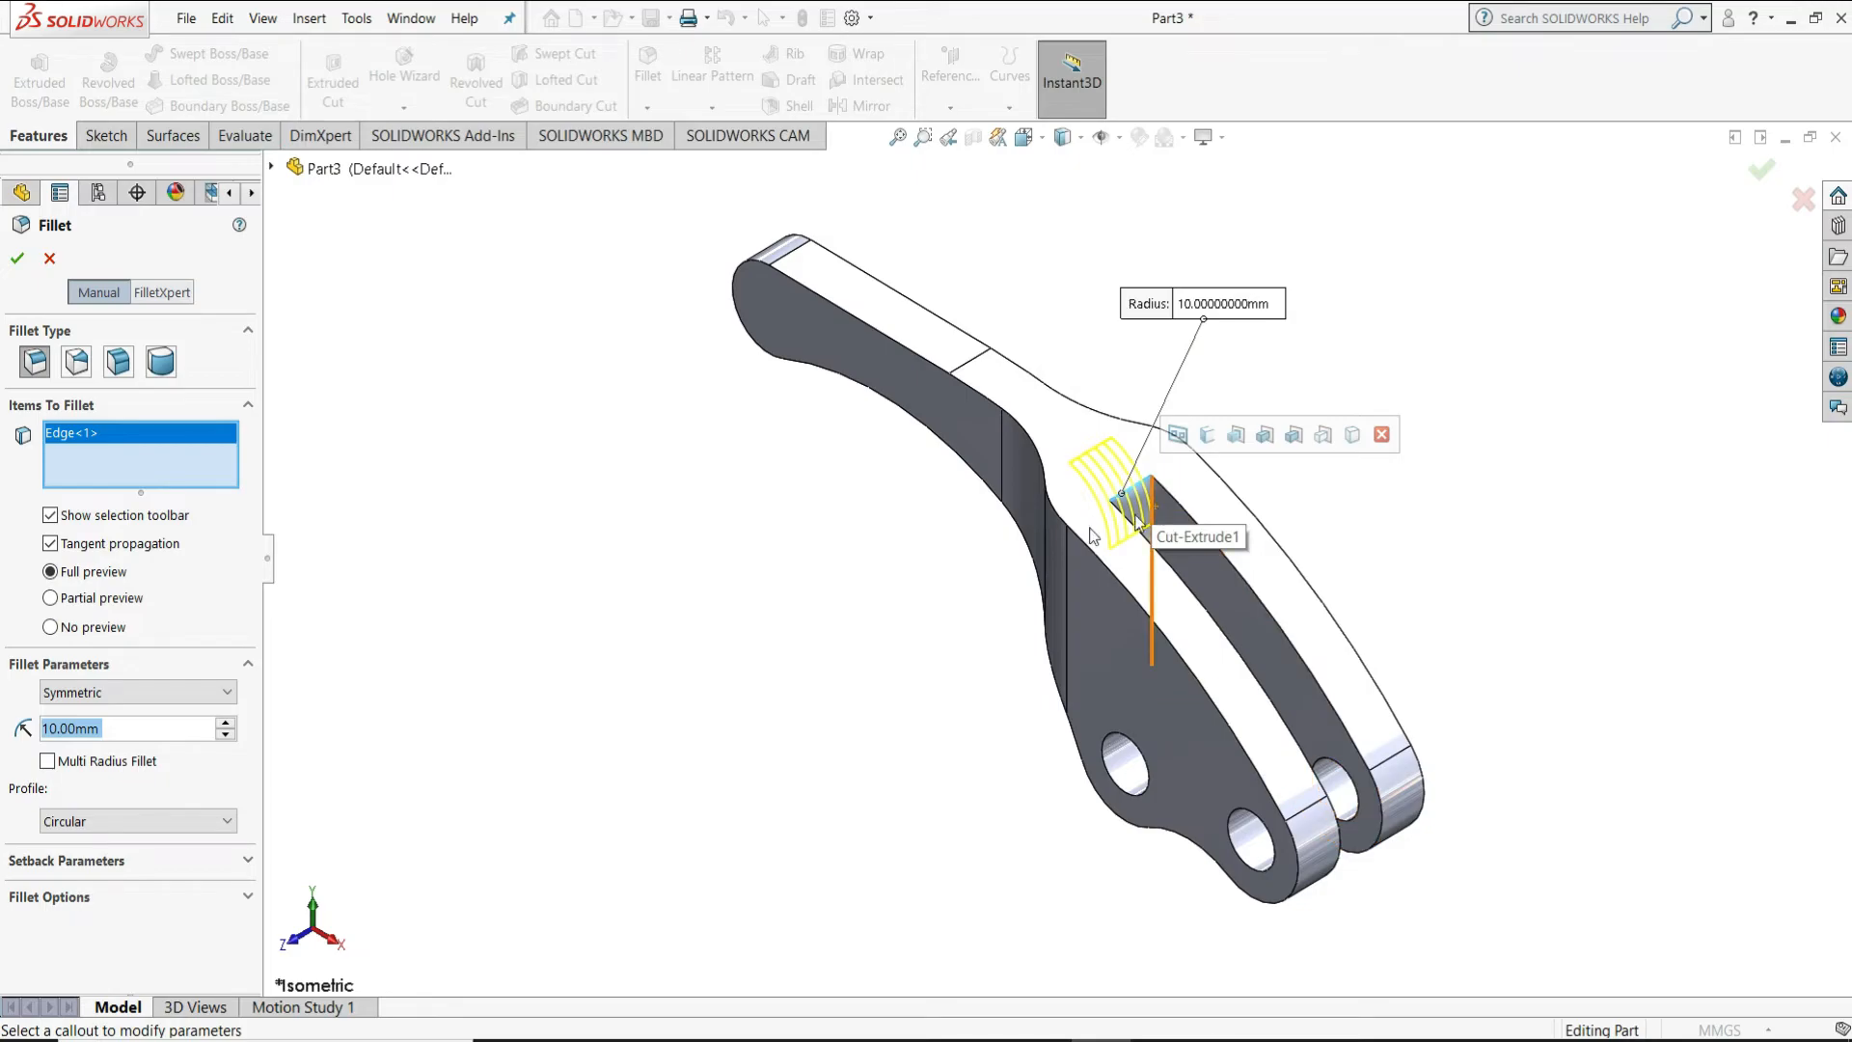
{"action": "type", "text": "2"}
{"action": "key", "text": "Return"}
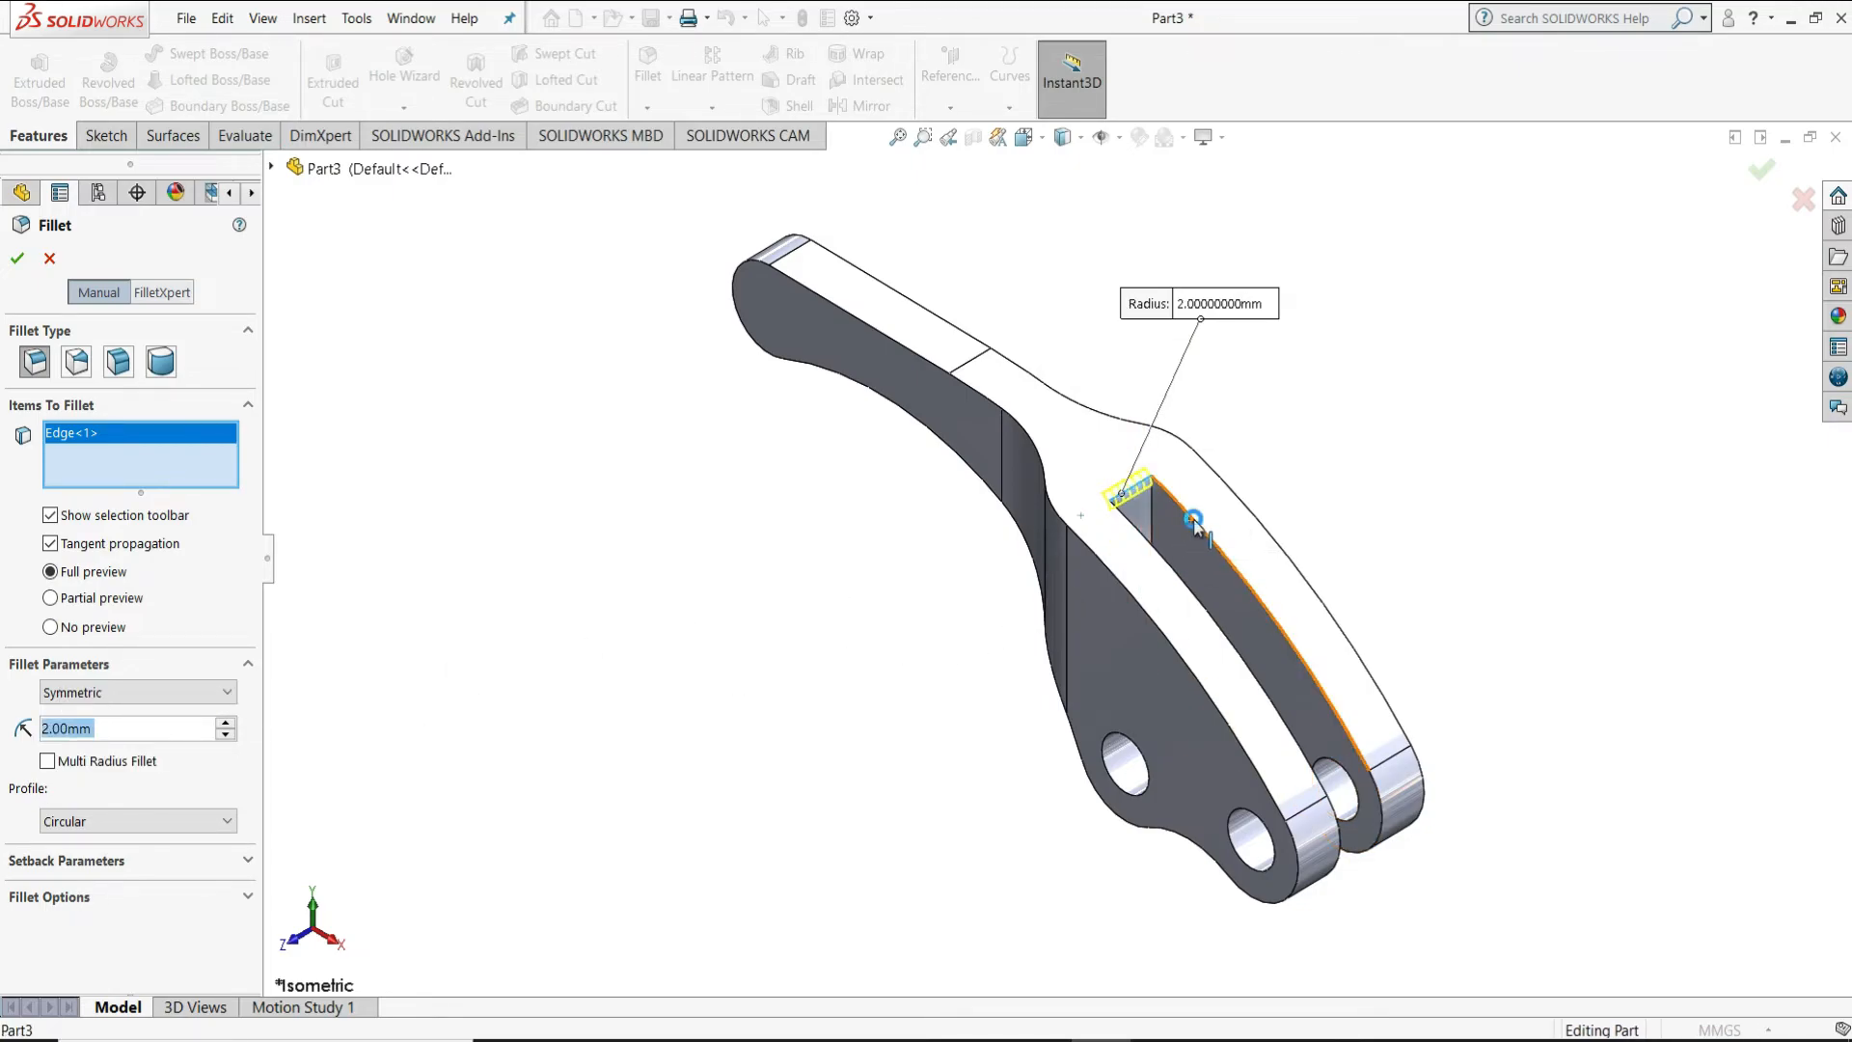
Add the slot's remaining long upper edges and its closed-end corner and lower edges to the 2 mm fillet
{"action": "left_click", "coordinate": [1230, 559]}
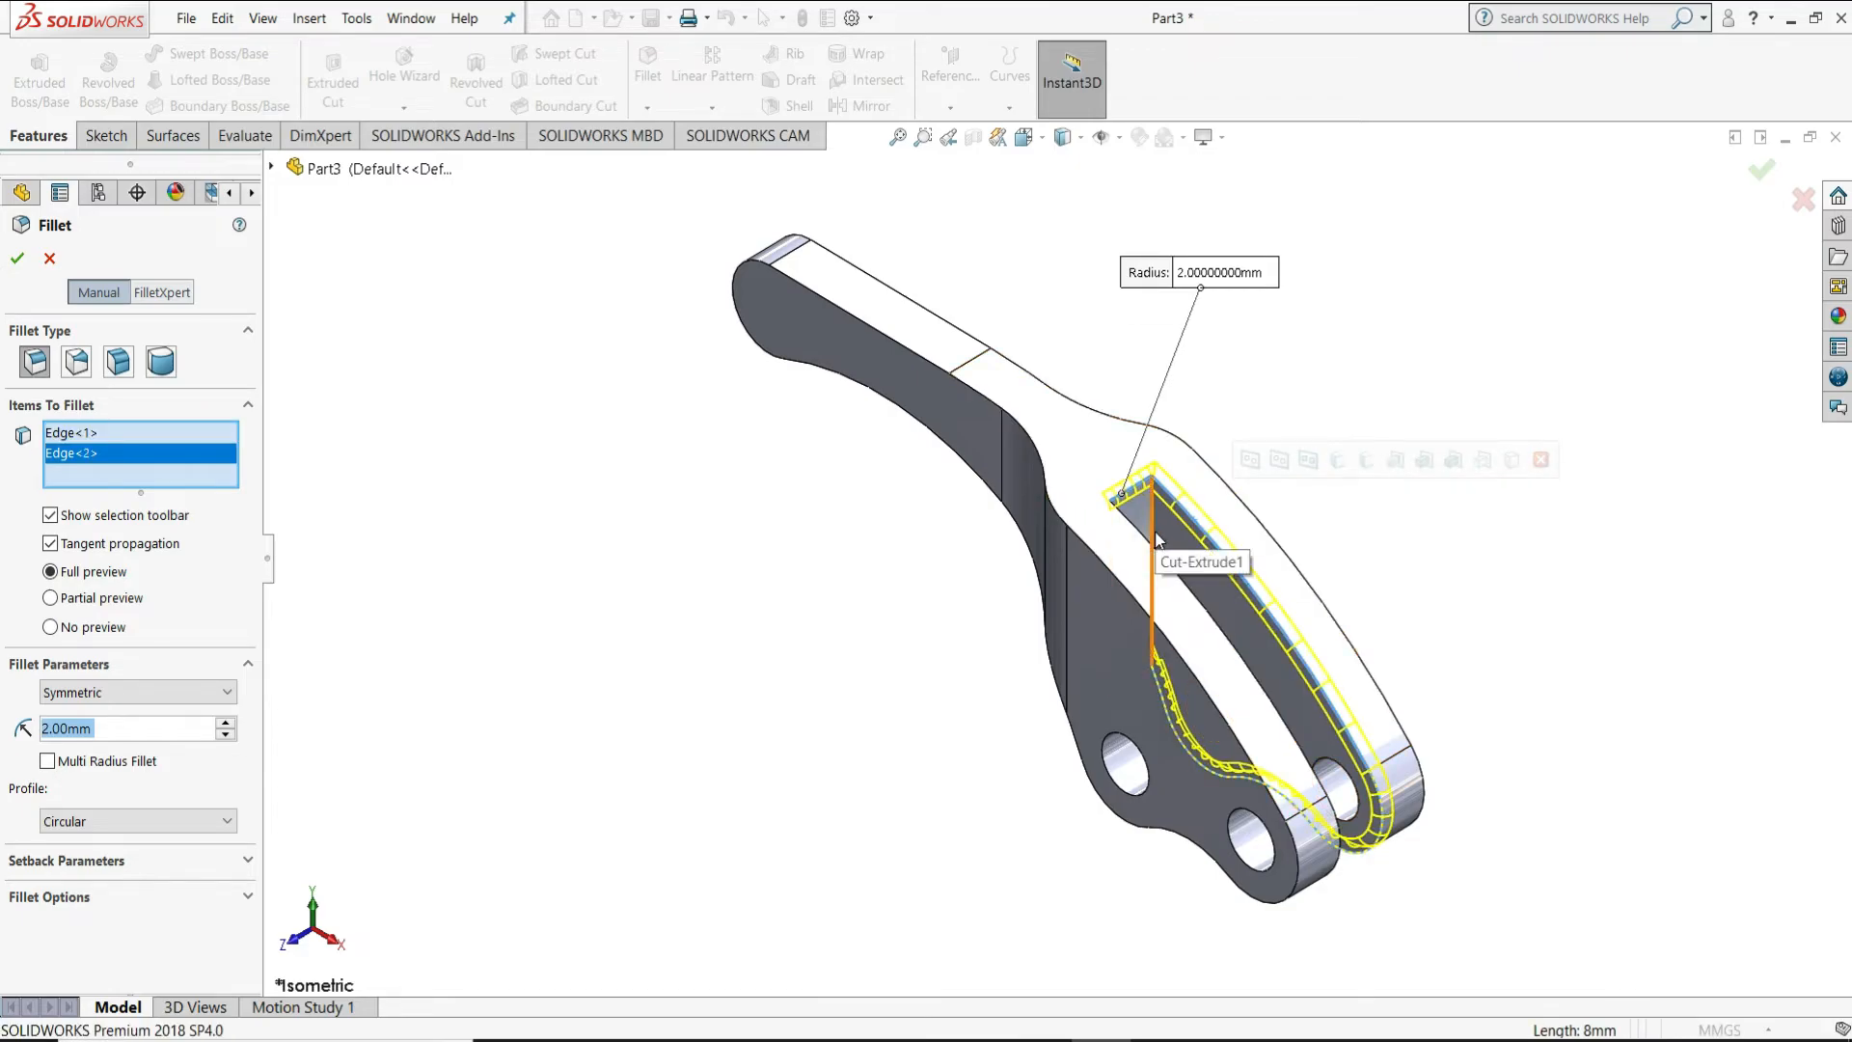
{"action": "left_click", "coordinate": [1228, 546]}
{"action": "middle_click_drag", "start_coordinate": [1227, 546], "coordinate": [1009, 578]}
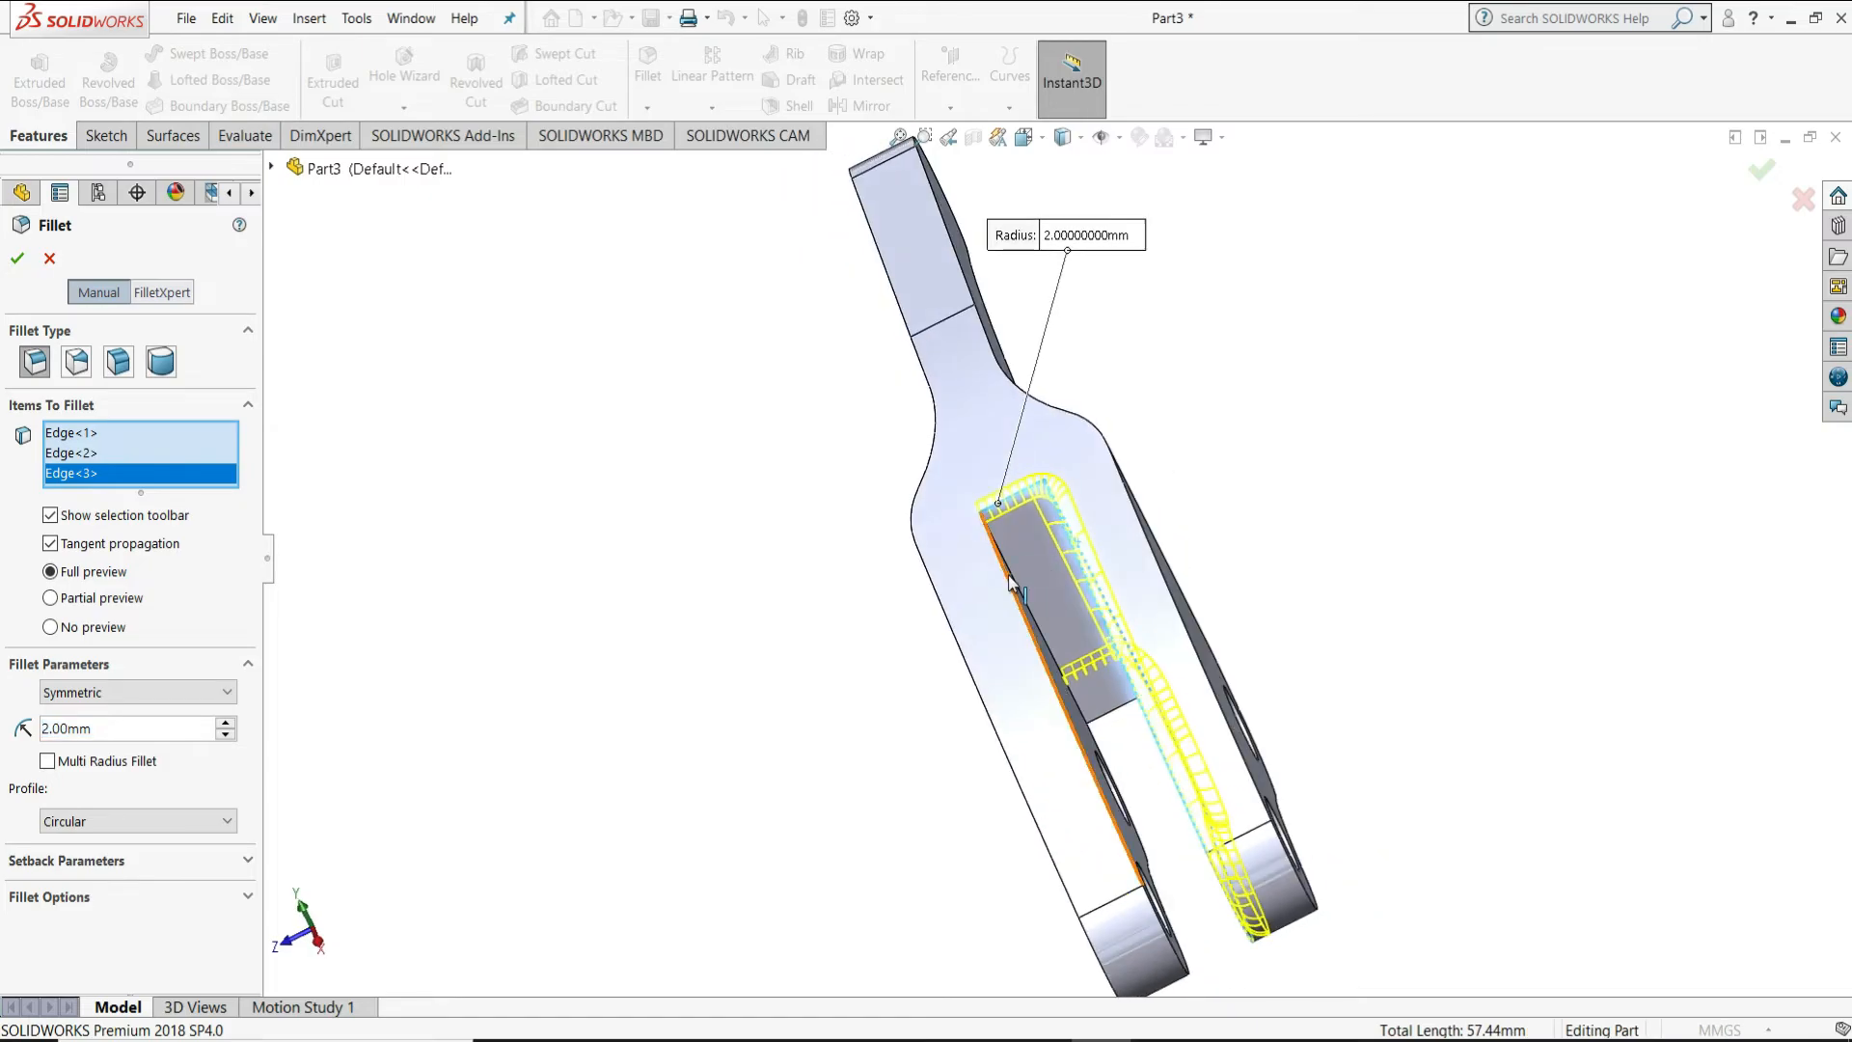
{"action": "left_click", "coordinate": [1010, 578]}
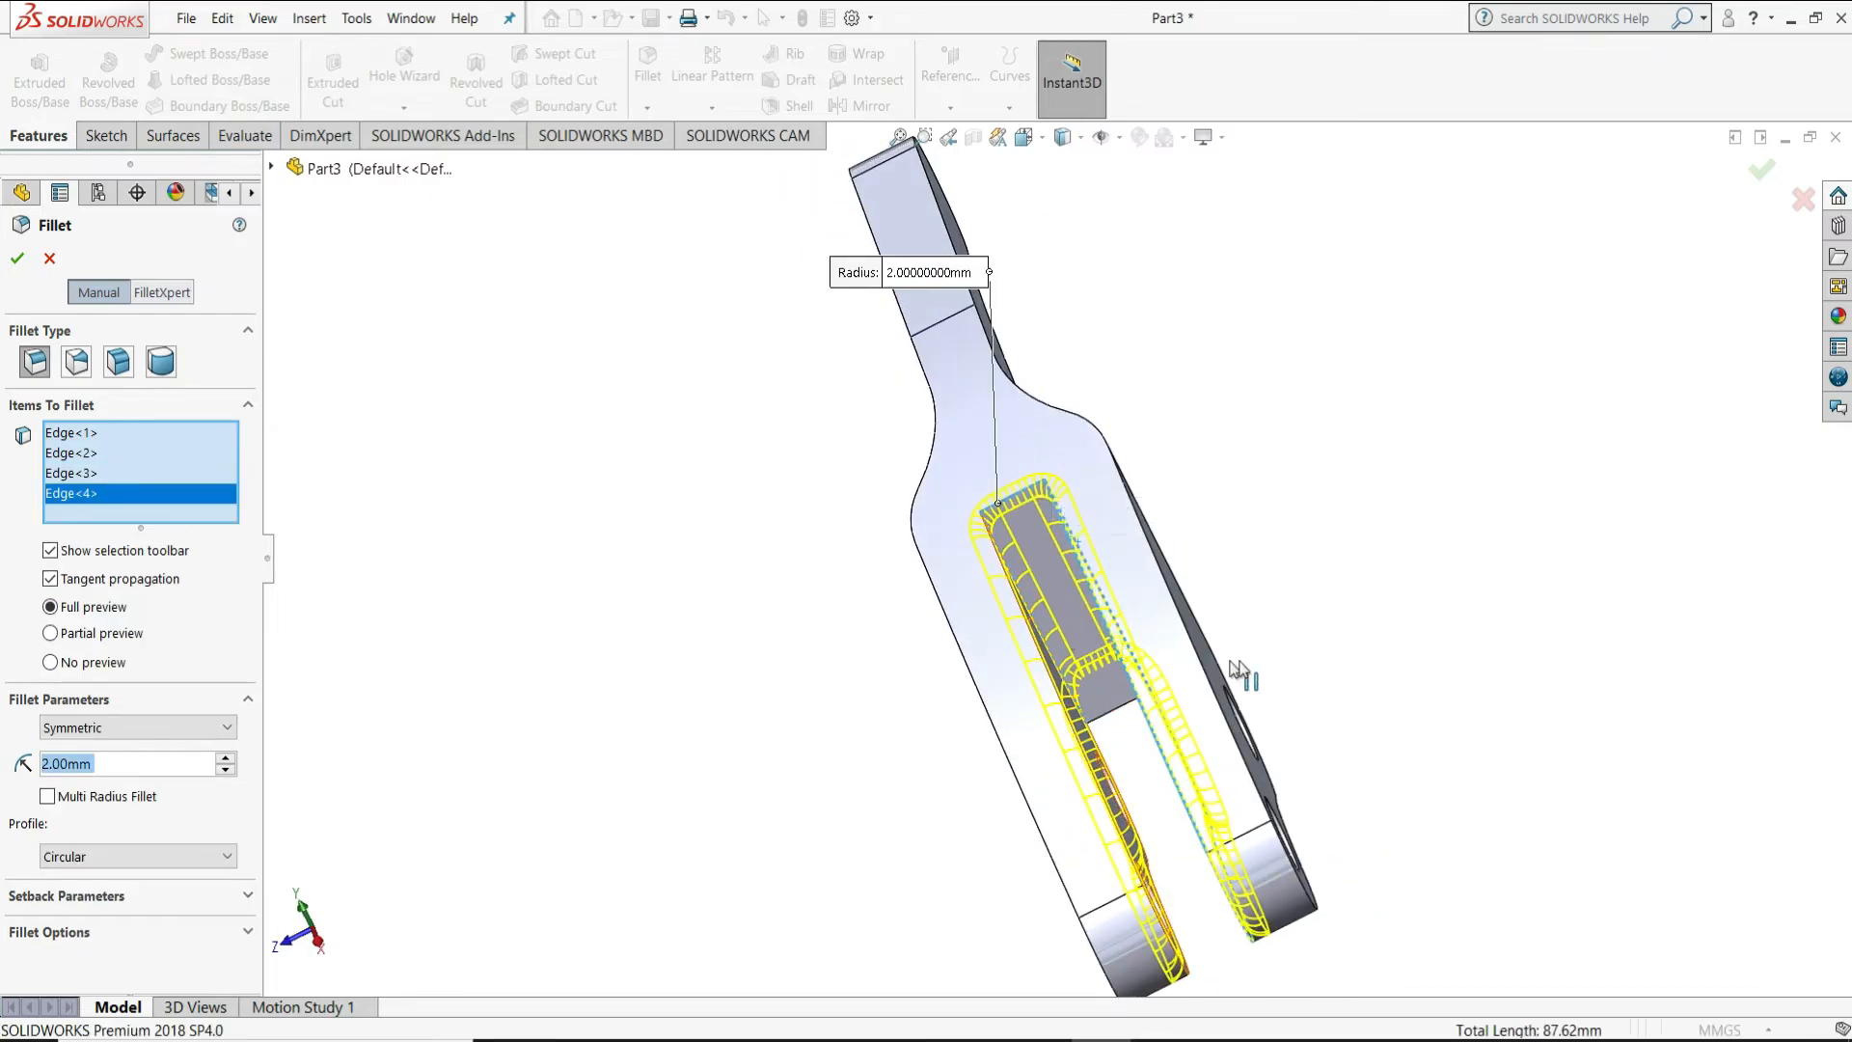
{"action": "middle_click_drag", "start_coordinate": [1287, 673], "coordinate": [1245, 443]}
{"action": "left_click", "coordinate": [1099, 620]}
Add the outer outline edges on both sides of the lever to the 2 mm fillet selection and create the fillet
{"action": "middle_click_drag", "start_coordinate": [1293, 649], "coordinate": [1187, 443]}
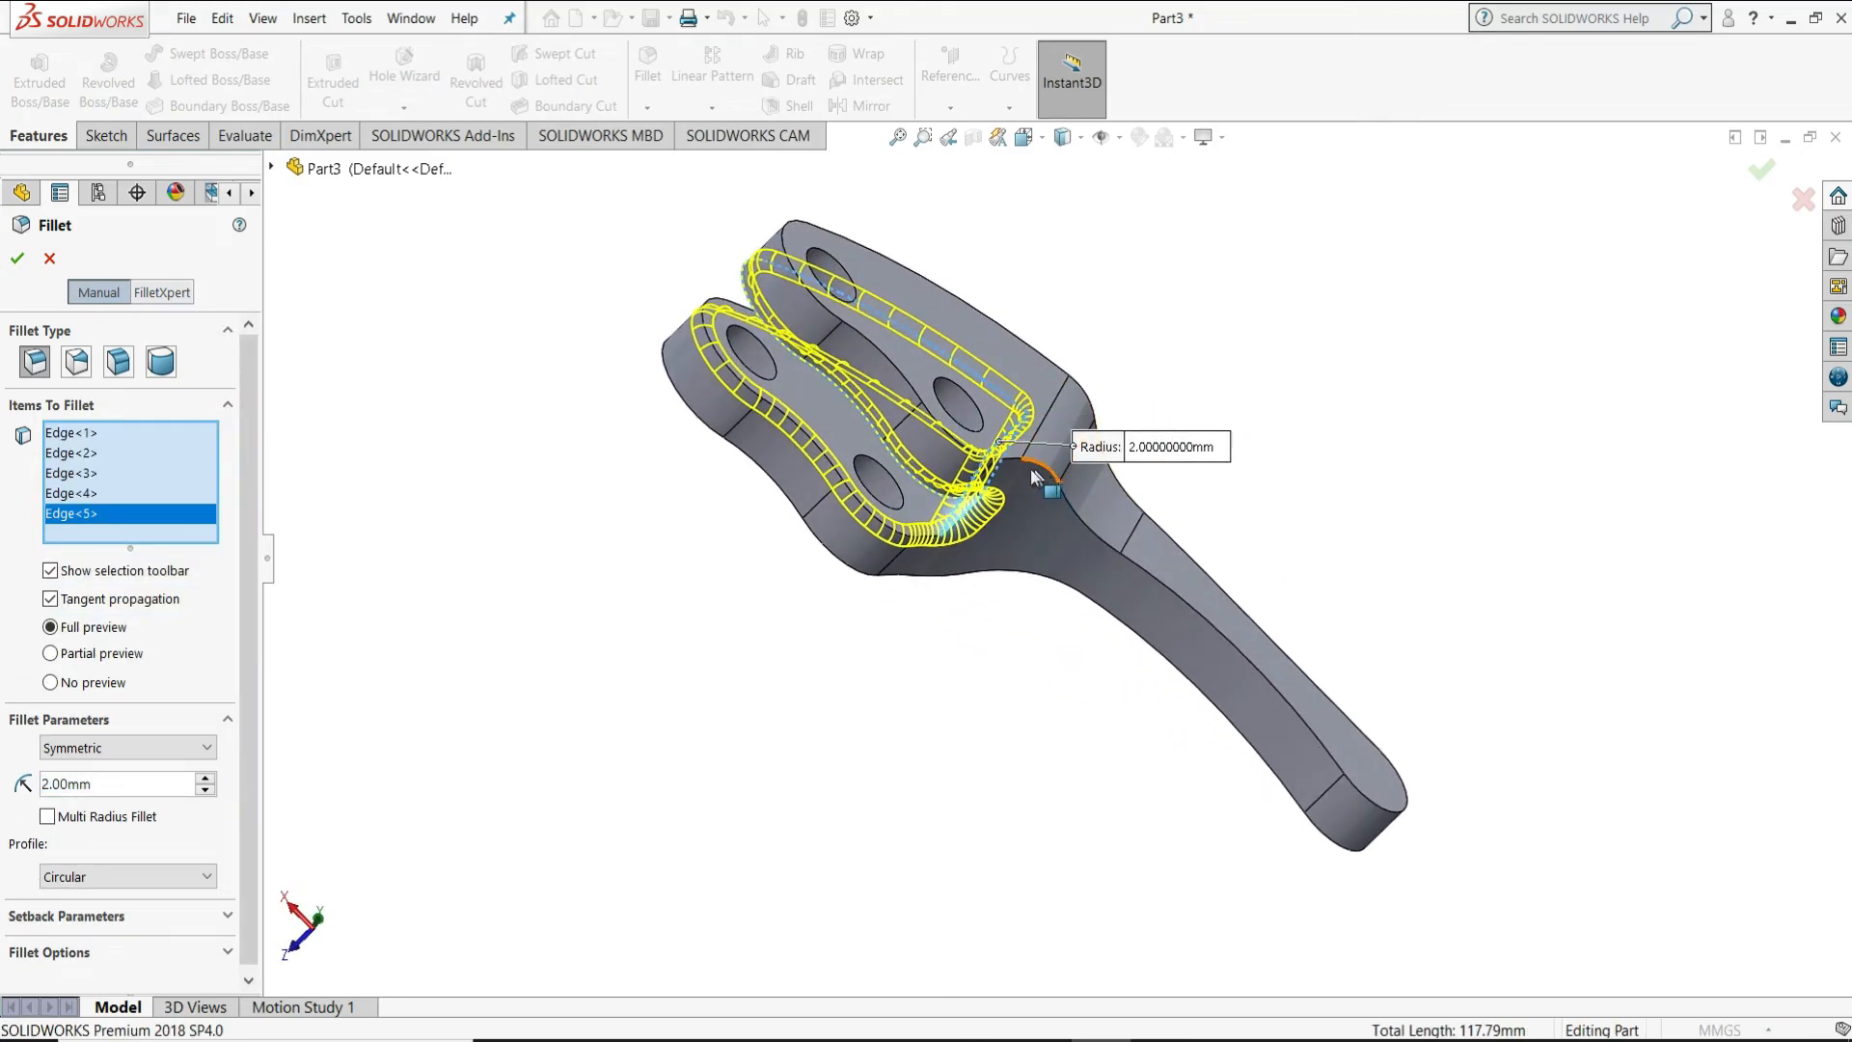
{"action": "left_click", "coordinate": [1142, 576]}
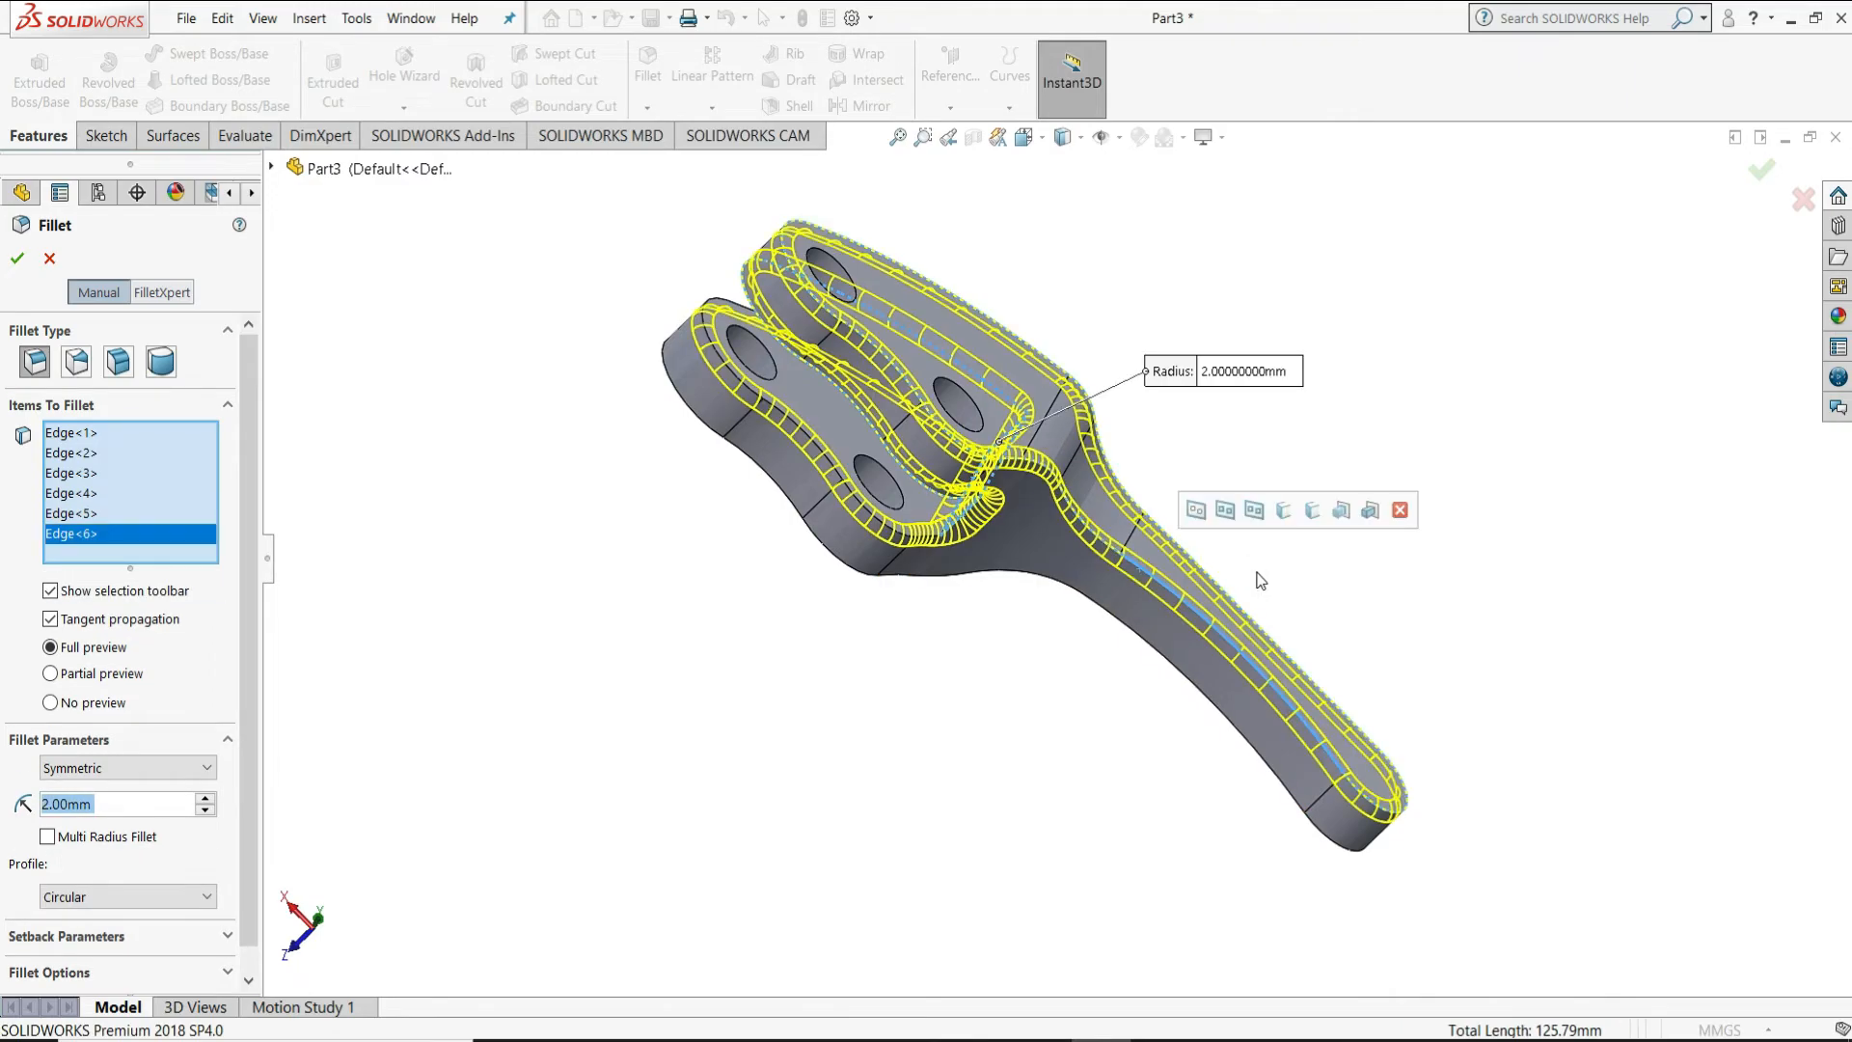
{"action": "left_click", "coordinate": [1231, 730]}
{"action": "middle_click_drag", "start_coordinate": [1393, 690], "coordinate": [686, 752]}
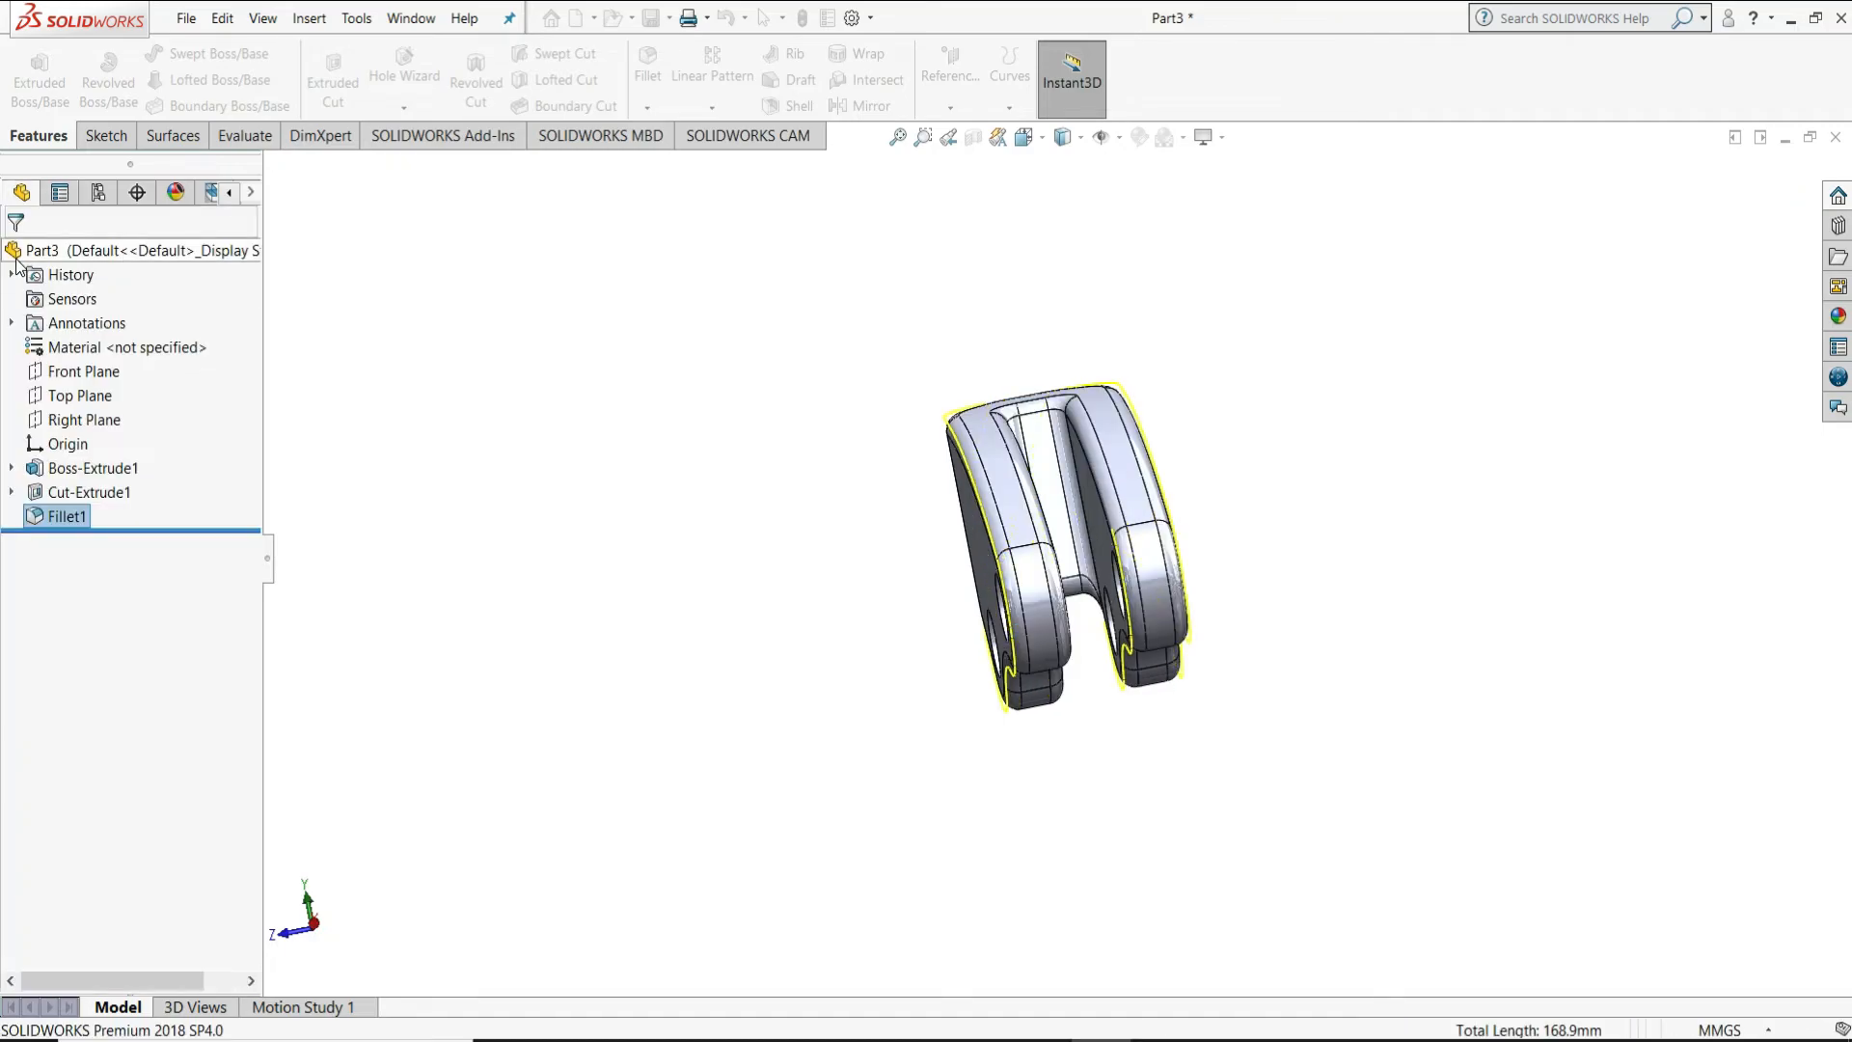
Return to the isometric view and colour the fillet feature bright red from the standard swatches
{"action": "middle_click_drag", "start_coordinate": [1232, 598], "coordinate": [1416, 725]}
{"action": "key", "text": "ctrl+7"}
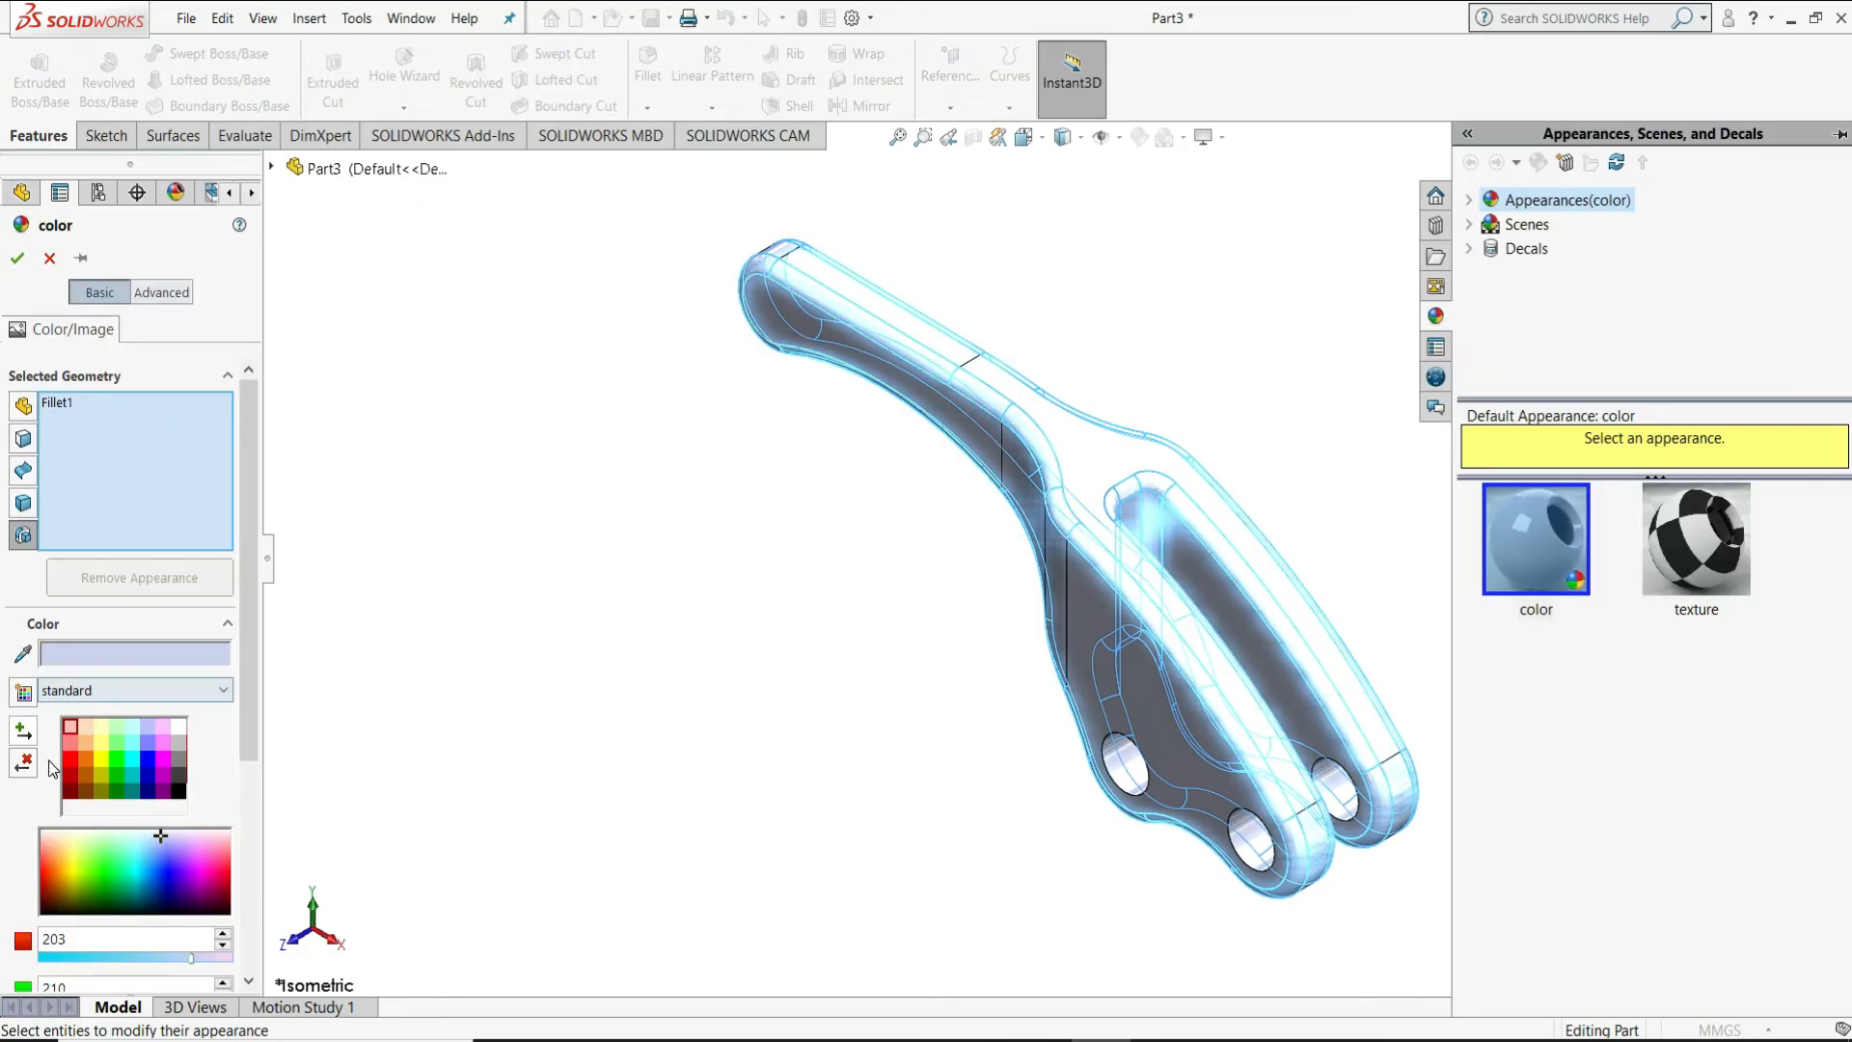
{"action": "left_click", "coordinate": [68, 761]}
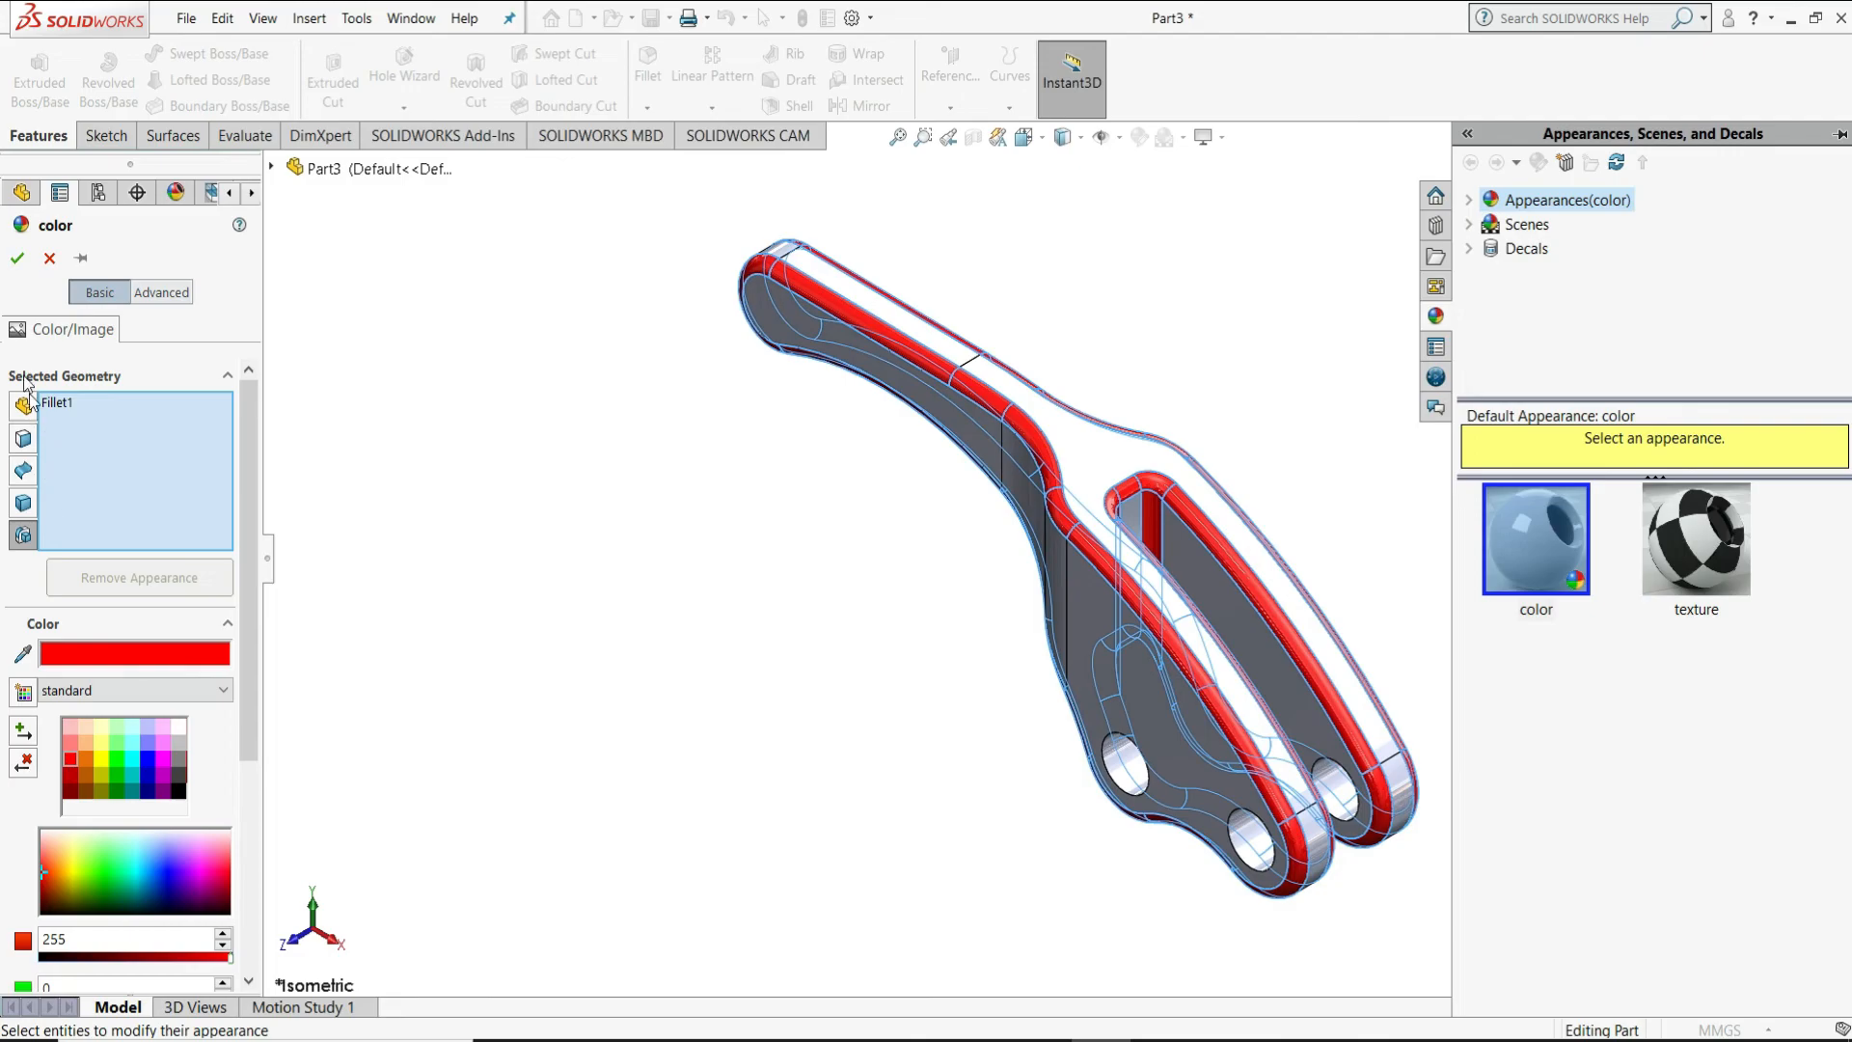
{"action": "left_click", "coordinate": [18, 262]}
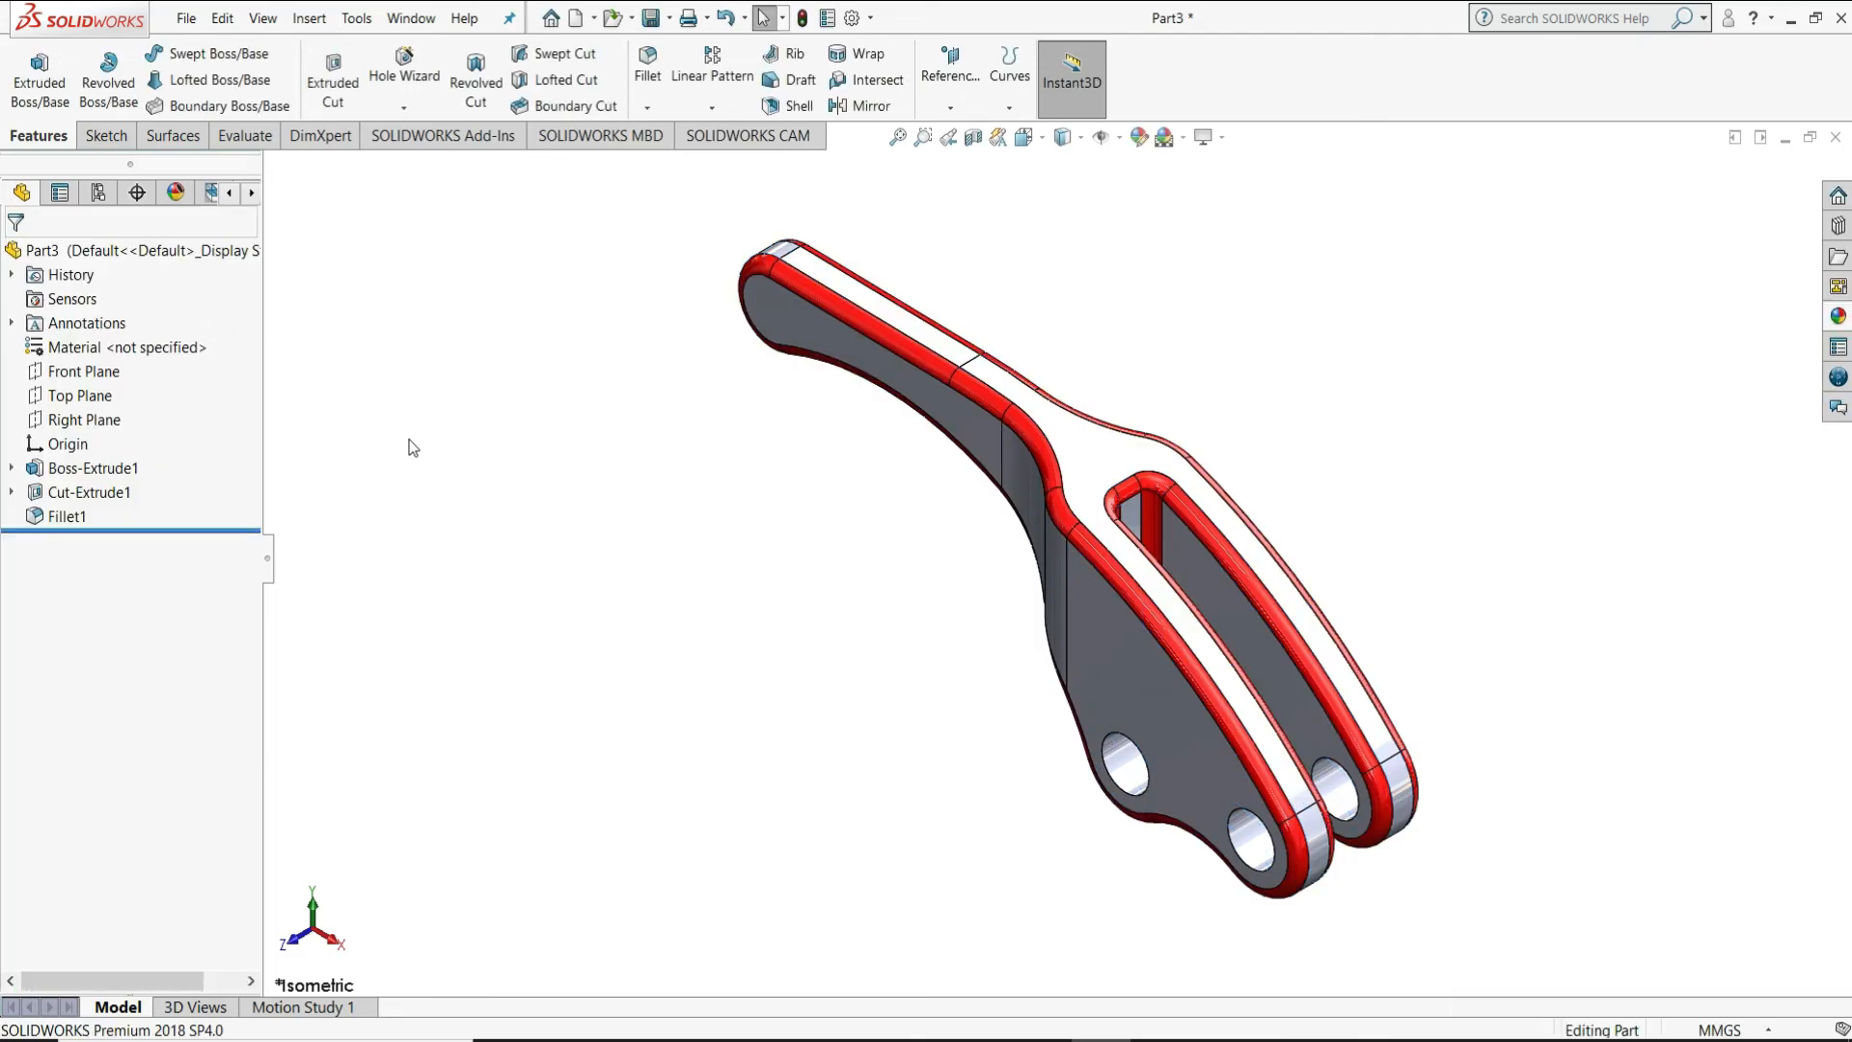
Apply the satin finish gold appearance to the extruded boss and extruded cut features of the lever
{"action": "left_click", "coordinate": [108, 469]}
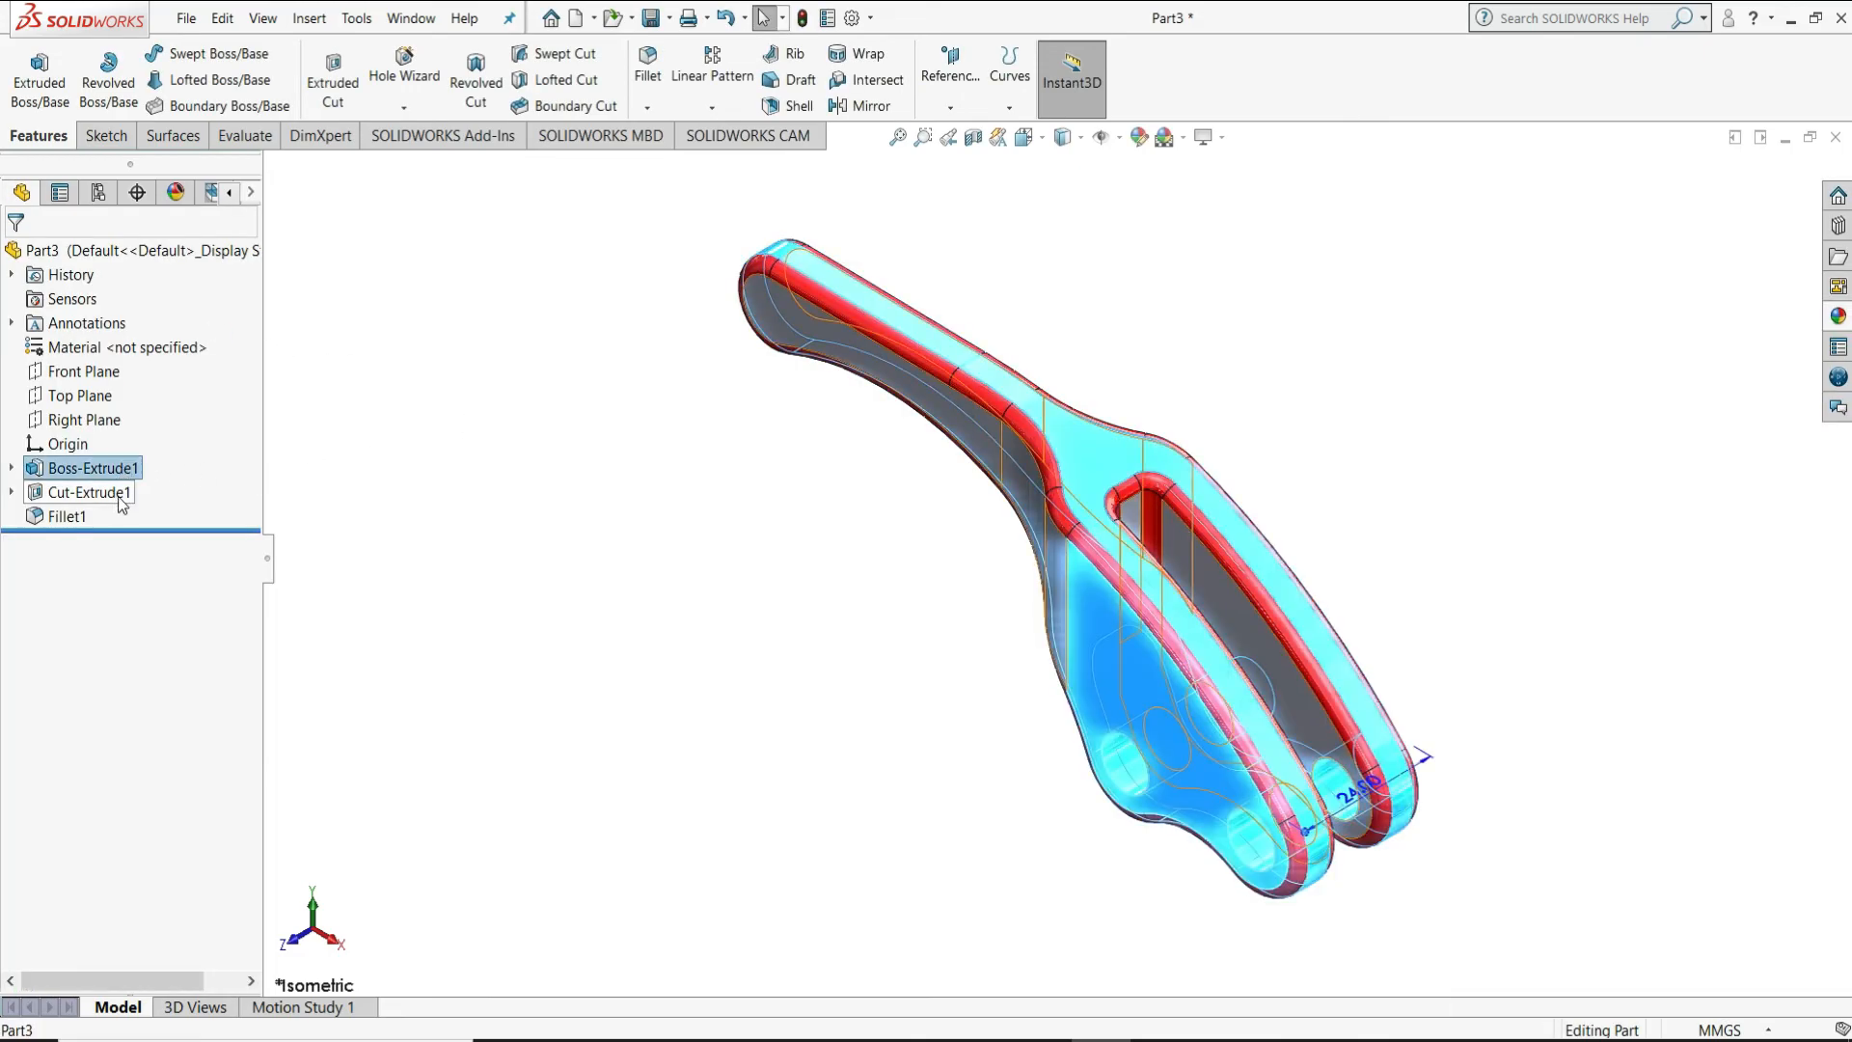
{"action": "left_click", "coordinate": [116, 494], "text": "ctrl"}
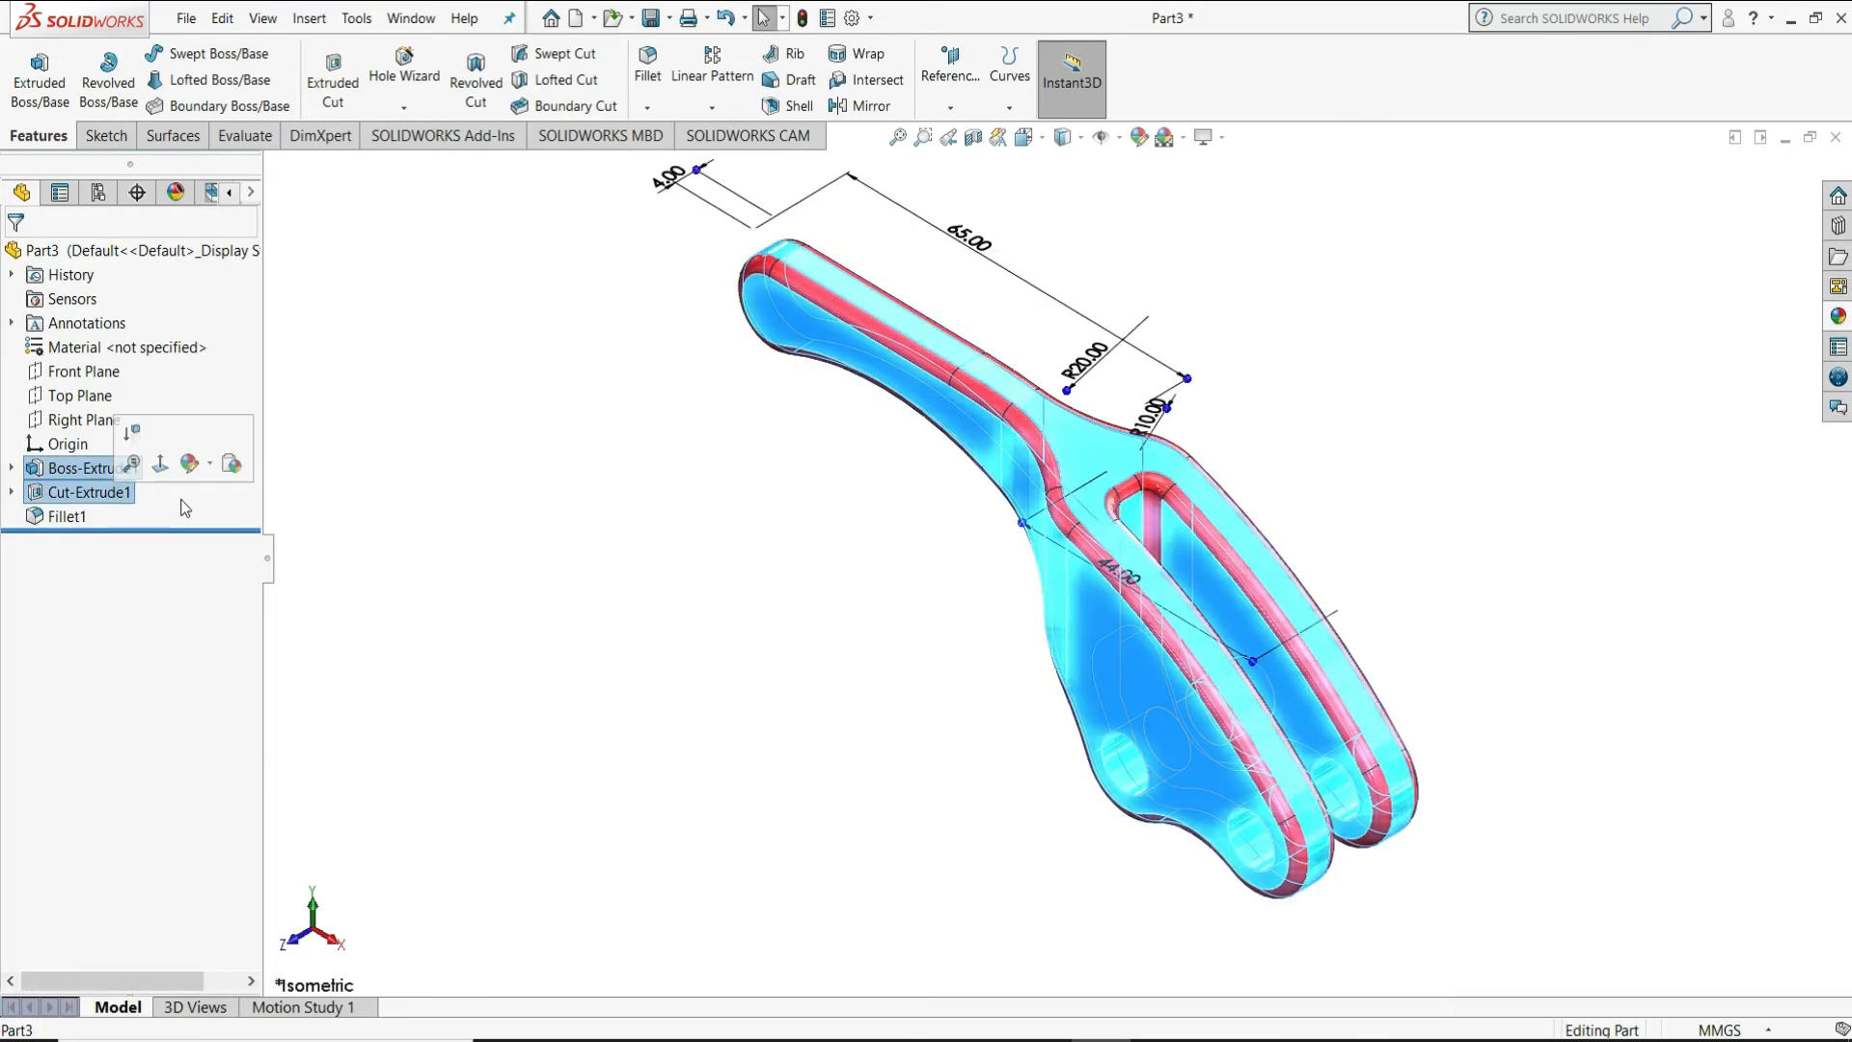
{"action": "left_click", "coordinate": [1141, 144]}
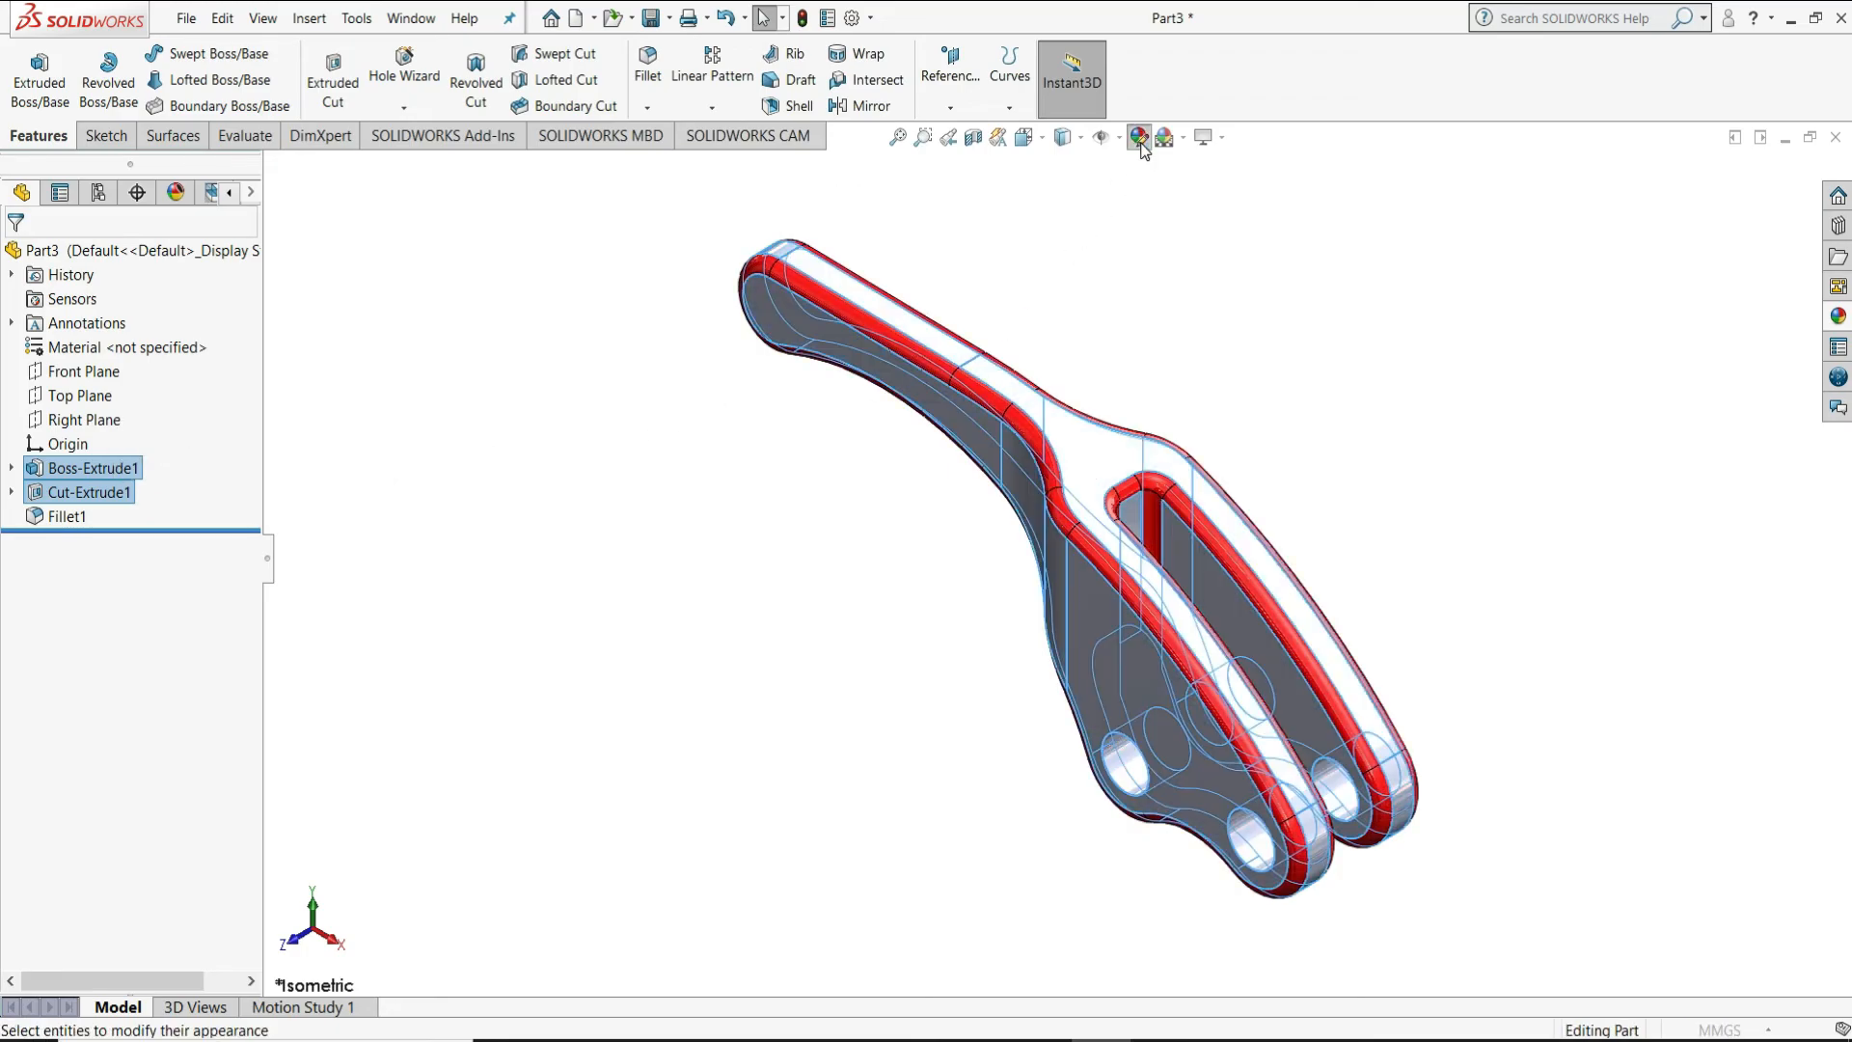
{"action": "left_click", "coordinate": [1470, 201]}
{"action": "left_click", "coordinate": [1491, 249]}
{"action": "scroll", "coordinate": [1569, 337], "scroll_direction": "down", "scroll_amount": 1}
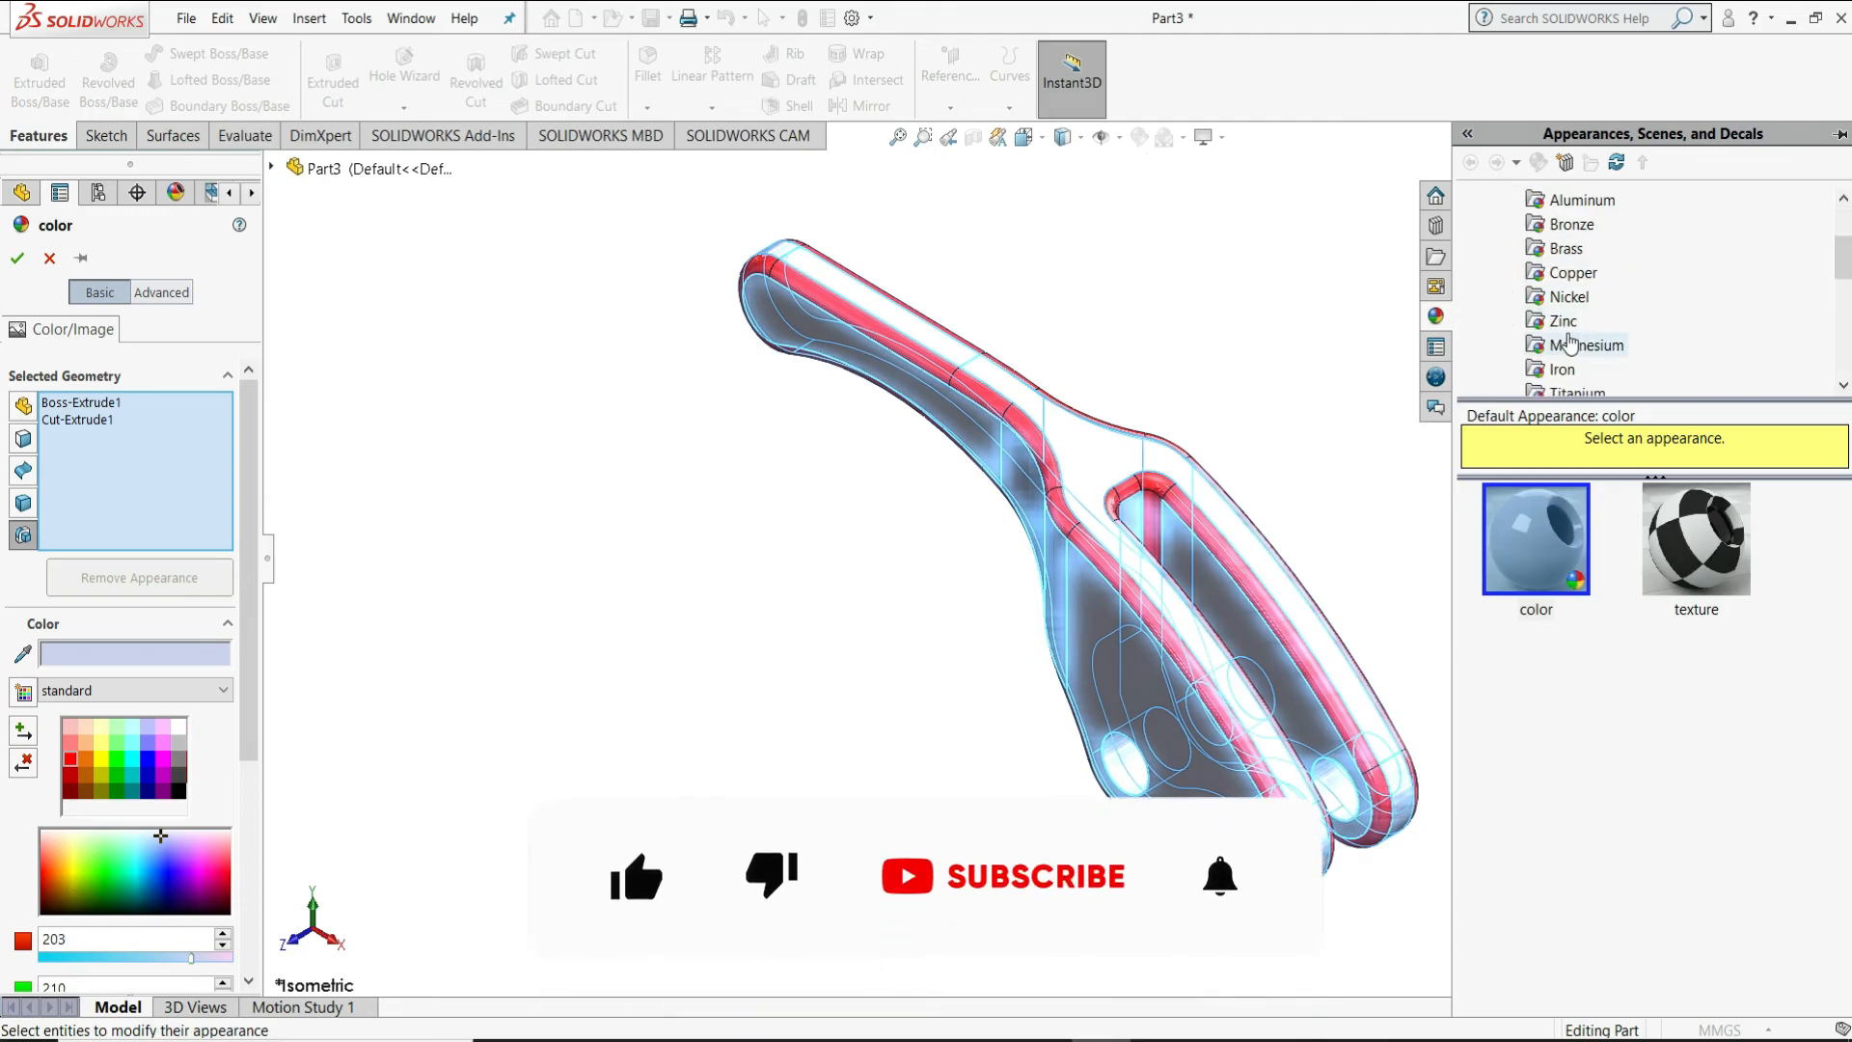
{"action": "scroll", "coordinate": [1572, 352], "scroll_direction": "down", "scroll_amount": 1}
{"action": "left_click", "coordinate": [1589, 372]}
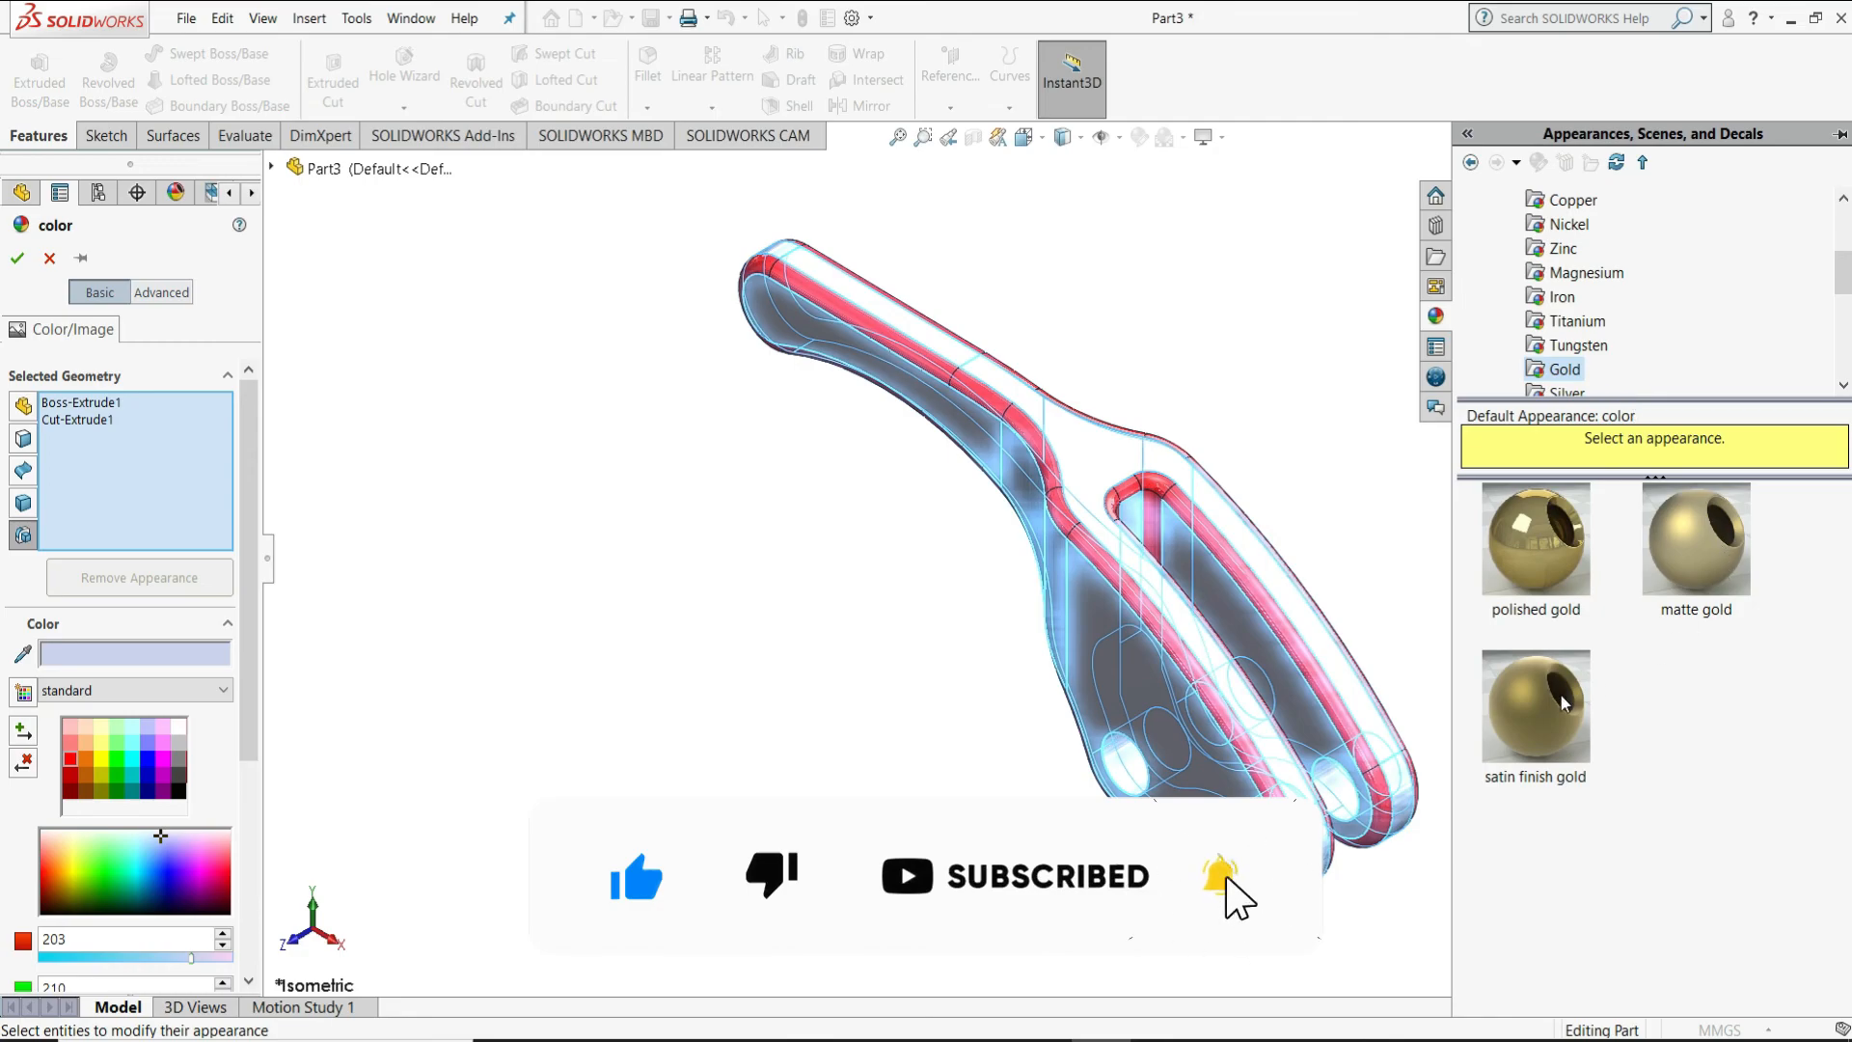
{"action": "left_click", "coordinate": [1559, 707]}
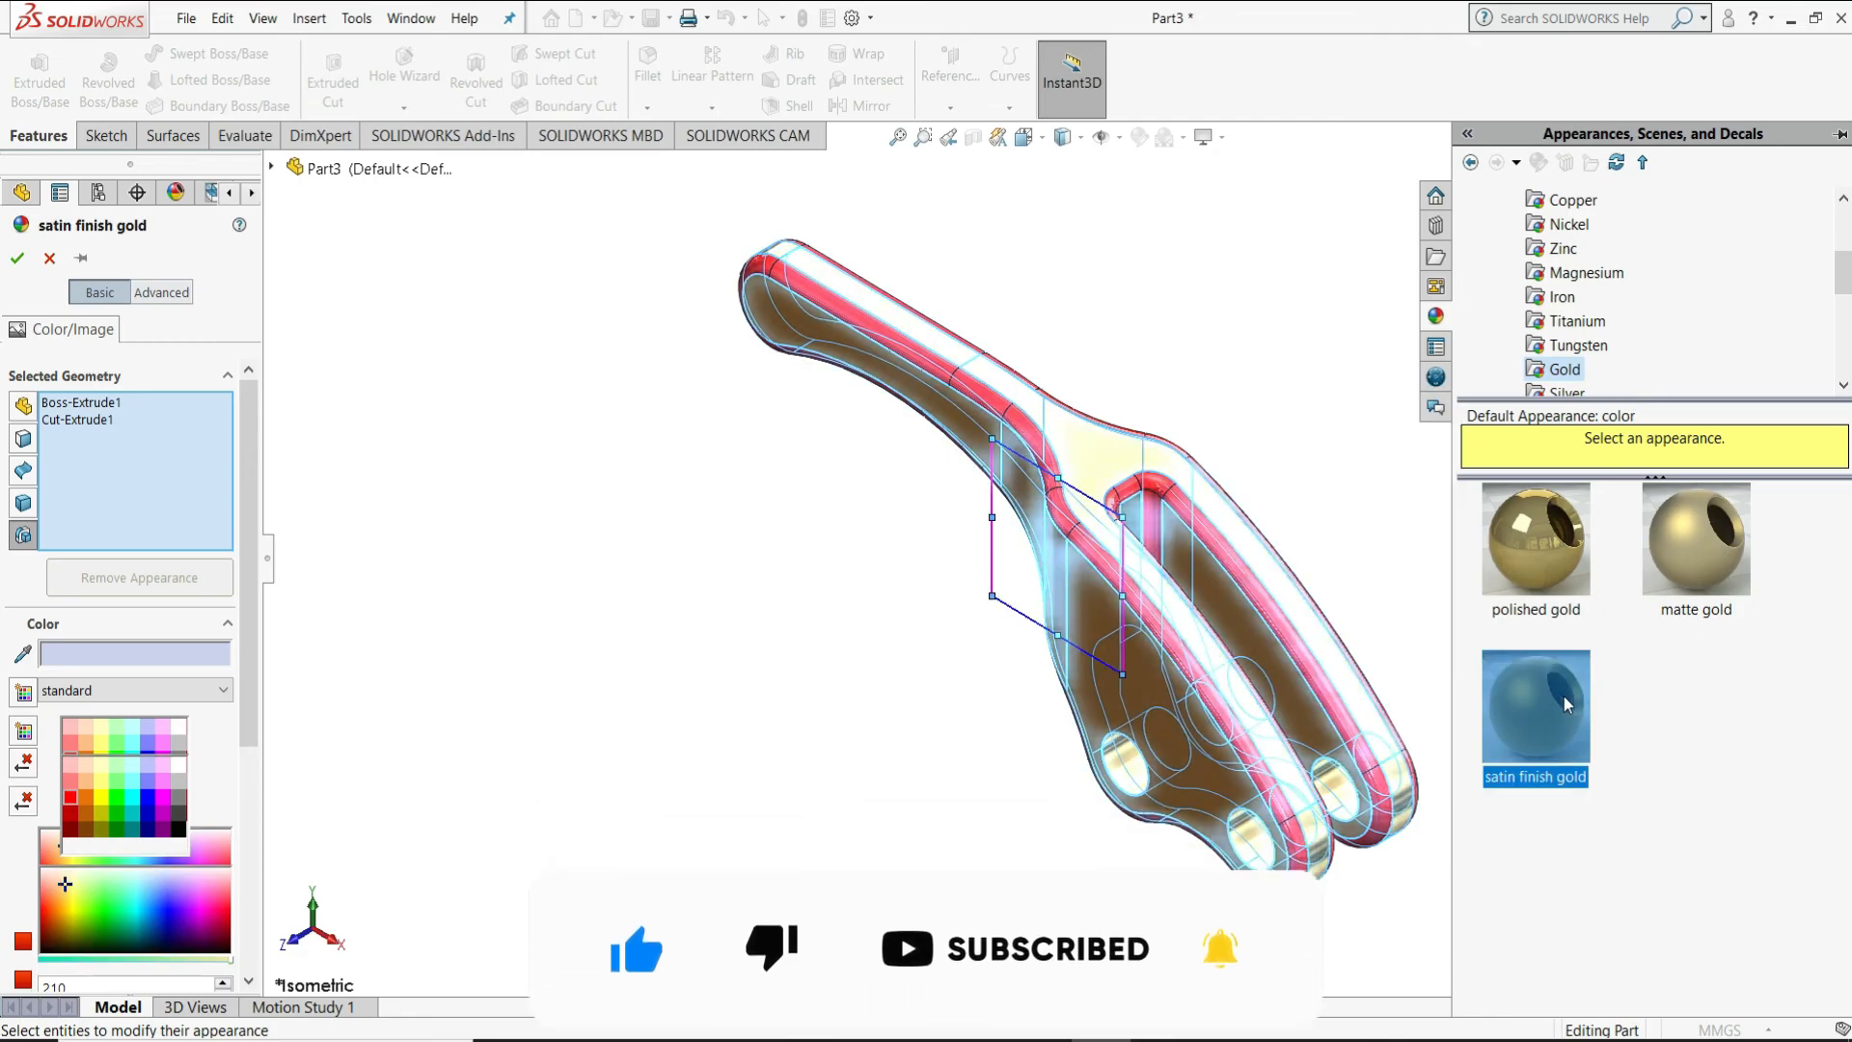
{"action": "left_click", "coordinate": [18, 258]}
{"action": "left_click", "coordinate": [620, 497]}
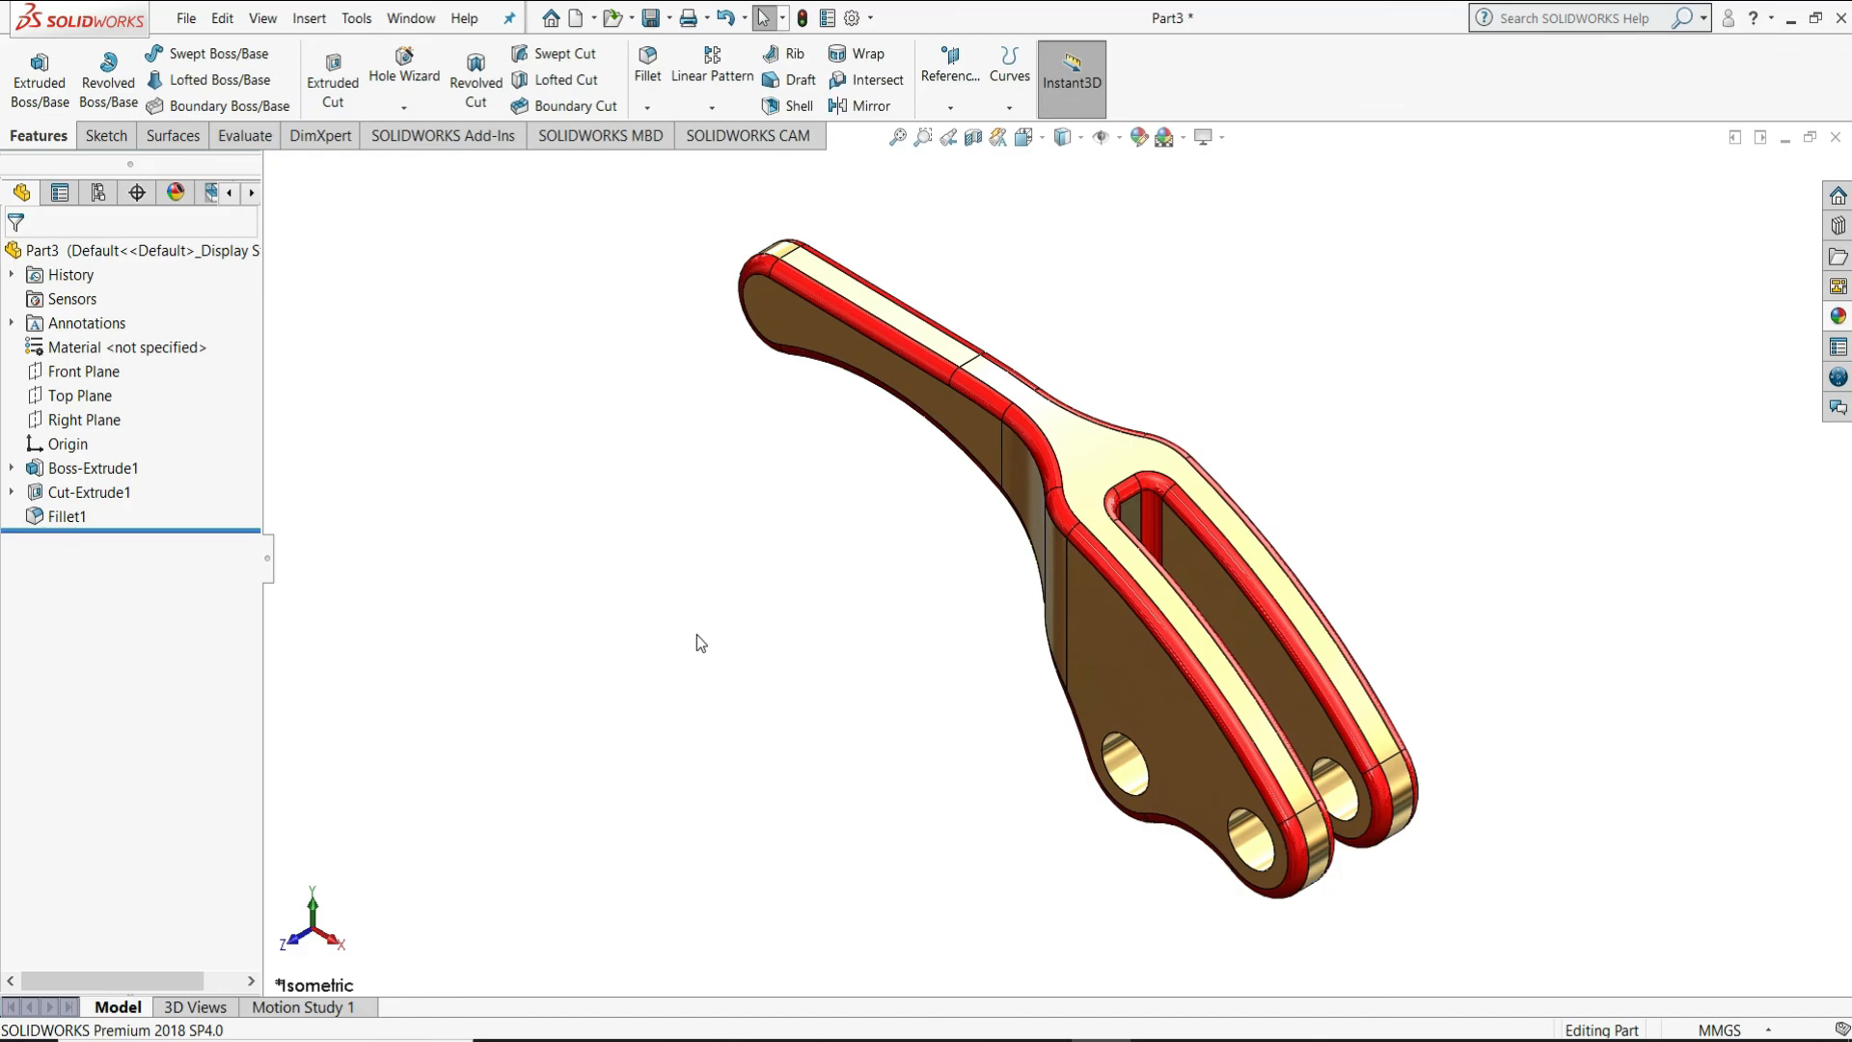
{"action": "middle_click_drag", "start_coordinate": [1554, 620], "coordinate": [1270, 882]}
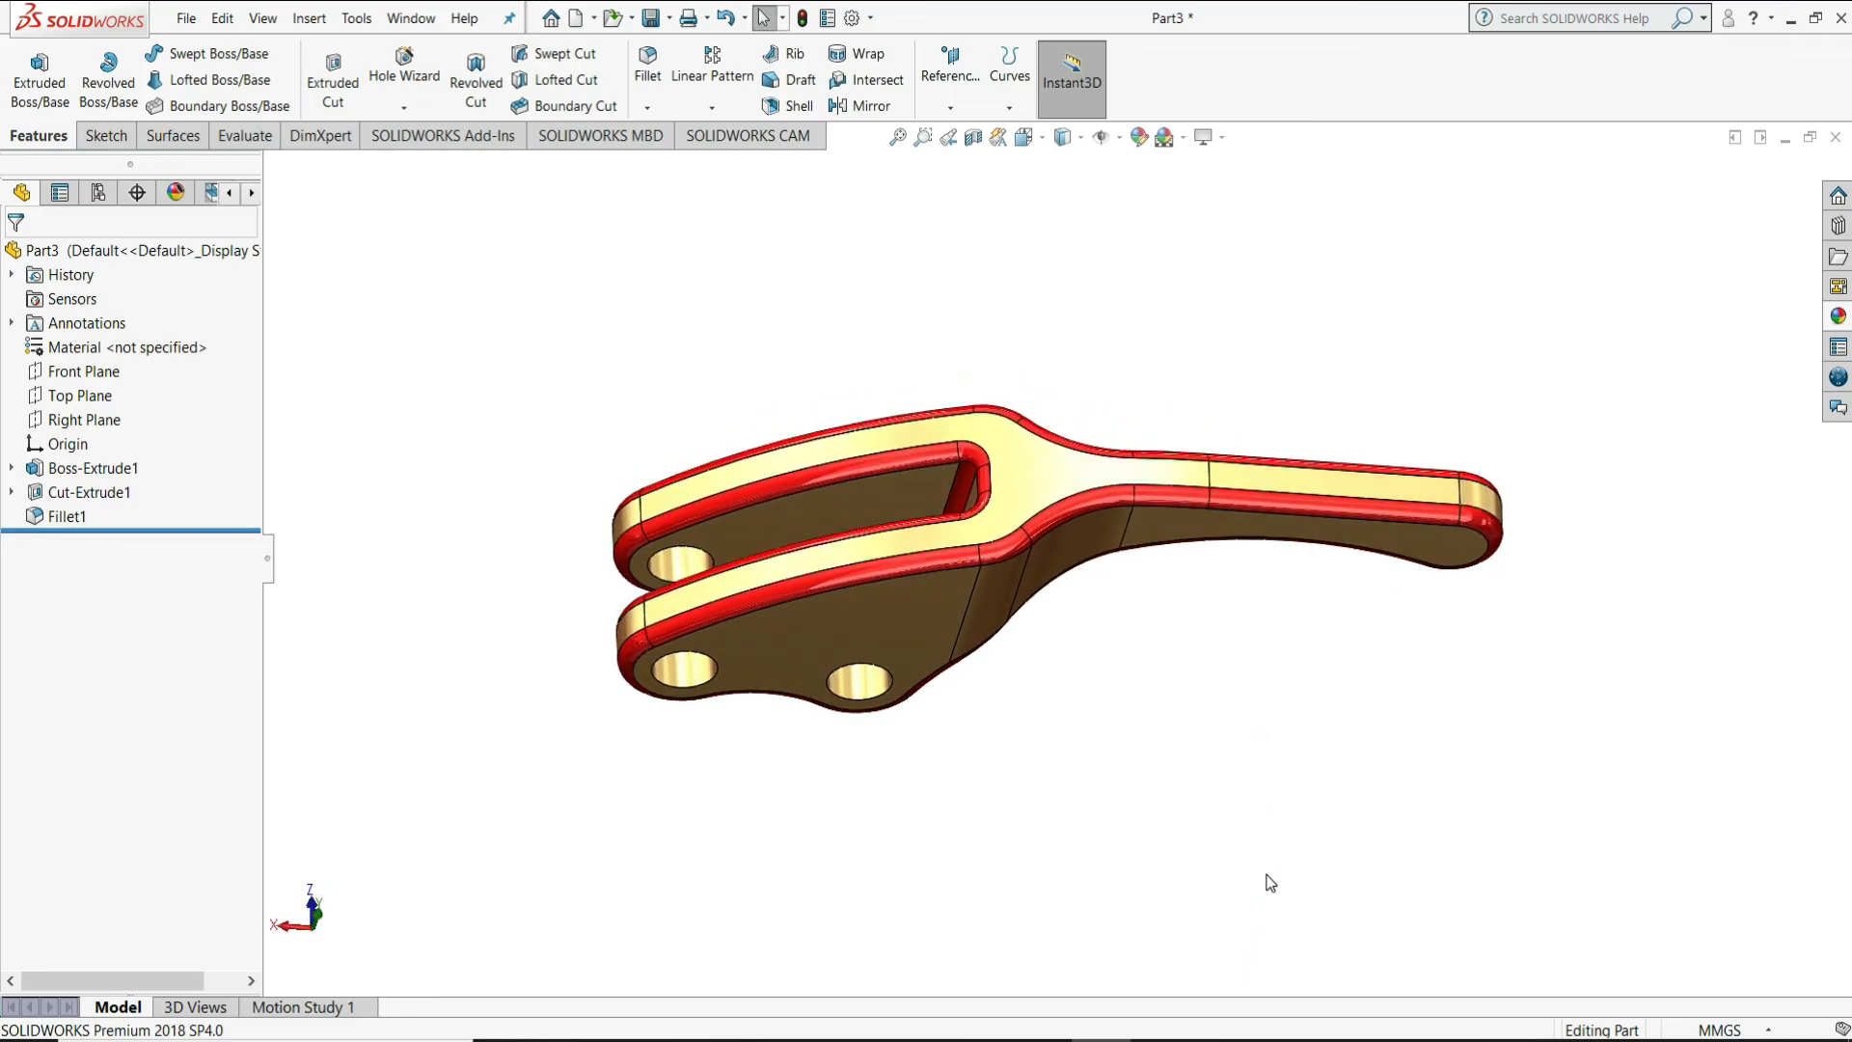